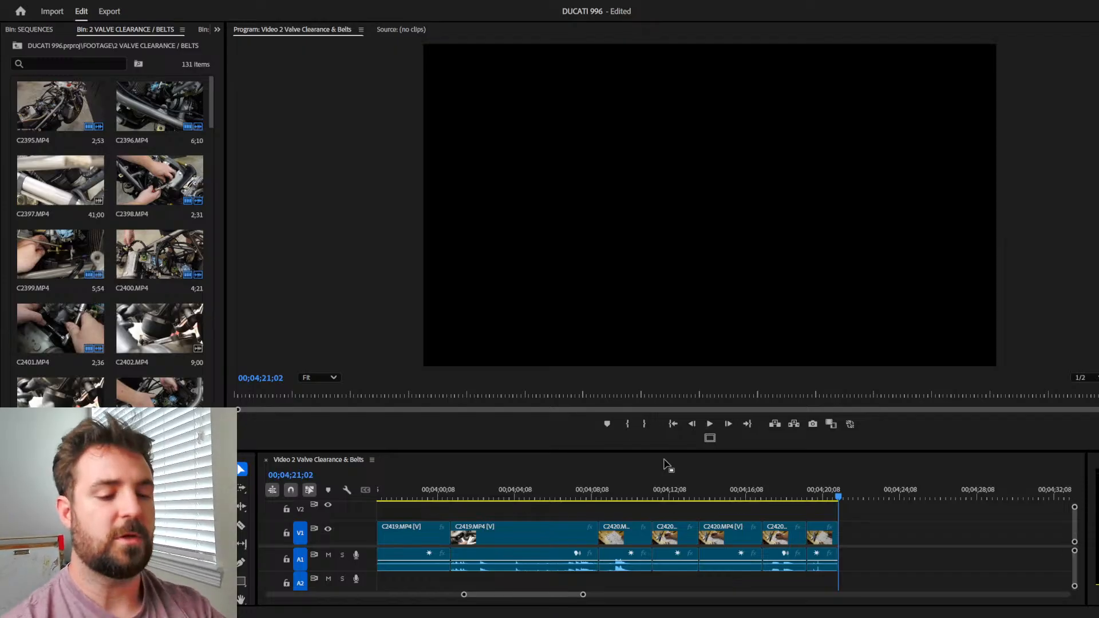
# Step: Scrub the sequence between about 00;04;04;29 and 00;04;20;13 to review the latest C2419 and C2420 cuts
pyautogui.click(728, 493)
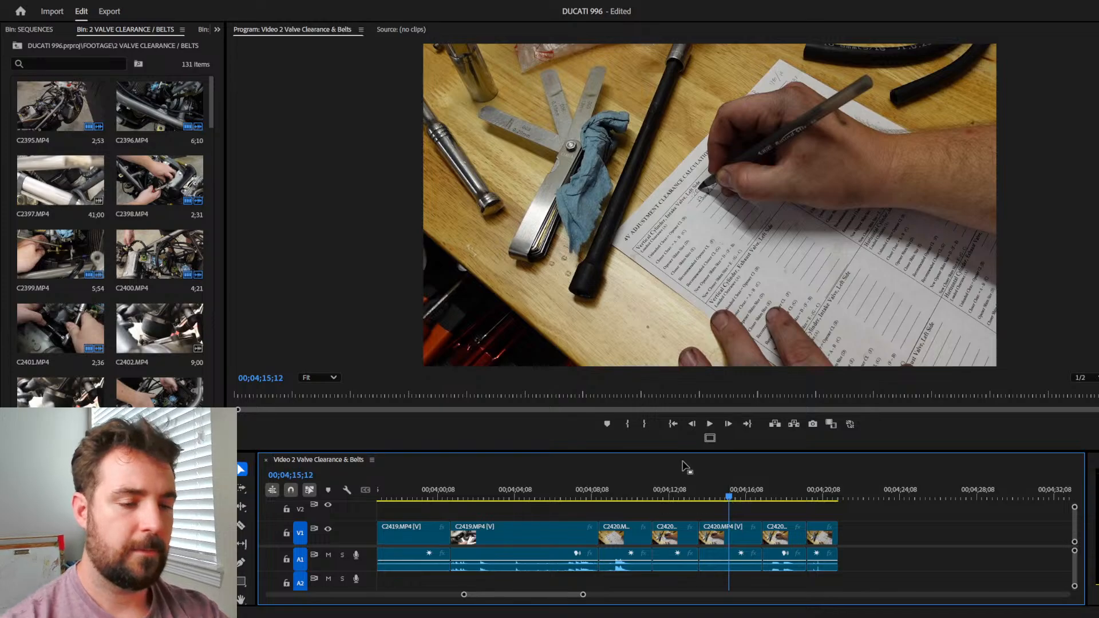
pyautogui.moveTo(715, 491); pyautogui.dragTo(530, 490)
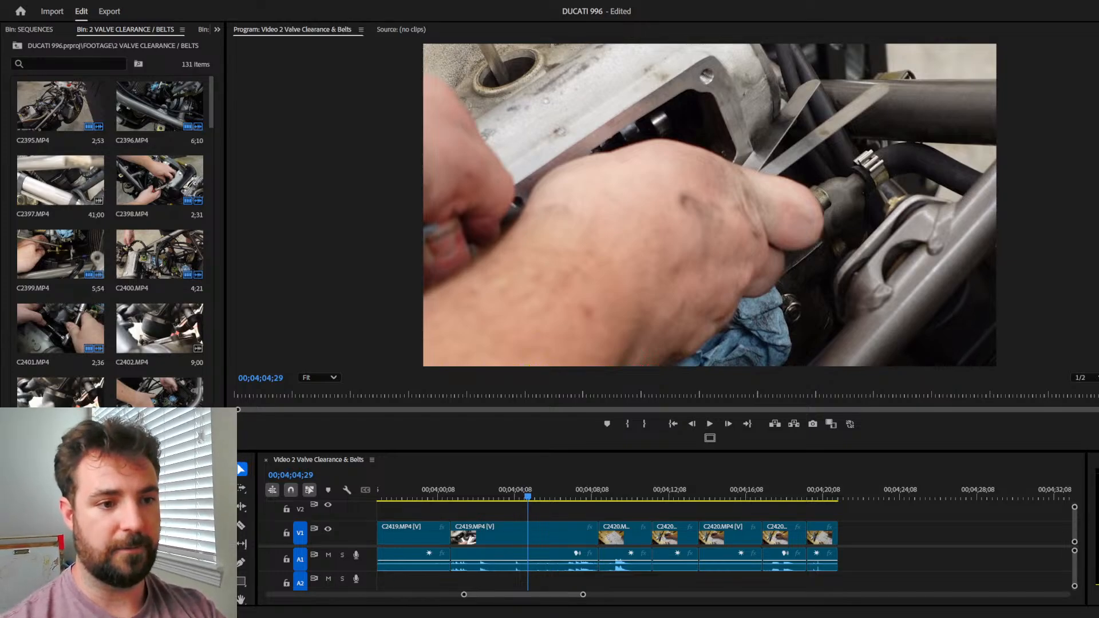
pyautogui.hotkey('alt', 'Tab')
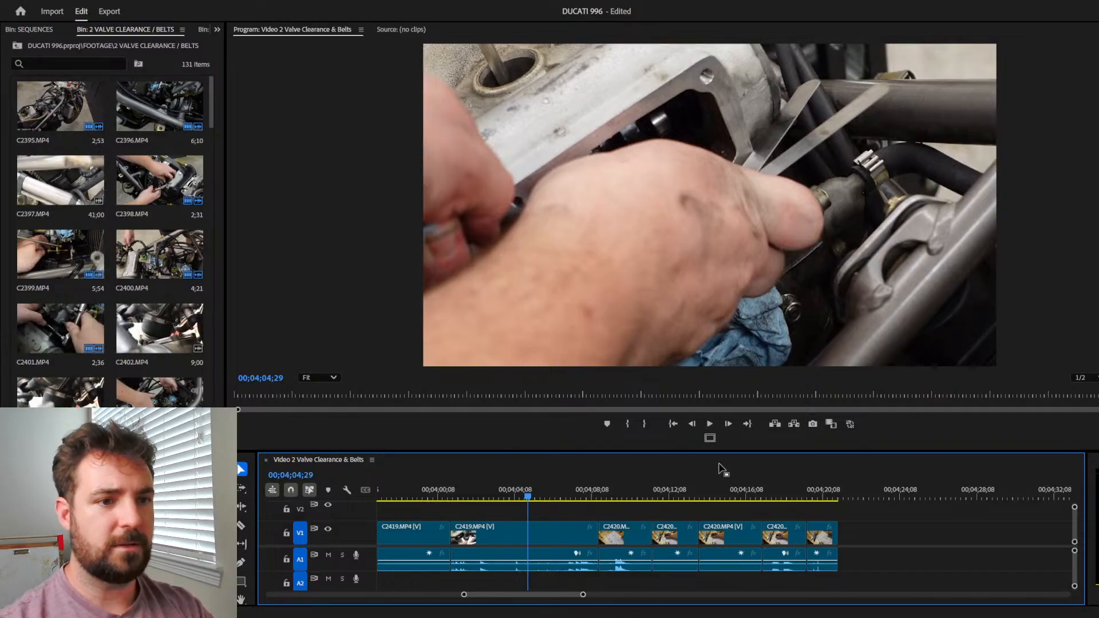
pyautogui.moveTo(734, 483); pyautogui.dragTo(715, 479)
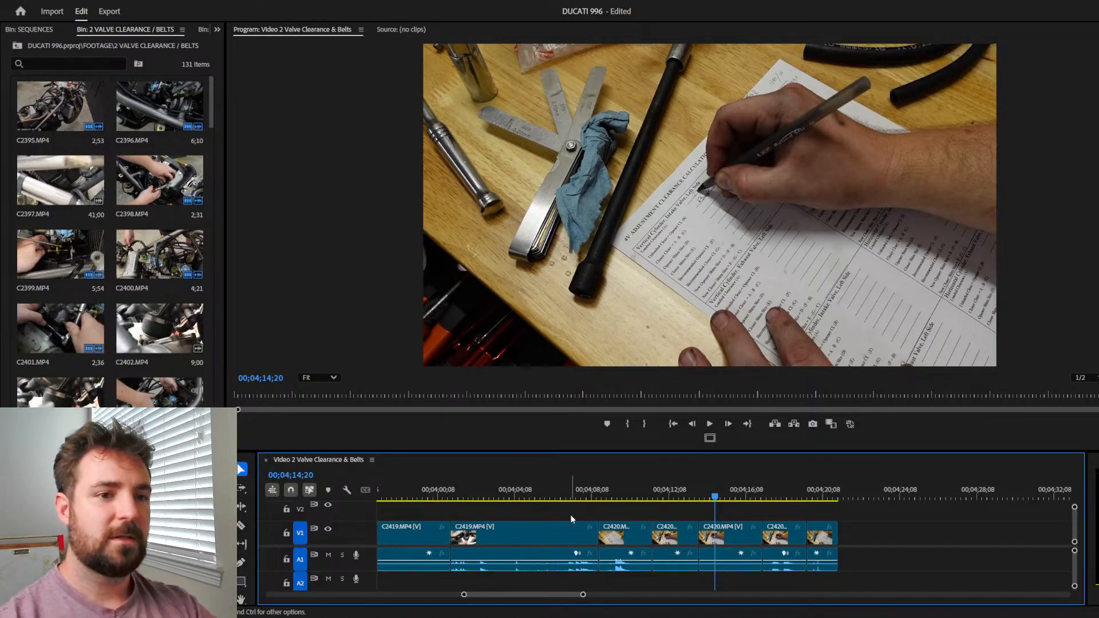
pyautogui.moveTo(717, 497); pyautogui.dragTo(826, 496)
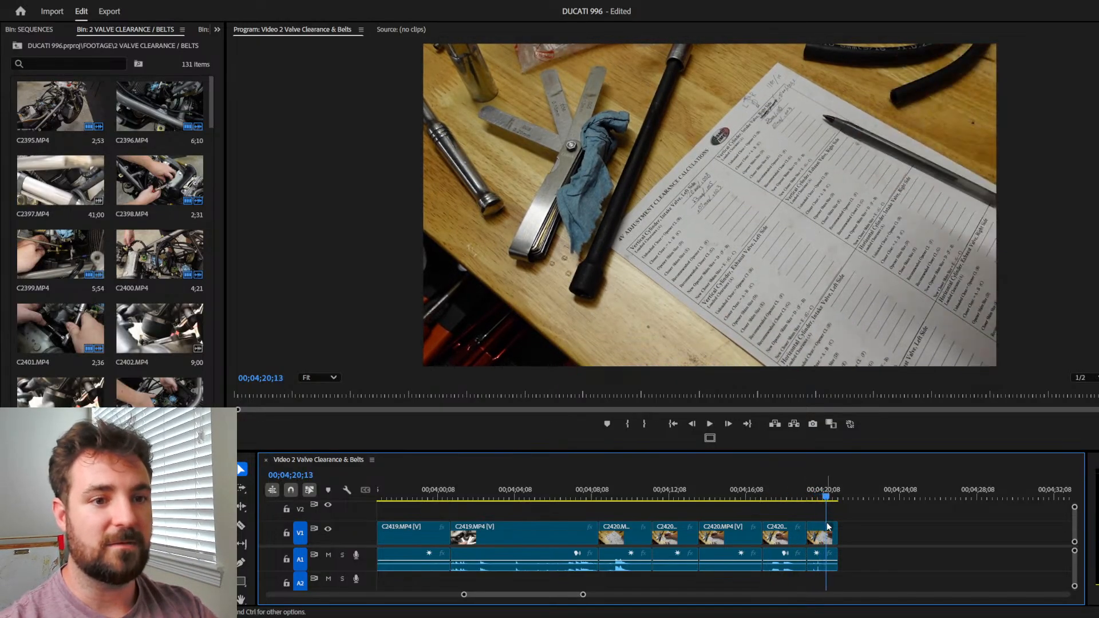
# Step: Open C2420.MP4 from the bin, scan its footage up to 12;04;49;22, and compare it with the cuts in the sequence
pyautogui.click(393, 30)
pyautogui.scroll(-5, 114, 240)
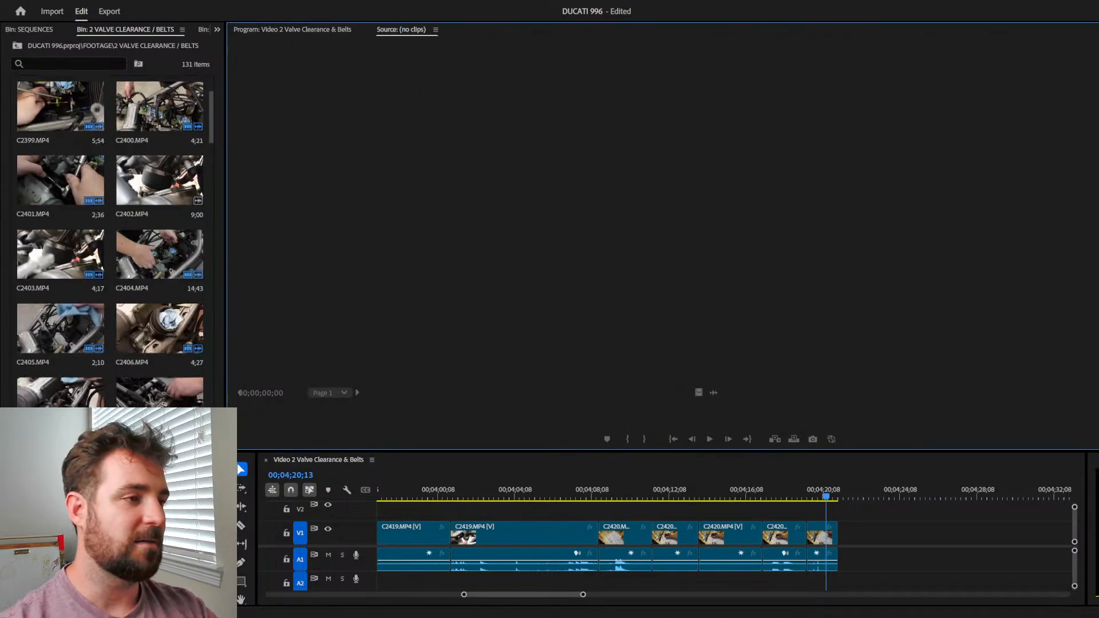
pyautogui.scroll(-4, 128, 225)
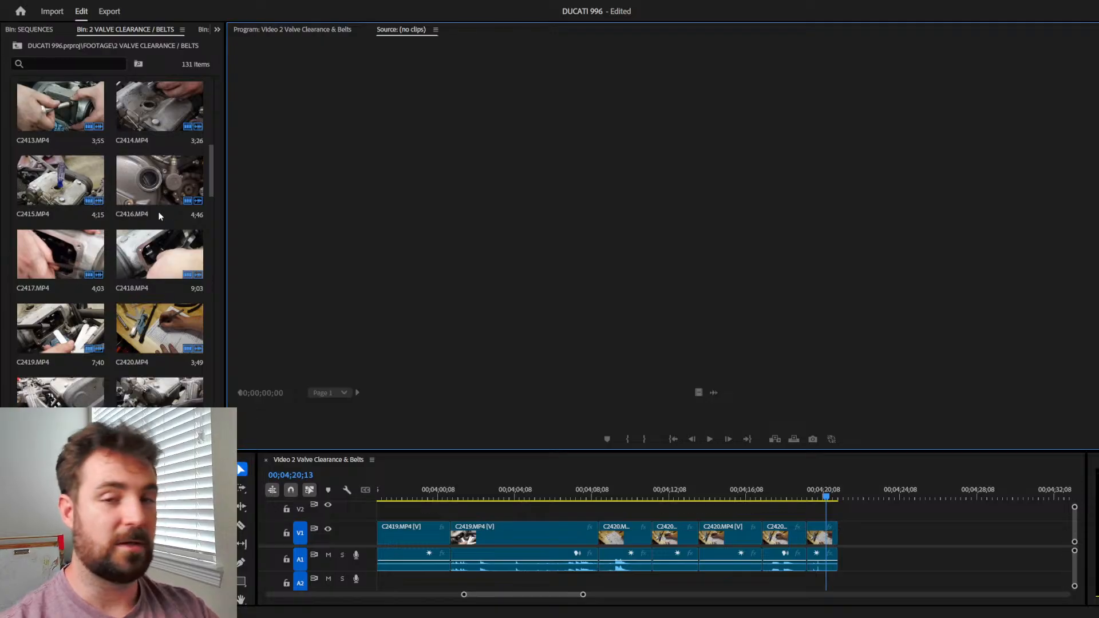
pyautogui.doubleClick(147, 346)
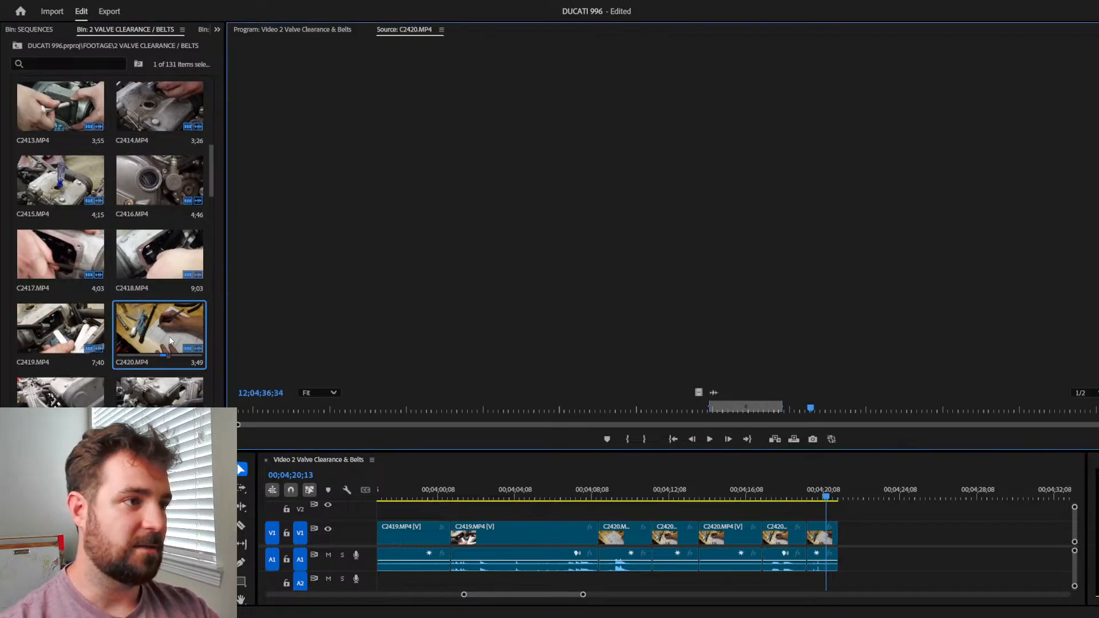
pyautogui.moveTo(814, 410); pyautogui.dragTo(1056, 408)
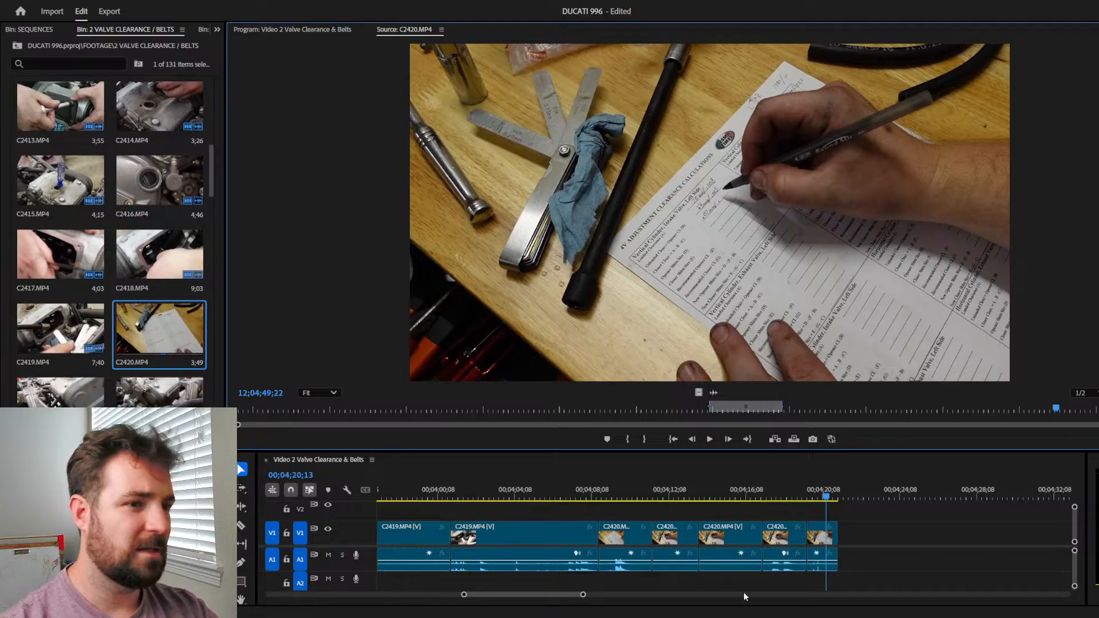
pyautogui.click(730, 497)
pyautogui.moveTo(731, 501); pyautogui.dragTo(695, 496)
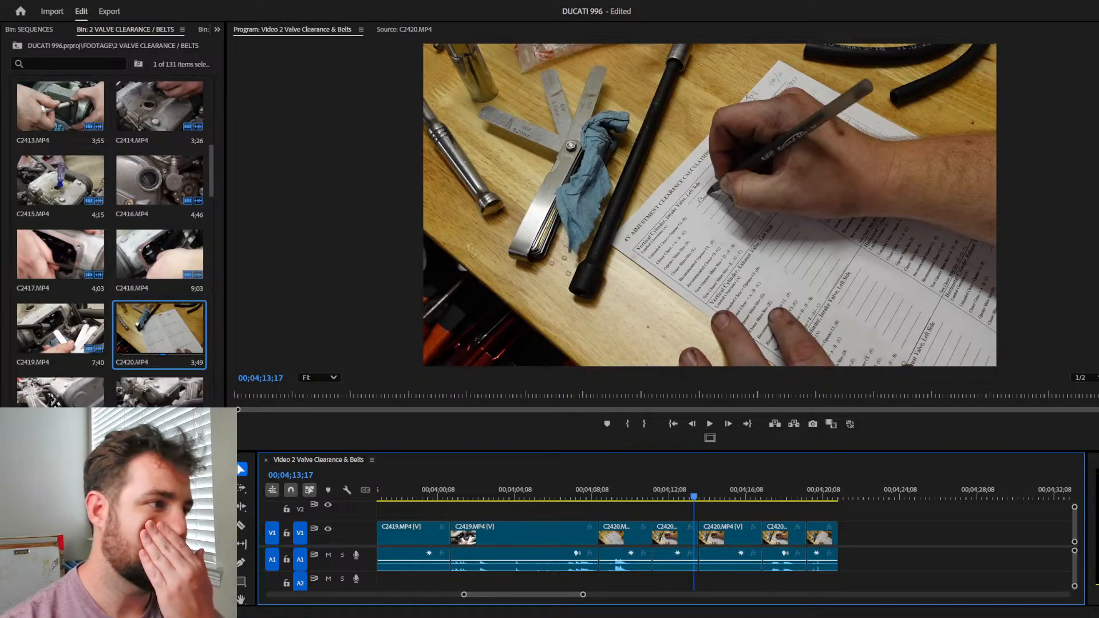
# Step: Mark C2421.MP4 from 12;05;08;23 to 12;05;10;45 and place that excerpt at the end of the sequence
pyautogui.doubleClick(60, 392)
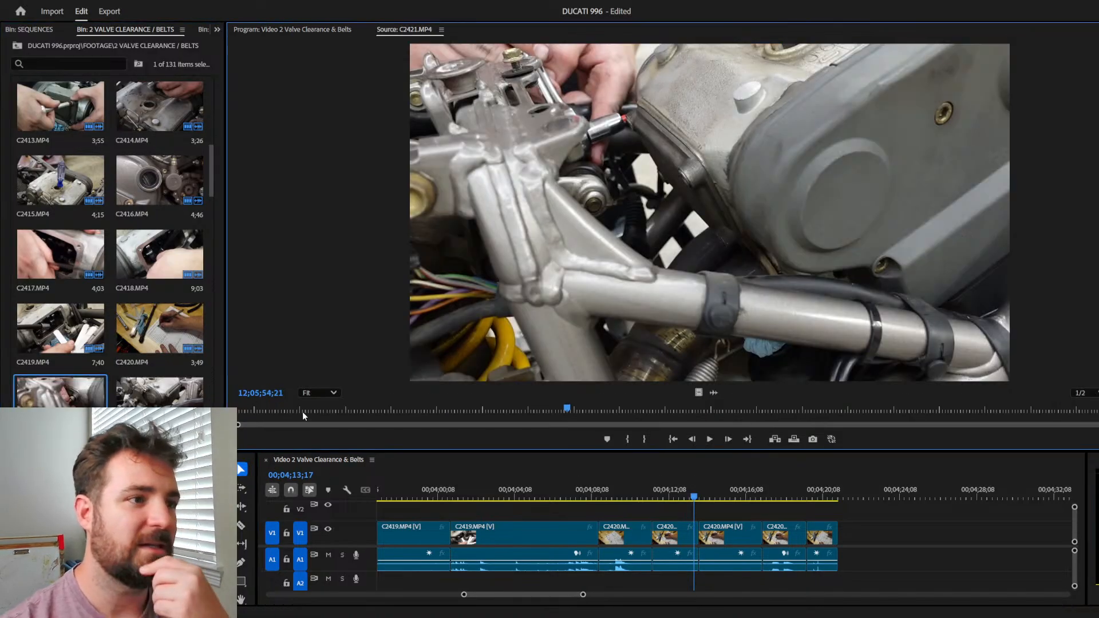
pyautogui.moveTo(270, 409); pyautogui.dragTo(306, 411)
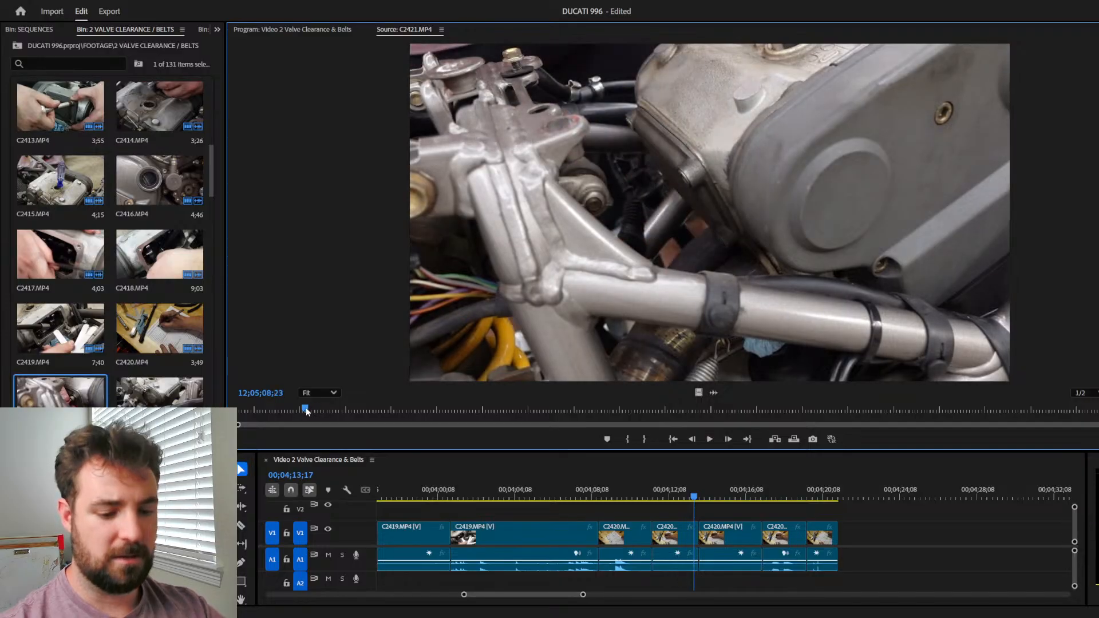
pyautogui.press('space')
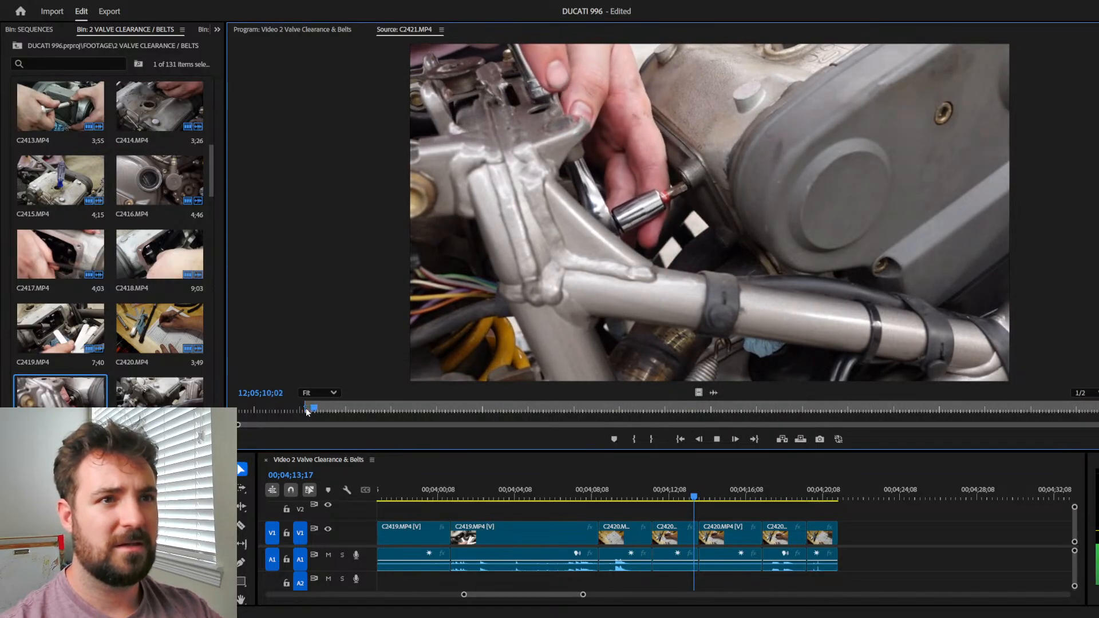
pyautogui.press('space')
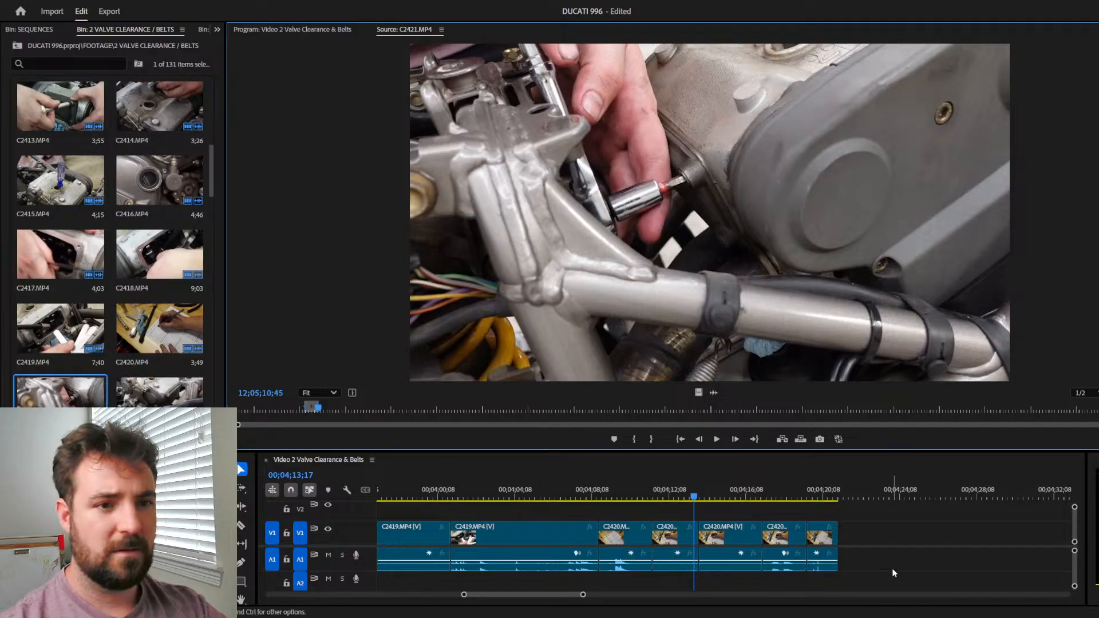
pyautogui.click(857, 498)
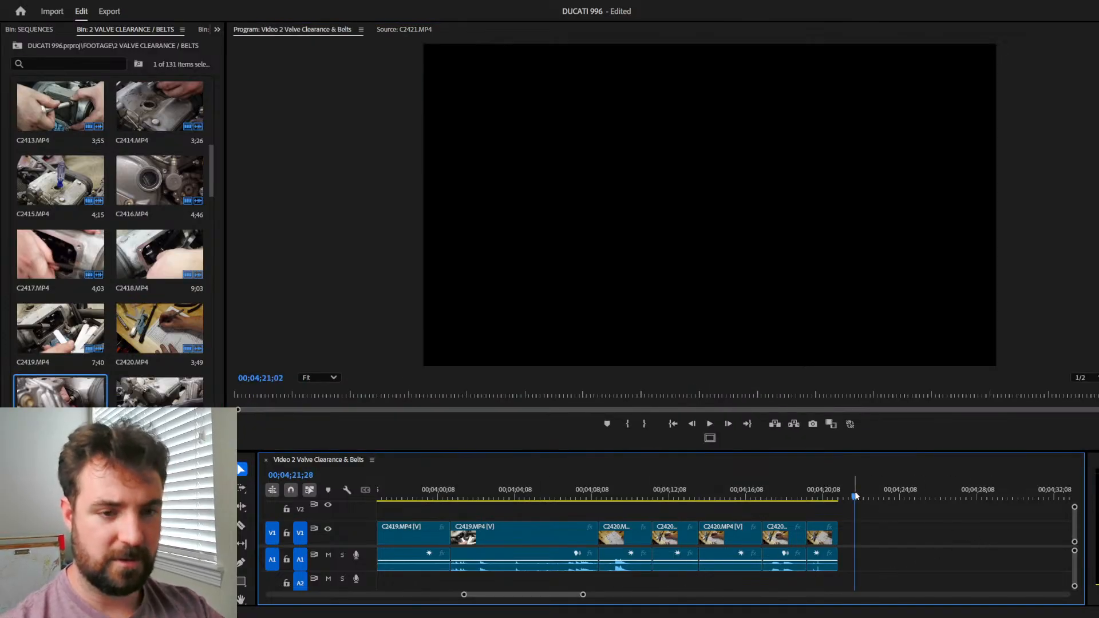
pyautogui.press('.')
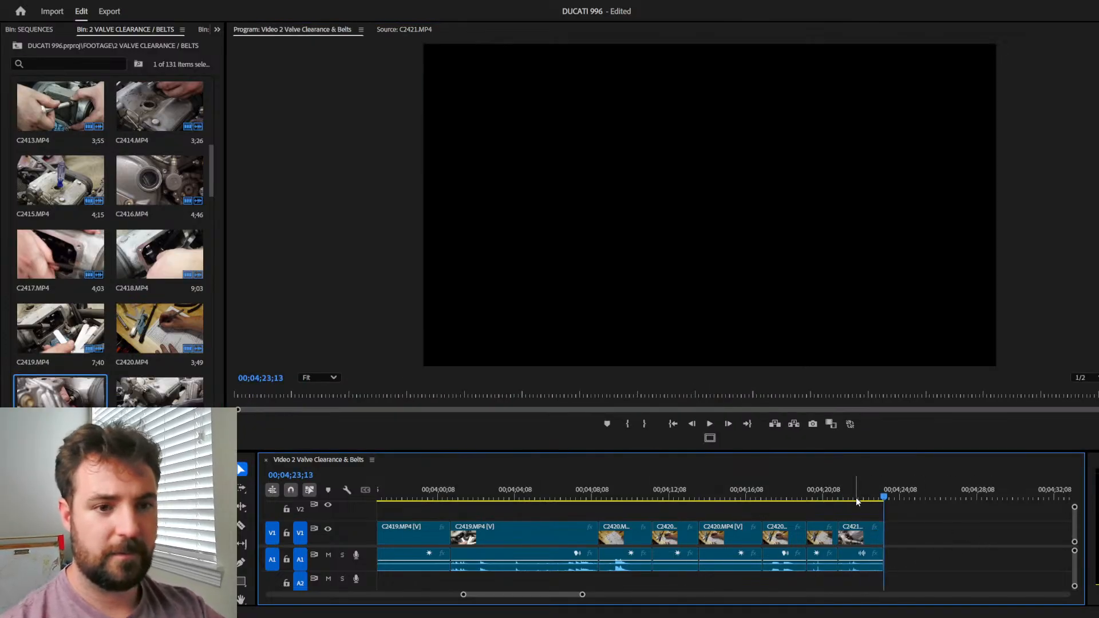
# Step: Append a second C2421.MP4 excerpt with its out point at 12;06;11;05, and trim its end to 00;04;25;13 in the sequence
pyautogui.click(417, 29)
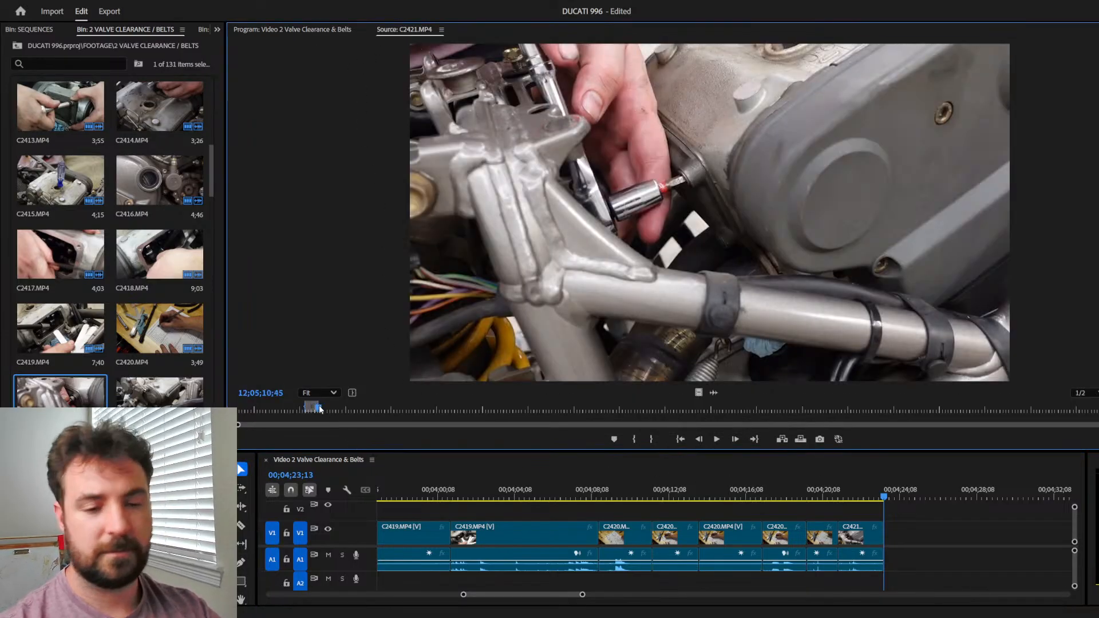
pyautogui.moveTo(320, 410); pyautogui.dragTo(647, 392)
pyautogui.press('space')
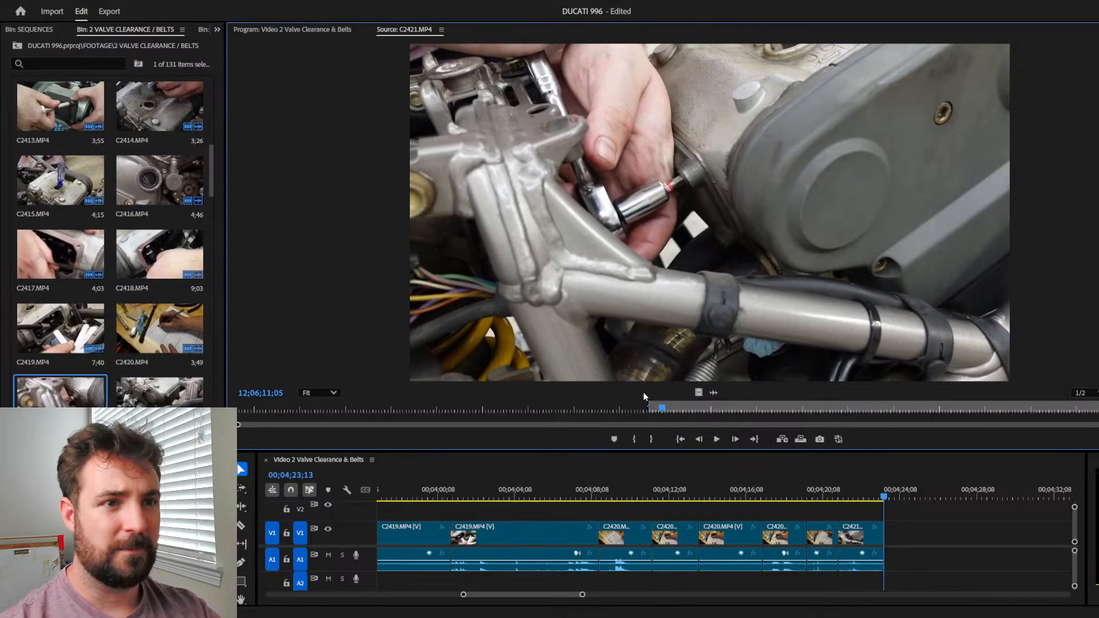
pyautogui.press('space')
pyautogui.press('.')
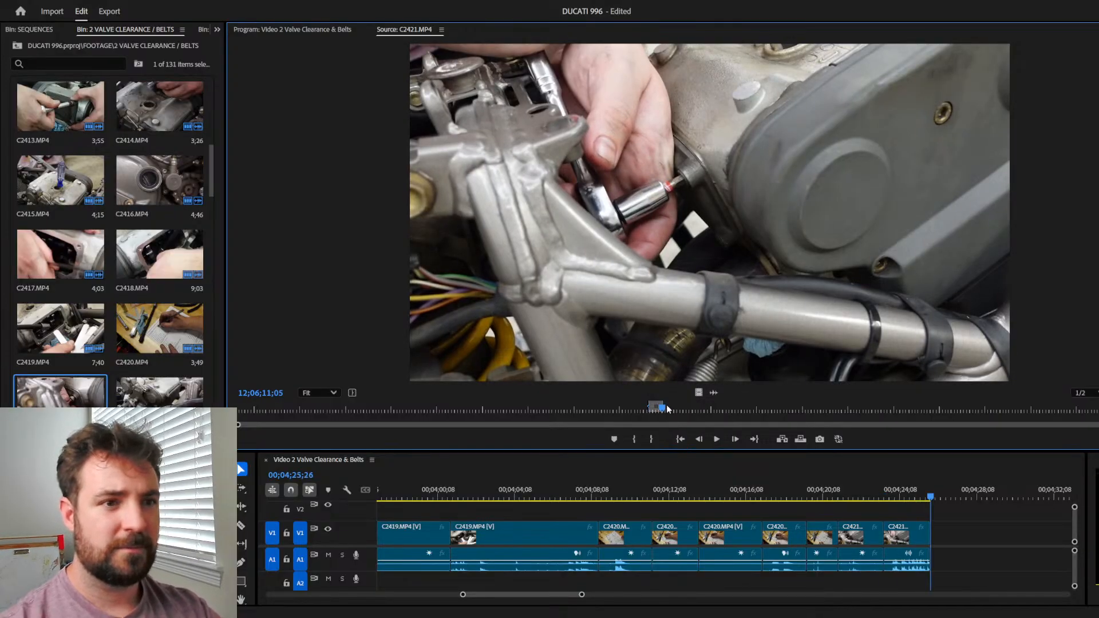
pyautogui.click(923, 528)
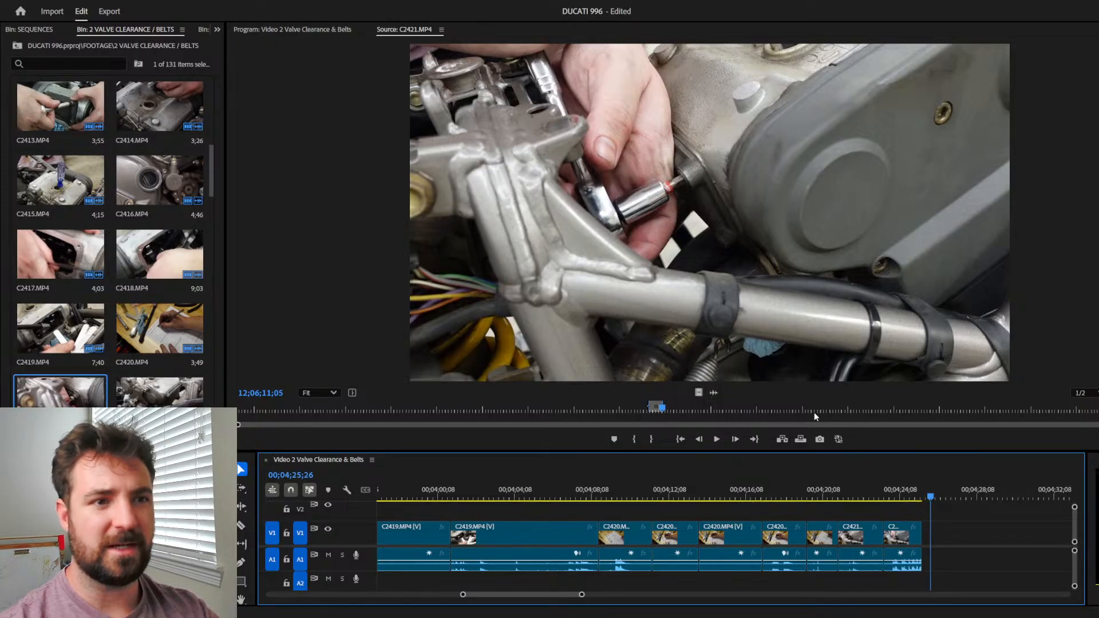
pyautogui.press('Up')
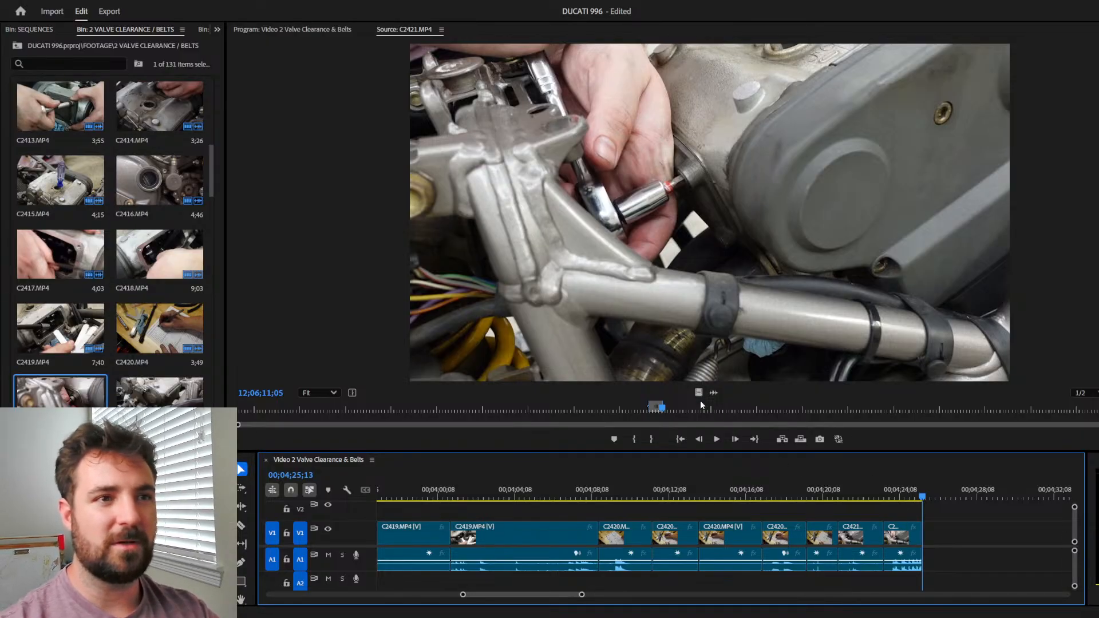
# Step: Mark a third C2421.MP4 excerpt with its out point at 12;06;29;30 and insert it at the end of the sequence
pyautogui.moveTo(662, 411); pyautogui.dragTo(748, 407)
pyautogui.press('space')
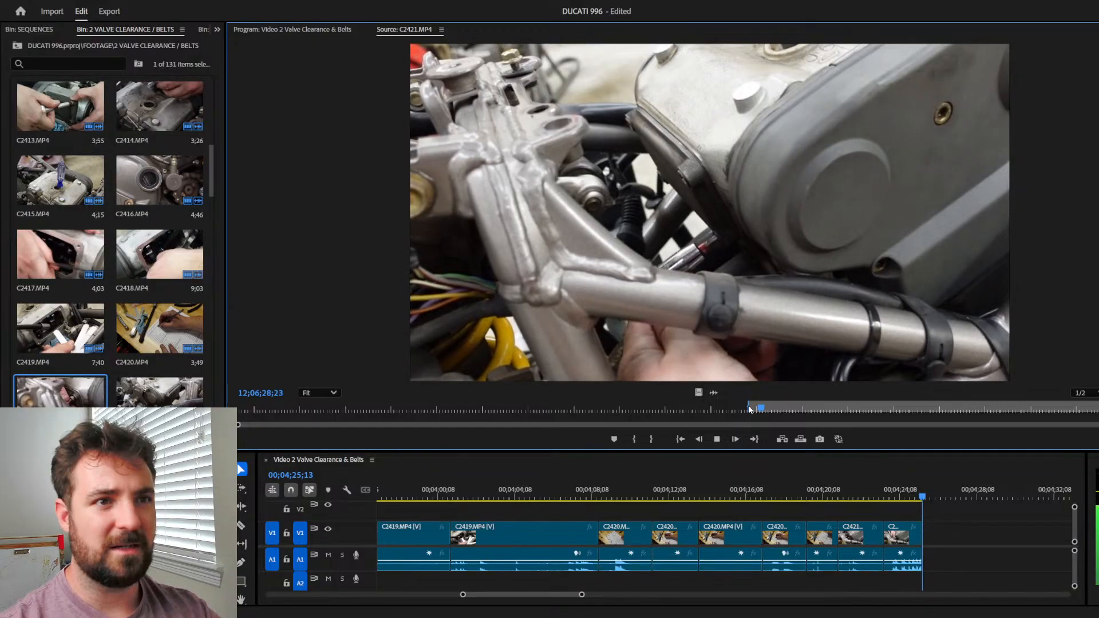
pyautogui.press('space')
pyautogui.press('o')
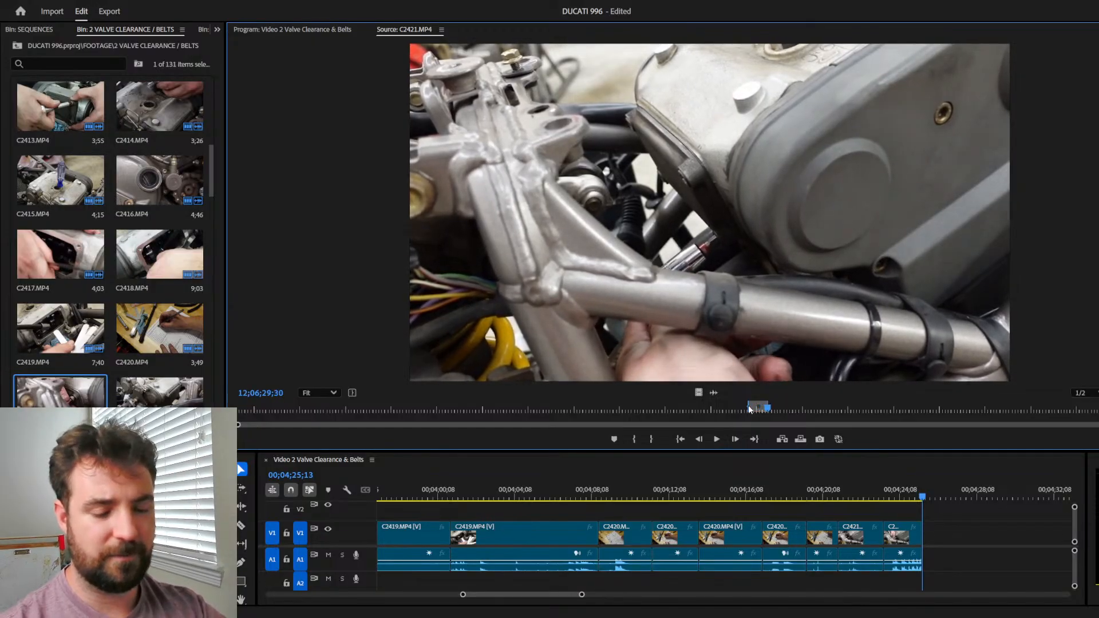
pyautogui.press(',')
# Step: Play the sequence across the newest cut and trim the end of the last C2421 clip to 00;04;27;10
pyautogui.click(920, 486)
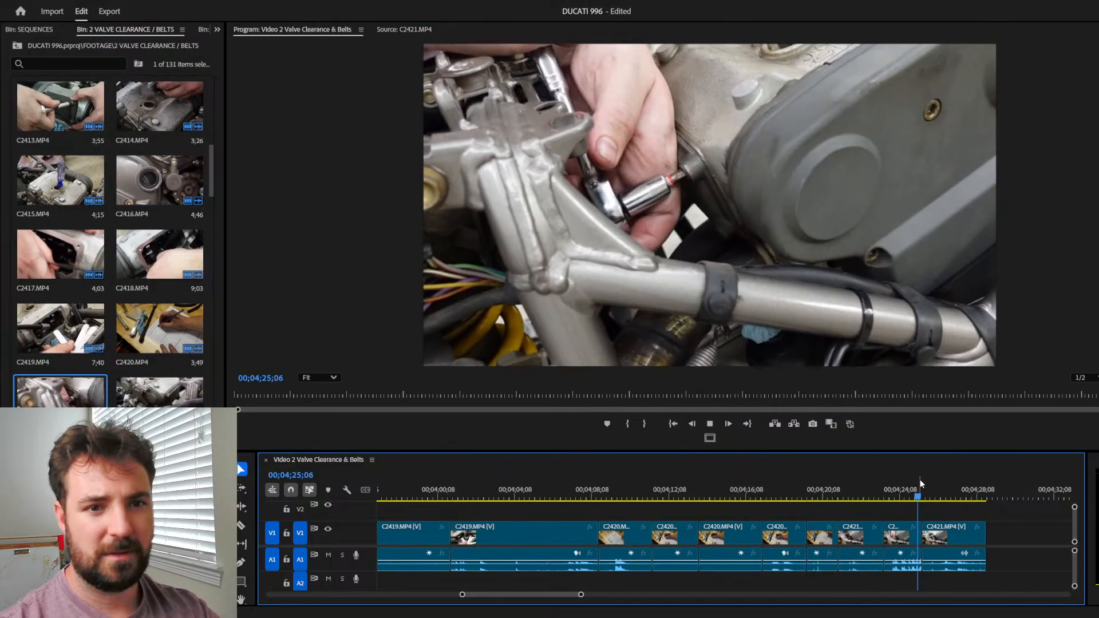
pyautogui.press('space')
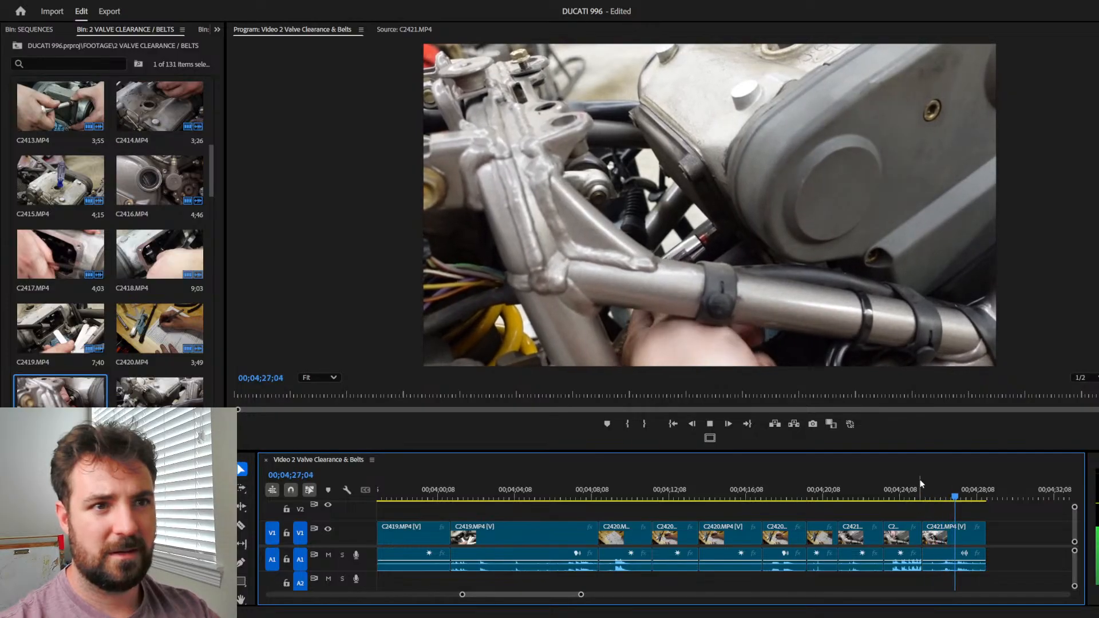
pyautogui.press('space')
pyautogui.moveTo(979, 522); pyautogui.dragTo(951, 520)
# Step: Mark a fourth C2421.MP4 excerpt from 12;06;31;24 to 12;06;32;51 and append it to the sequence
pyautogui.click(392, 32)
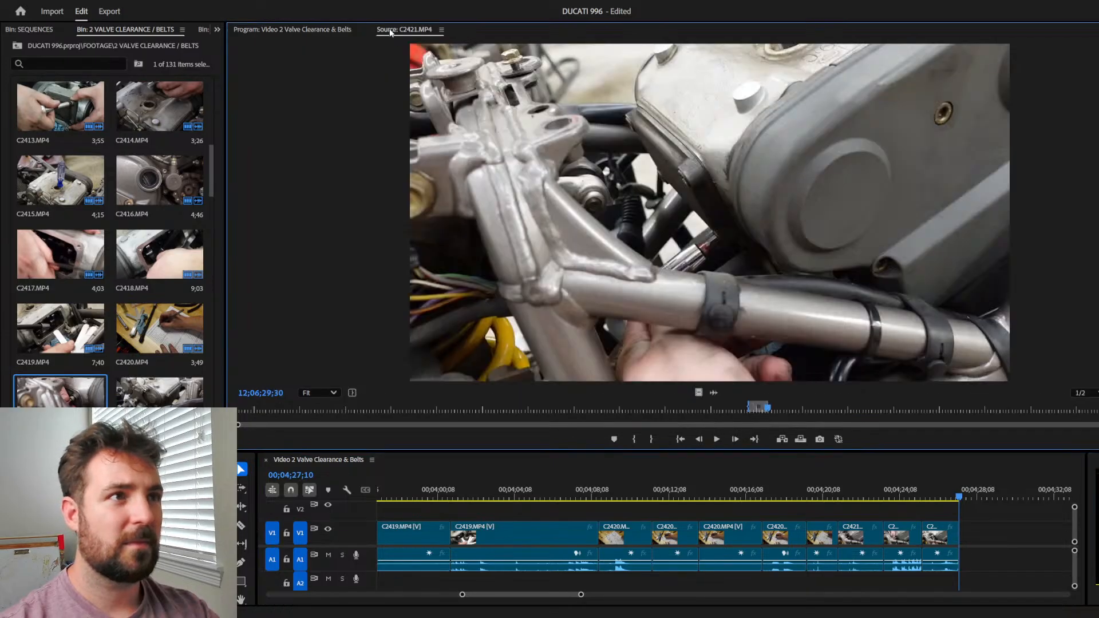
pyautogui.moveTo(768, 412)
pyautogui.mouseDown()
pyautogui.moveTo(802, 409)
pyautogui.moveTo(778, 412)
pyautogui.mouseUp()
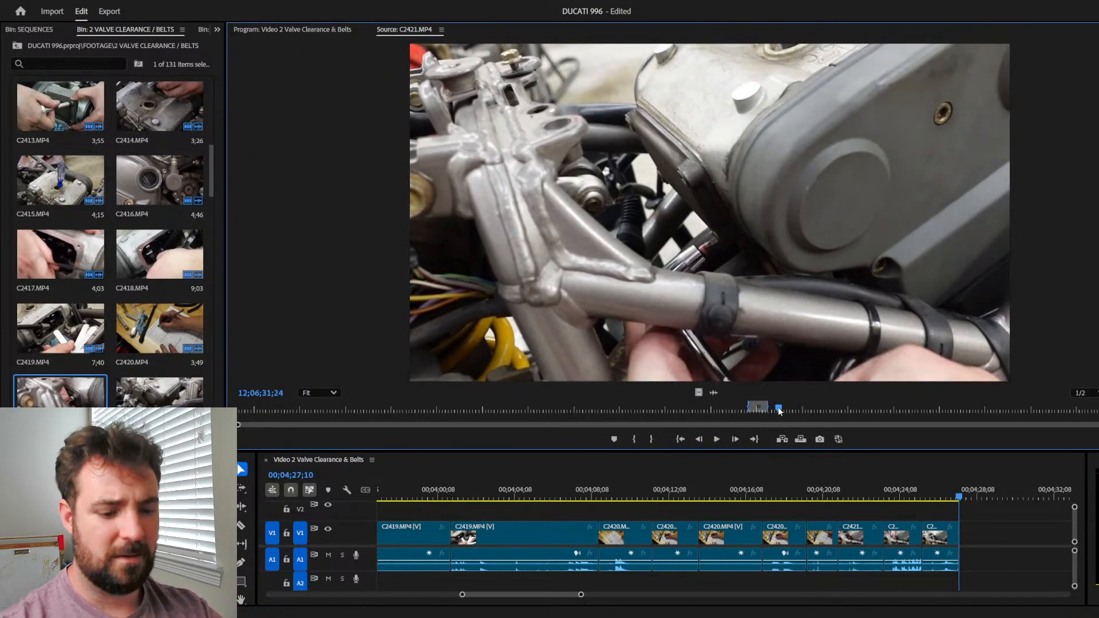
pyautogui.press('space')
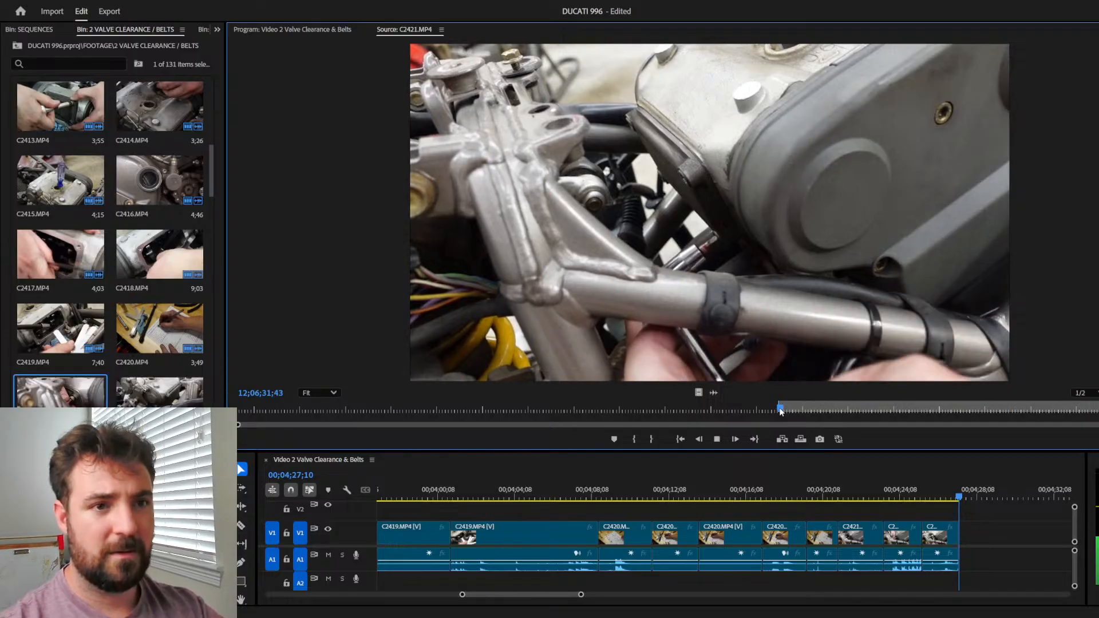
pyautogui.press('space')
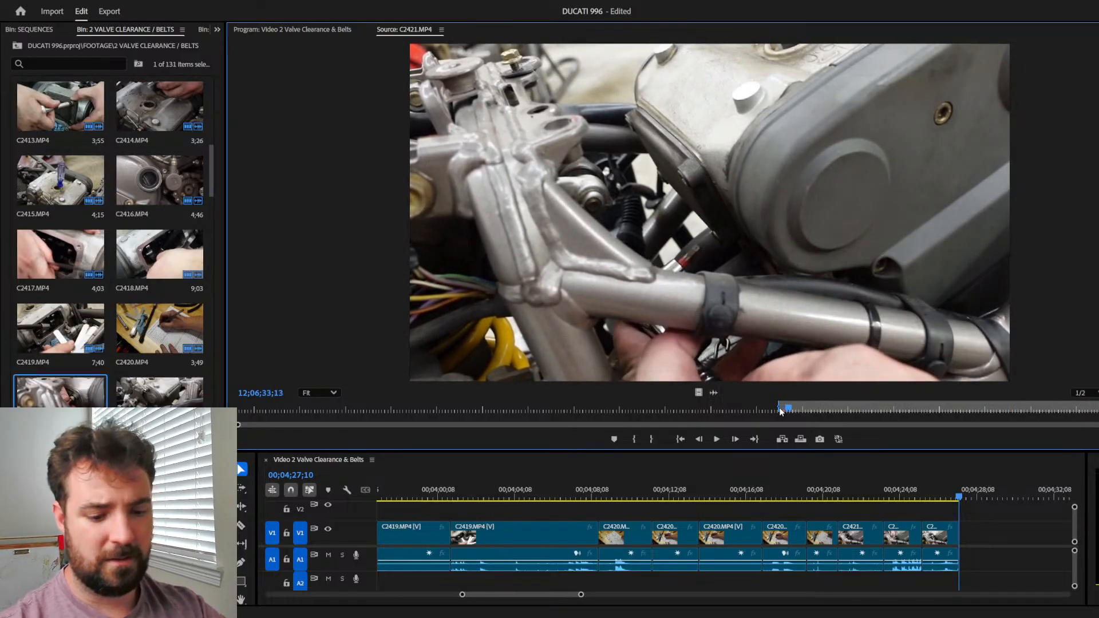
pyautogui.press('Left')
pyautogui.press('Left')
pyautogui.press('Left')
pyautogui.press('Left')
pyautogui.press('Left')
pyautogui.press('Left')
pyautogui.press('Left')
pyautogui.press('Left')
pyautogui.press('Left')
pyautogui.press('Left')
pyautogui.press('Left')
pyautogui.press('Left')
pyautogui.press('Left')
pyautogui.press('Left')
pyautogui.press('Left')
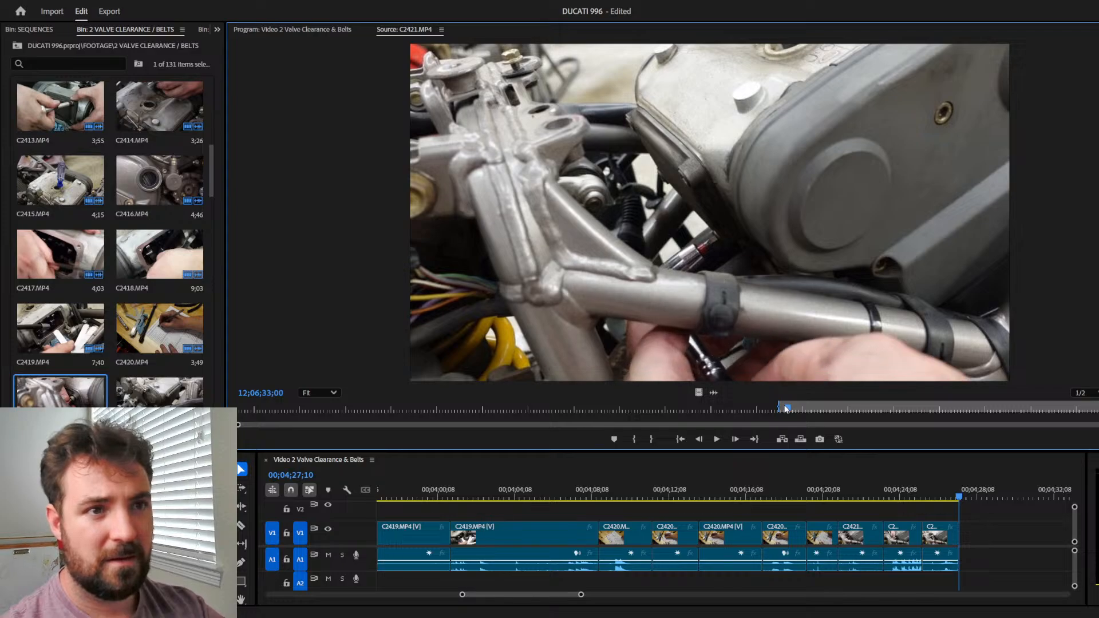
pyautogui.press('Left')
pyautogui.press('Left')
pyautogui.press('Left')
pyautogui.press('Left')
pyautogui.press('Left')
pyautogui.press('Left')
pyautogui.press('Left')
pyautogui.press('Left')
pyautogui.press('Left')
pyautogui.press('Right')
pyautogui.press('Right')
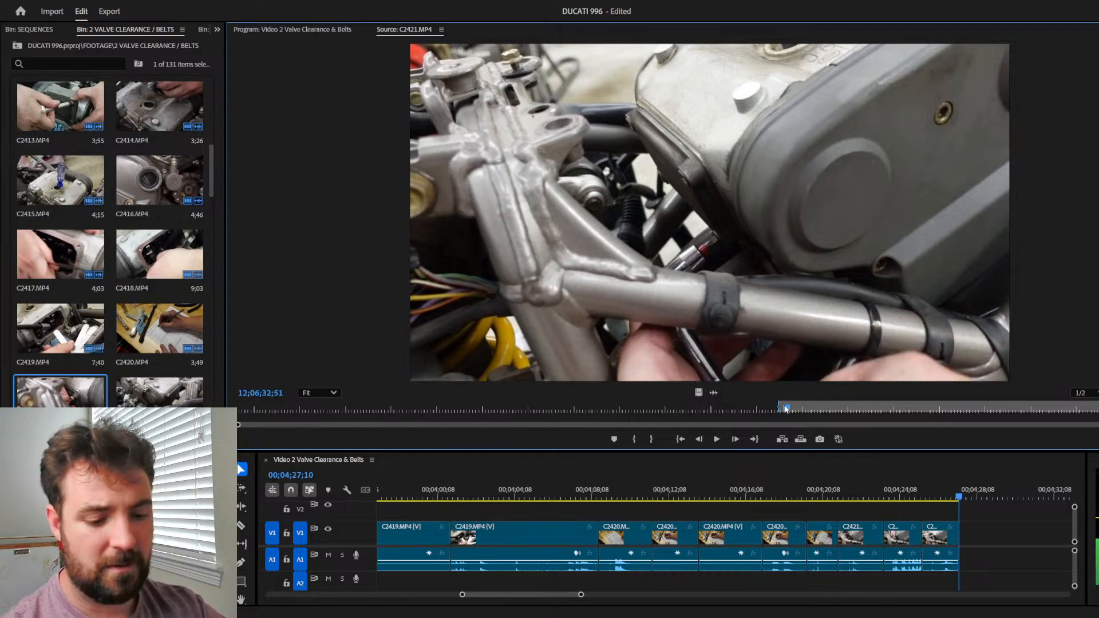
pyautogui.press('o')
pyautogui.press('.')
# Step: Extend the last C2421 clip's end slightly past 00;04;28;24 and trim its start, keeping it against the previous clip
pyautogui.click(977, 542)
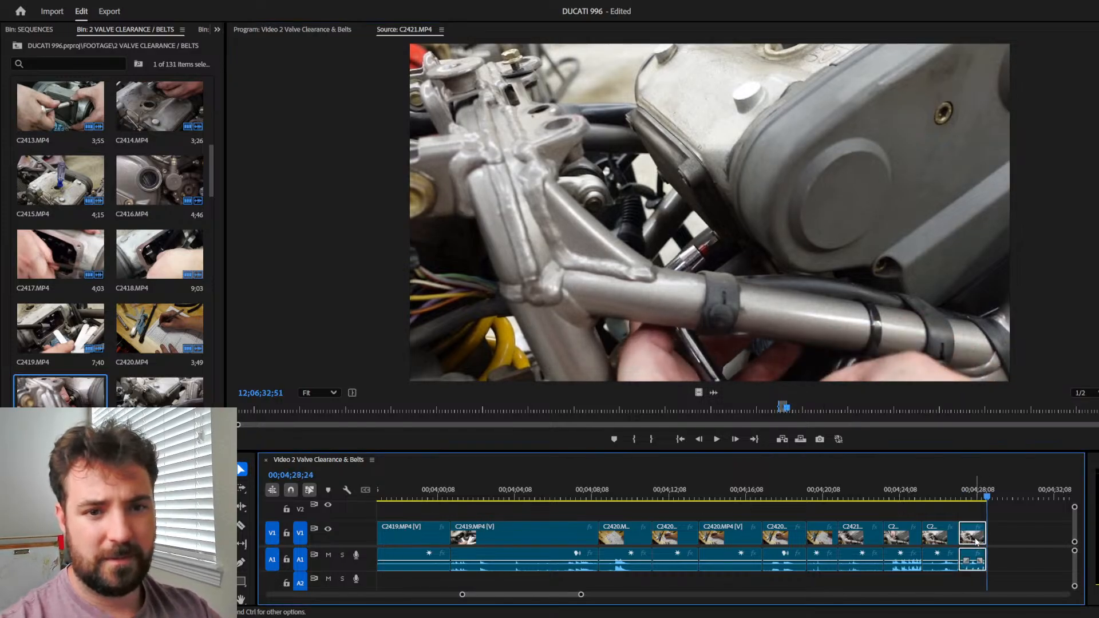
pyautogui.moveTo(975, 541); pyautogui.dragTo(960, 524)
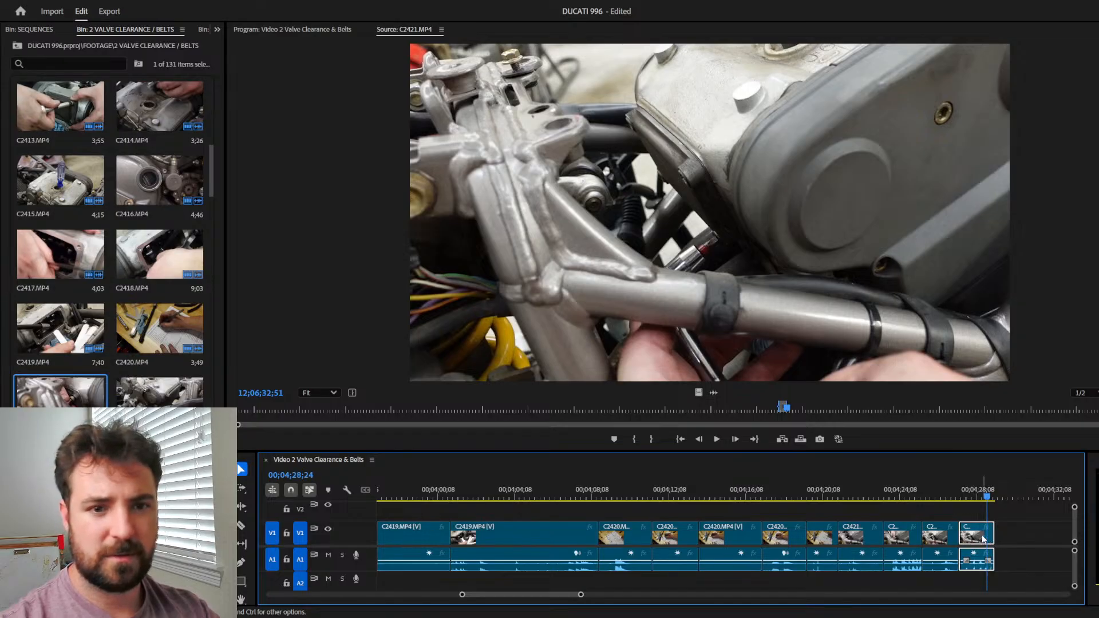
pyautogui.moveTo(974, 540); pyautogui.dragTo(986, 540)
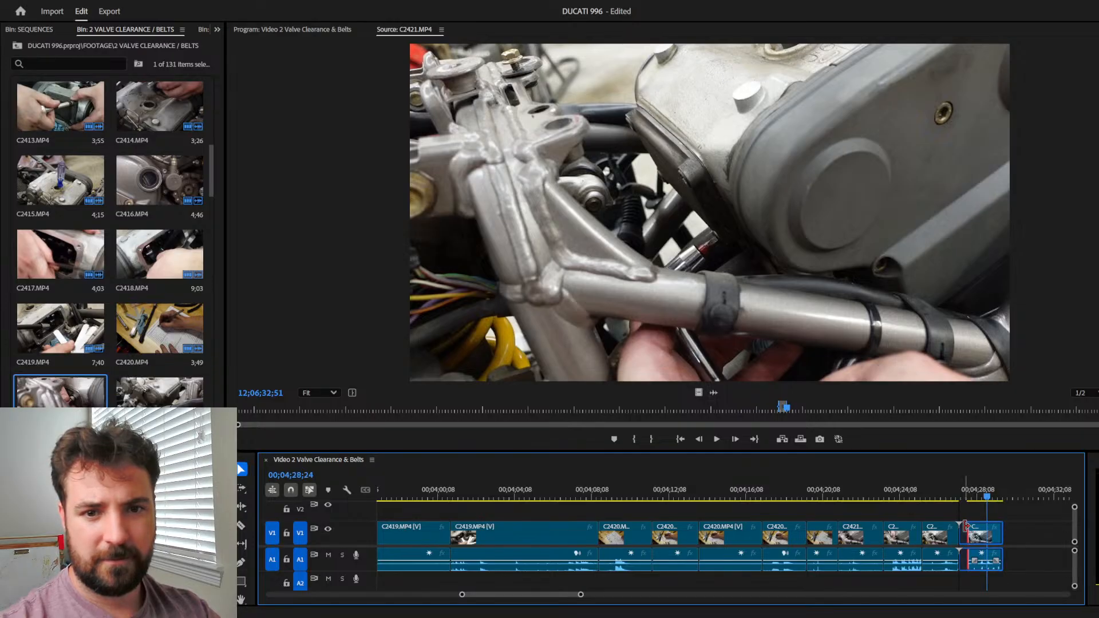
pyautogui.moveTo(968, 525); pyautogui.dragTo(974, 537)
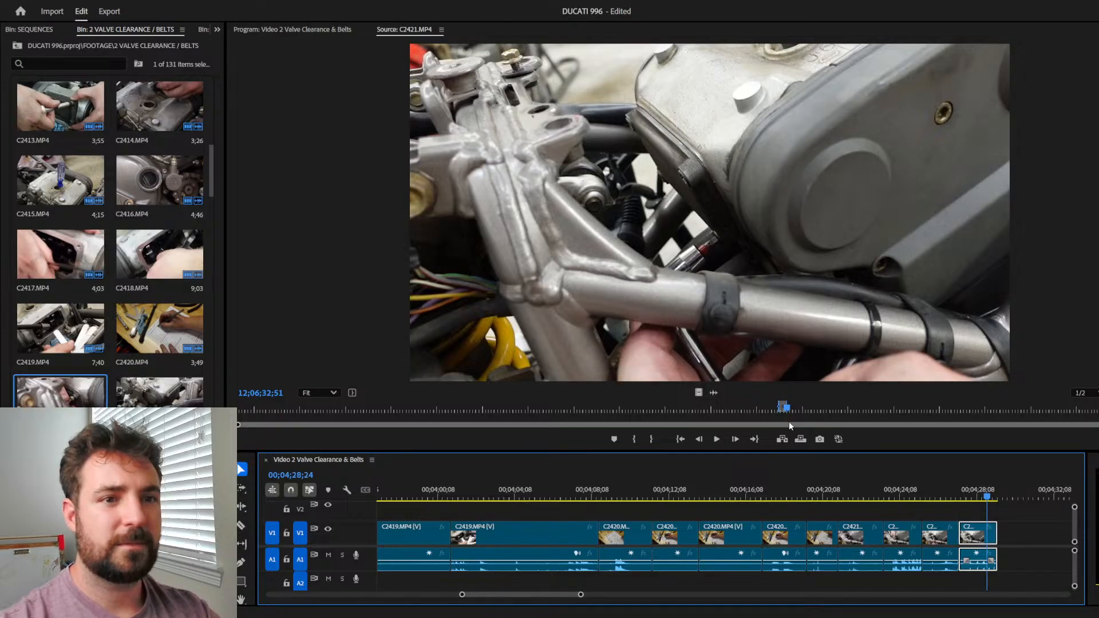
# Step: Mark a fifth C2421.MP4 excerpt with its out point at 12;07;26;30 and append it at the sequence's end, 00;04;29;11
pyautogui.moveTo(788, 408); pyautogui.dragTo(1075, 394)
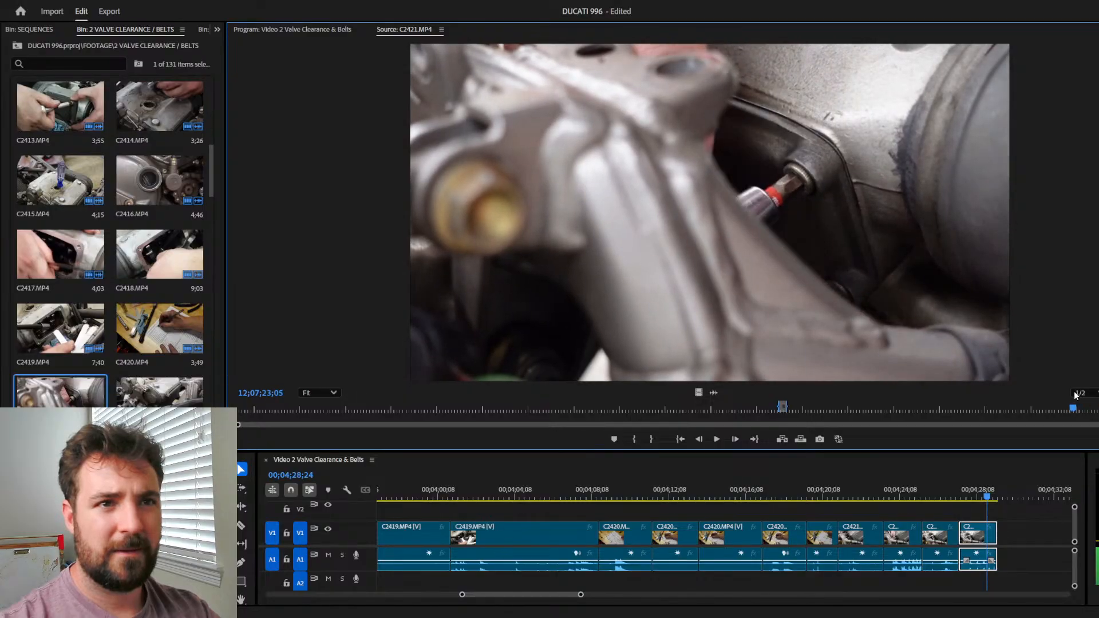
pyautogui.press('space')
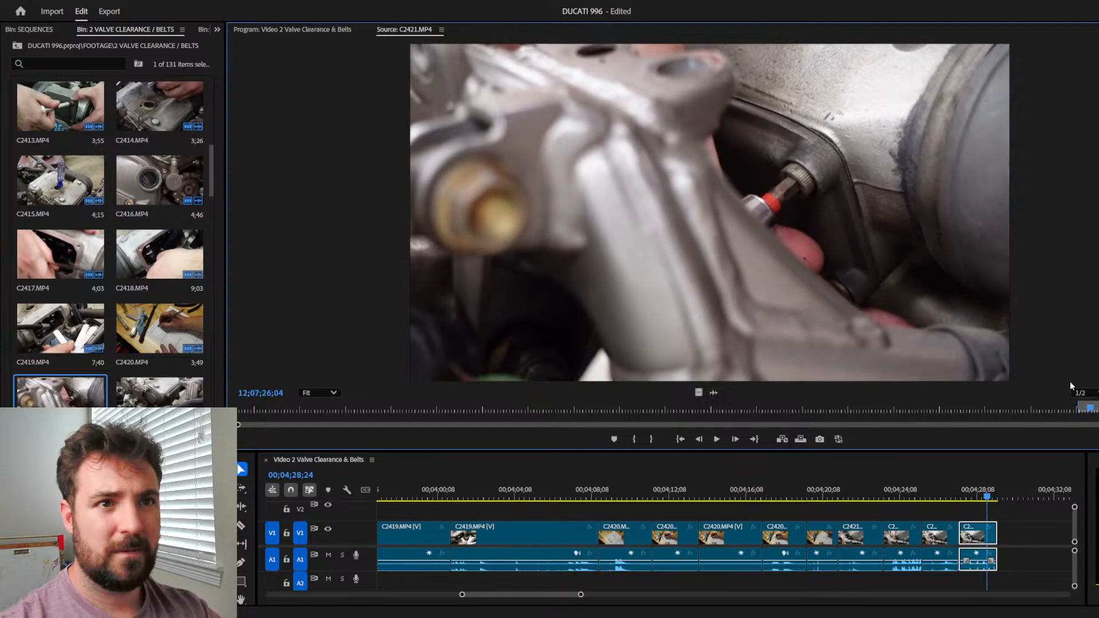
pyautogui.press('space')
pyautogui.press('.')
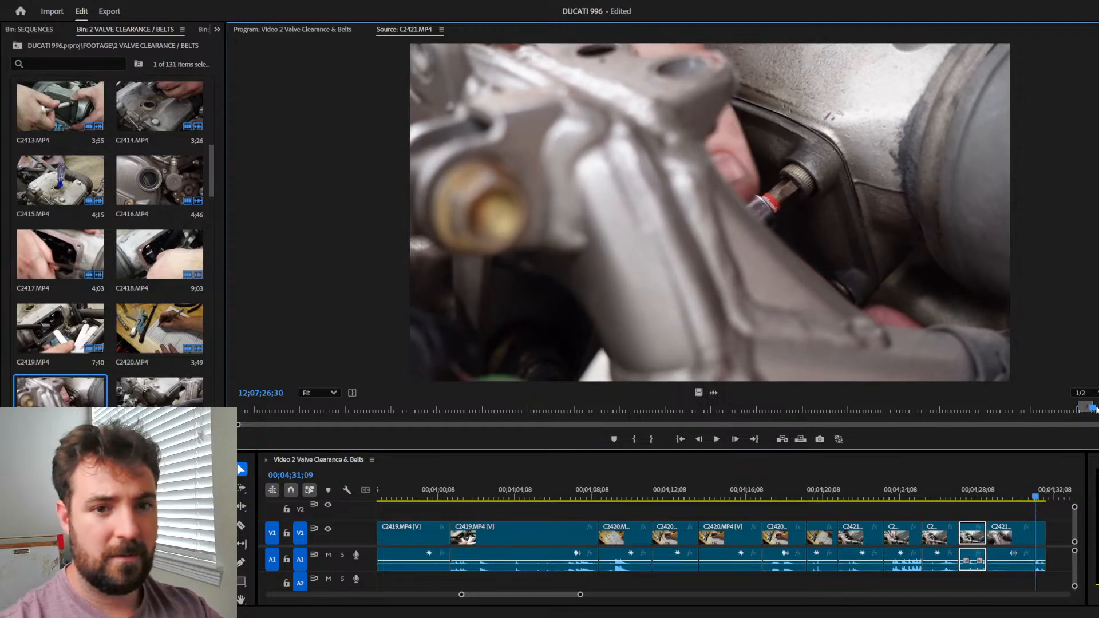
pyautogui.hotkey('ctrl', 'z')
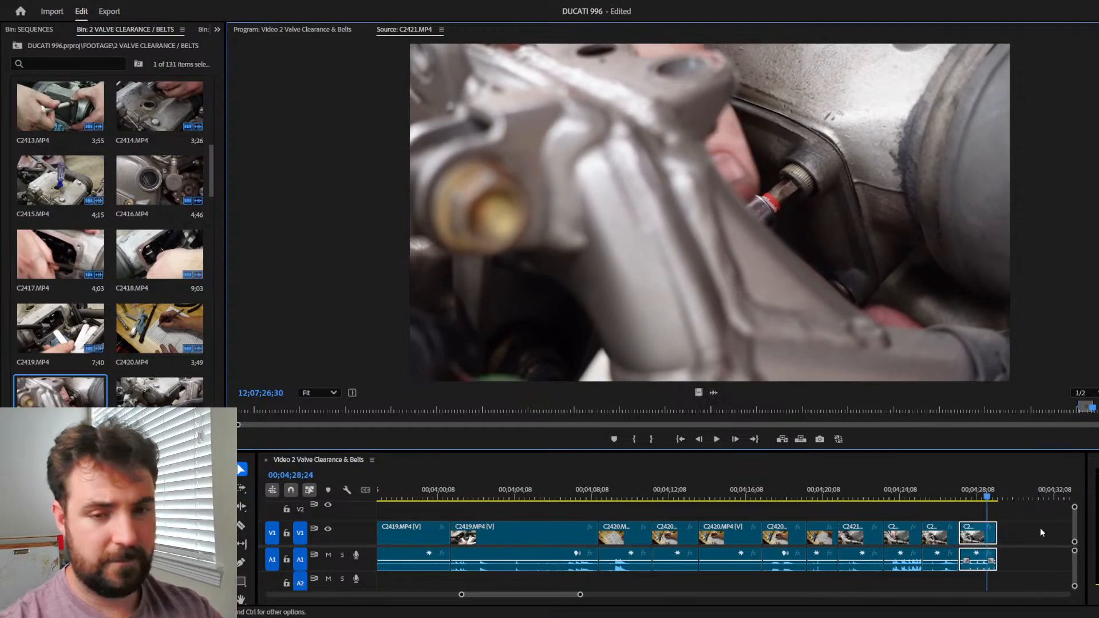
pyautogui.click(996, 481)
pyautogui.click(997, 483)
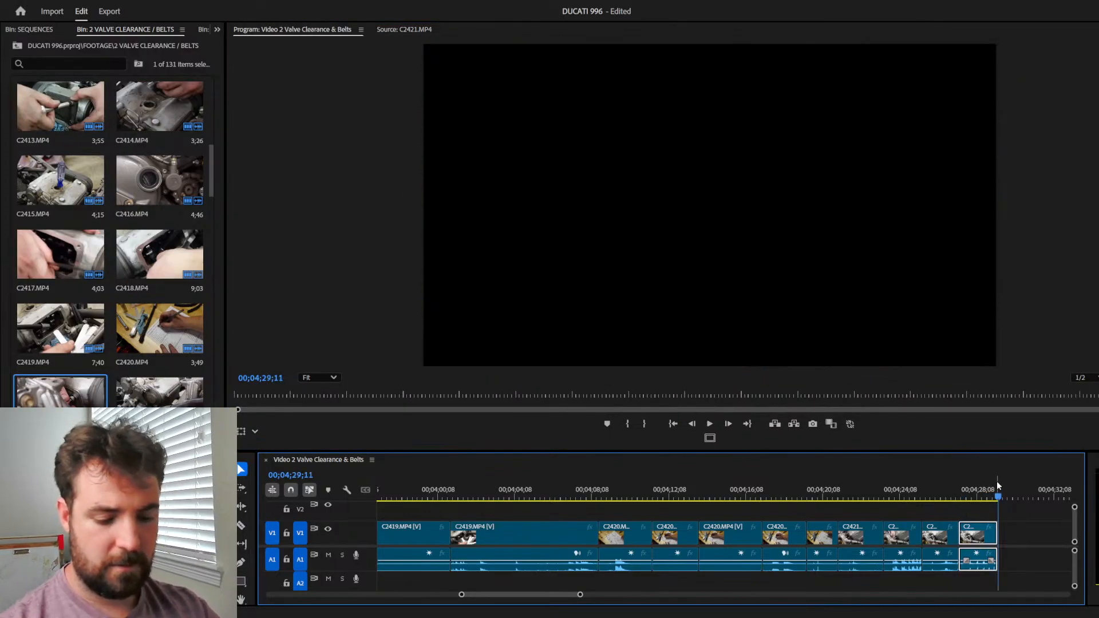
pyautogui.press('.')
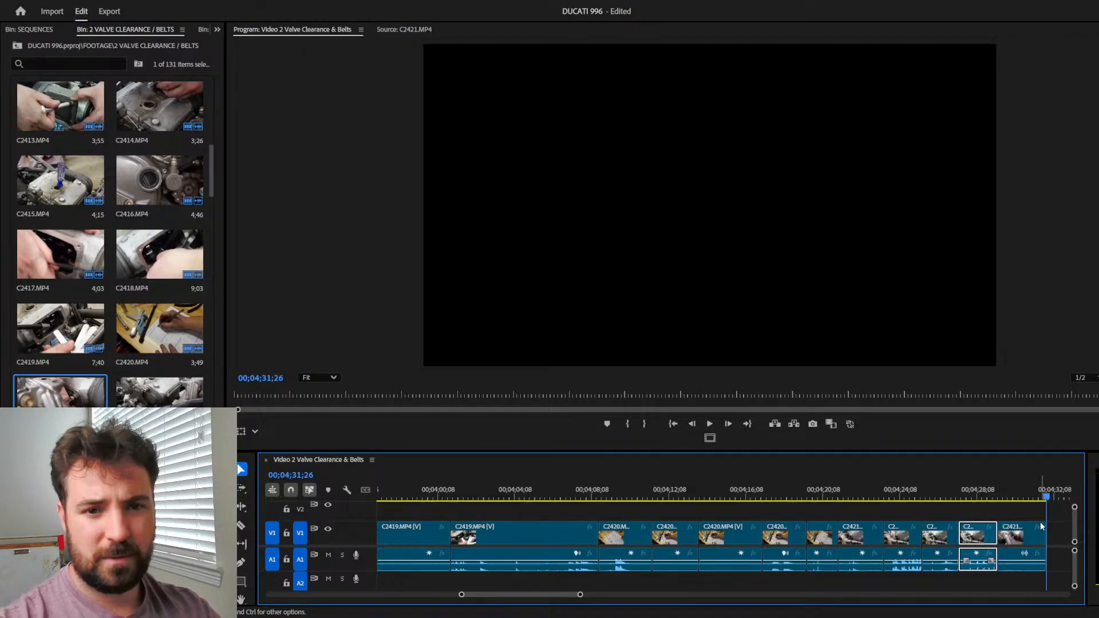
# Step: Trim the end of the newly appended C2421 clip to 00;04;31;03 and play across its cut
pyautogui.moveTo(1042, 520); pyautogui.dragTo(1030, 524)
pyautogui.click(994, 477)
pyautogui.press('space')
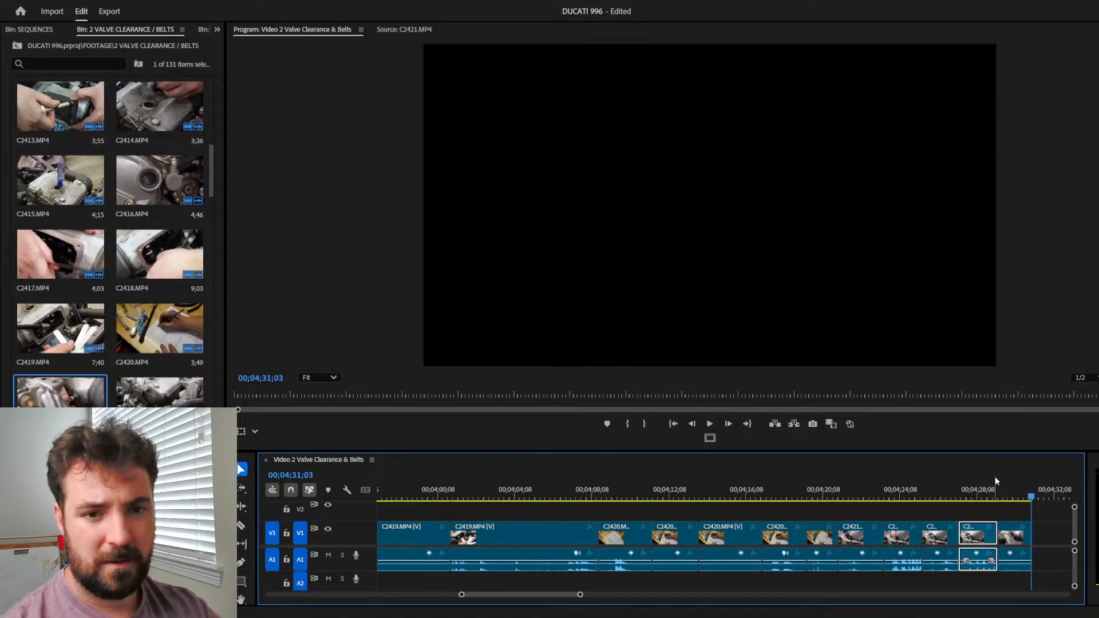
# Step: Mark another C2421.MP4 excerpt from about 12;07;30;57 to 12;07;33;36 and append it at 00;04;31;03
pyautogui.click(404, 29)
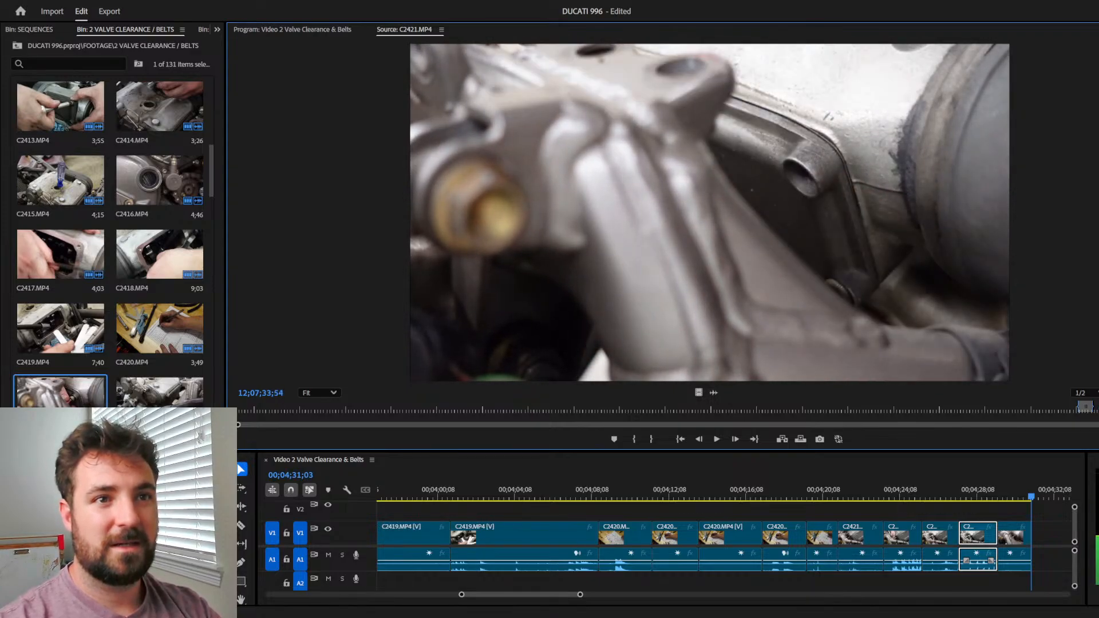
pyautogui.press('j')
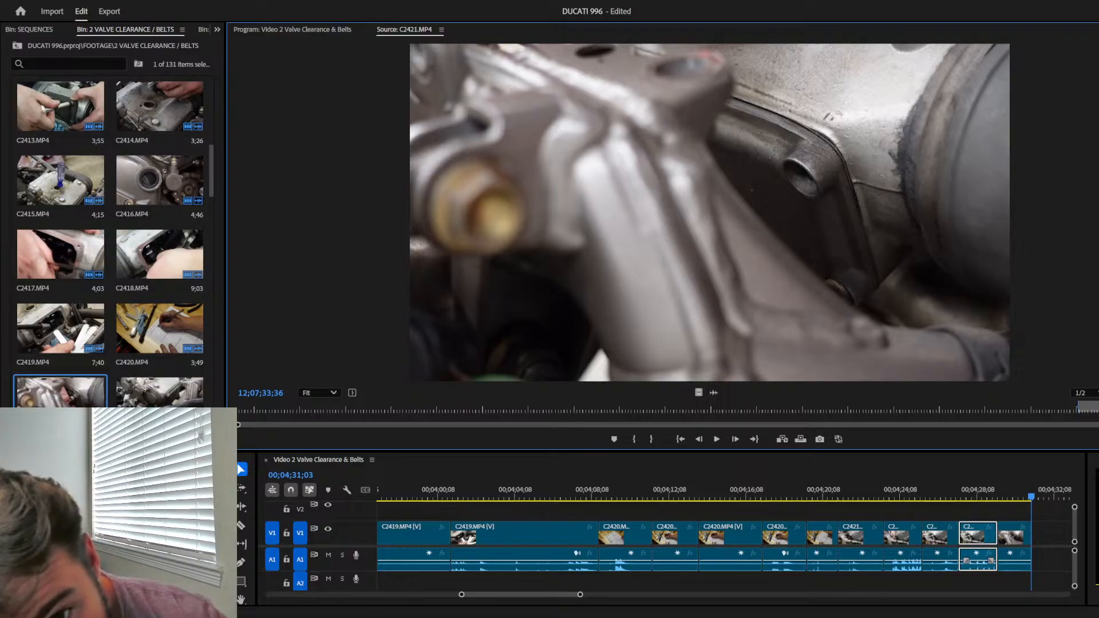
pyautogui.press('j')
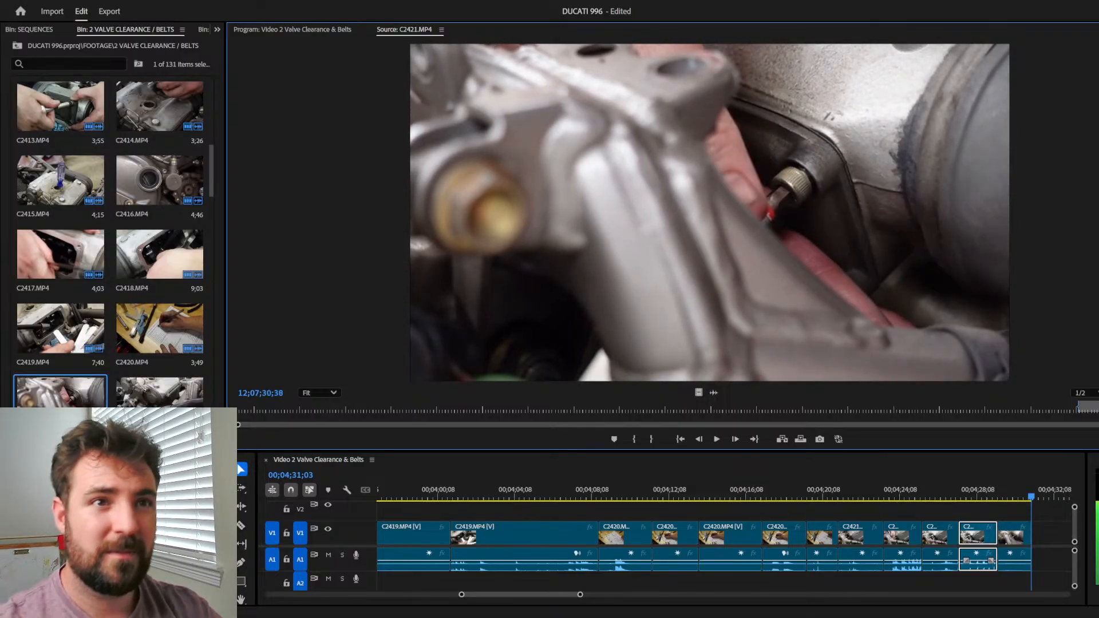
pyautogui.press('l')
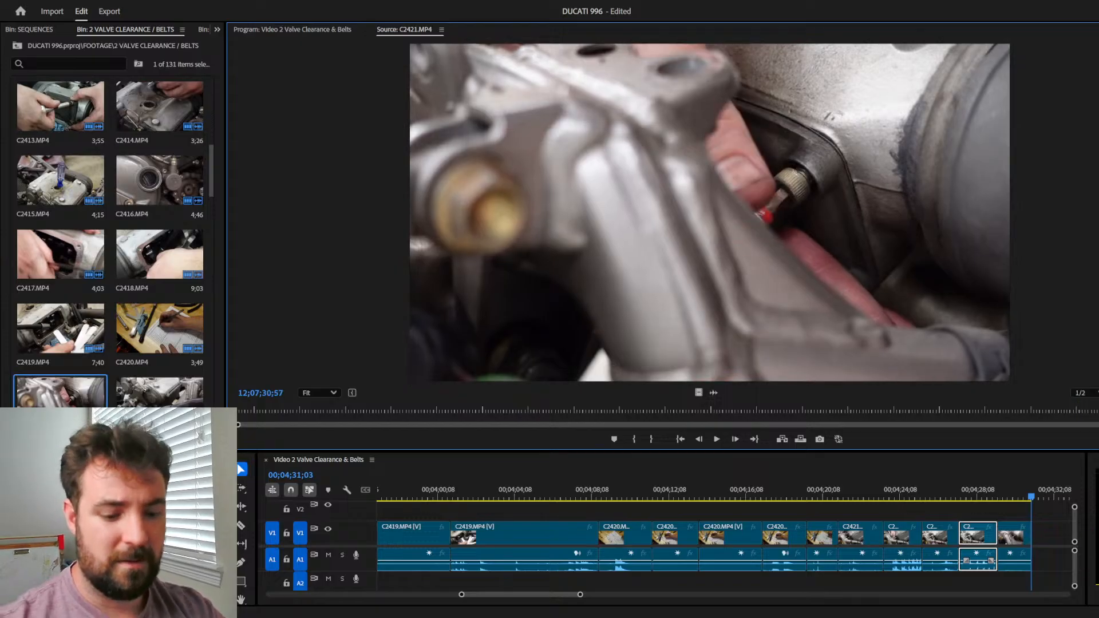
pyautogui.press('.')
# Step: Play through the latest C2421 clips and delete the one at 00;04;25;28, closing the gap
pyautogui.click(670, 492)
pyautogui.press('space')
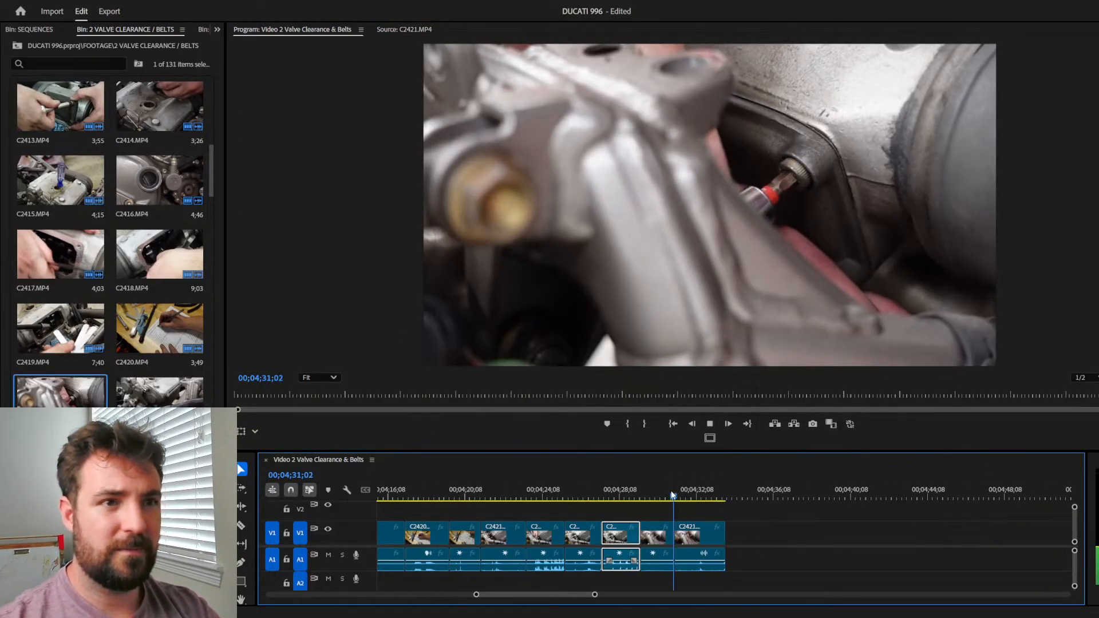
pyautogui.click(658, 487)
pyautogui.moveTo(659, 487); pyautogui.dragTo(592, 484)
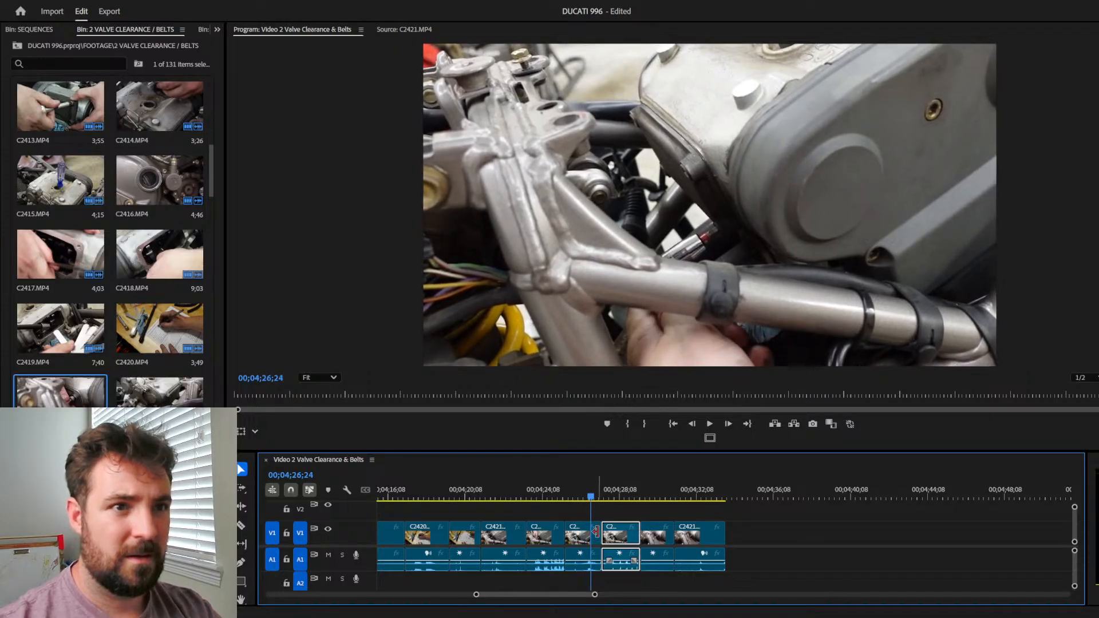
pyautogui.press('space')
pyautogui.press('space')
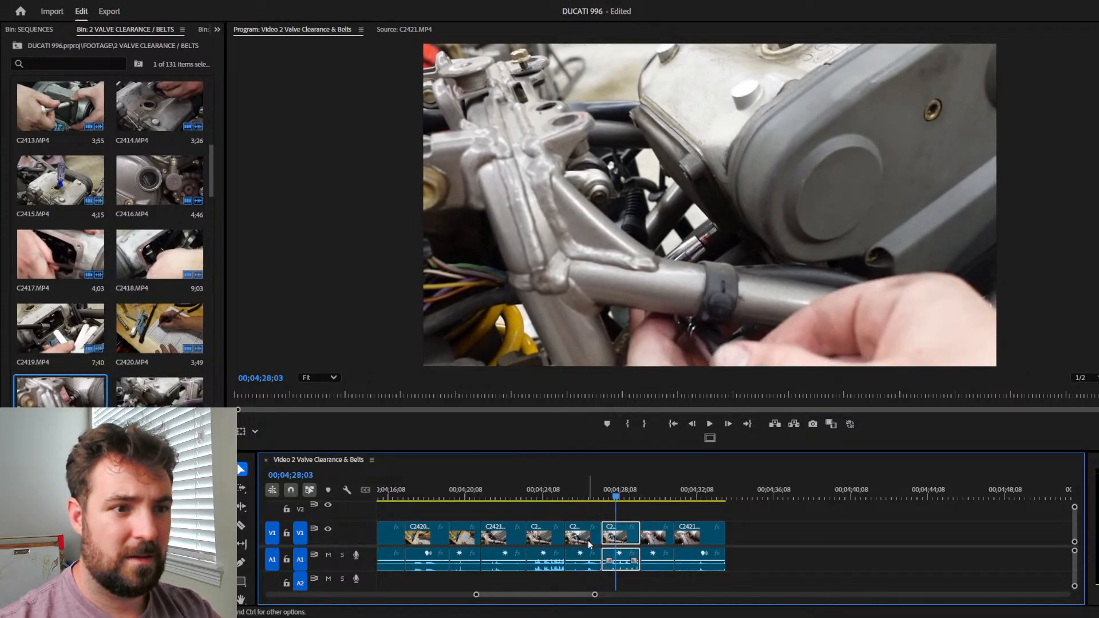
pyautogui.moveTo(534, 479); pyautogui.dragTo(576, 494)
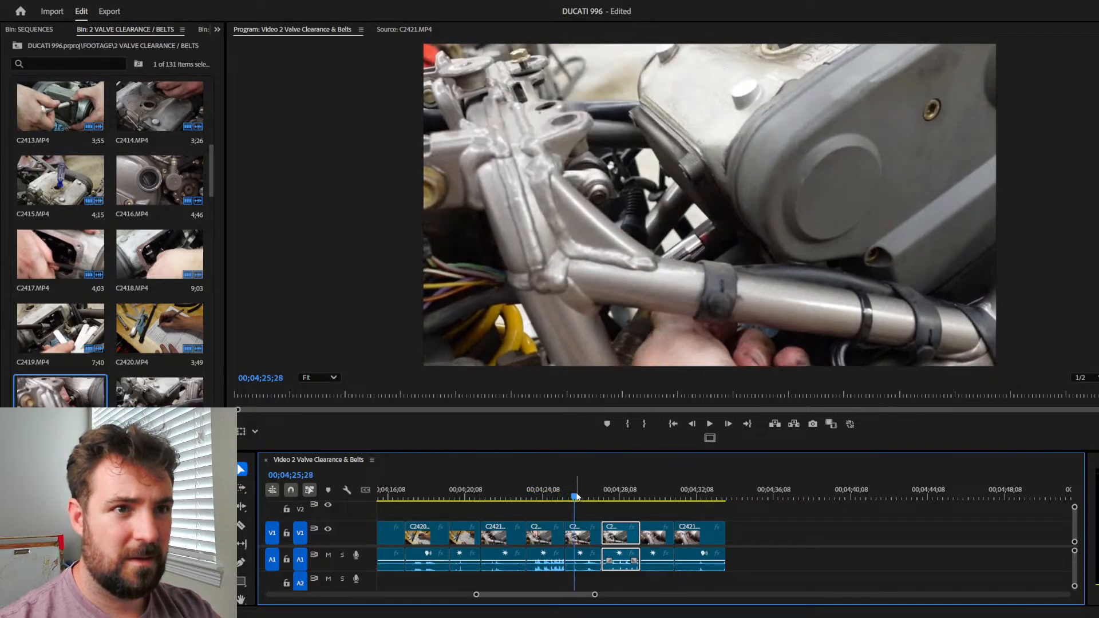
pyautogui.click(584, 548)
pyautogui.press('Delete')
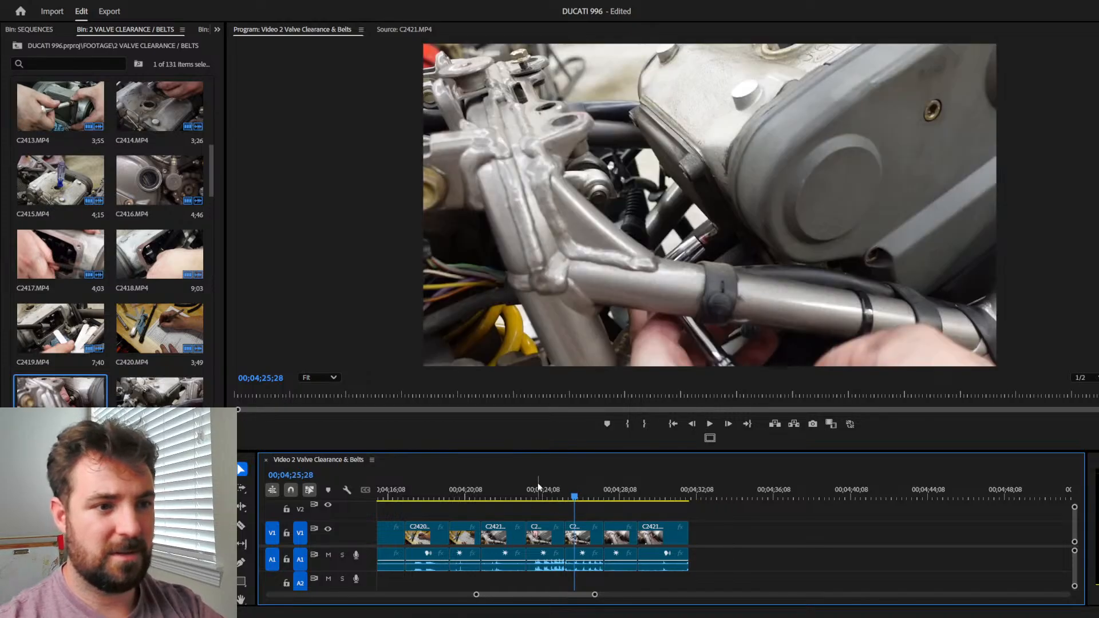
# Step: Delete the C2421 clip at 00;04;26;13 with its gap, and play the sequence through to its end
pyautogui.click(500, 482)
pyautogui.press('space')
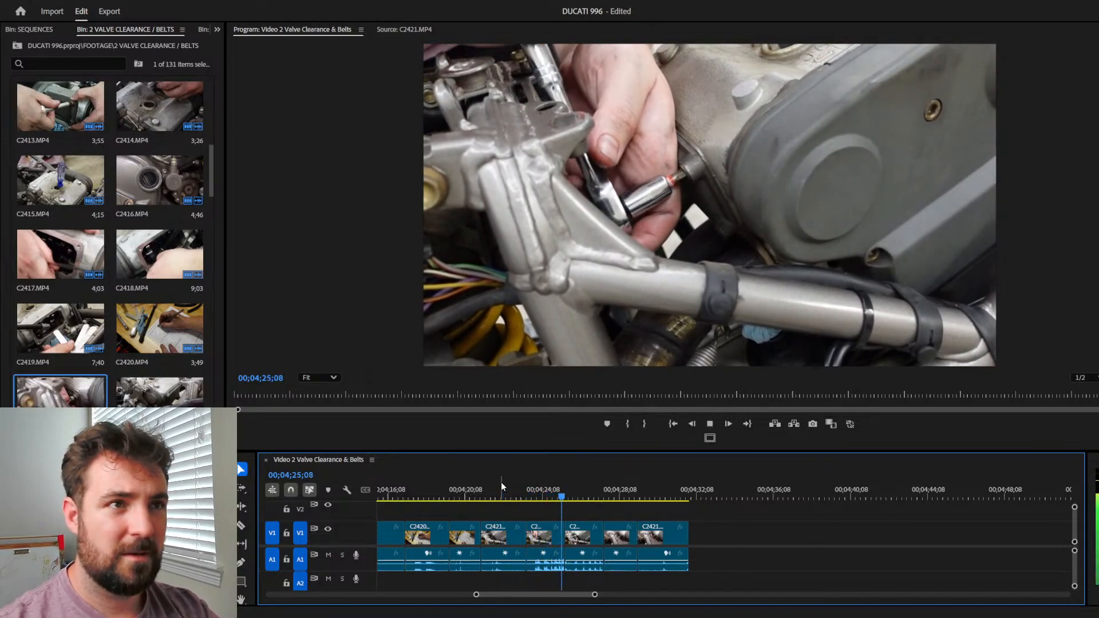
pyautogui.press('space')
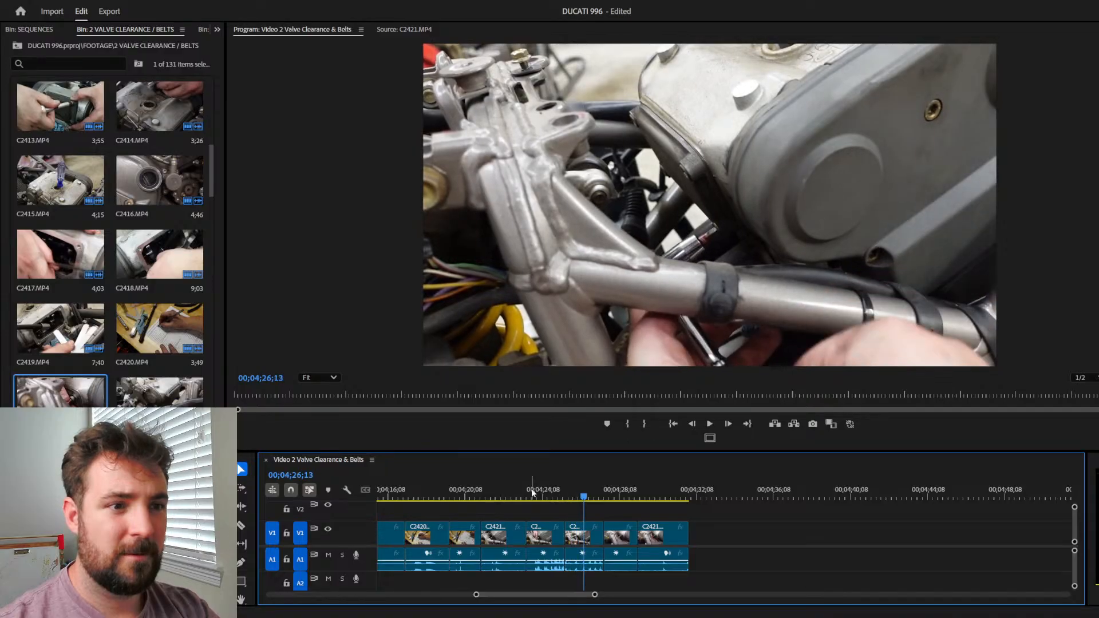
pyautogui.click(583, 537)
pyautogui.press('Delete')
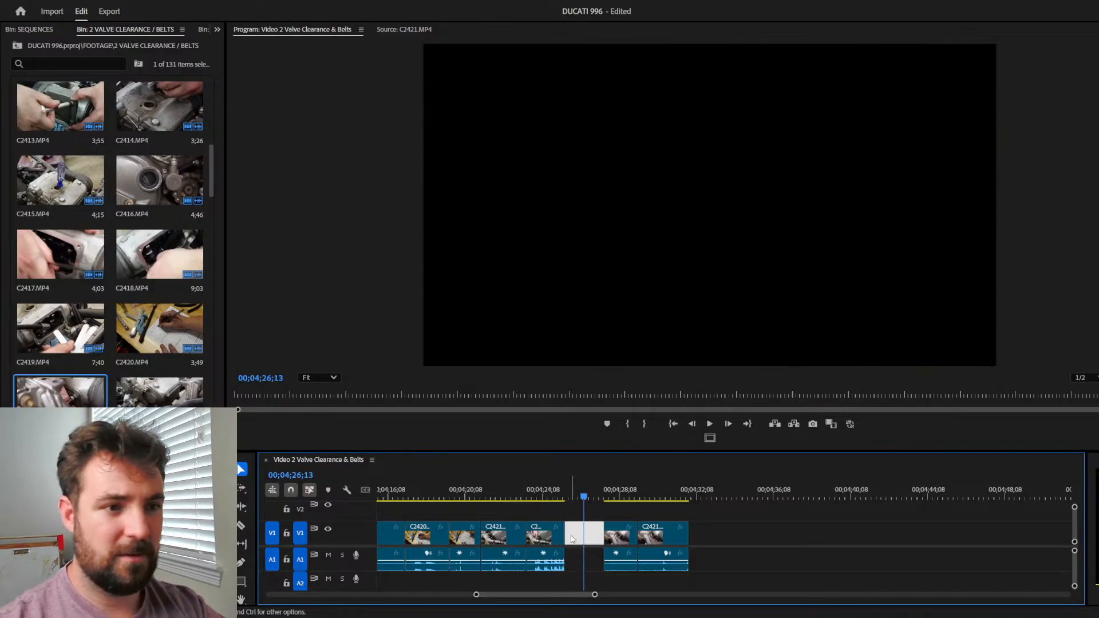
pyautogui.press('Delete')
pyautogui.click(557, 486)
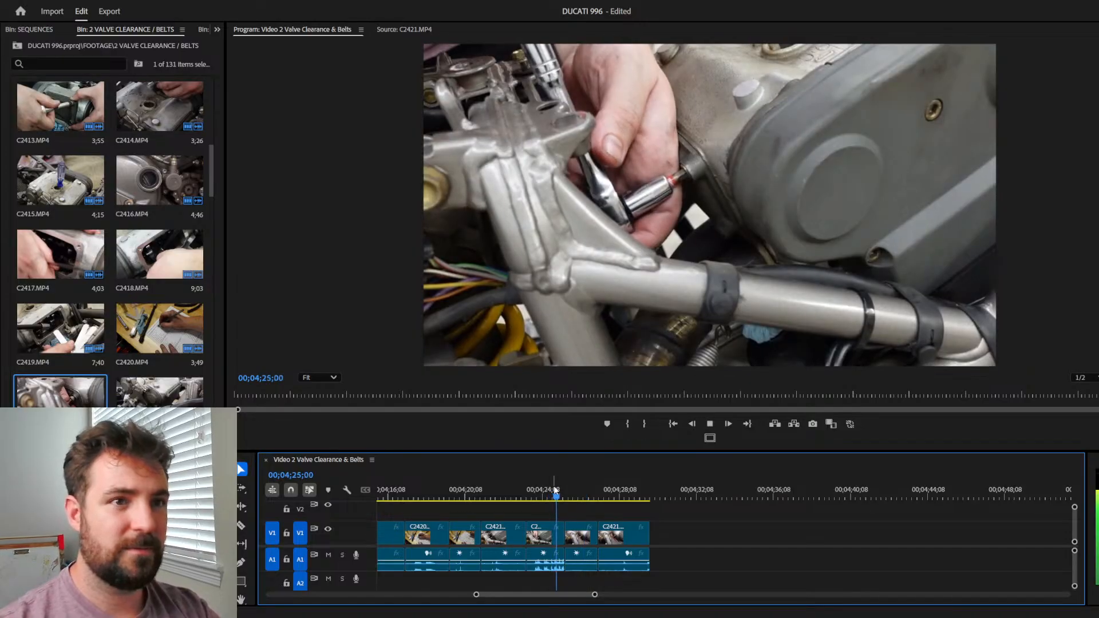
pyautogui.press('space')
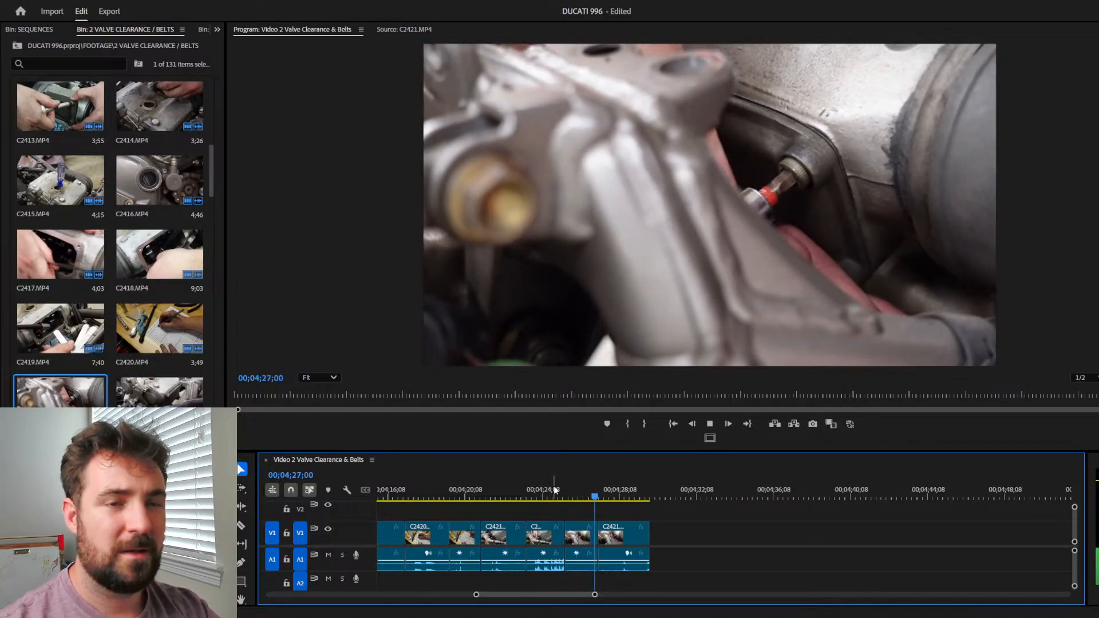
pyautogui.press('space')
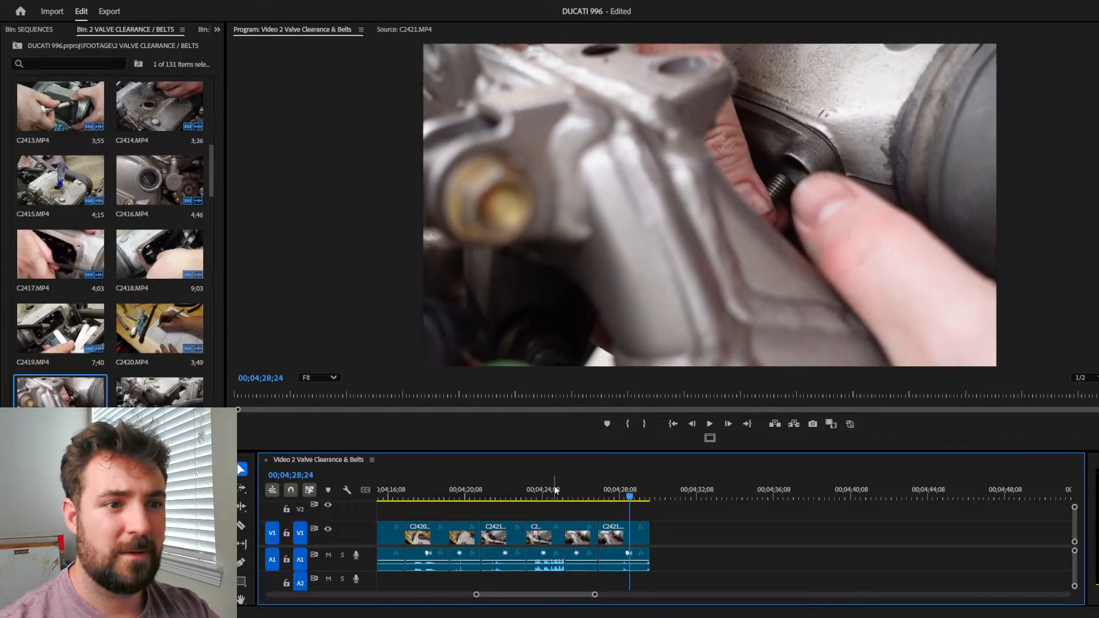
pyautogui.press('space')
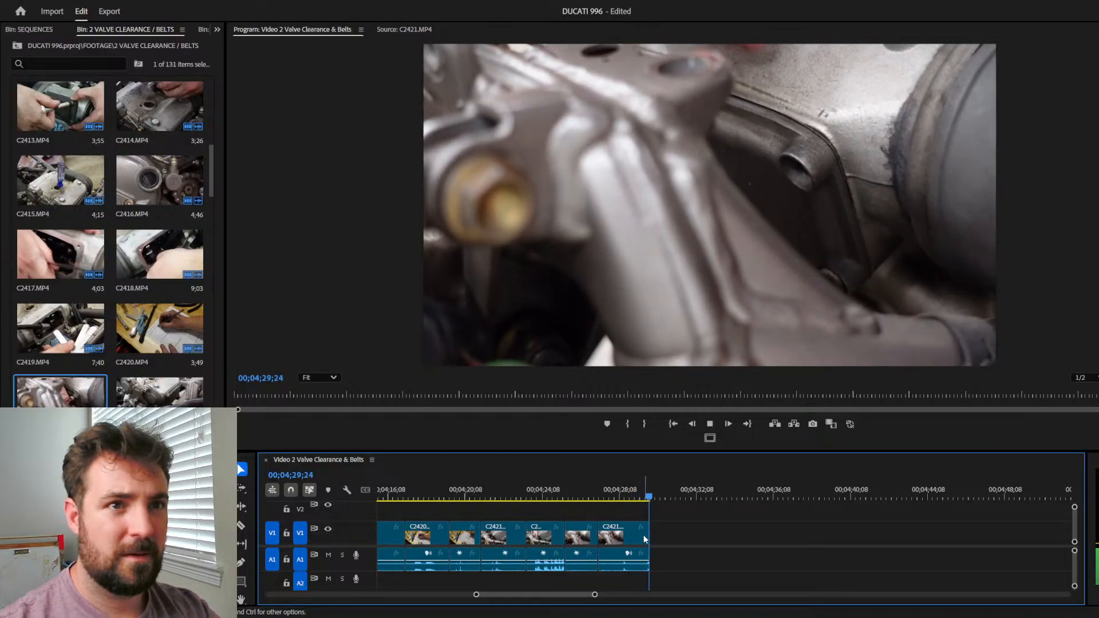
pyautogui.press('space')
# Step: Set the sequence's out point well beyond the last clip, at 00;08;26;22
pyautogui.press('-')
pyautogui.press('-')
pyautogui.press('-')
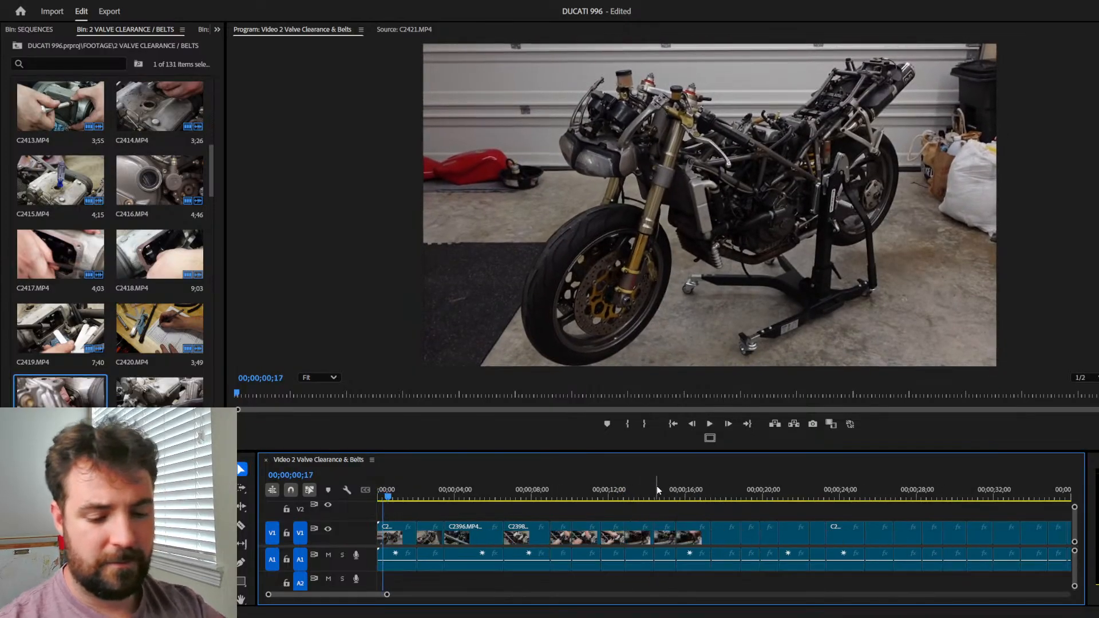
pyautogui.click(703, 496)
pyautogui.press('-')
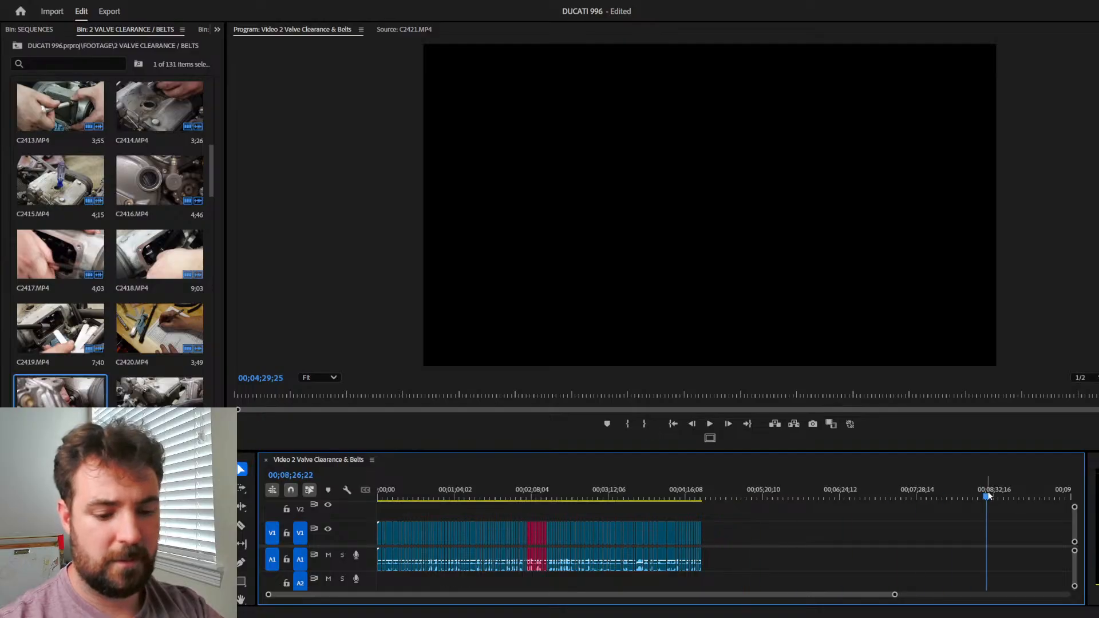
pyautogui.press('o')
# Step: Play the last C2421 clip and trim its end to 00;04;29;19
pyautogui.press('=')
pyautogui.press('=')
pyautogui.press('=')
pyautogui.press('=')
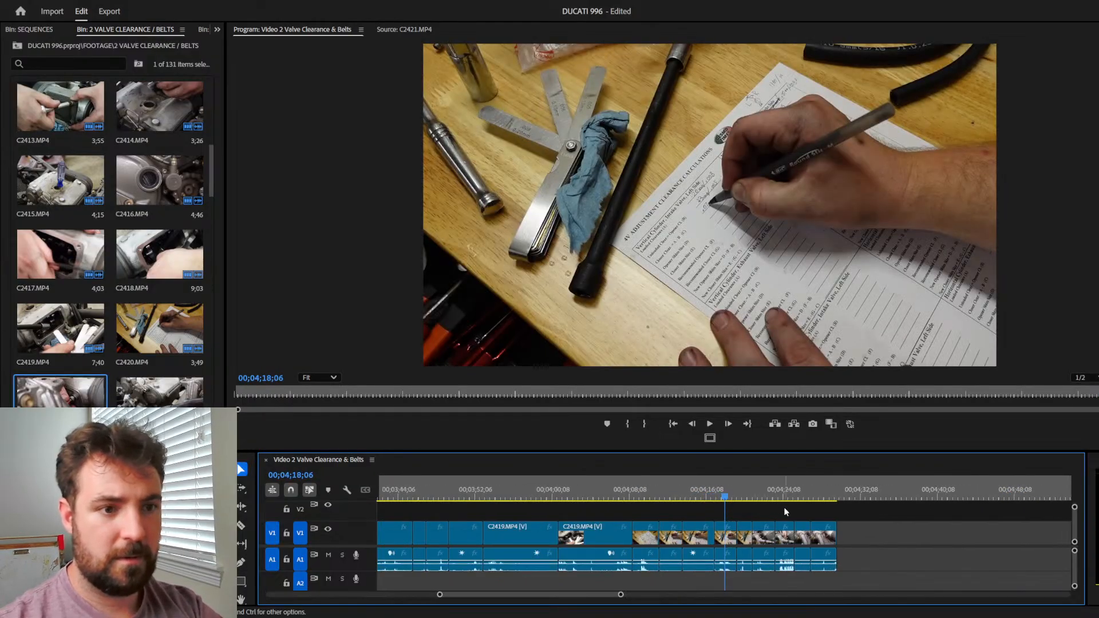
pyautogui.moveTo(884, 486); pyautogui.dragTo(925, 487)
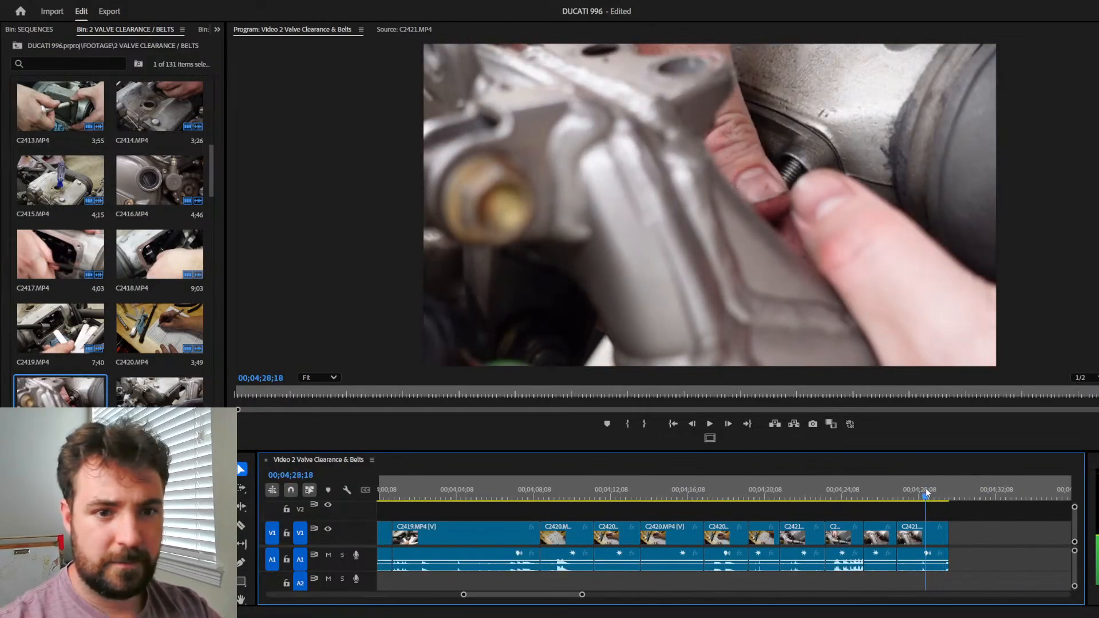
pyautogui.press('space')
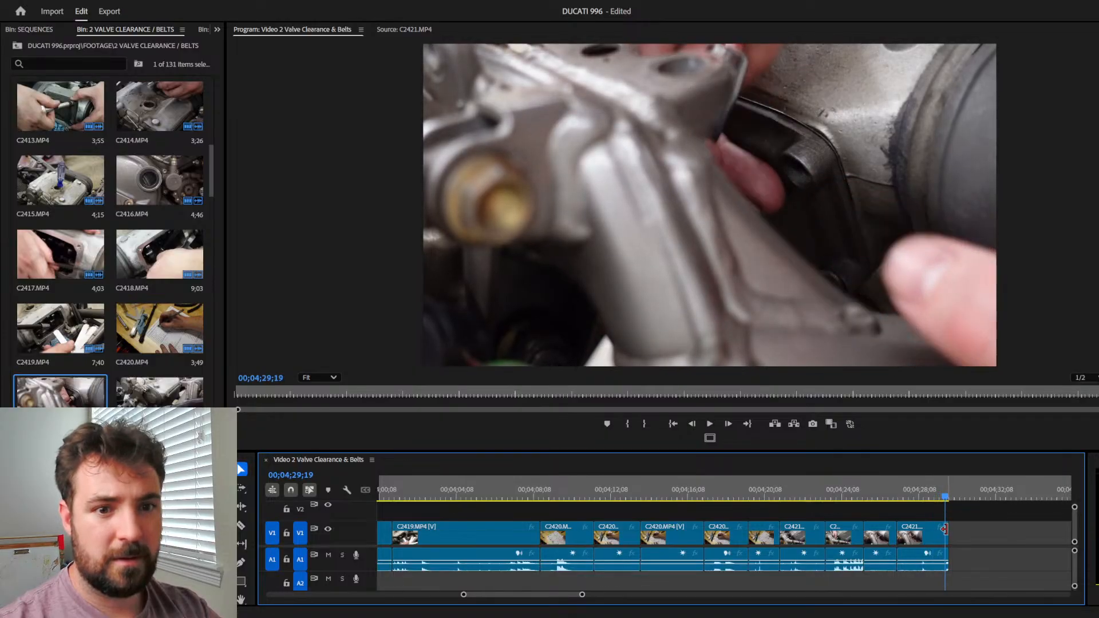
pyautogui.moveTo(943, 529); pyautogui.dragTo(941, 527)
# Step: Shorten the end of the second-to-last C2421 clip and extend its start 15 frames earlier, to source time 12;07;23;30
pyautogui.click(865, 497)
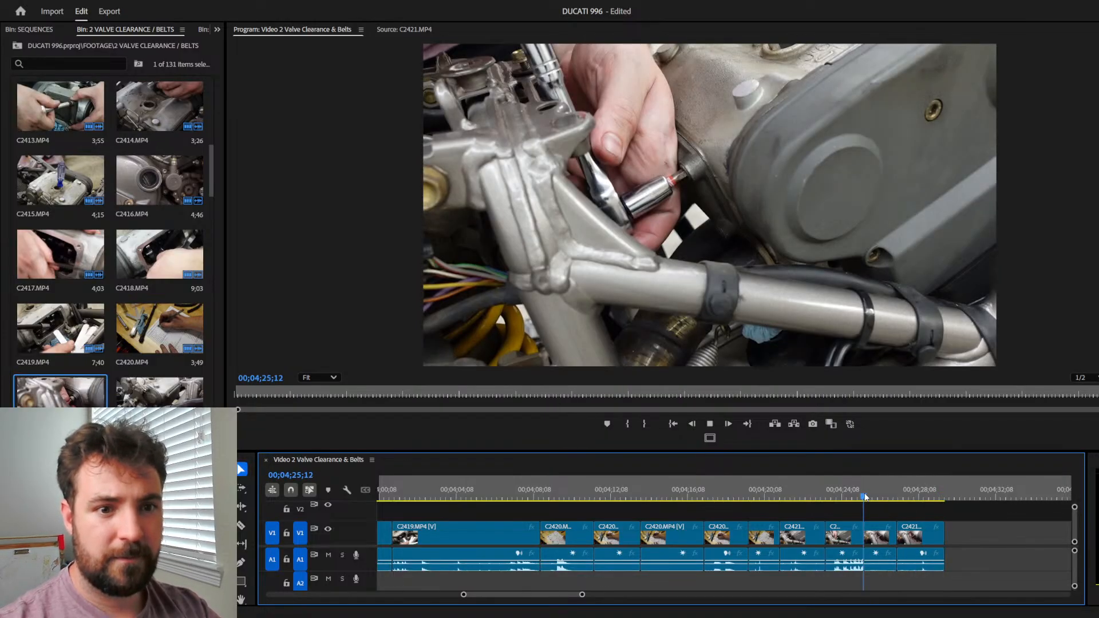
pyautogui.press('space')
pyautogui.press('space')
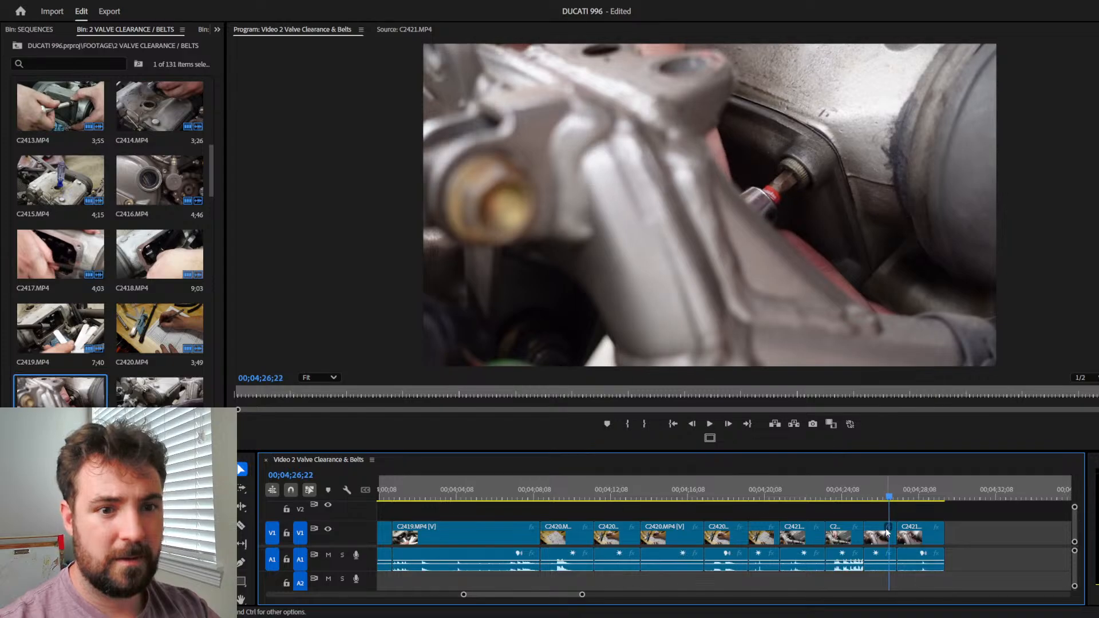
pyautogui.moveTo(893, 525)
pyautogui.mouseDown()
pyautogui.moveTo(885, 533)
pyautogui.moveTo(896, 542)
pyautogui.moveTo(881, 535)
pyautogui.mouseUp()
pyautogui.click(869, 524)
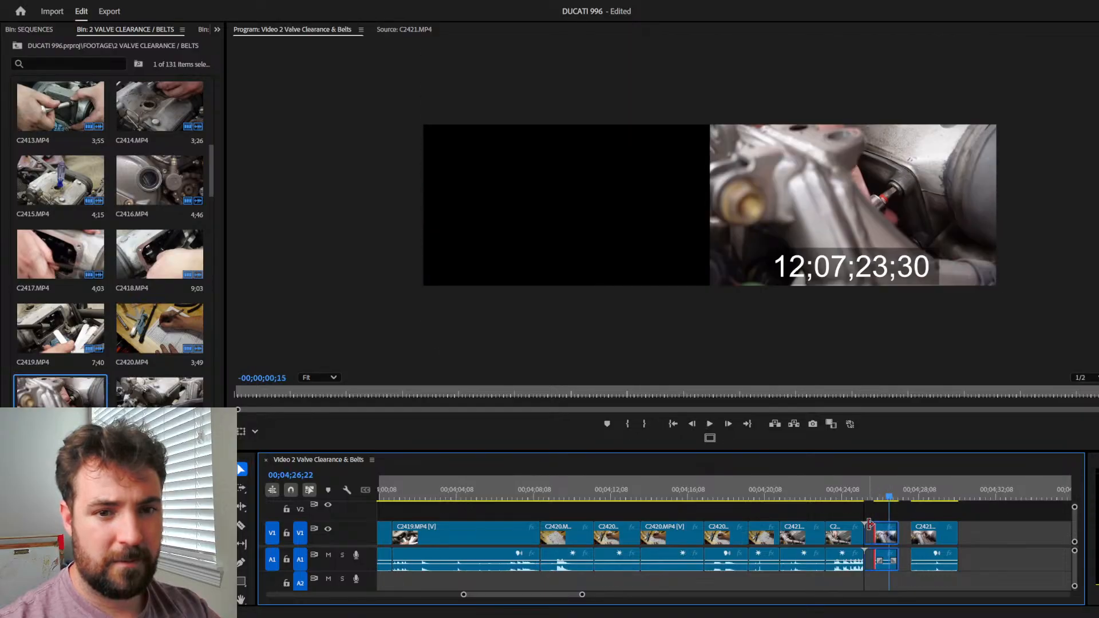
# Step: Play across the adjusted cut and move the last C2421 clip against the previous clip to close the gap
pyautogui.click(847, 489)
pyautogui.press('space')
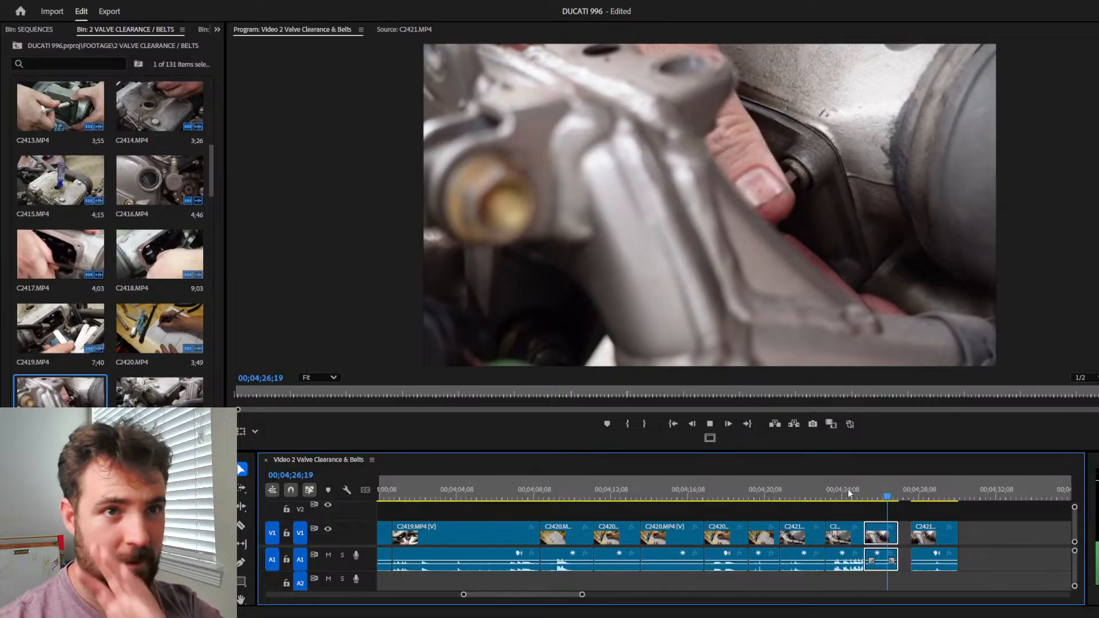
pyautogui.press('space')
pyautogui.moveTo(919, 535); pyautogui.dragTo(907, 535)
pyautogui.press('space')
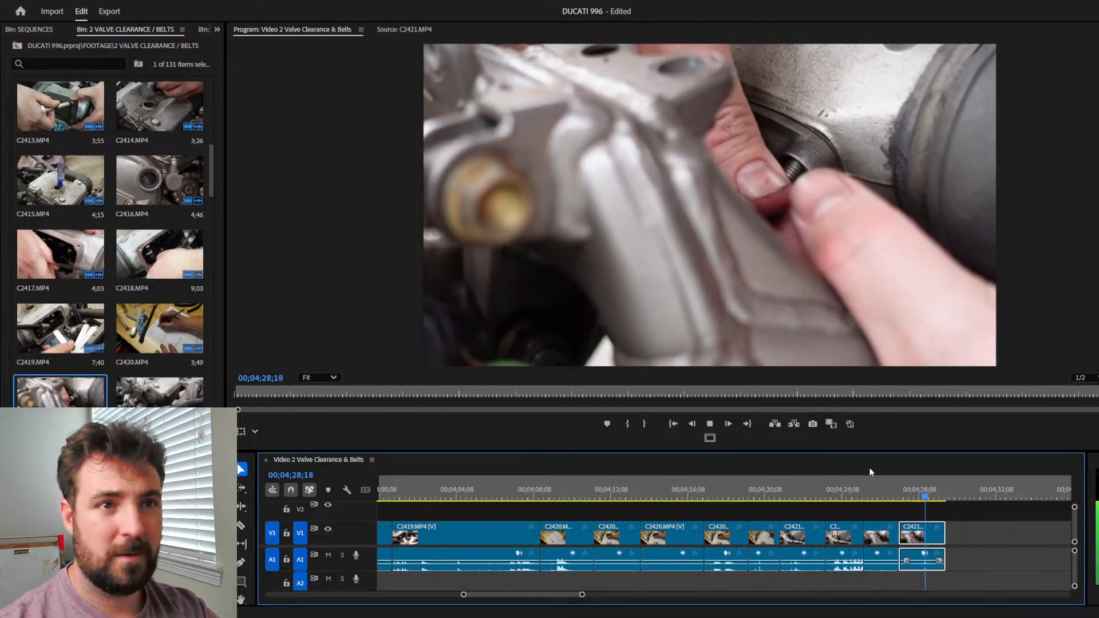
# Step: Return to the beginning of the sequence and fit its entire length in the timeline
pyautogui.press('Home')
pyautogui.click(904, 480)
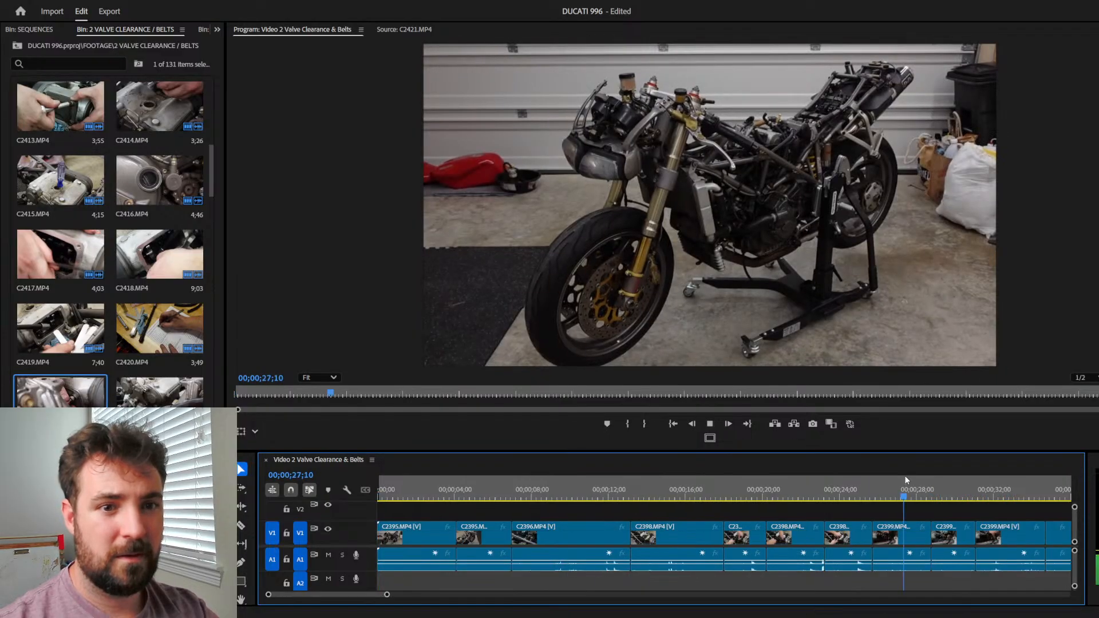
pyautogui.press('\\')
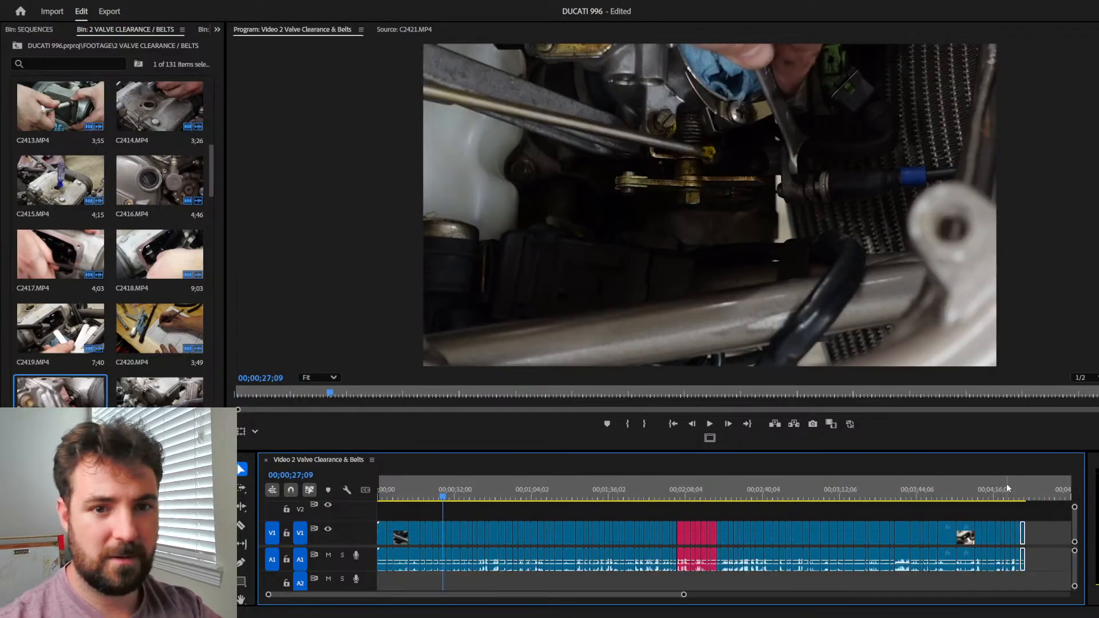
# Step: Place the playhead at the end of the sequence, then open C2422.MP4 as the source and preview its opening
pyautogui.moveTo(1006, 483); pyautogui.dragTo(1025, 483)
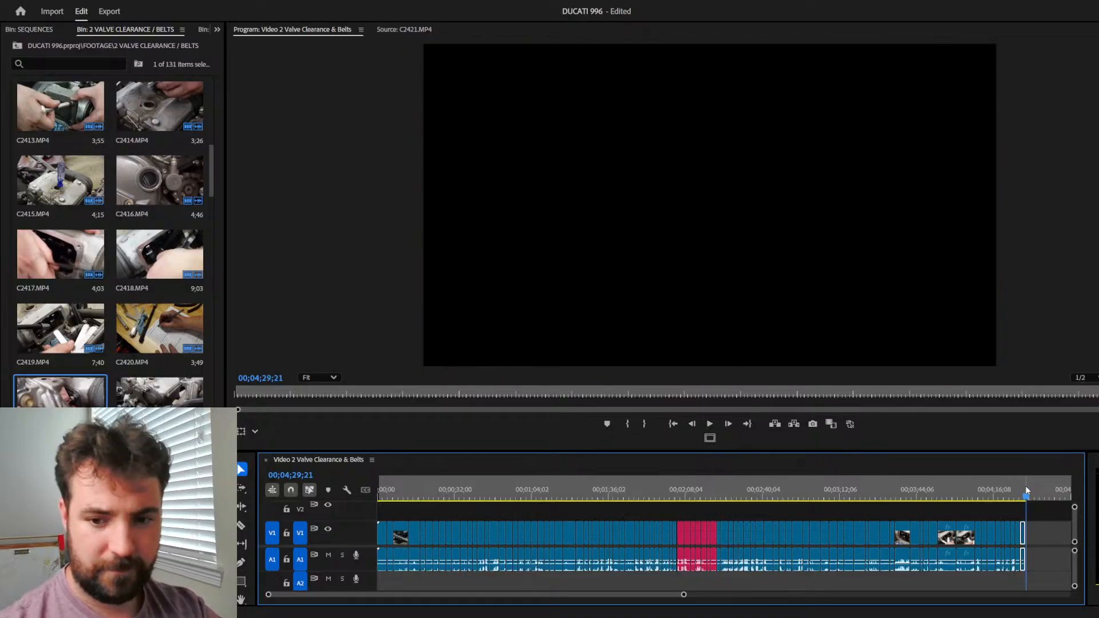
pyautogui.press('=')
pyautogui.press('=')
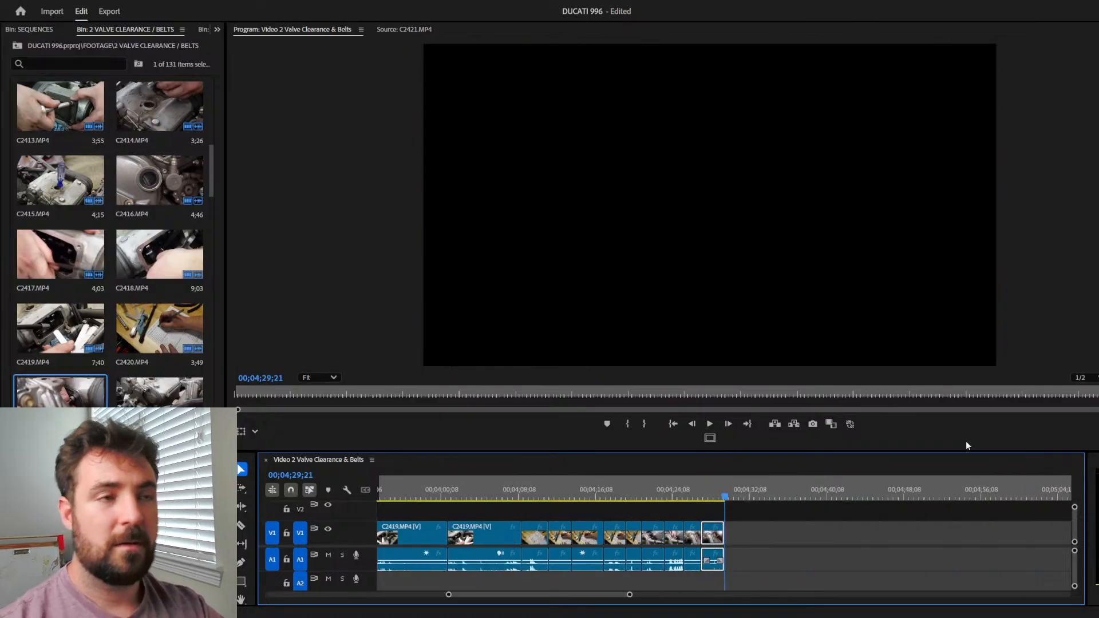
pyautogui.click(401, 29)
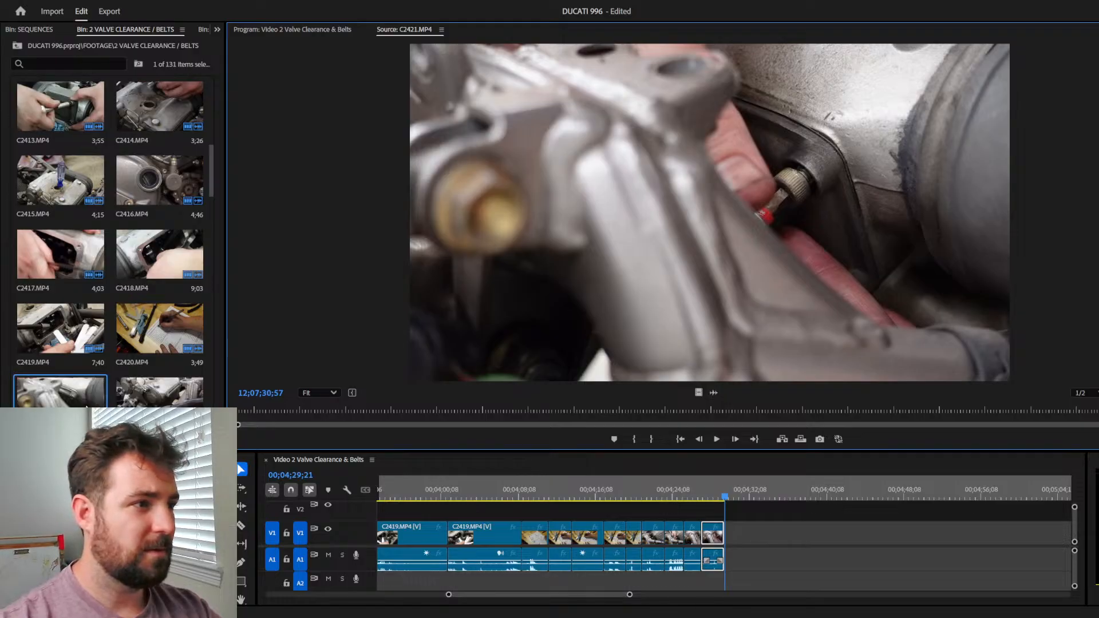
pyautogui.doubleClick(136, 397)
pyautogui.moveTo(258, 409); pyautogui.dragTo(283, 418)
pyautogui.press('space')
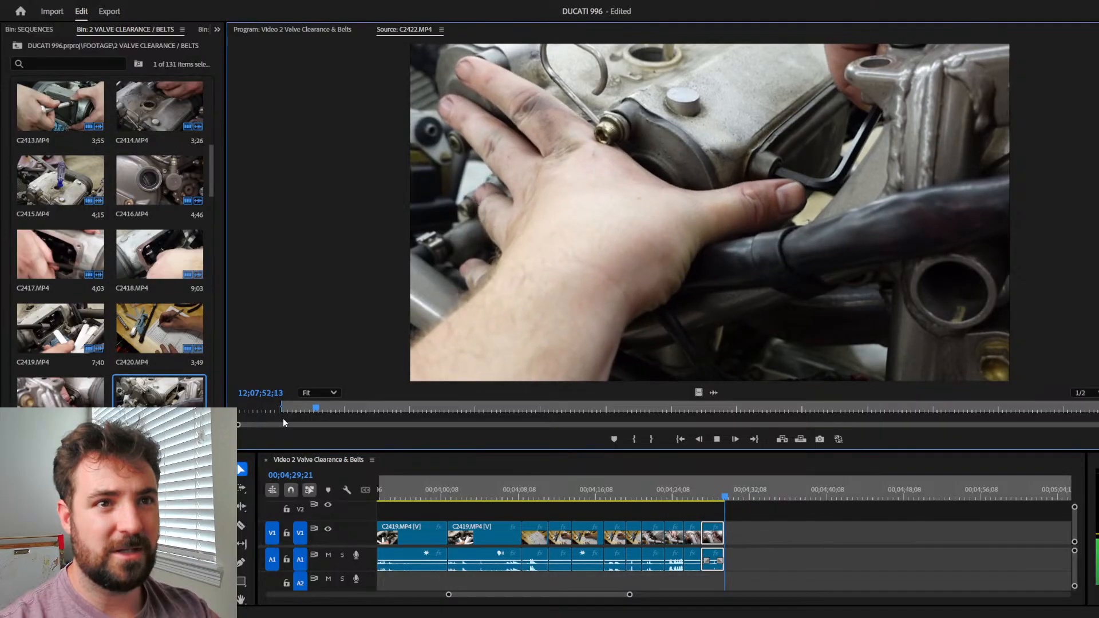
pyautogui.press('space')
# Step: Mark C2422.MP4 from 12;07;48;04 to 12;07;49;35 and insert the excerpt at the end of the sequence
pyautogui.click(286, 408)
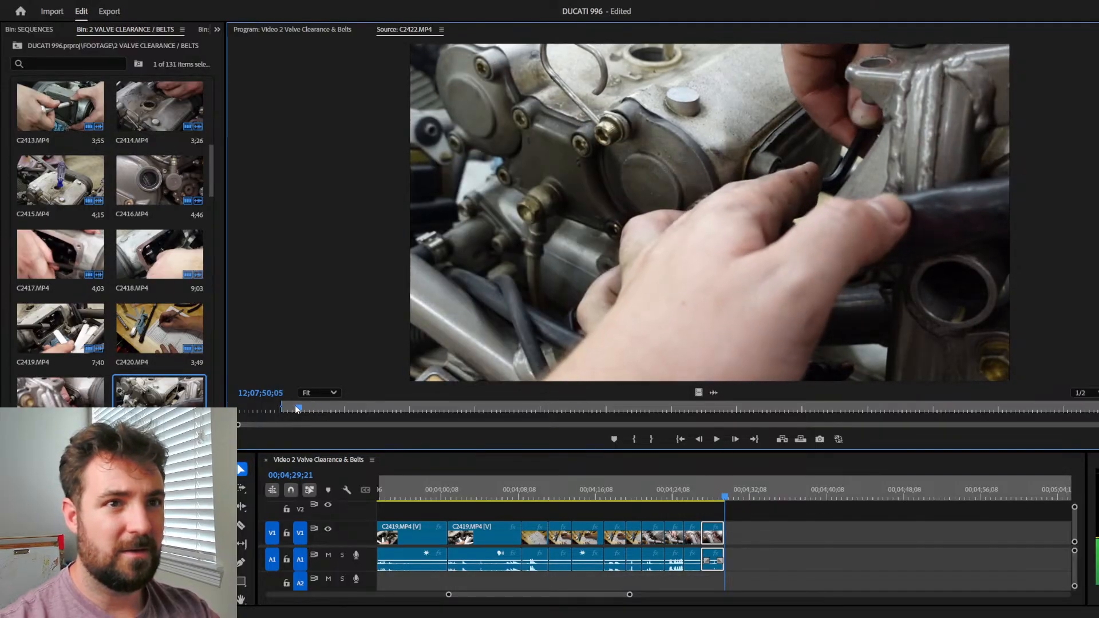
pyautogui.moveTo(285, 408); pyautogui.dragTo(279, 408)
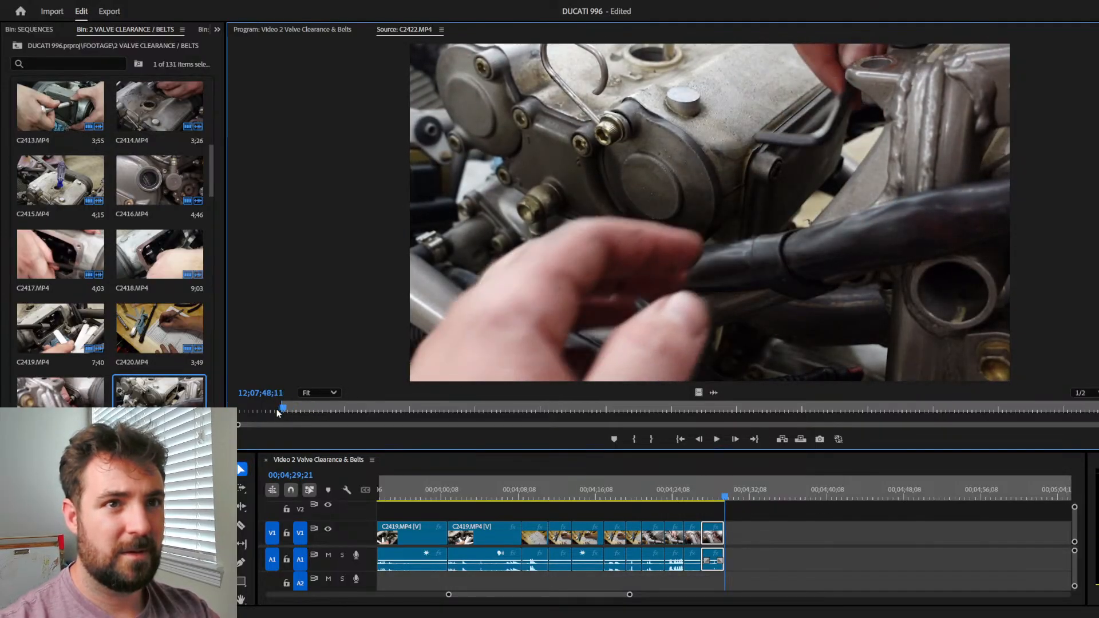
pyautogui.press('Left')
pyautogui.press('Left')
pyautogui.press('Left')
pyautogui.press('Left')
pyautogui.press('Left')
pyautogui.press('Left')
pyautogui.press('Left')
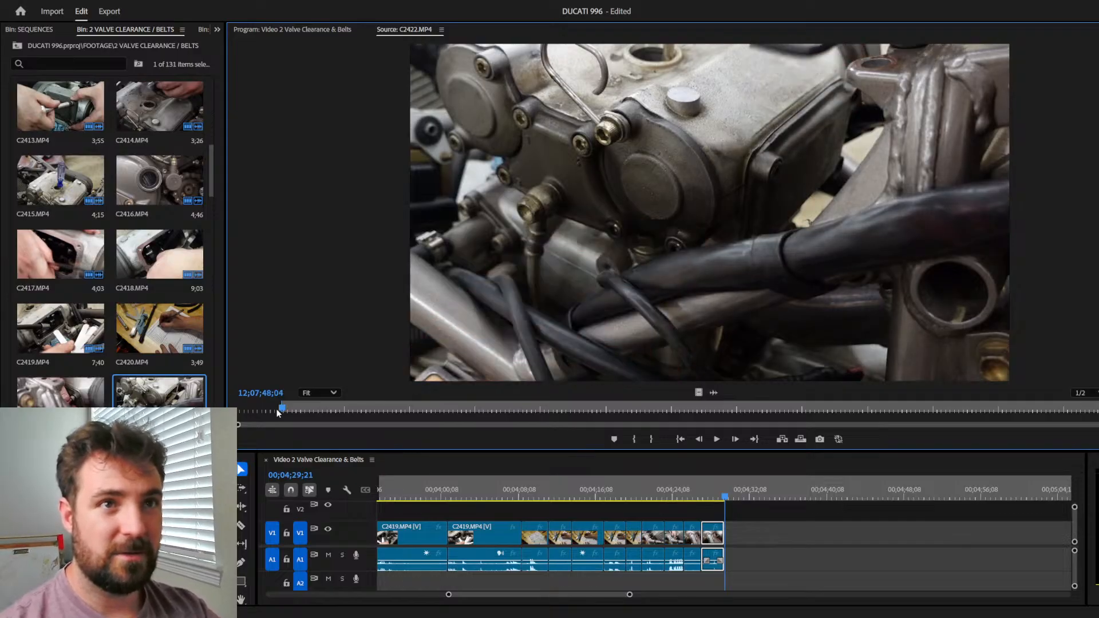
pyautogui.press('space')
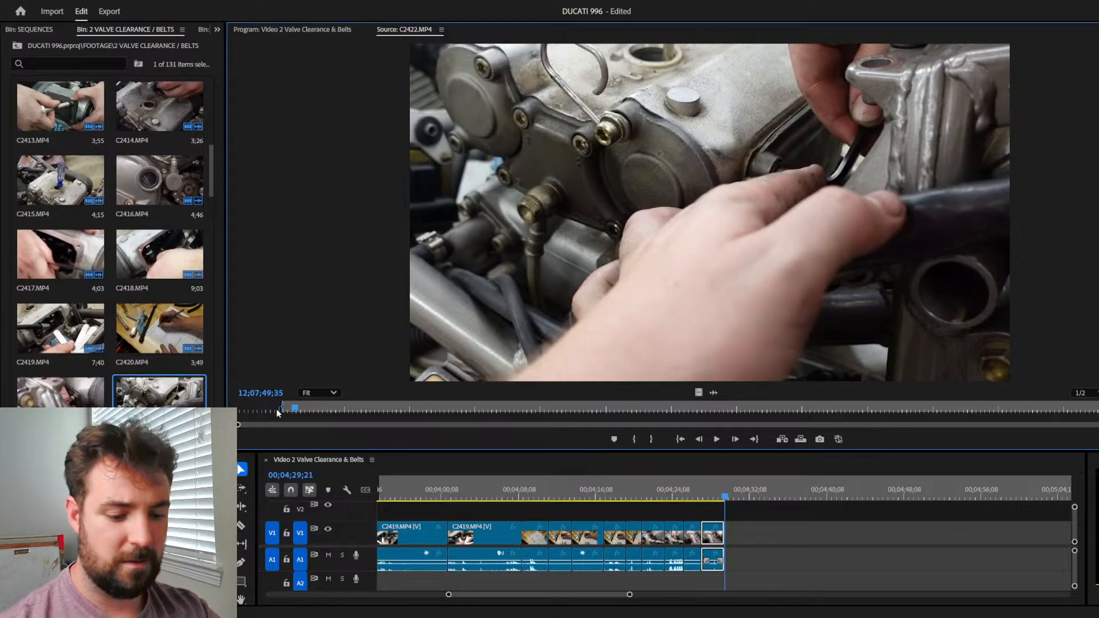
pyautogui.press('o')
pyautogui.press(',')
# Step: Delete the long empty gap before the newly inserted C2422 clip and return the playhead to the sequence's end
pyautogui.click(469, 536)
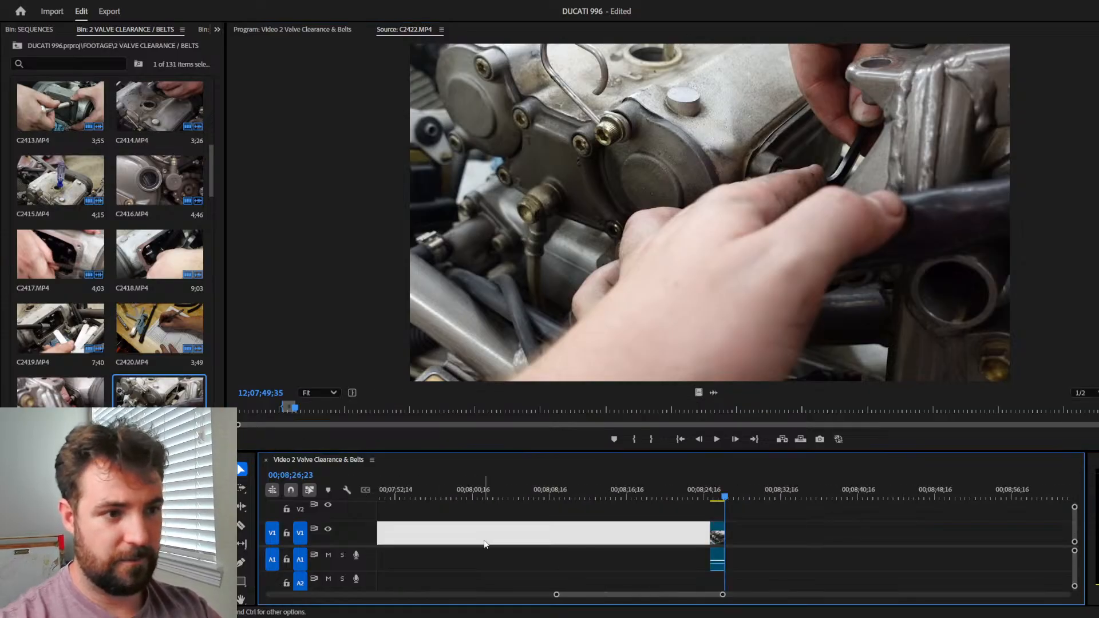
pyautogui.press('Delete')
pyautogui.press('Up')
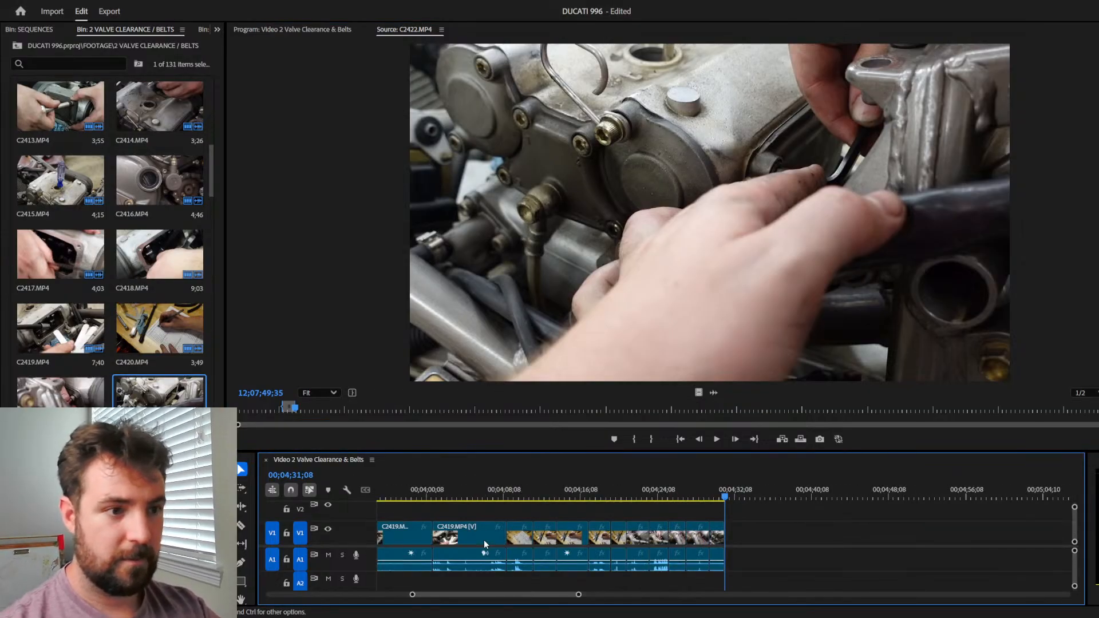
# Step: Mark a second C2422 excerpt from 12;07;54;34 to 12;07;57;36 and append it to the sequence
pyautogui.moveTo(289, 404); pyautogui.dragTo(338, 408)
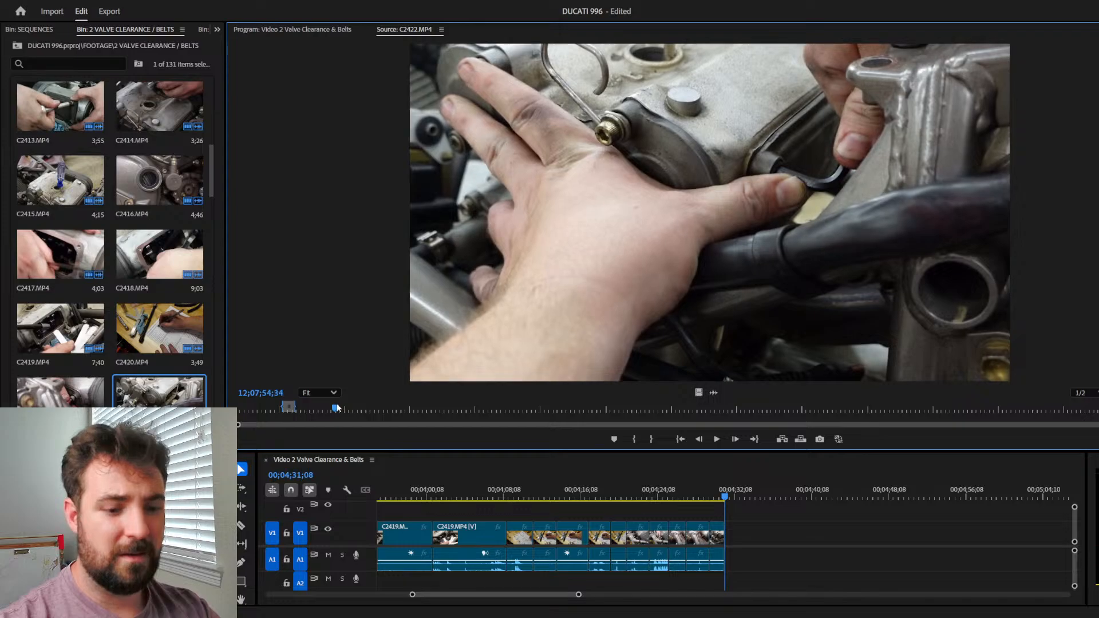
pyautogui.press('space')
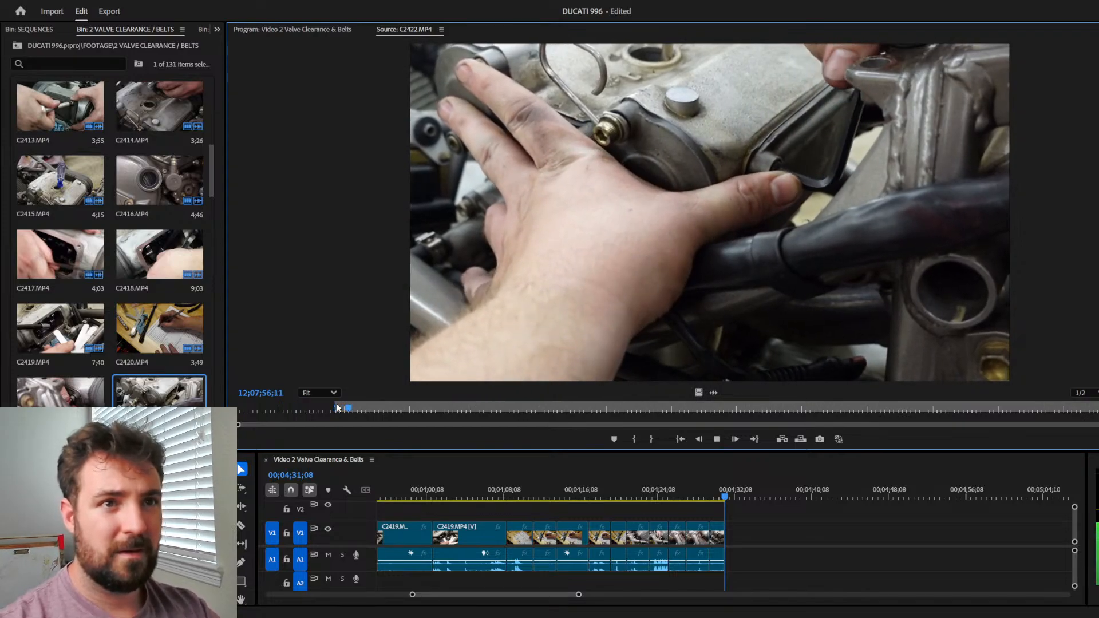
pyautogui.press('space')
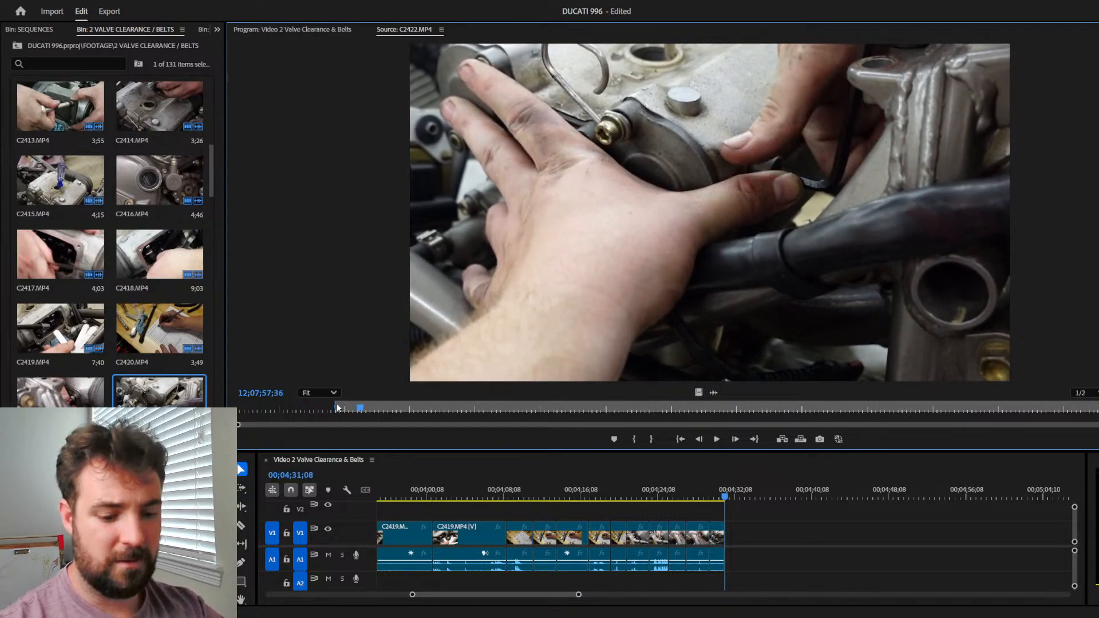
pyautogui.press('o')
pyautogui.press('.')
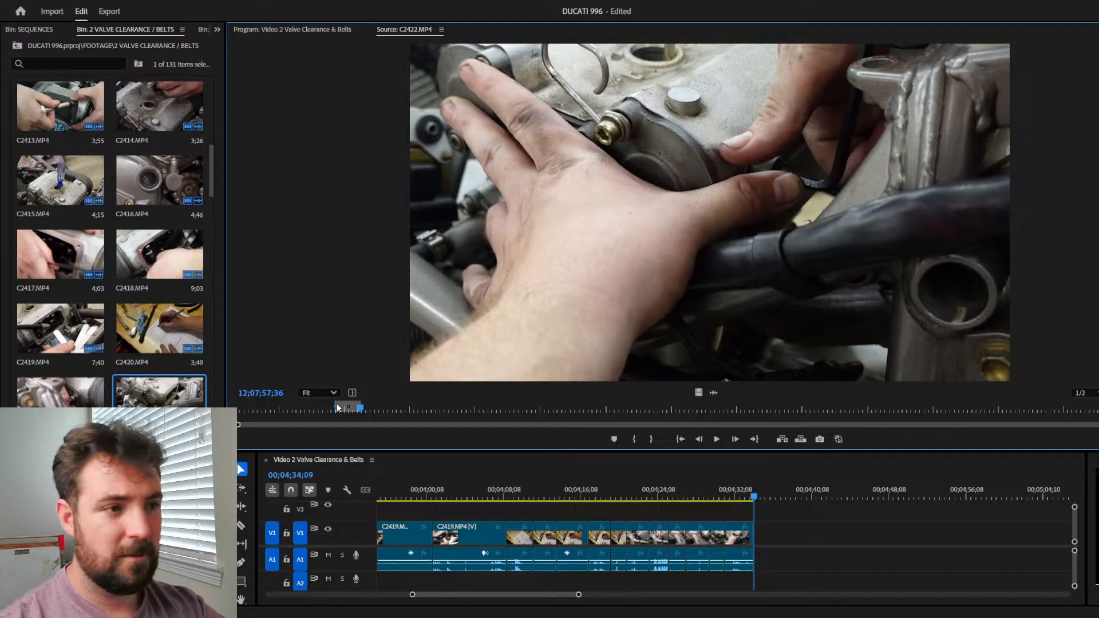
# Step: Trim the end of the last C2422 clip to 00;04;33;24 and play the clip
pyautogui.click(748, 525)
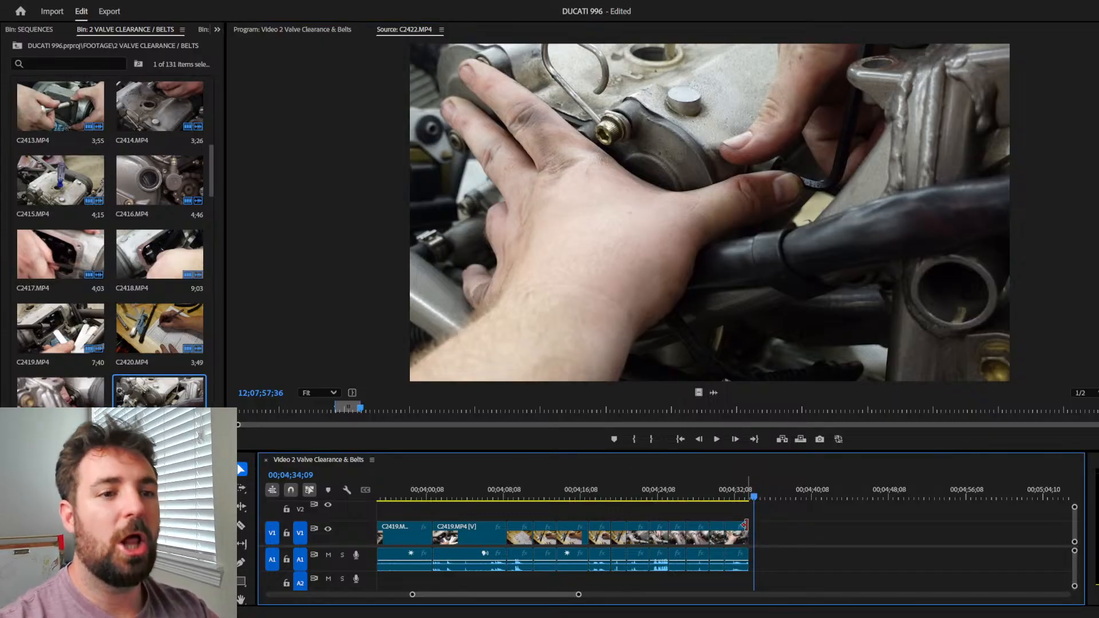
pyautogui.click(731, 478)
pyautogui.press('space')
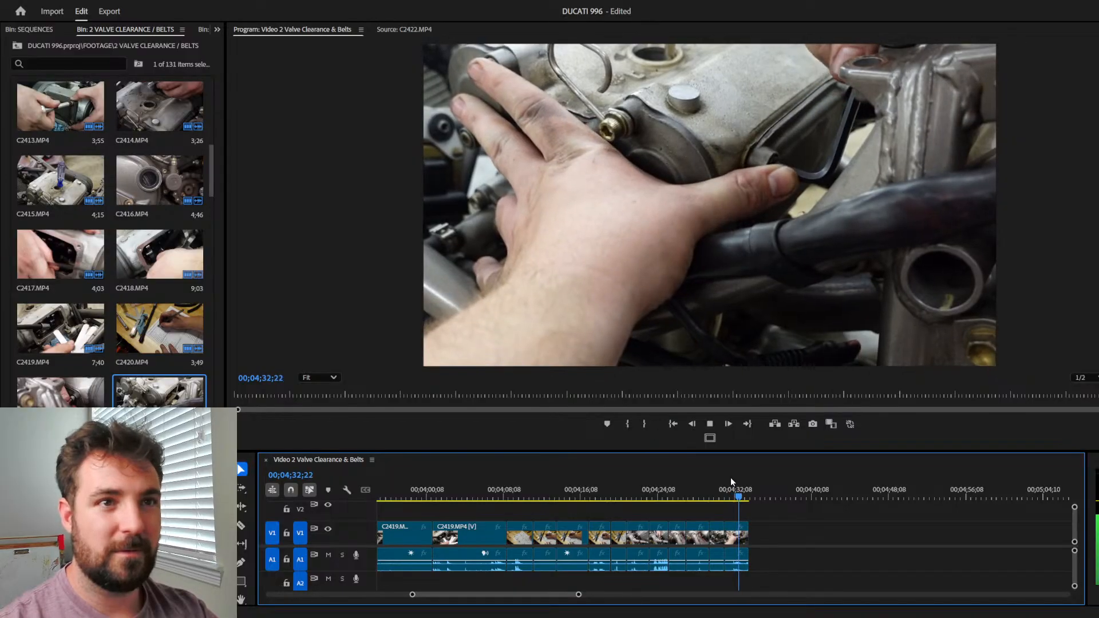
pyautogui.press('space')
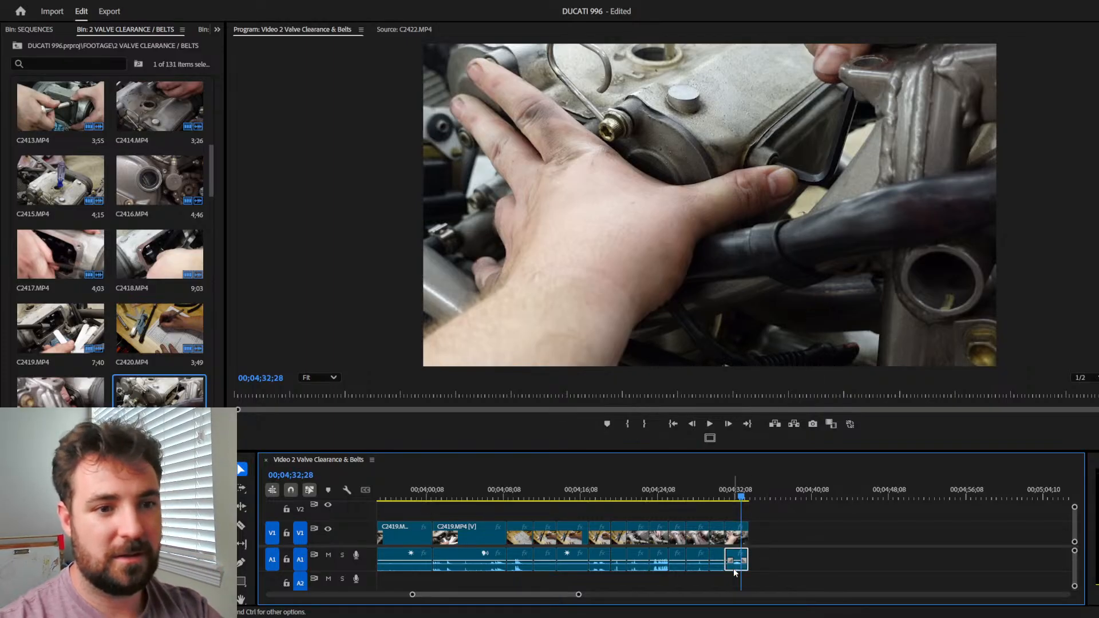
# Step: Delete only the audio of the last C2422 clip and move the playhead to the clip's end
pyautogui.click(767, 551)
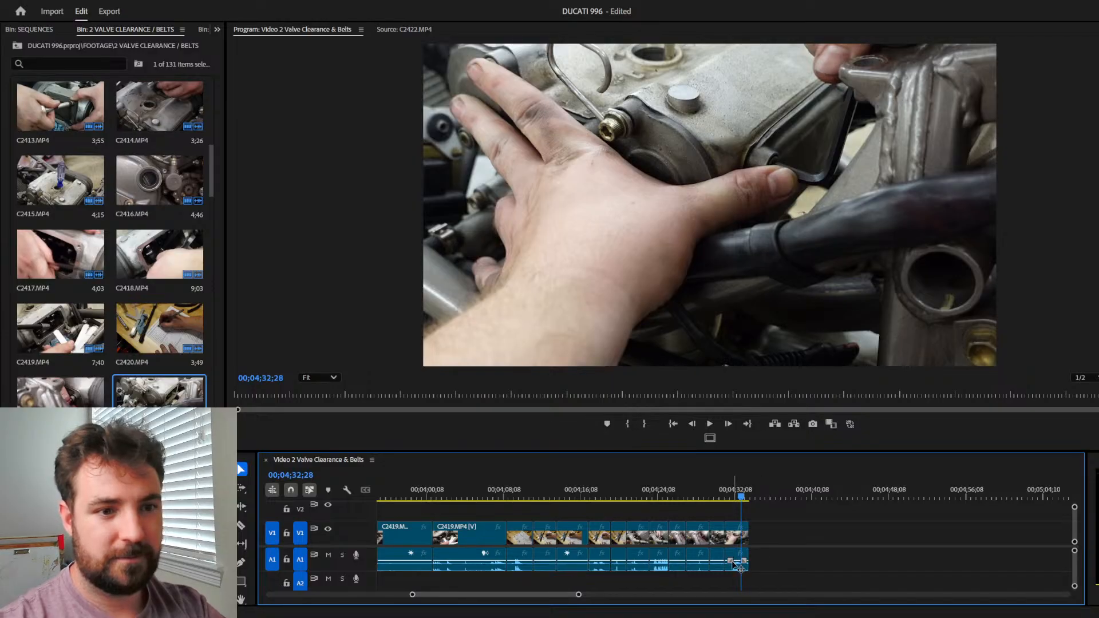
pyautogui.press('Delete')
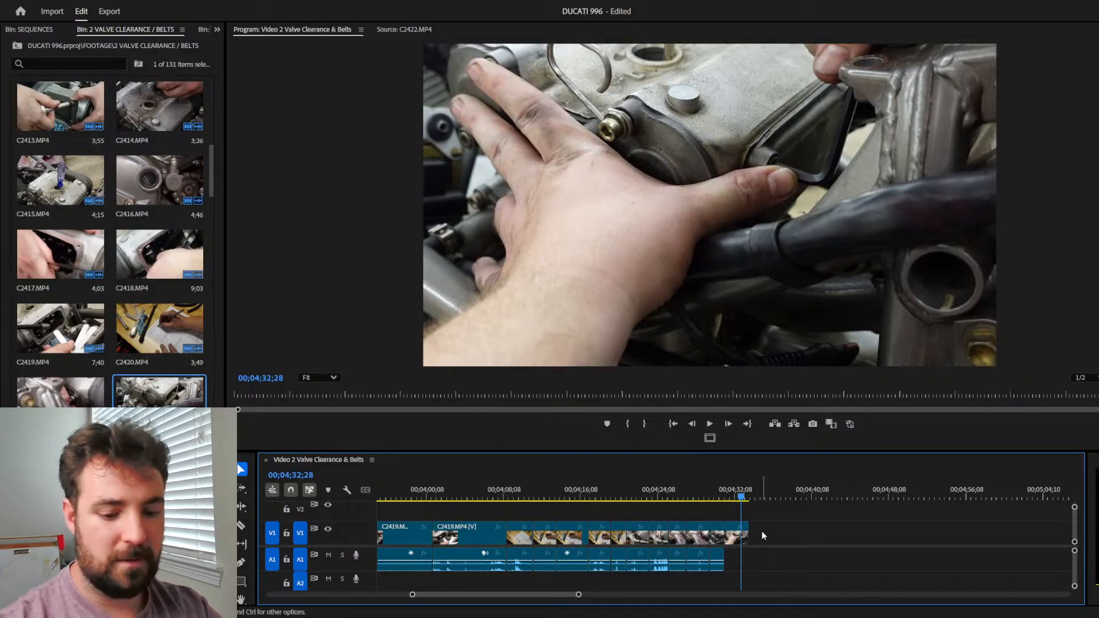
pyautogui.press('Up')
pyautogui.press('Down')
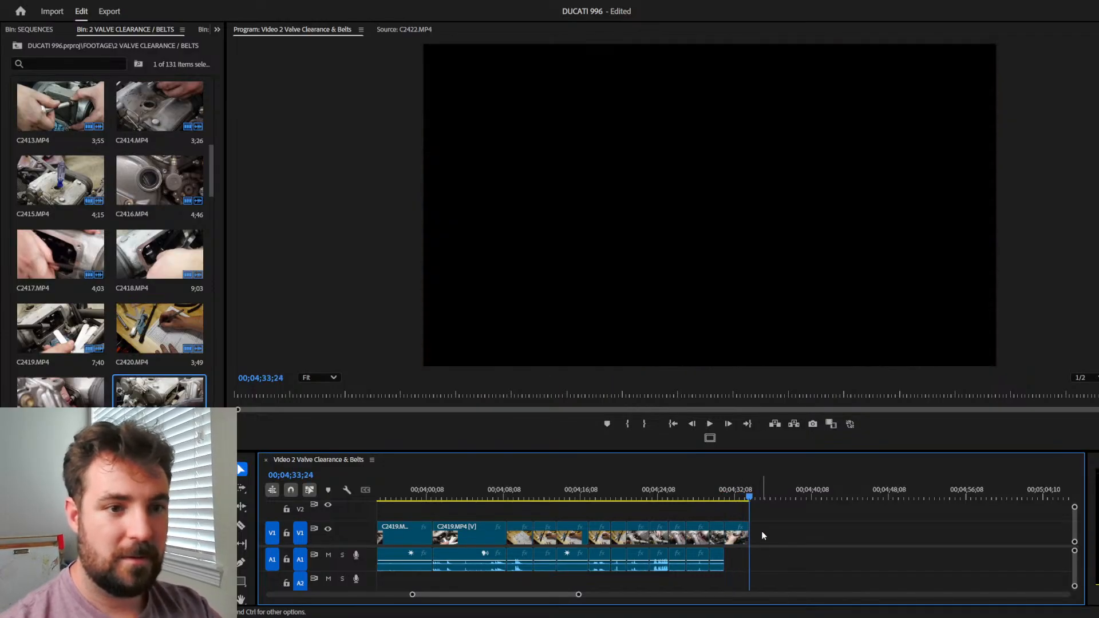
# Step: Extend the end of the last C2422 video clip to 00;04;34;12 and play its final part
pyautogui.click(400, 28)
pyautogui.moveTo(748, 497)
pyautogui.mouseDown()
pyautogui.moveTo(738, 499)
pyautogui.moveTo(755, 499)
pyautogui.moveTo(751, 526)
pyautogui.moveTo(743, 502)
pyautogui.mouseUp()
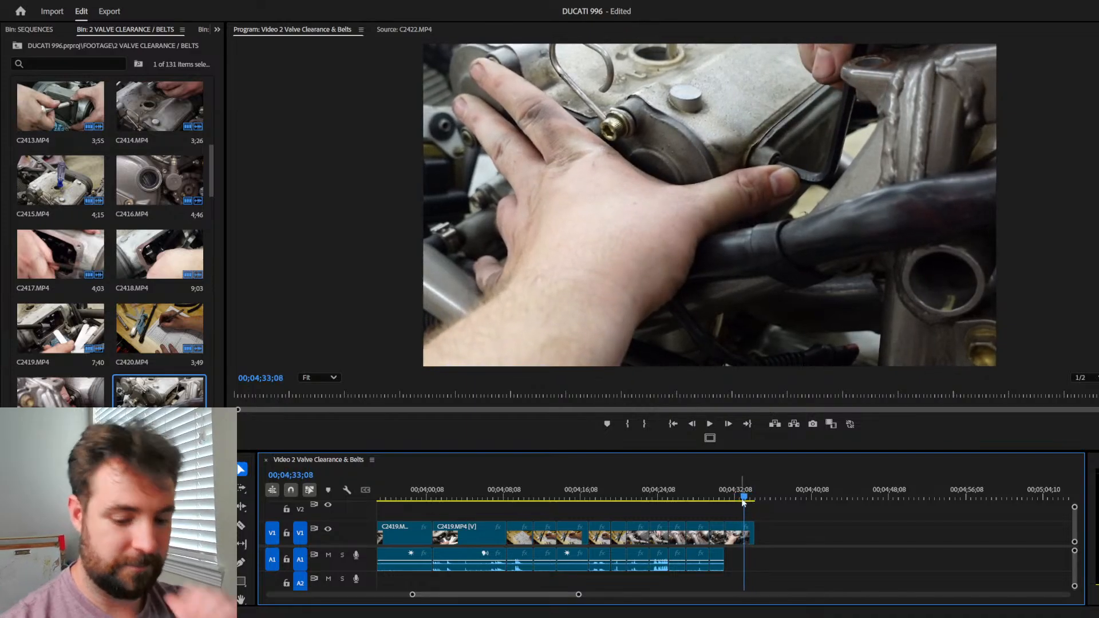
pyautogui.press('space')
# Step: Mark a third C2422 excerpt from 12;08;20;31 to 12;08;22;10 and append it to the sequence
pyautogui.click(396, 29)
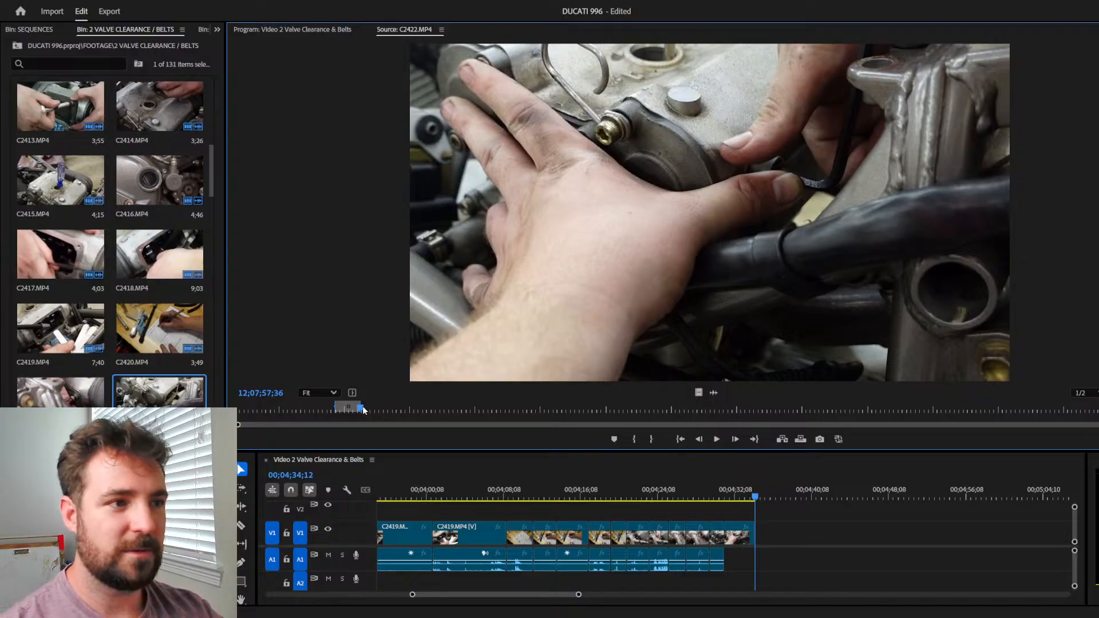
pyautogui.moveTo(362, 408); pyautogui.dragTo(531, 397)
pyautogui.press('i')
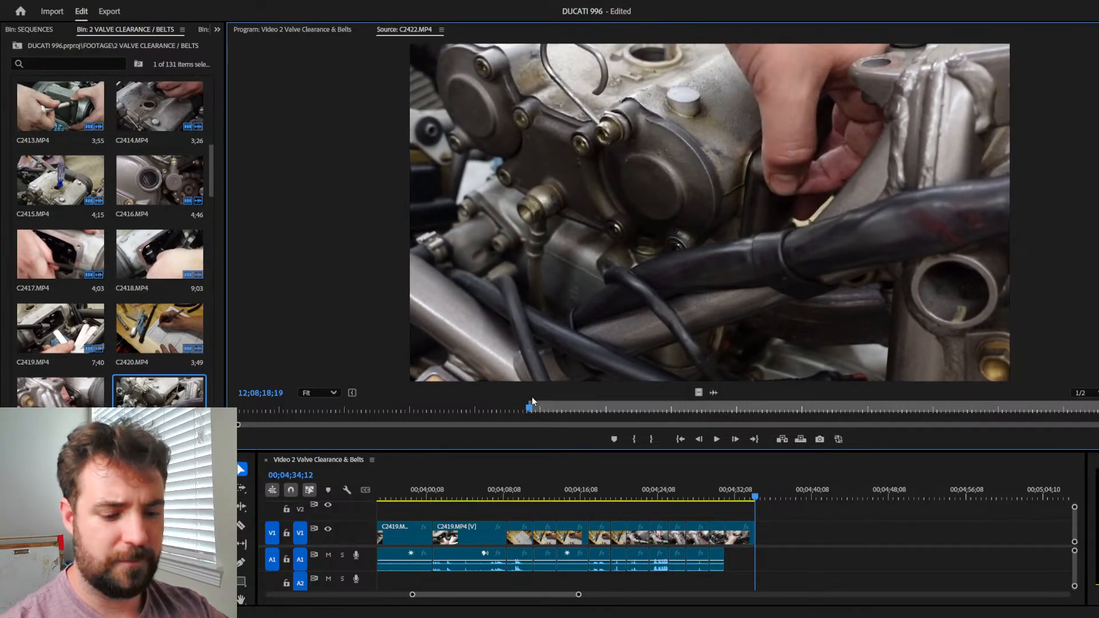
pyautogui.press('space')
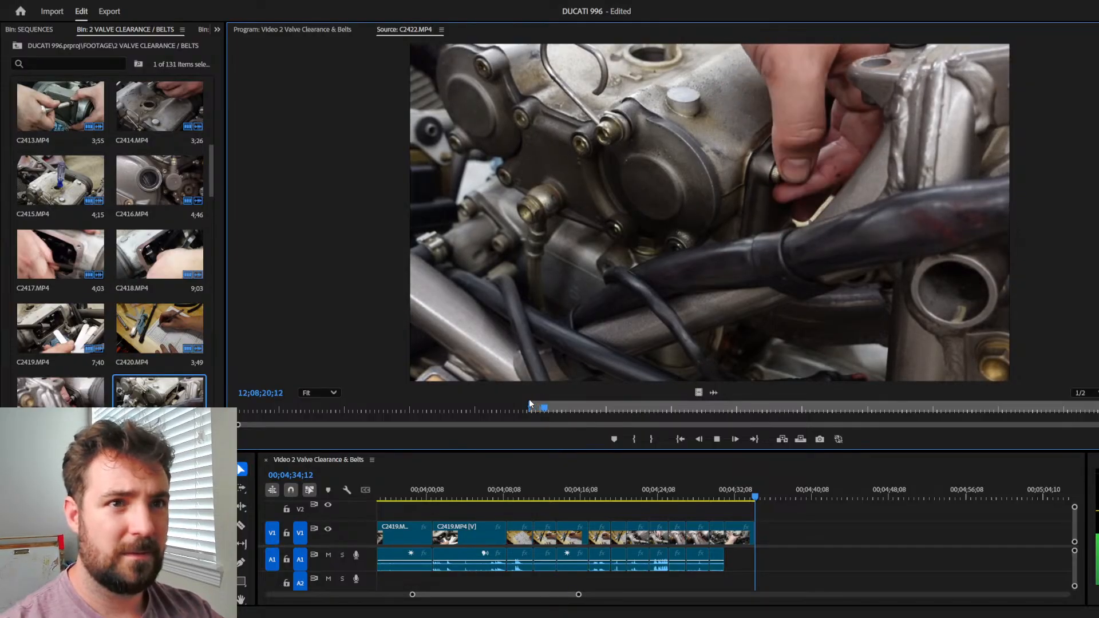
pyautogui.press('space')
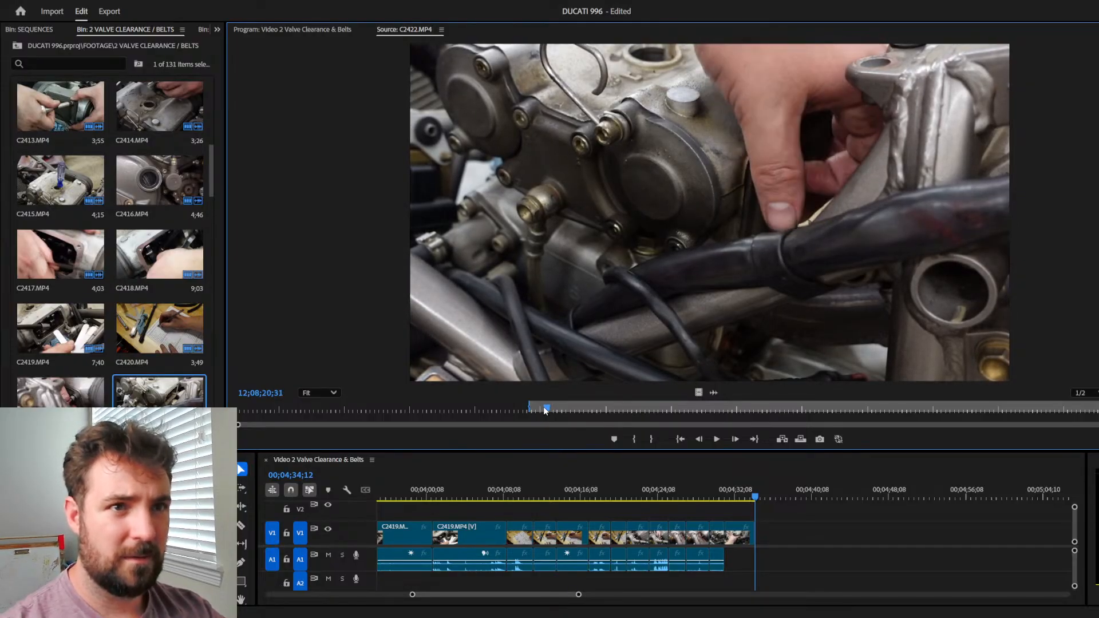
pyautogui.press('space')
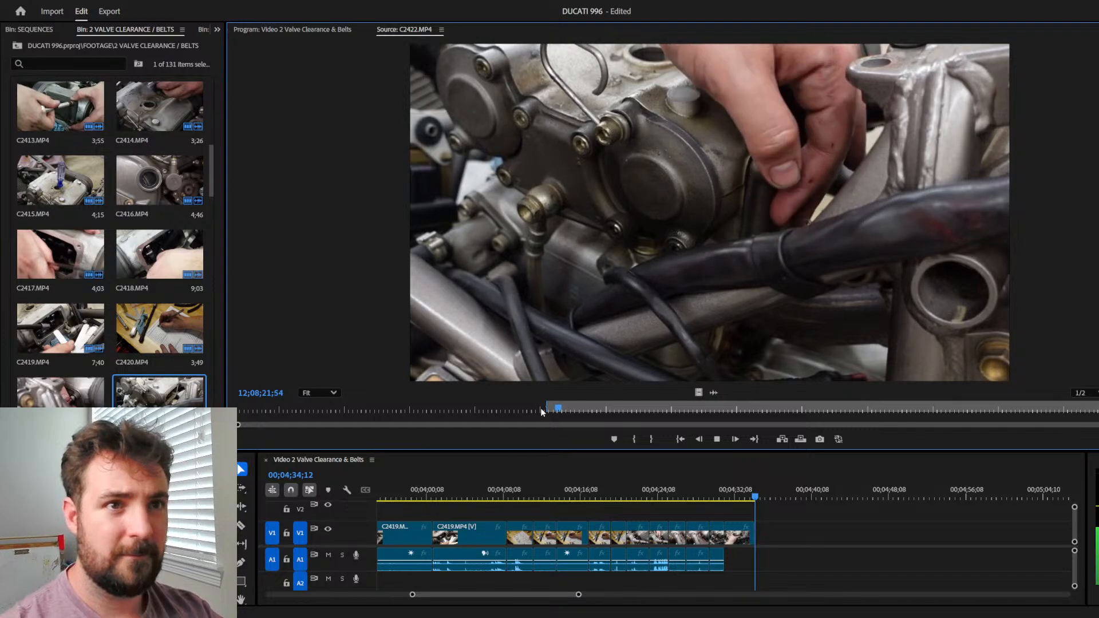
pyautogui.press('space')
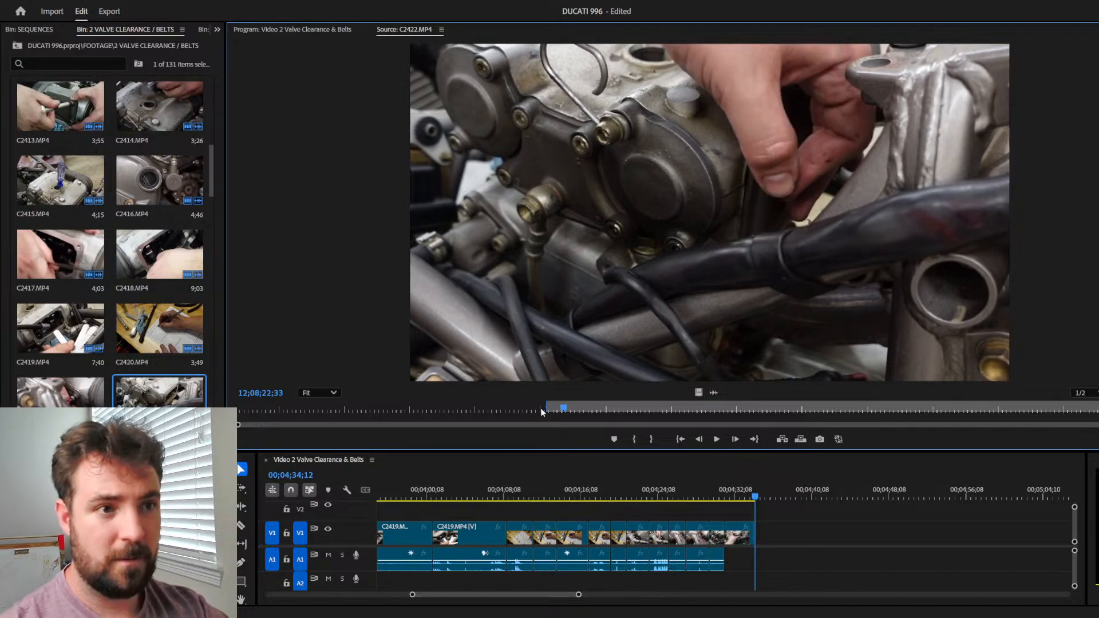
pyautogui.press('o')
pyautogui.press('.')
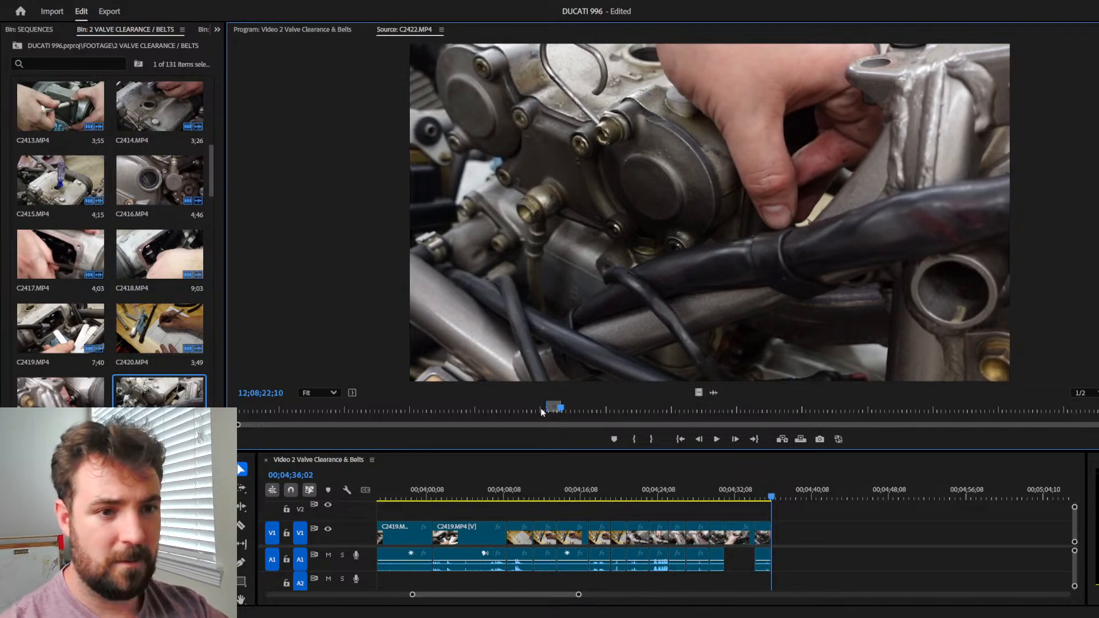
# Step: Mark a fourth C2422 excerpt from 12;08;24;14 to 12;08;26;54 and append it to the sequence
pyautogui.click(621, 409)
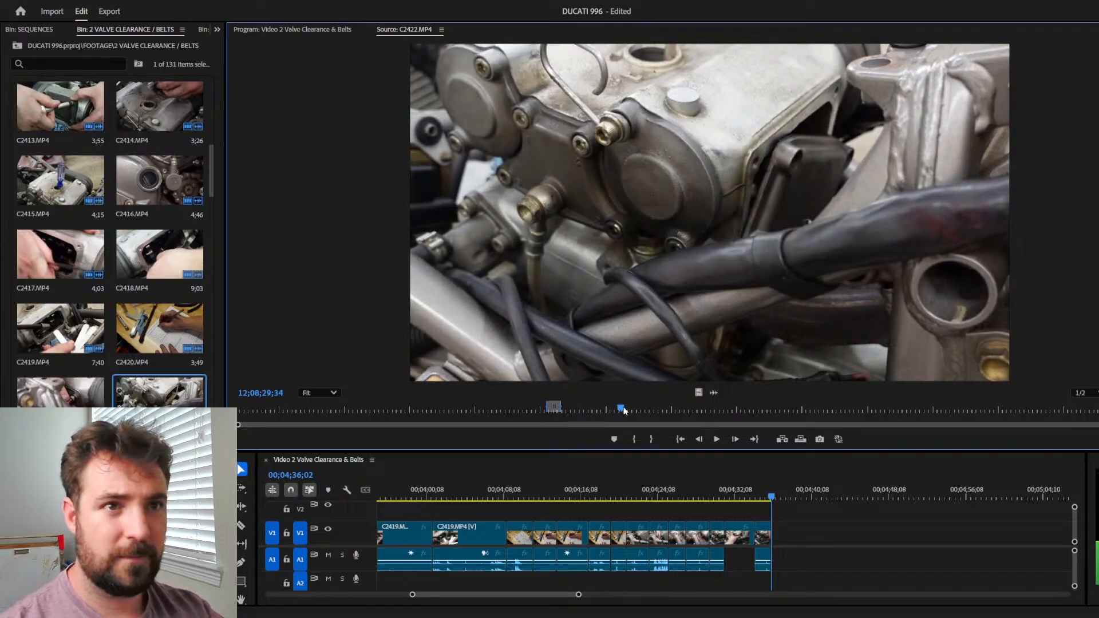
pyautogui.moveTo(624, 410); pyautogui.dragTo(579, 418)
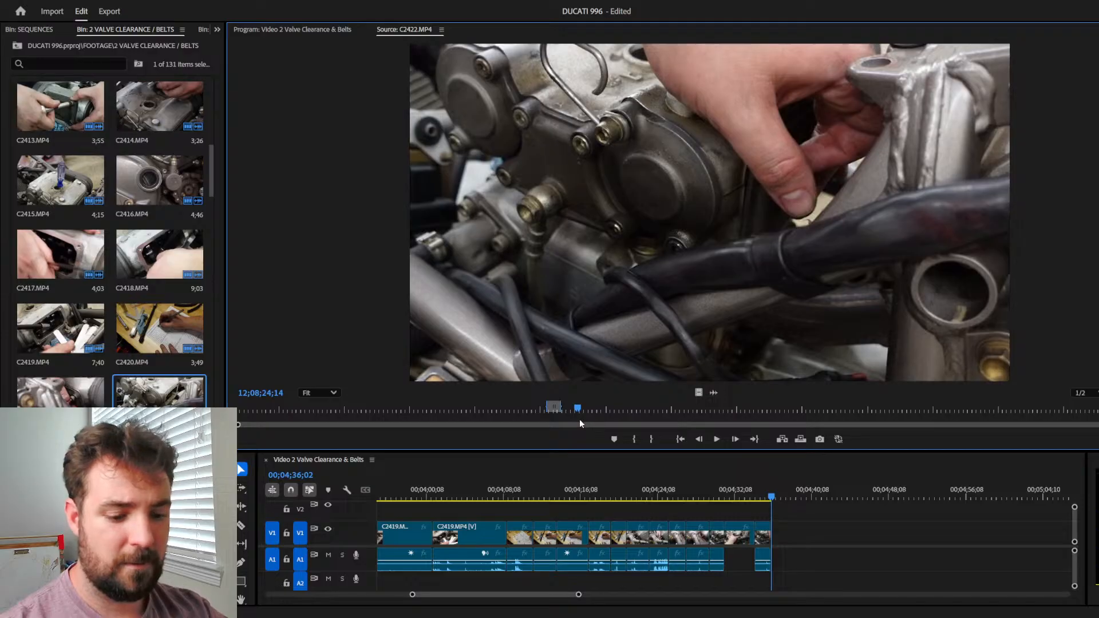
pyautogui.press('space')
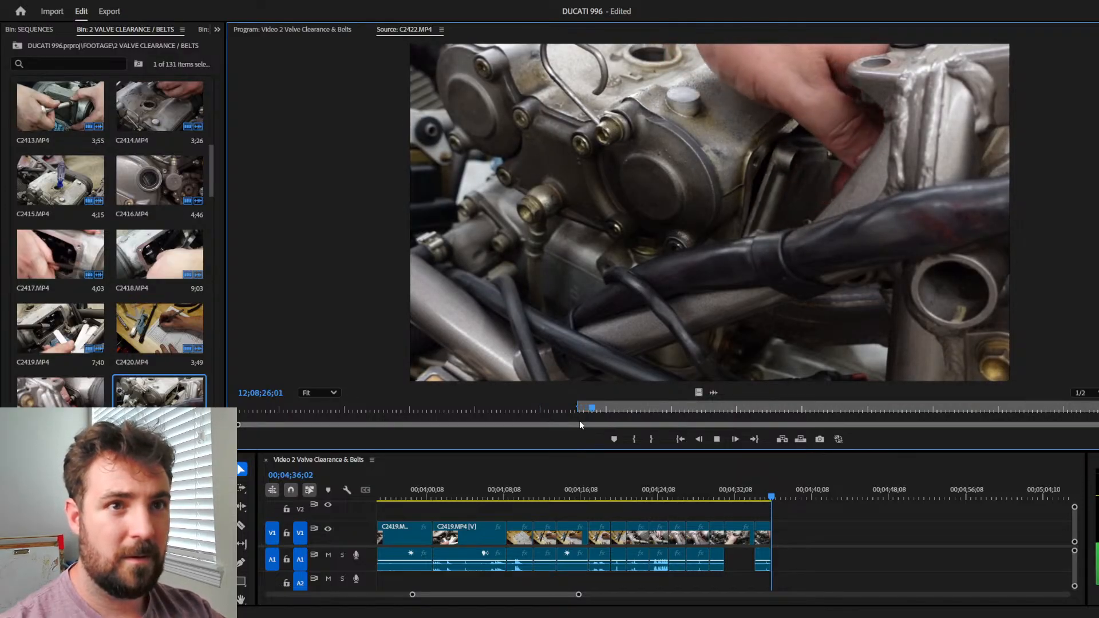
pyautogui.press('space')
pyautogui.press('o')
pyautogui.press('.')
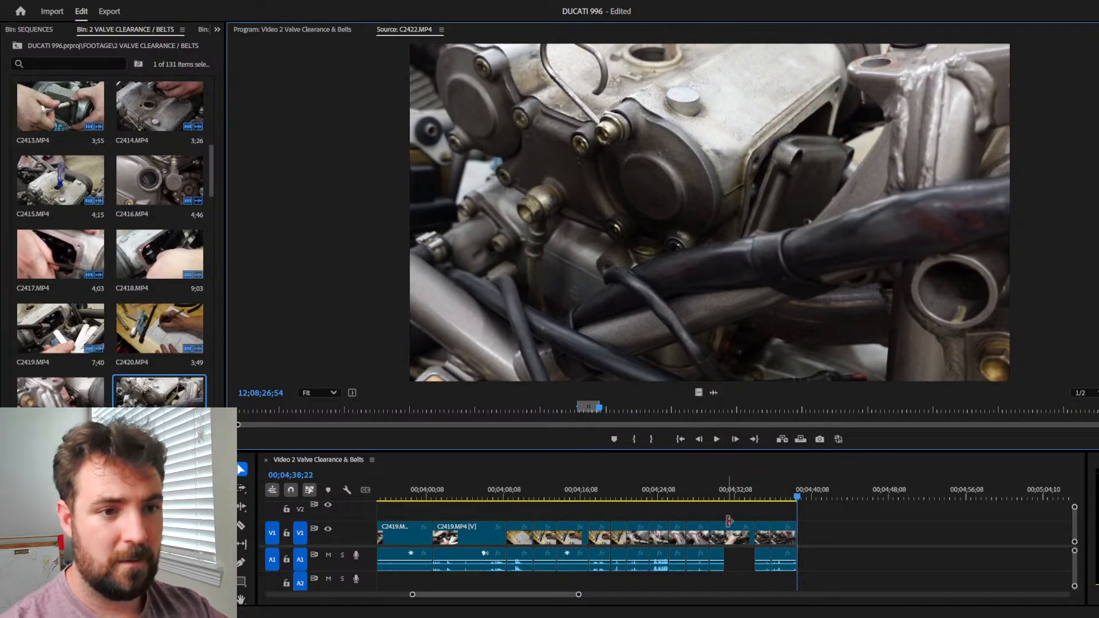
# Step: Mark a fifth C2422 excerpt from about 12;08;59 to 12;09;02;25 and append it to the sequence
pyautogui.moveTo(601, 410); pyautogui.dragTo(862, 424)
pyautogui.press('space')
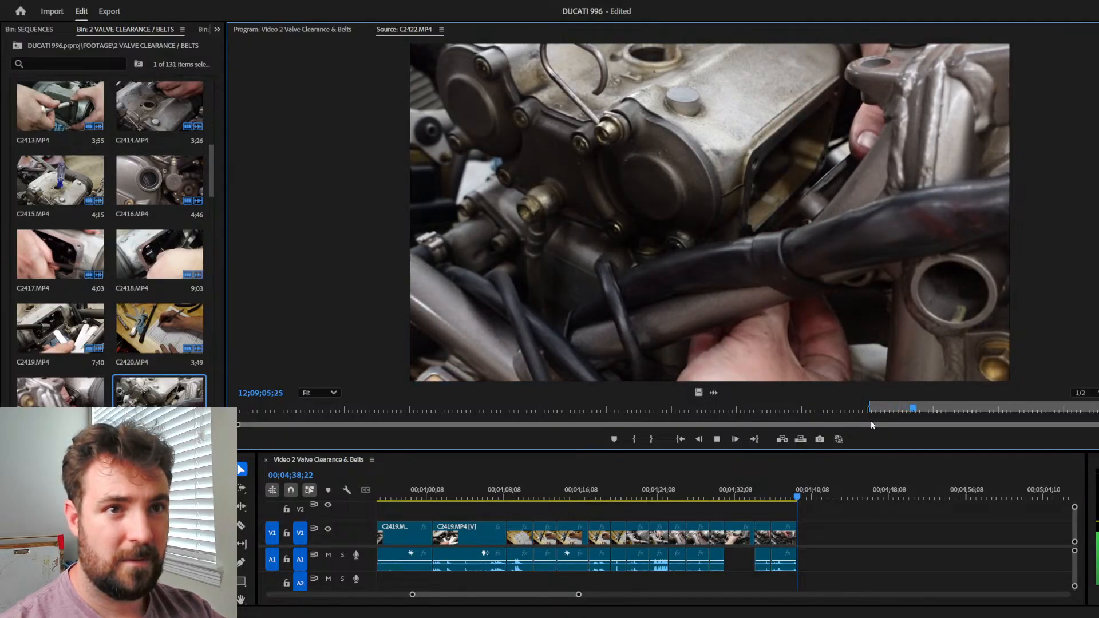
pyautogui.press('space')
pyautogui.moveTo(914, 409); pyautogui.dragTo(864, 411)
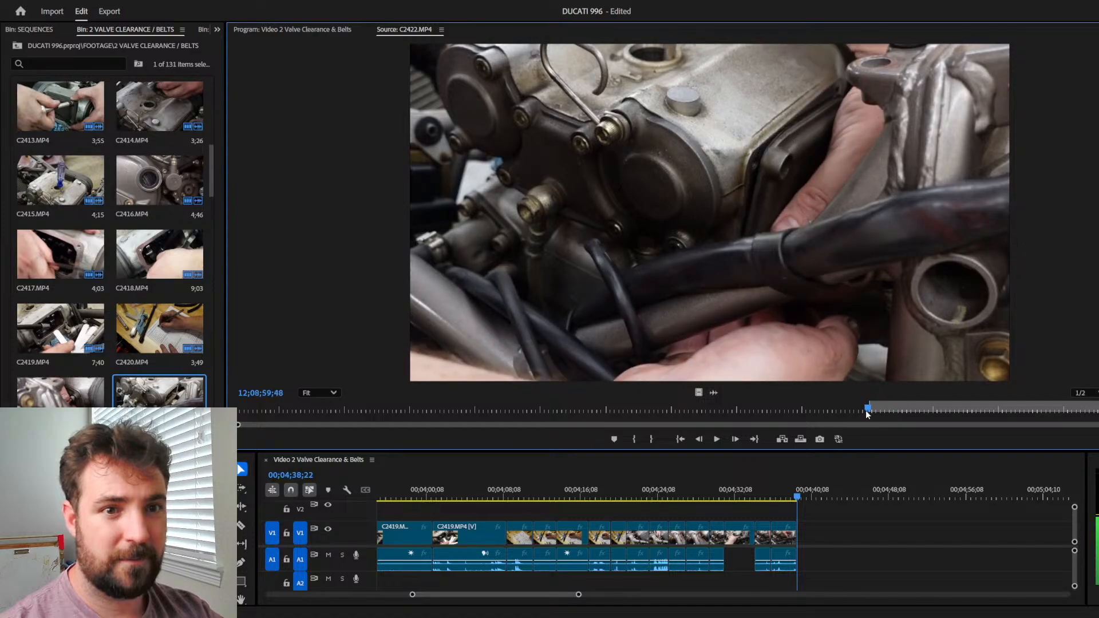
pyautogui.press('space')
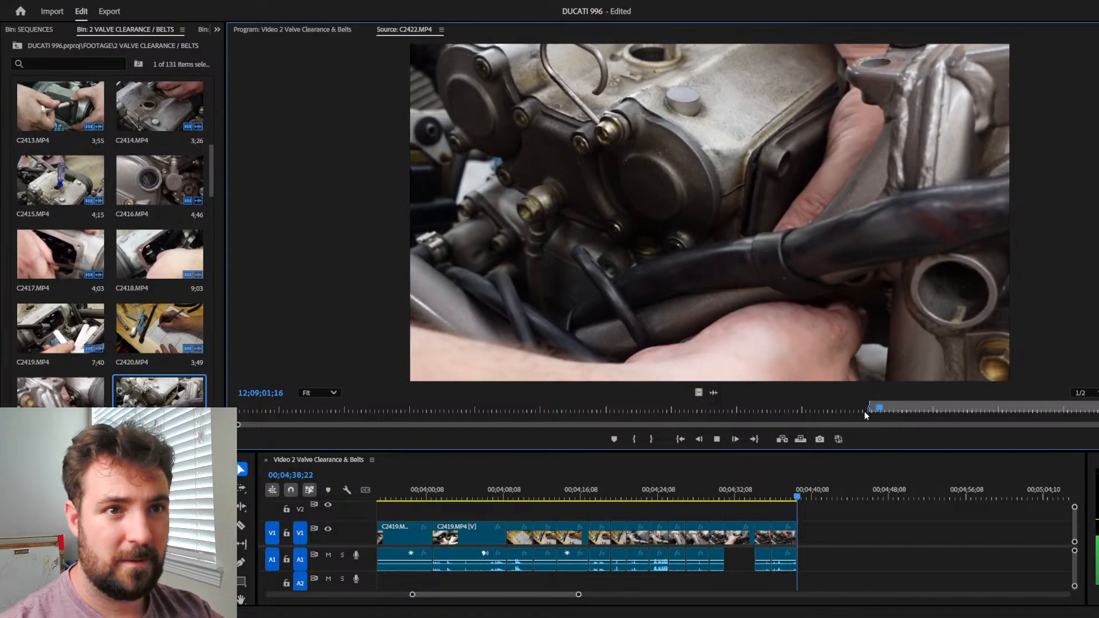
pyautogui.press('space')
pyautogui.press('Right')
pyautogui.press('Right')
pyautogui.press('Right')
pyautogui.press('Right')
pyautogui.press('Right')
pyautogui.press('Right')
pyautogui.press('Right')
pyautogui.press('Right')
pyautogui.press('Right')
pyautogui.press('Right')
pyautogui.press('Right')
pyautogui.press('Right')
pyautogui.press('Right')
pyautogui.press('Right')
pyautogui.press('Right')
pyautogui.press('Right')
pyautogui.press('Right')
pyautogui.press('Right')
pyautogui.press('Right')
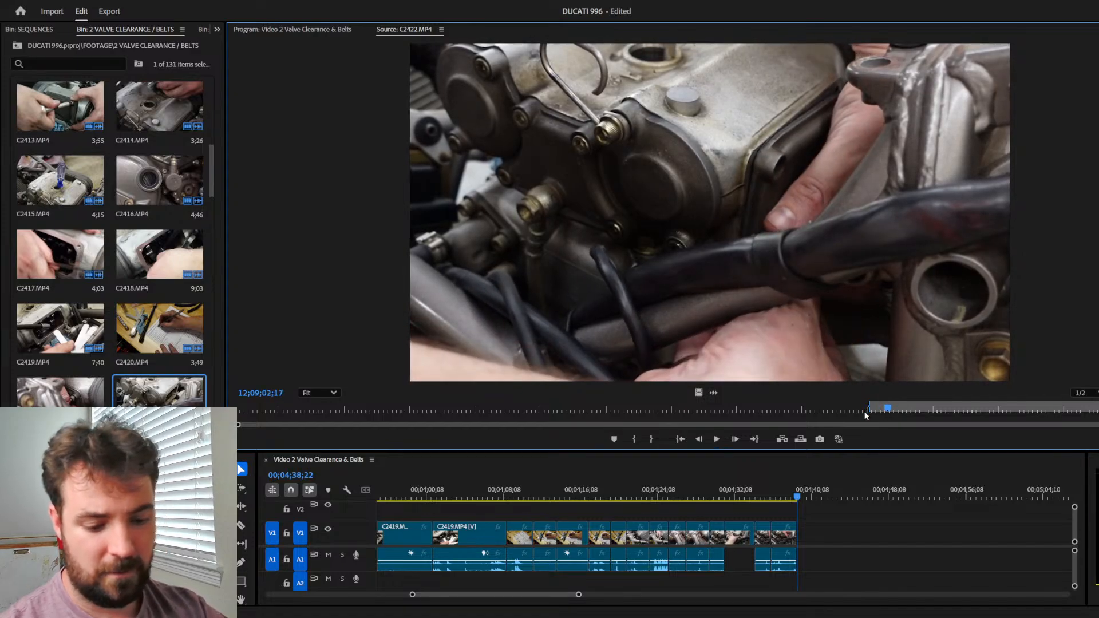
pyautogui.press('o')
pyautogui.press('.')
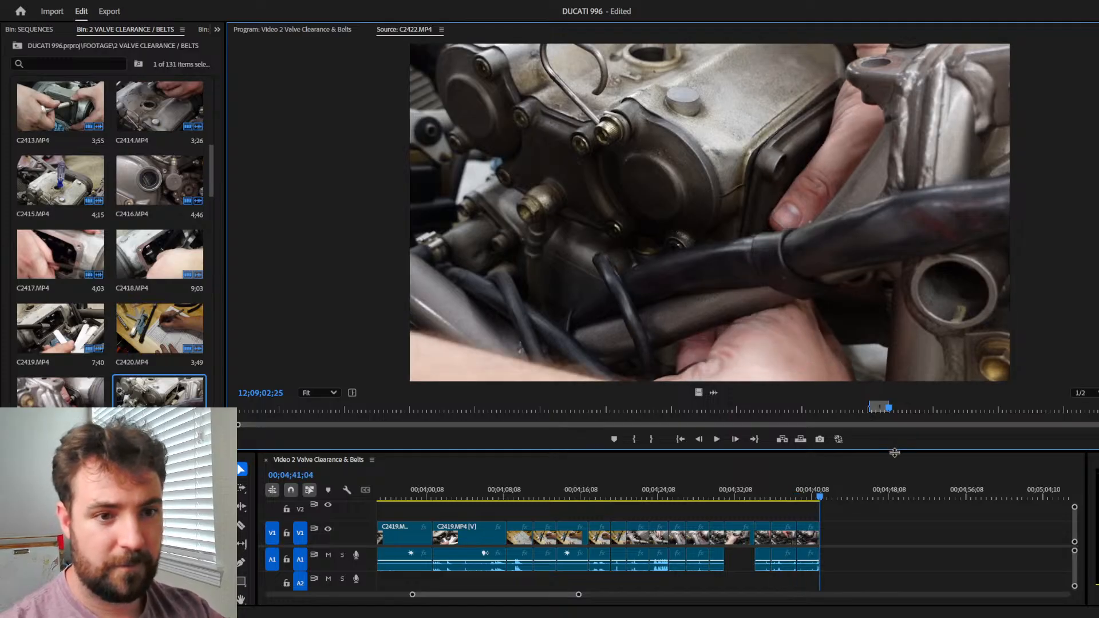
# Step: Mark a sixth C2422 excerpt, just over two seconds long and ending at 12;09;08;50, and append it to the sequence
pyautogui.click(901, 408)
pyautogui.moveTo(901, 408); pyautogui.dragTo(920, 410)
pyautogui.press('i')
pyautogui.press('space')
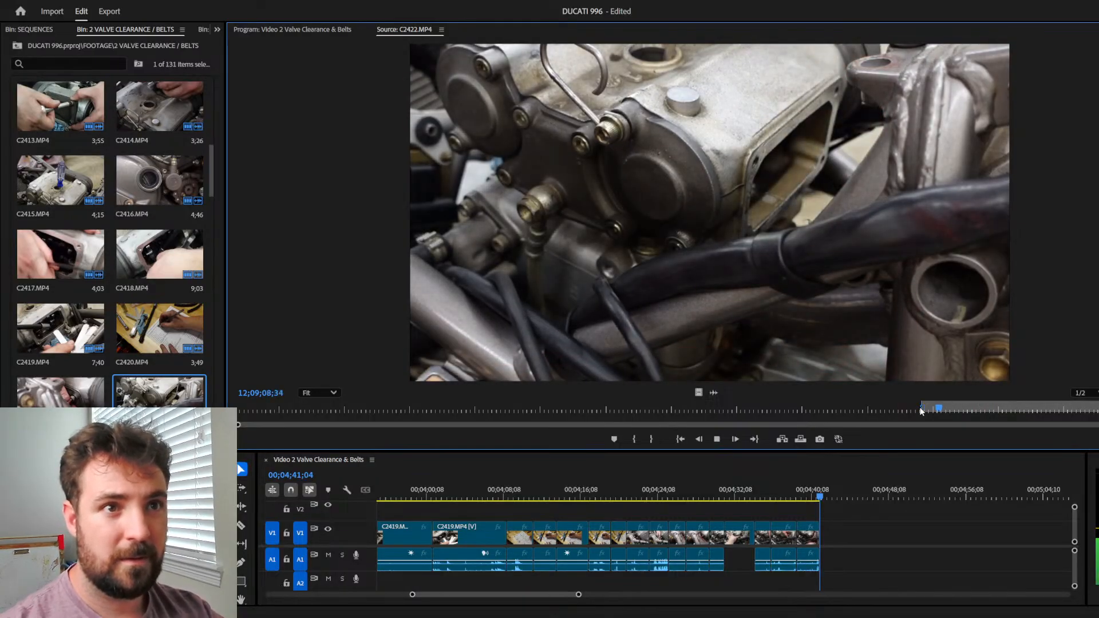
pyautogui.press('o')
pyautogui.press('.')
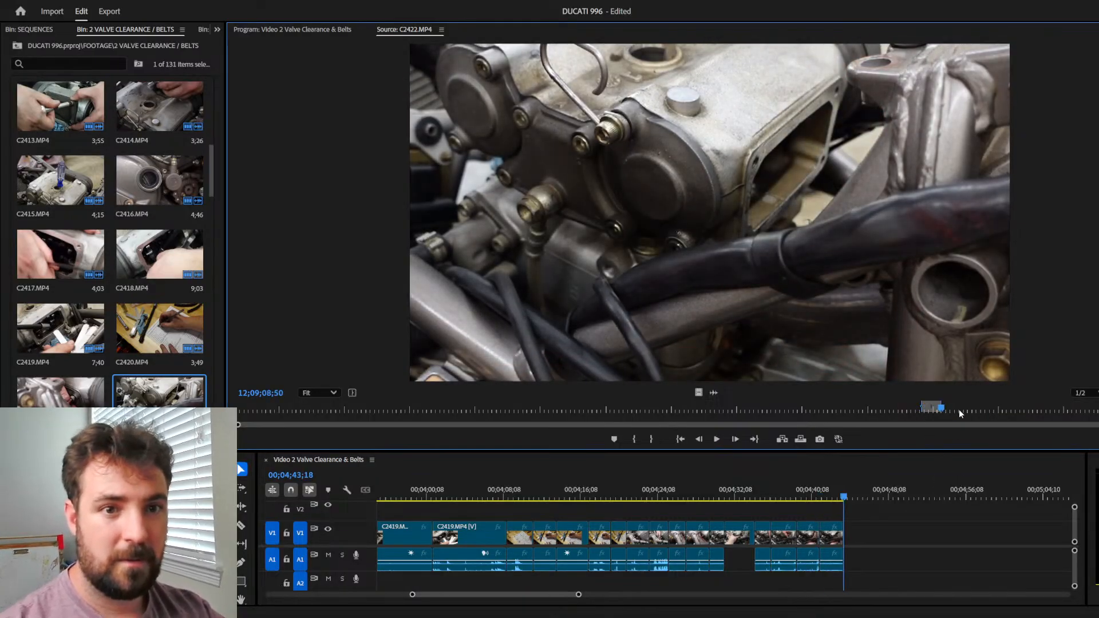
# Step: Check the remainder of C2422 through to its end, and open C2423 from the bin as the source clip
pyautogui.click(987, 410)
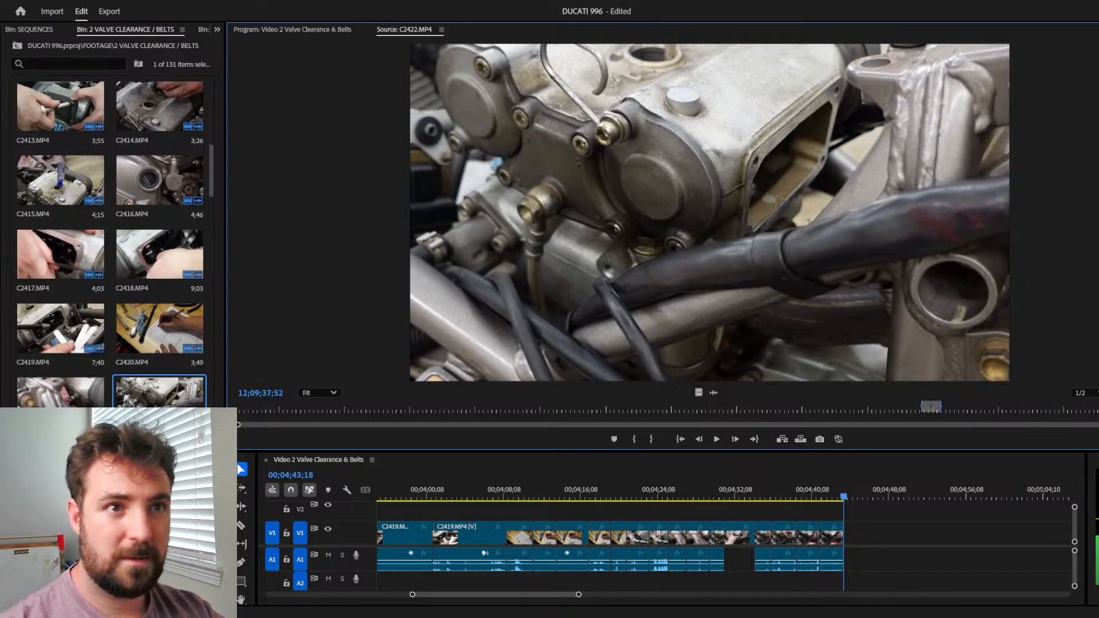
pyautogui.scroll(-2, 108, 364)
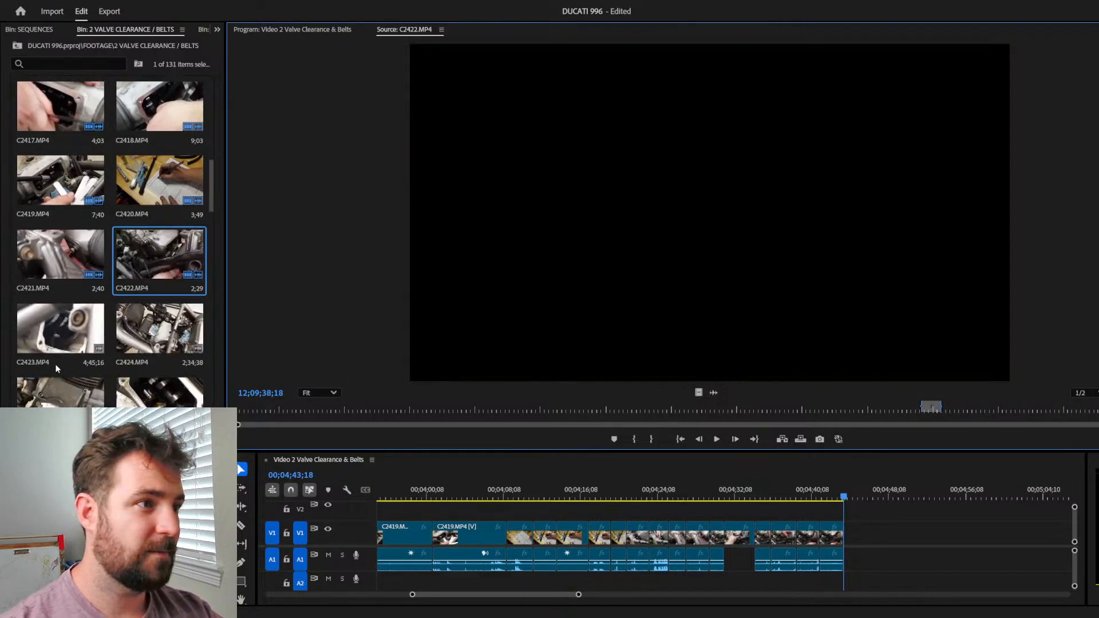
pyautogui.scroll(-1, 57, 366)
pyautogui.click(67, 257)
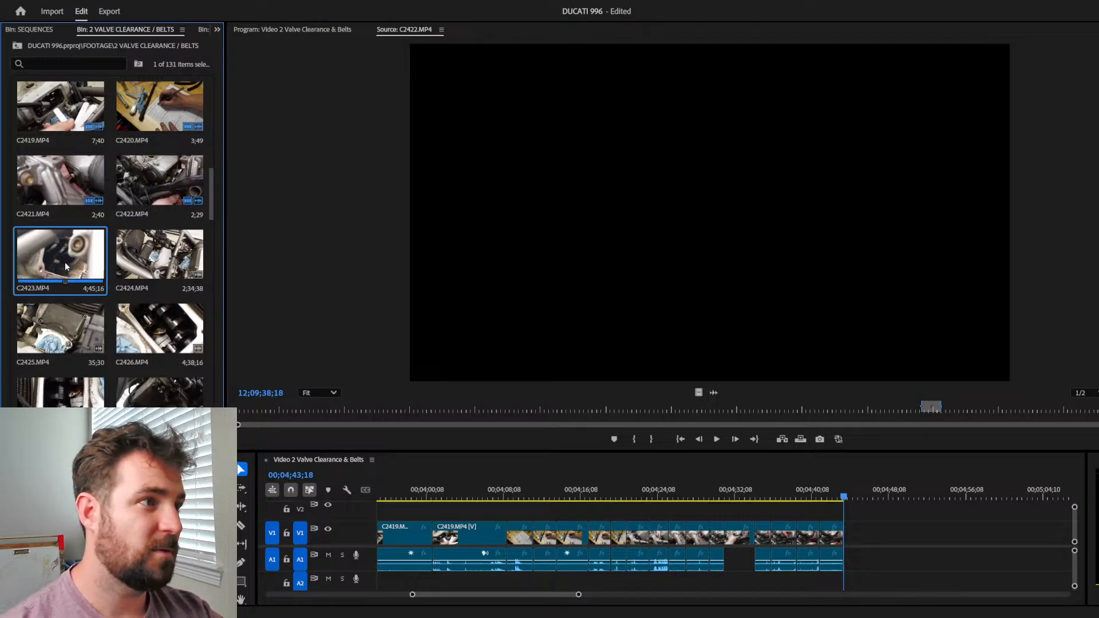
pyautogui.doubleClick(64, 262)
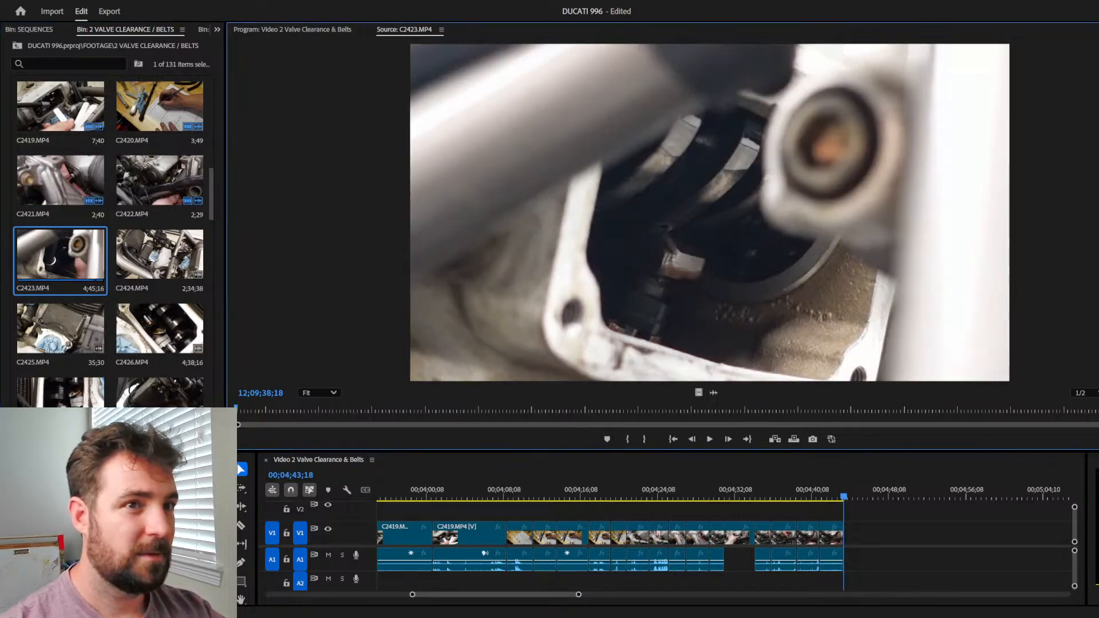
# Step: Mark a C2423 excerpt lasting 7;16 and ending at 12;10;44;24, and append it to the sequence
pyautogui.moveTo(243, 408); pyautogui.dragTo(328, 405)
pyautogui.moveTo(330, 405); pyautogui.dragTo(321, 404)
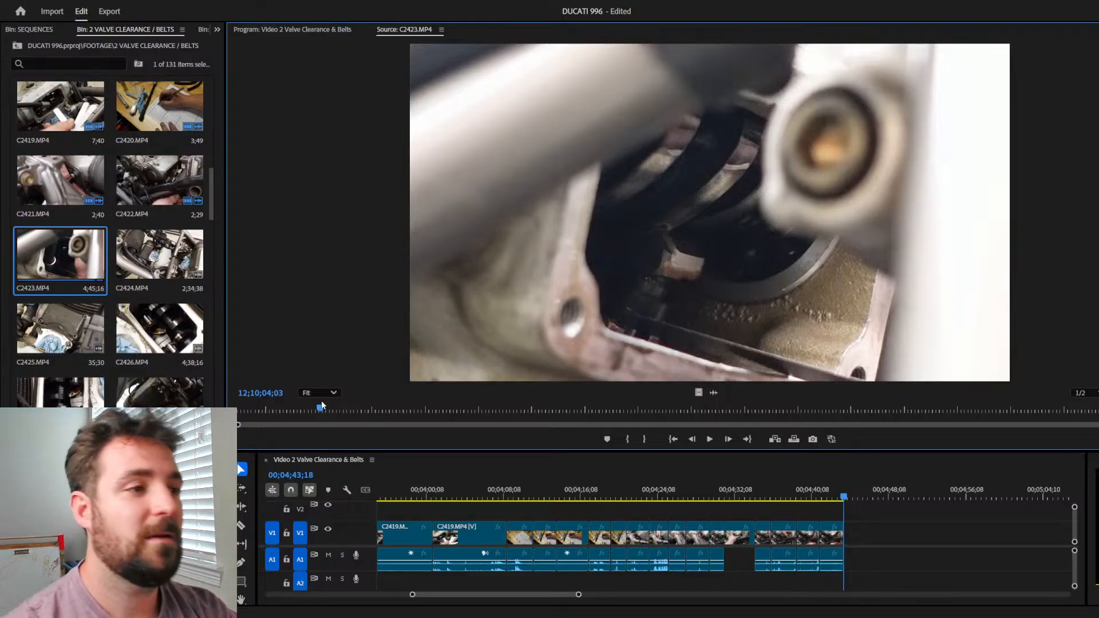
pyautogui.moveTo(321, 407); pyautogui.dragTo(431, 404)
pyautogui.press('space')
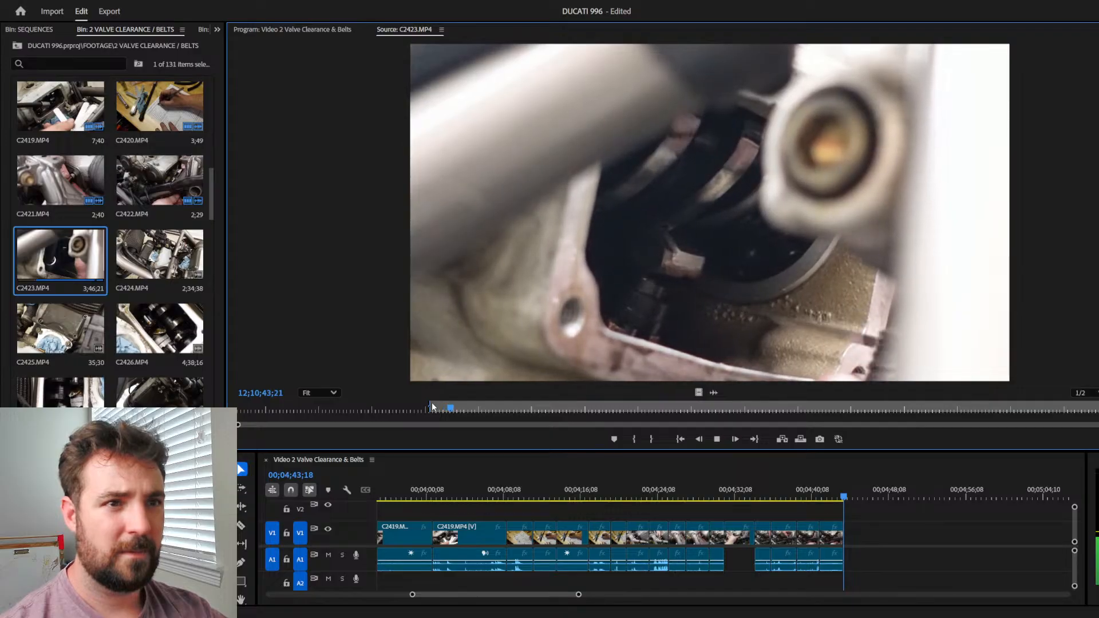
pyautogui.press('space')
pyautogui.press('o')
pyautogui.press('.')
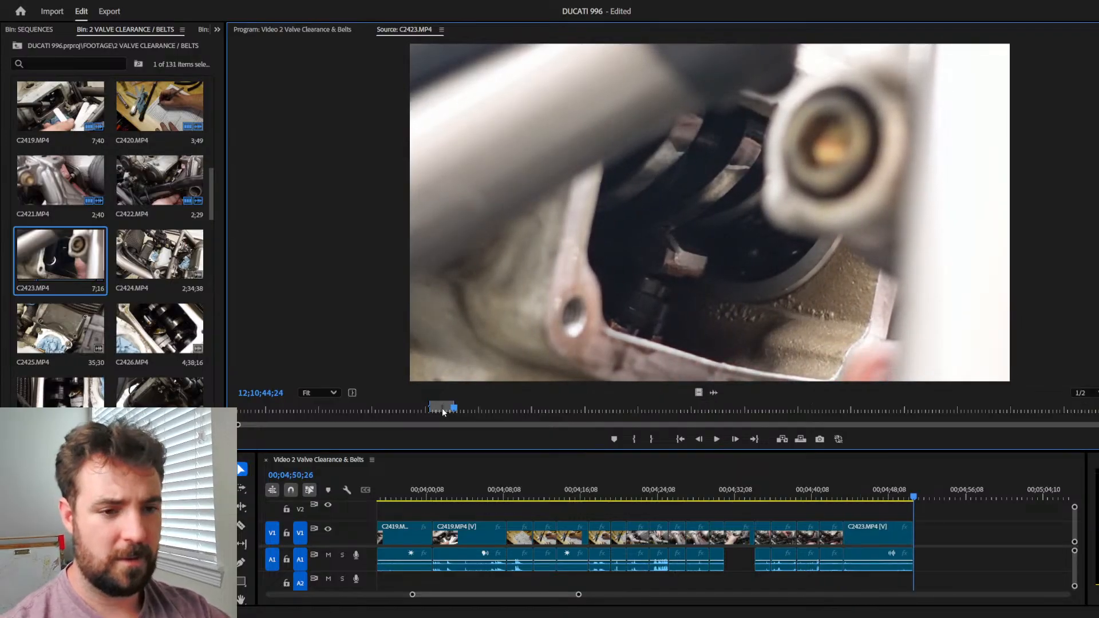
# Step: Skim the rest of C2423 up to about 12;14;19 for another usable passage and return to 12;13;36;44
pyautogui.click(483, 407)
pyautogui.moveTo(483, 408); pyautogui.dragTo(889, 405)
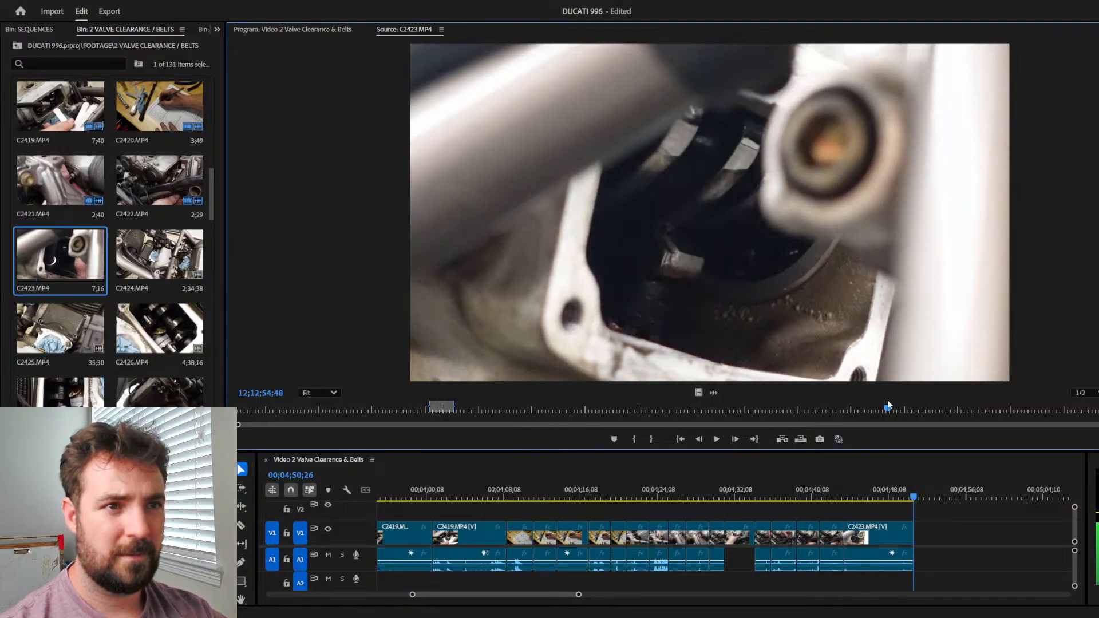
pyautogui.press('space')
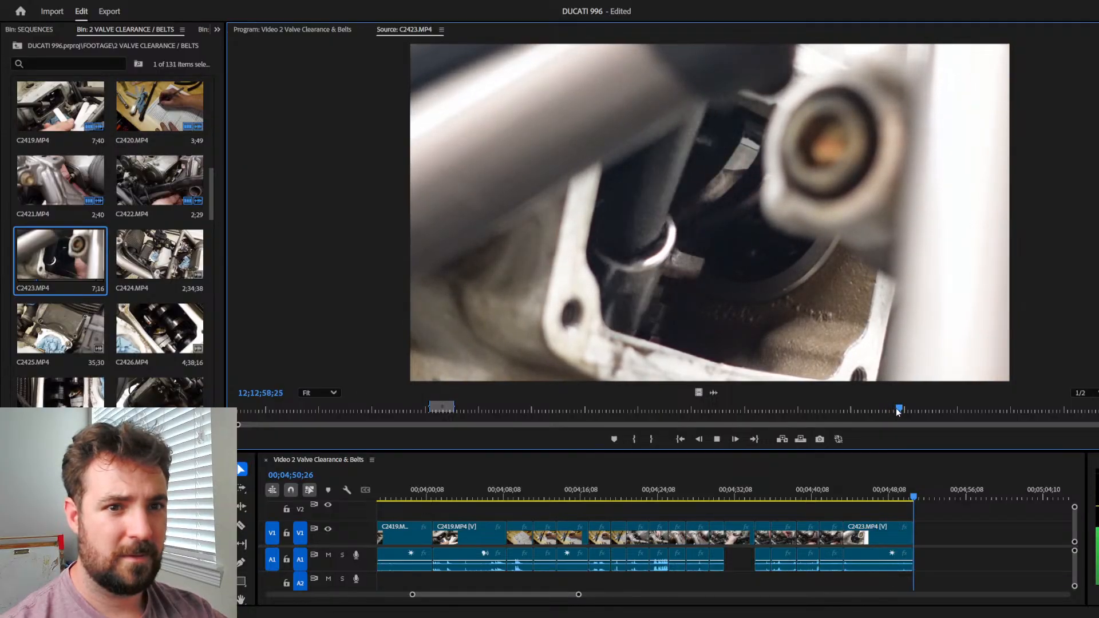
pyautogui.moveTo(895, 408); pyautogui.dragTo(1098, 414)
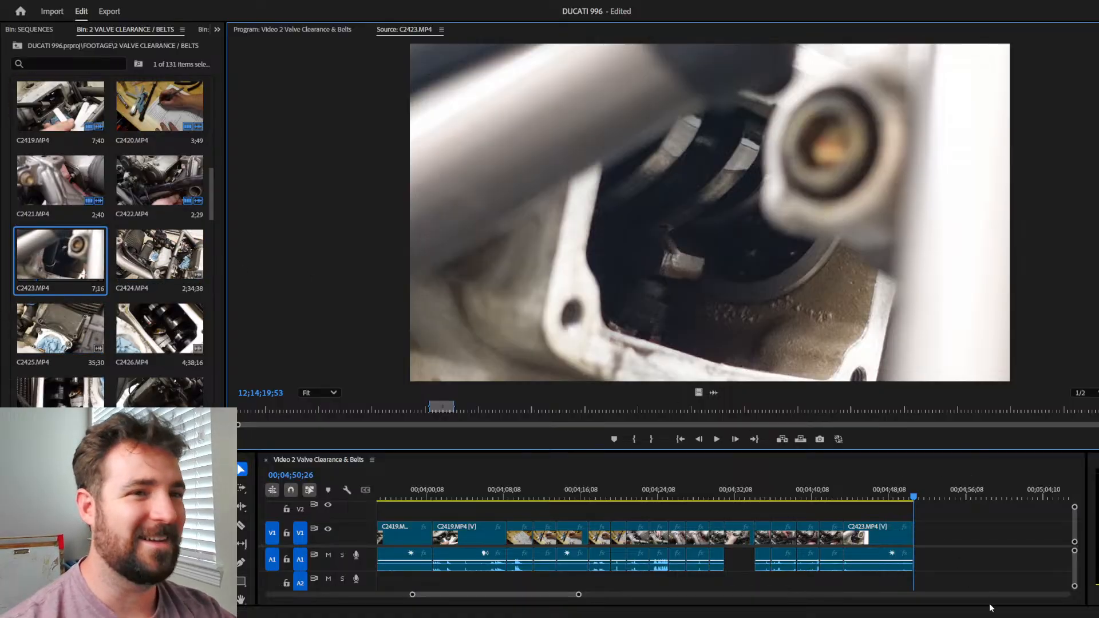
pyautogui.moveTo(865, 409); pyautogui.dragTo(1028, 397)
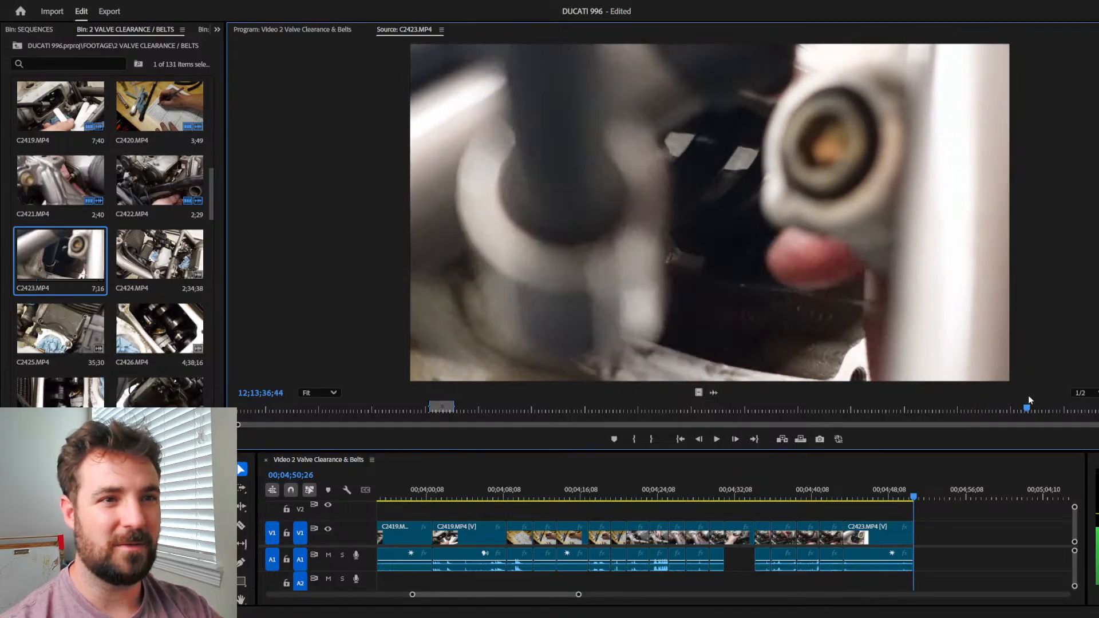
# Step: Try in points around 12;13;36 and 12;13;46 in C2423 while reviewing the footage up to 12;14;11;09
pyautogui.press('space')
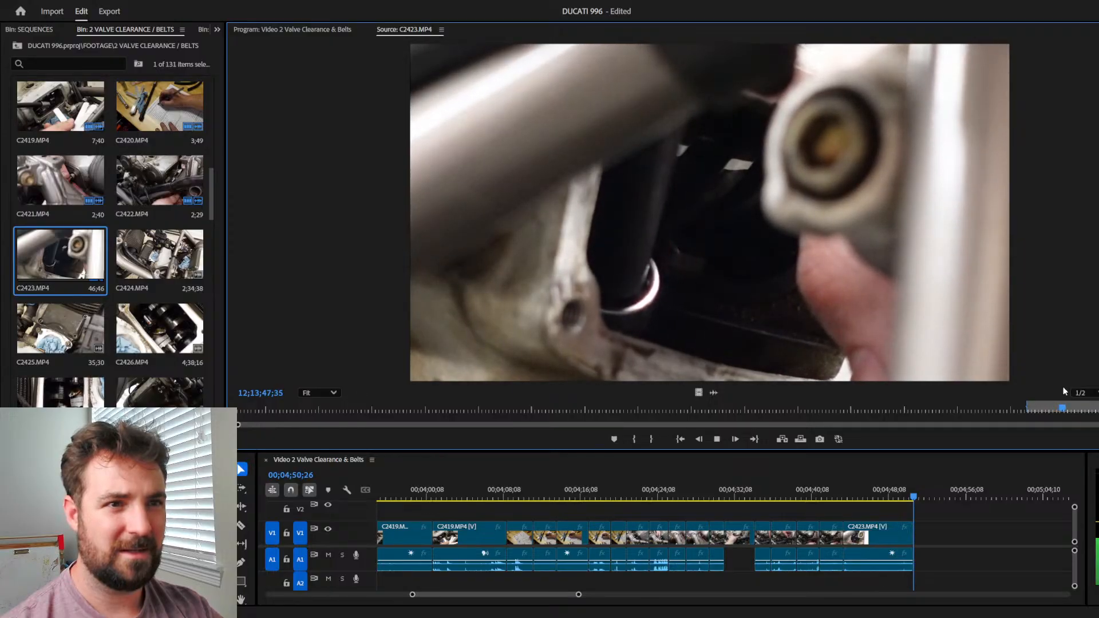
pyautogui.press('space')
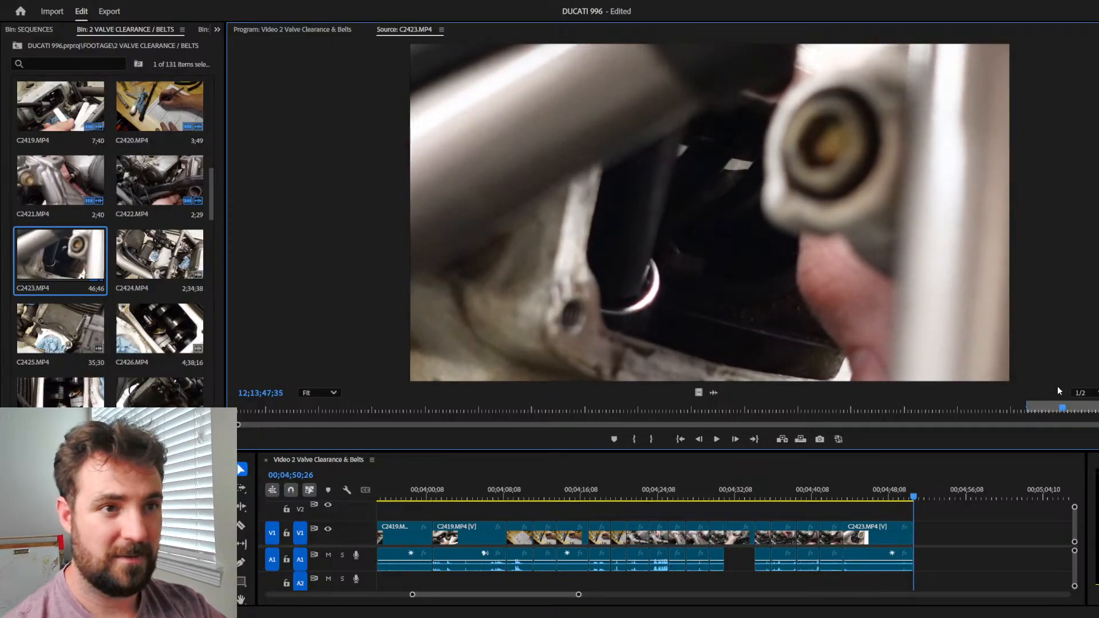
pyautogui.press('j')
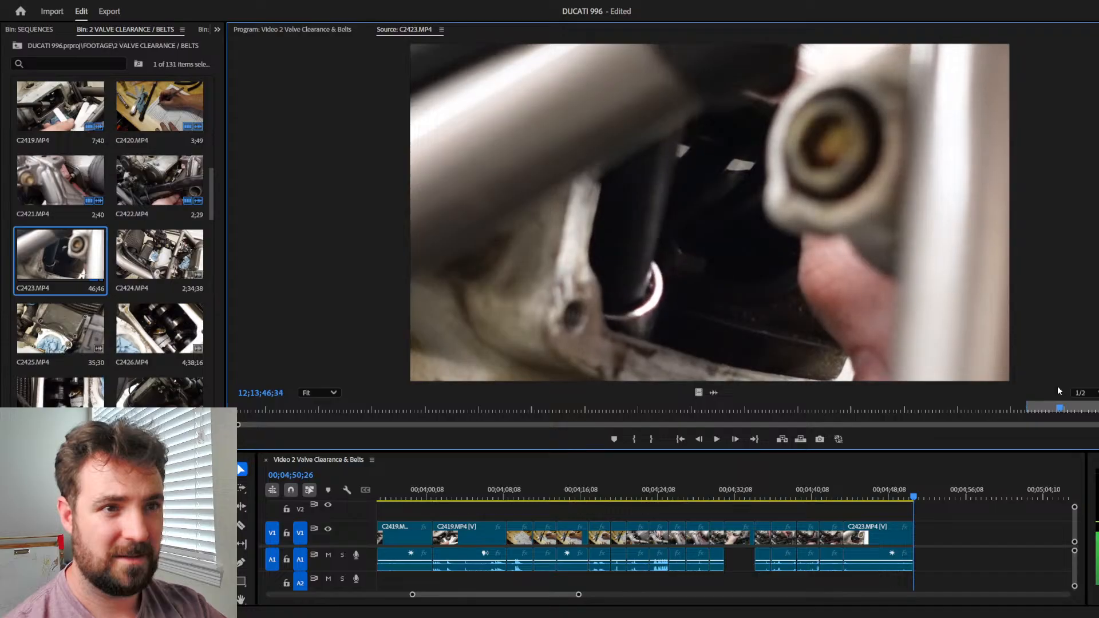
pyautogui.press('space')
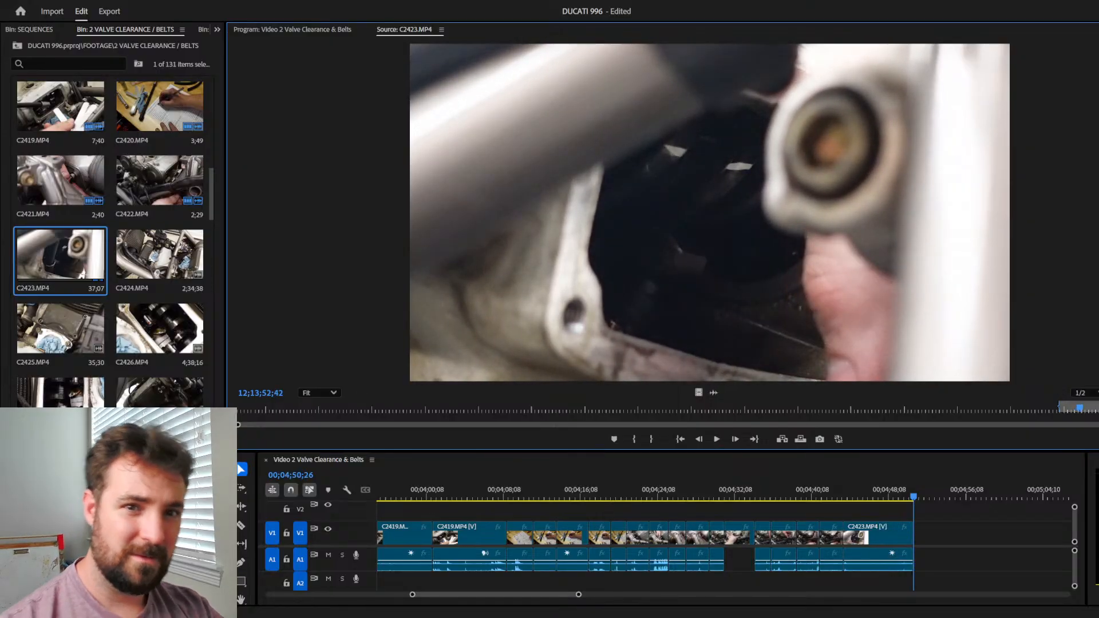
pyautogui.click(1088, 409)
pyautogui.press('space')
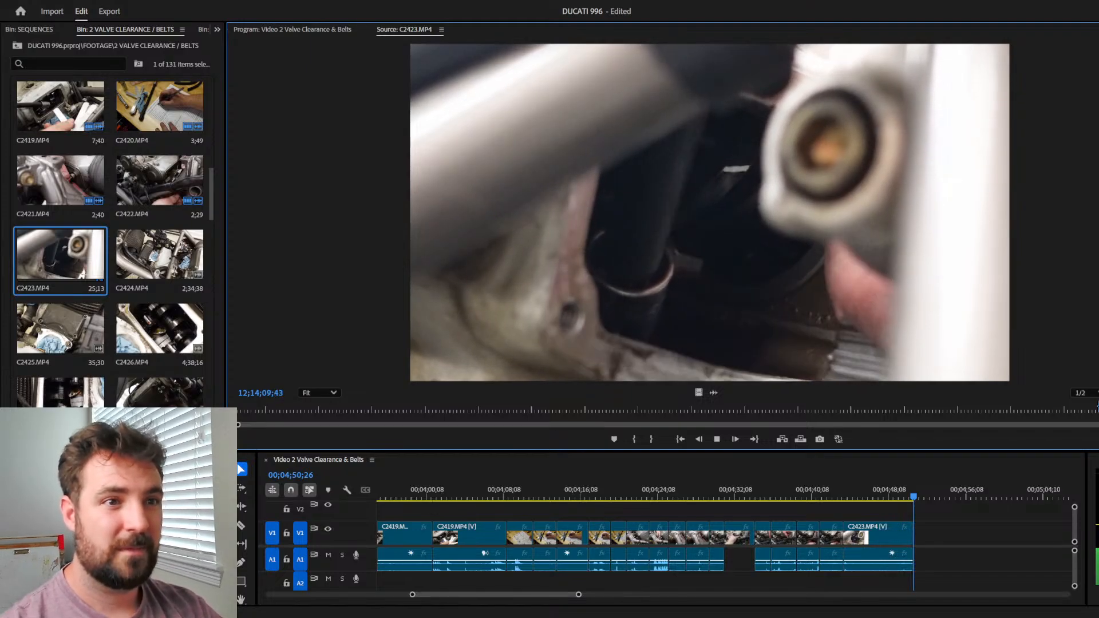
pyautogui.press('space')
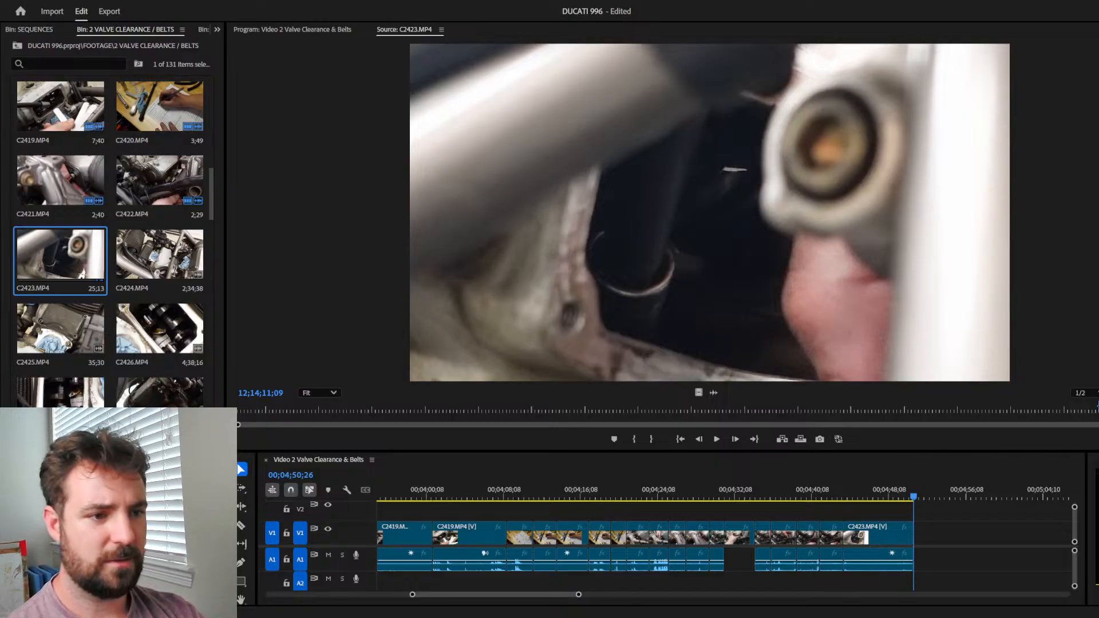
pyautogui.hotkey('shift', '2')
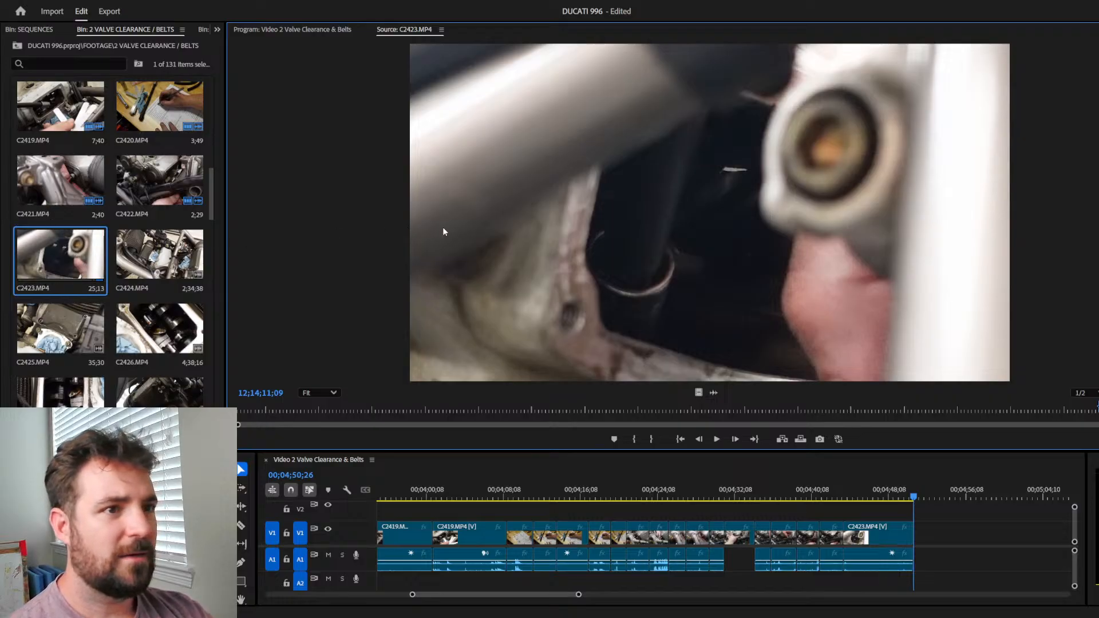
# Step: Mark a second C2423 excerpt from 12;14;03;46 to 12;14;10;29 and append it to the sequence
pyautogui.press('space')
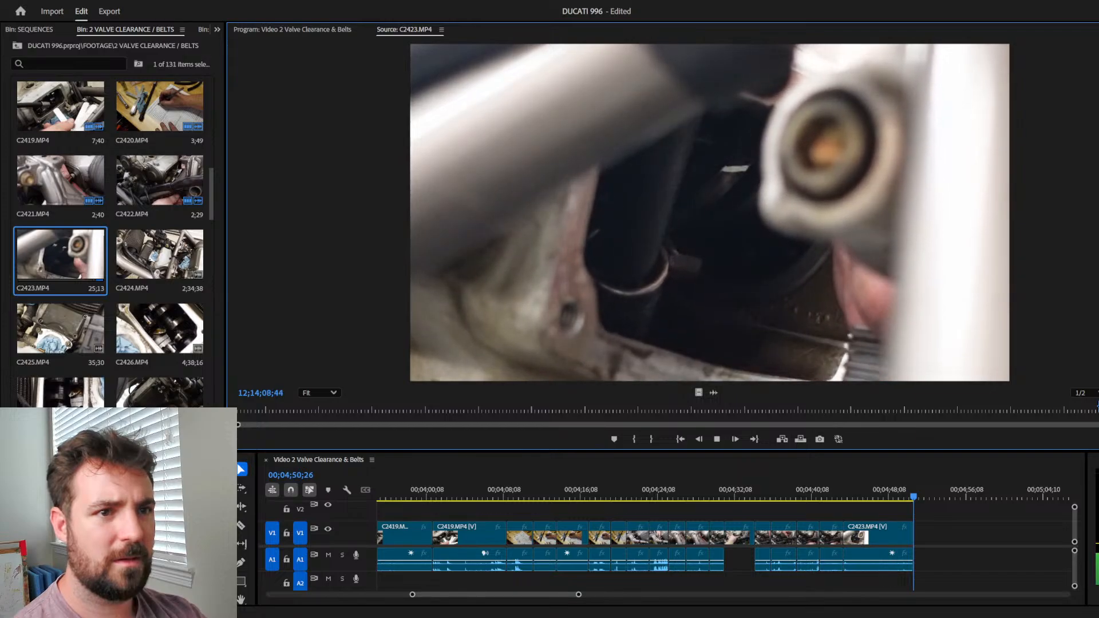
pyautogui.press('space')
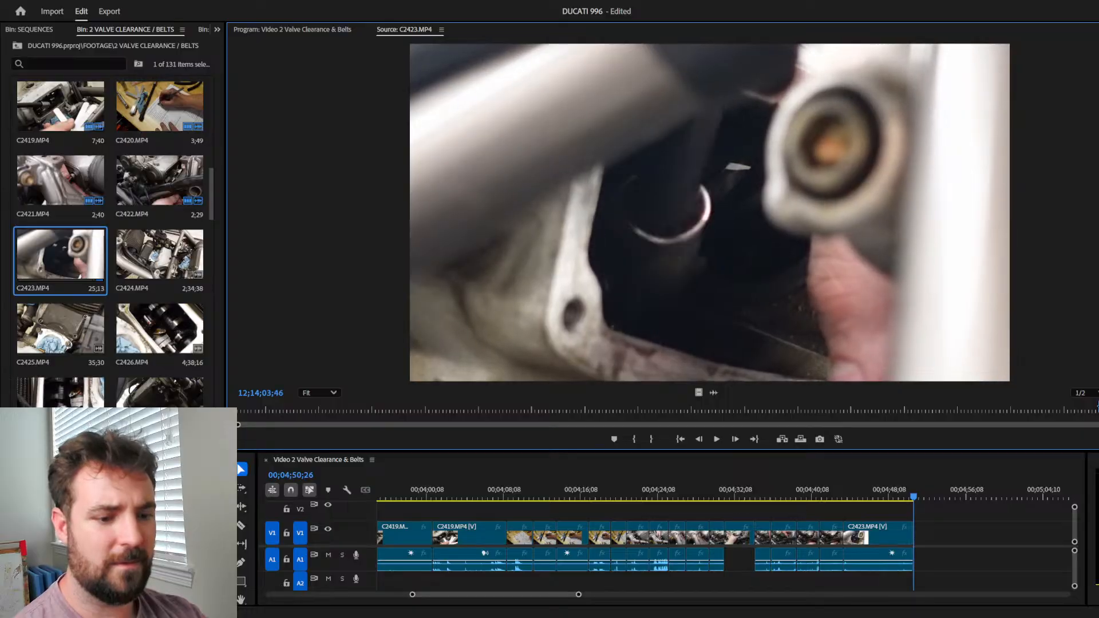
pyautogui.press('space')
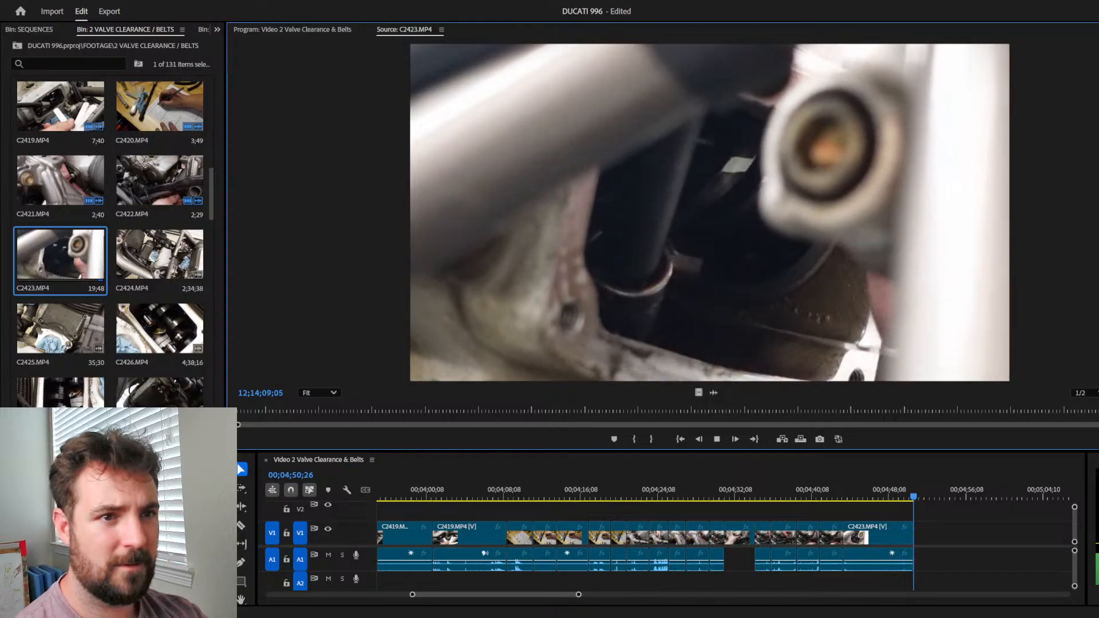
pyautogui.press('space')
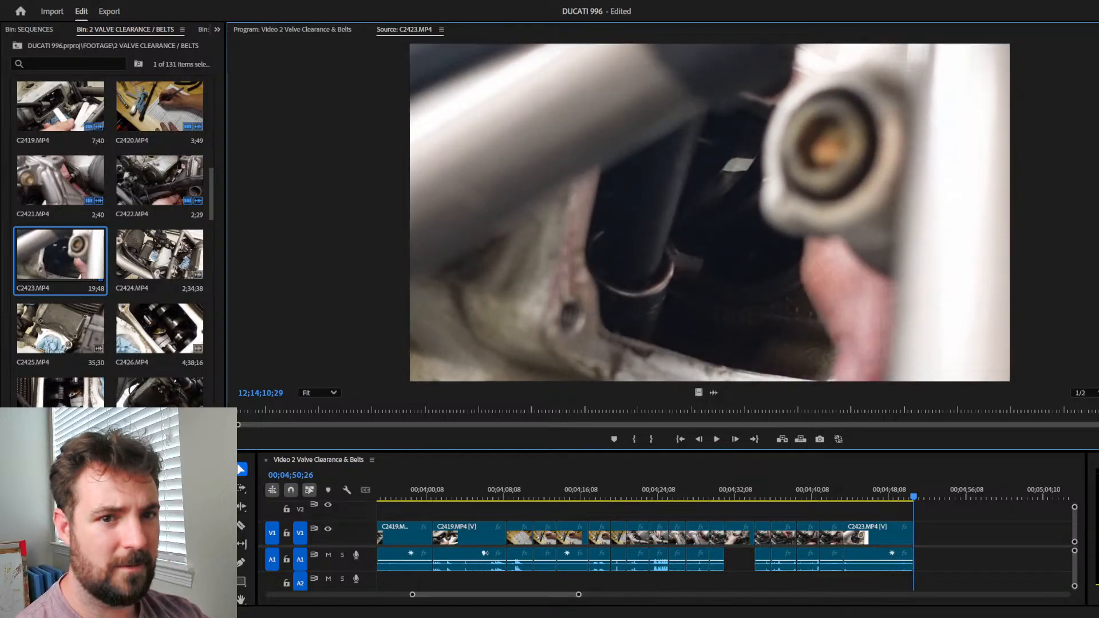
pyautogui.press('.')
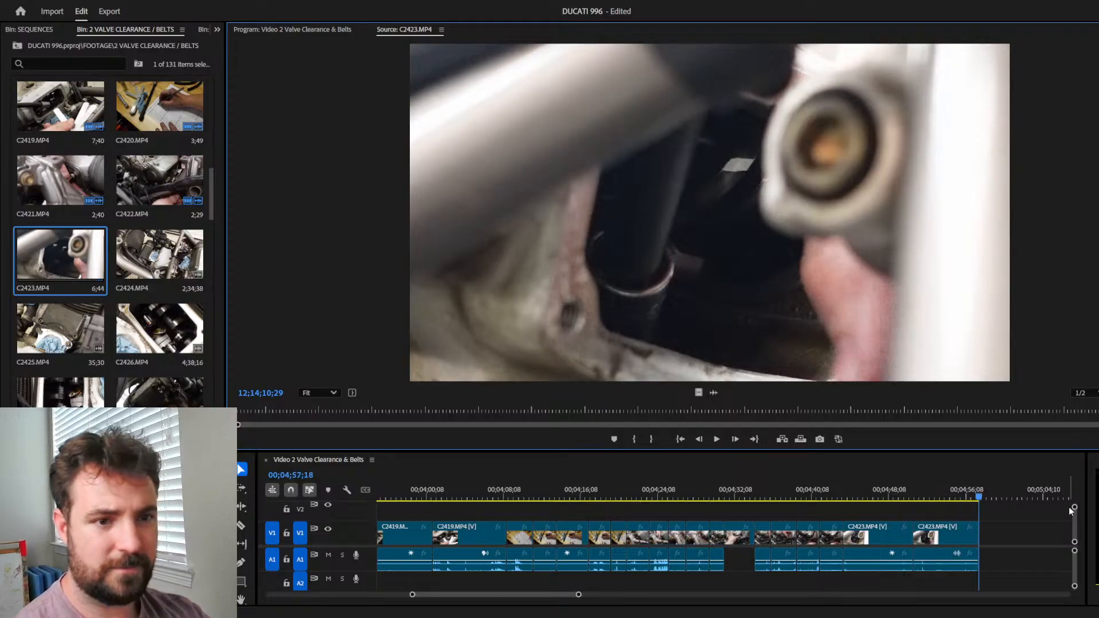
# Step: Review the first C2423 clip in the sequence and split it at 00;04;45;20 and 00;04;48;08
pyautogui.click(838, 491)
pyautogui.press('space')
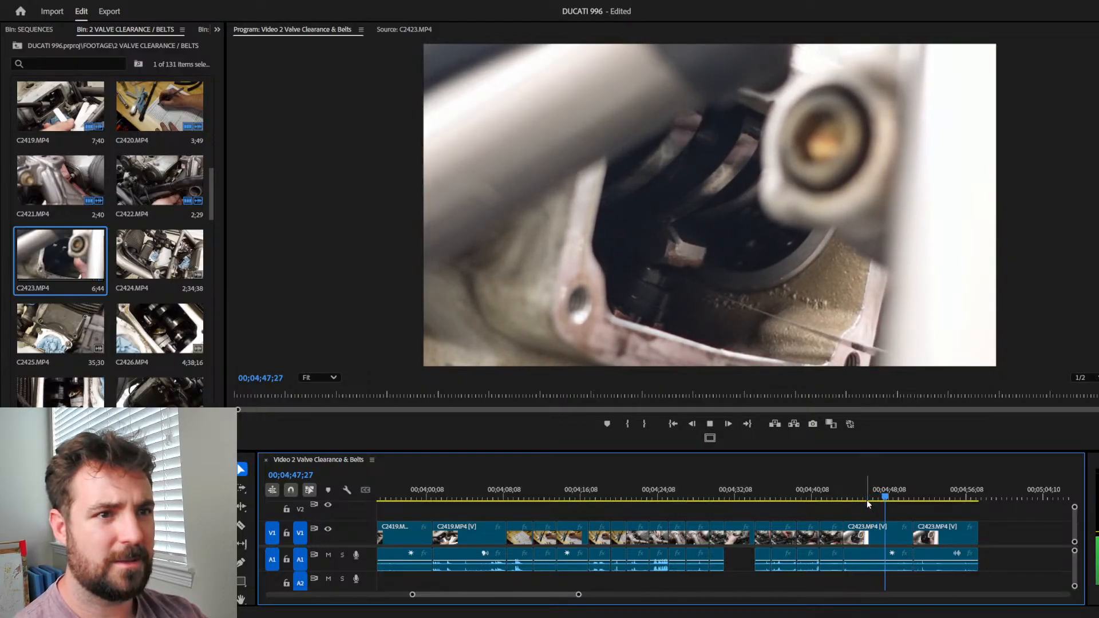
pyautogui.press('space')
pyautogui.moveTo(883, 497)
pyautogui.mouseDown()
pyautogui.moveTo(847, 500)
pyautogui.moveTo(865, 502)
pyautogui.mouseUp()
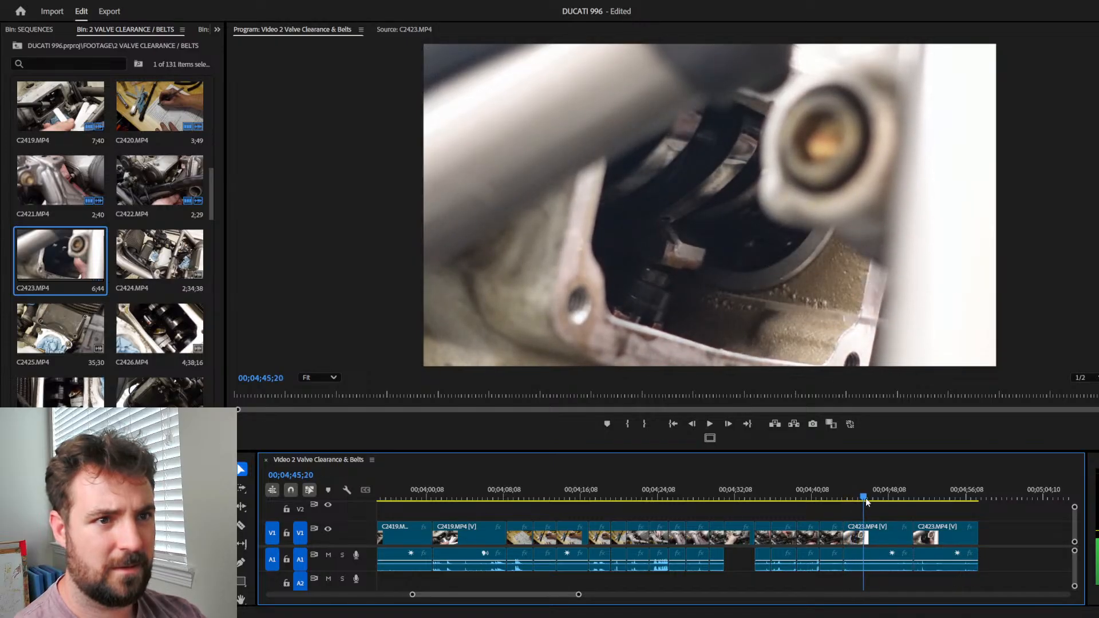
pyautogui.press('c')
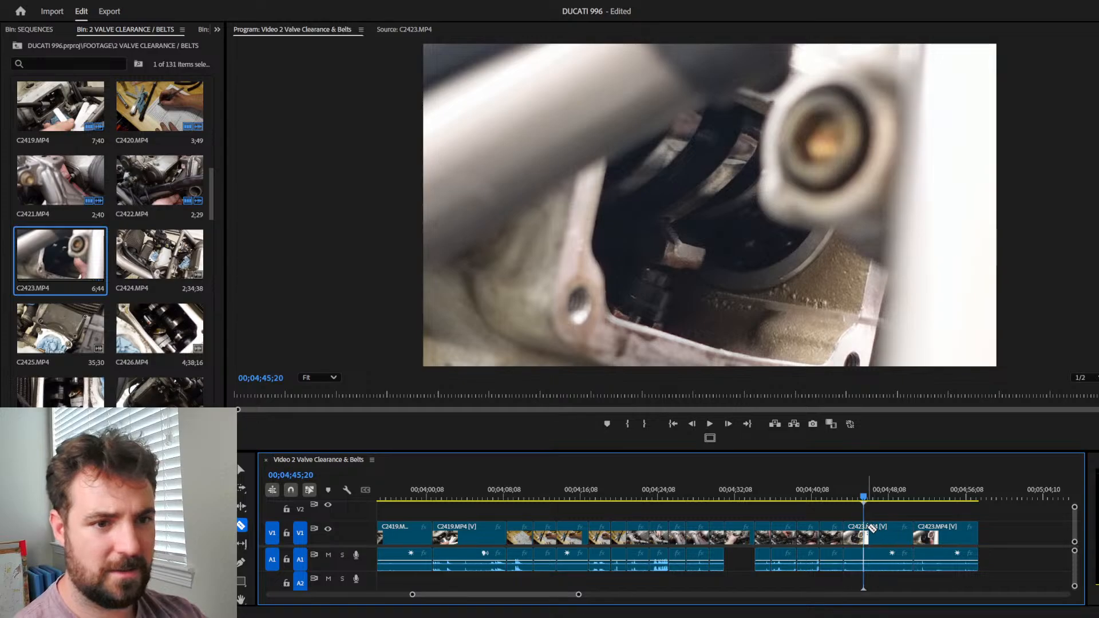
pyautogui.moveTo(864, 498); pyautogui.dragTo(888, 504)
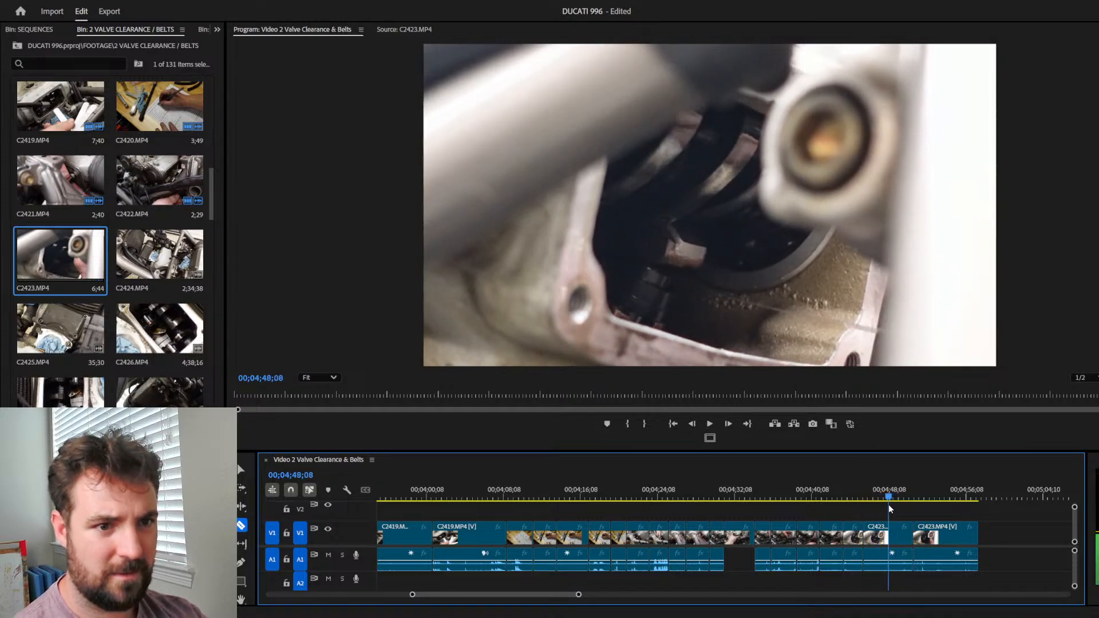
pyautogui.click(890, 533)
pyautogui.press('v')
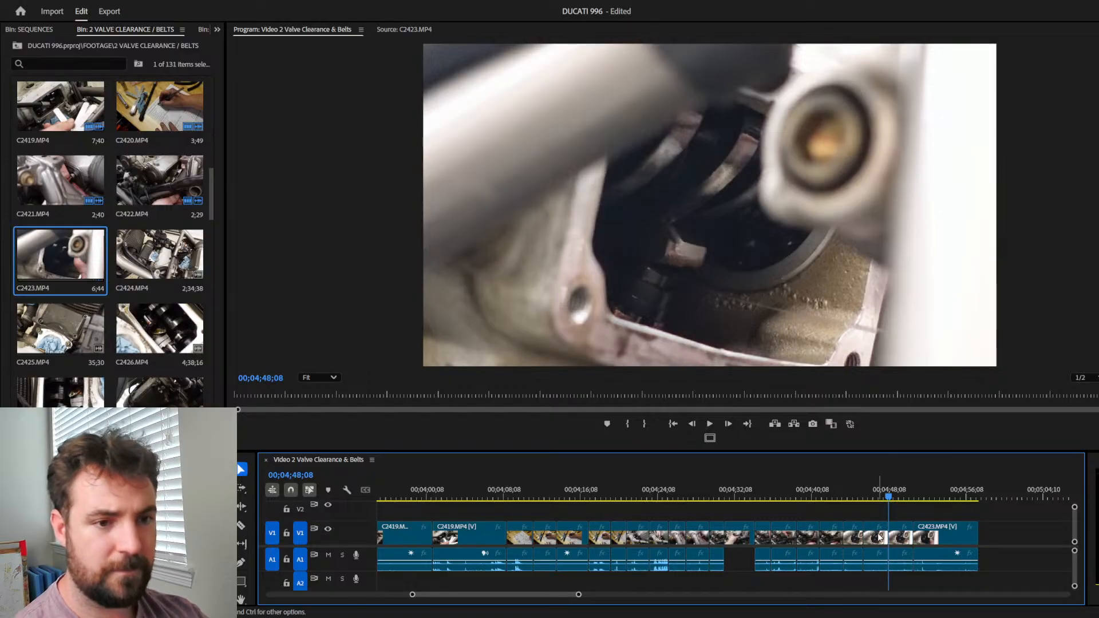
# Step: Ripple-delete the C2423 segment between the cuts at 00;04;45;20 and 00;04;48;08 and play the sequence across the join
pyautogui.click(878, 537)
pyautogui.press('Delete')
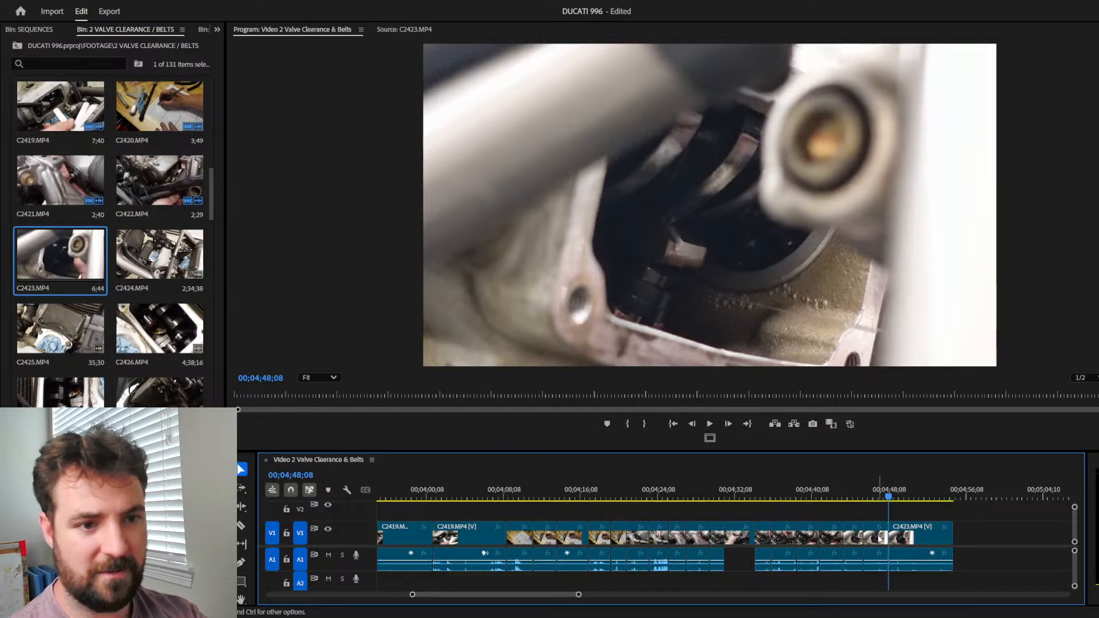
pyautogui.click(859, 491)
pyautogui.press('space')
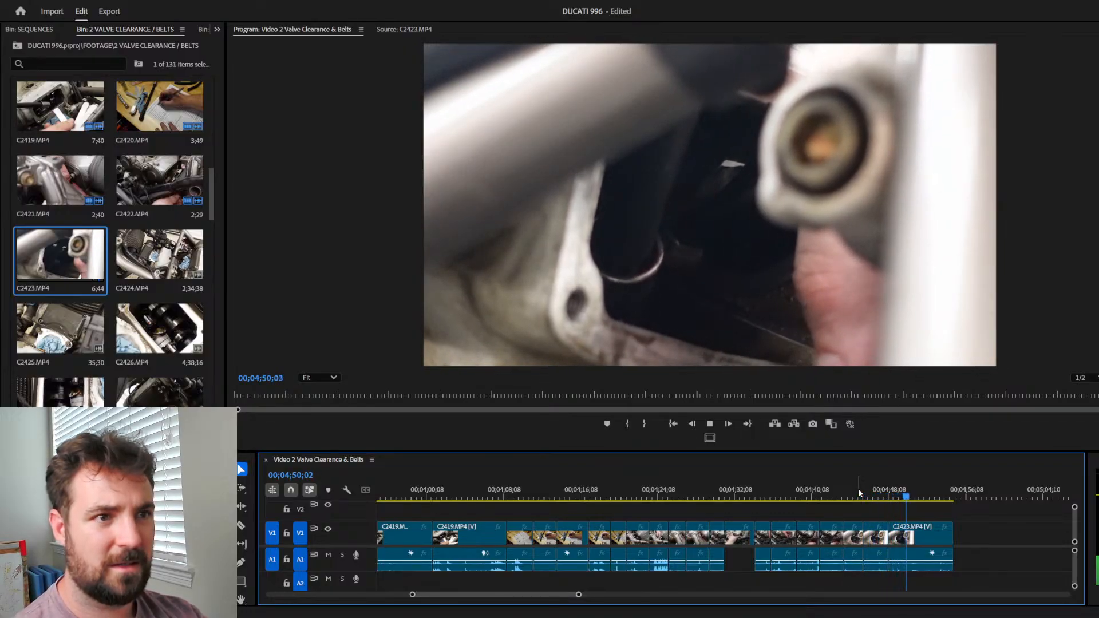
# Step: Split the last C2423 clip at 00;04;50;13 and 00;04;52;28, ripple-delete the piece between, and play the result to the end
pyautogui.press('space')
pyautogui.press('c')
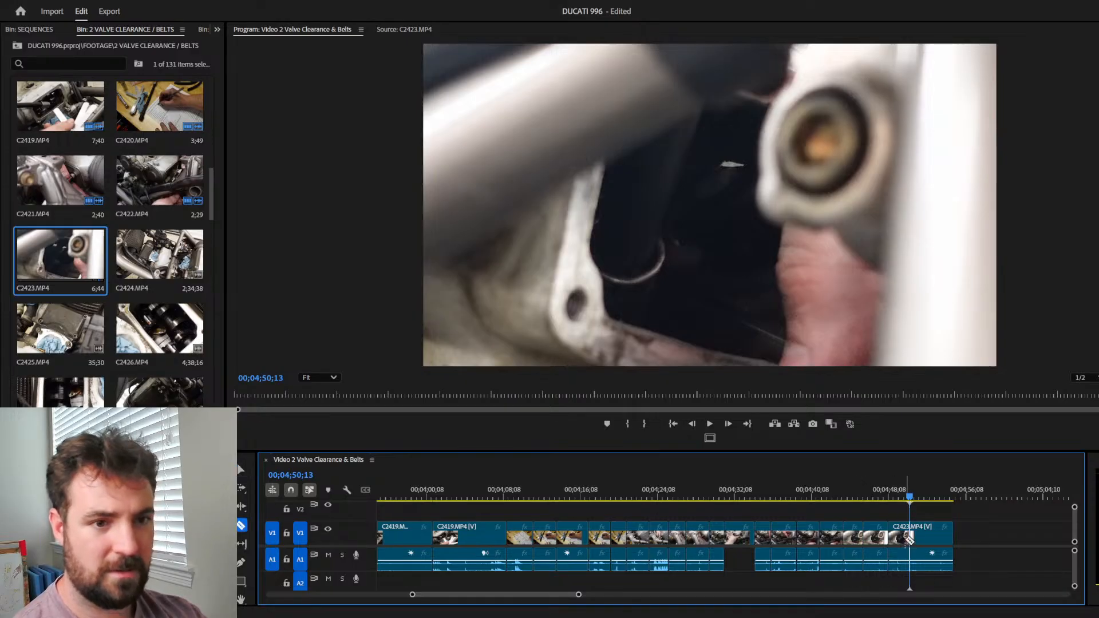
pyautogui.press('space')
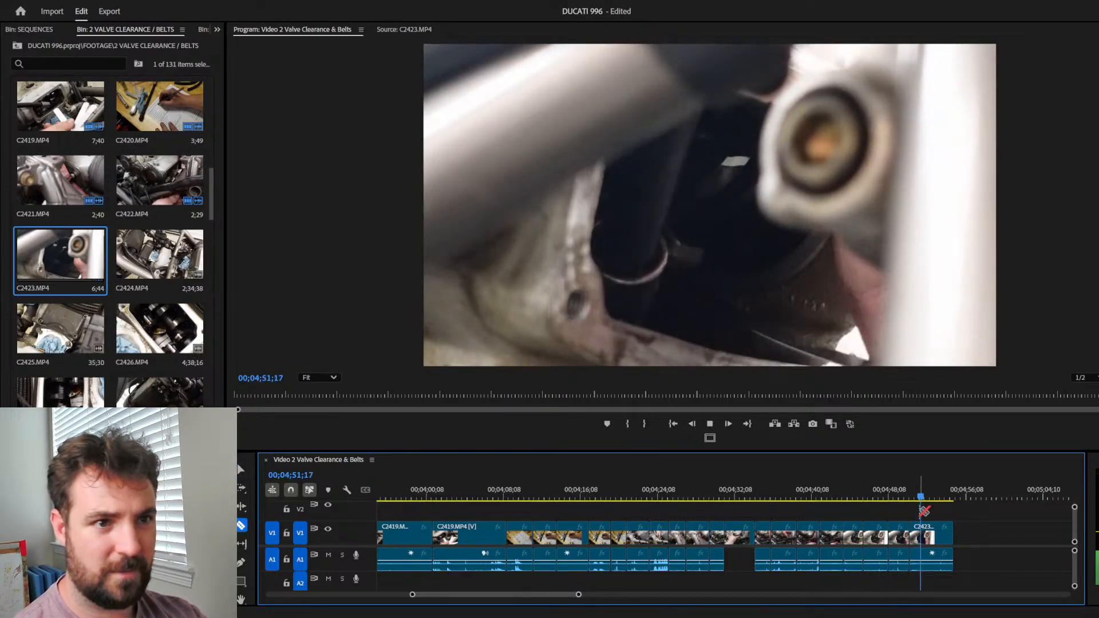
pyautogui.press('space')
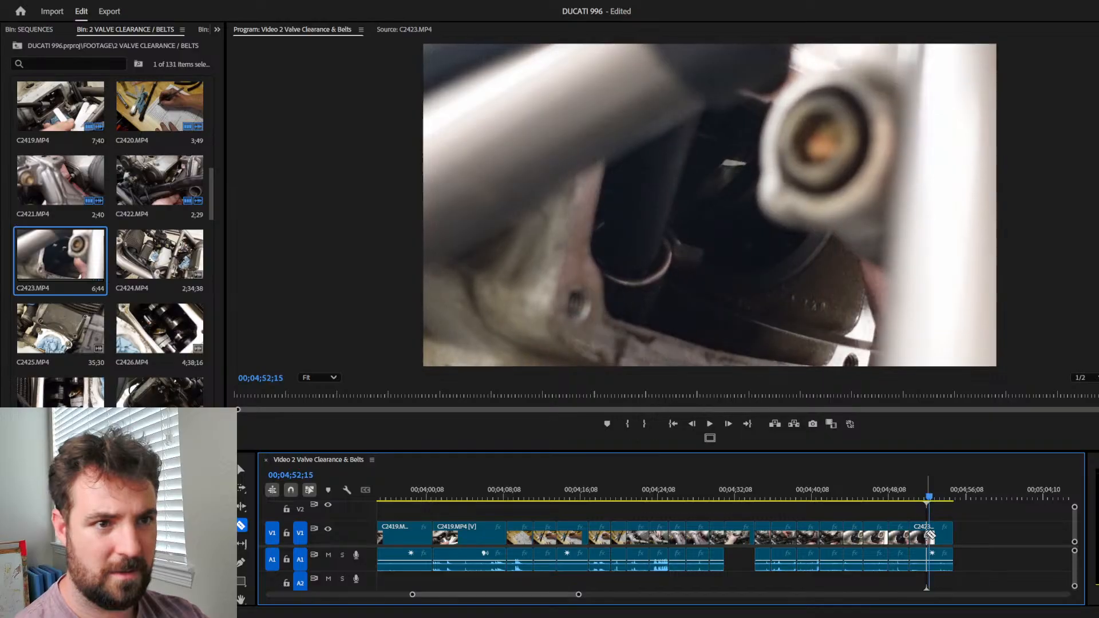
pyautogui.press('space')
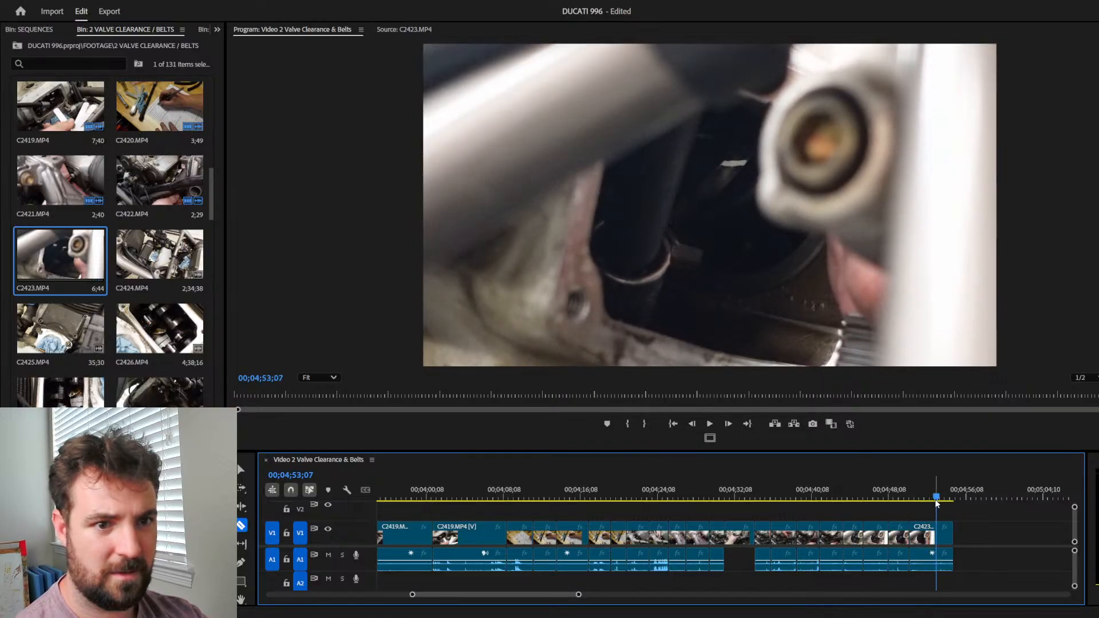
pyautogui.moveTo(936, 501); pyautogui.dragTo(933, 501)
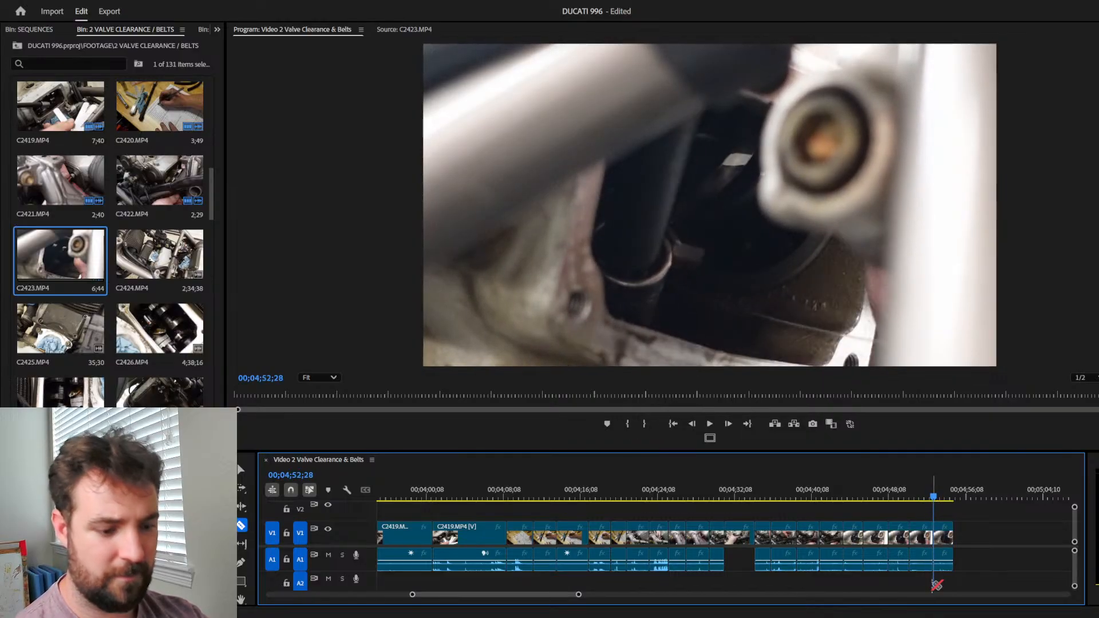
pyautogui.press('v')
pyautogui.click(928, 535)
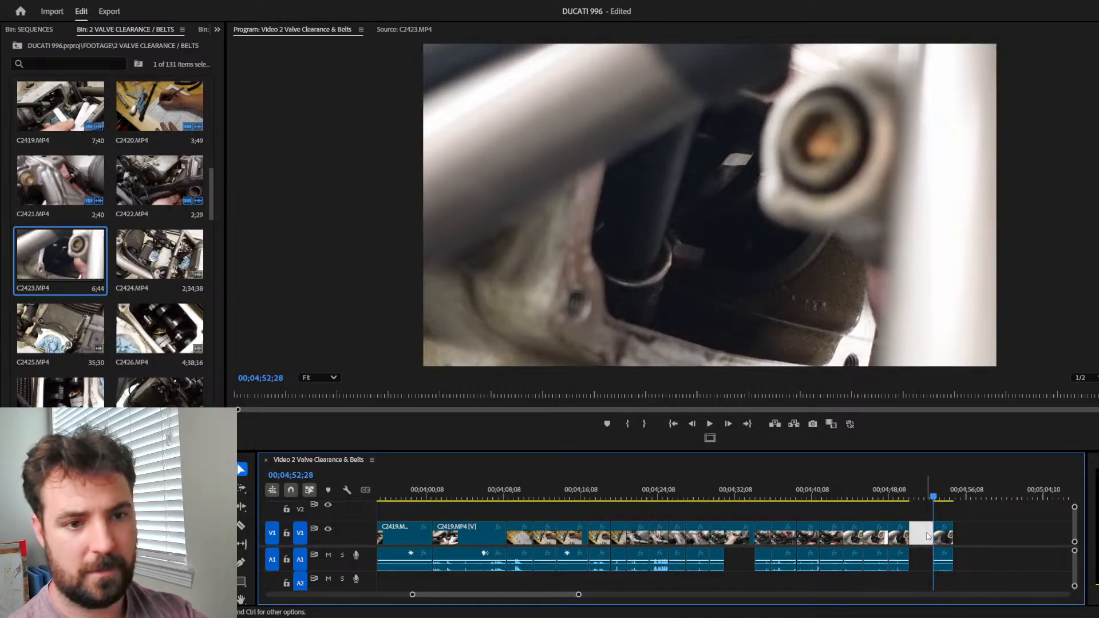
pyautogui.hotkey('shift', 'Delete')
pyautogui.click(884, 475)
pyautogui.press('space')
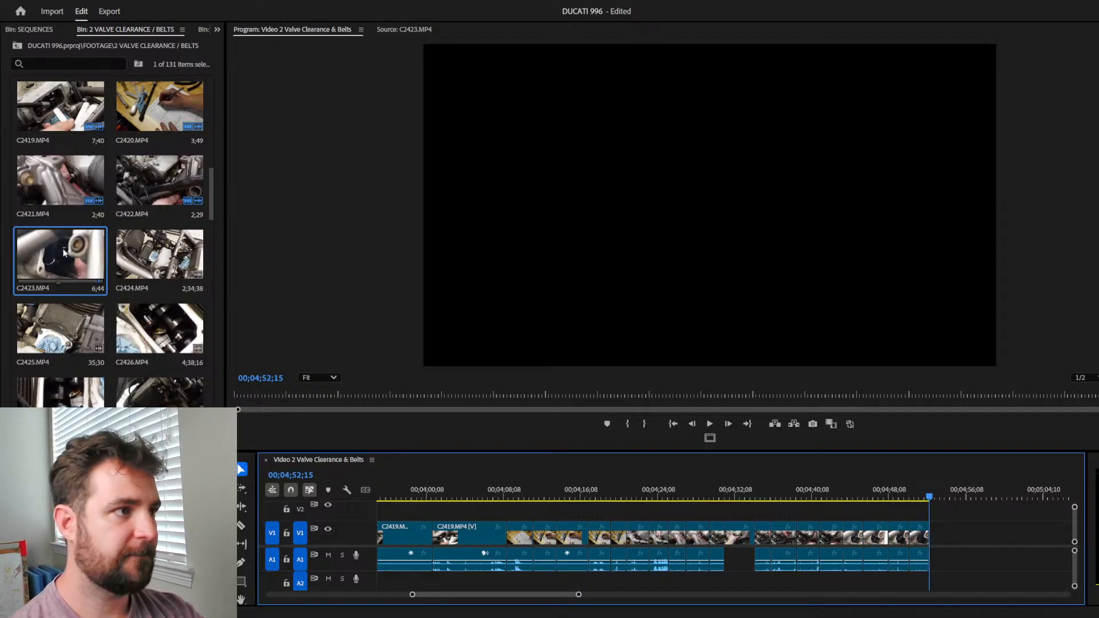
# Step: Review the end of the C2423 source for another usable passage, trying an In point at 12;14;18;08
pyautogui.click(409, 30)
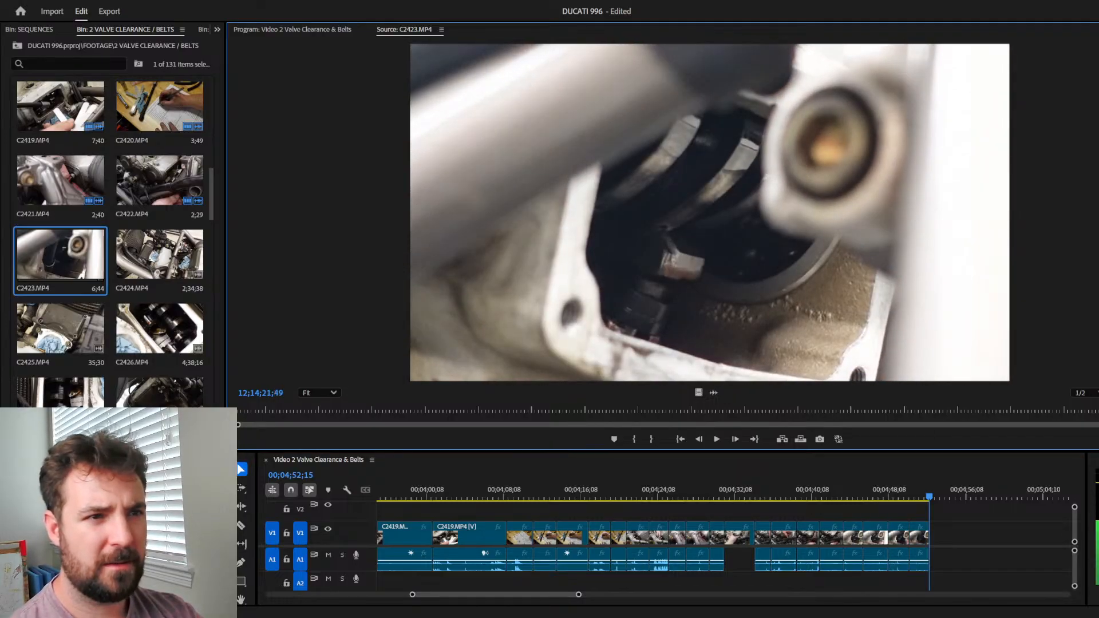
pyautogui.press('j')
pyautogui.press('j')
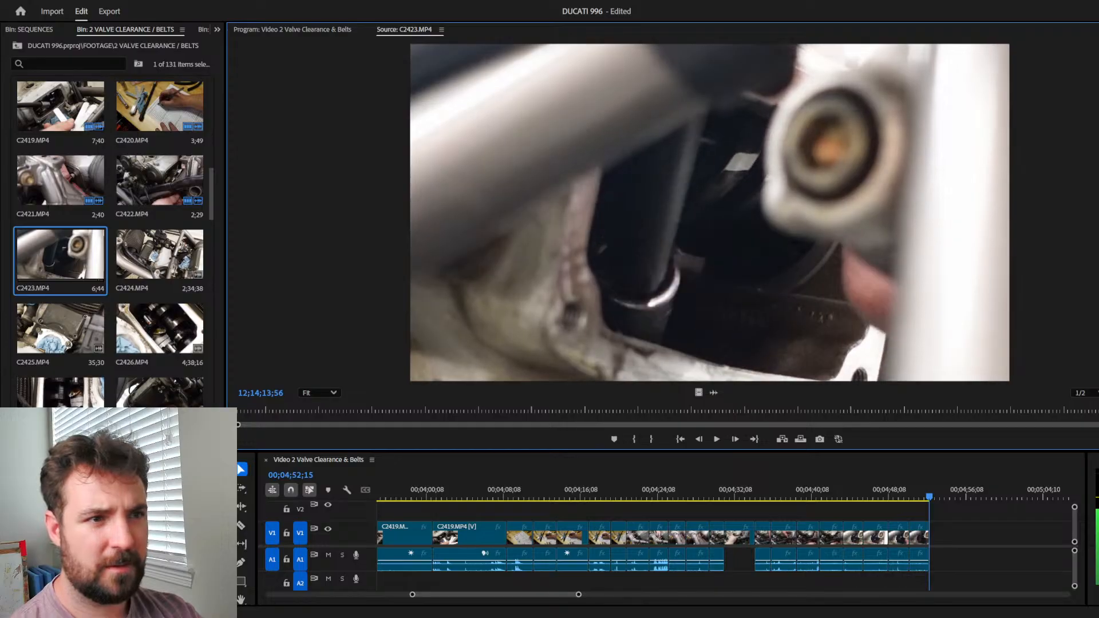
pyautogui.press('j')
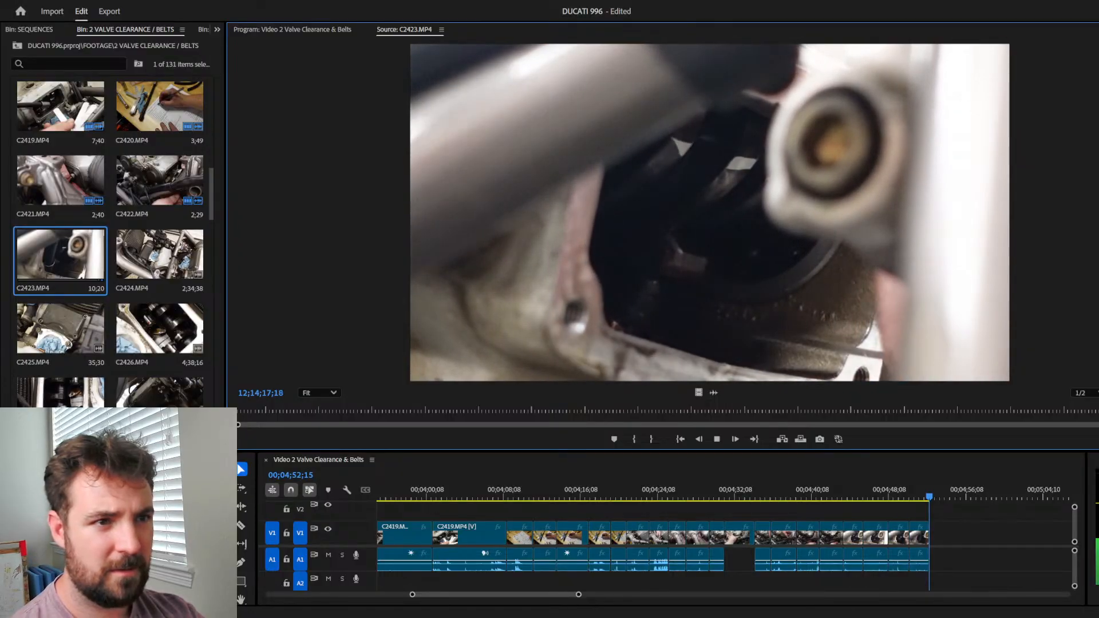
pyautogui.press('k')
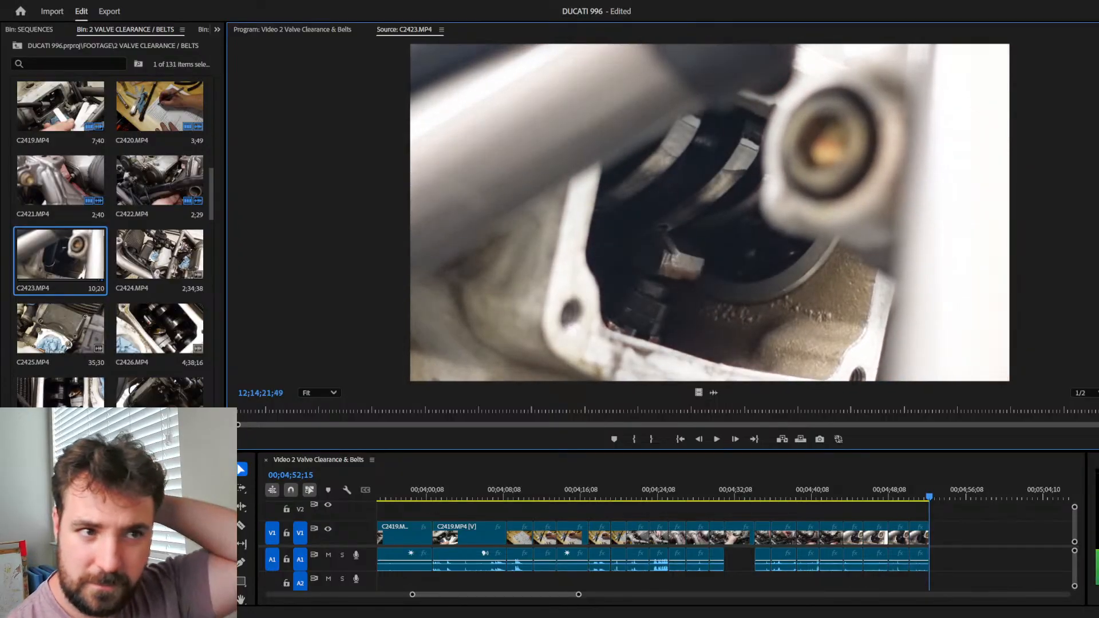
pyautogui.hotkey('shift', 'Left')
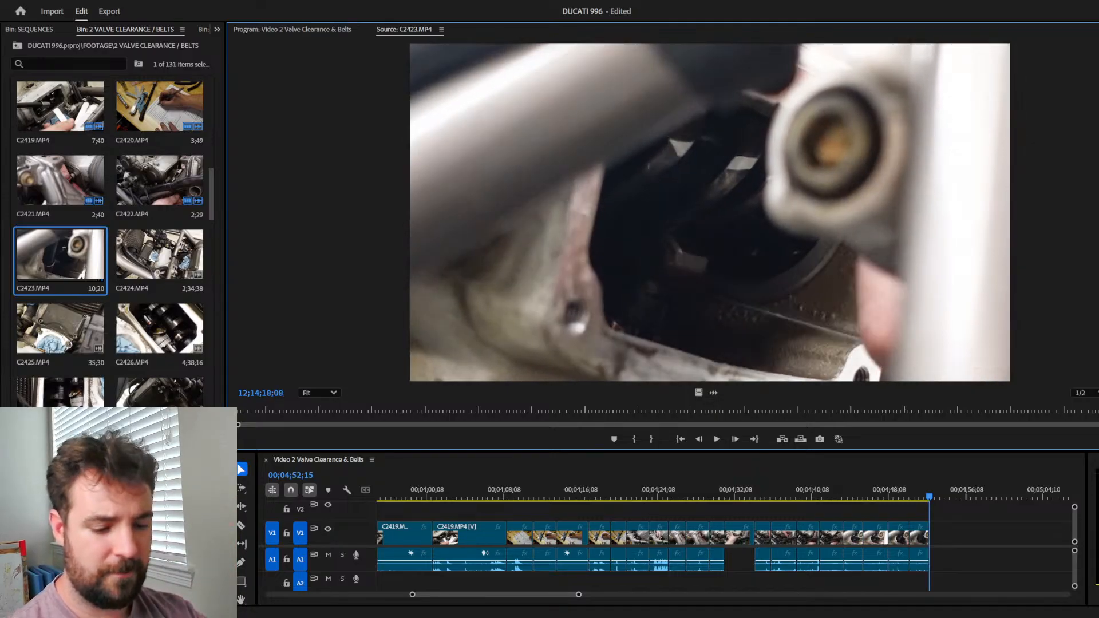
pyautogui.press('i')
pyautogui.press('l')
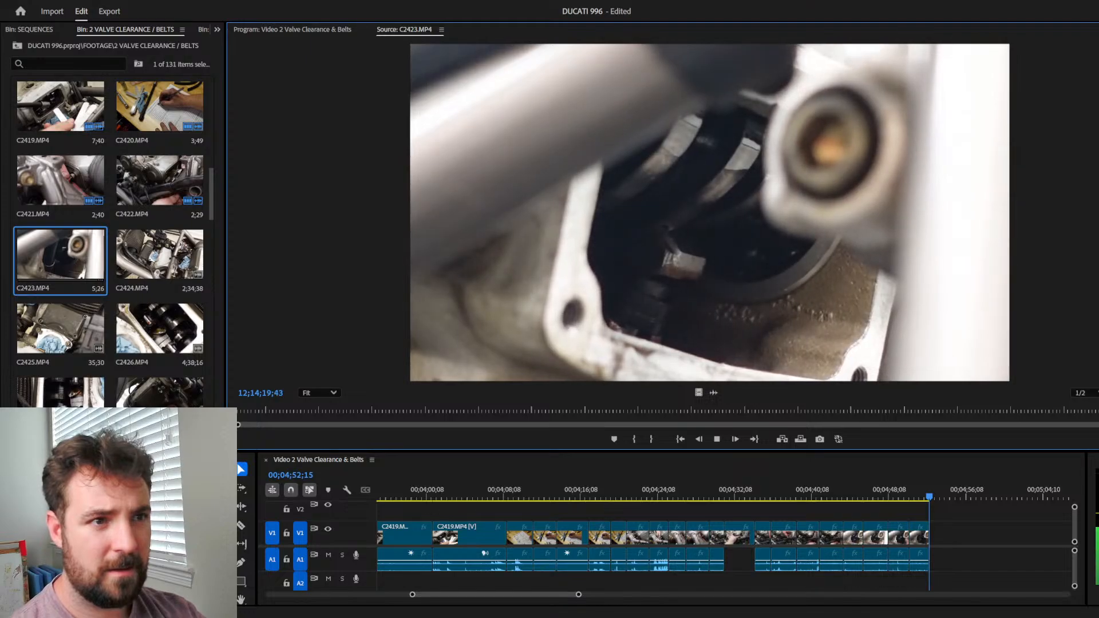
pyautogui.press('k')
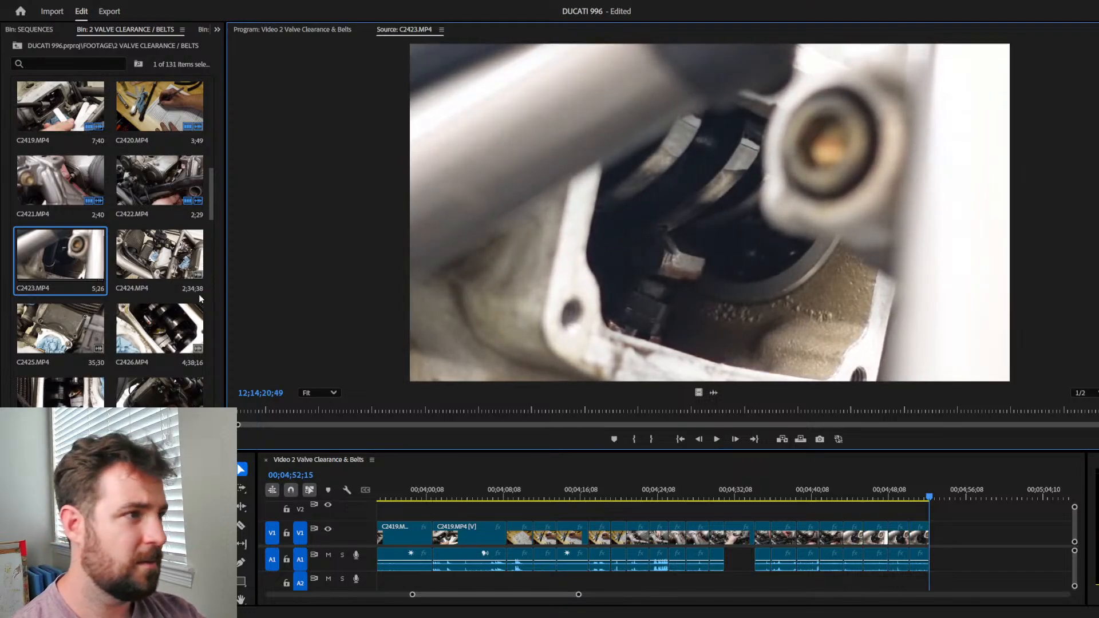
# Step: Open C2424, mark an excerpt from 12;14;27;50 to 12;14;29;46 and append it to the sequence
pyautogui.doubleClick(173, 265)
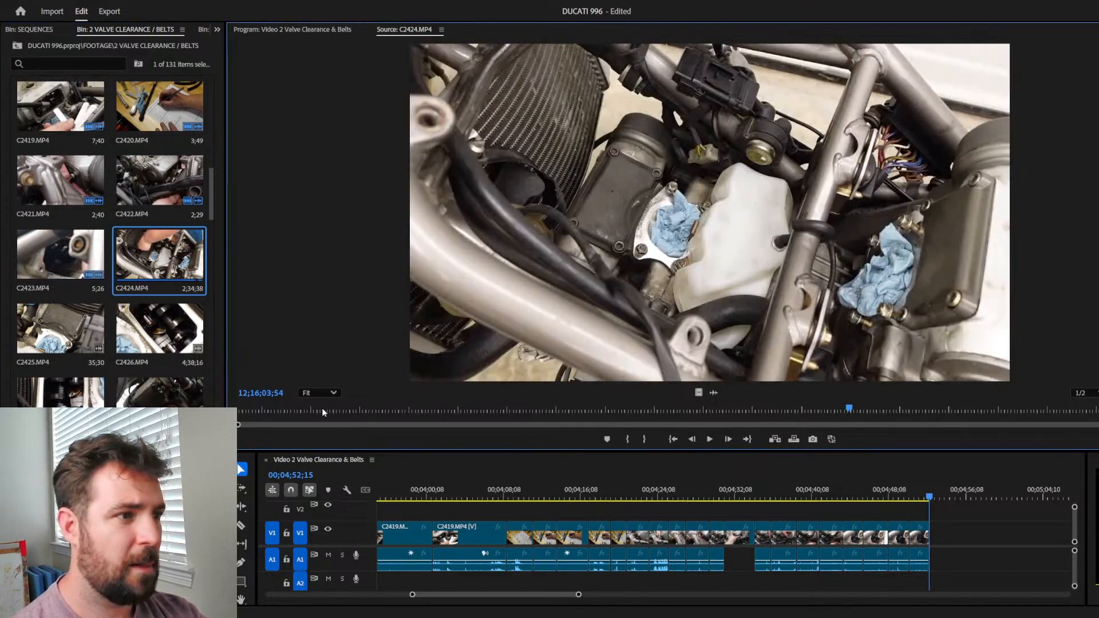
pyautogui.moveTo(237, 408); pyautogui.dragTo(627, 414)
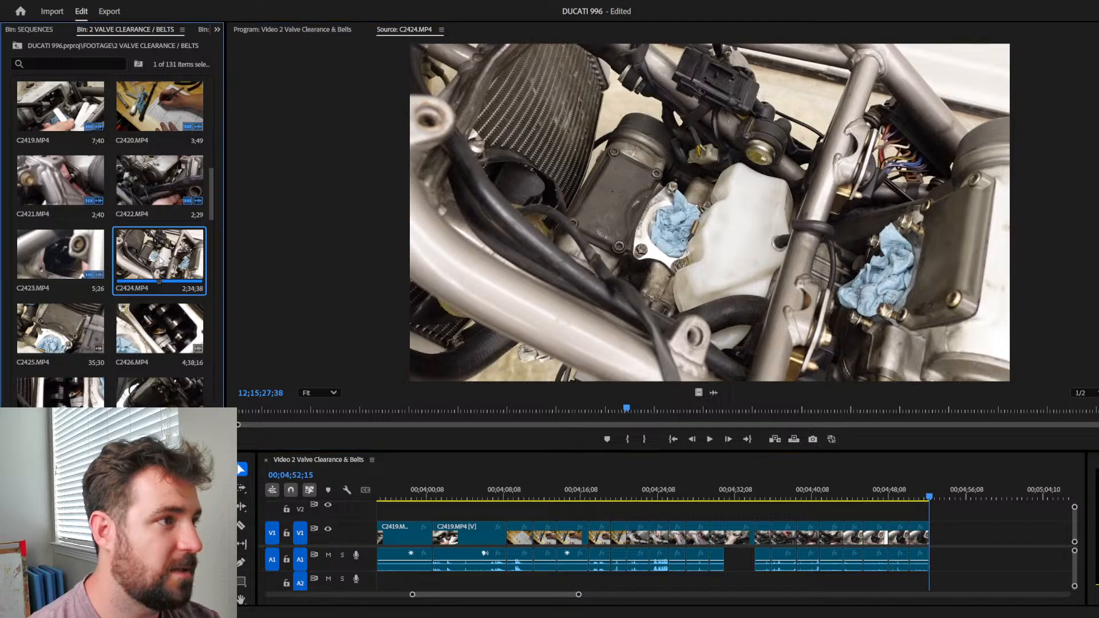
pyautogui.click(294, 408)
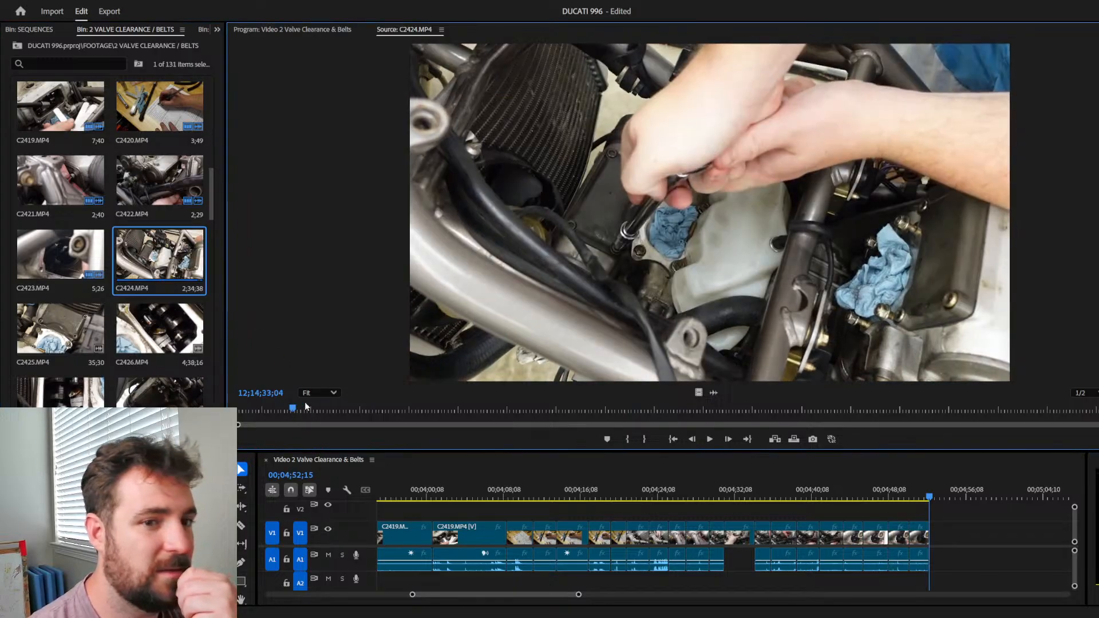
pyautogui.moveTo(294, 407); pyautogui.dragTo(261, 414)
pyautogui.press('i')
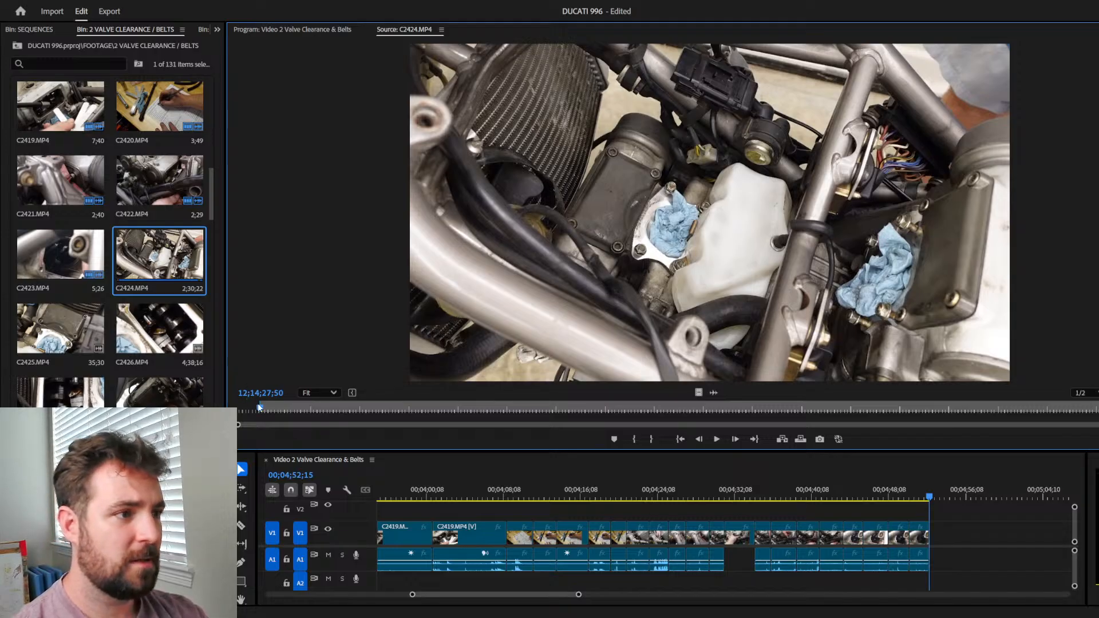
pyautogui.press('space')
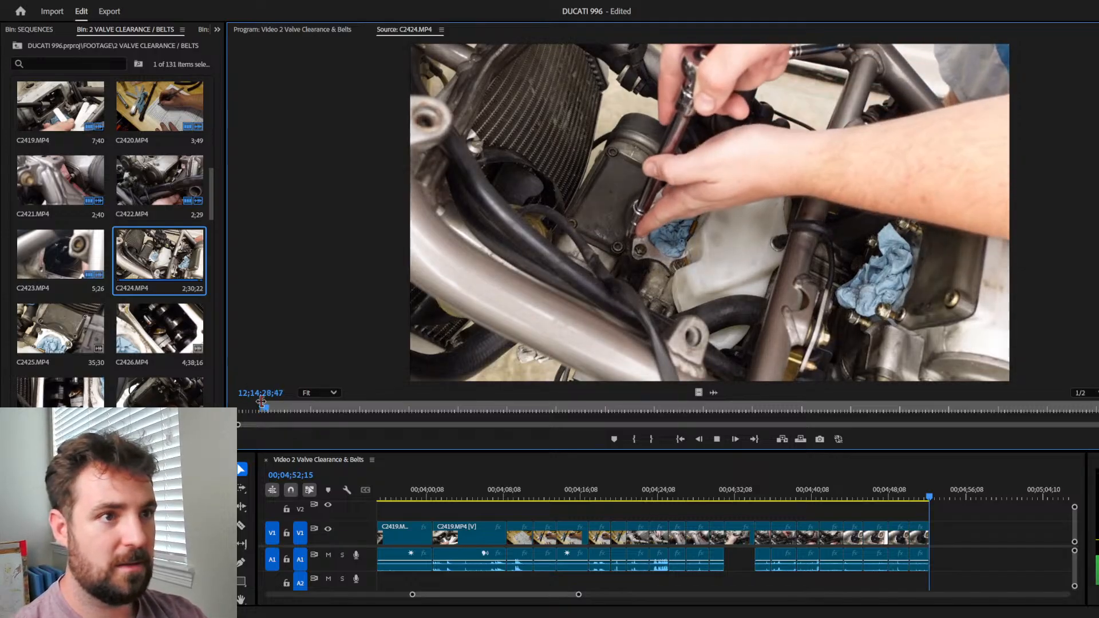
pyautogui.press('space')
pyautogui.press('o')
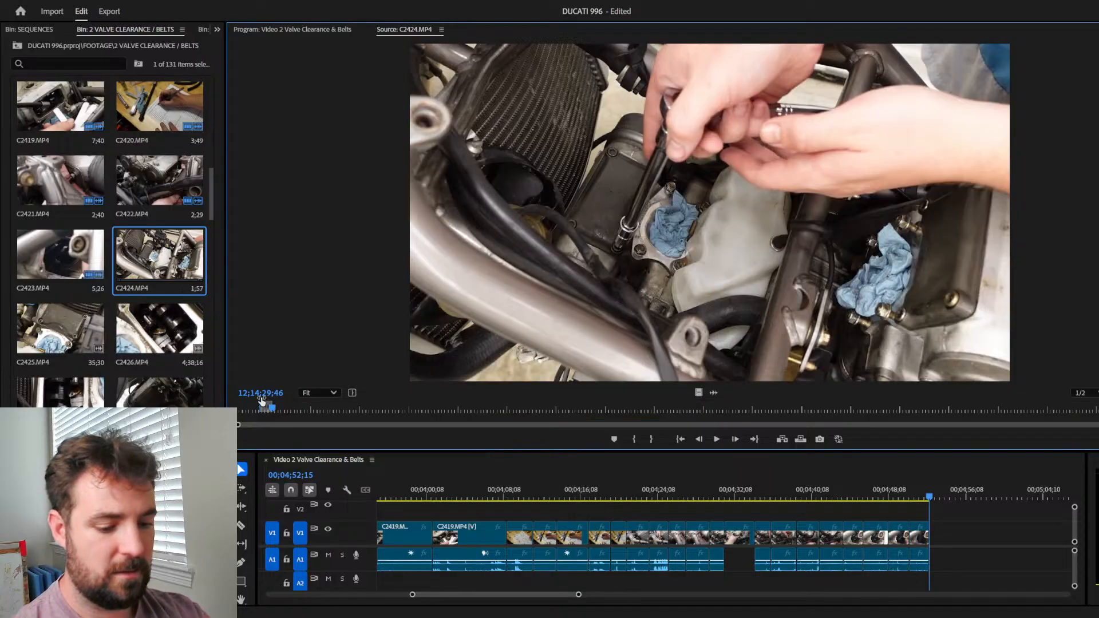
pyautogui.press('.')
# Step: Mark a second C2424 excerpt 2;56 long, ending just after 12;14;37;28, and append it to the sequence
pyautogui.moveTo(280, 409); pyautogui.dragTo(301, 406)
pyautogui.press('i')
pyautogui.press('space')
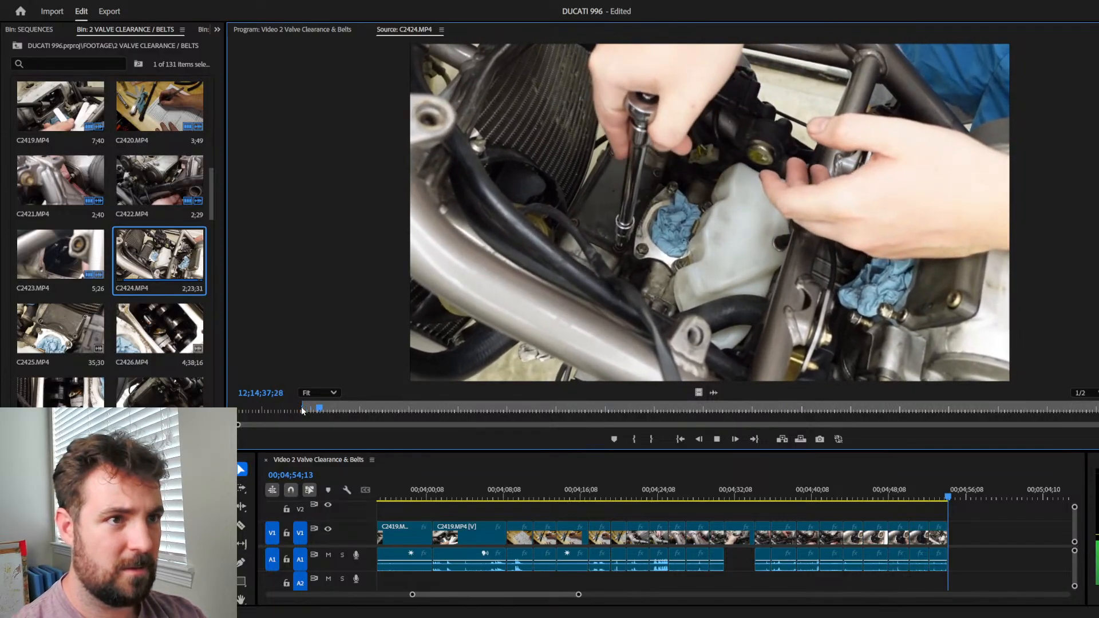
pyautogui.press('space')
pyautogui.press('o')
pyautogui.press('.')
# Step: Mark a third C2424 excerpt from 12;14;41;59 to 12;14;43;32 and append it to the sequence
pyautogui.moveTo(316, 408); pyautogui.dragTo(345, 415)
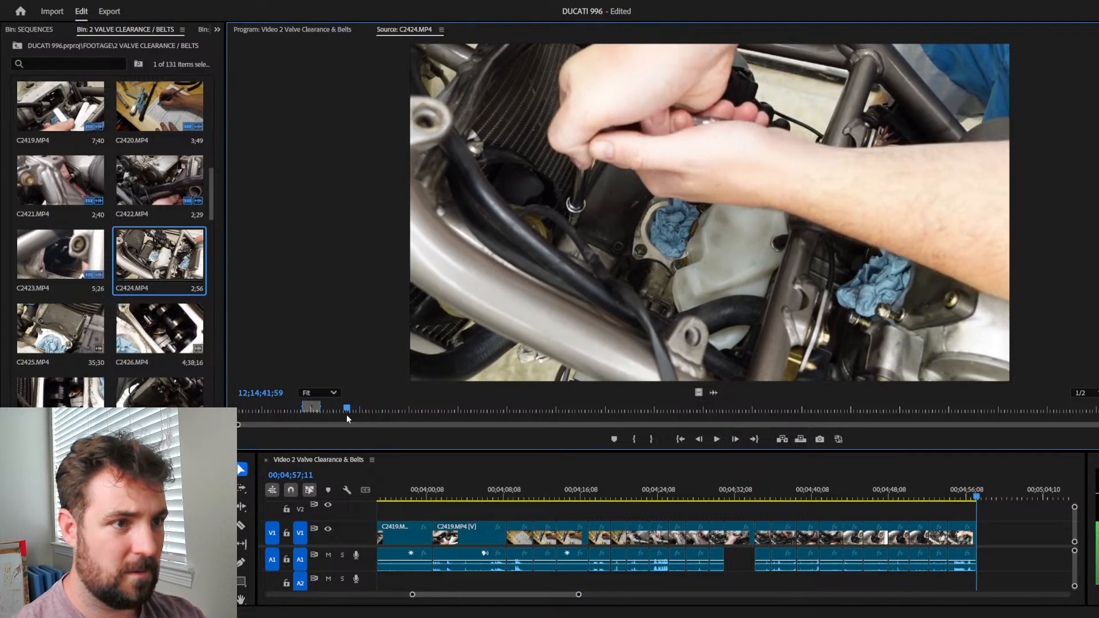
pyautogui.press('i')
pyautogui.press('space')
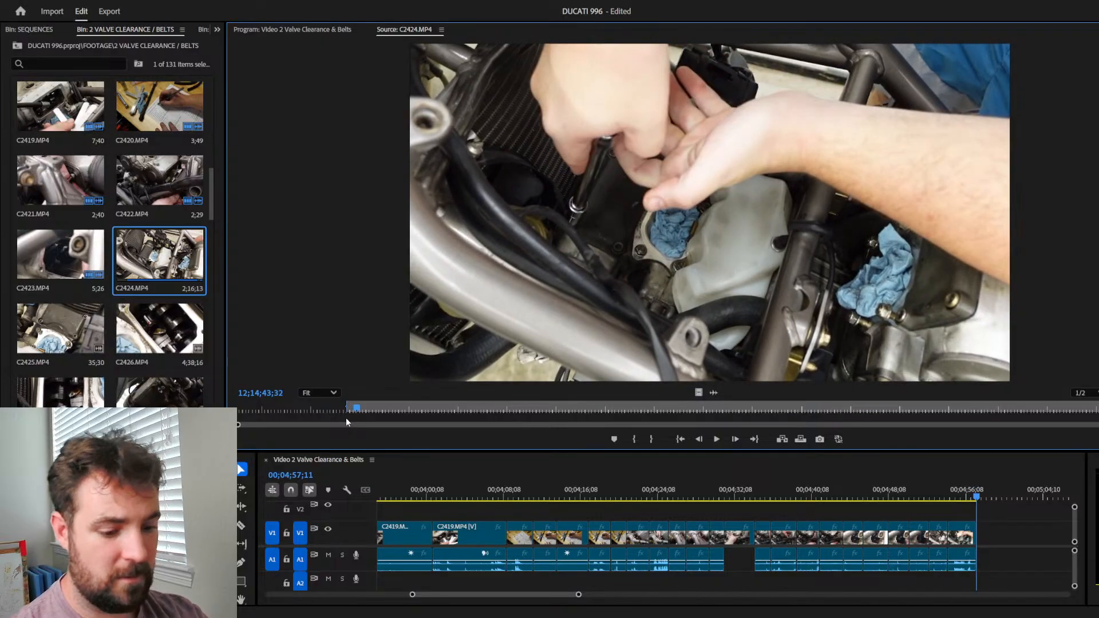
pyautogui.press('o')
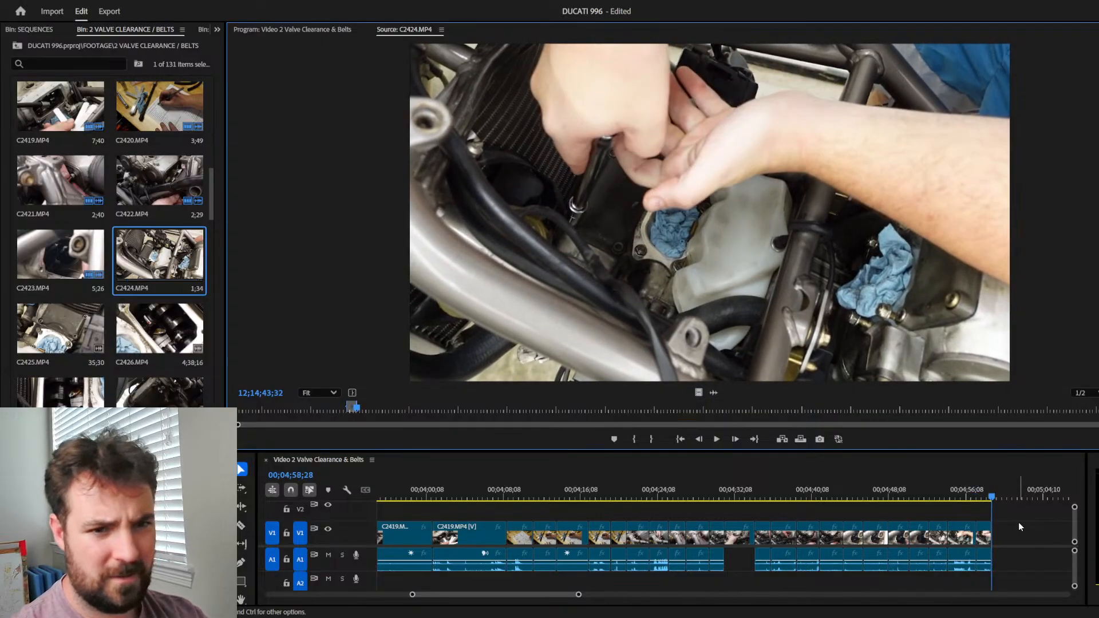
# Step: Trim the beginning of the last C2424 clip in the sequence and close the gap before it
pyautogui.click(982, 524)
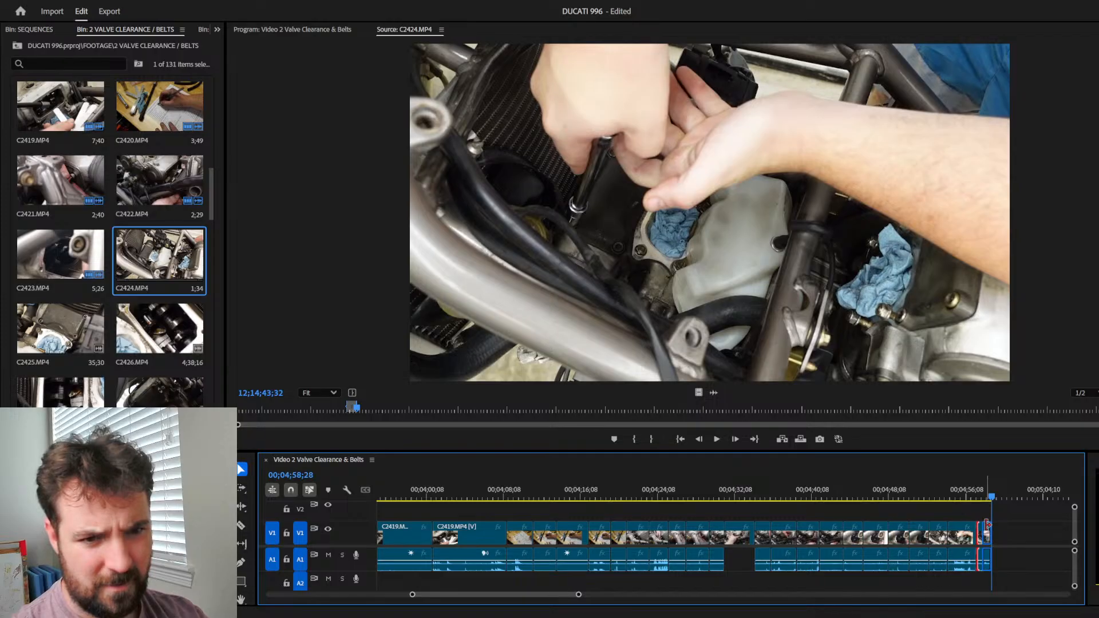
pyautogui.moveTo(987, 524); pyautogui.dragTo(987, 525)
pyautogui.click(980, 537)
pyautogui.press('Delete')
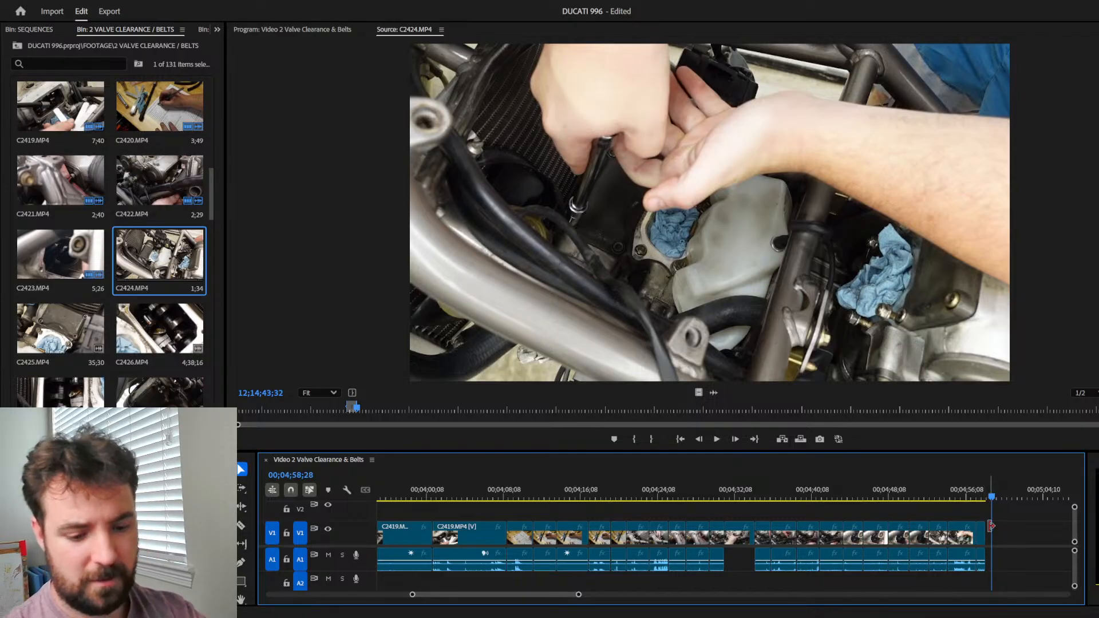
# Step: Trim about one second off the end of the second C2424 clip, close the gap and play through to the sequence end
pyautogui.press('=')
pyautogui.press('=')
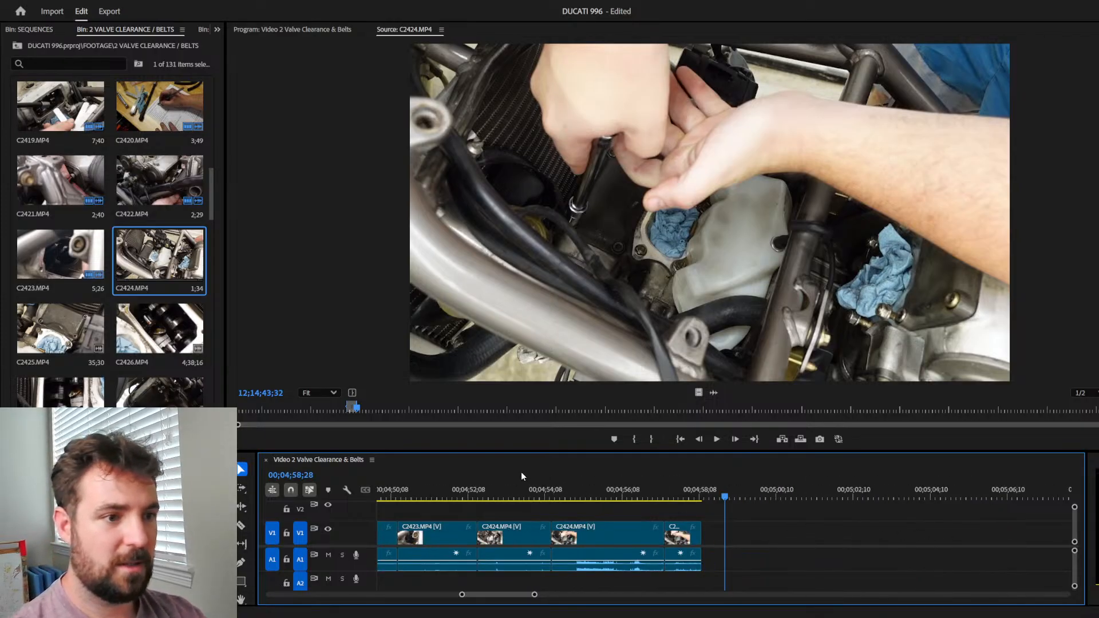
pyautogui.click(512, 492)
pyautogui.press('space')
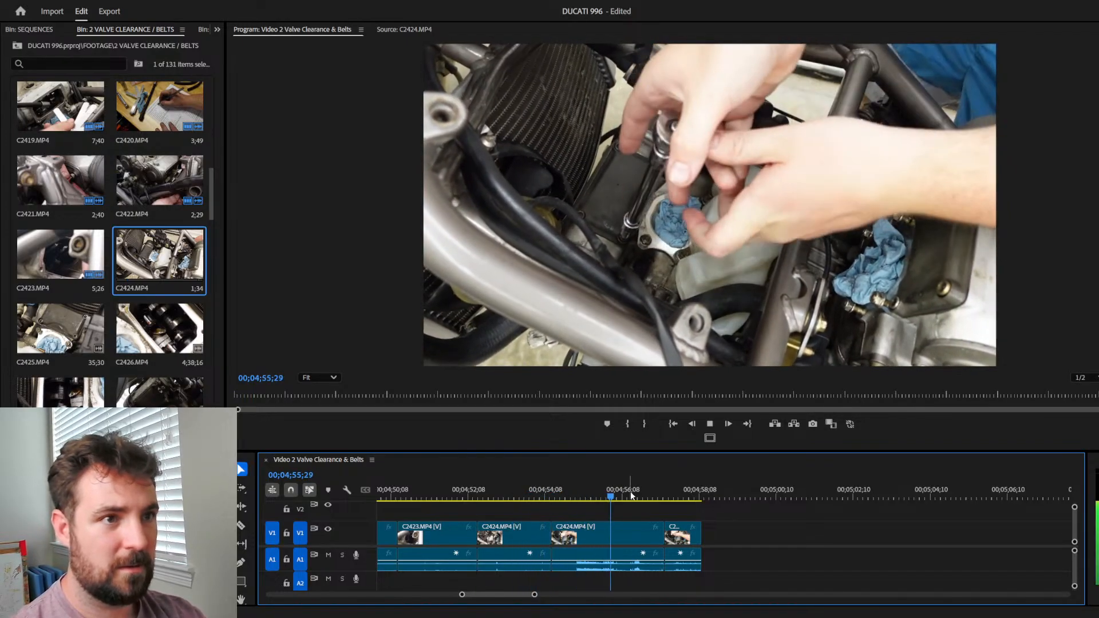
pyautogui.press('space')
pyautogui.moveTo(663, 532); pyautogui.dragTo(622, 525)
pyautogui.press('Delete')
pyautogui.click(562, 478)
pyautogui.press('space')
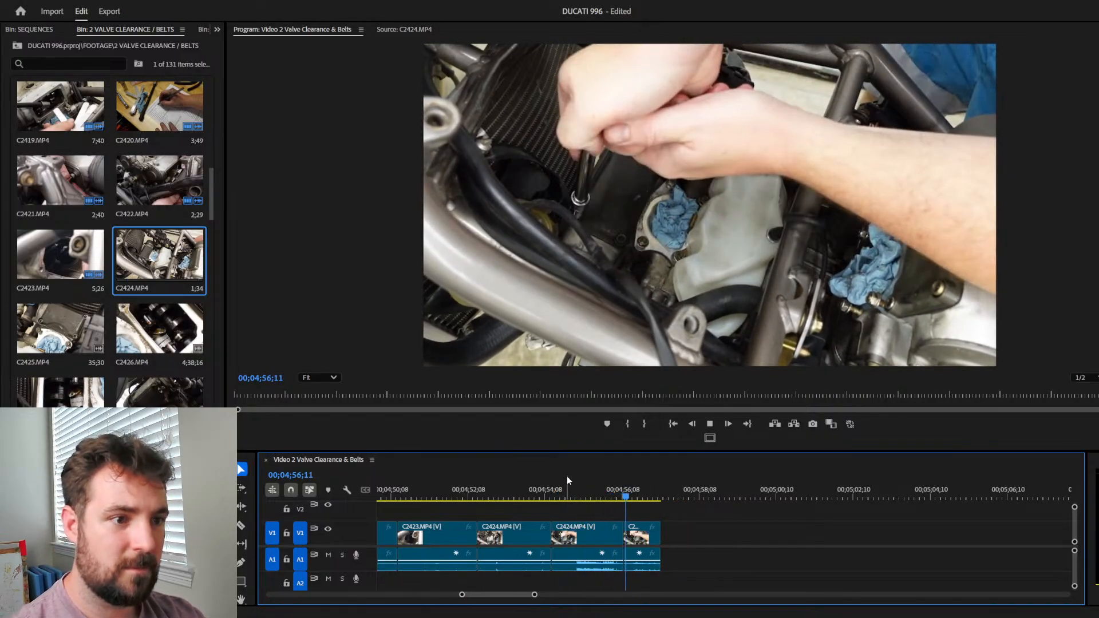
pyautogui.press('space')
pyautogui.press('space')
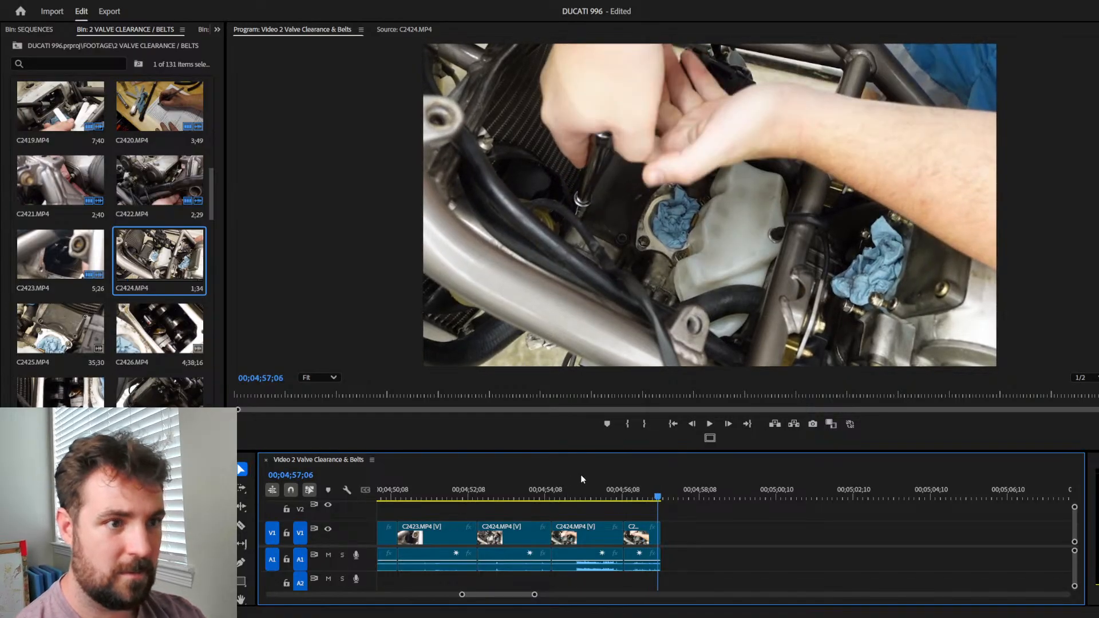
# Step: Mark a C2424 start point at 12;14;53;23 and play the footage from there
pyautogui.click(383, 31)
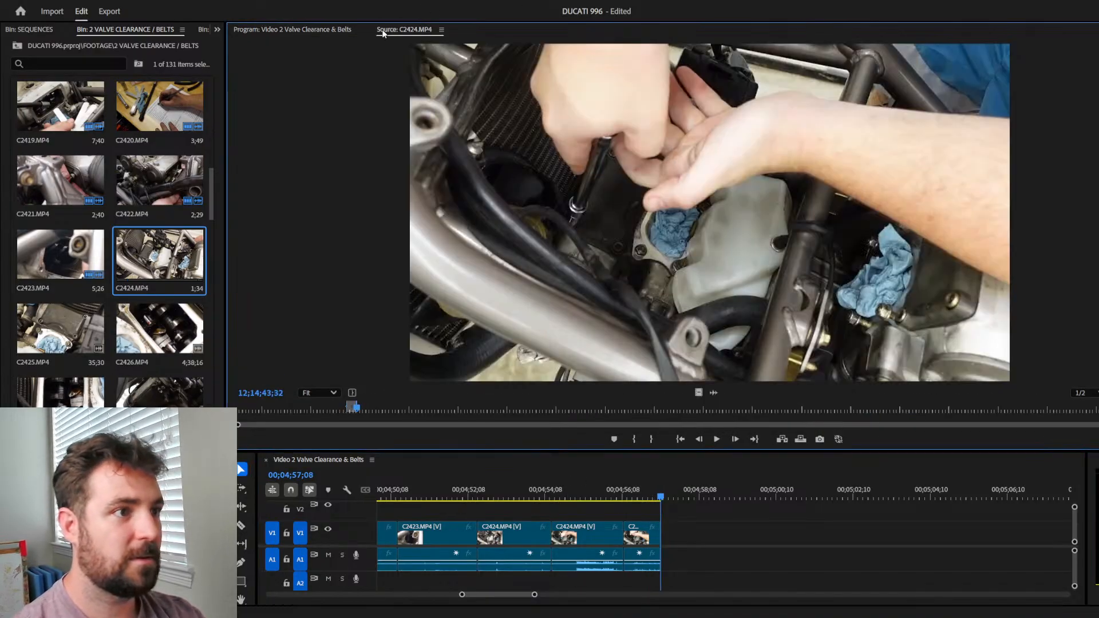
pyautogui.moveTo(356, 411); pyautogui.dragTo(417, 406)
pyautogui.press('i')
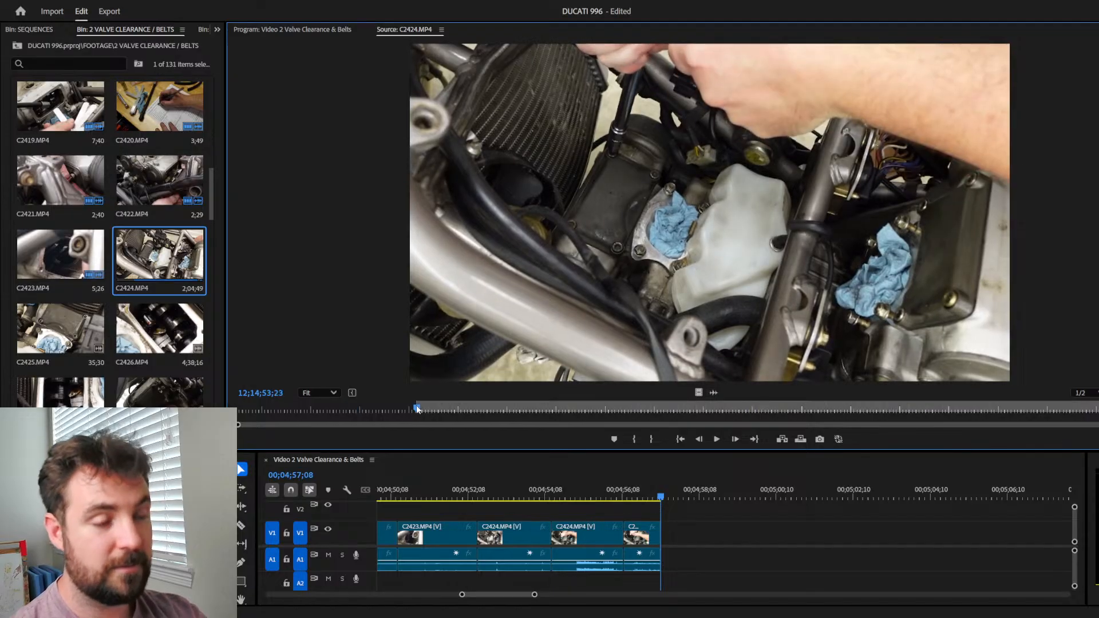
pyautogui.press('space')
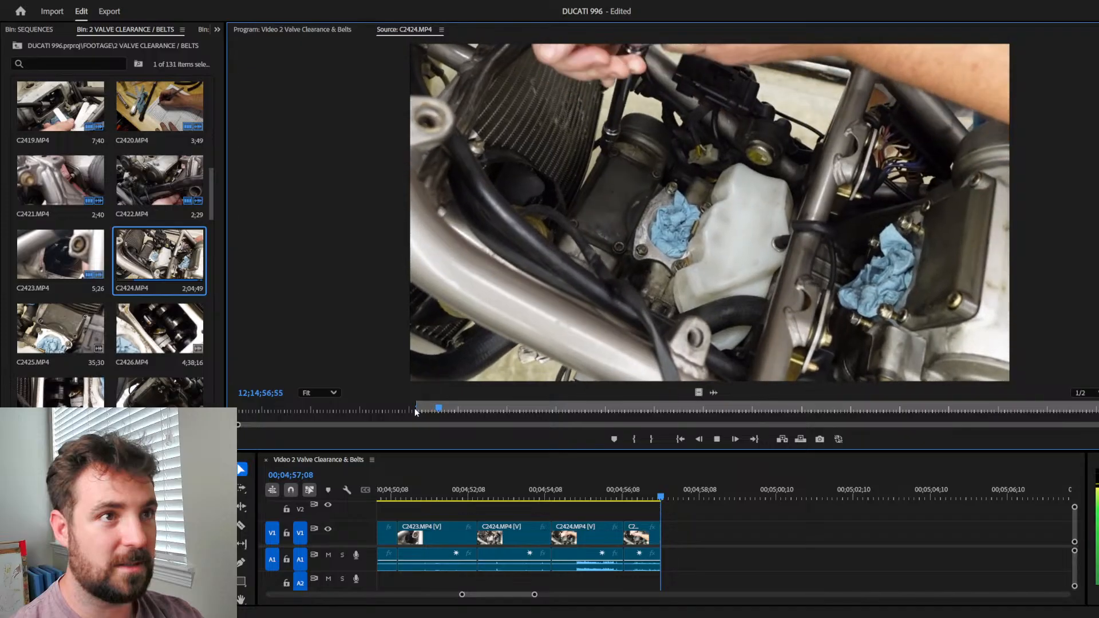
pyautogui.press('space')
pyautogui.moveTo(442, 413); pyautogui.dragTo(435, 412)
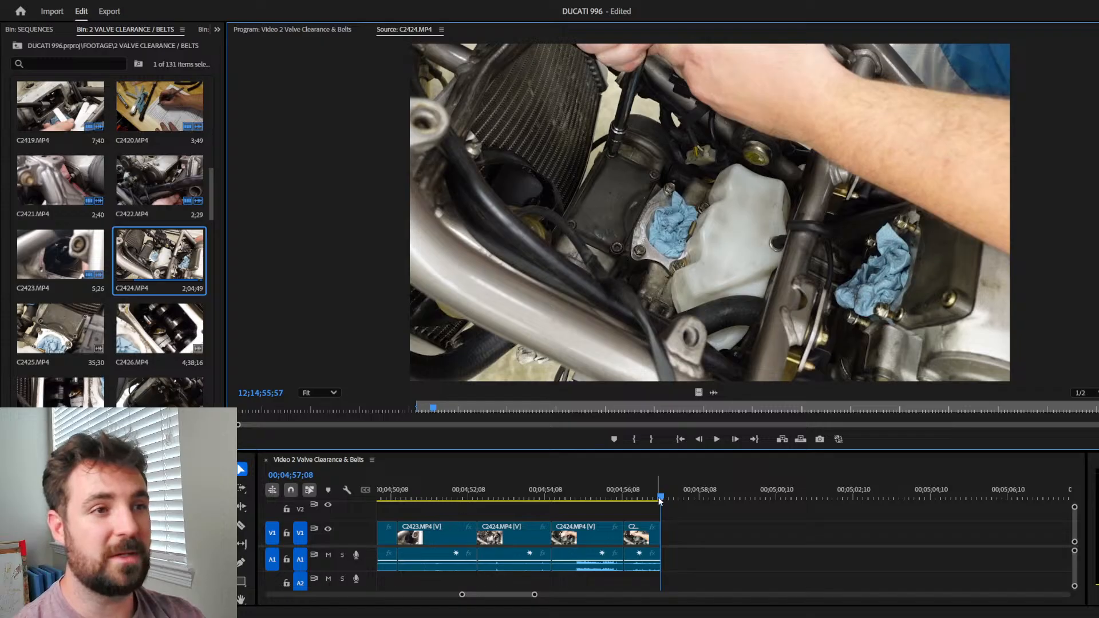
# Step: Look over the whole sequence on the timeline and return to the last clips at its end
pyautogui.moveTo(659, 501); pyautogui.dragTo(647, 500)
pyautogui.press('Home')
pyautogui.press('\\')
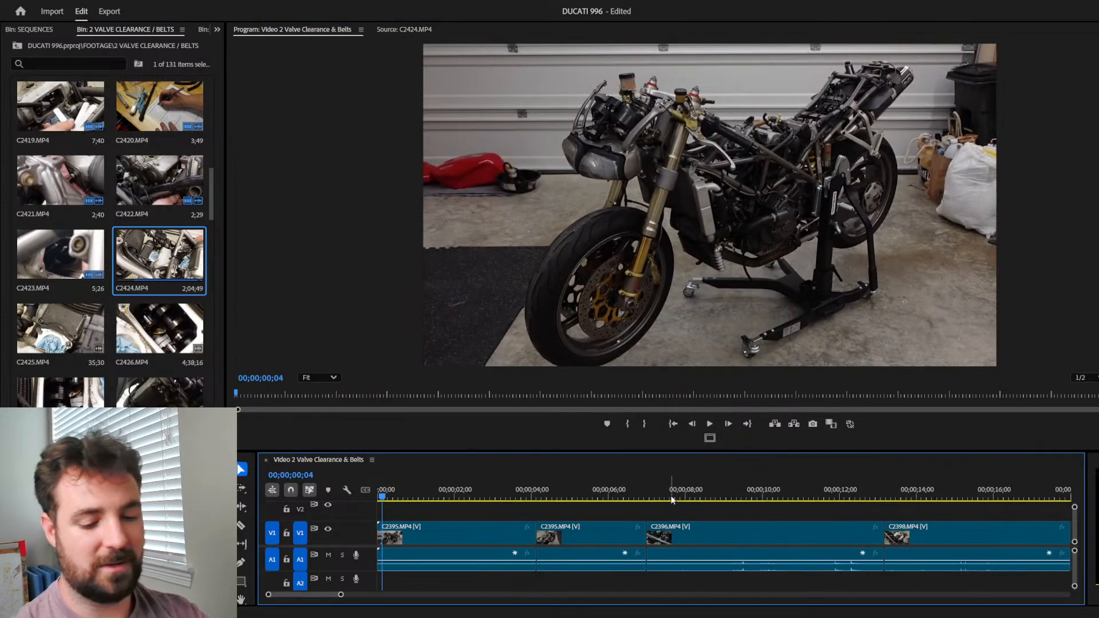
pyautogui.press('-')
pyautogui.press('-')
pyautogui.press('-')
pyautogui.moveTo(628, 491); pyautogui.dragTo(608, 490)
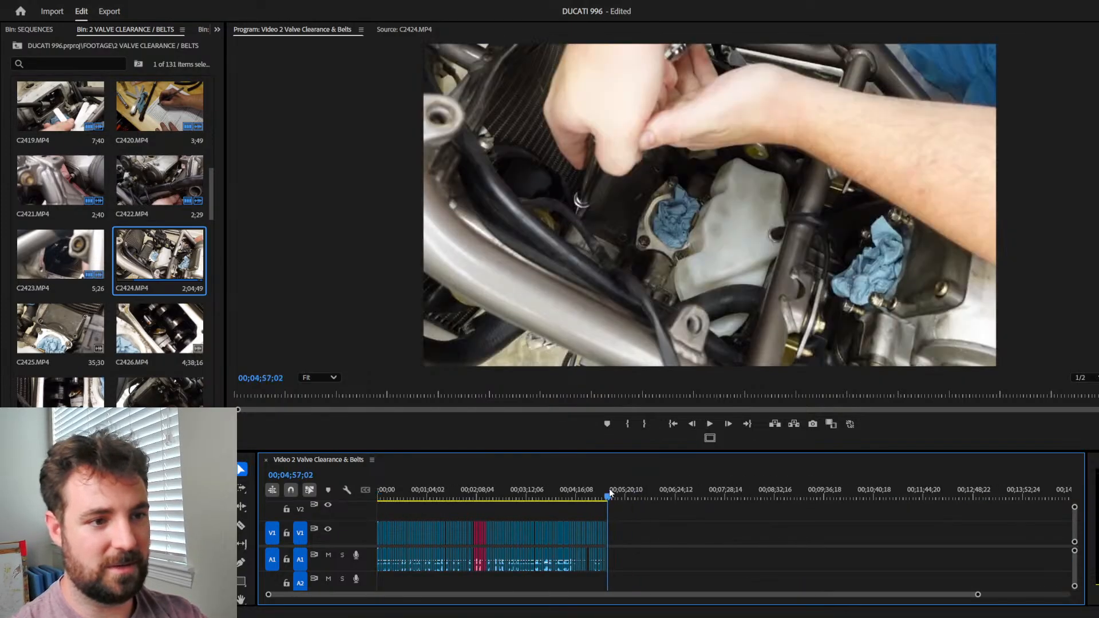
pyautogui.press('=')
pyautogui.press('=')
pyautogui.press('=')
pyautogui.press('=')
pyautogui.press('=')
pyautogui.press('=')
pyautogui.press('=')
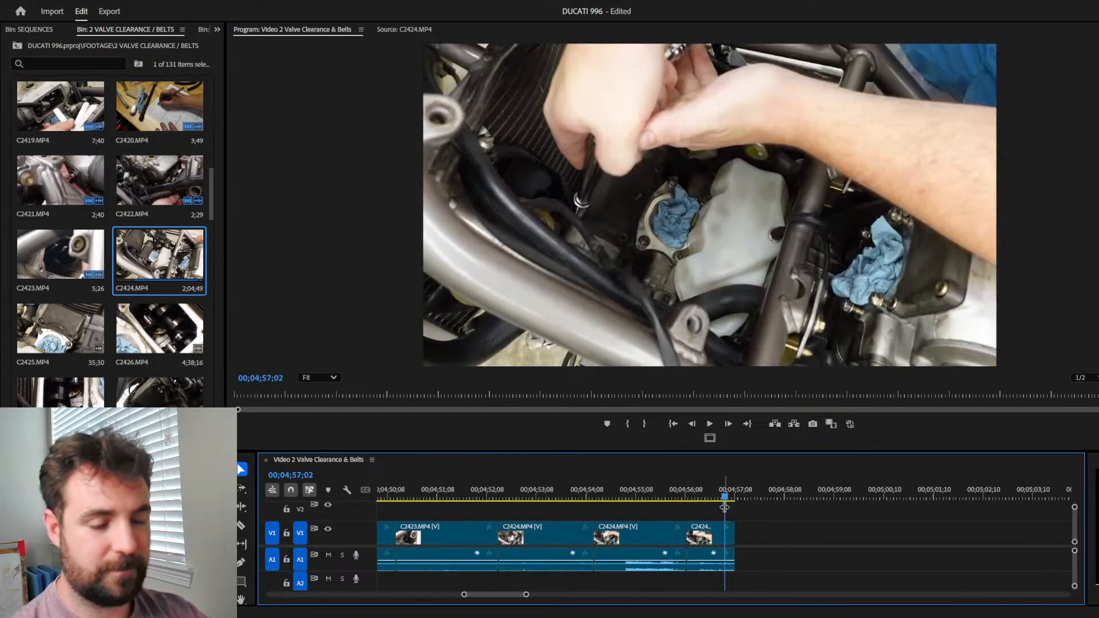
pyautogui.press('End')
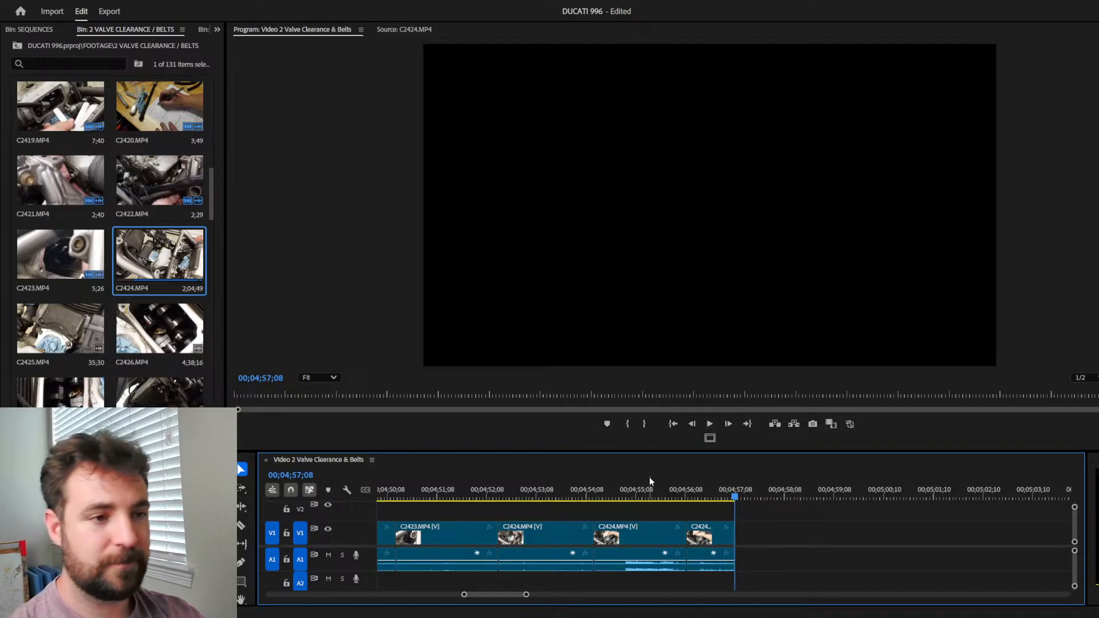
# Step: Mark a C2424 excerpt from 12;14;55;57 to 12;14;57;33, append it to the sequence and play the end
pyautogui.click(423, 30)
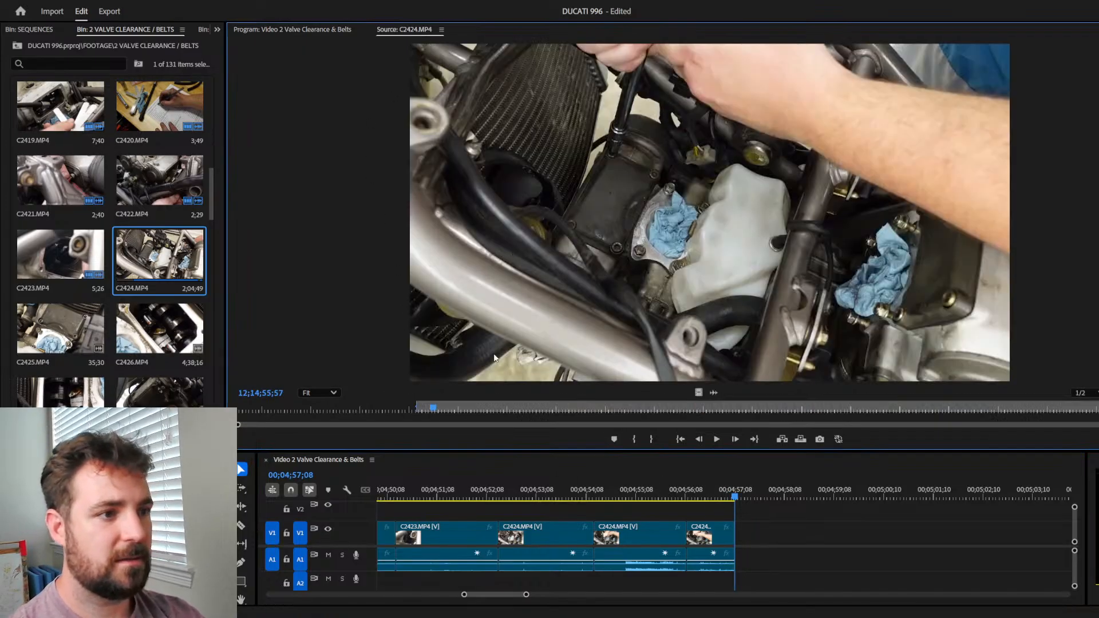
pyautogui.moveTo(432, 408)
pyautogui.mouseDown()
pyautogui.moveTo(415, 412)
pyautogui.moveTo(445, 412)
pyautogui.moveTo(364, 411)
pyautogui.moveTo(431, 399)
pyautogui.mouseUp()
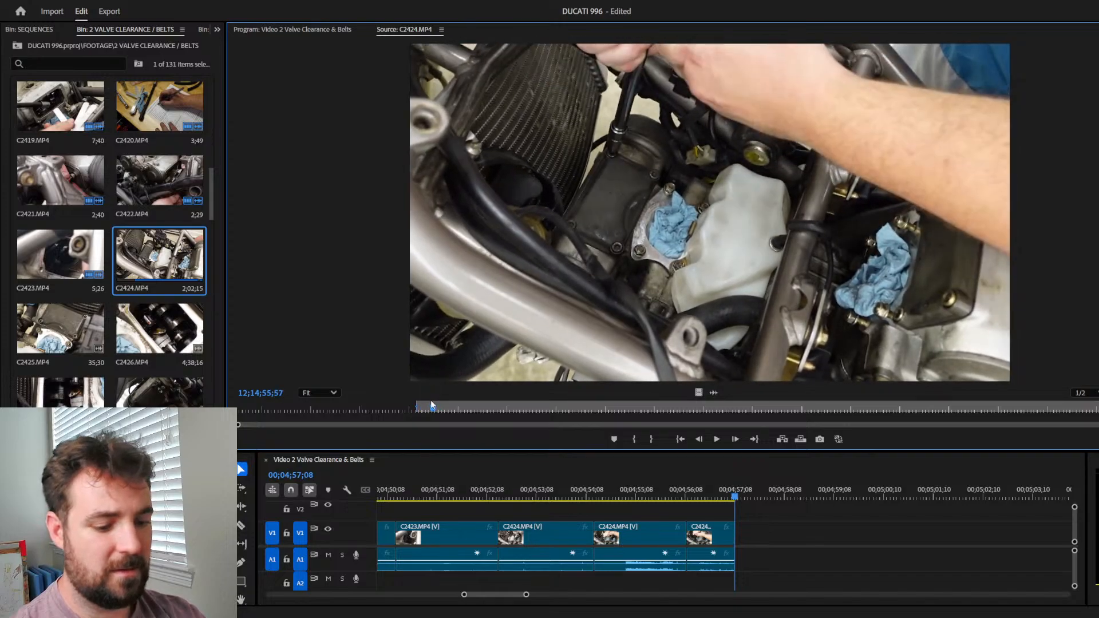
pyautogui.press('space')
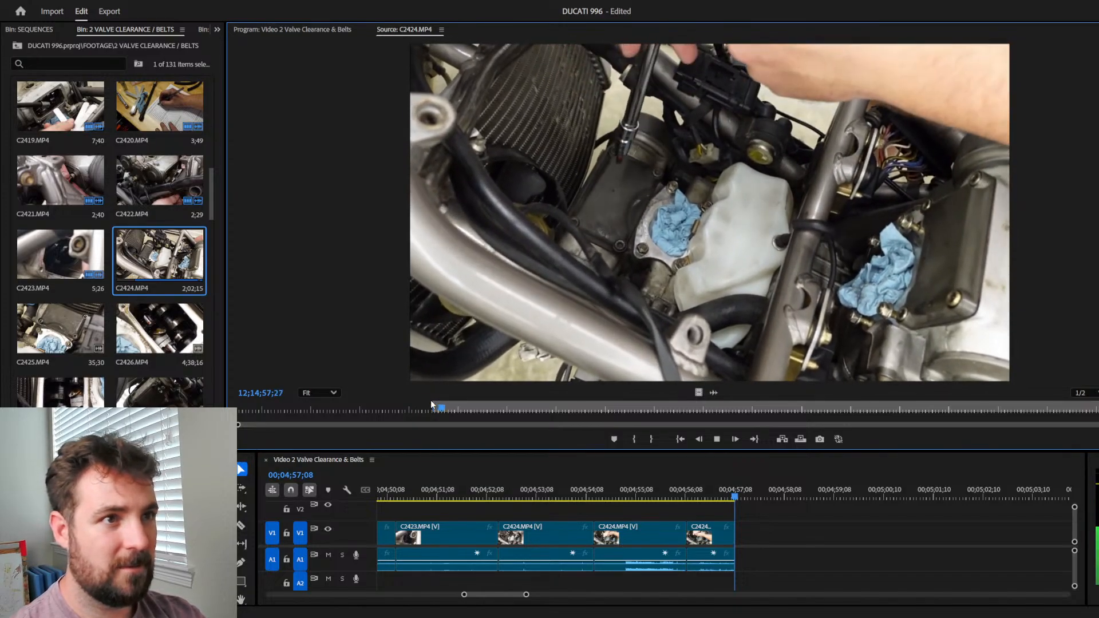
pyautogui.press('space')
pyautogui.press('o')
pyautogui.press('.')
pyautogui.click(693, 492)
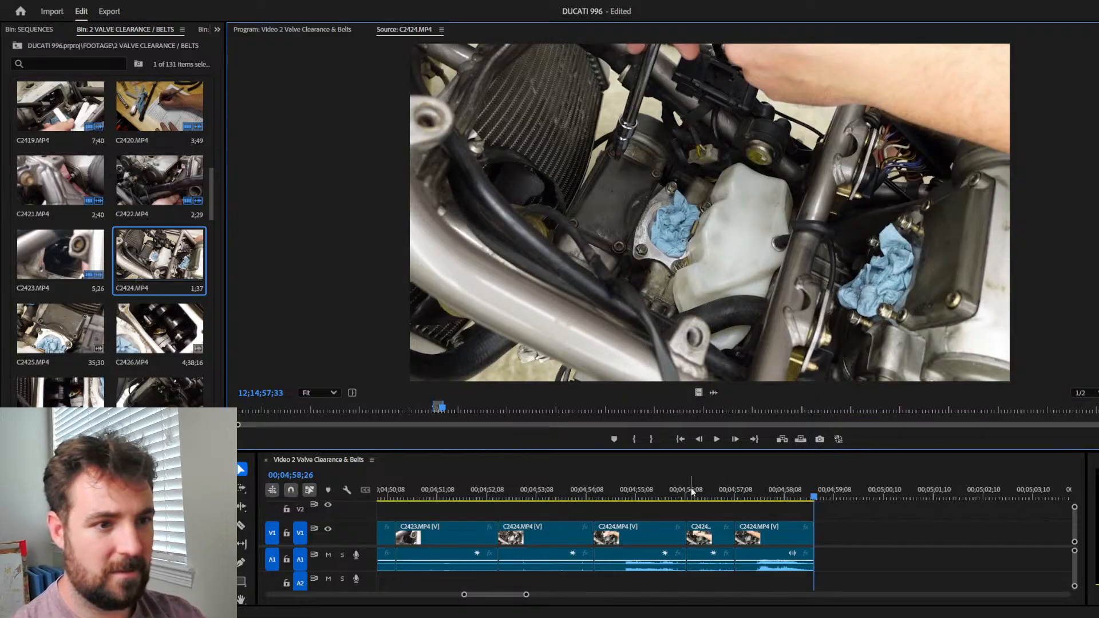
pyautogui.press('space')
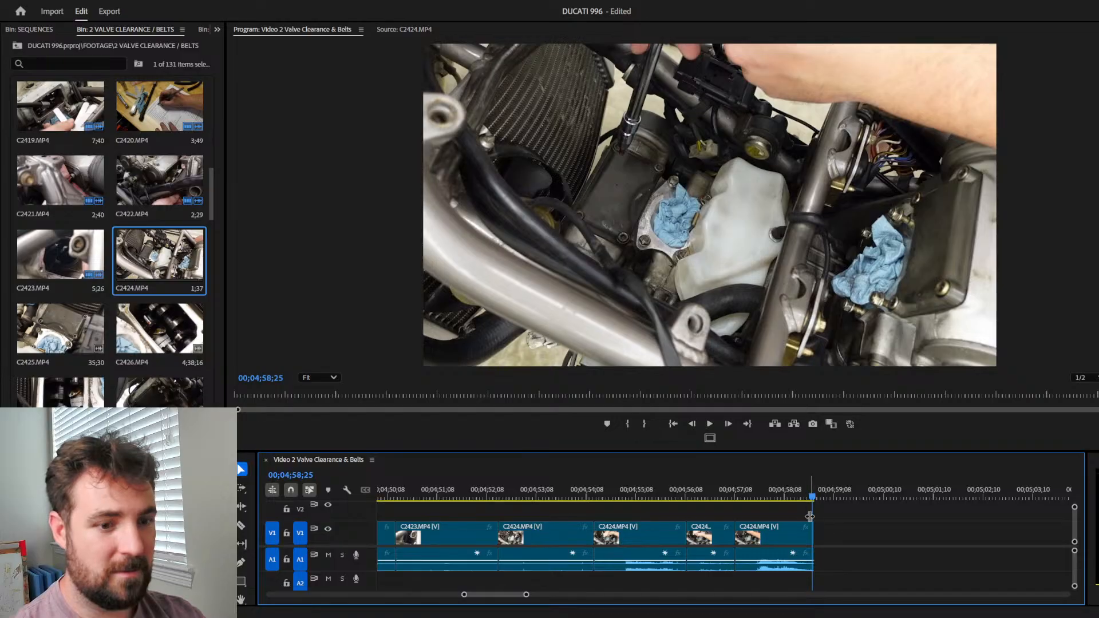
pyautogui.press('Right')
# Step: Mark a C2424 excerpt from 12;15;50;14 to 12;15;52;36 and append it to the sequence
pyautogui.click(404, 29)
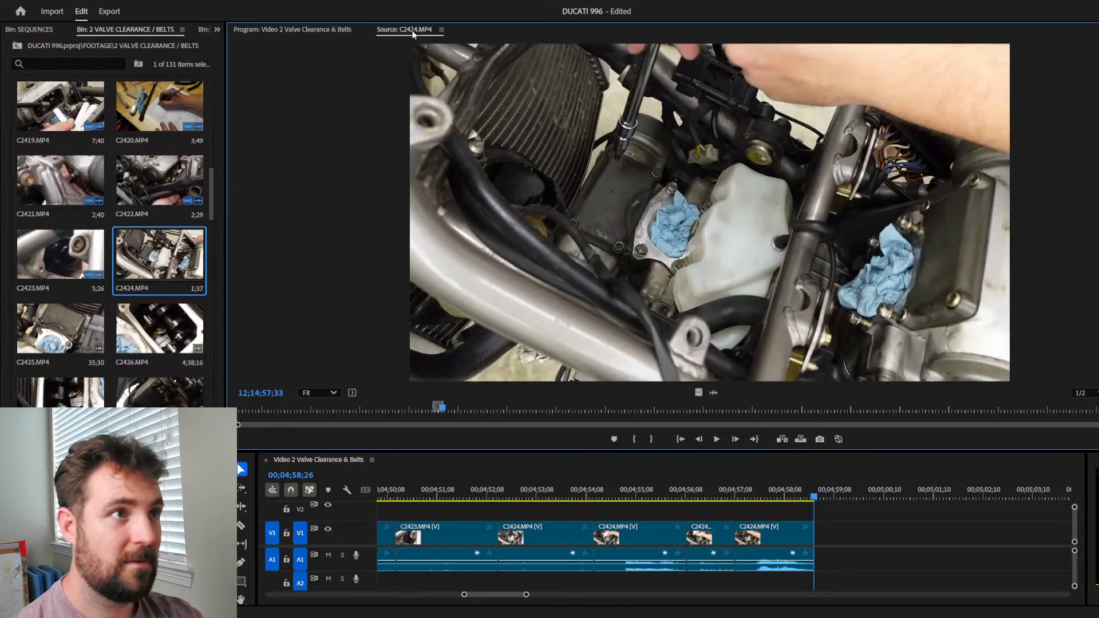
pyautogui.moveTo(440, 415); pyautogui.dragTo(762, 395)
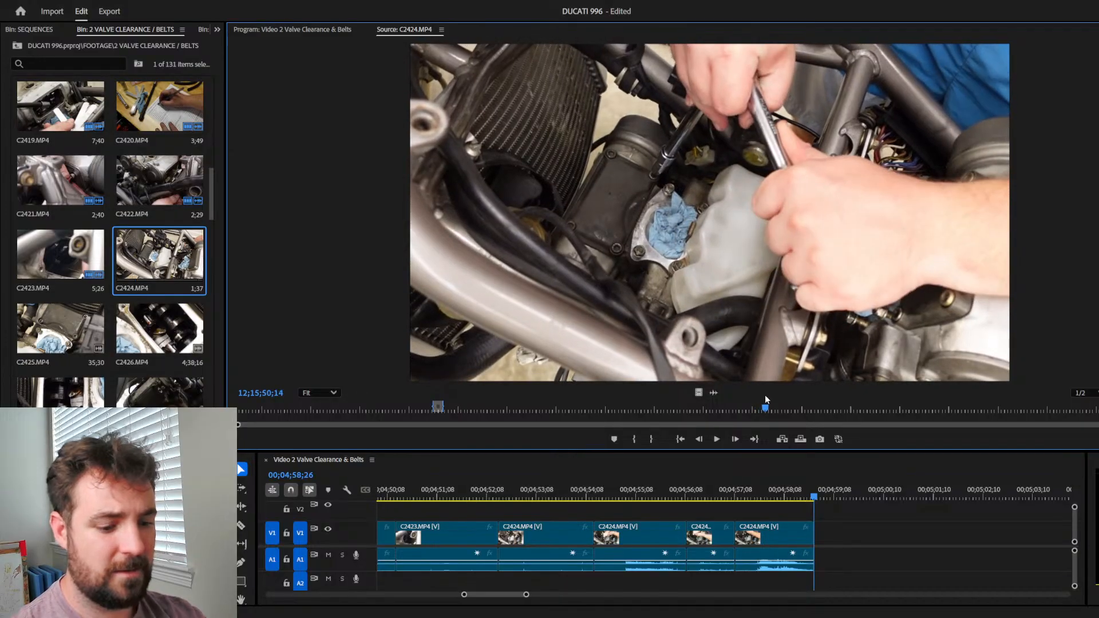
pyautogui.press('space')
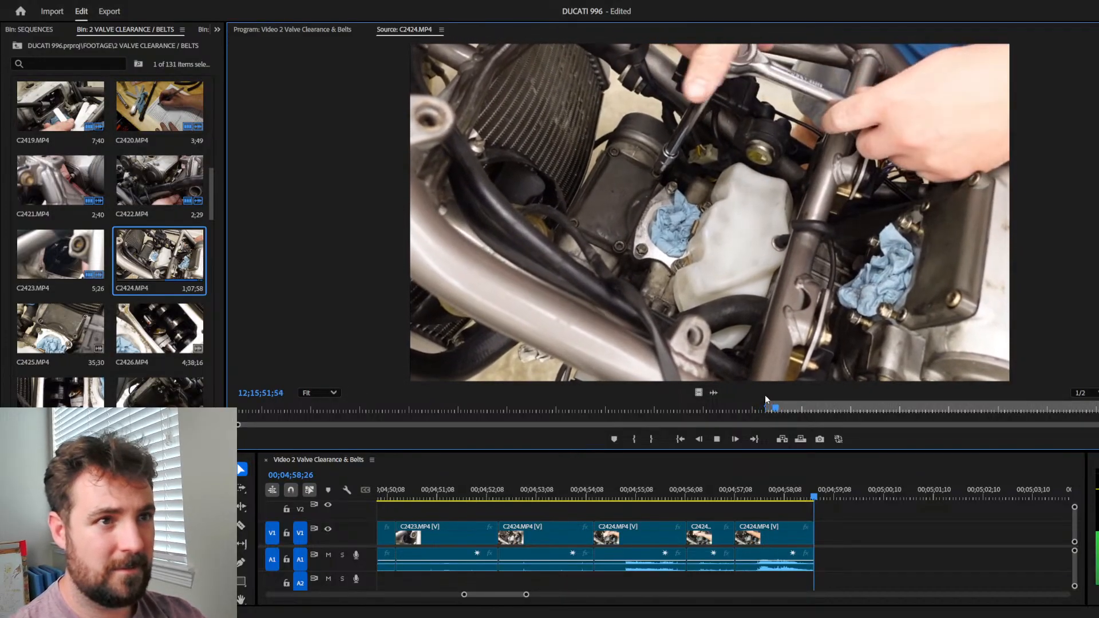
pyautogui.press('space')
pyautogui.press('o')
pyautogui.press('.')
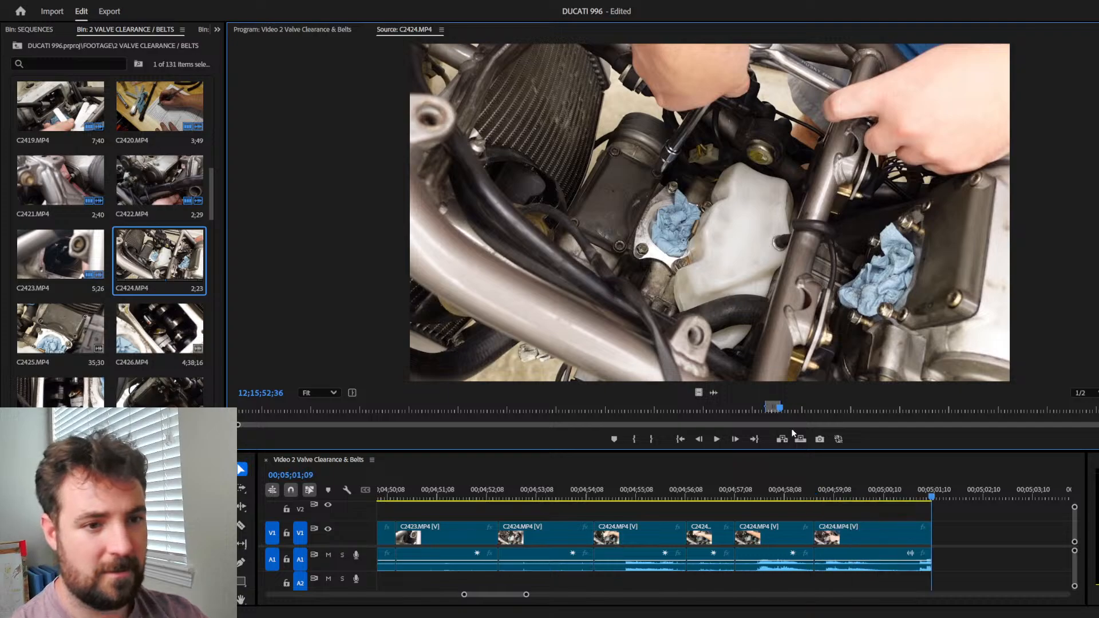
# Step: Play back the C2424 clips at the end of the sequence several times to judge their pacing
pyautogui.click(638, 489)
pyautogui.moveTo(639, 489); pyautogui.dragTo(571, 490)
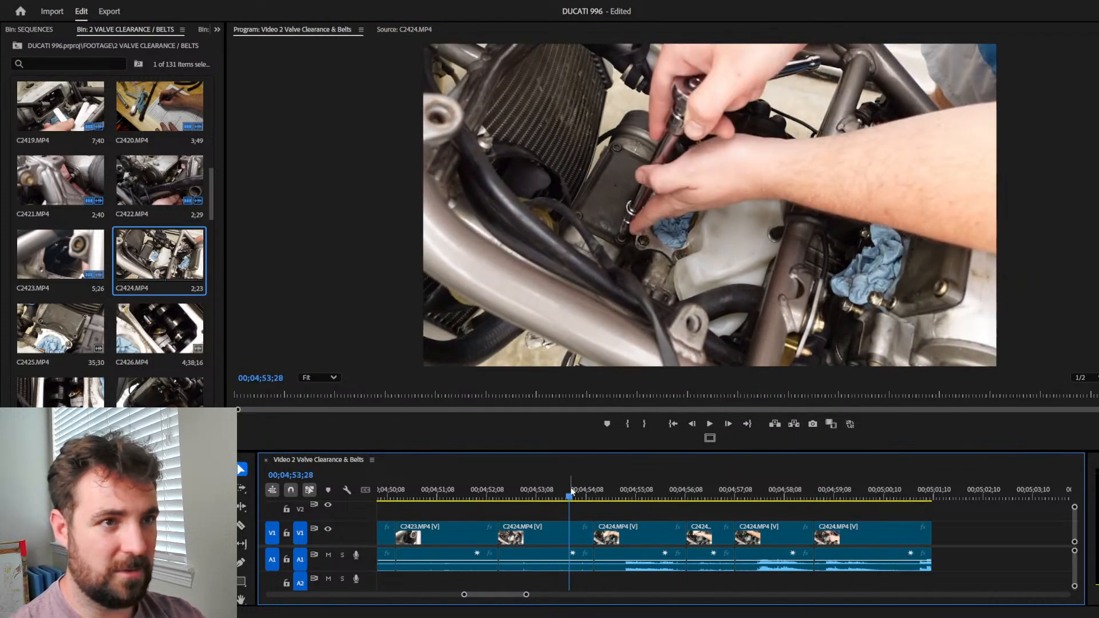
pyautogui.press('space')
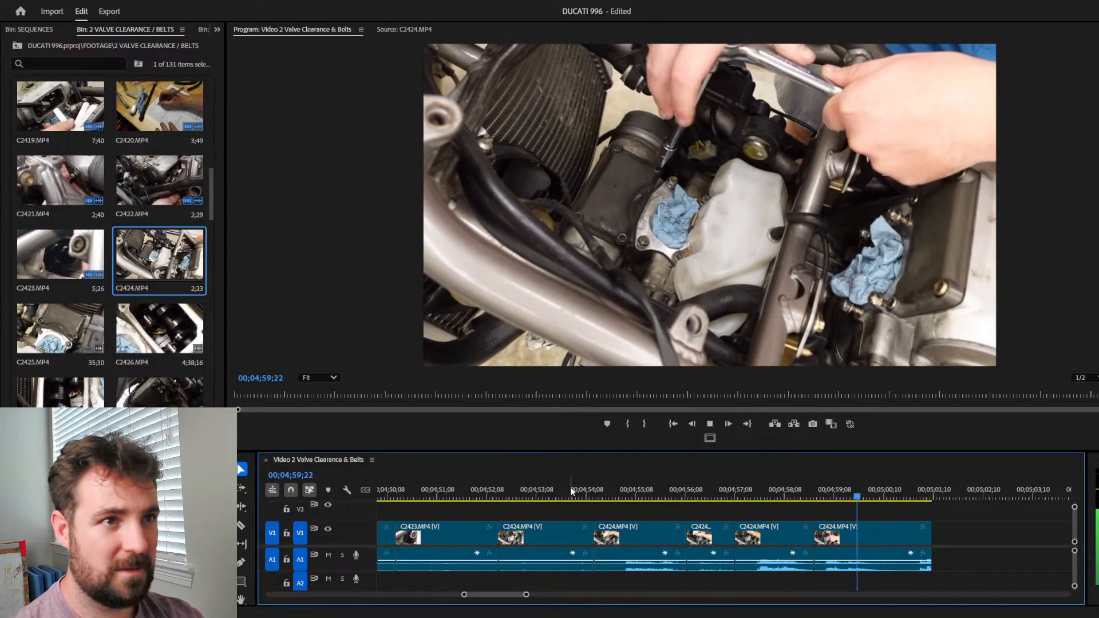
pyautogui.press('space')
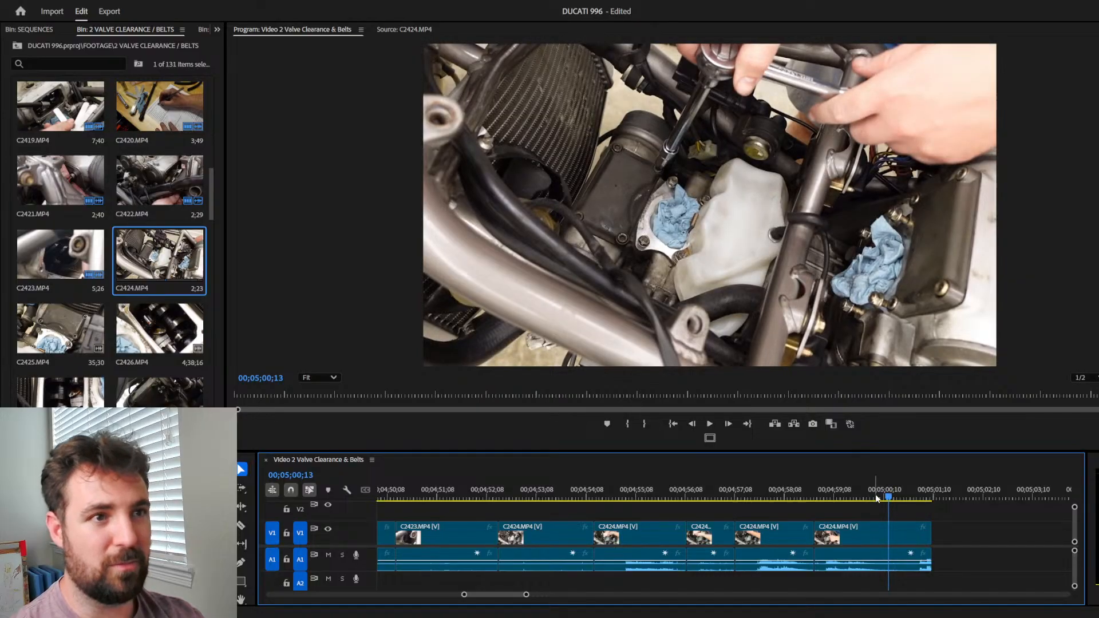
pyautogui.click(723, 507)
pyautogui.click(636, 507)
pyautogui.press('space')
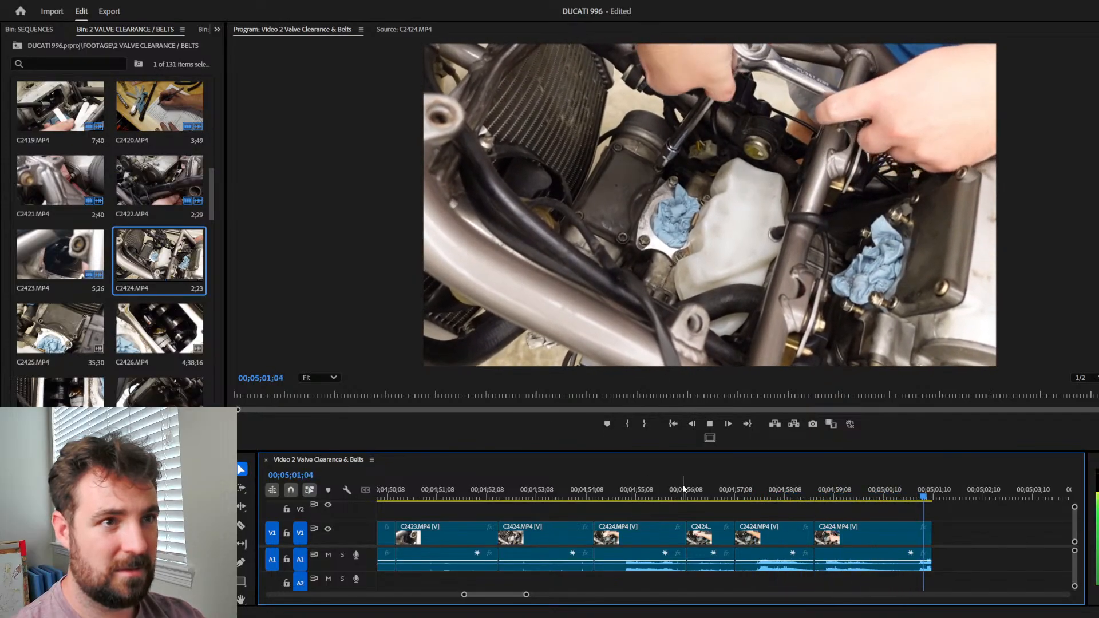
pyautogui.click(682, 486)
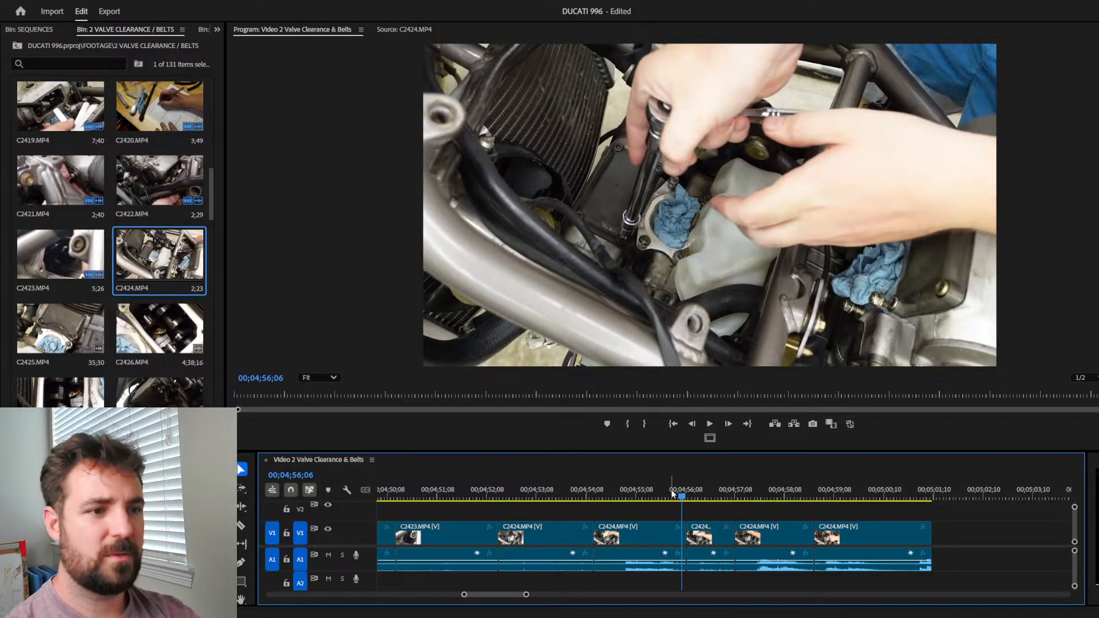
pyautogui.press('space')
pyautogui.click(619, 495)
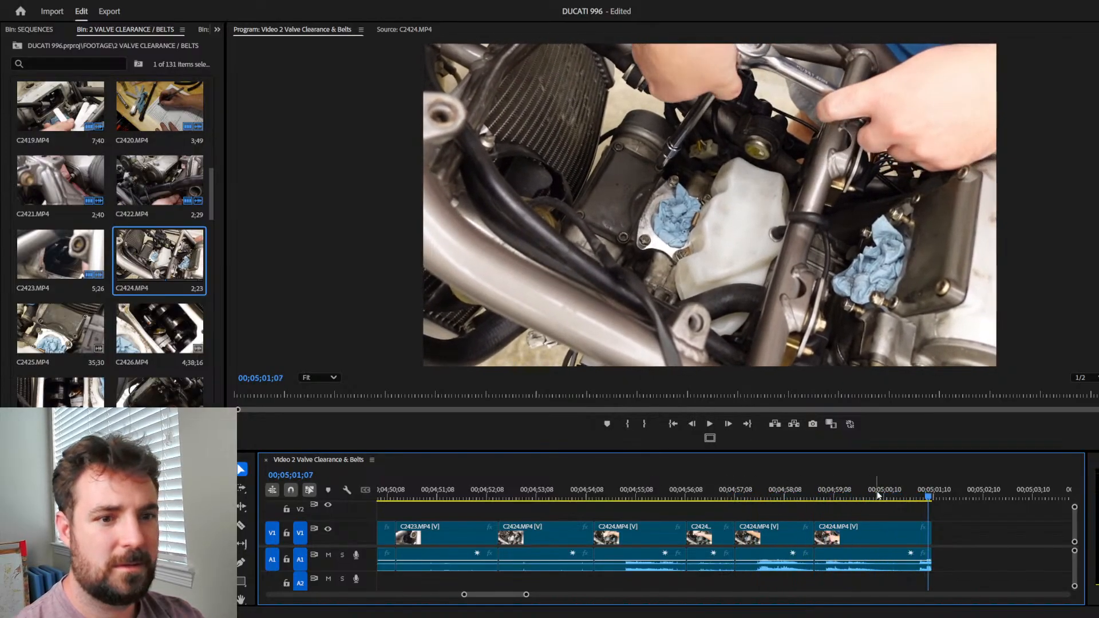
# Step: Trim the end of the last C2424 clip in the sequence back to 00;04;59;13
pyautogui.moveTo(930, 527); pyautogui.dragTo(873, 523)
pyautogui.moveTo(833, 480)
pyautogui.mouseDown()
pyautogui.moveTo(852, 476)
pyautogui.moveTo(822, 478)
pyautogui.moveTo(843, 479)
pyautogui.mouseUp()
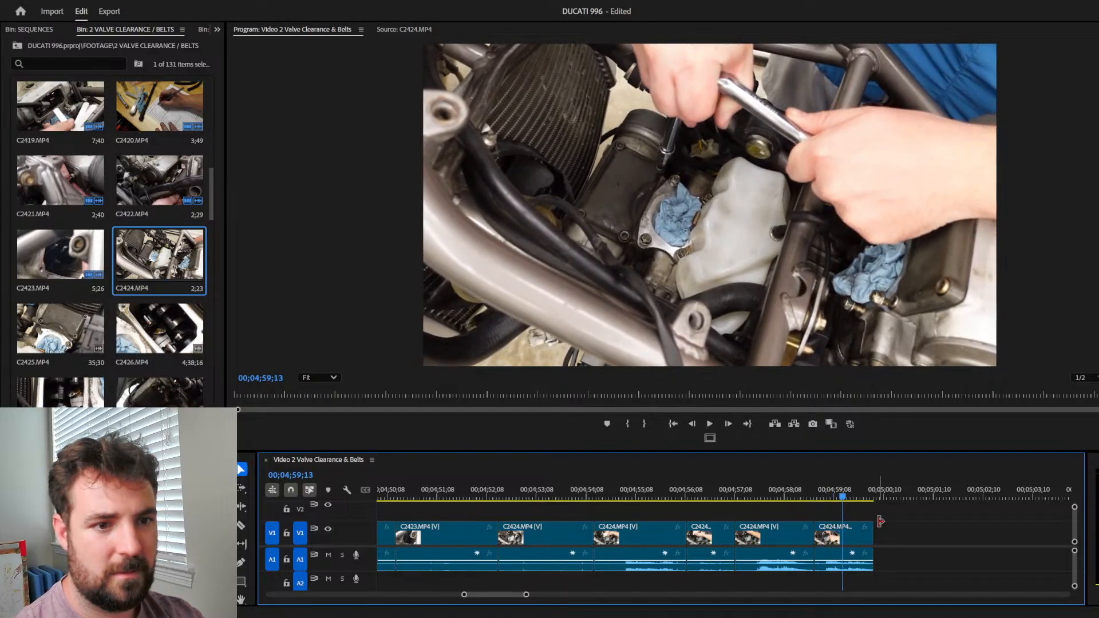
pyautogui.moveTo(873, 522); pyautogui.dragTo(841, 525)
# Step: Trim the end of the second-to-last C2424 clip back to 00;04;58;01 and close the gap after it
pyautogui.moveTo(763, 490); pyautogui.dragTo(773, 495)
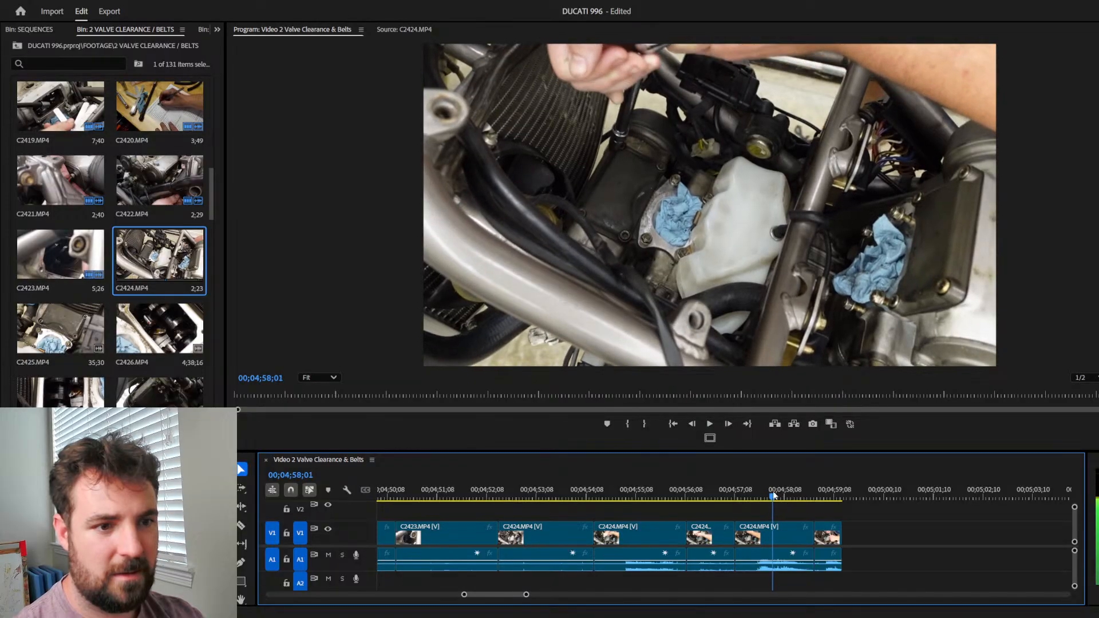
pyautogui.moveTo(808, 533); pyautogui.dragTo(768, 535)
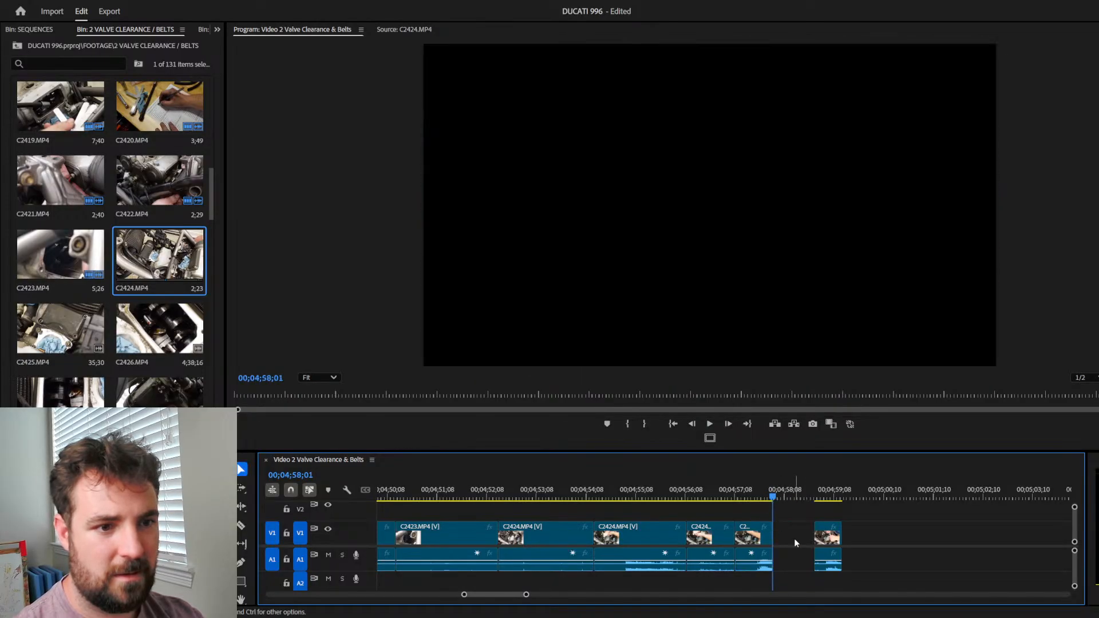
pyautogui.click(795, 543)
pyautogui.press('Delete')
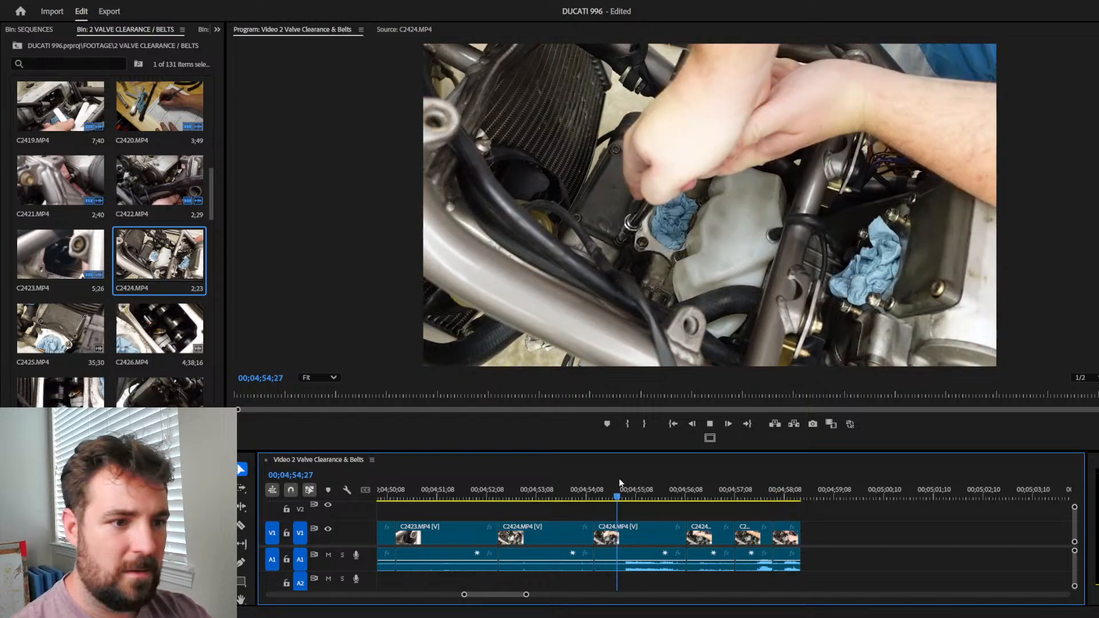
# Step: Trim the end of the second C2424 clip to 00;04;55;12, close the gap and play through to the sequence end
pyautogui.click(619, 479)
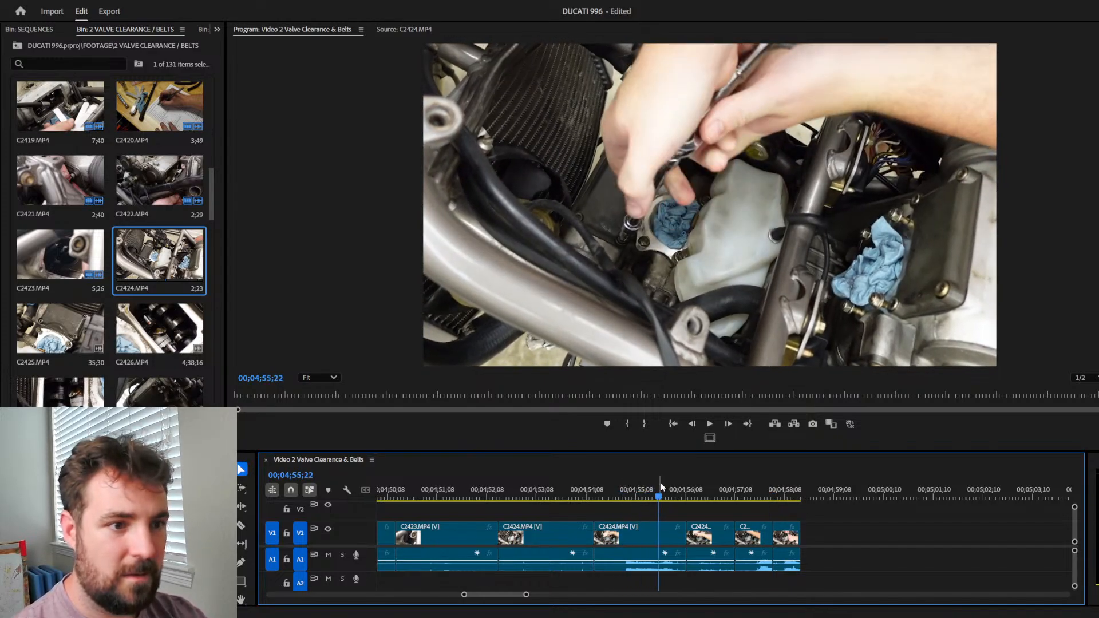
pyautogui.moveTo(660, 484); pyautogui.dragTo(640, 524)
pyautogui.press('Delete')
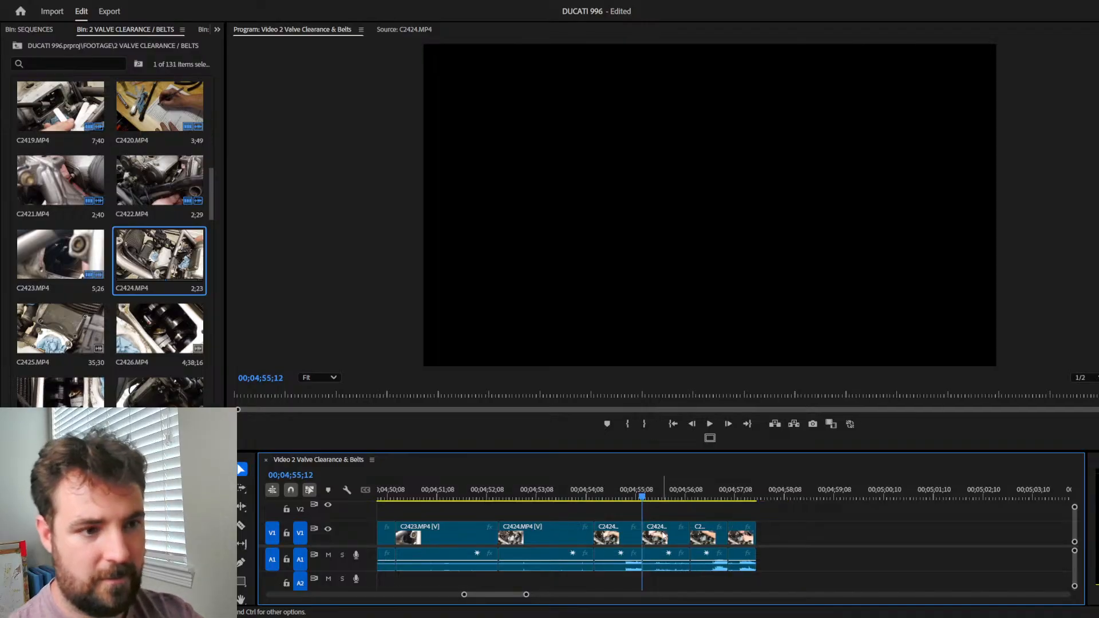
pyautogui.click(602, 487)
pyautogui.press('space')
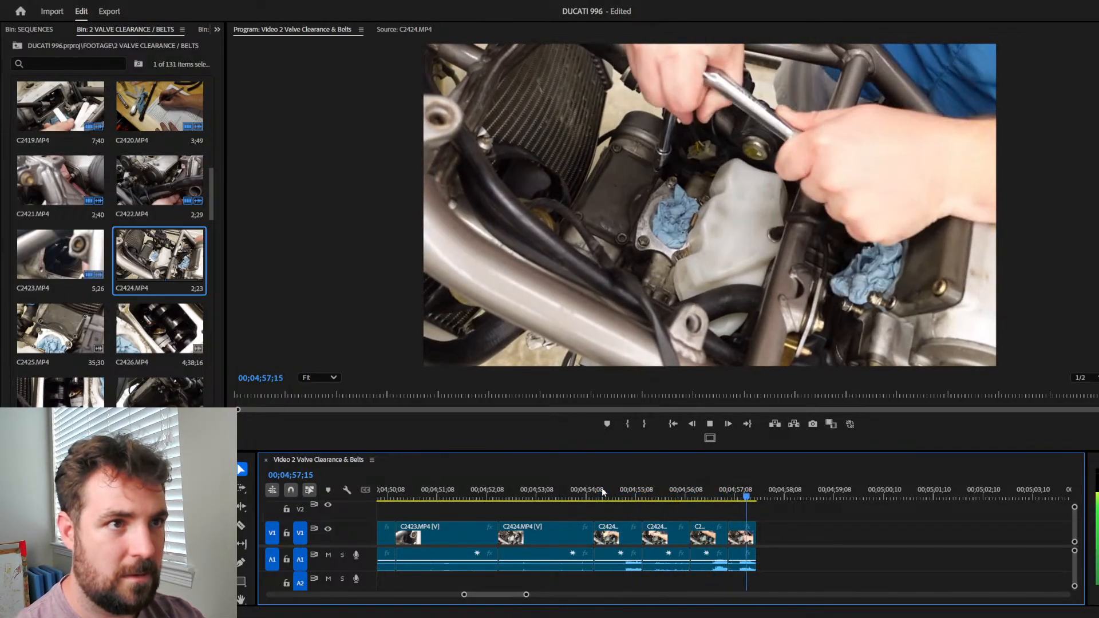
pyautogui.moveTo(638, 489); pyautogui.dragTo(757, 483)
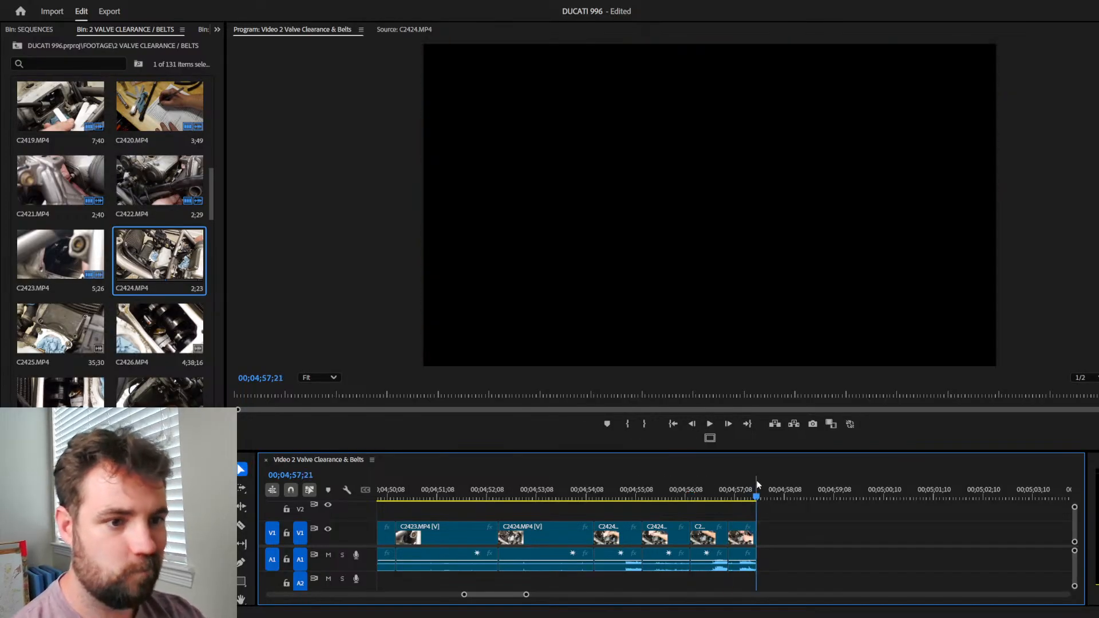
# Step: Mark a C2424 excerpt 1;51 long, ending at 12;16;21;46, and append it to the sequence
pyautogui.click(393, 29)
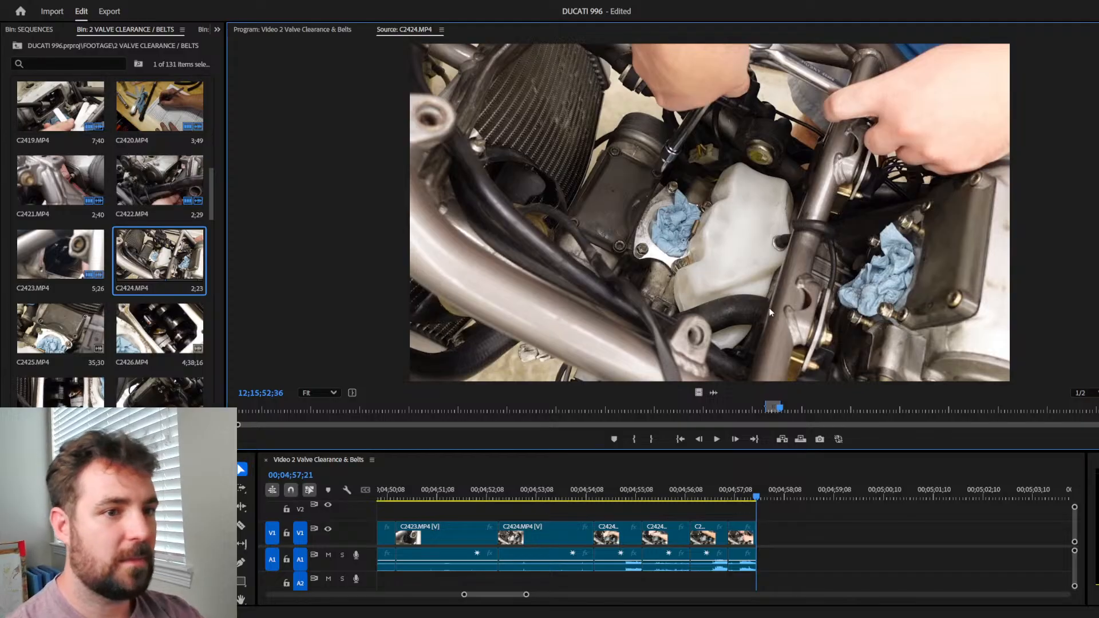
pyautogui.moveTo(786, 409); pyautogui.dragTo(949, 400)
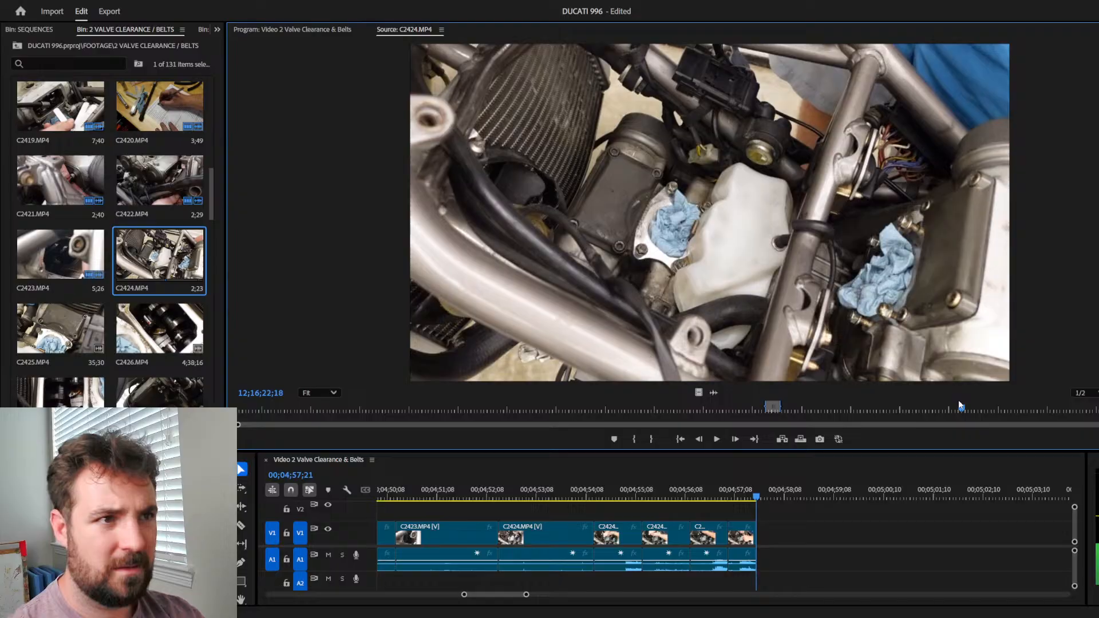
pyautogui.press('i')
pyautogui.press('space')
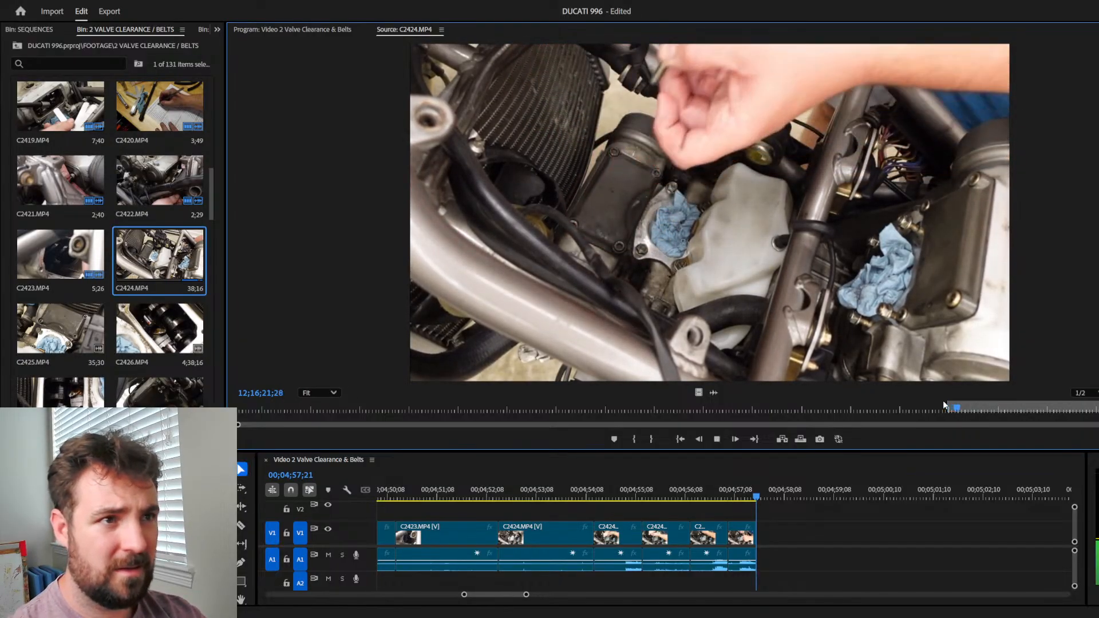
pyautogui.press('space')
pyautogui.press('o')
pyautogui.press('.')
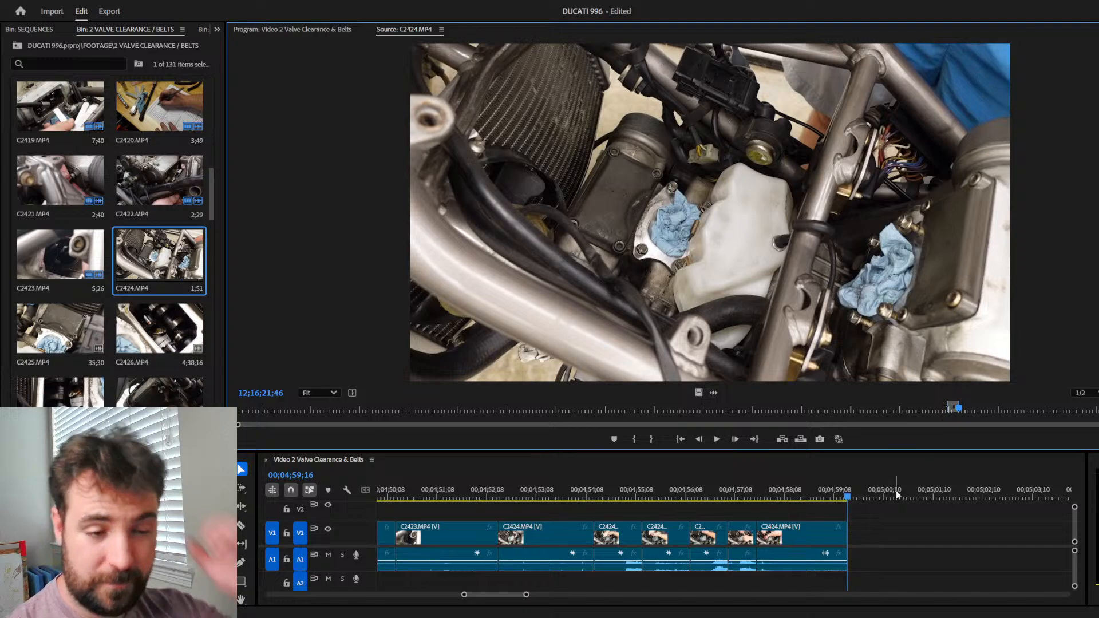
# Step: Lengthen the last C2424 clip in the sequence to about 4 seconds by ripple-extending its start
pyautogui.click(768, 485)
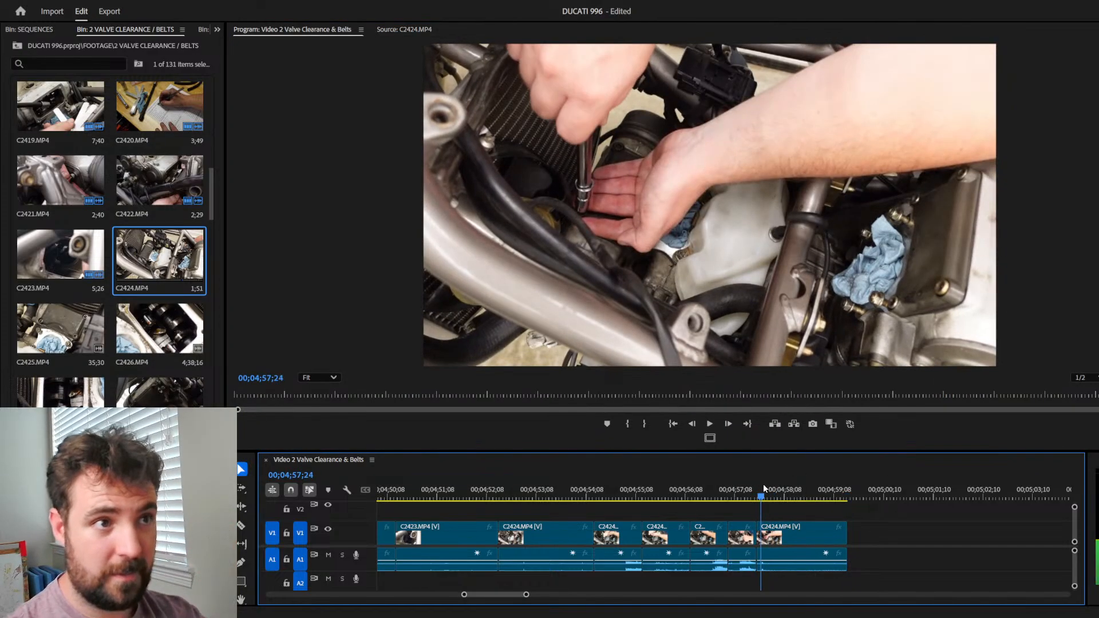
pyautogui.moveTo(770, 483)
pyautogui.mouseDown()
pyautogui.moveTo(790, 483)
pyautogui.moveTo(761, 484)
pyautogui.mouseUp()
pyautogui.moveTo(791, 539); pyautogui.dragTo(757, 524)
# Step: Split the last C2424 clip at 00;04;58;22 and 00;05;00;26, delete the middle section and close the gap
pyautogui.press('space')
pyautogui.press('space')
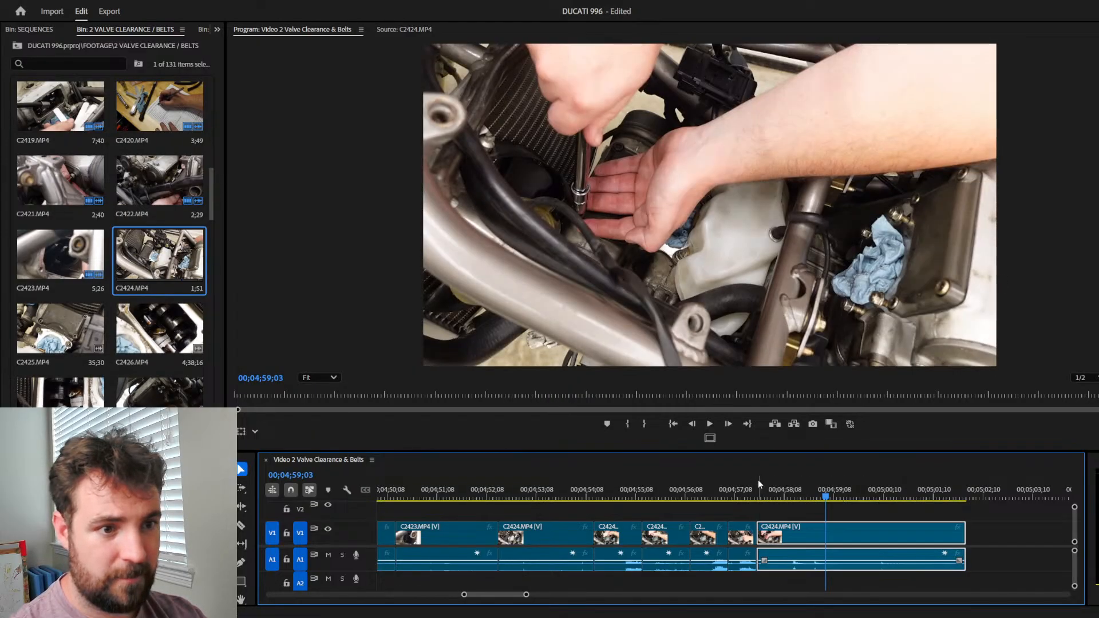
pyautogui.press('space')
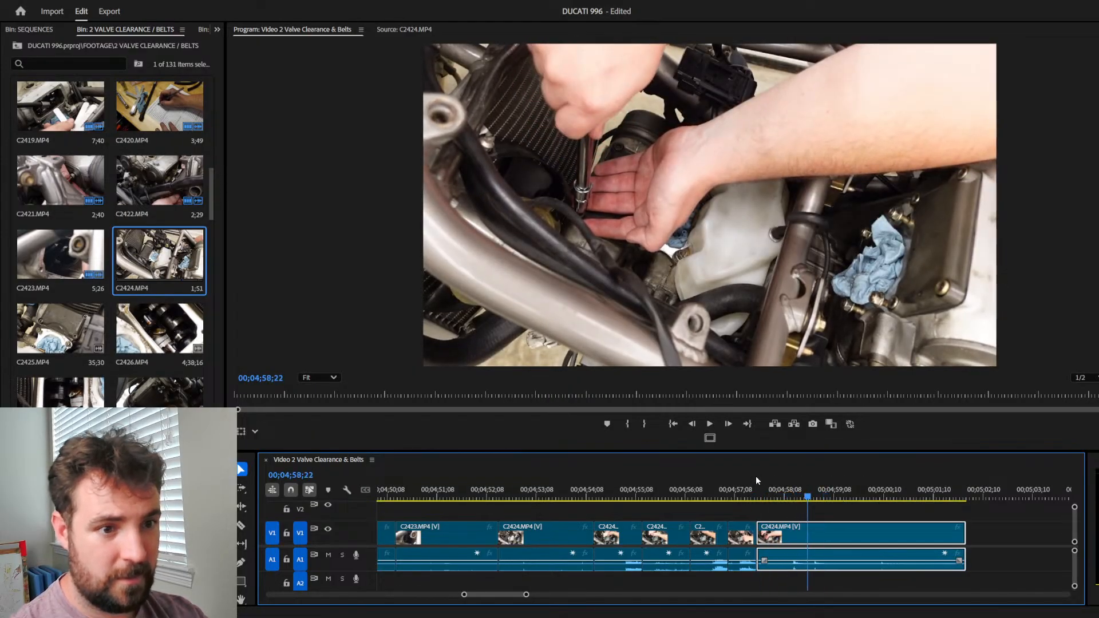
pyautogui.press('c')
pyautogui.click(807, 532)
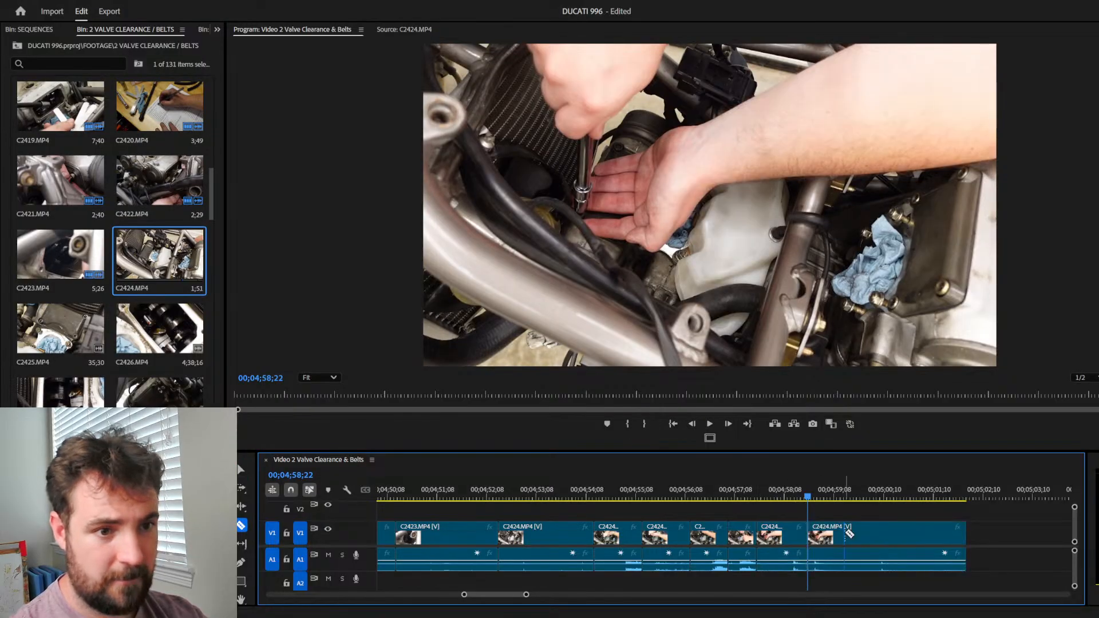
pyautogui.moveTo(803, 490); pyautogui.dragTo(910, 498)
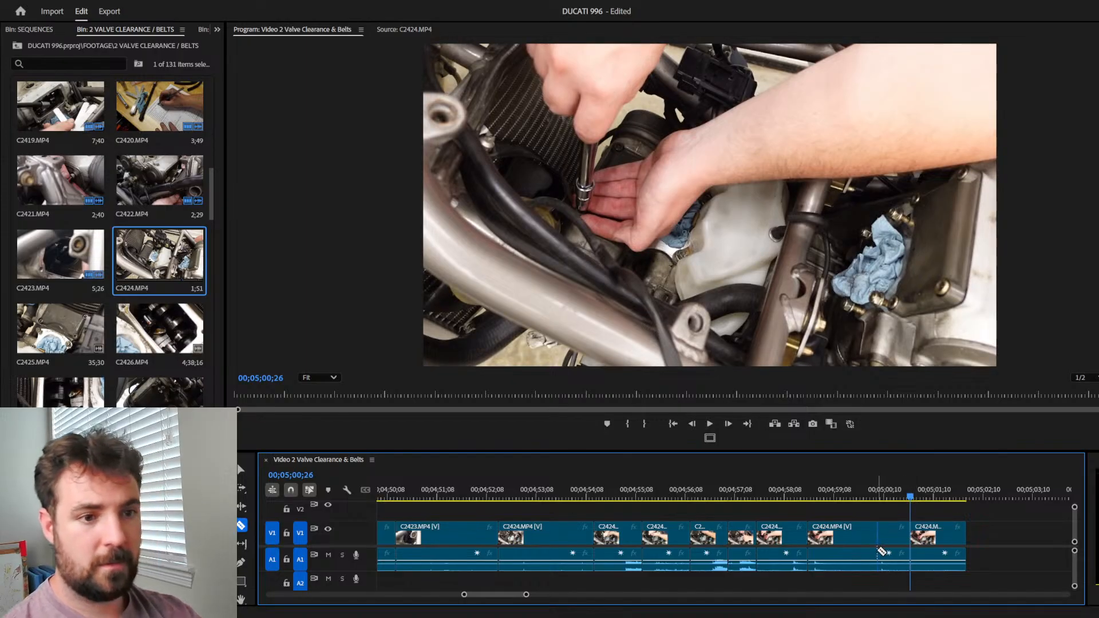
pyautogui.press('Delete')
pyautogui.click(859, 543)
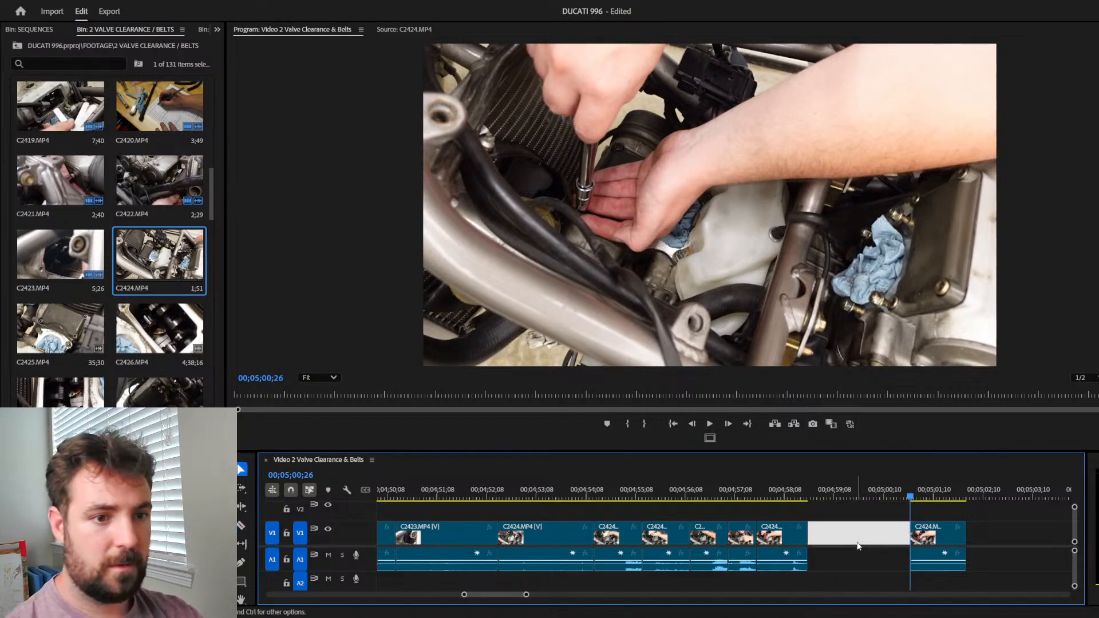
pyautogui.press('Delete')
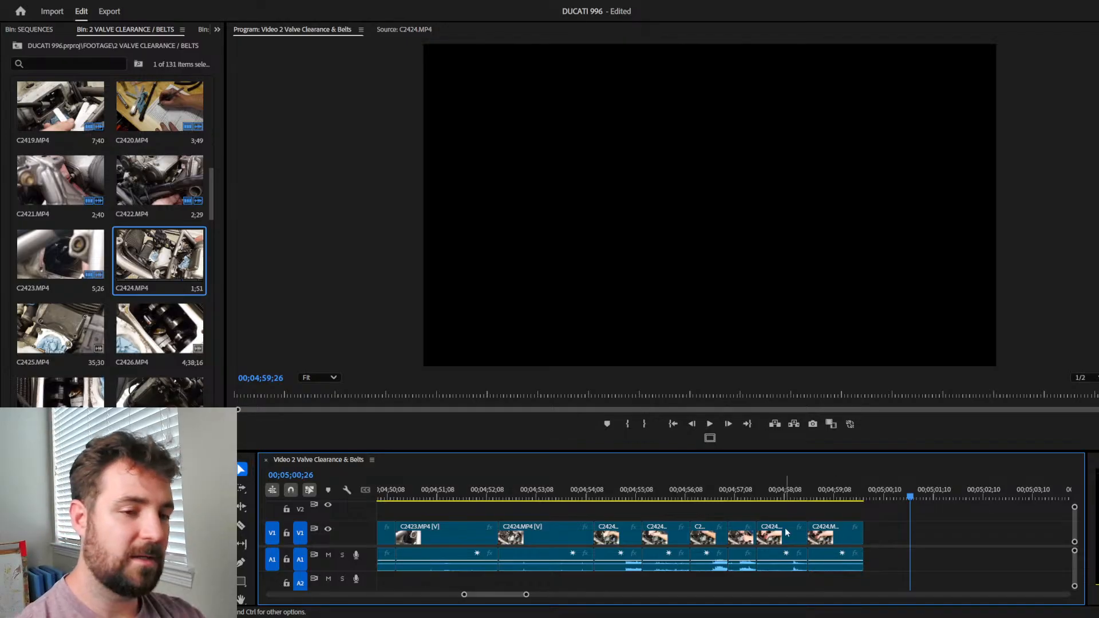
# Step: Play through the last two C2424 pieces and trim the end of the final one to 00;04;59;21
pyautogui.click(752, 497)
pyautogui.press('space')
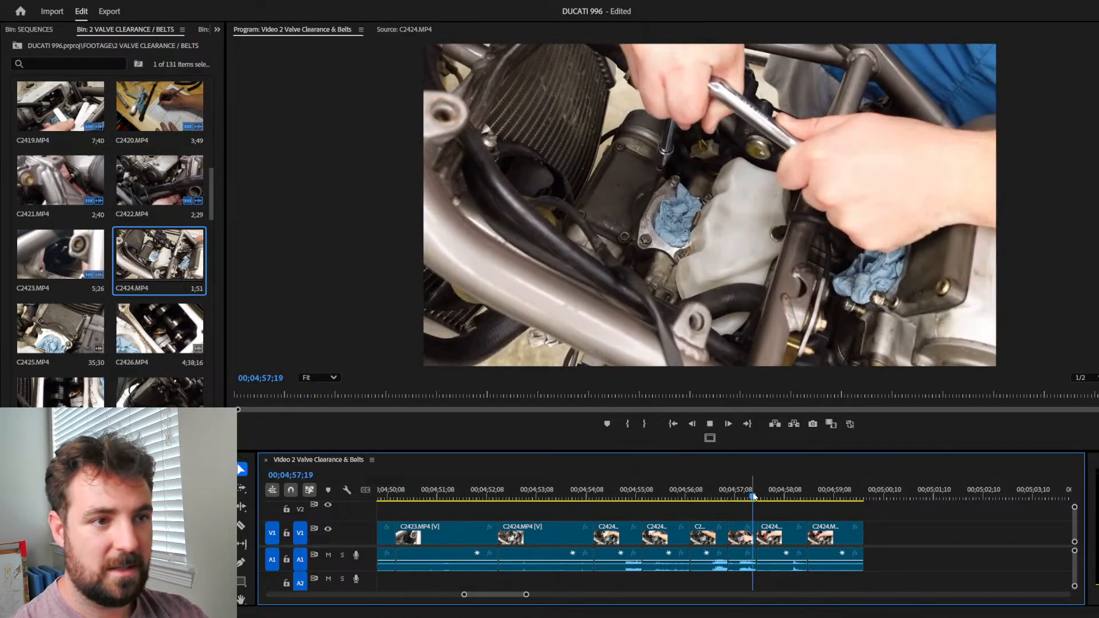
pyautogui.click(744, 496)
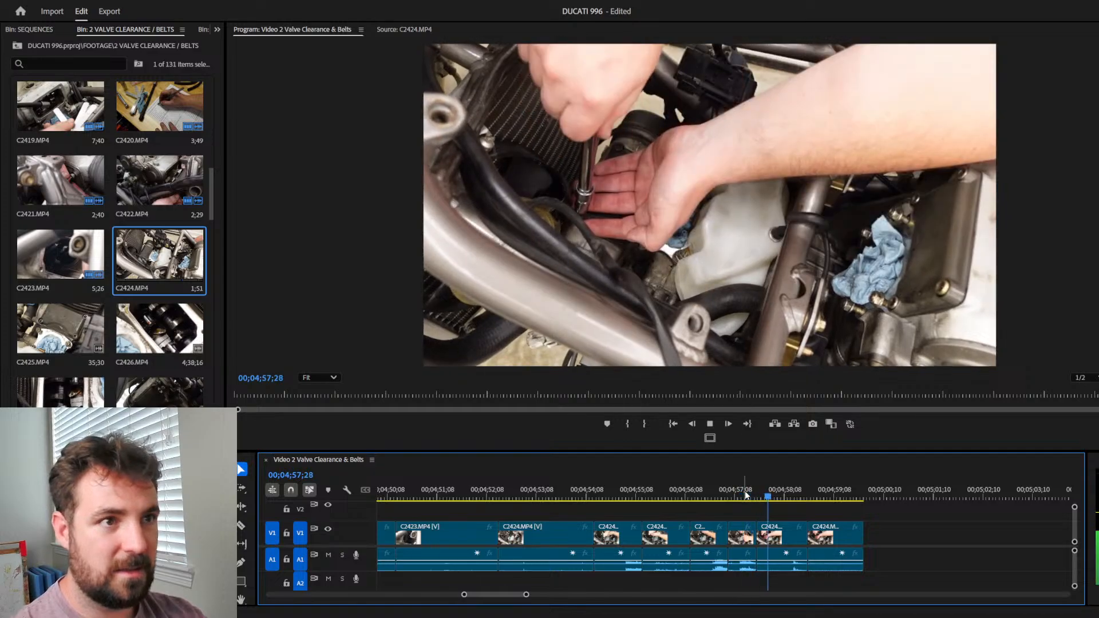
pyautogui.press('space')
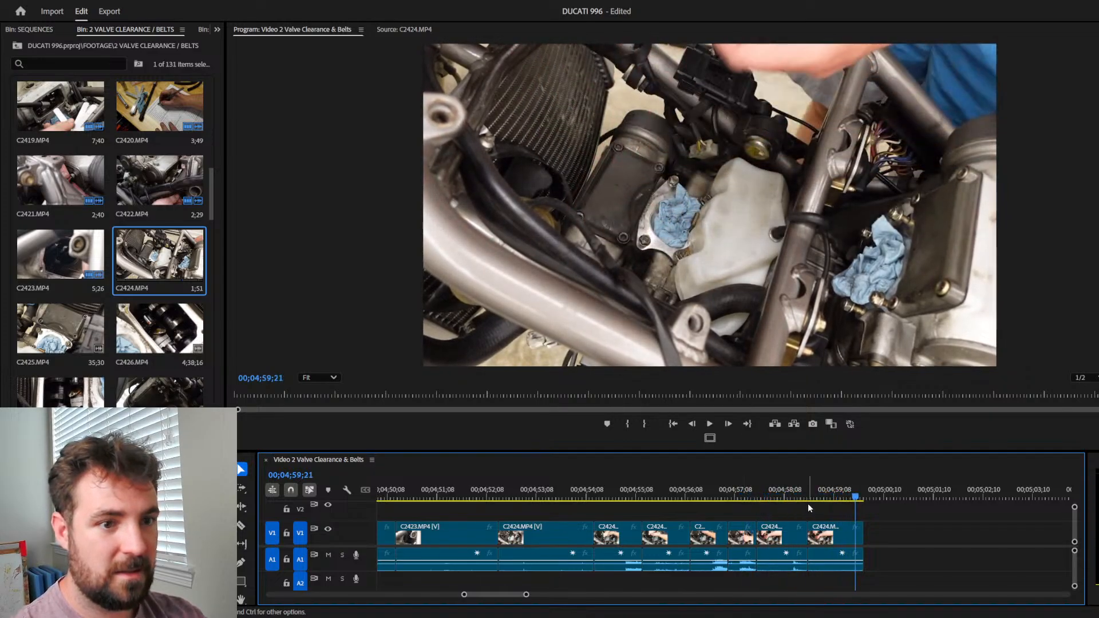
pyautogui.moveTo(869, 526); pyautogui.dragTo(855, 527)
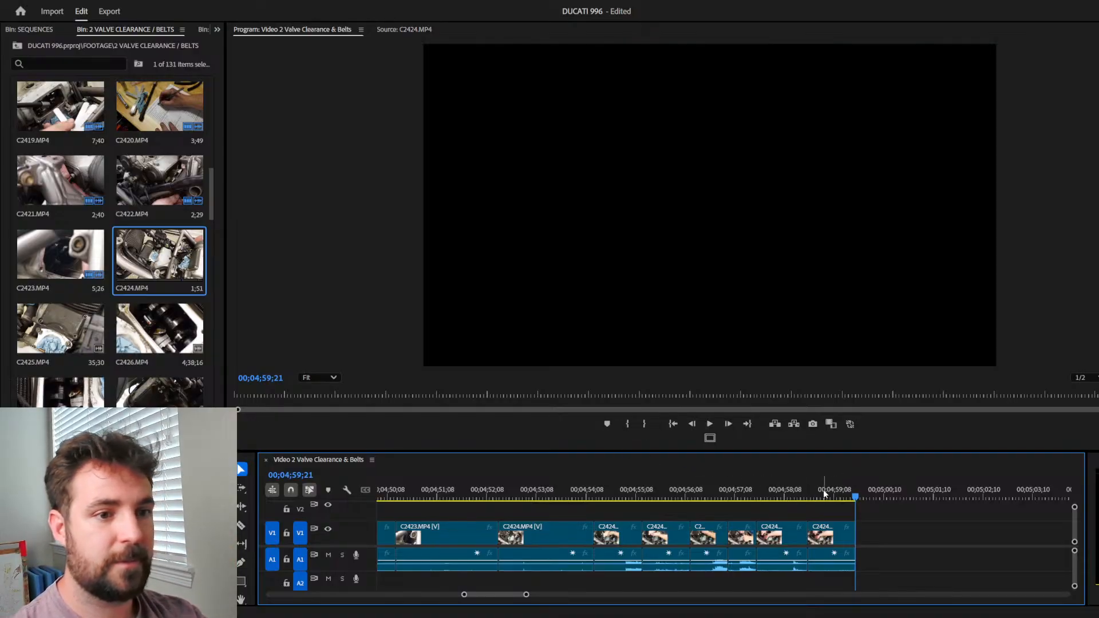
# Step: Replay the sequence's end, view the whole timeline and mark a sequence out point at 00;07;07;08
pyautogui.moveTo(824, 493); pyautogui.dragTo(843, 496)
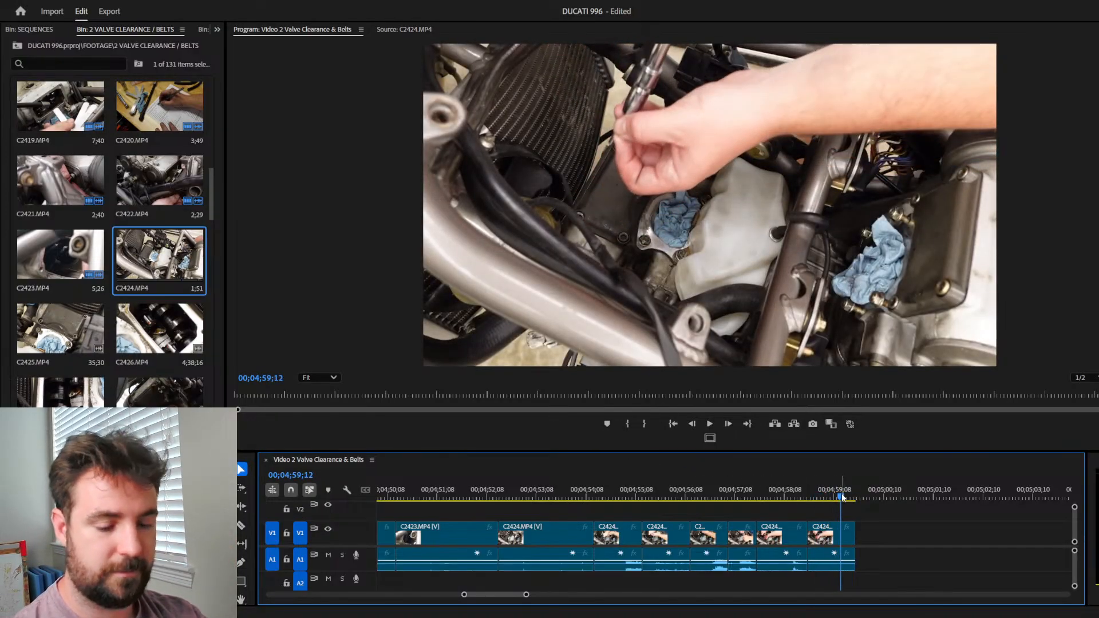
pyautogui.press('space')
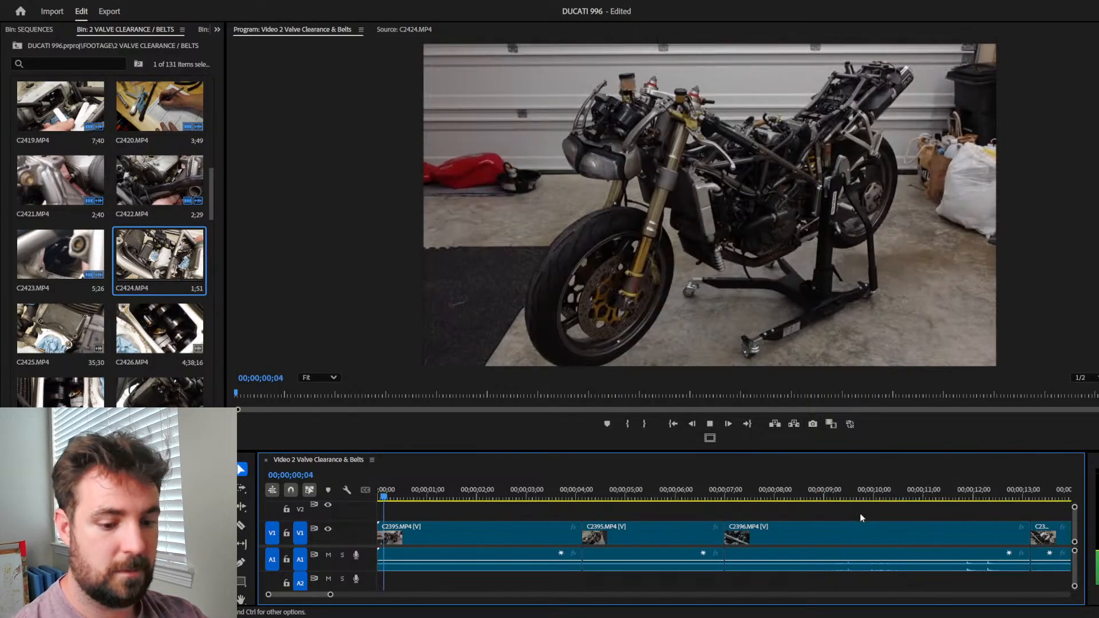
pyautogui.press('-')
pyautogui.press('-')
pyautogui.press('-')
pyautogui.press('-')
pyautogui.press('-')
pyautogui.press('-')
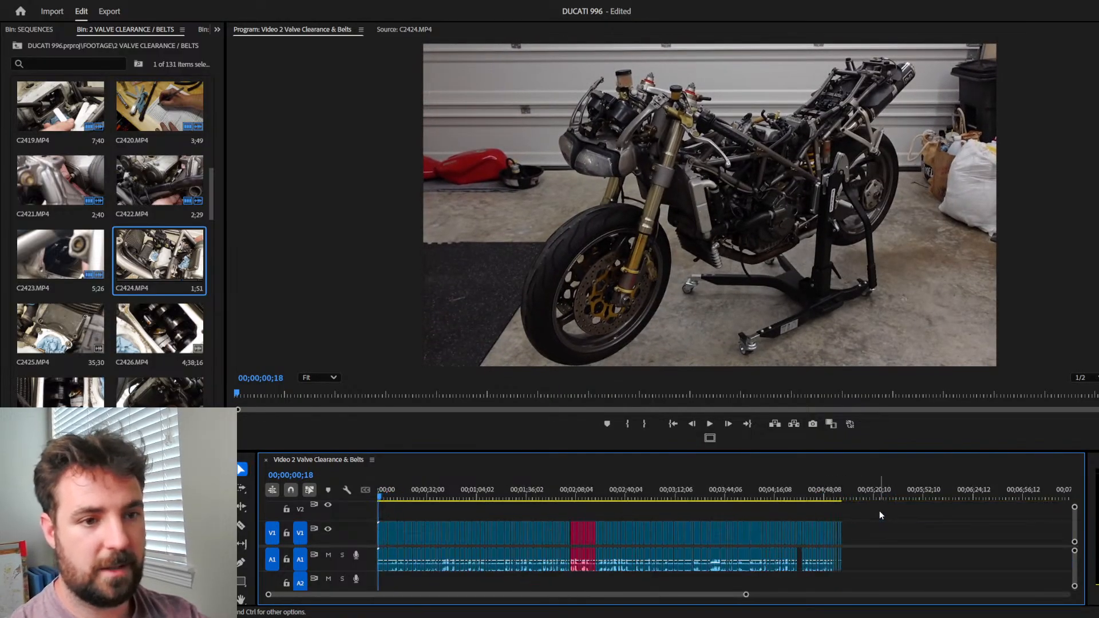
pyautogui.click(710, 489)
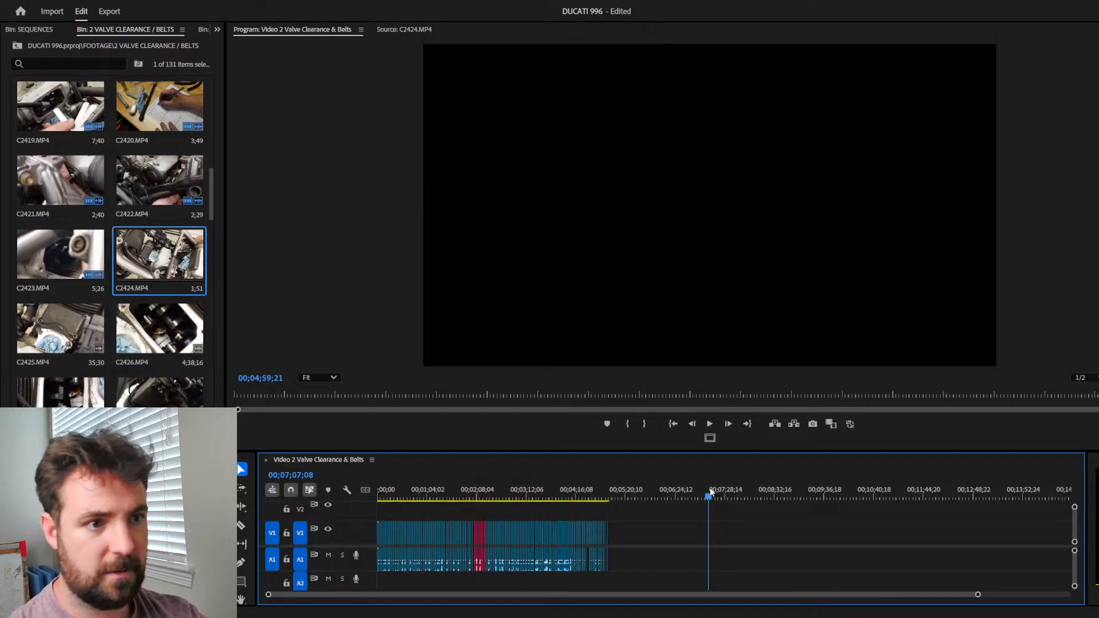
pyautogui.press('o')
pyautogui.click(613, 486)
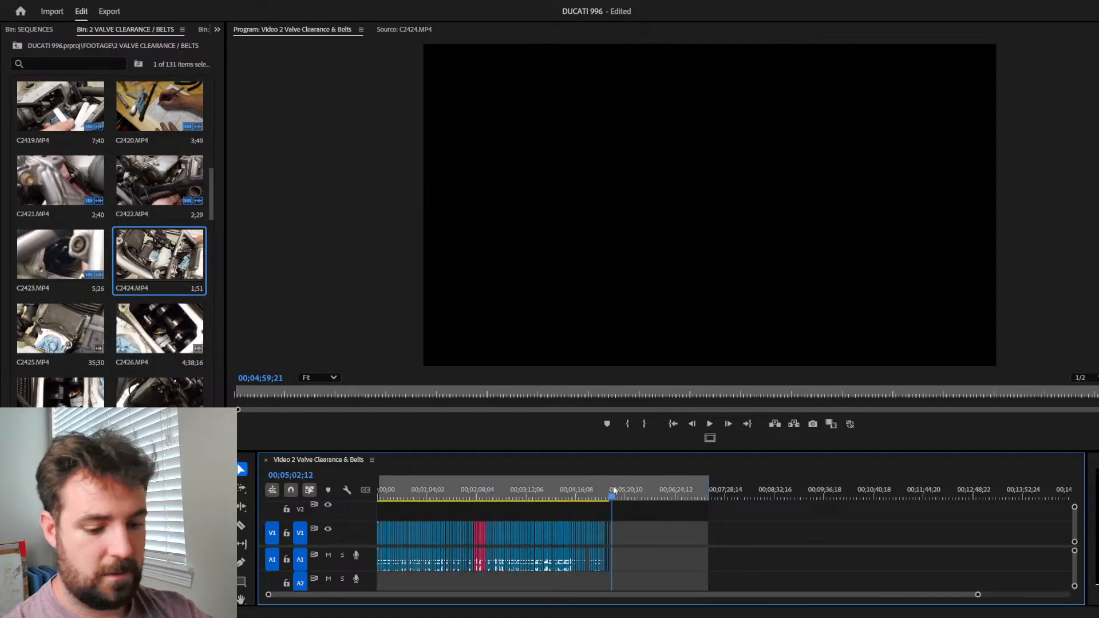
# Step: Return the playhead to the end of the last C2424 clip in the sequence at 00;04;59;21
pyautogui.press('=')
pyautogui.press('=')
pyautogui.press('=')
pyautogui.press('=')
pyautogui.press('=')
pyautogui.click(653, 495)
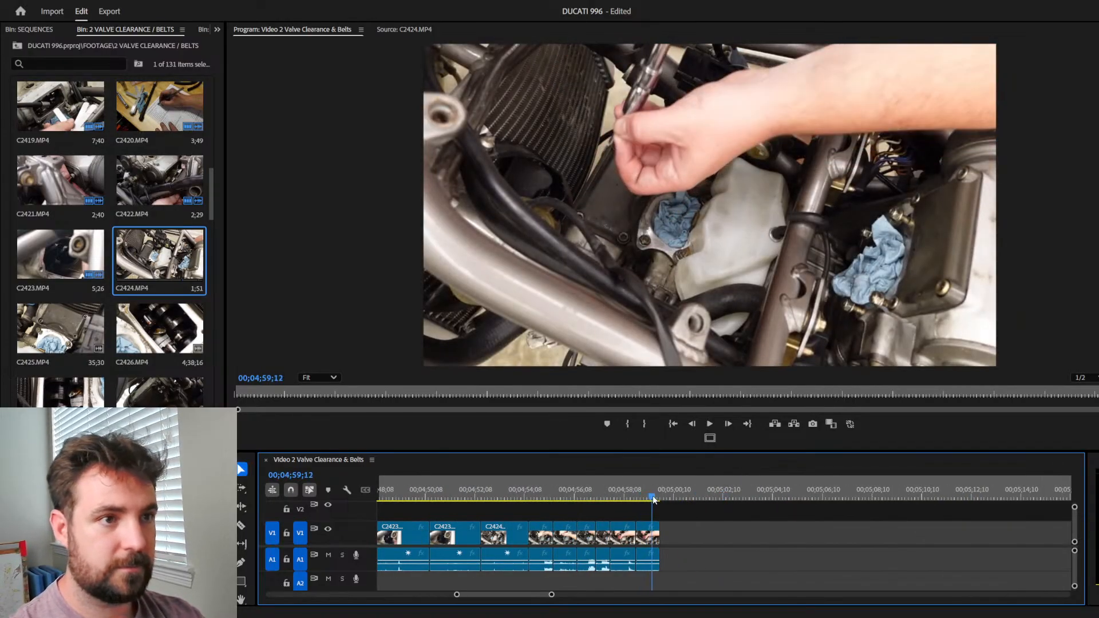
pyautogui.press('=')
pyautogui.press('=')
pyautogui.click(760, 495)
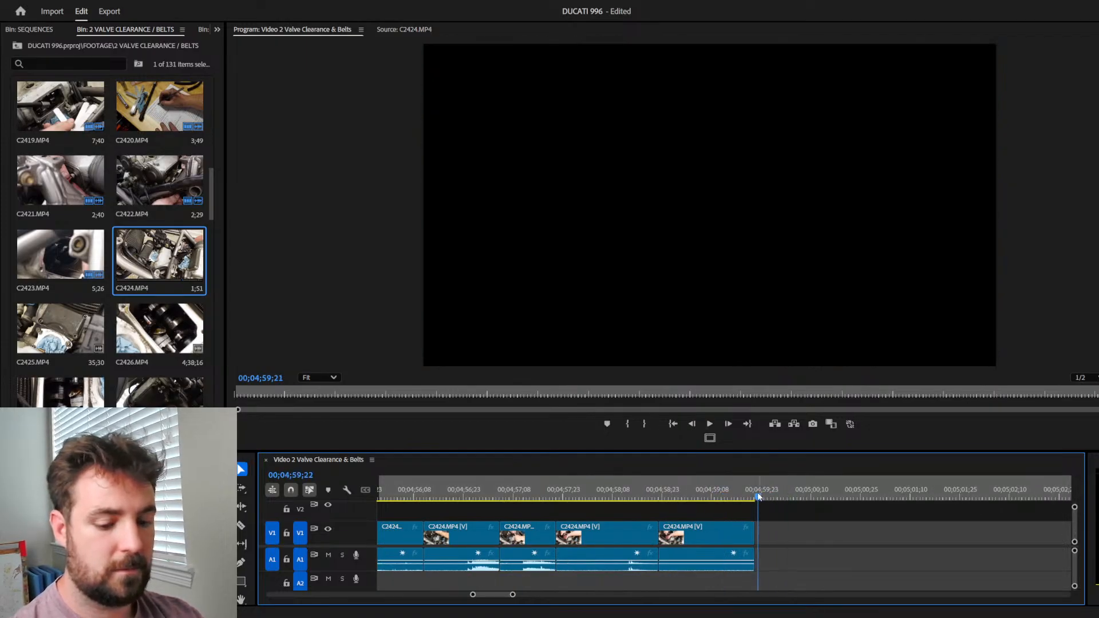
# Step: Mark a 1;15 excerpt of C2424 from 12;16;29;54 to 12;16;31;08 and add it to the sequence
pyautogui.click(413, 32)
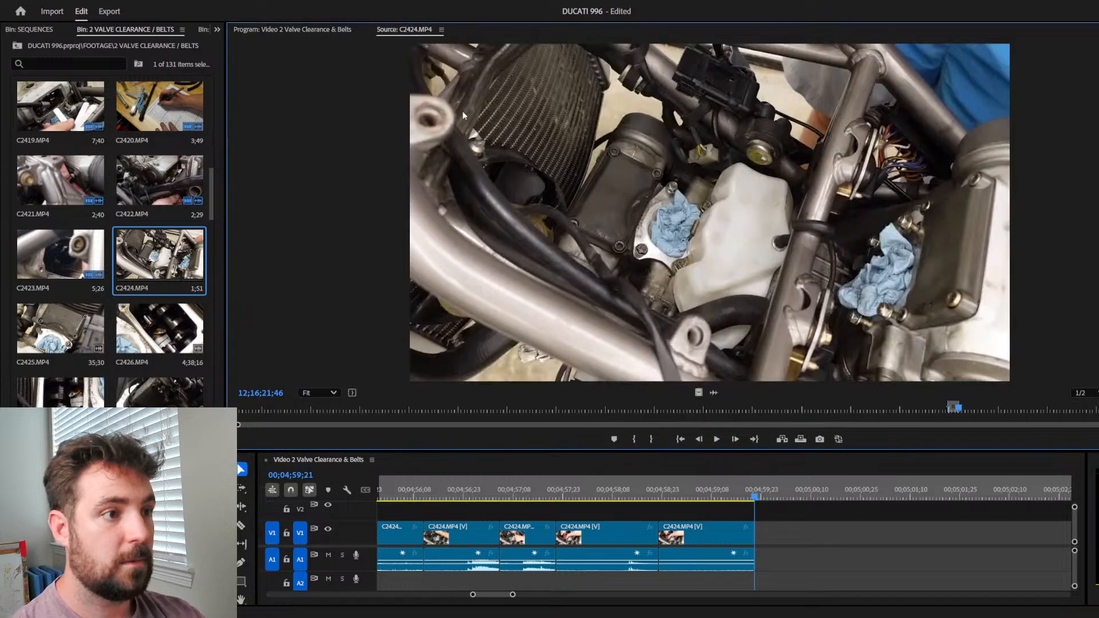
pyautogui.moveTo(967, 407); pyautogui.dragTo(1026, 406)
pyautogui.press('i')
pyautogui.press('space')
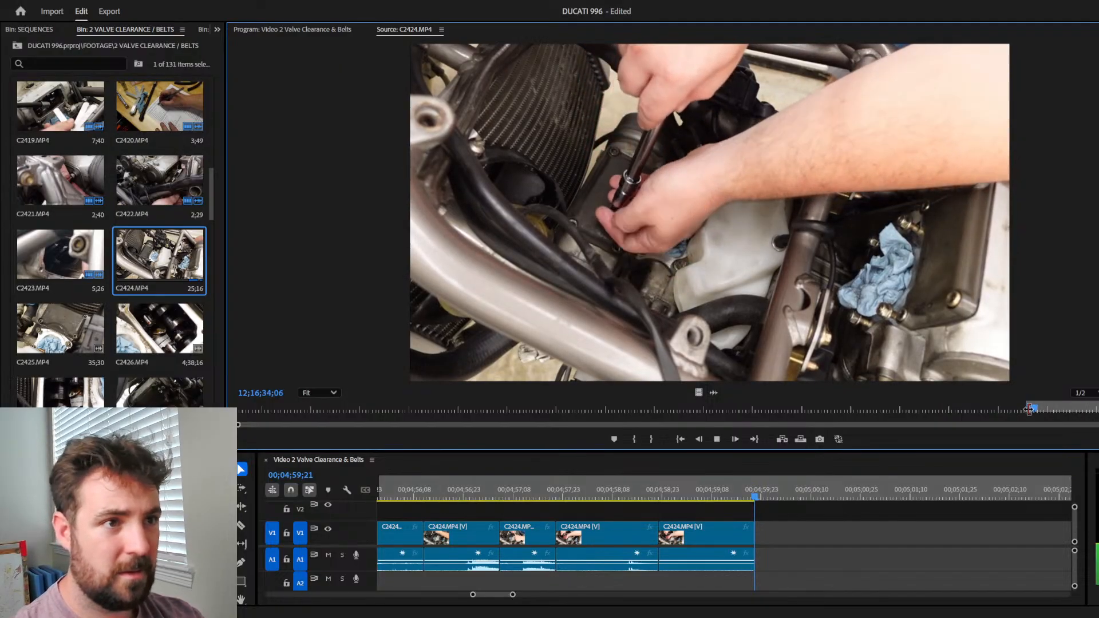
pyautogui.click(1007, 407)
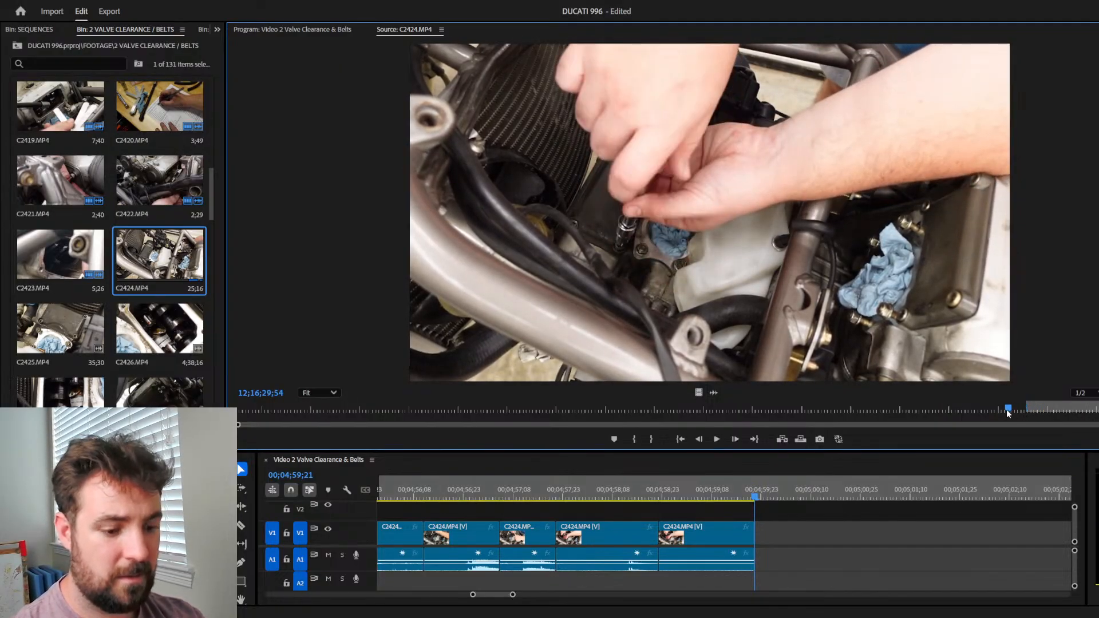
pyautogui.press('i')
pyautogui.press('space')
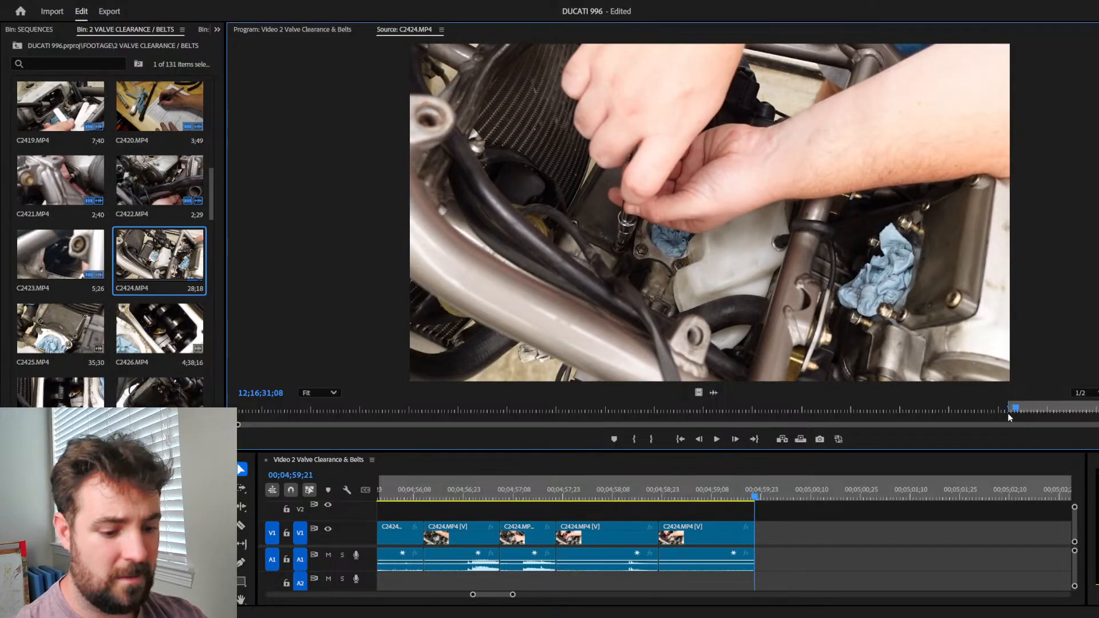
pyautogui.press('o')
pyautogui.press('.')
# Step: Close the large gap before the newly added C2424 clip and trim the clip's end to 00;05;00;23
pyautogui.click(496, 544)
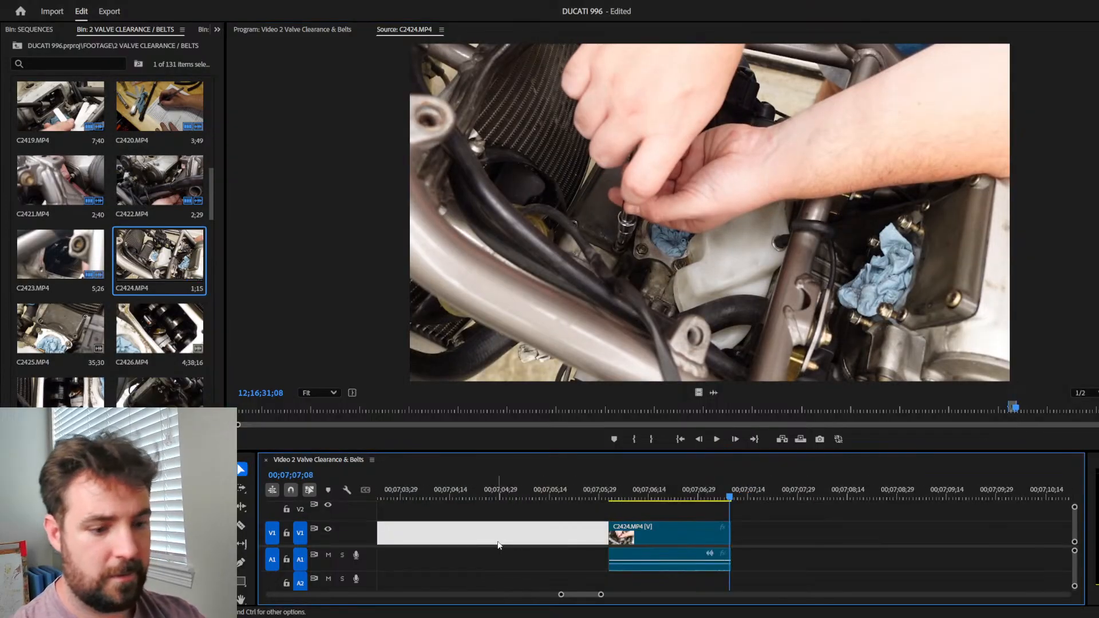
pyautogui.press('Delete')
pyautogui.press('Up')
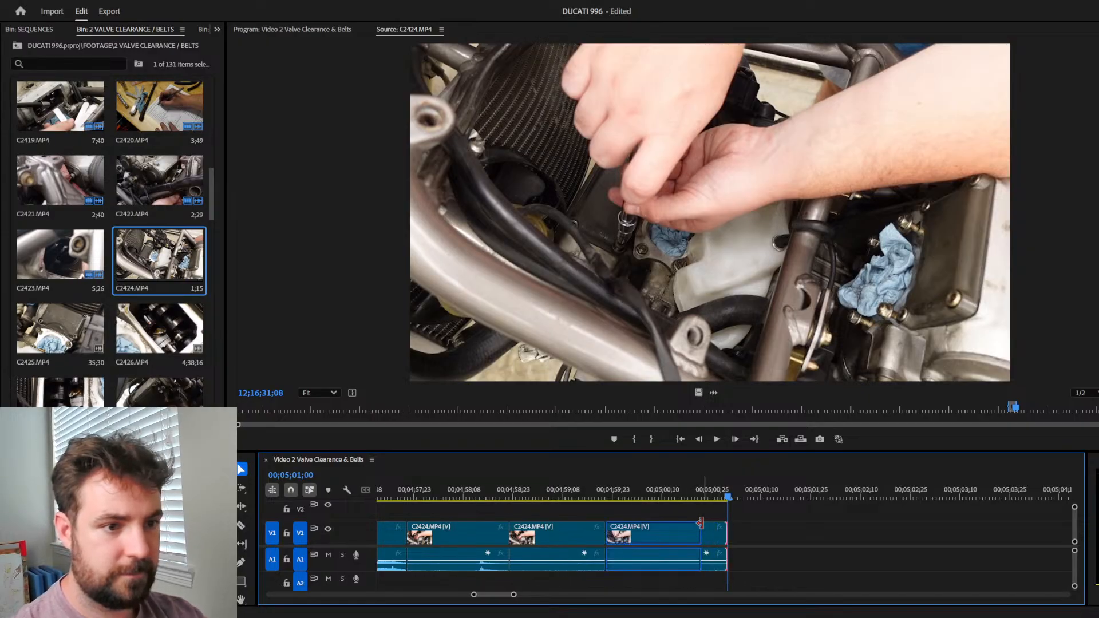
pyautogui.moveTo(702, 523); pyautogui.dragTo(704, 524)
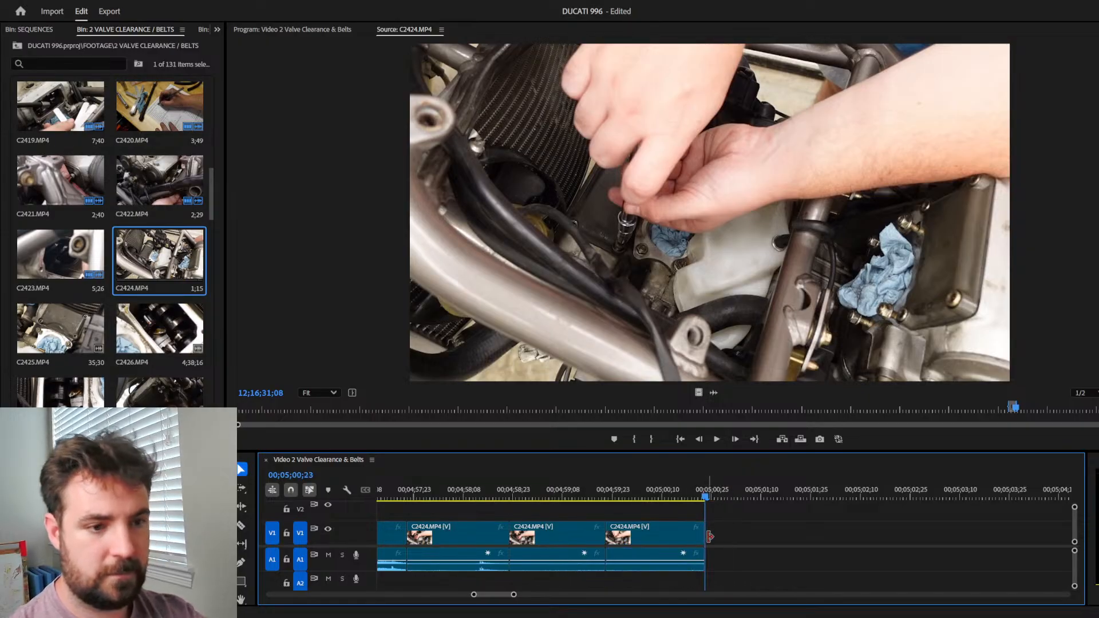
# Step: Append a 0;58 C2424 excerpt from 12;16;34;05 to 12;16;35;02 and trim its end in the sequence to 00;05;01;18
pyautogui.moveTo(1013, 406); pyautogui.dragTo(1032, 419)
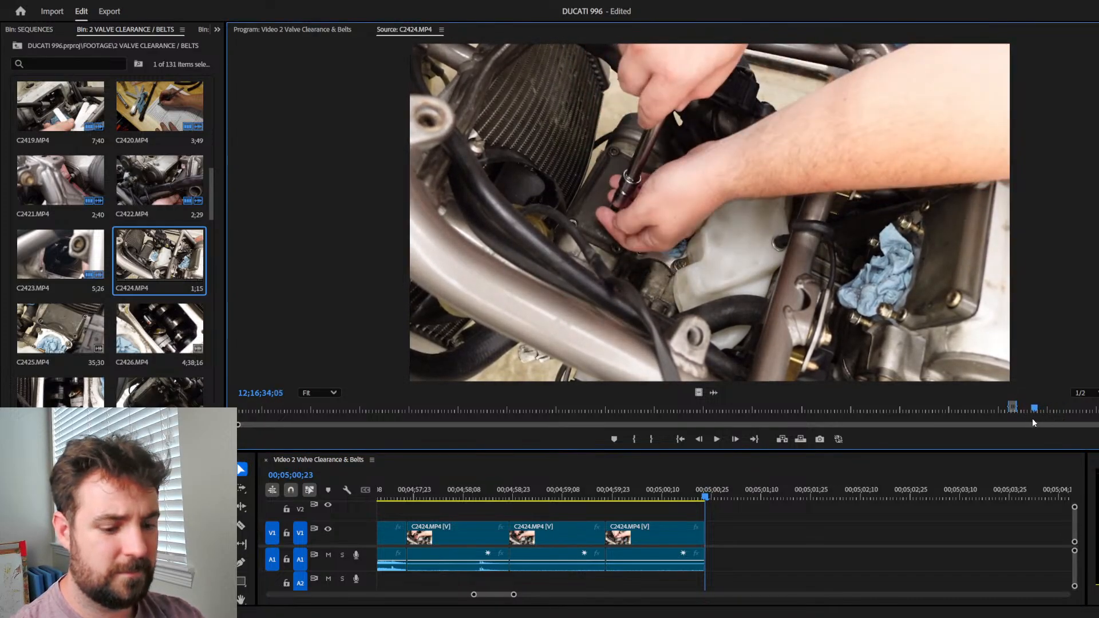
pyautogui.press('i')
pyautogui.press('space')
pyautogui.press('space')
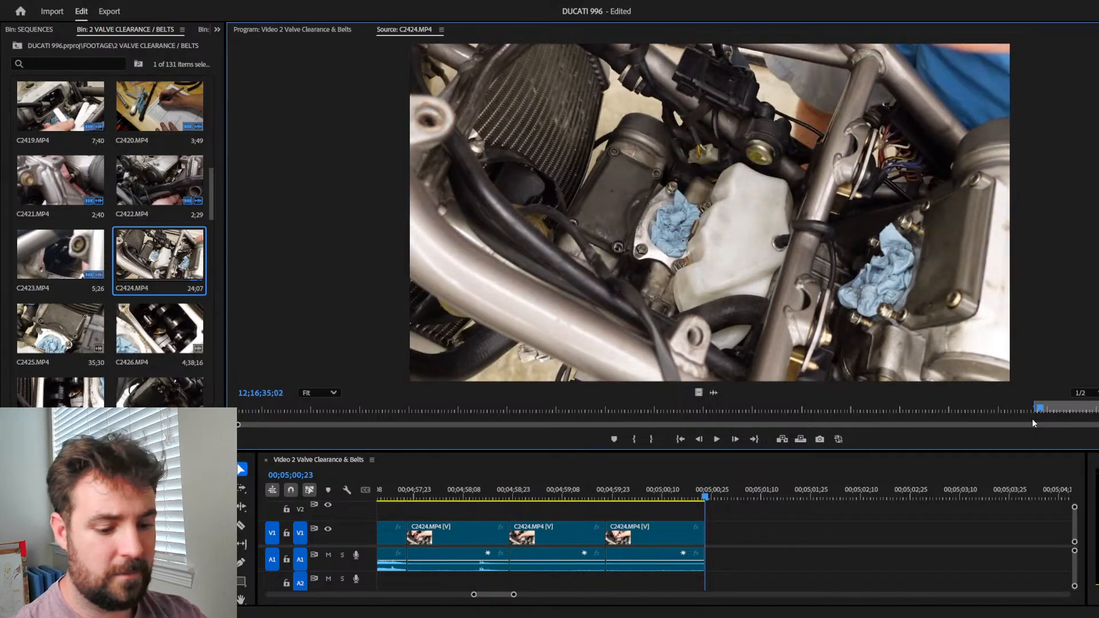
pyautogui.press('o')
pyautogui.press('.')
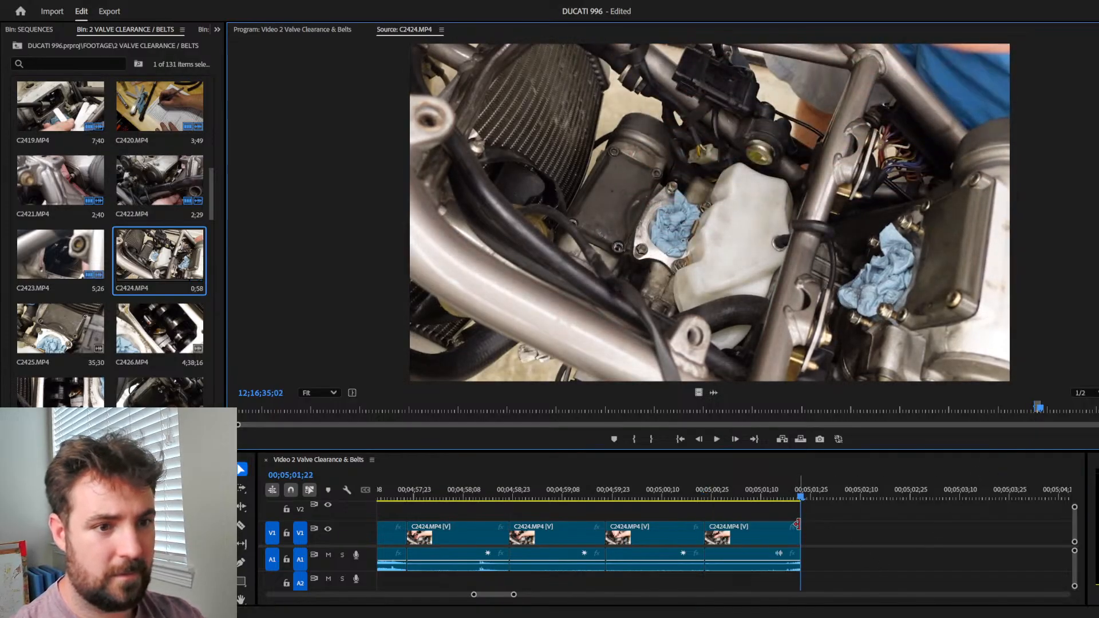
pyautogui.moveTo(796, 524); pyautogui.dragTo(782, 522)
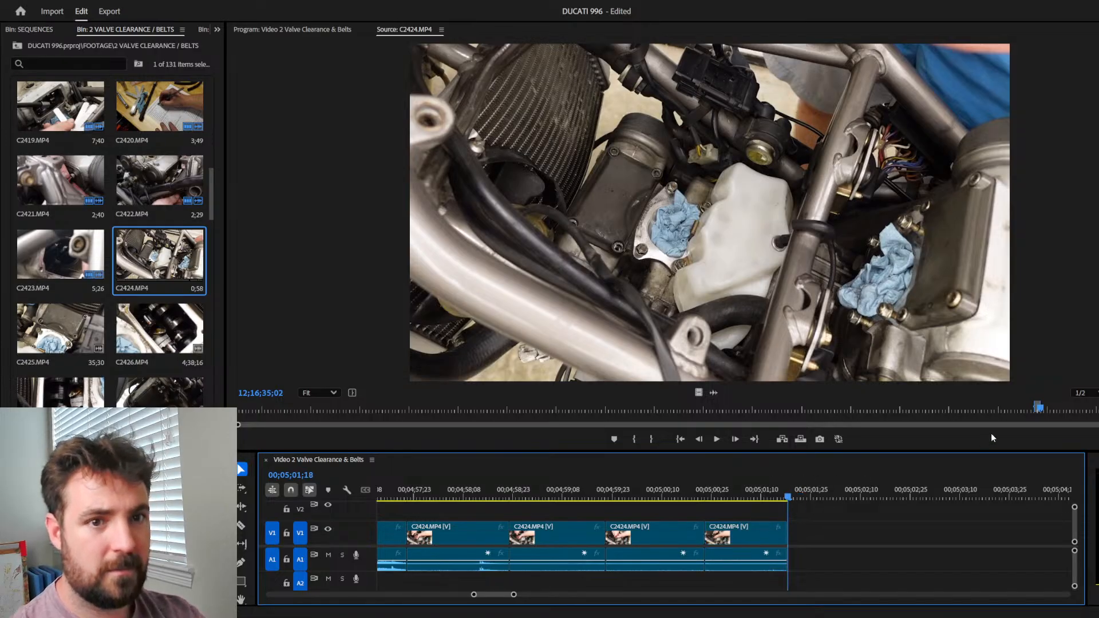
# Step: Mark a C2424 excerpt 1;06 long, ending at 12;16;45;48, and append it to the sequence
pyautogui.moveTo(1040, 408); pyautogui.dragTo(1097, 409)
pyautogui.press('i')
pyautogui.press('space')
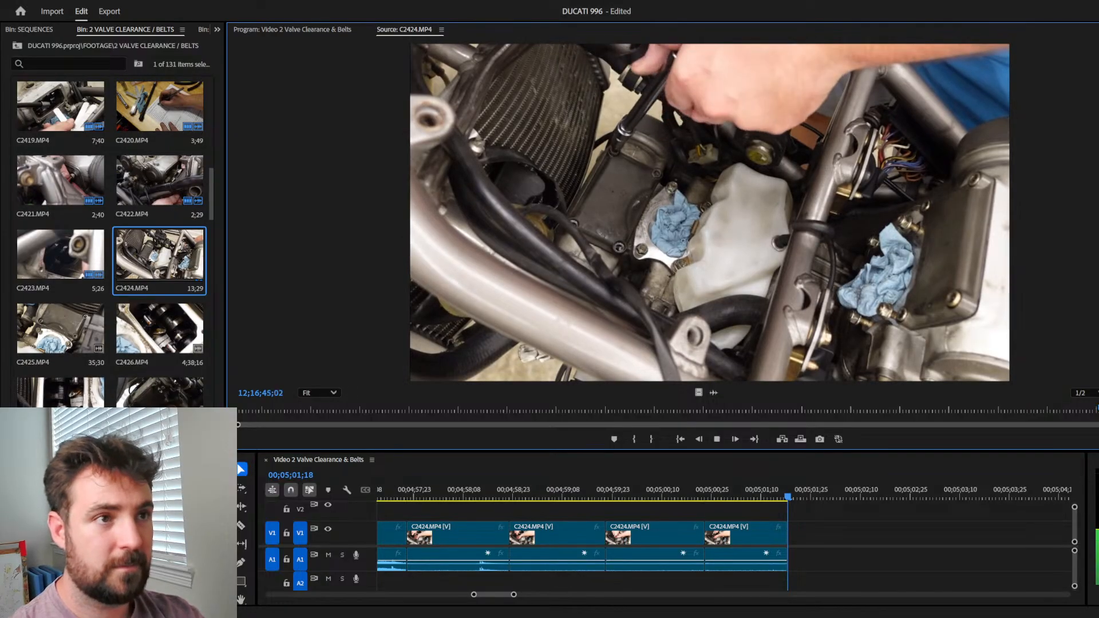
pyautogui.press('space')
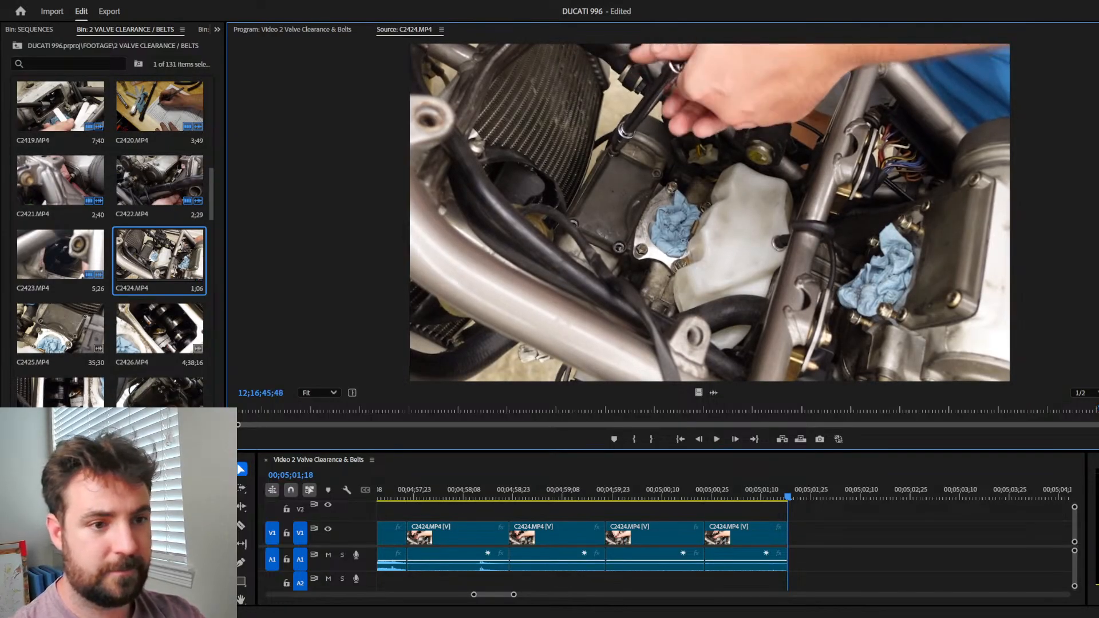
pyautogui.press('.')
# Step: Append a 1;02 C2424 excerpt from 12;16;48;59 to 12;16;50;00, and play the source footage to its end
pyautogui.press('space')
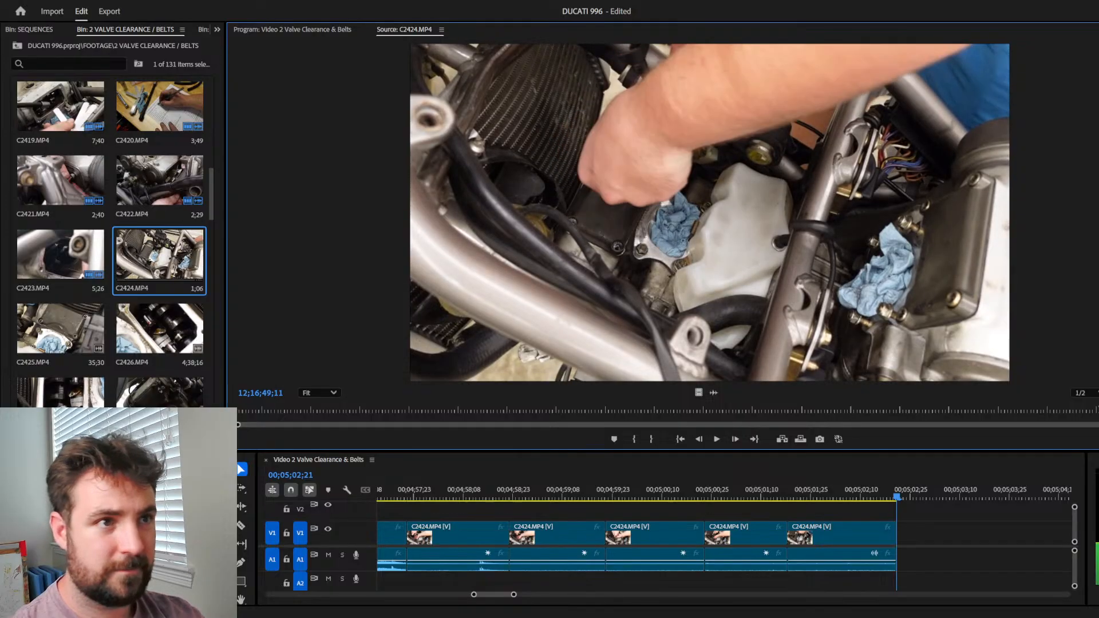
pyautogui.press('i')
pyautogui.press('space')
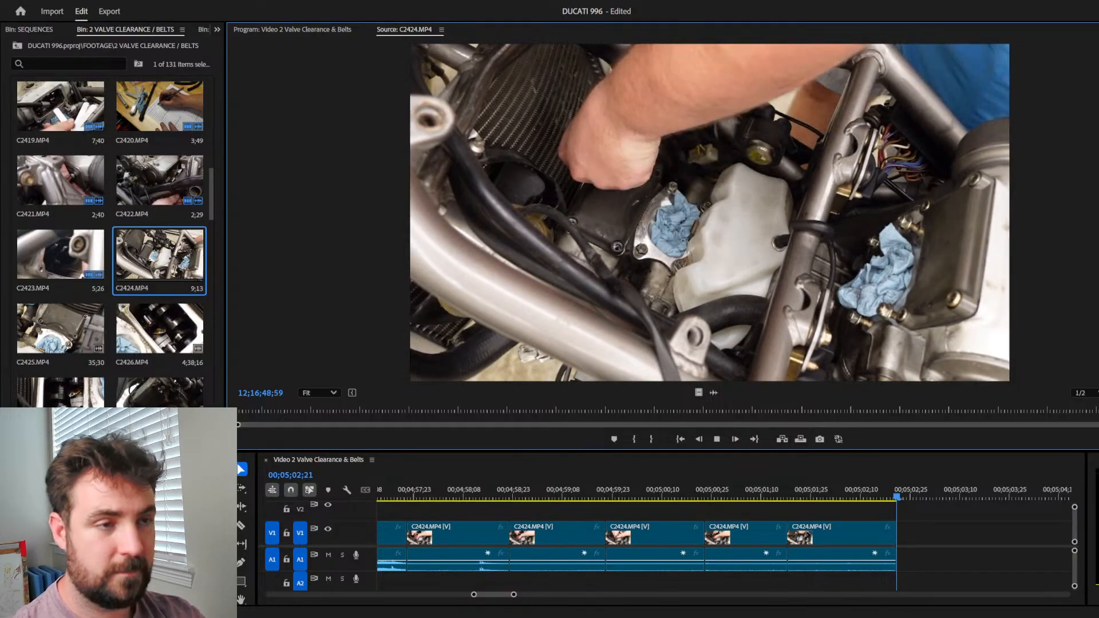
pyautogui.press('space')
pyautogui.press('o')
pyautogui.press('.')
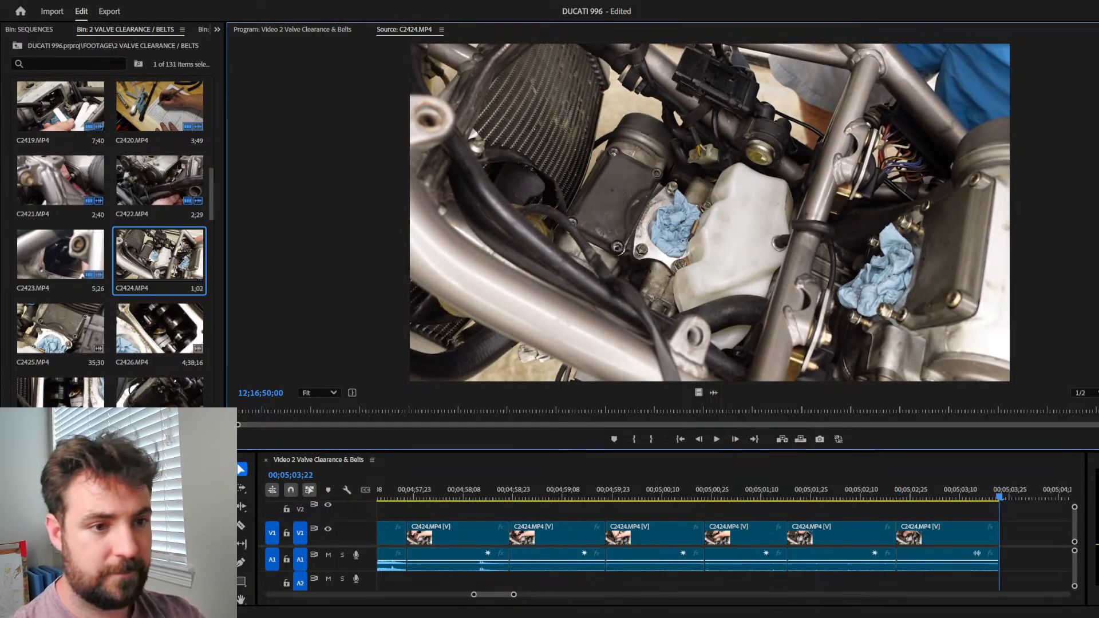
pyautogui.press('space')
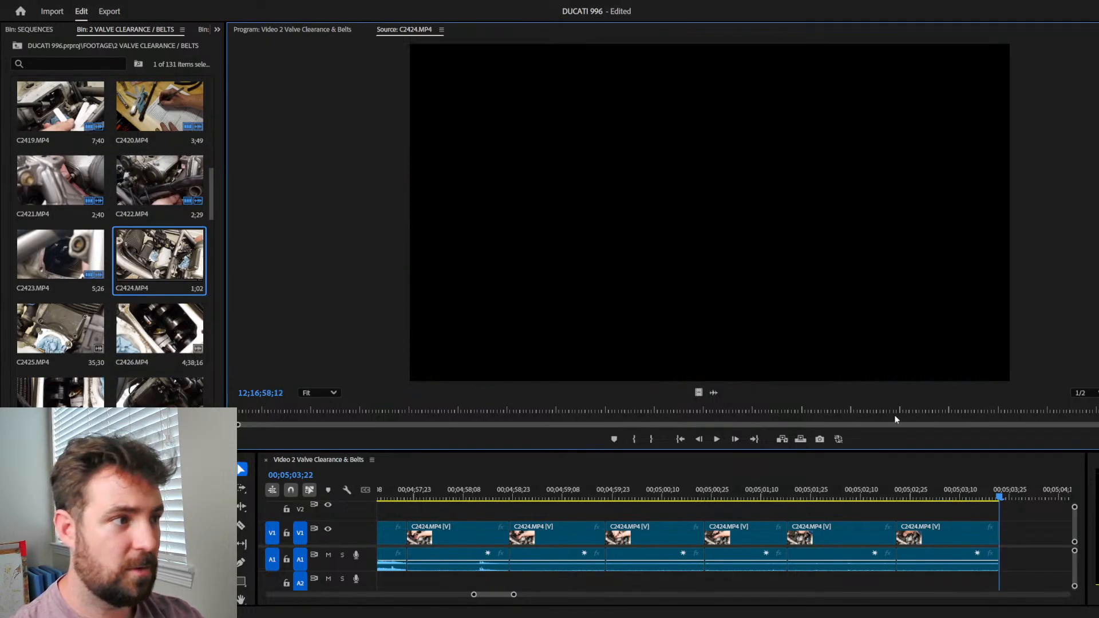
# Step: Open C2425 from the bin and append a 1;24 excerpt from 12;17;12;30 to 12;17;13;53 to the sequence
pyautogui.doubleClick(33, 333)
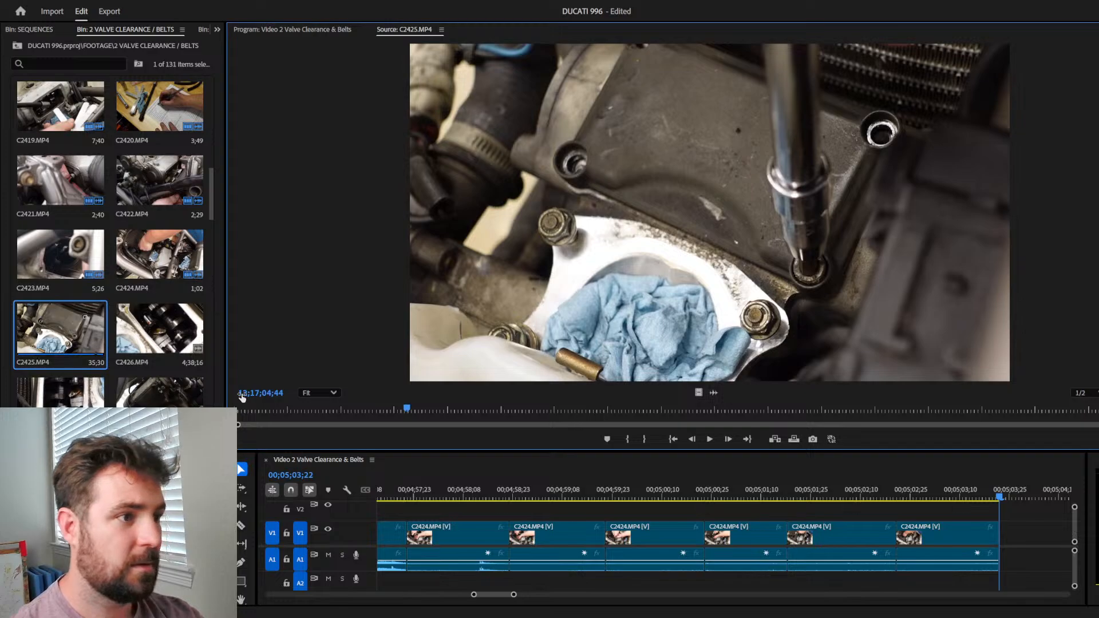
pyautogui.click(248, 410)
pyautogui.moveTo(252, 411); pyautogui.dragTo(531, 408)
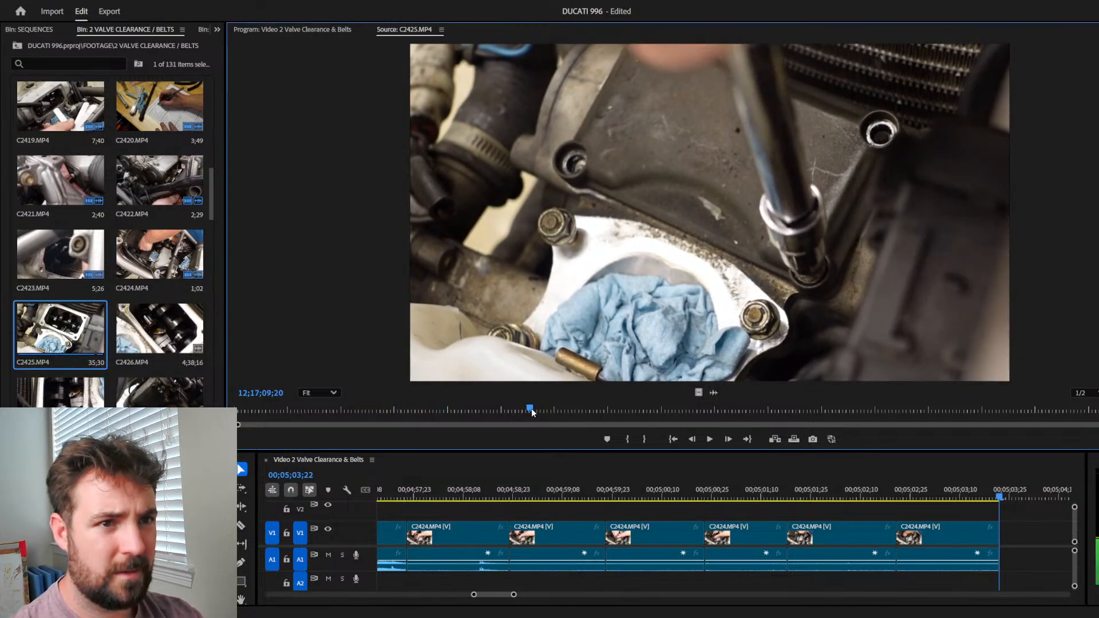
pyautogui.press('i')
pyautogui.press('space')
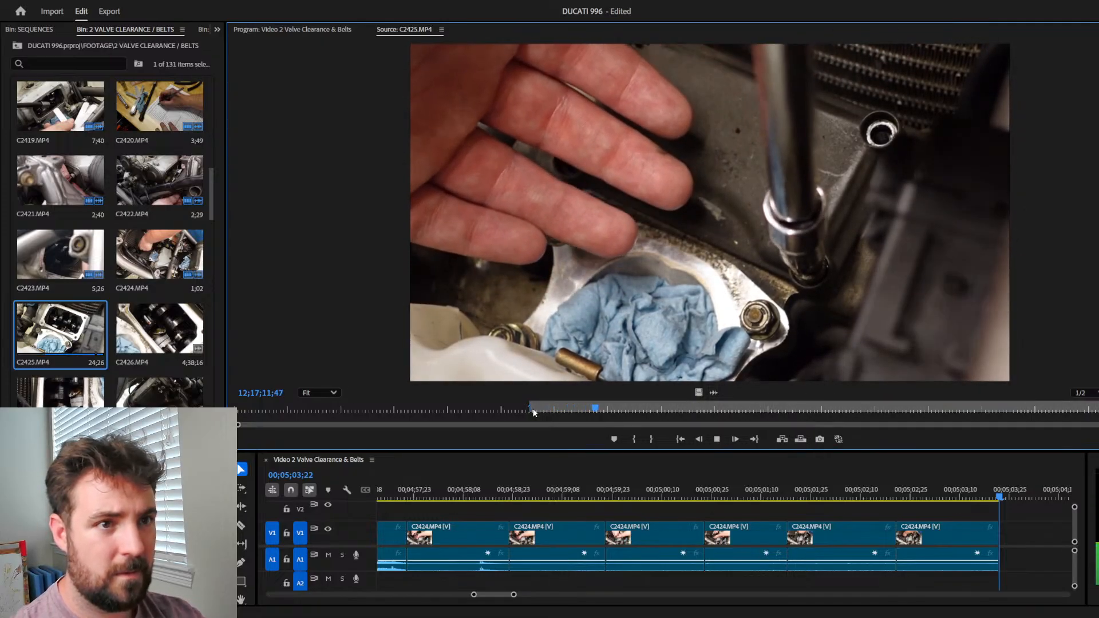
pyautogui.press('space')
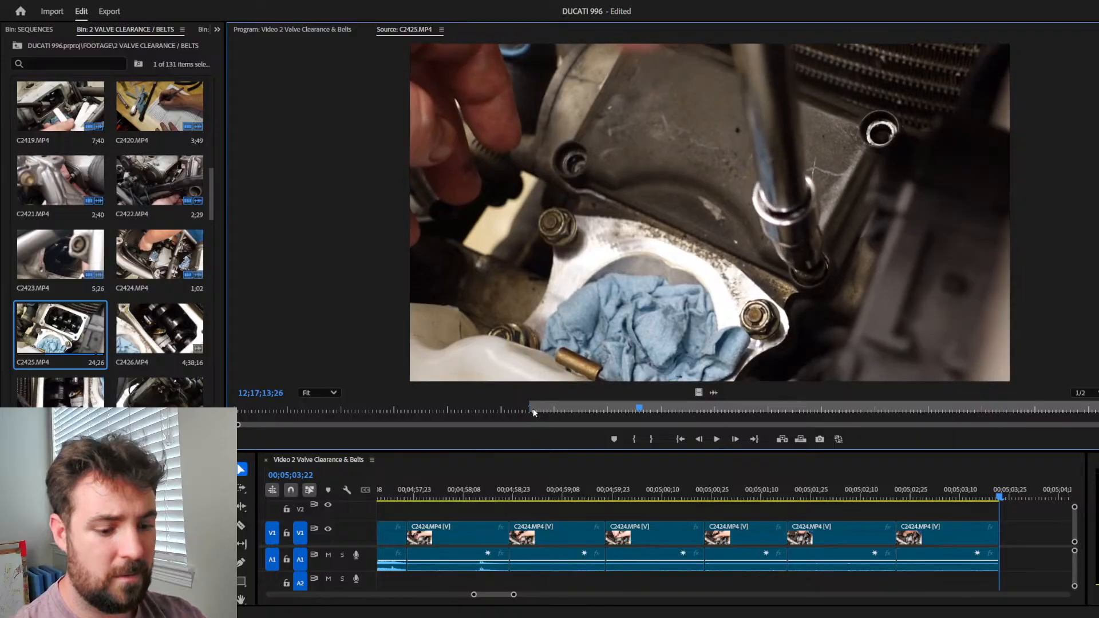
pyautogui.press('j')
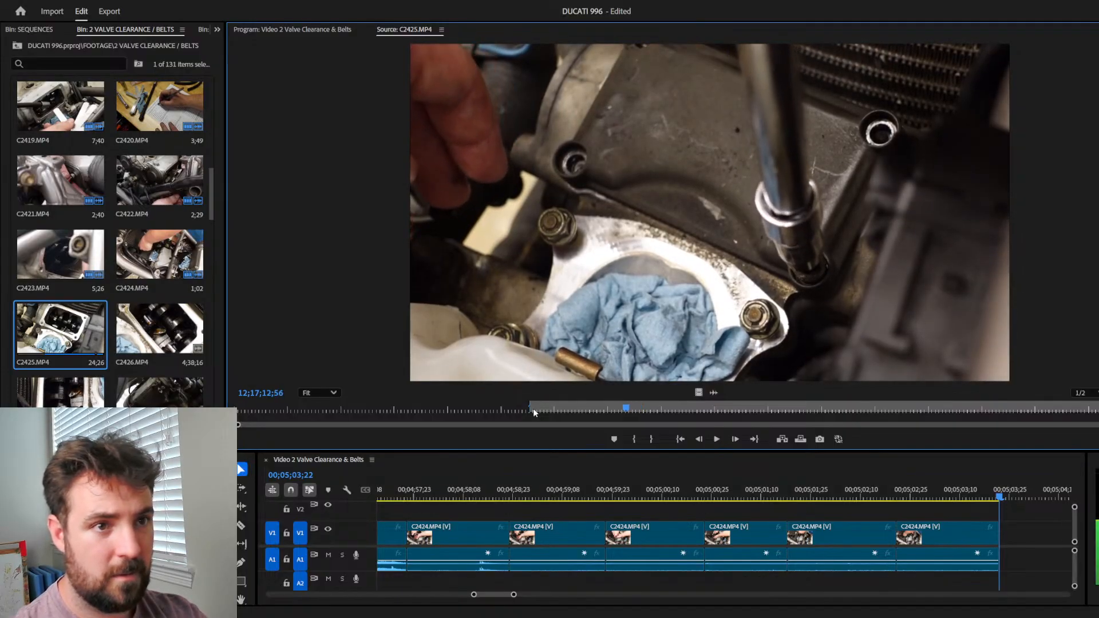
pyautogui.press('k')
pyautogui.press('i')
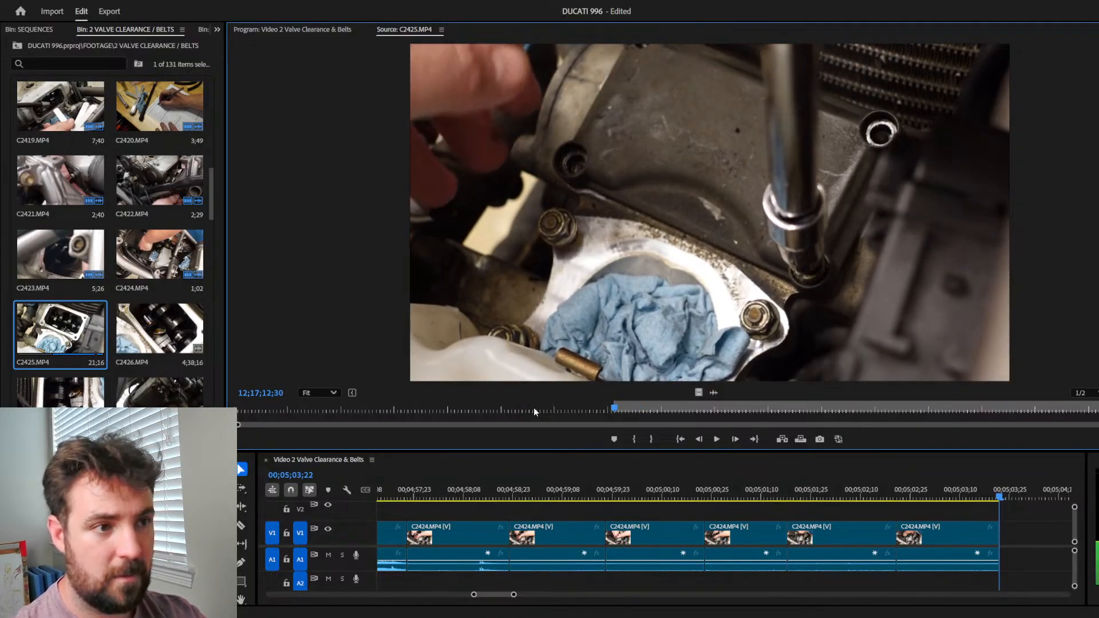
pyautogui.press('space')
pyautogui.press('o')
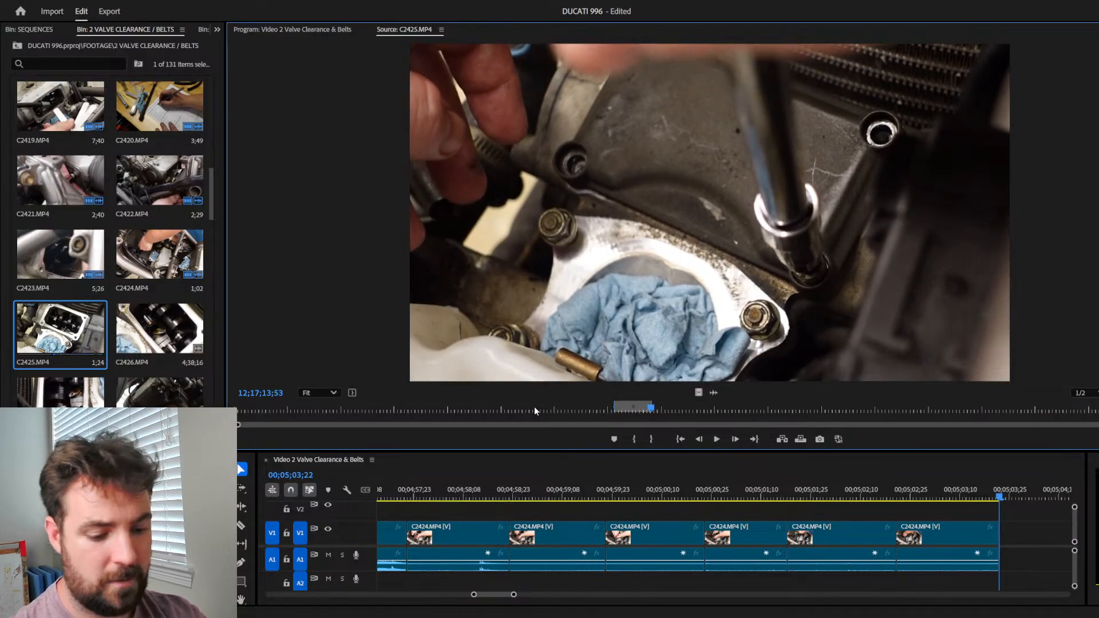
pyautogui.press('.')
# Step: Append a 2;35 C2425 excerpt from 12;17;22;15 to 12;17;24;49 to the sequence
pyautogui.moveTo(656, 410); pyautogui.dragTo(874, 406)
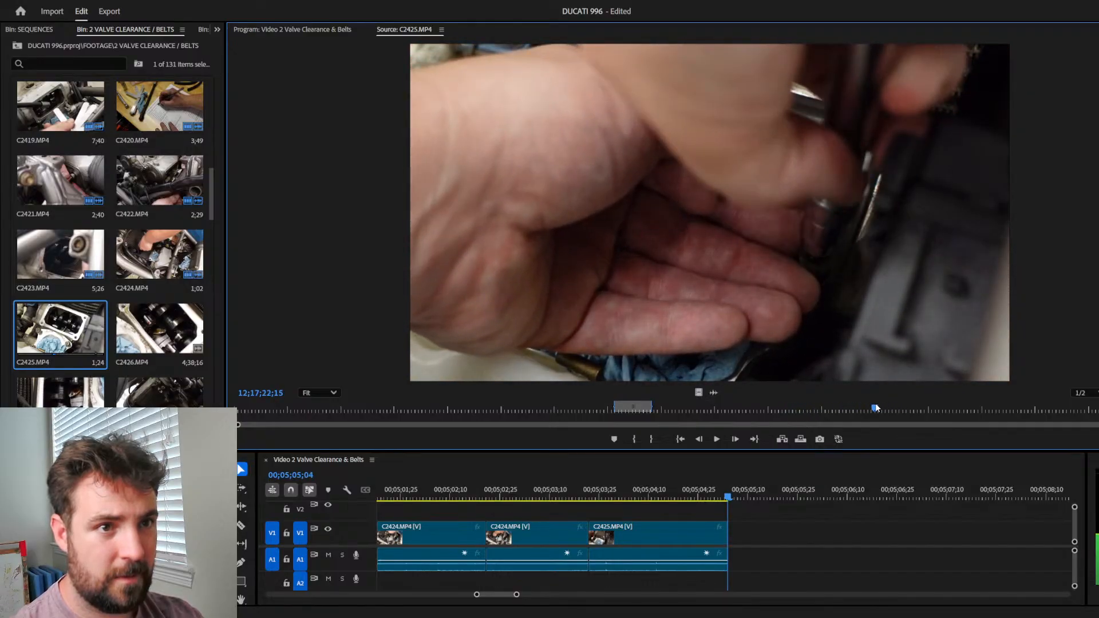
pyautogui.press('i')
pyautogui.press('space')
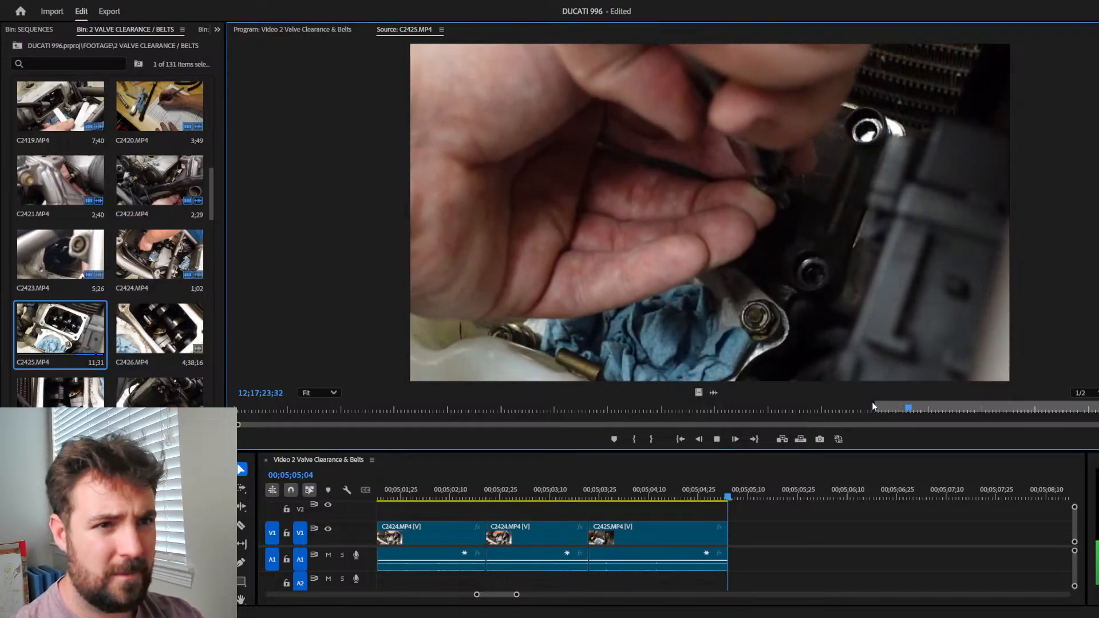
pyautogui.press('space')
pyautogui.press('o')
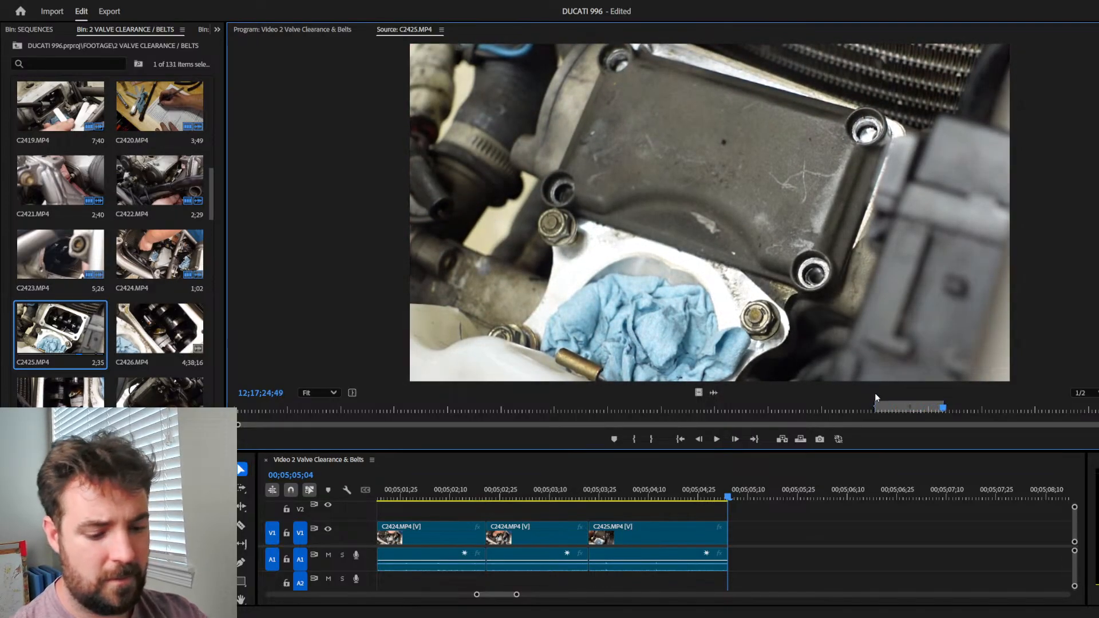
pyautogui.press('.')
# Step: Append a 2;40 C2425 excerpt from 12;17;28;10 to 12;17;30;49 to the sequence
pyautogui.moveTo(943, 408); pyautogui.dragTo(1033, 403)
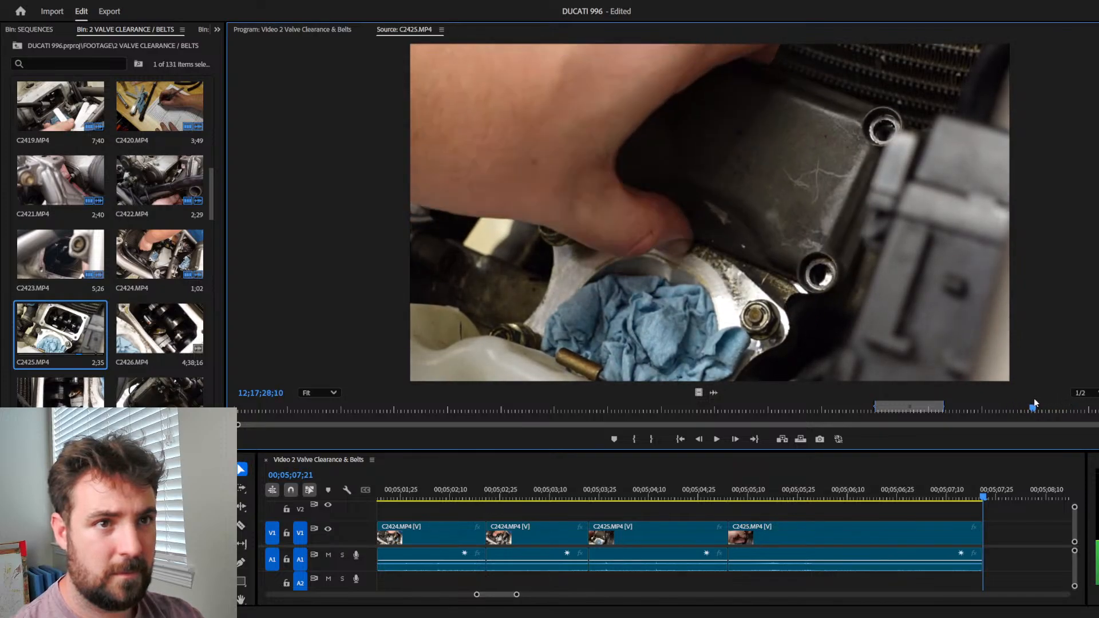
pyautogui.press('i')
pyautogui.press('space')
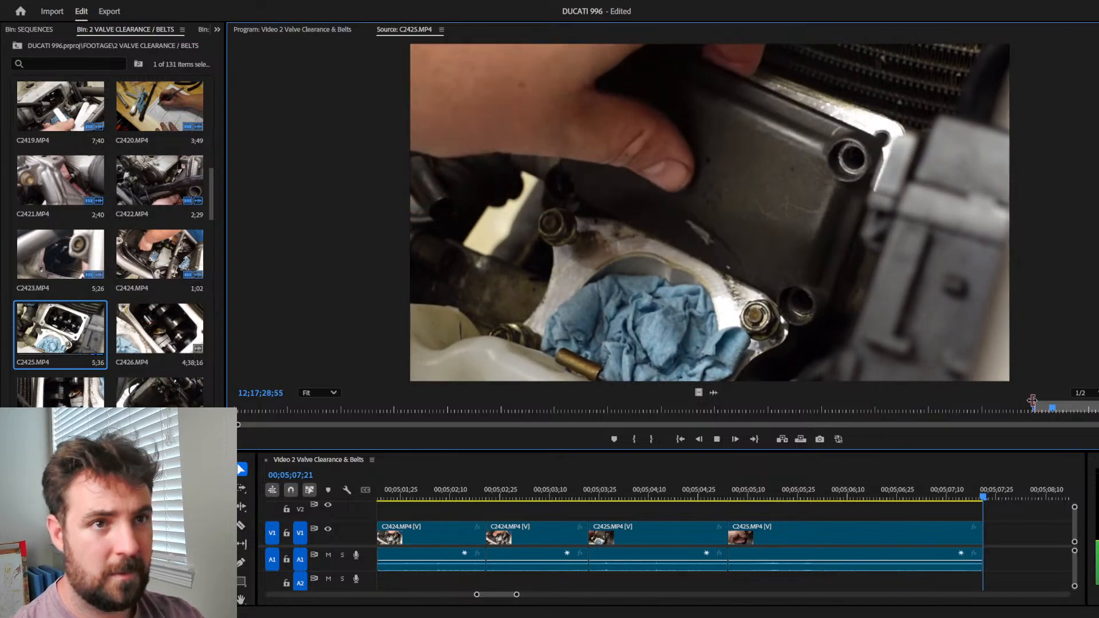
pyautogui.press('space')
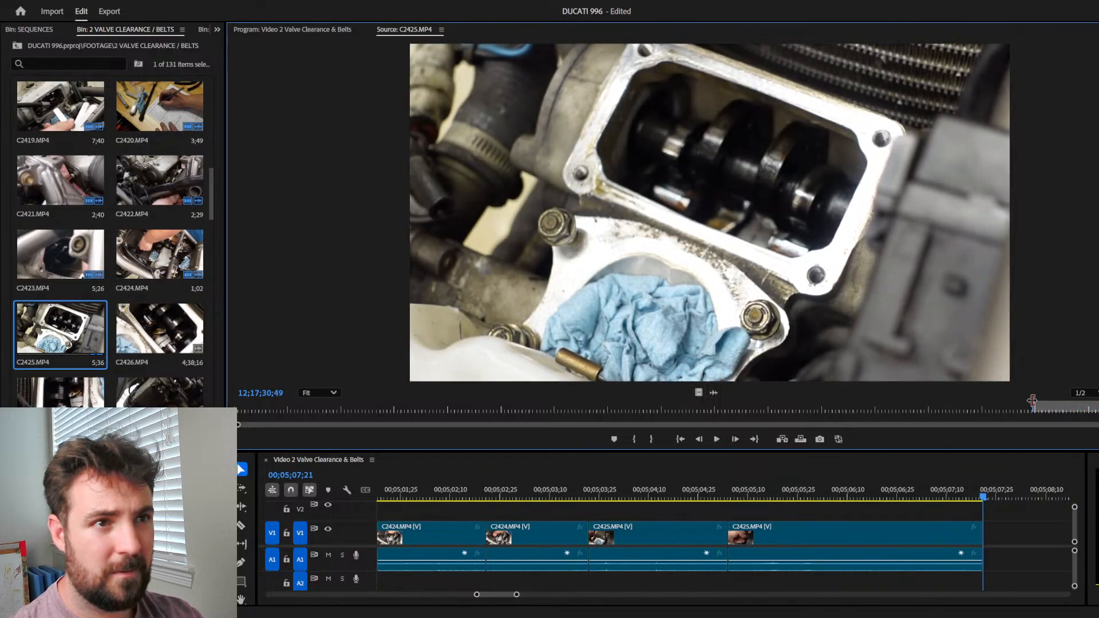
pyautogui.press('.')
# Step: Play back the newly added C2425 clips in the sequence from 00;05;04;20
pyautogui.click(785, 535)
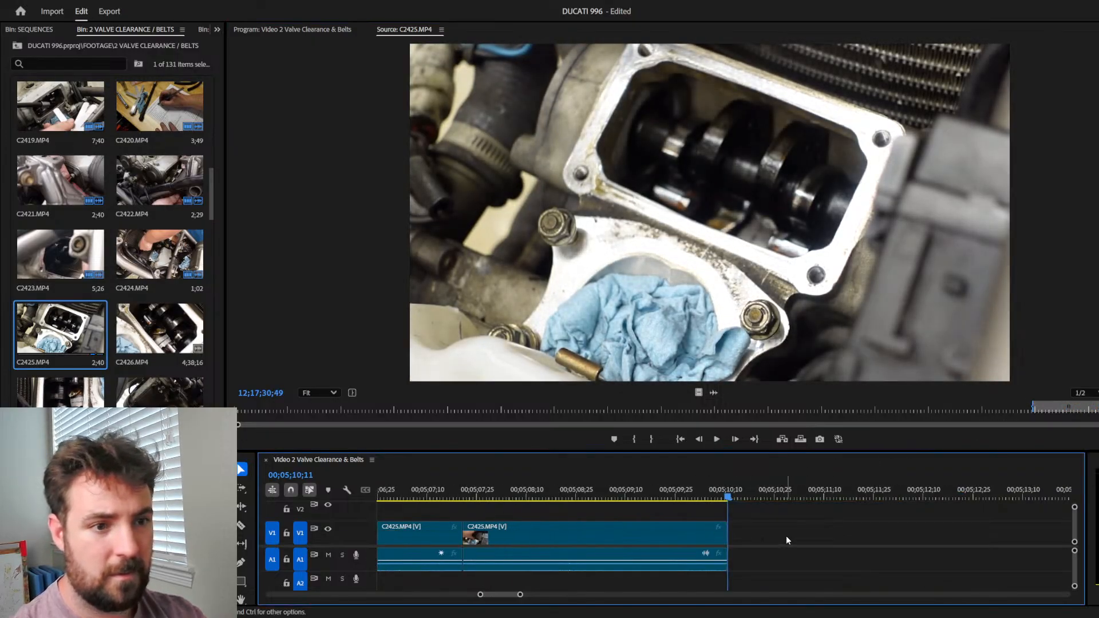
pyautogui.press('-')
pyautogui.press('-')
pyautogui.press('-')
pyautogui.press('-')
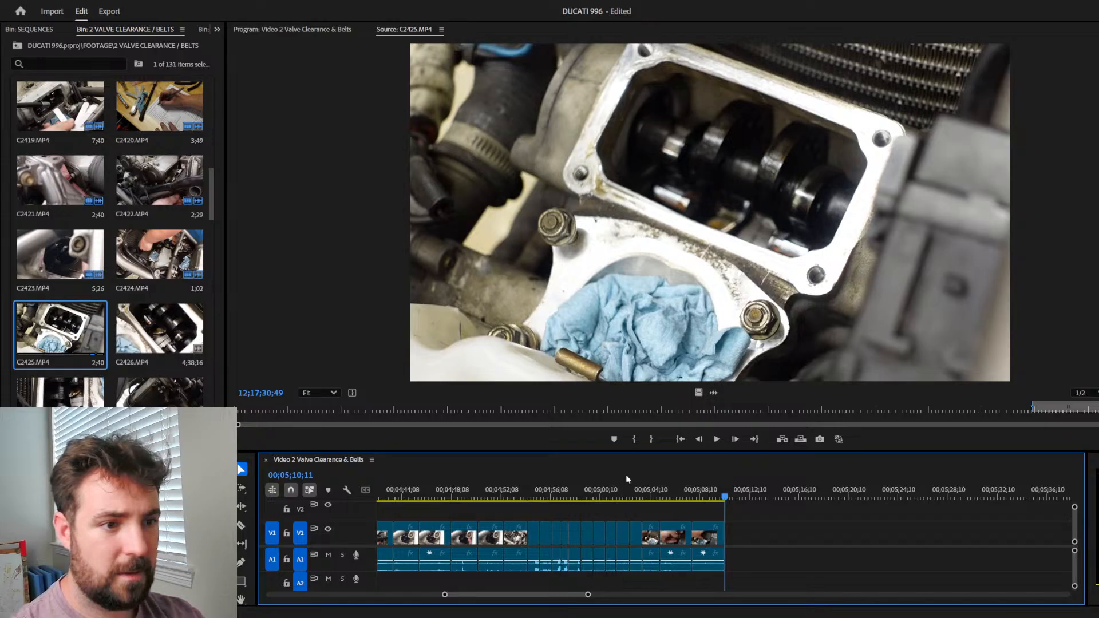
pyautogui.click(655, 495)
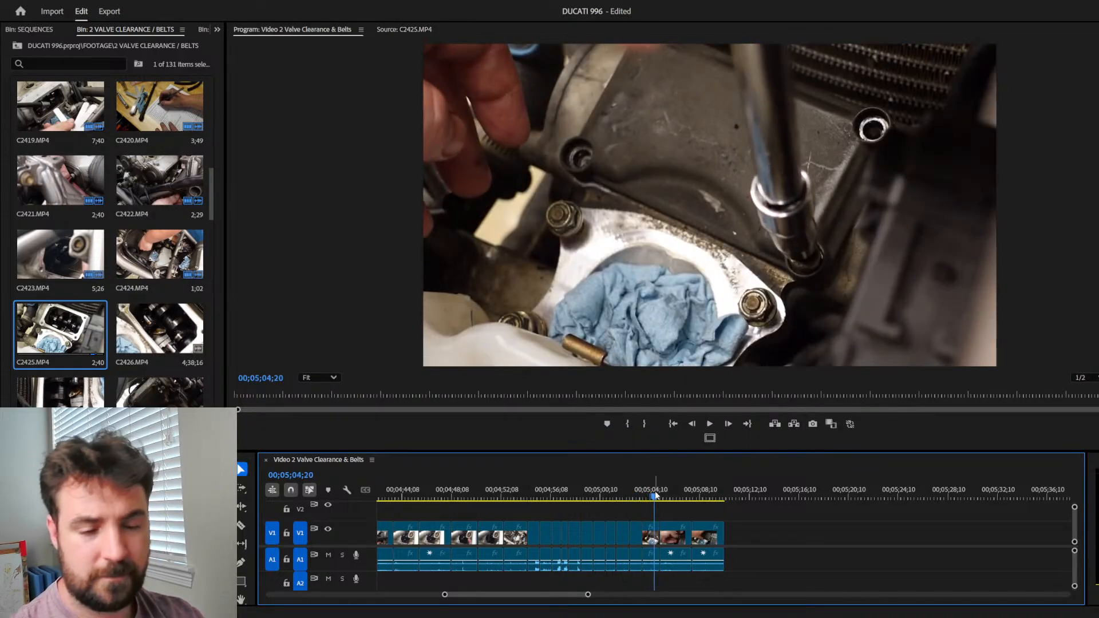
pyautogui.press('space')
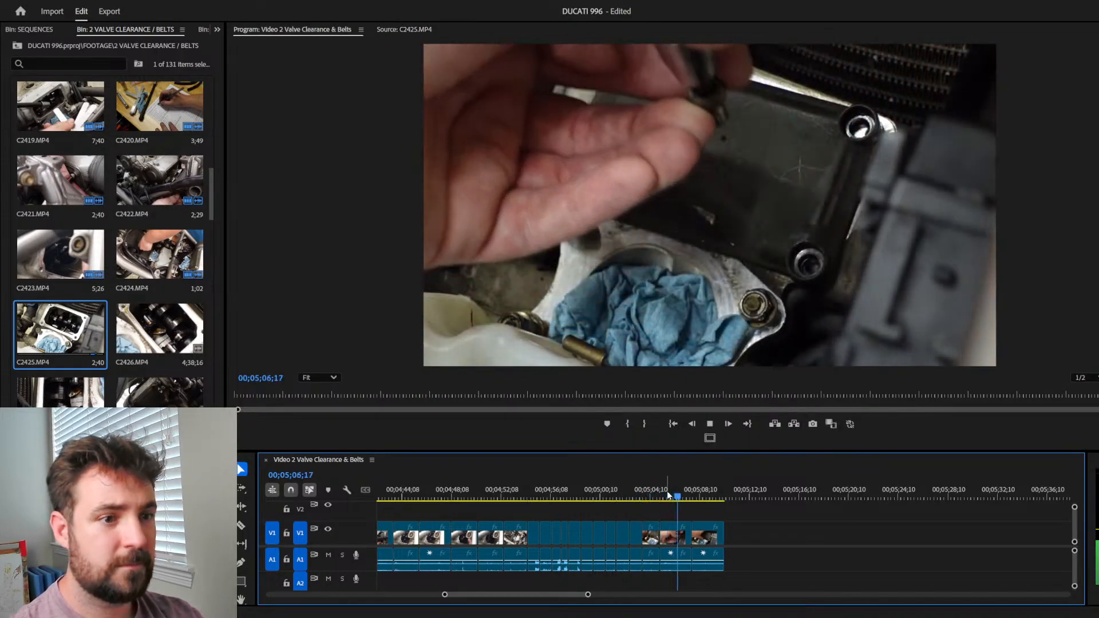
pyautogui.press('space')
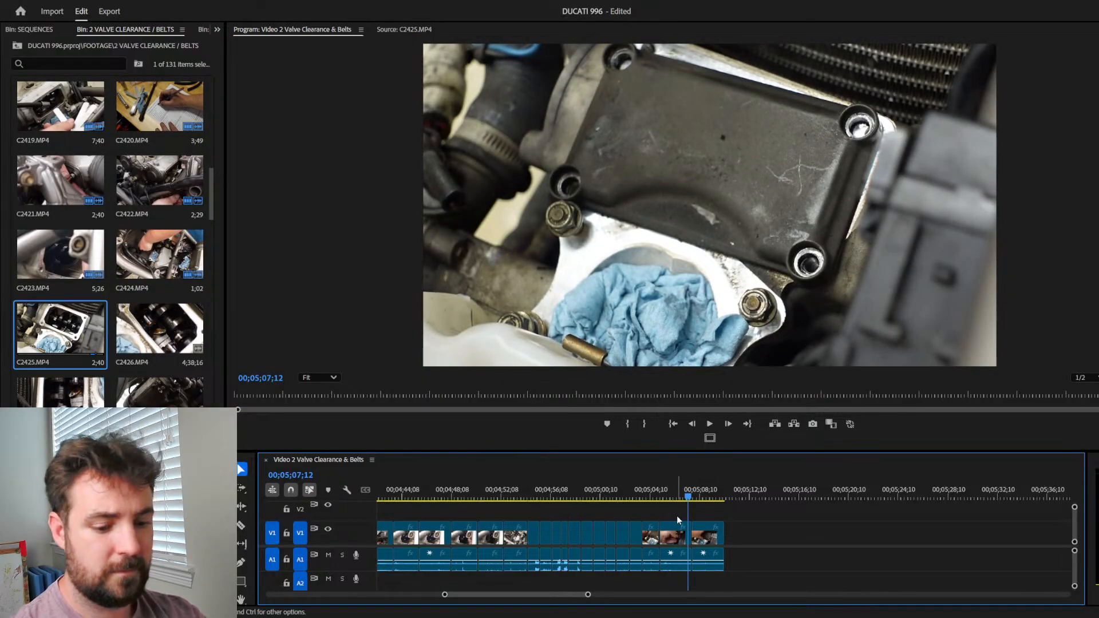
# Step: Trim the end of the second C2425 clip to about 00;05;07;00 and close the gap before the third one
pyautogui.keyDown('alt'); pyautogui.scroll(3, 679, 516); pyautogui.keyUp('alt')
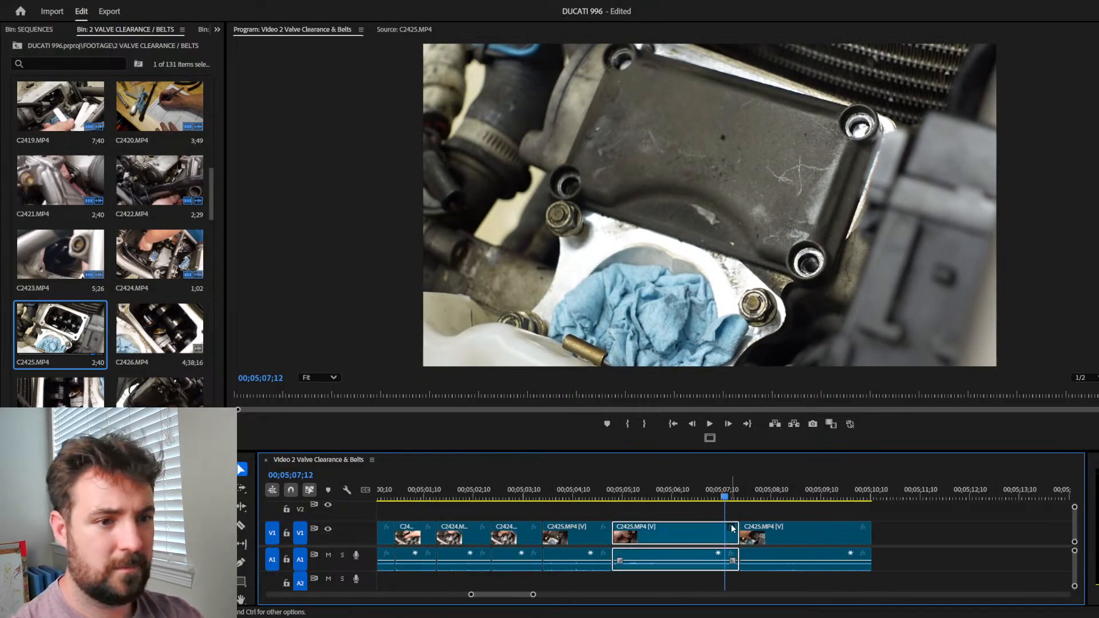
pyautogui.moveTo(737, 530); pyautogui.dragTo(719, 524)
pyautogui.moveTo(707, 525)
pyautogui.mouseDown()
pyautogui.moveTo(668, 525)
pyautogui.moveTo(705, 525)
pyautogui.mouseUp()
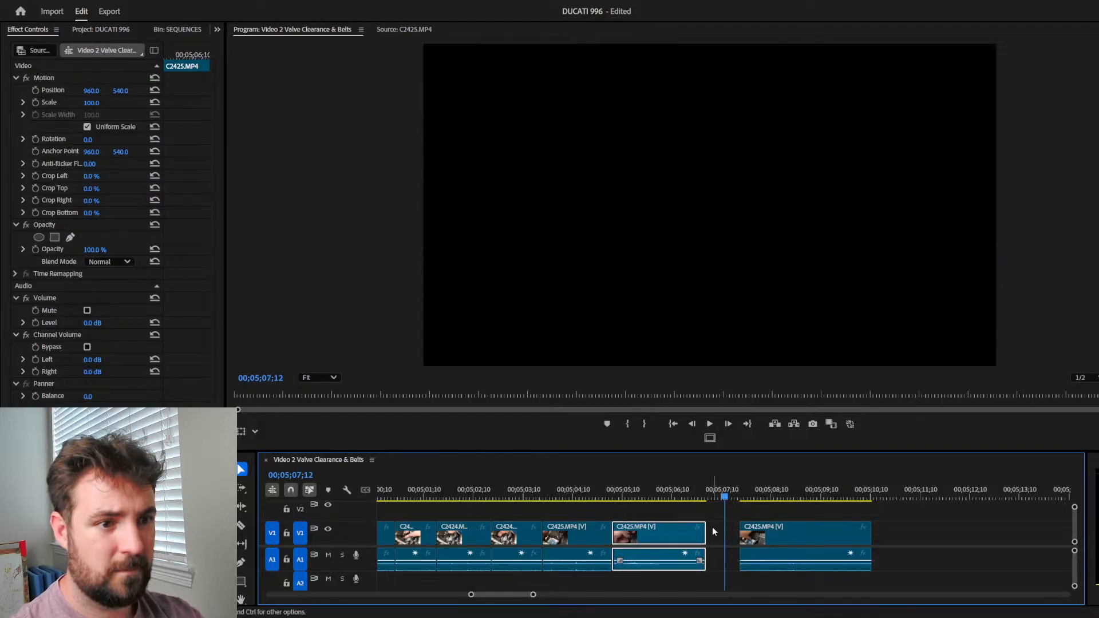
pyautogui.click(713, 535)
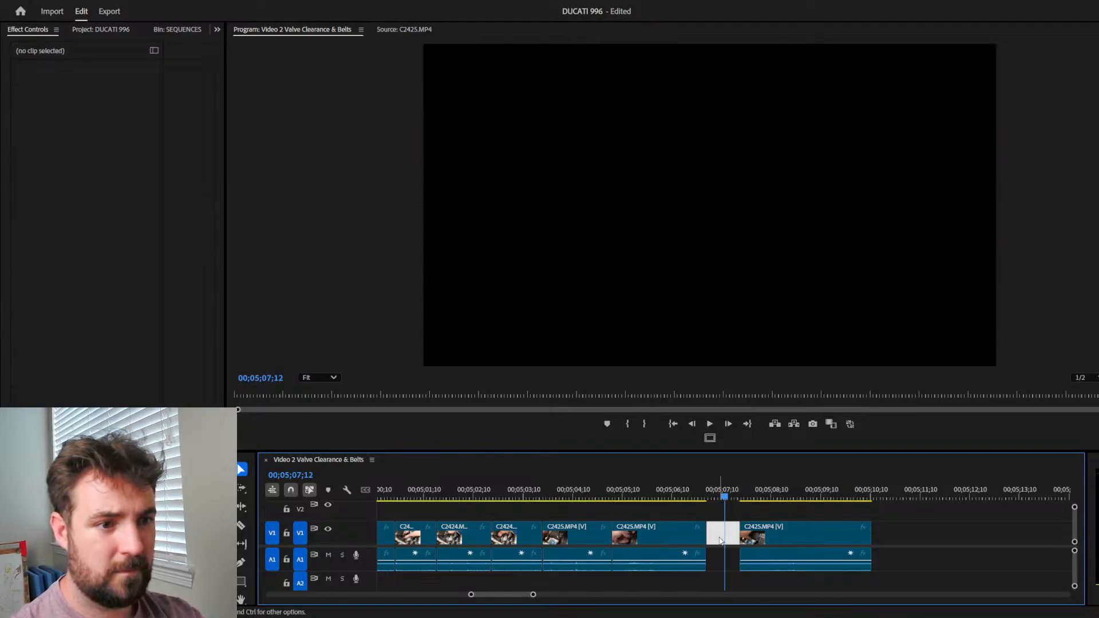
pyautogui.press('Delete')
# Step: Play back the cut between the last two C2425 clips and trim the final clip's end to 00;05;09;03
pyautogui.click(704, 486)
pyautogui.press('space')
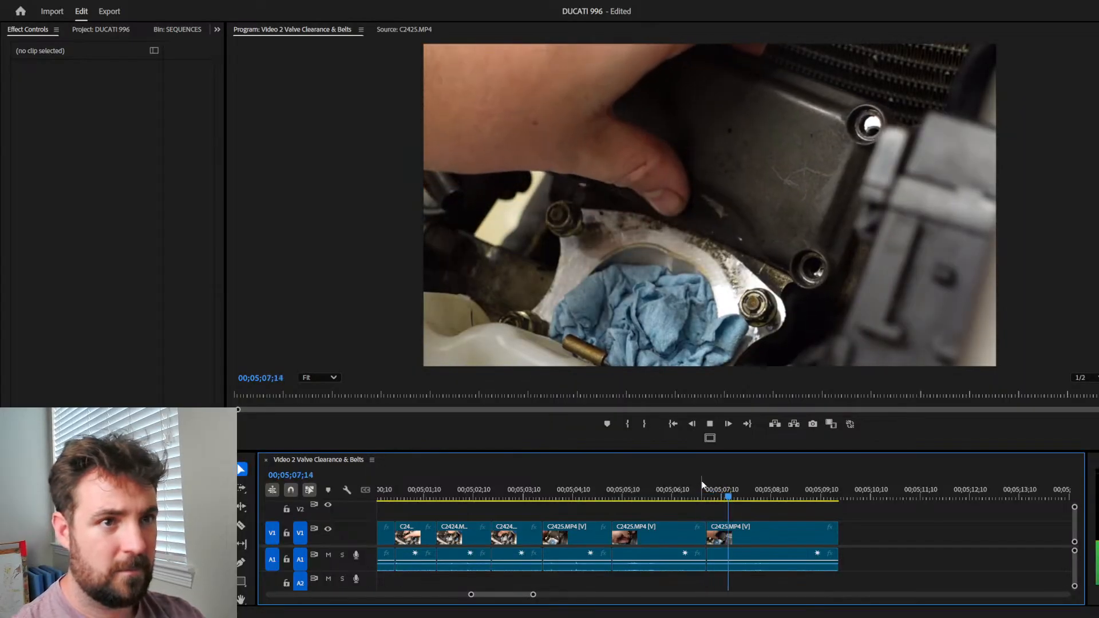
pyautogui.click(703, 486)
pyautogui.moveTo(703, 483); pyautogui.dragTo(676, 485)
pyautogui.press('space')
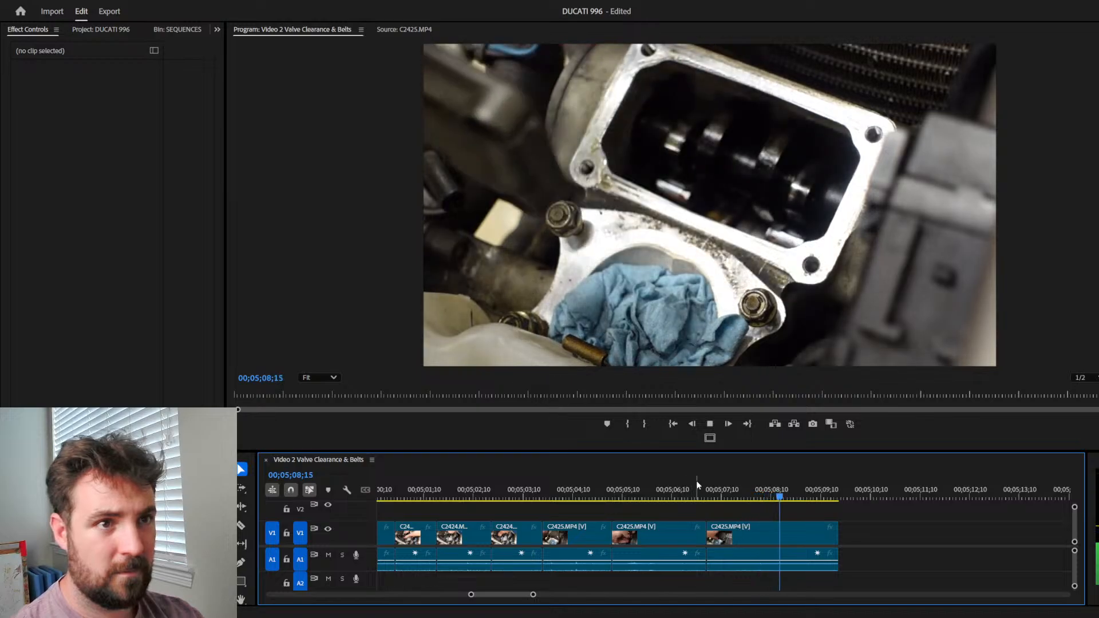
pyautogui.press('space')
pyautogui.moveTo(843, 524); pyautogui.dragTo(811, 489)
pyautogui.click(824, 491)
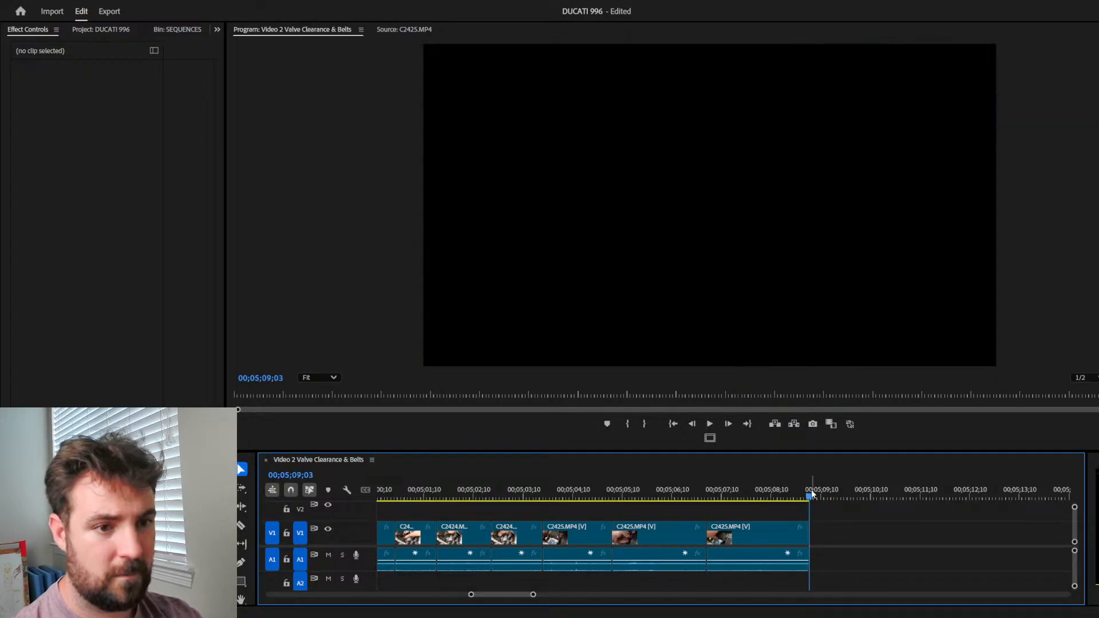
# Step: Check the rest of the C2425 source footage to its end and return to the 2 VALVE CLEARANCE / BELTS bin
pyautogui.click(402, 28)
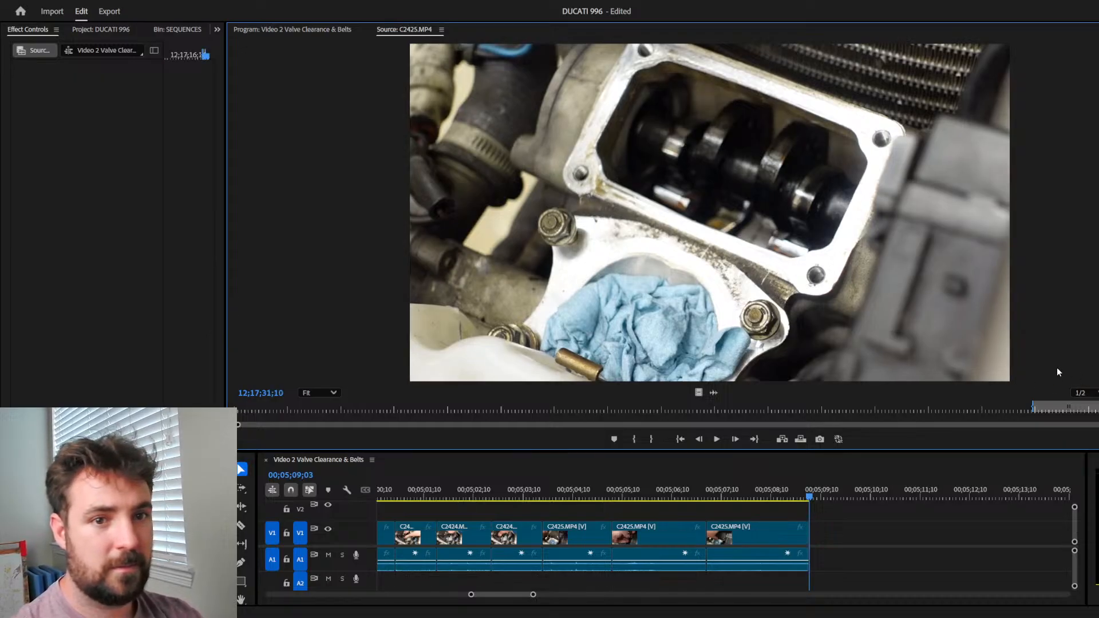
pyautogui.press('End')
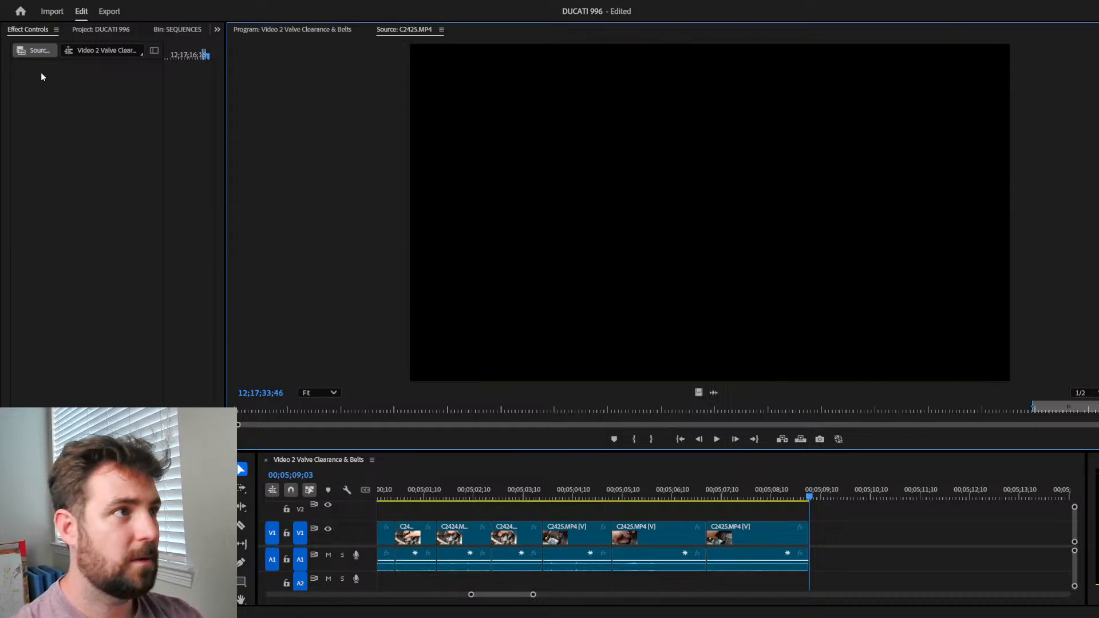
pyautogui.click(165, 30)
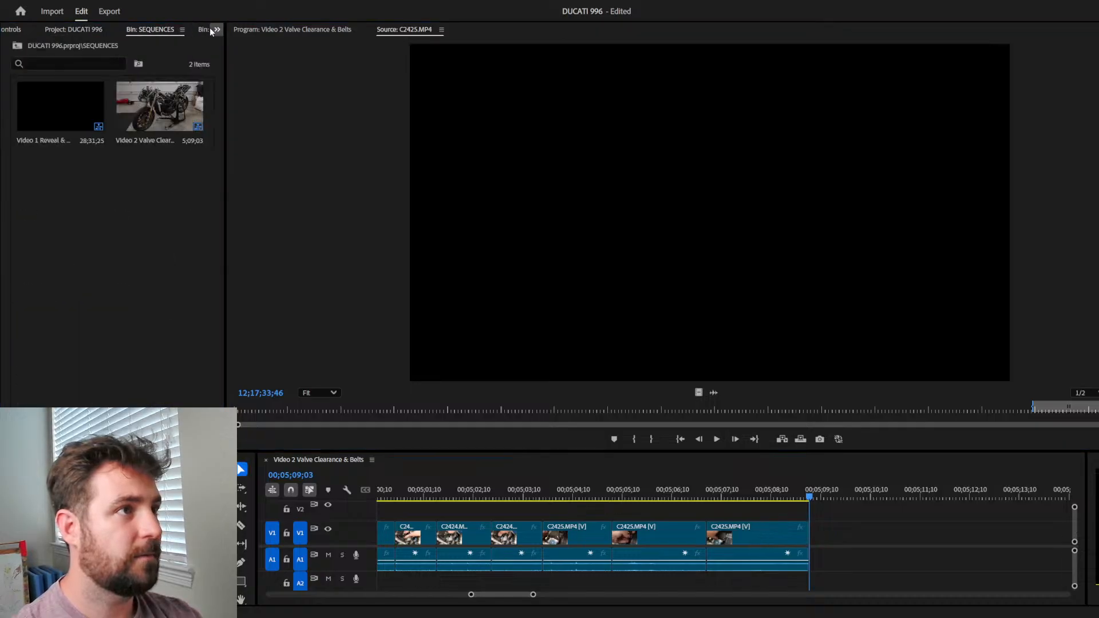
pyautogui.click(243, 98)
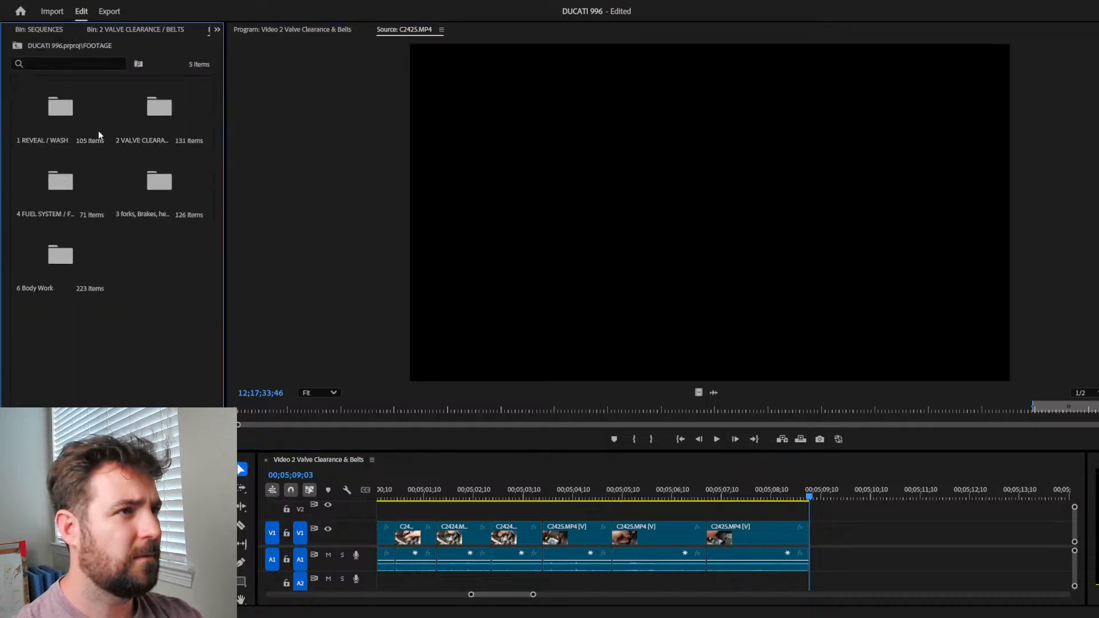
pyautogui.click(221, 28)
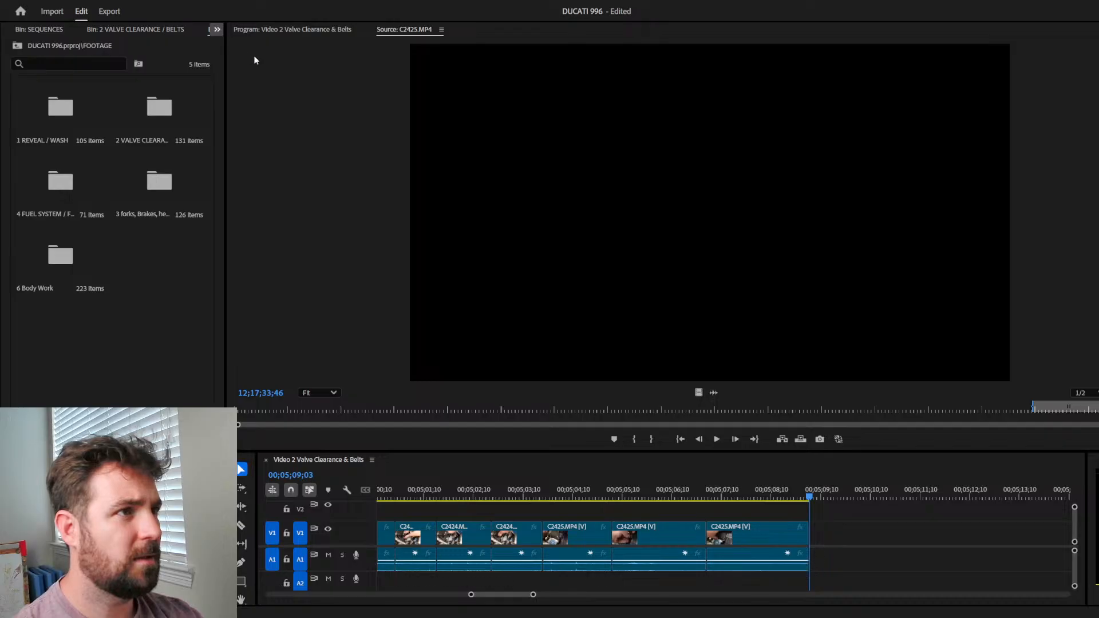
pyautogui.doubleClick(146, 141)
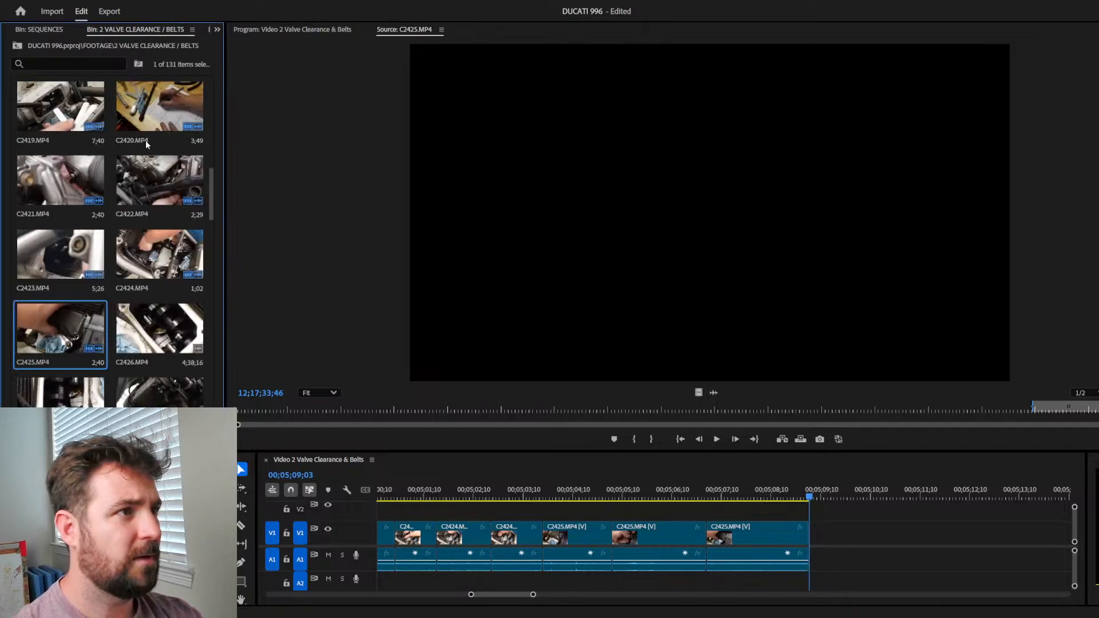
# Step: Open C2426, mark a 7;42 excerpt ending at 12;18;27;08 and append it to the sequence
pyautogui.doubleClick(153, 321)
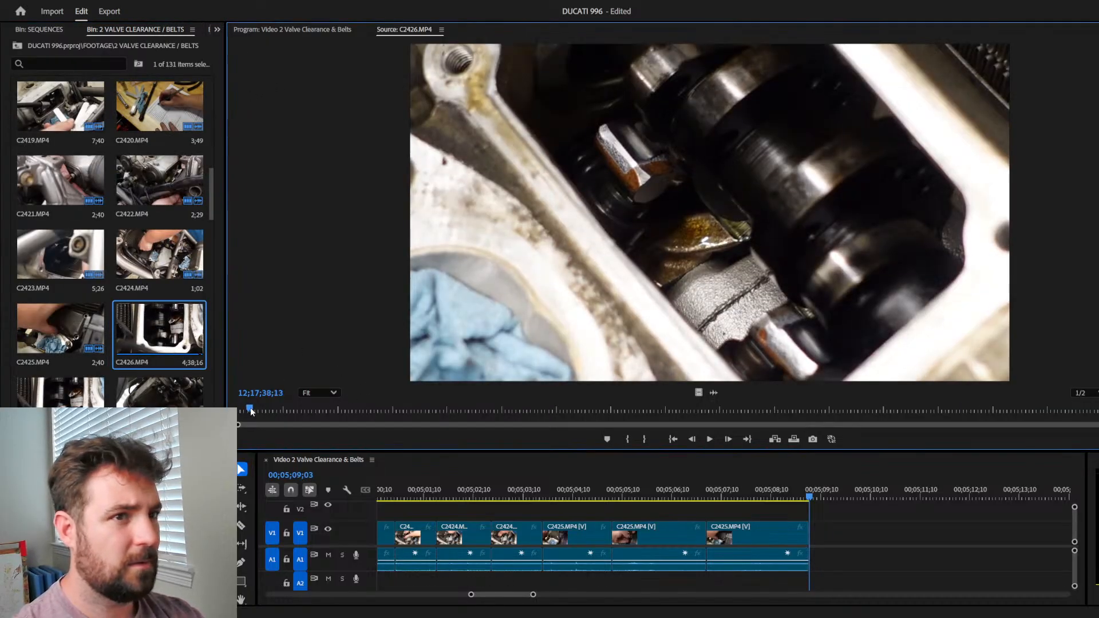
pyautogui.moveTo(249, 407); pyautogui.dragTo(314, 414)
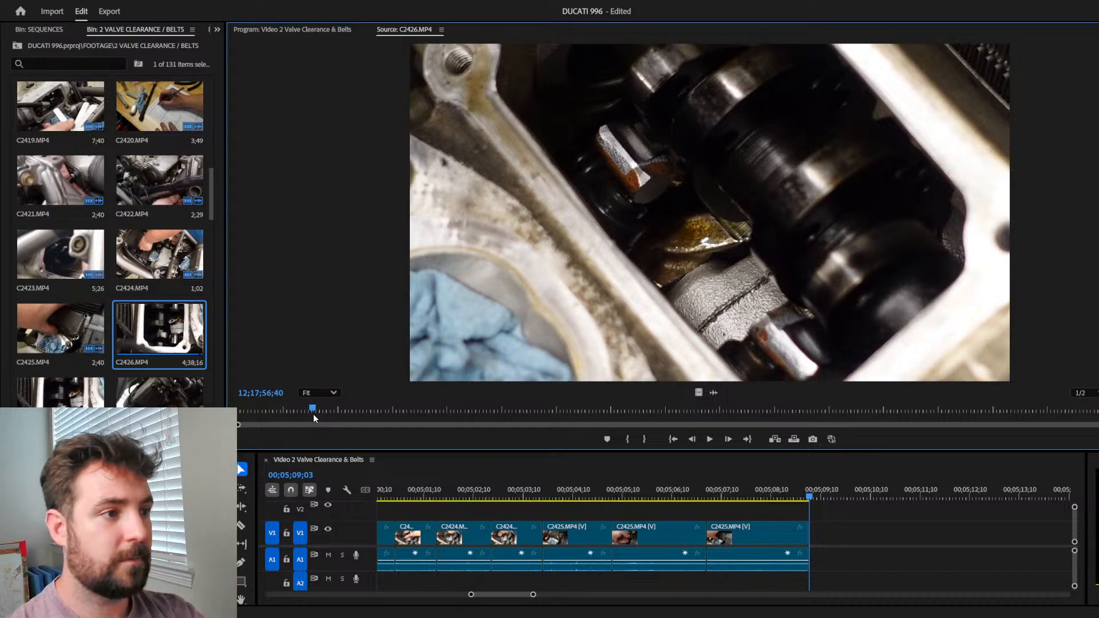
pyautogui.press('space')
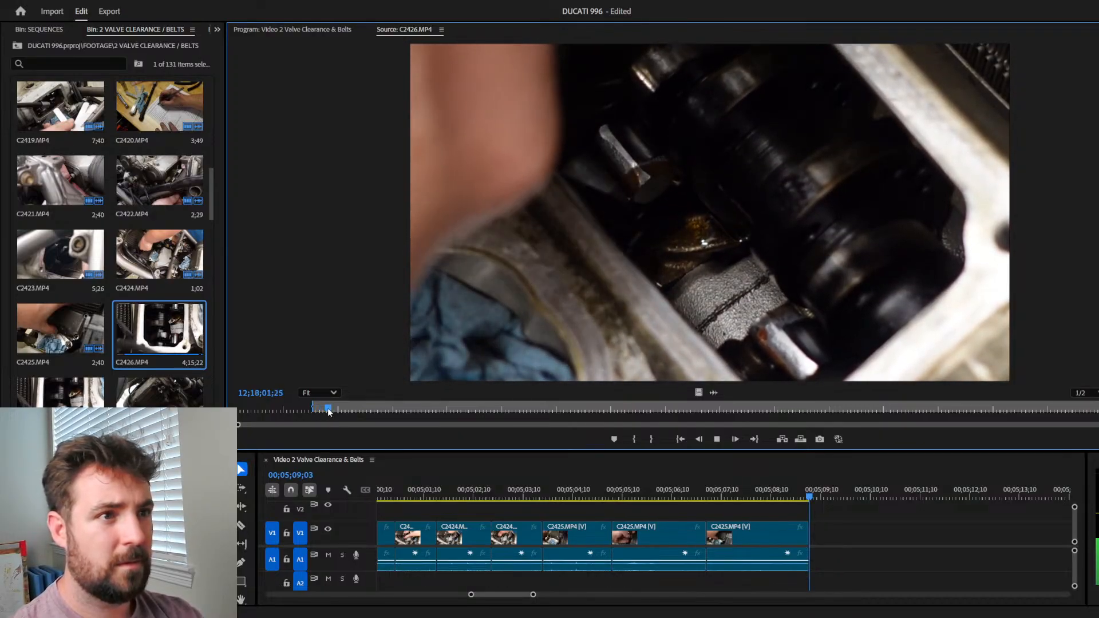
pyautogui.click(330, 410)
pyautogui.moveTo(330, 410); pyautogui.dragTo(387, 415)
pyautogui.press('i')
pyautogui.press('space')
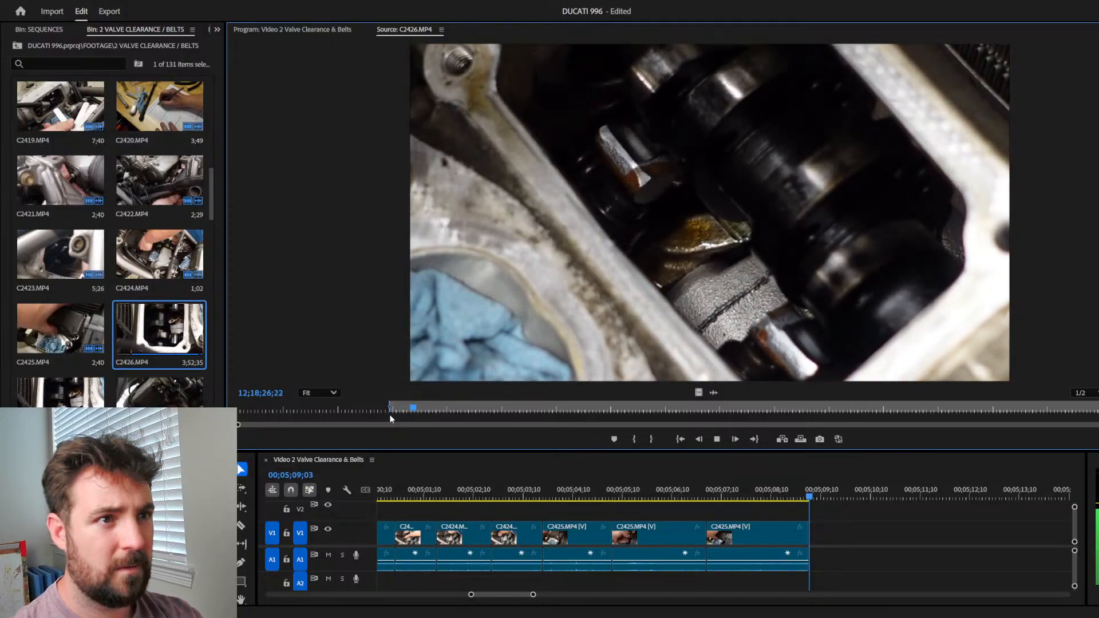
pyautogui.press('o')
pyautogui.press('.')
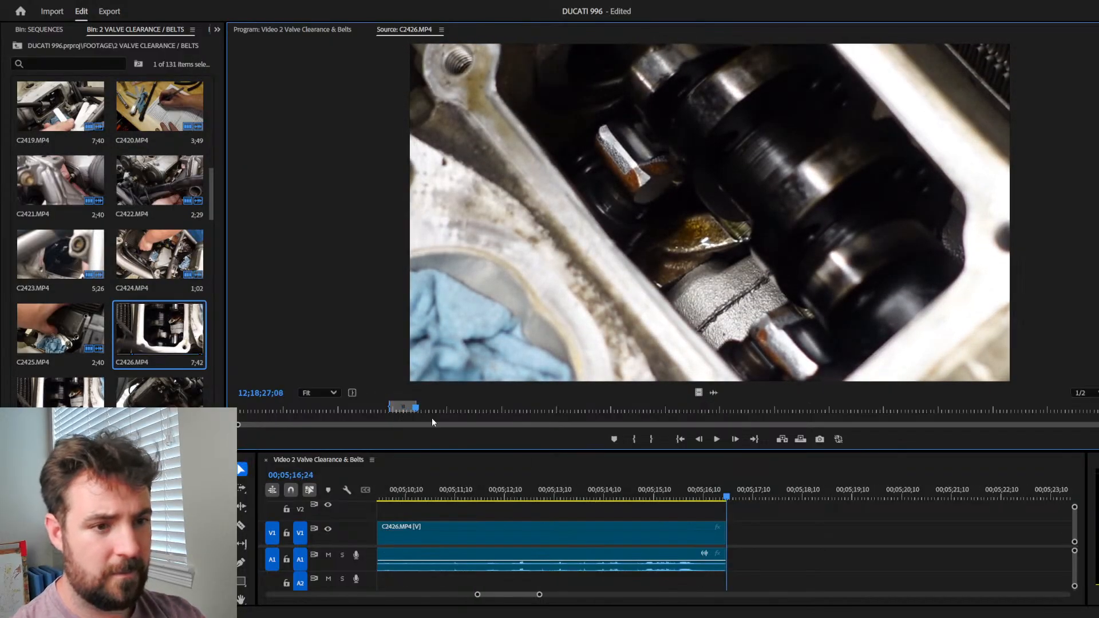
# Step: Review the start of the newly appended C2426 clip, trim about one second off its beginning and close the gap
pyautogui.click(584, 493)
pyautogui.press('-')
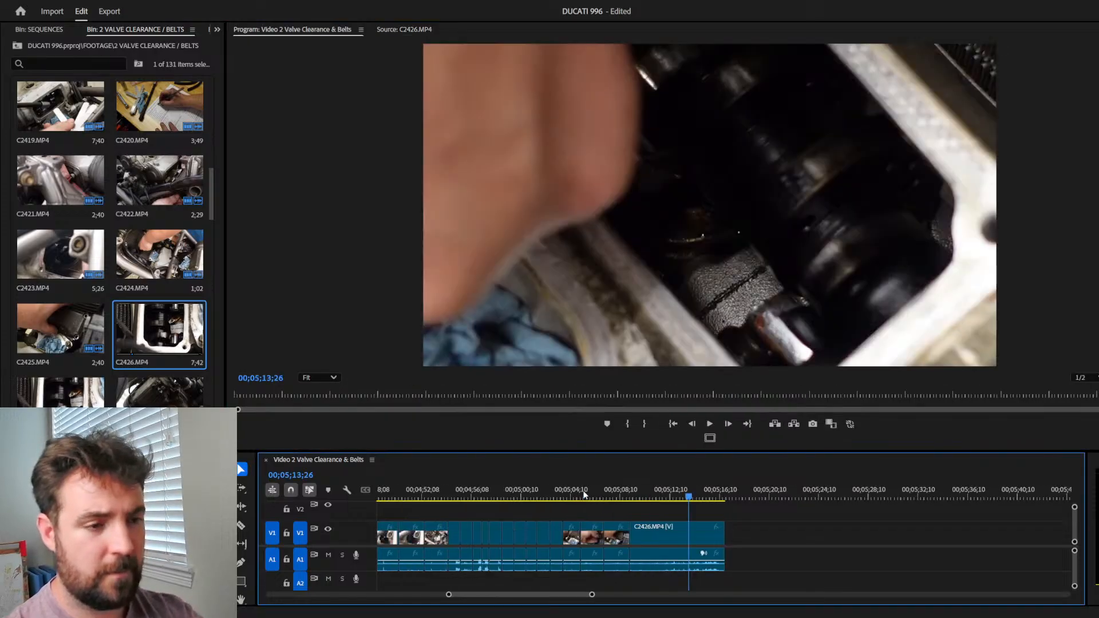
pyautogui.click(627, 481)
pyautogui.press('space')
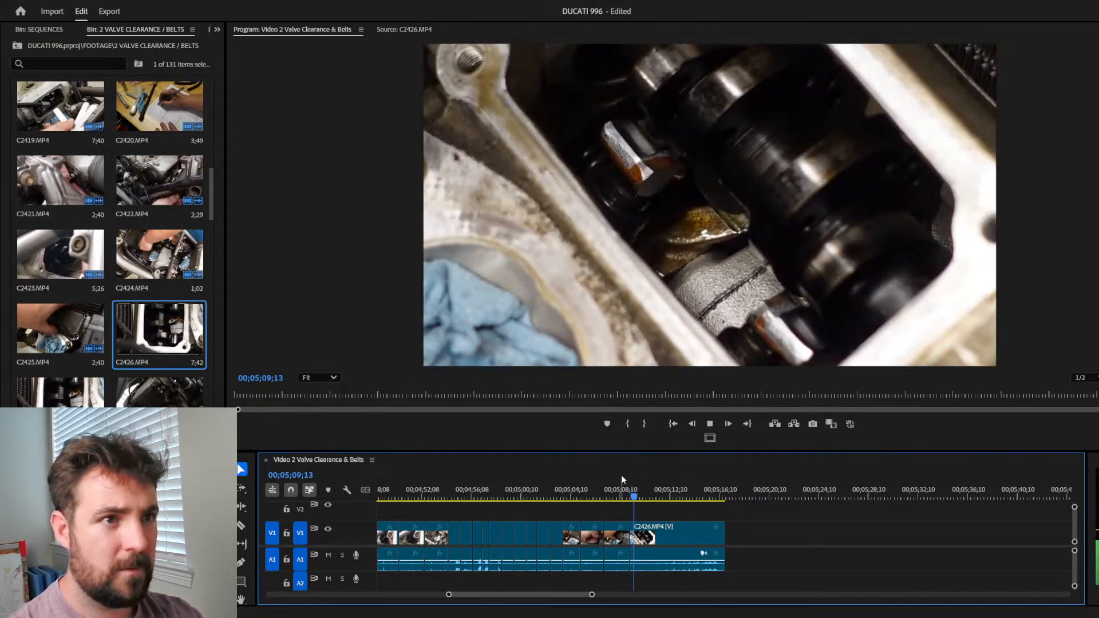
pyautogui.click(644, 497)
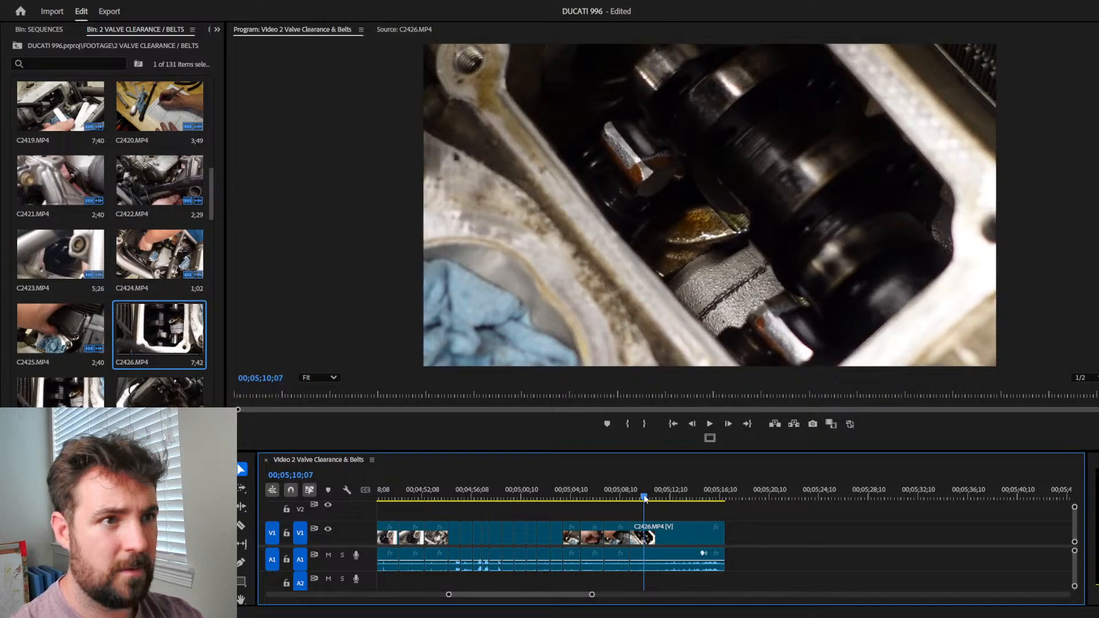
pyautogui.moveTo(635, 527); pyautogui.dragTo(637, 532)
pyautogui.press('Delete')
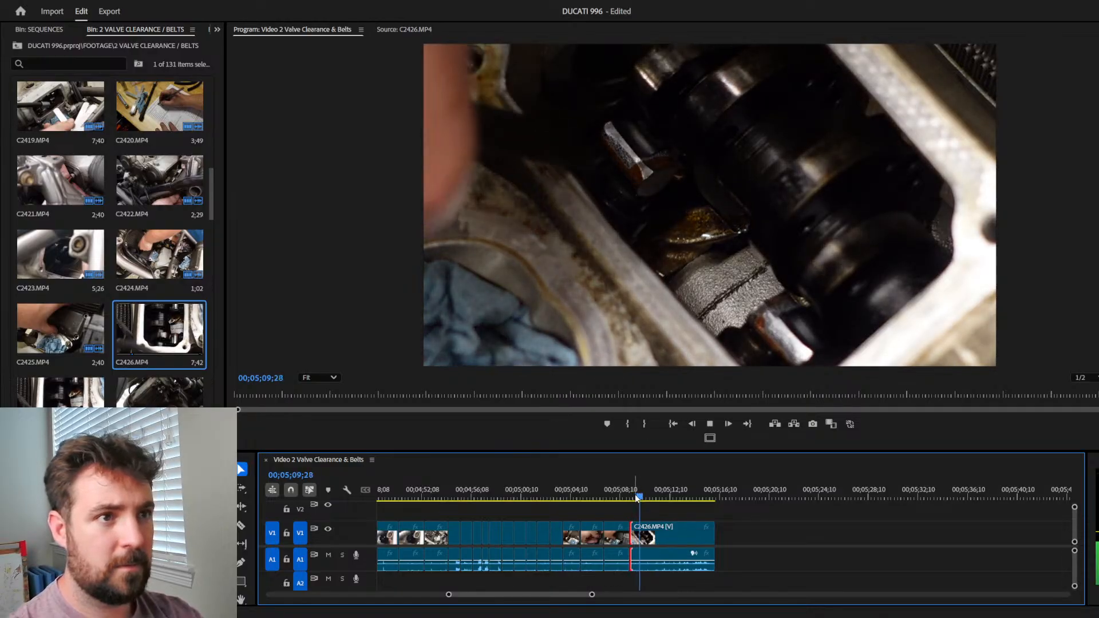
# Step: Cut the section from 00;05;12;29 to 00;05;14;02 out of the C2426 clip and close the gap
pyautogui.press('space')
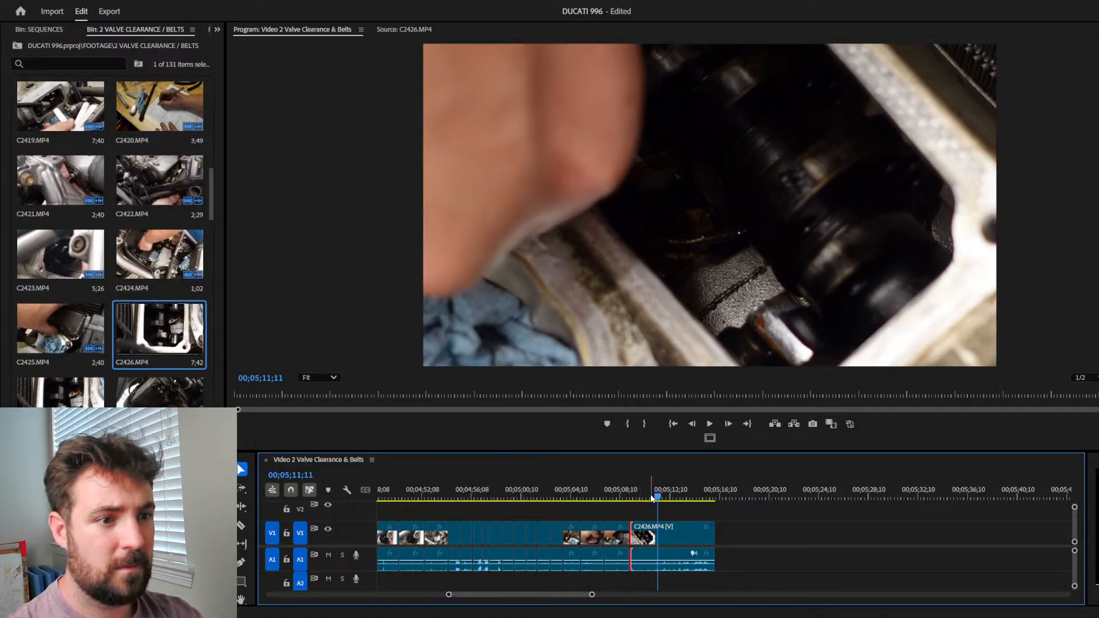
pyautogui.press('space')
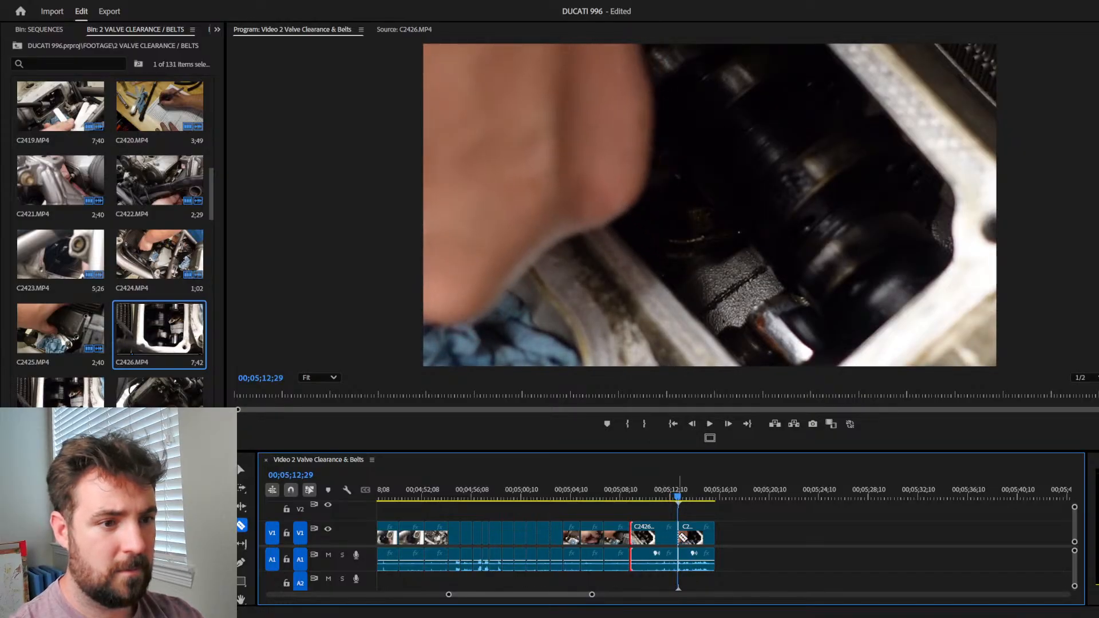
pyautogui.press('space')
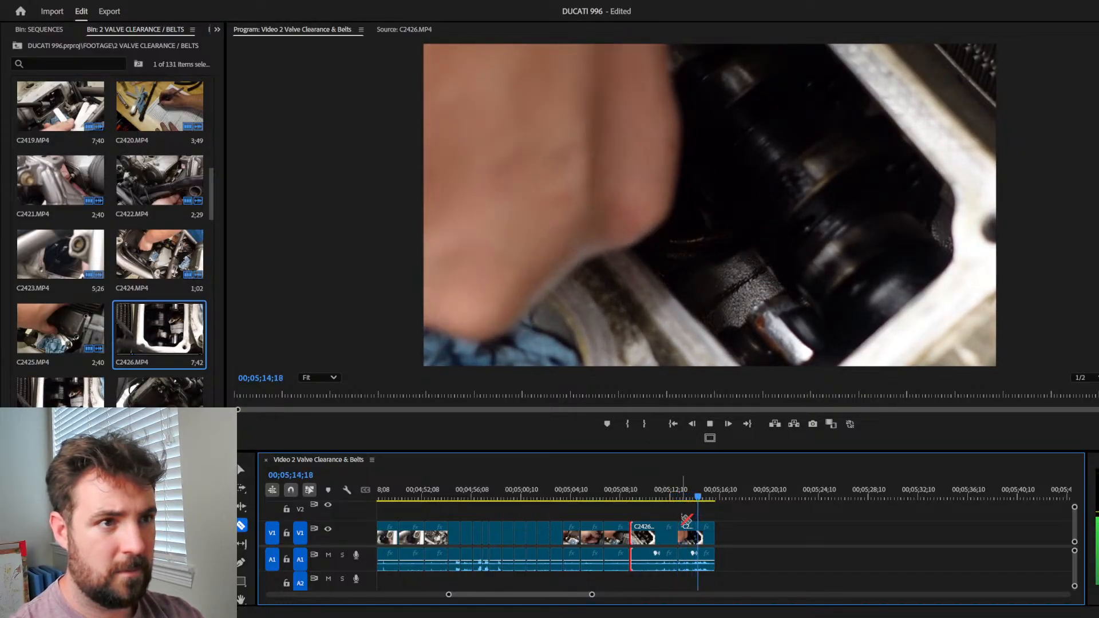
pyautogui.press('space')
pyautogui.moveTo(701, 495); pyautogui.dragTo(692, 495)
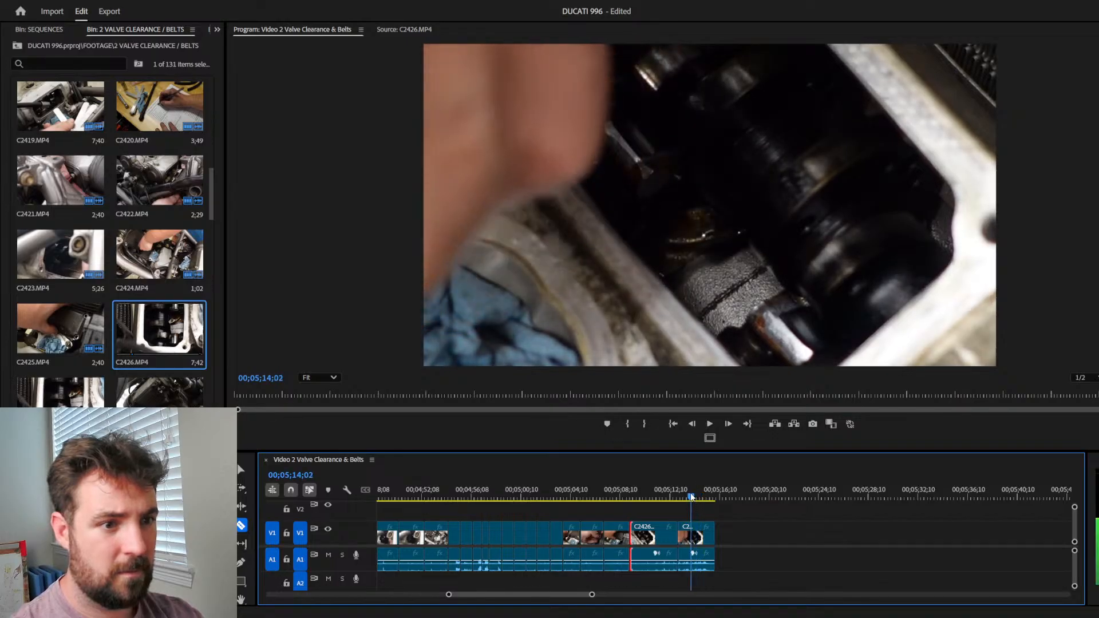
pyautogui.moveTo(685, 536); pyautogui.dragTo(686, 538)
pyautogui.click(685, 538)
pyautogui.press('Delete')
# Step: Play back the shortened C2426 excerpt across the new cut and park the playhead at the end of the sequence
pyautogui.click(662, 486)
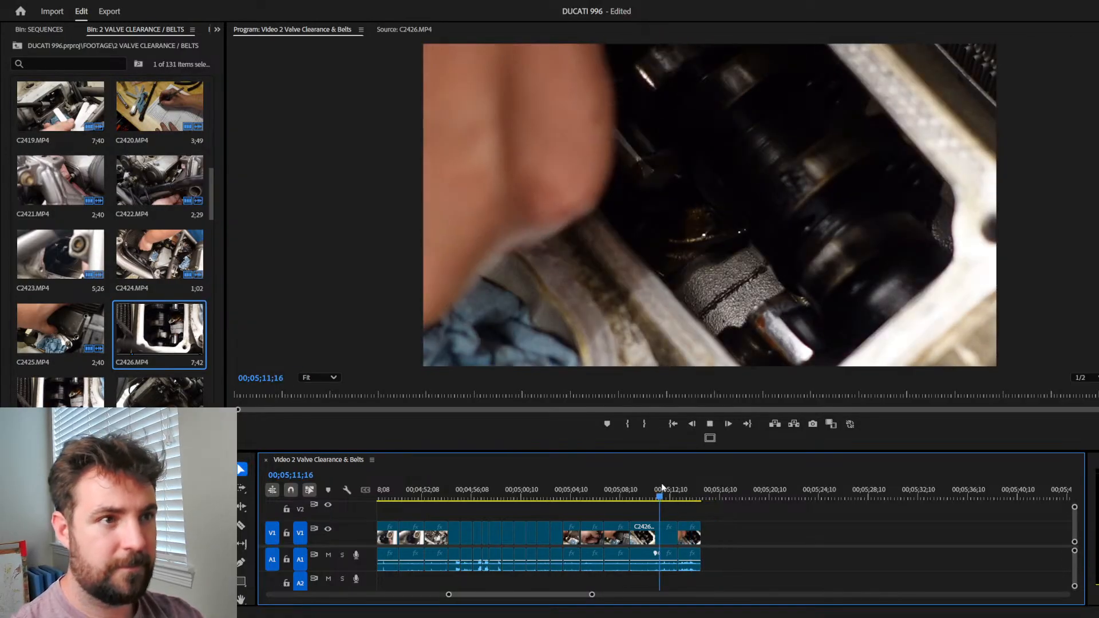
pyautogui.press('space')
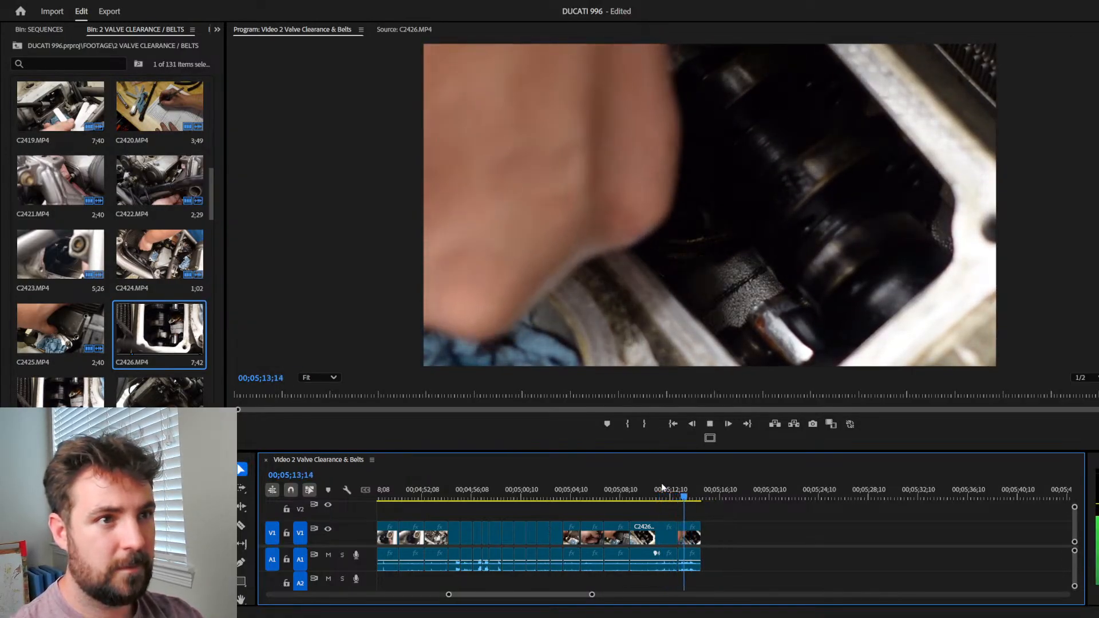
pyautogui.press('space')
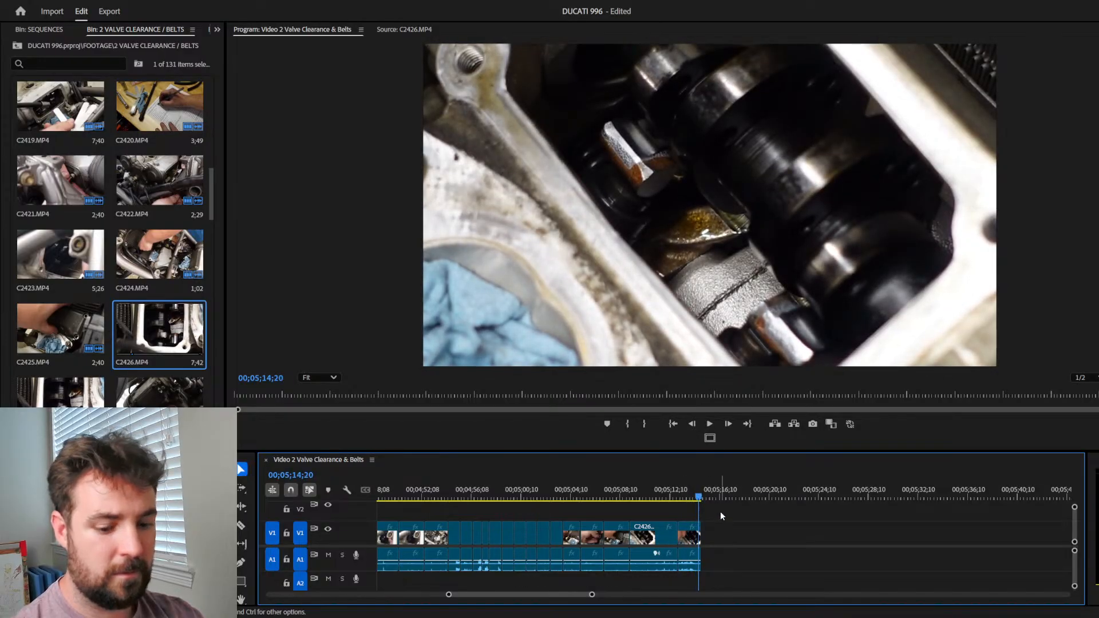
pyautogui.press('Up')
pyautogui.press('Down')
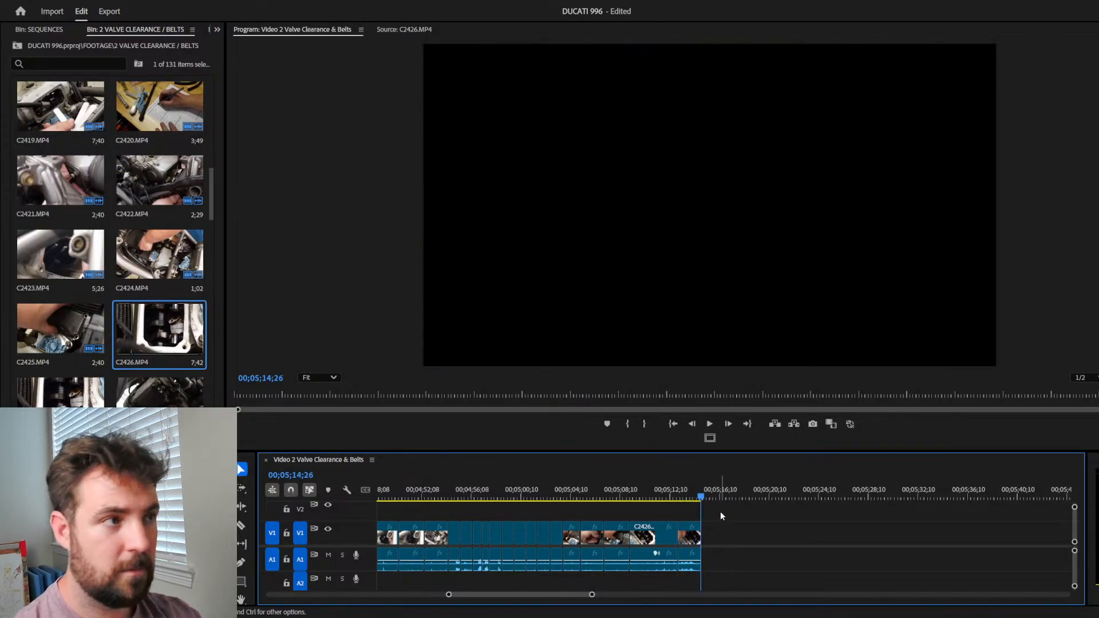
# Step: Scan further through the C2426 source footage and try an in point at 12;19;48;43
pyautogui.click(421, 30)
pyautogui.moveTo(412, 408); pyautogui.dragTo(597, 405)
pyautogui.press('space')
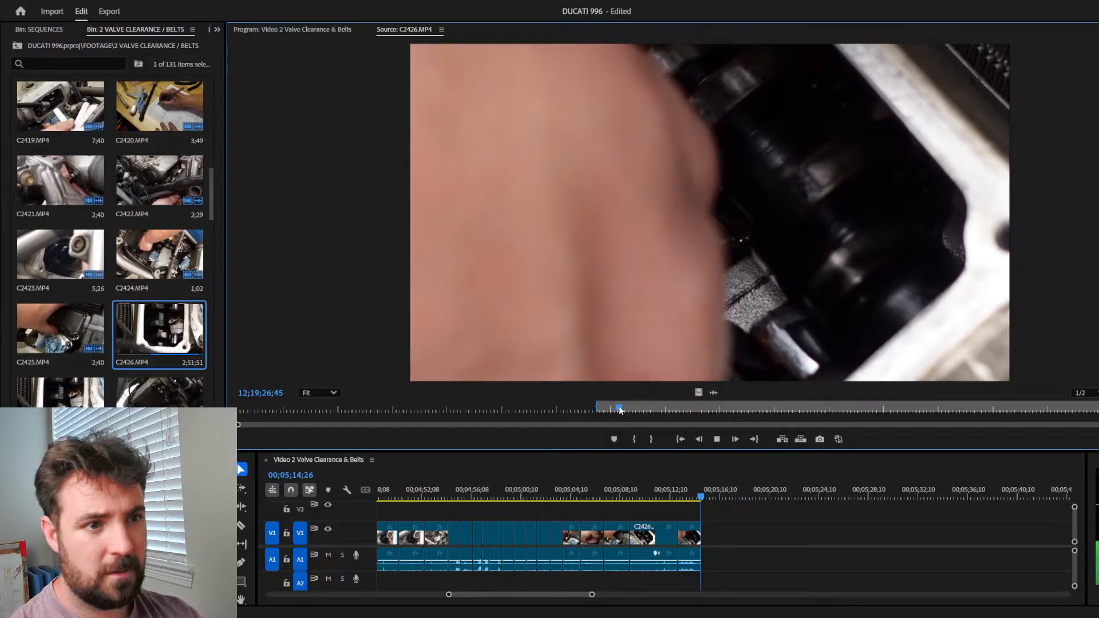
pyautogui.moveTo(620, 407); pyautogui.dragTo(694, 411)
pyautogui.press('i')
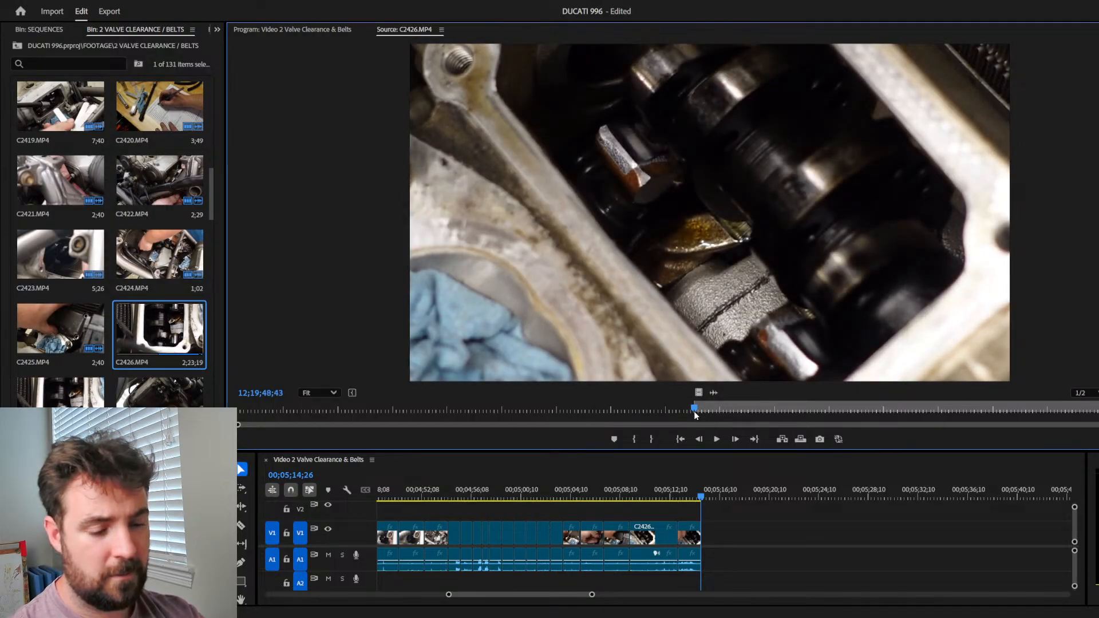
pyautogui.press('space')
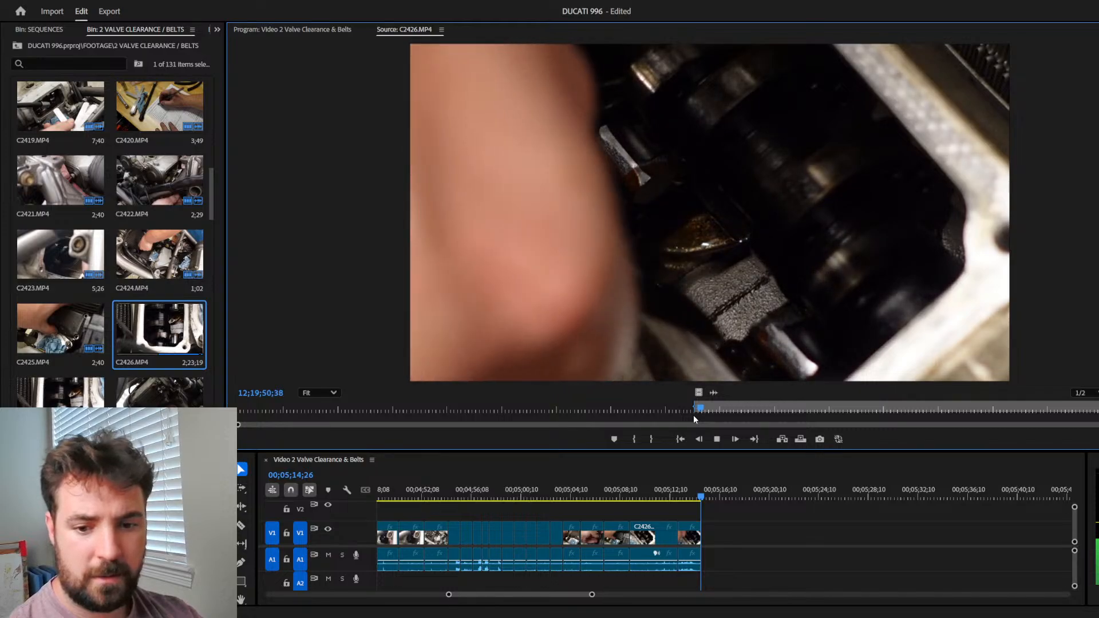
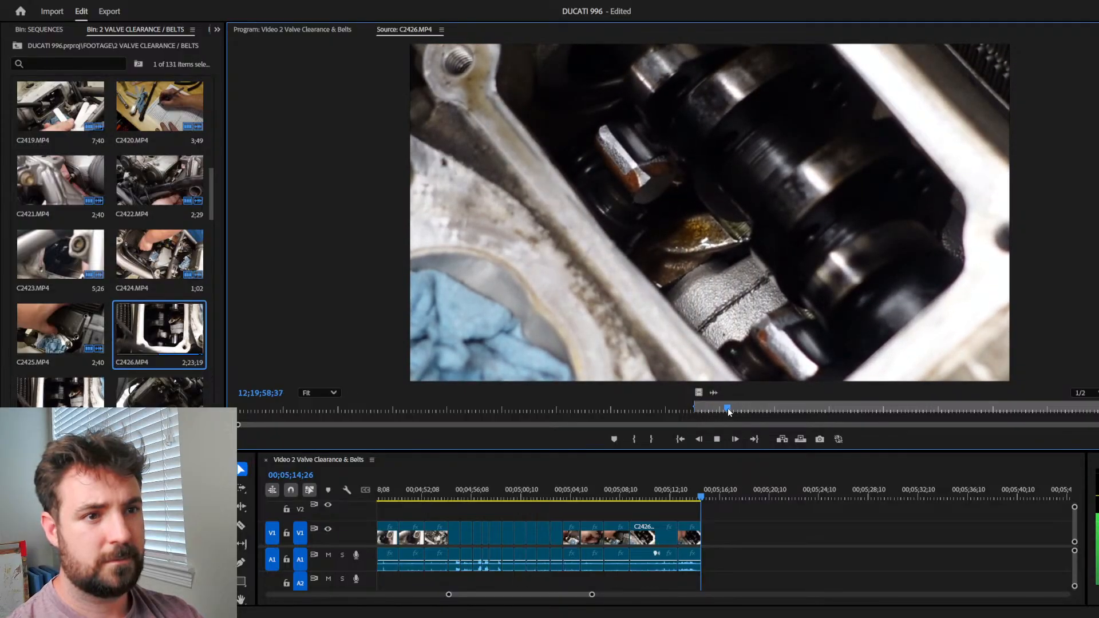
pyautogui.moveTo(732, 410)
pyautogui.mouseDown()
pyautogui.moveTo(848, 409)
pyautogui.moveTo(741, 427)
pyautogui.mouseUp()
pyautogui.press('space')
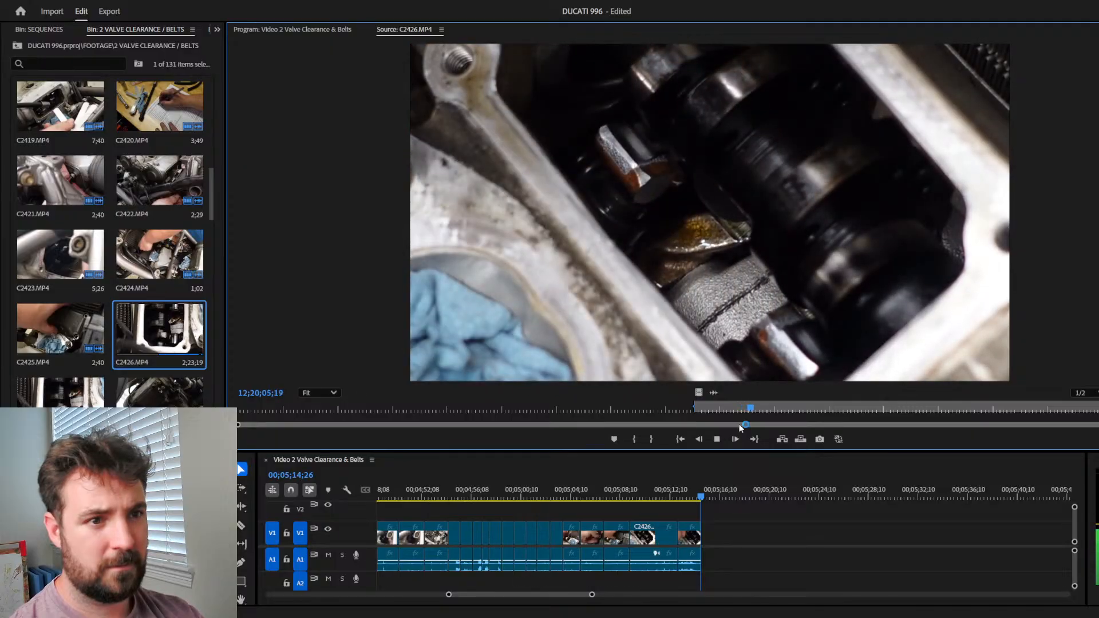
# Step: Mark a 5;25 excerpt of C2426 from 12;20;00;37 to 12;20;06;01 and append it to the sequence
pyautogui.moveTo(753, 411); pyautogui.dragTo(729, 412)
pyautogui.press('space')
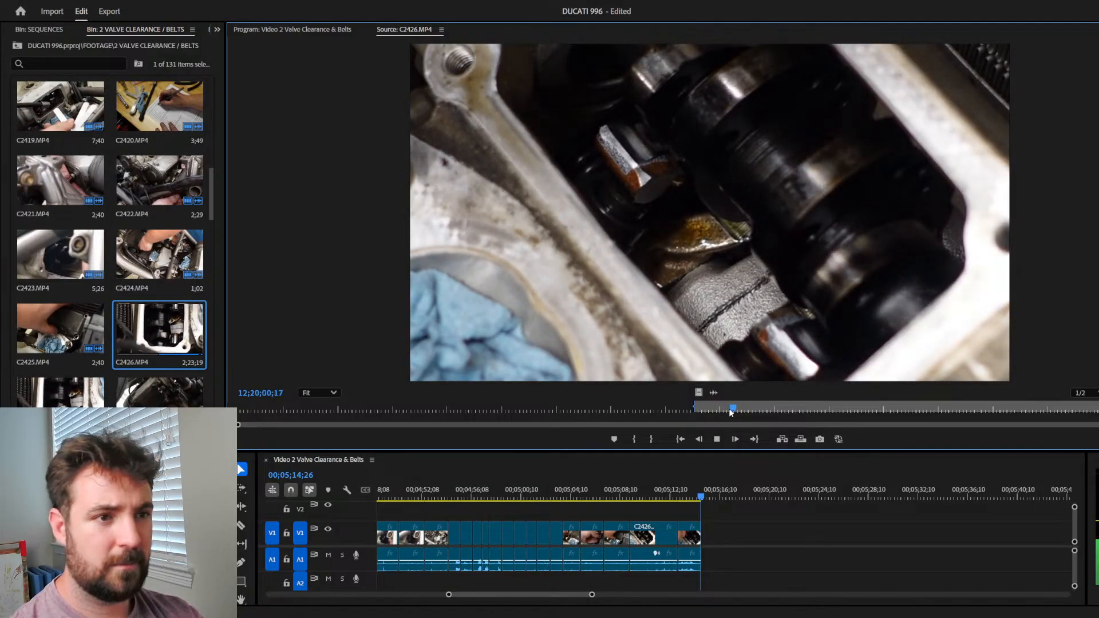
pyautogui.press('space')
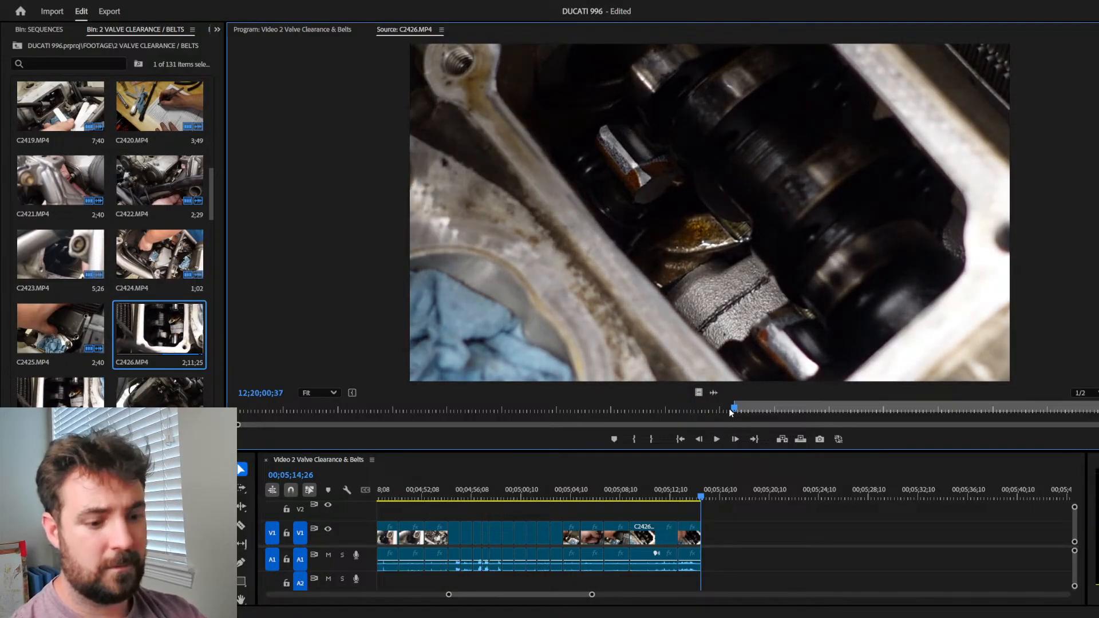
pyautogui.press('space')
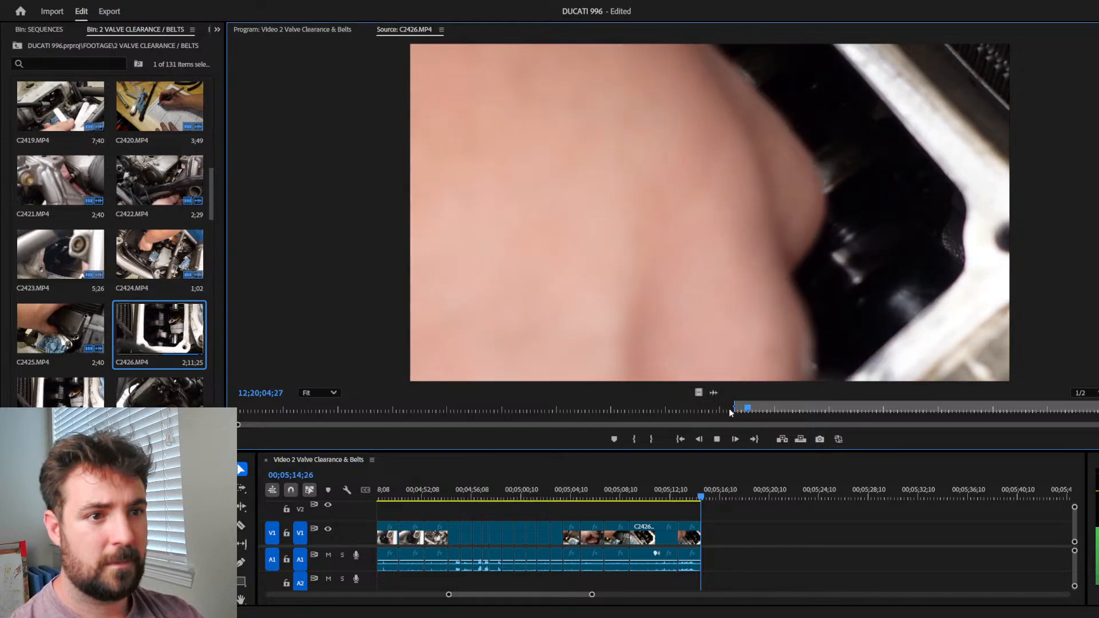
pyautogui.press('space')
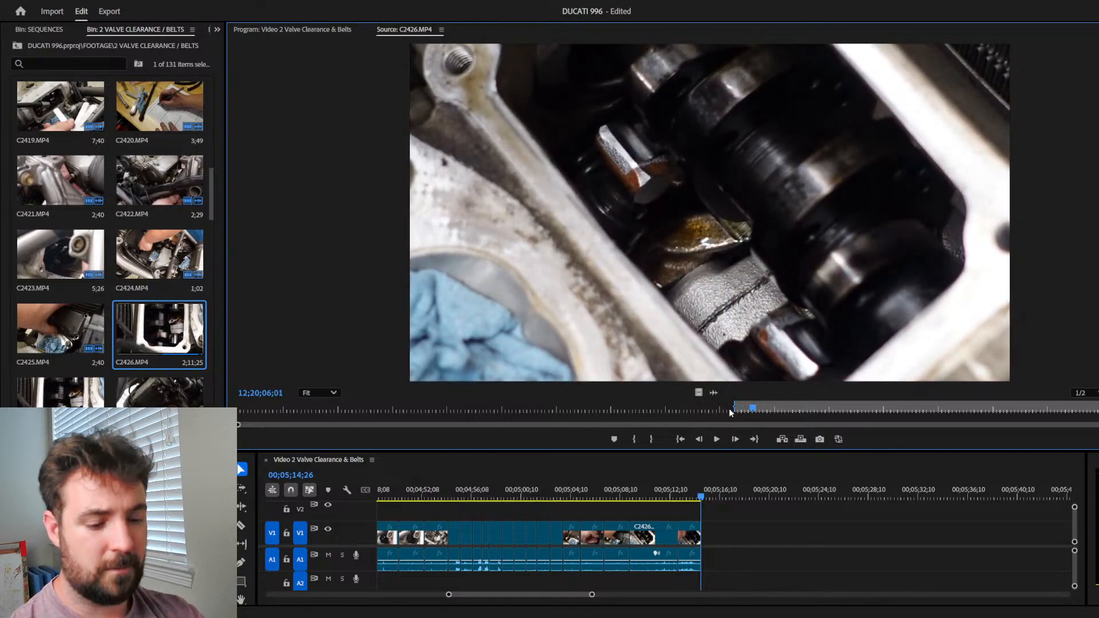
pyautogui.press('o')
pyautogui.press('.')
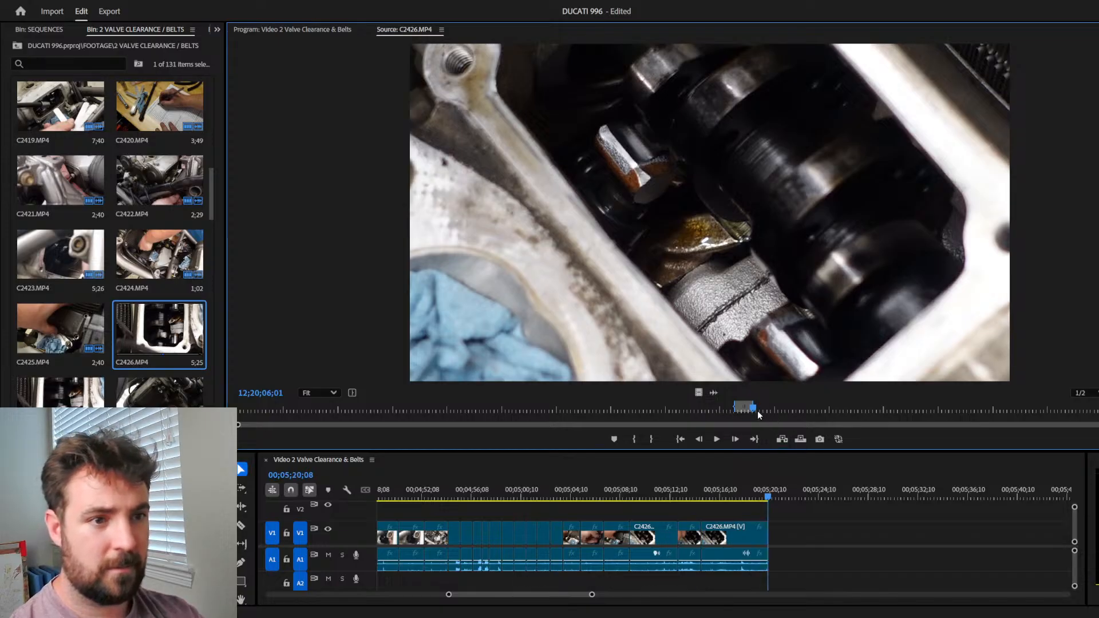
# Step: Review the newly appended C2426 clip and trim its end to 00;05;19;20
pyautogui.moveTo(752, 406); pyautogui.dragTo(761, 382)
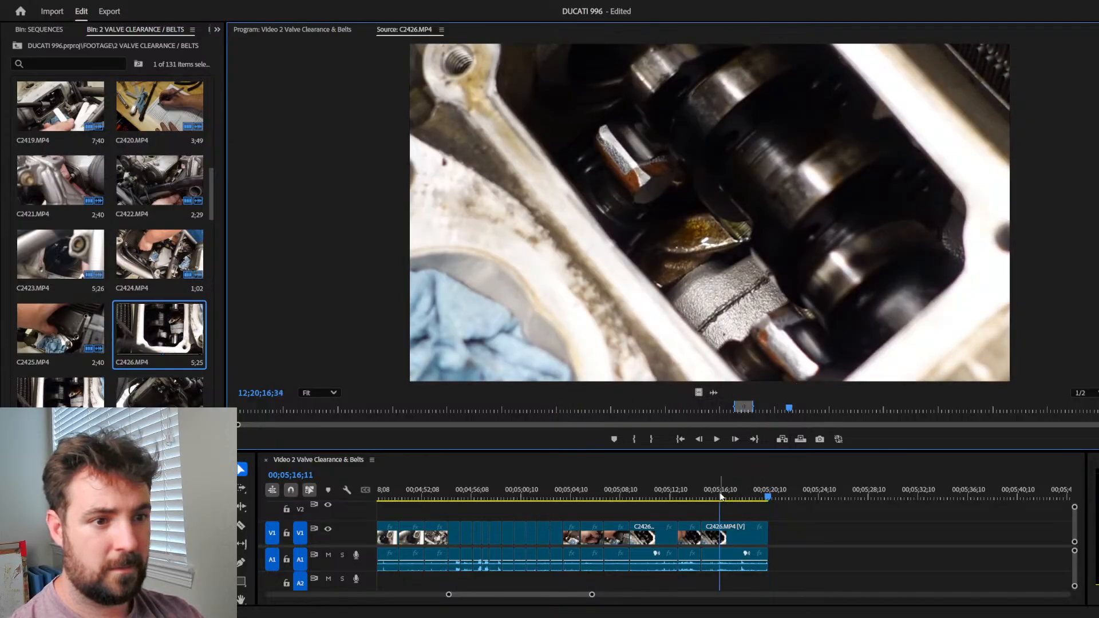
pyautogui.moveTo(720, 495); pyautogui.dragTo(760, 475)
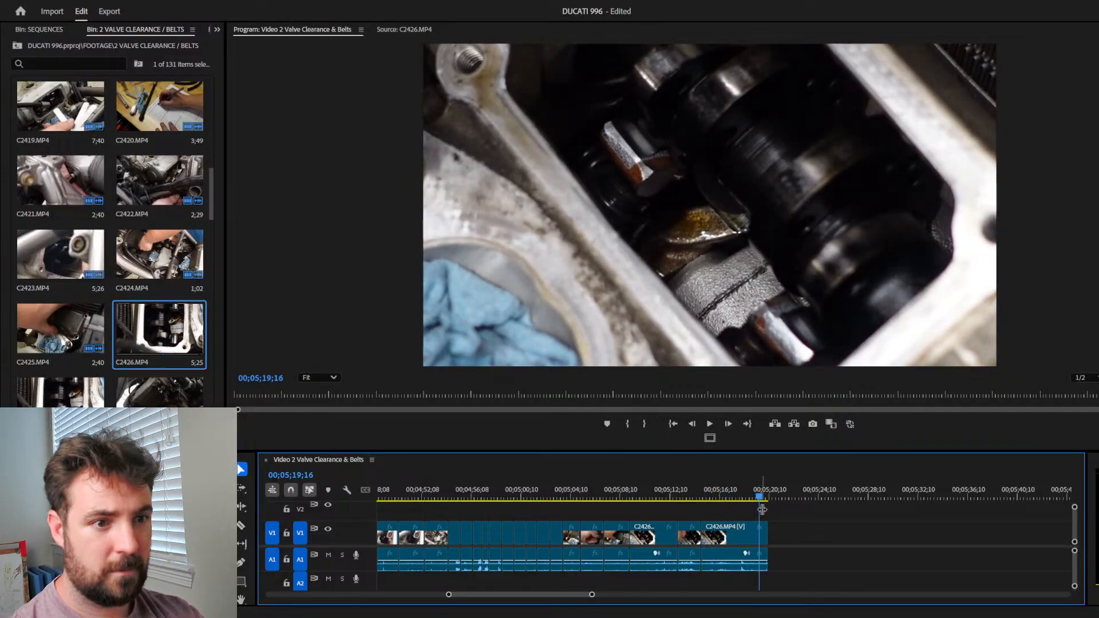
pyautogui.press('Right')
pyautogui.press('Right')
pyautogui.press('Right')
pyautogui.press('Right')
pyautogui.moveTo(766, 533); pyautogui.dragTo(760, 532)
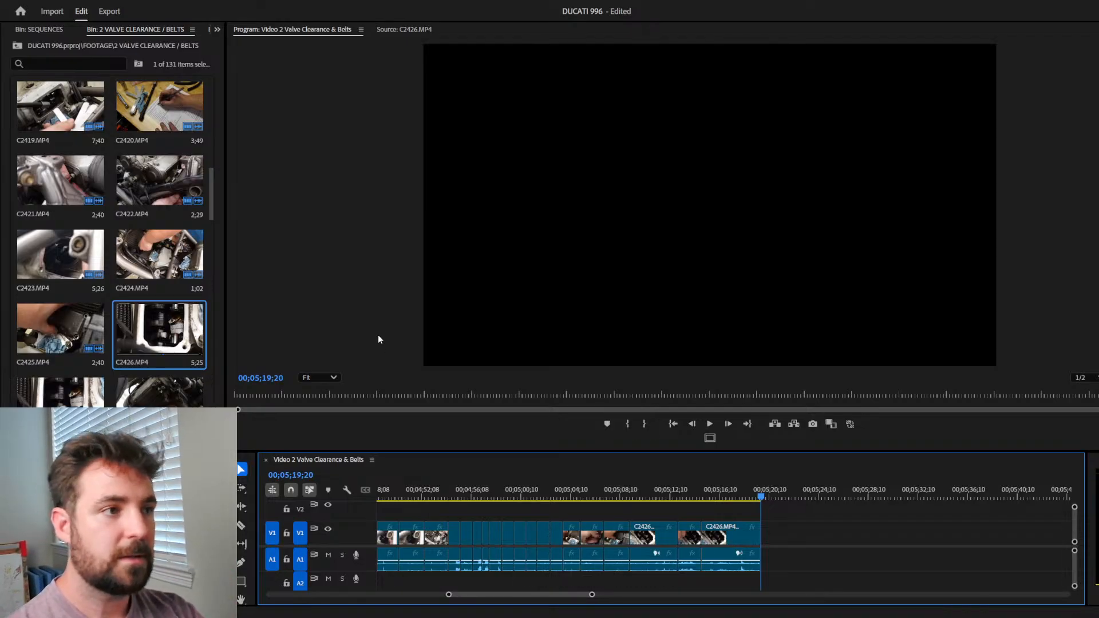
# Step: Check the remaining C2426 source footage through to its end for further usable material
pyautogui.click(396, 29)
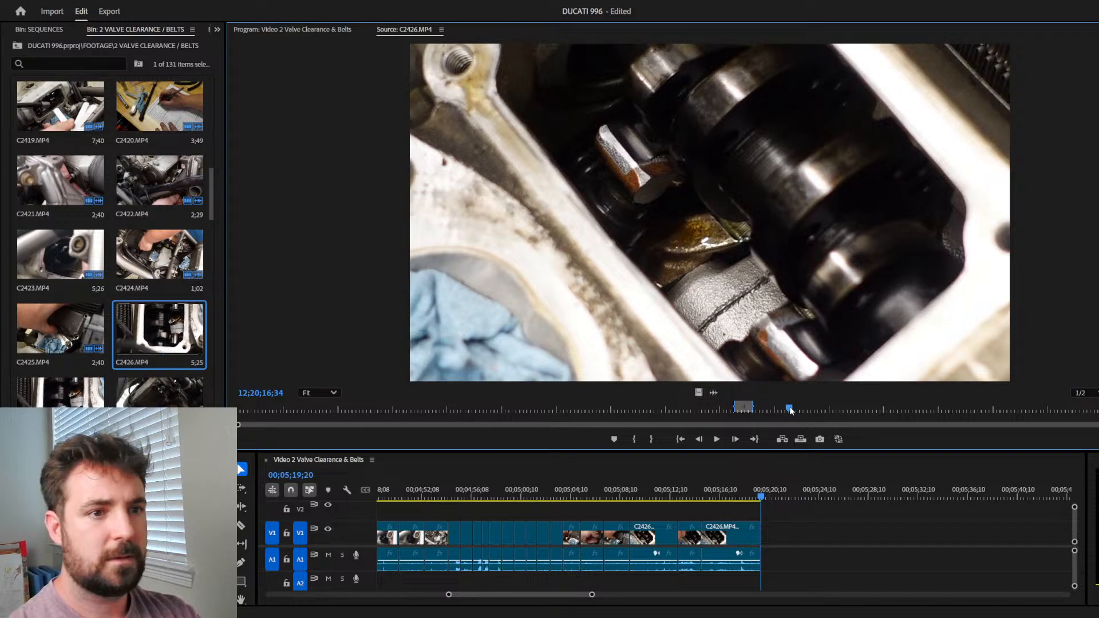
pyautogui.moveTo(876, 408); pyautogui.dragTo(1098, 408)
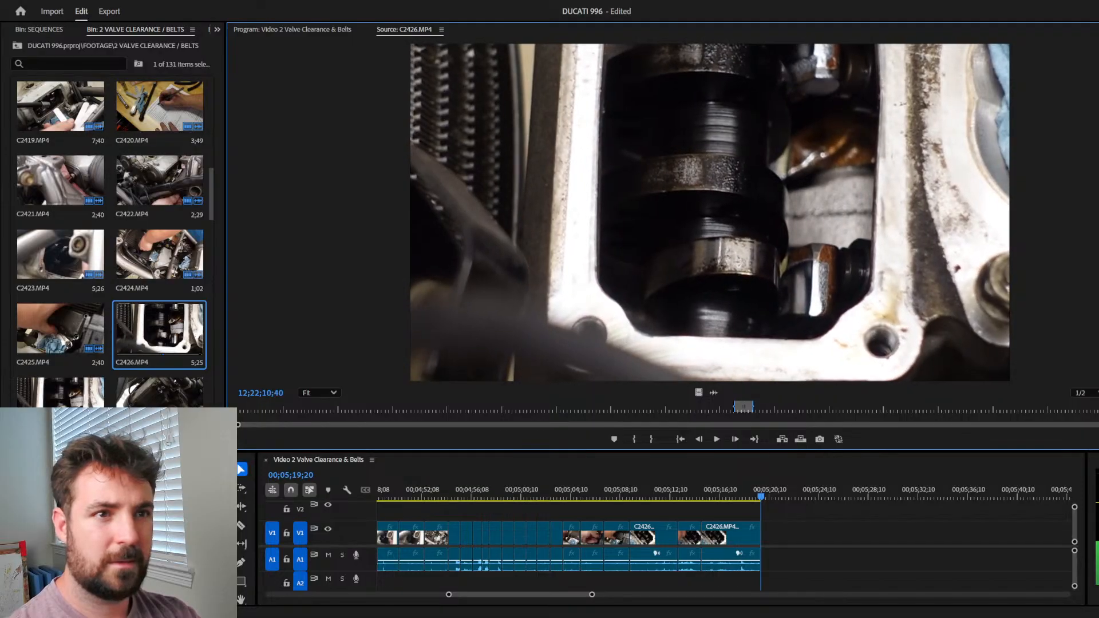
pyautogui.moveTo(1098, 411); pyautogui.dragTo(1063, 413)
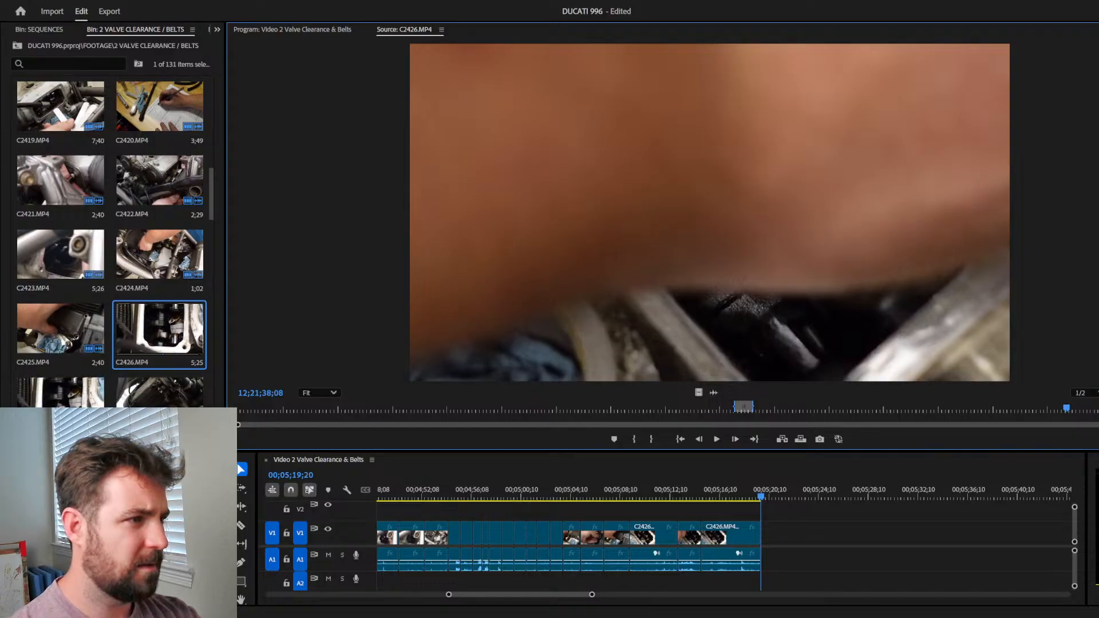
# Step: Open C2427 from the bin, scan its footage and mark an in point at 12;22;58;58
pyautogui.doubleClick(62, 394)
pyautogui.click(252, 412)
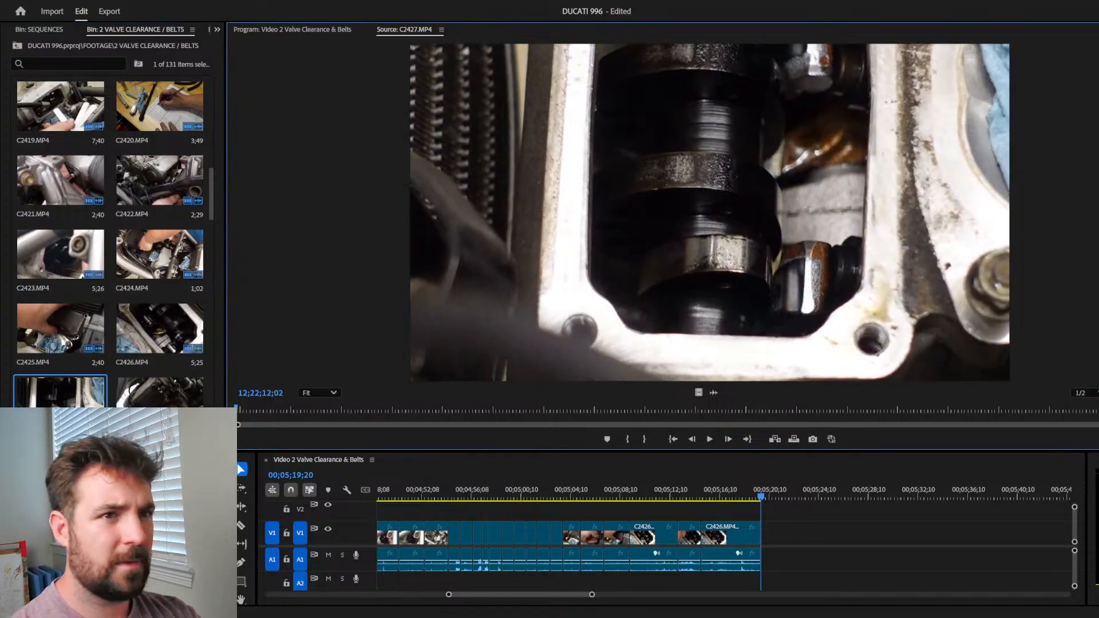
pyautogui.moveTo(253, 410); pyautogui.dragTo(318, 411)
pyautogui.press('space')
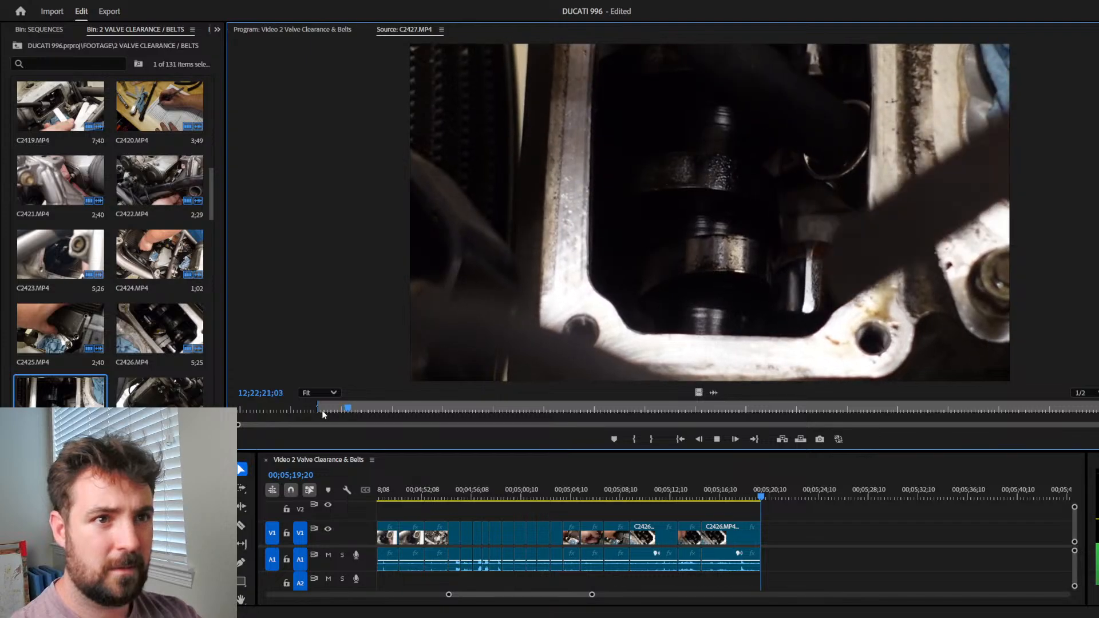
pyautogui.moveTo(341, 409); pyautogui.dragTo(826, 391)
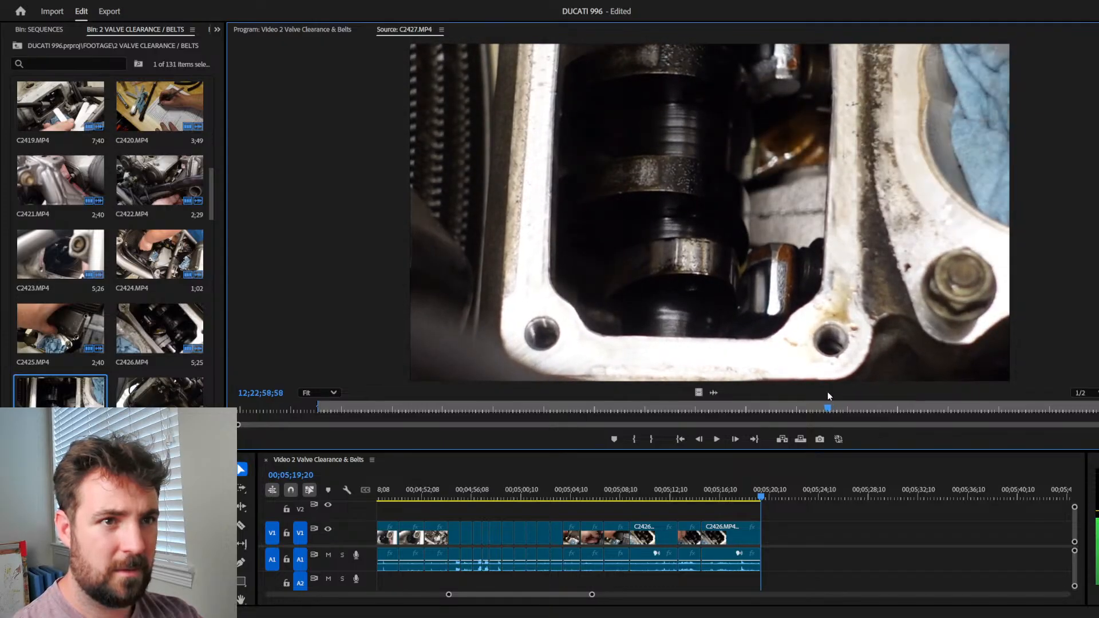
pyautogui.press('i')
# Step: Play and scan the C2427 footage after the in point to find where the excerpt should end
pyautogui.press('space')
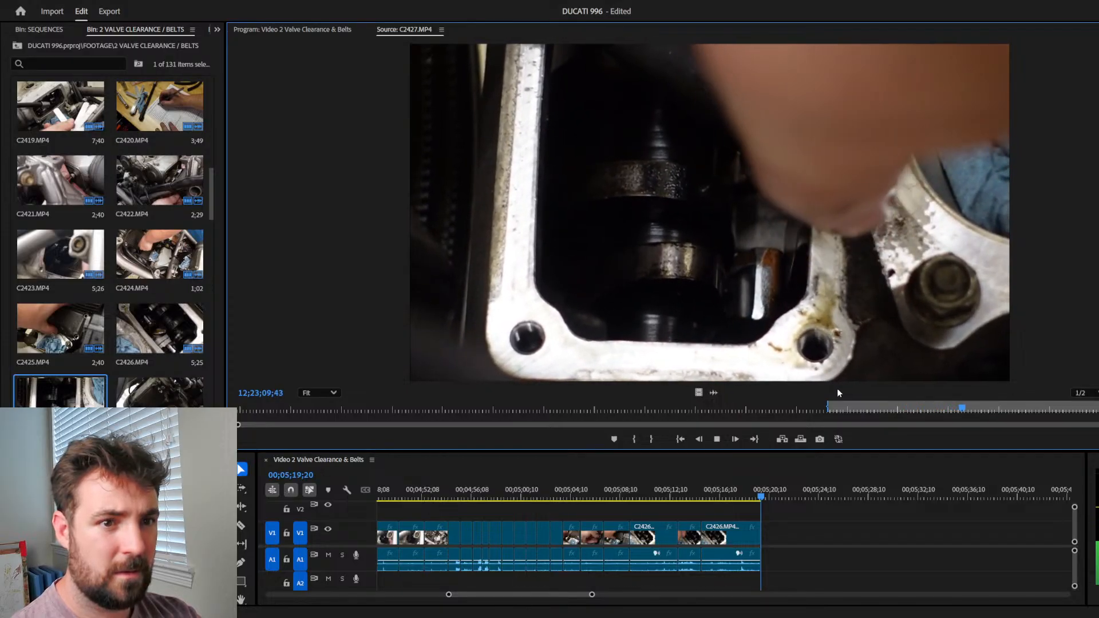
pyautogui.moveTo(1025, 403); pyautogui.dragTo(1096, 404)
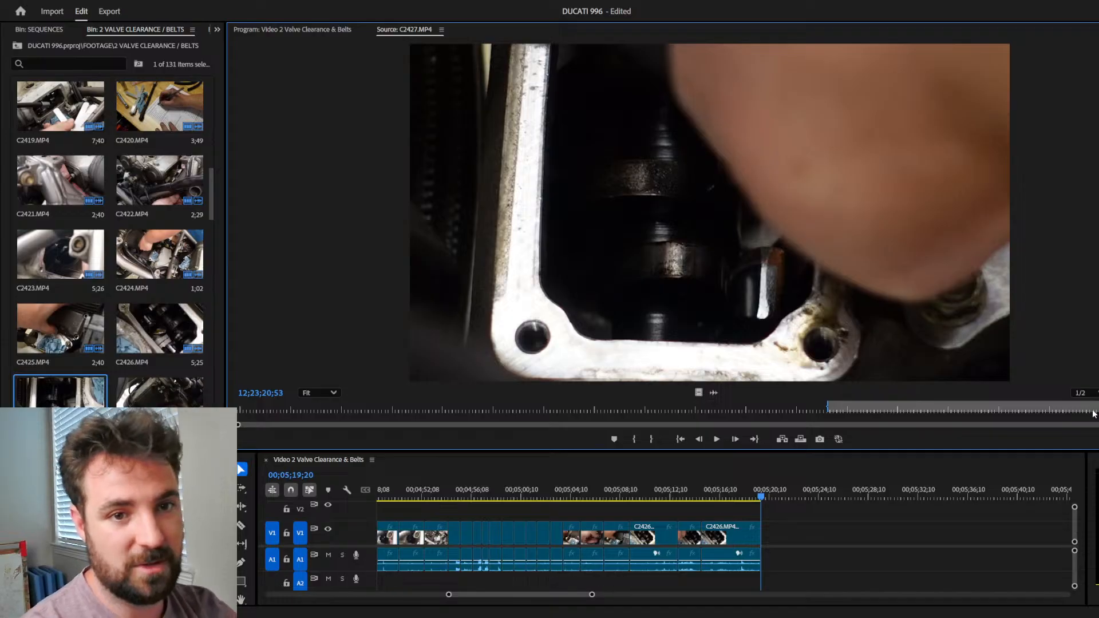
pyautogui.moveTo(1019, 403); pyautogui.dragTo(867, 405)
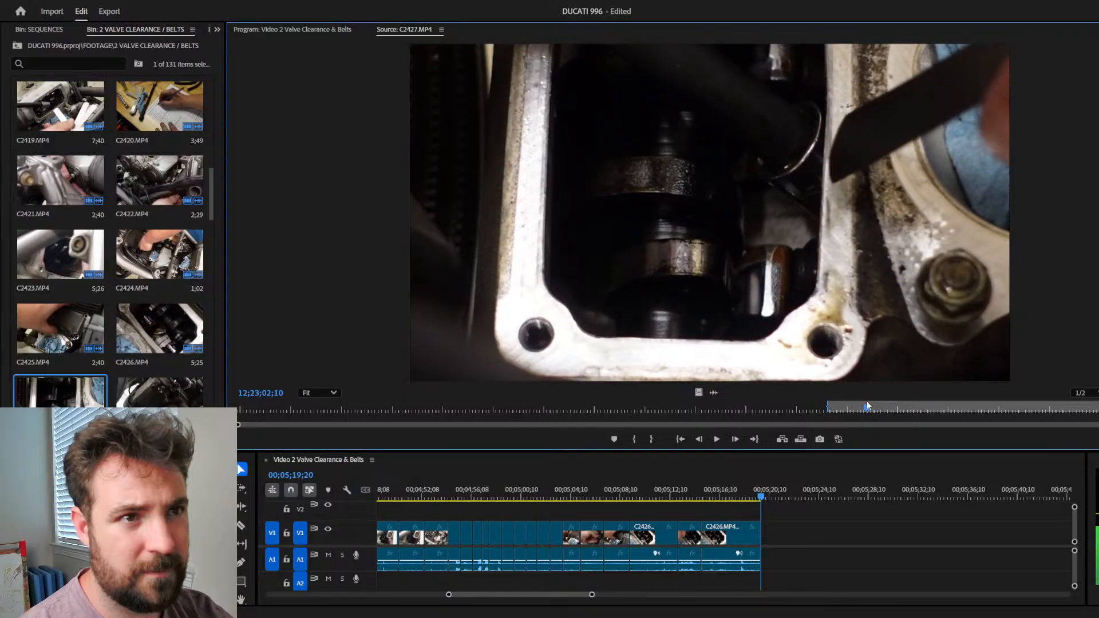
# Step: Mark the out point of C2427.MP4 at 12;23;02;10 and append the marked section to the end of the sequence
pyautogui.press('o')
pyautogui.press('.')
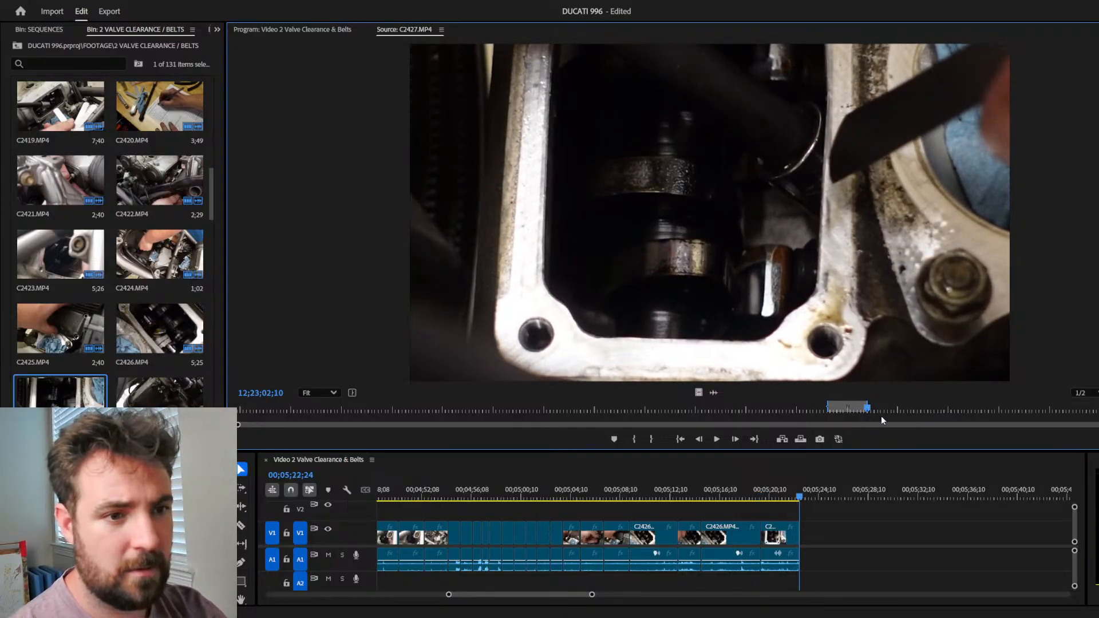
# Step: Append a further section of C2427.MP4, marked from 12;23;20;36 to 12;23;24;37, to the end of the sequence
pyautogui.moveTo(868, 409); pyautogui.dragTo(964, 409)
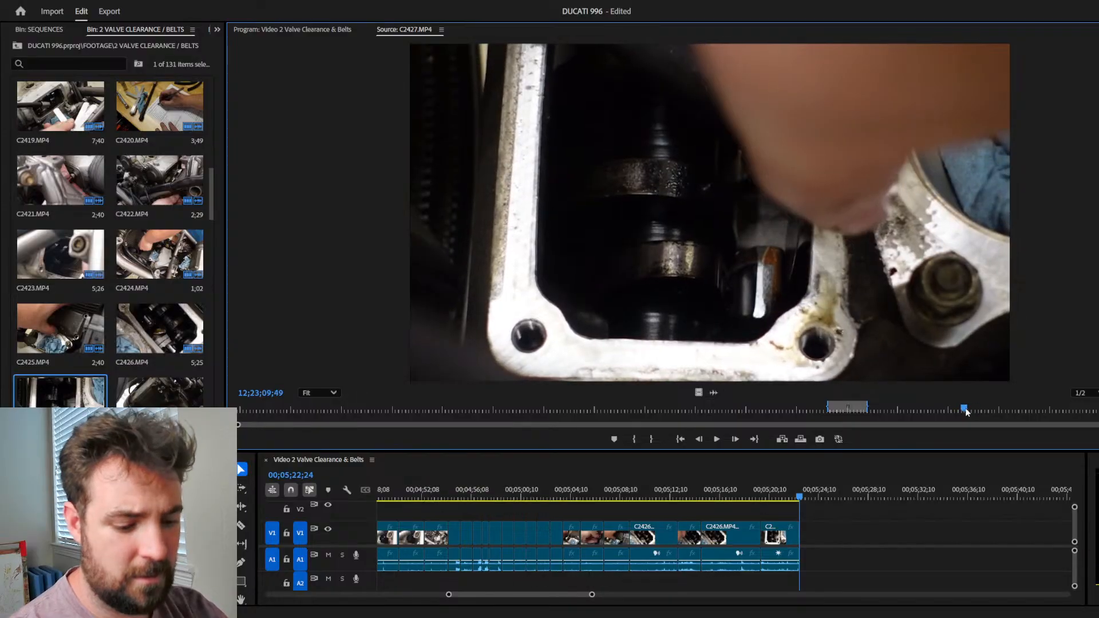
pyautogui.press('i')
pyautogui.press('space')
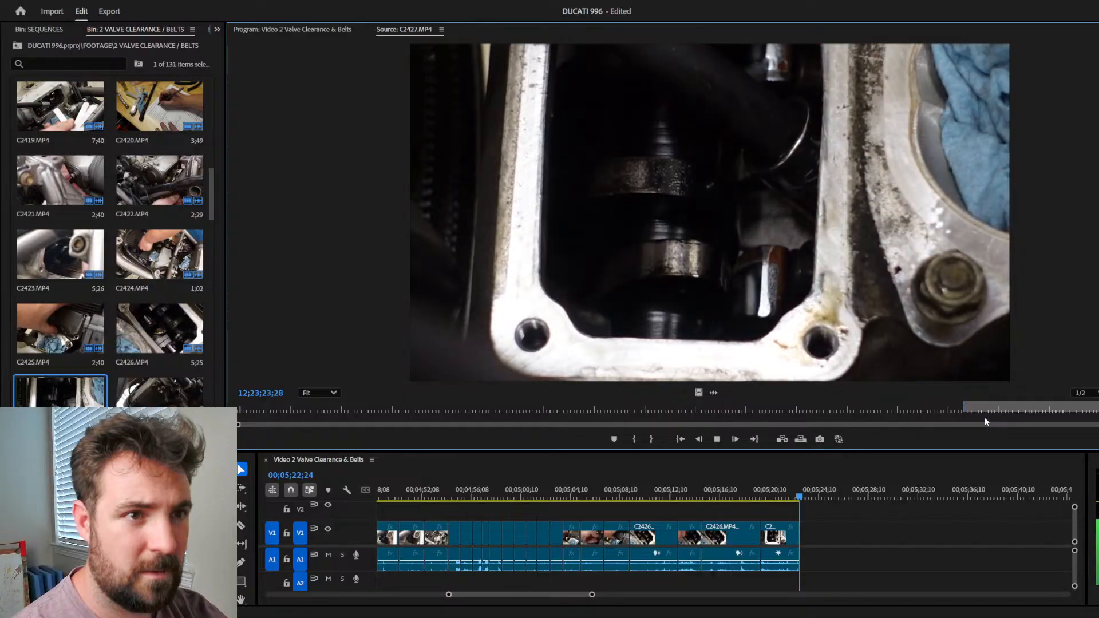
pyautogui.press('space')
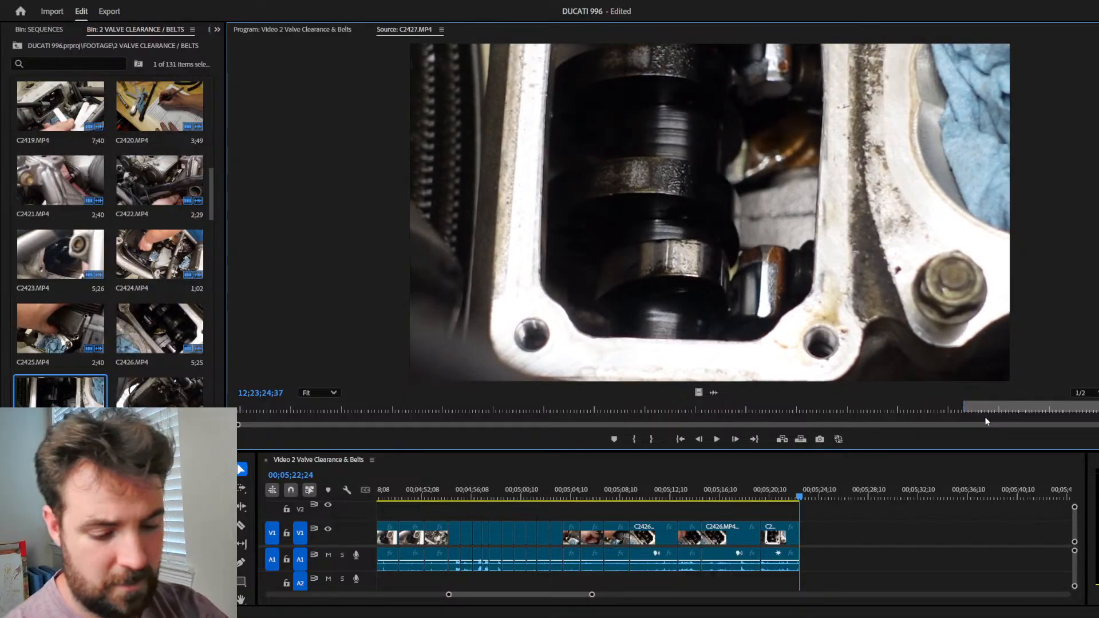
pyautogui.press('j')
pyautogui.press('j')
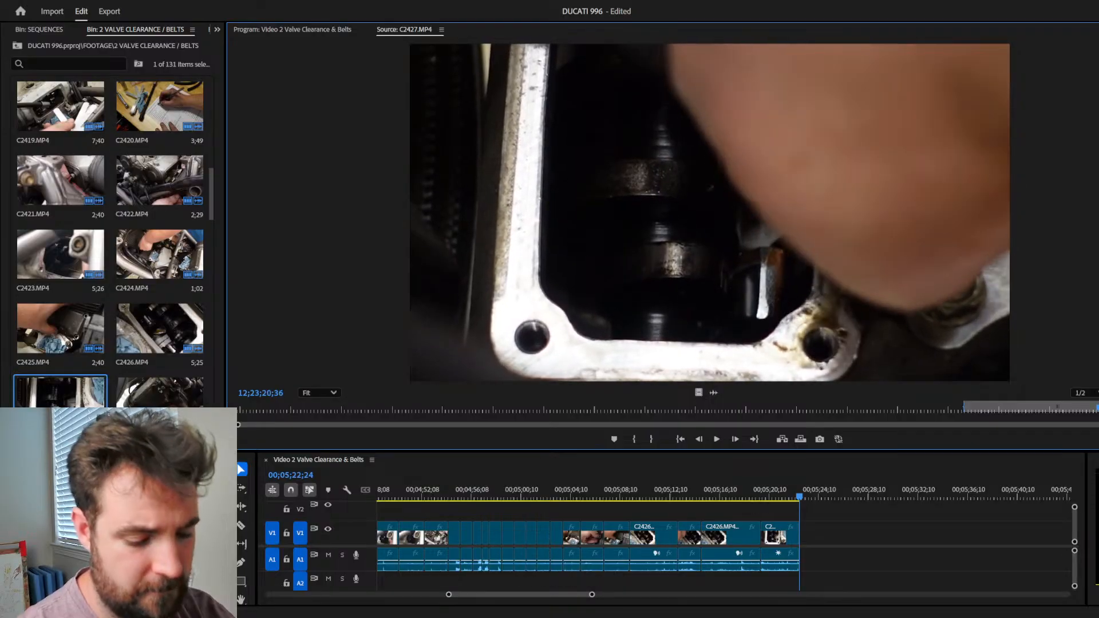
pyautogui.press('i')
pyautogui.press('.')
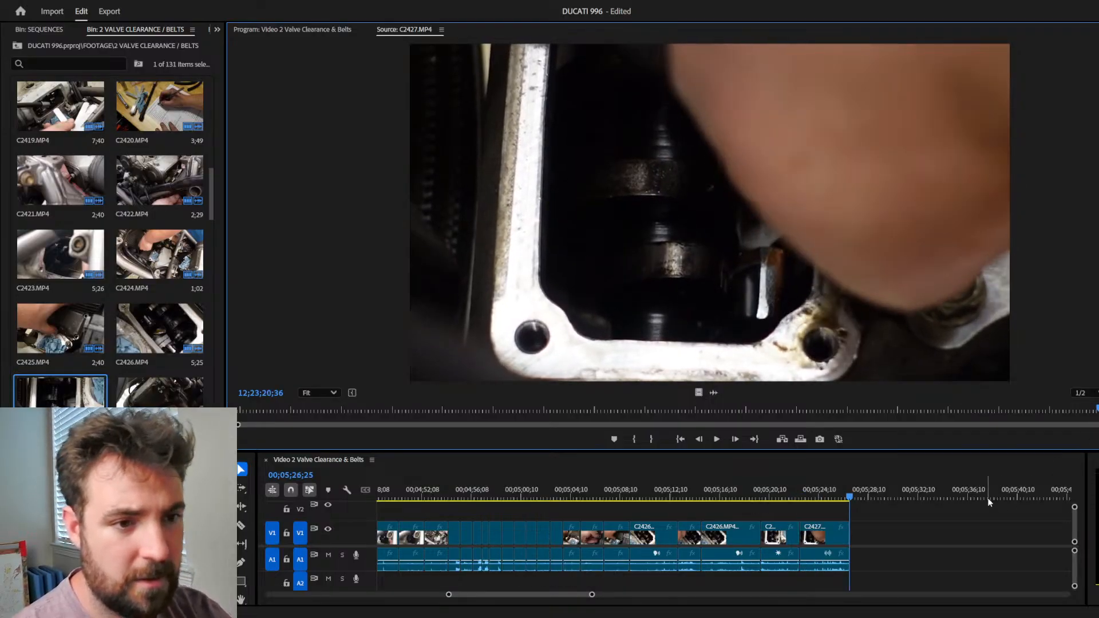
# Step: Play back the two newly added C2427.MP4 clips at the end of the sequence
pyautogui.click(785, 489)
pyautogui.press('space')
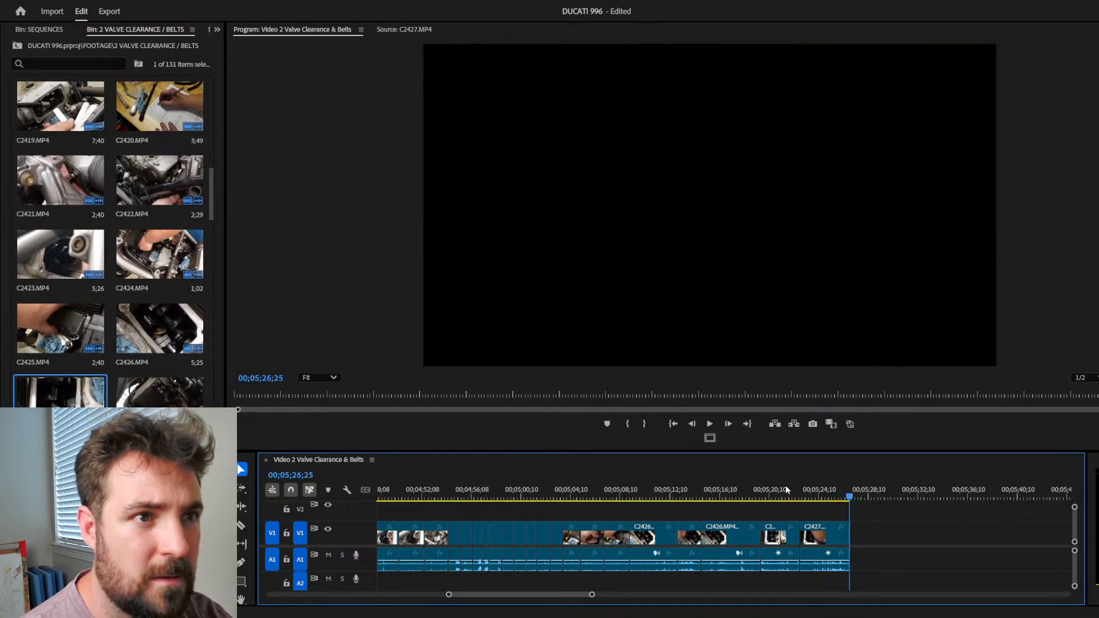
pyautogui.click(855, 490)
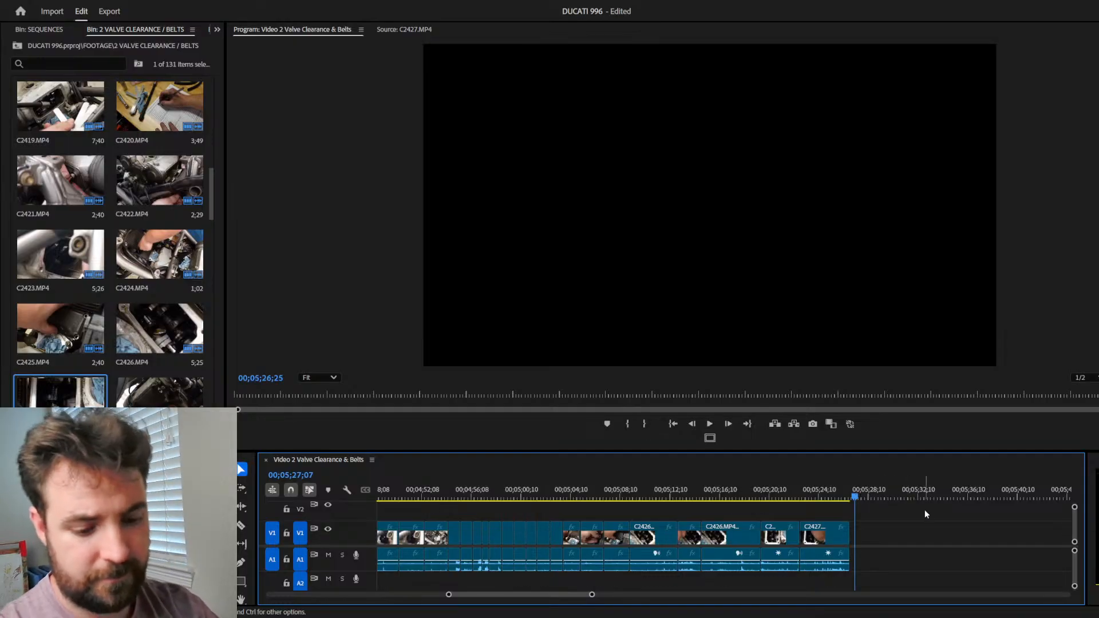
pyautogui.press('-')
pyautogui.press('-')
pyautogui.moveTo(961, 485); pyautogui.dragTo(1005, 485)
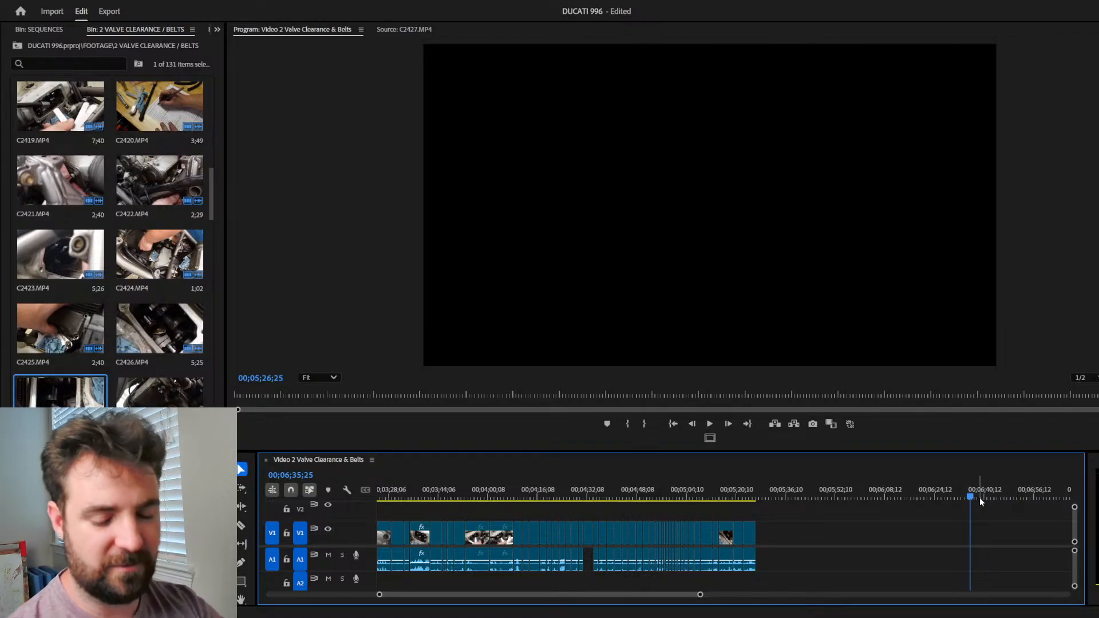
pyautogui.press('-')
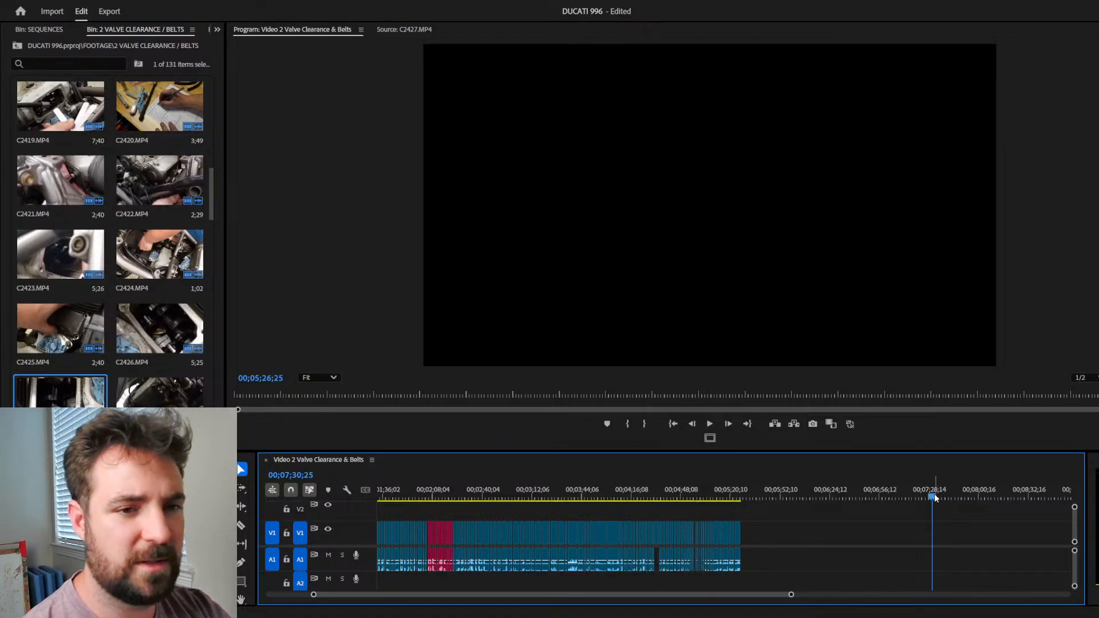
pyautogui.moveTo(1009, 492); pyautogui.dragTo(1024, 491)
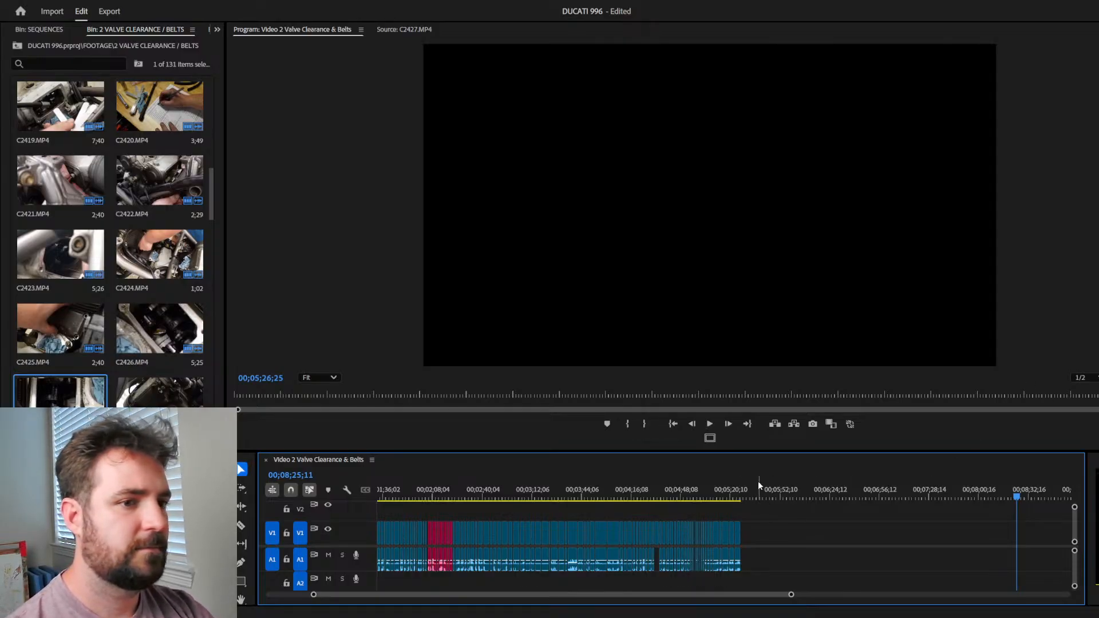
# Step: Review the end of the last C2427.MP4 clip and park the playhead at the sequence end, 00;05;26;25
pyautogui.moveTo(757, 483); pyautogui.dragTo(740, 484)
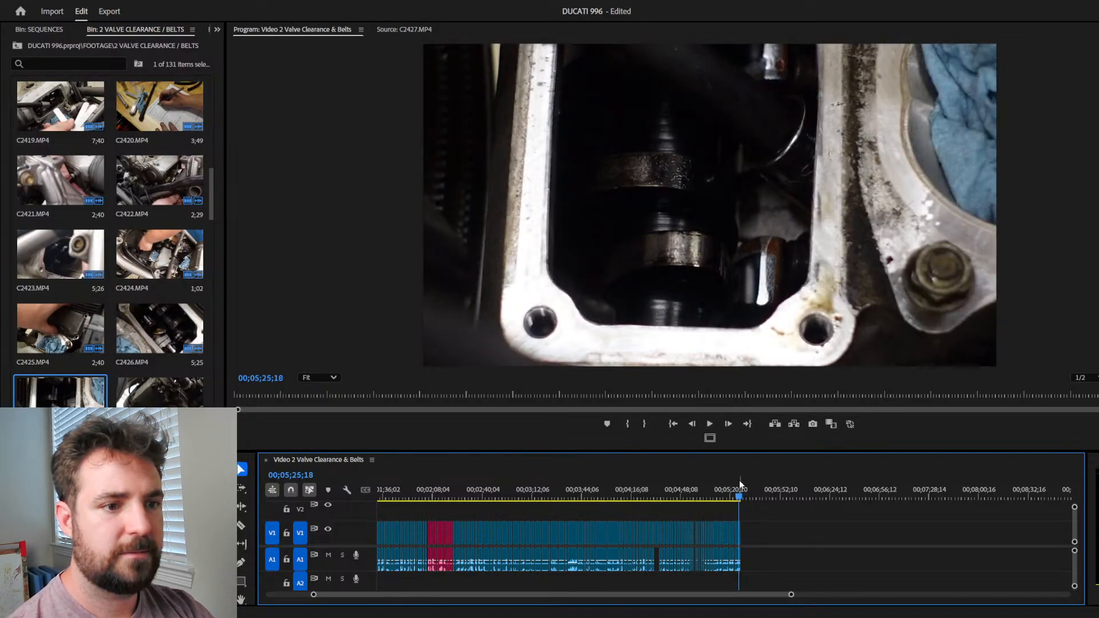
pyautogui.press('=')
pyautogui.press('=')
pyautogui.press('=')
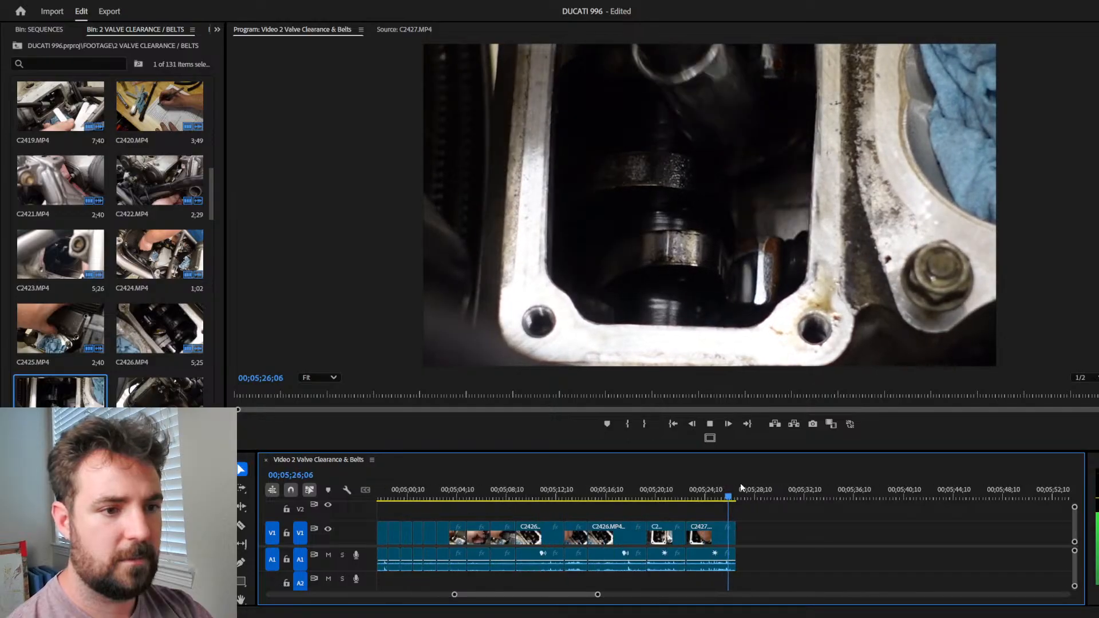
pyautogui.moveTo(721, 487); pyautogui.dragTo(739, 483)
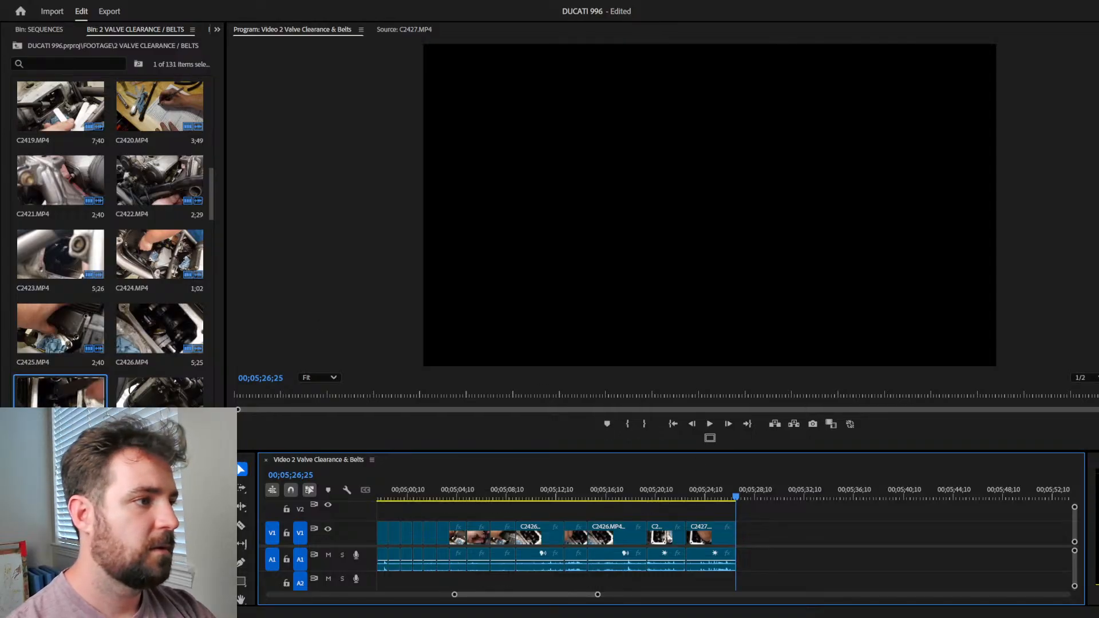
# Step: Open C2428.MP4 and append its opening ratchet shot, ending at 12;23;43;56, to the end of the sequence
pyautogui.doubleClick(151, 399)
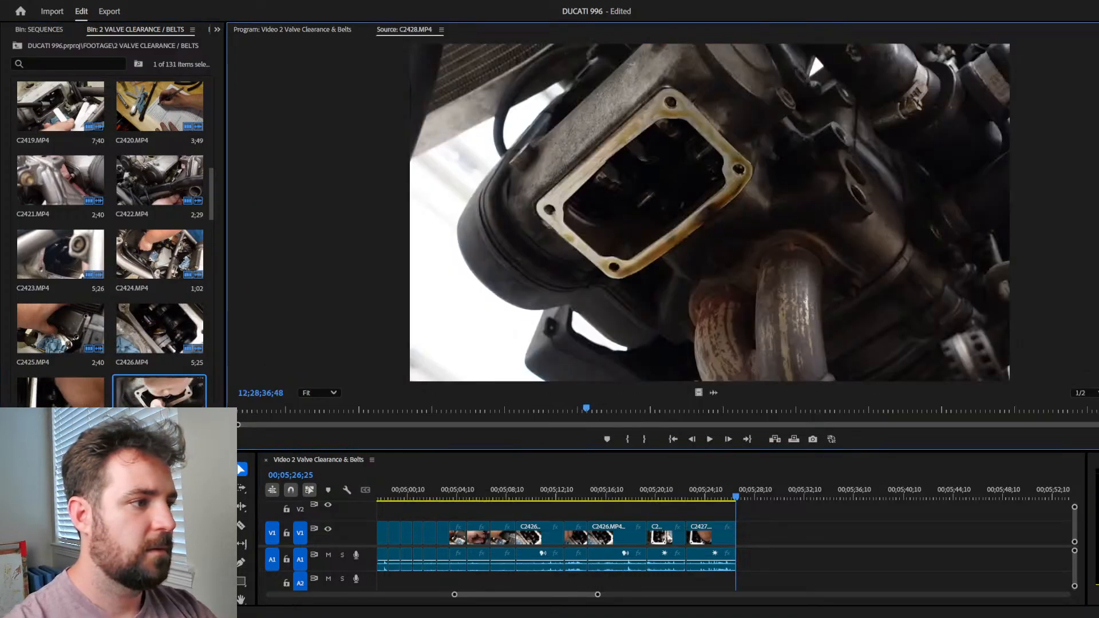
pyautogui.moveTo(244, 407)
pyautogui.mouseDown()
pyautogui.moveTo(270, 403)
pyautogui.moveTo(247, 400)
pyautogui.mouseUp()
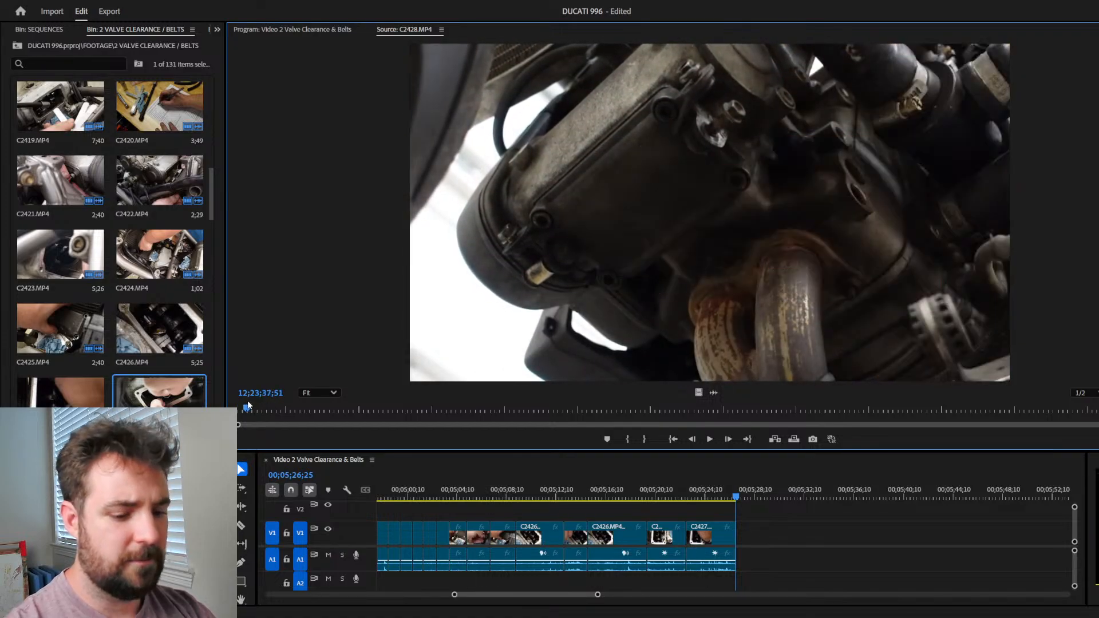
pyautogui.press('space')
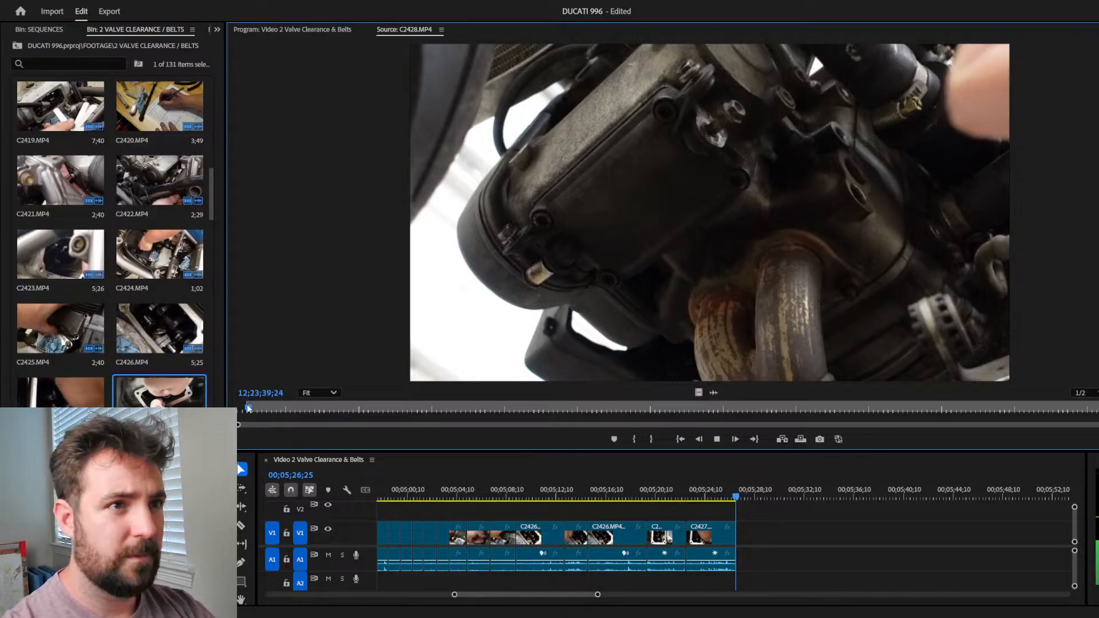
pyautogui.press('space')
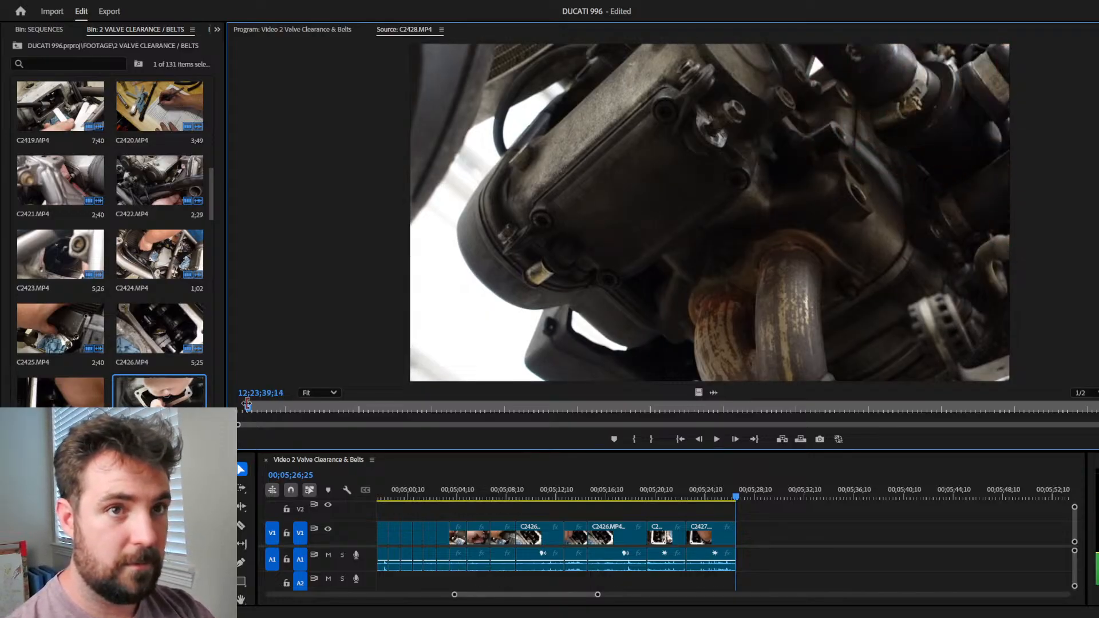
pyautogui.press('space')
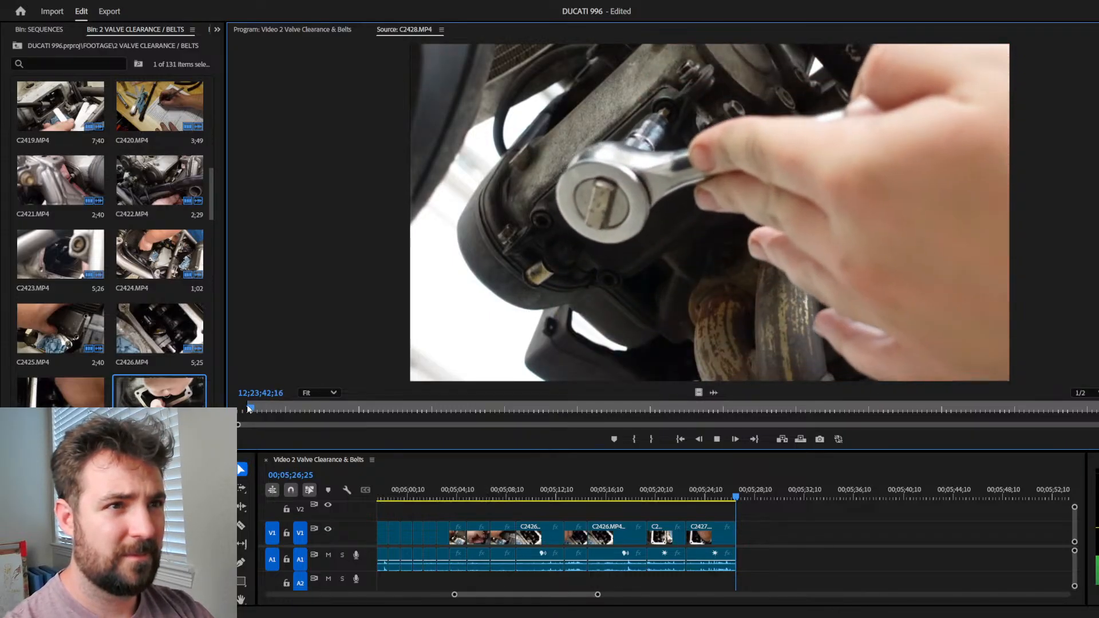
pyautogui.press('space')
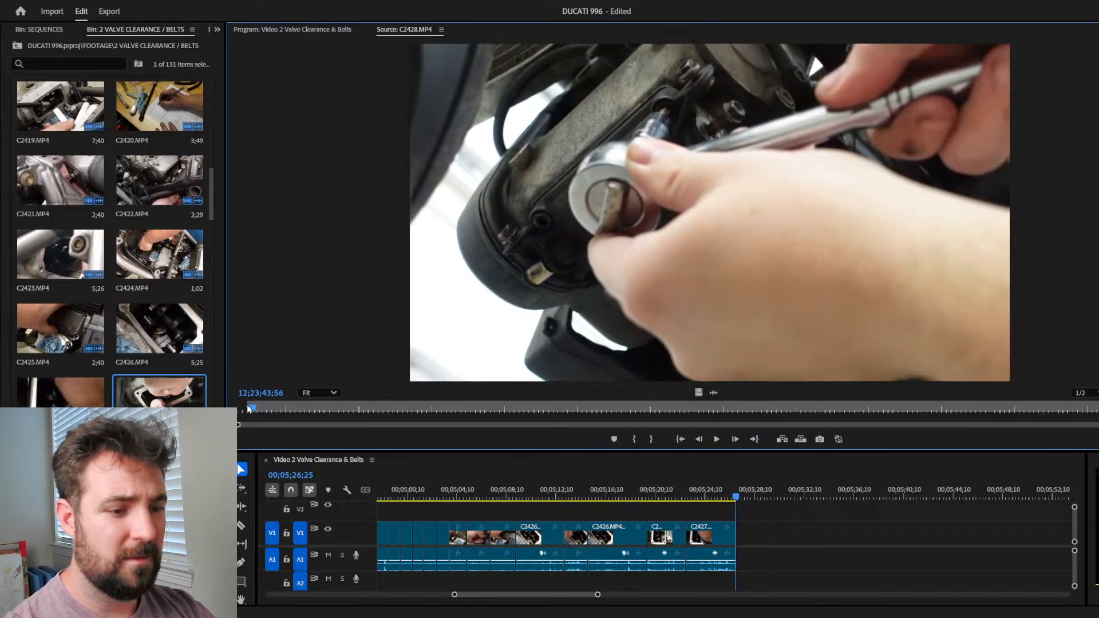
pyautogui.press('.')
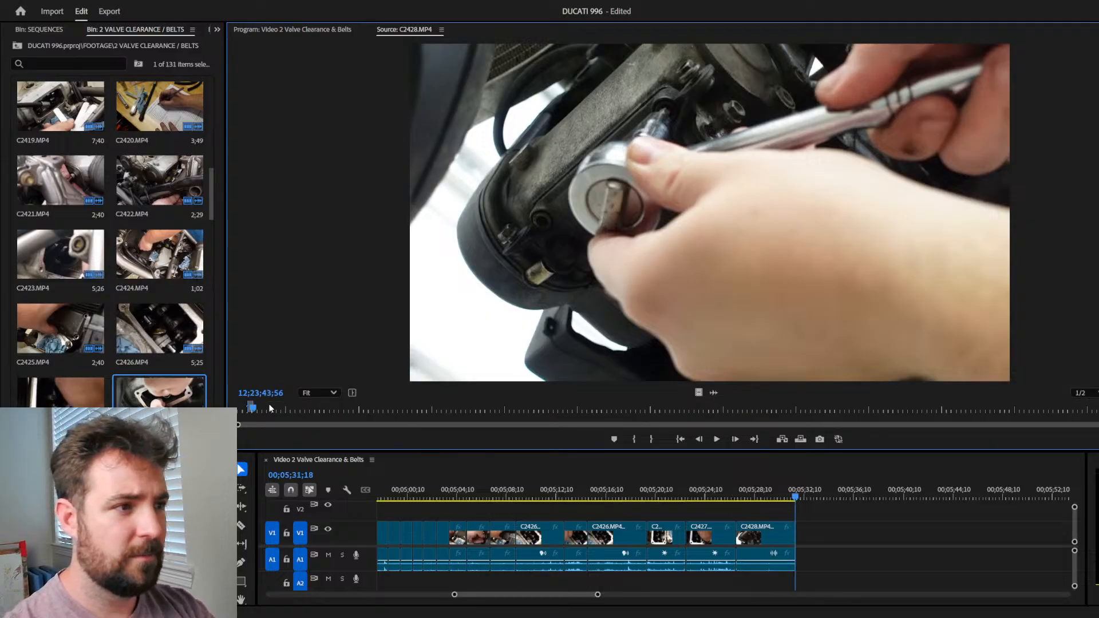
# Step: Append a second section of C2428.MP4, with the ratchet turning the cover bolt, to the end of the sequence
pyautogui.press('space')
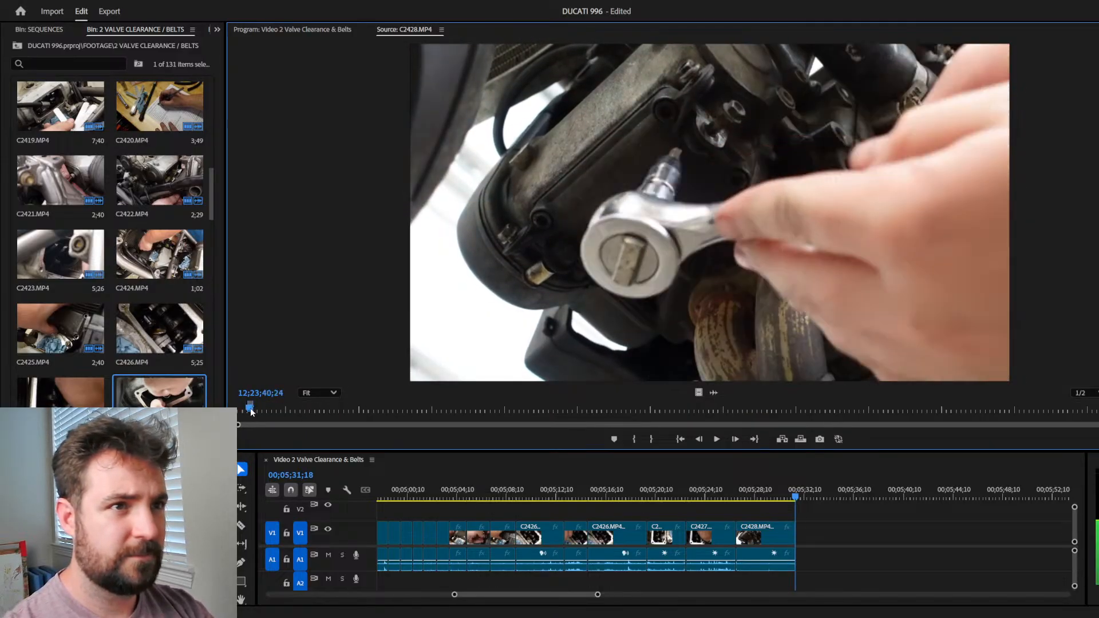
pyautogui.click(251, 410)
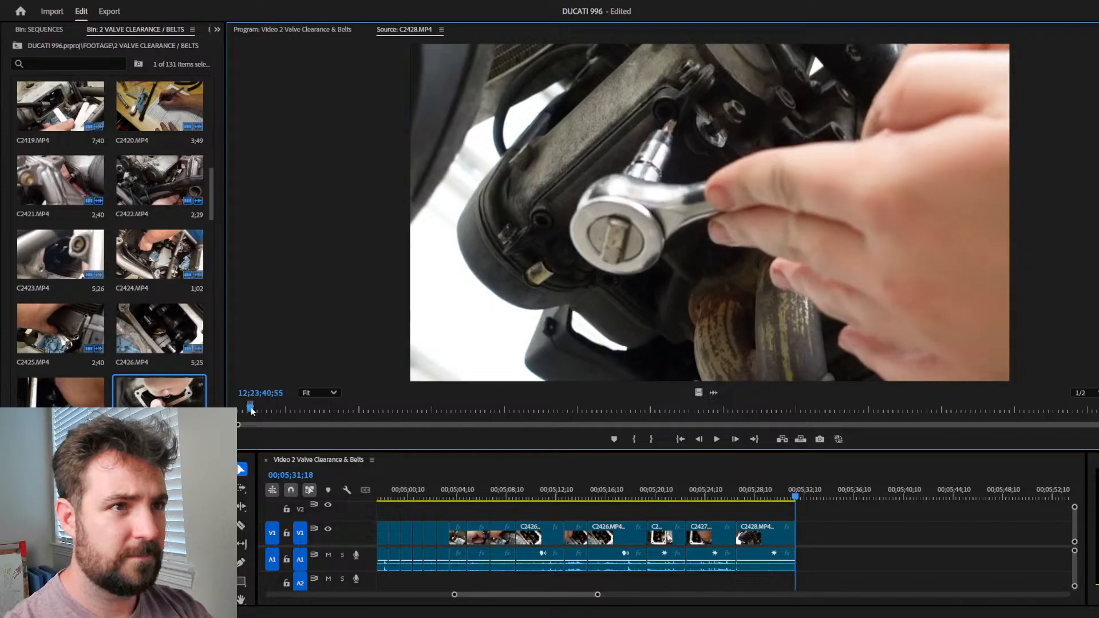
pyautogui.press('space')
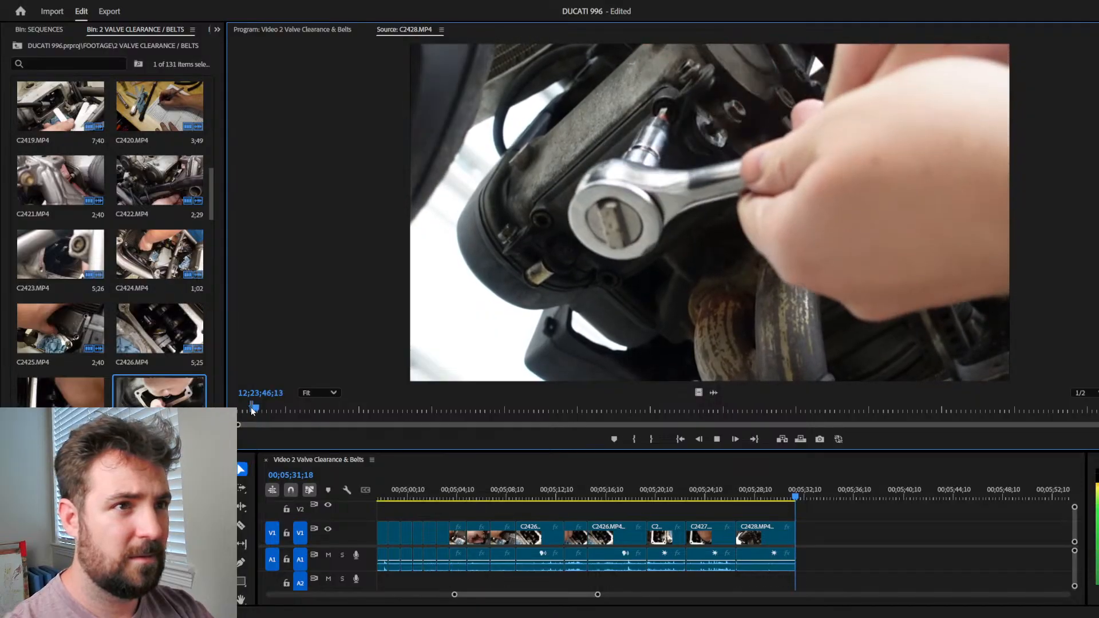
pyautogui.press('.')
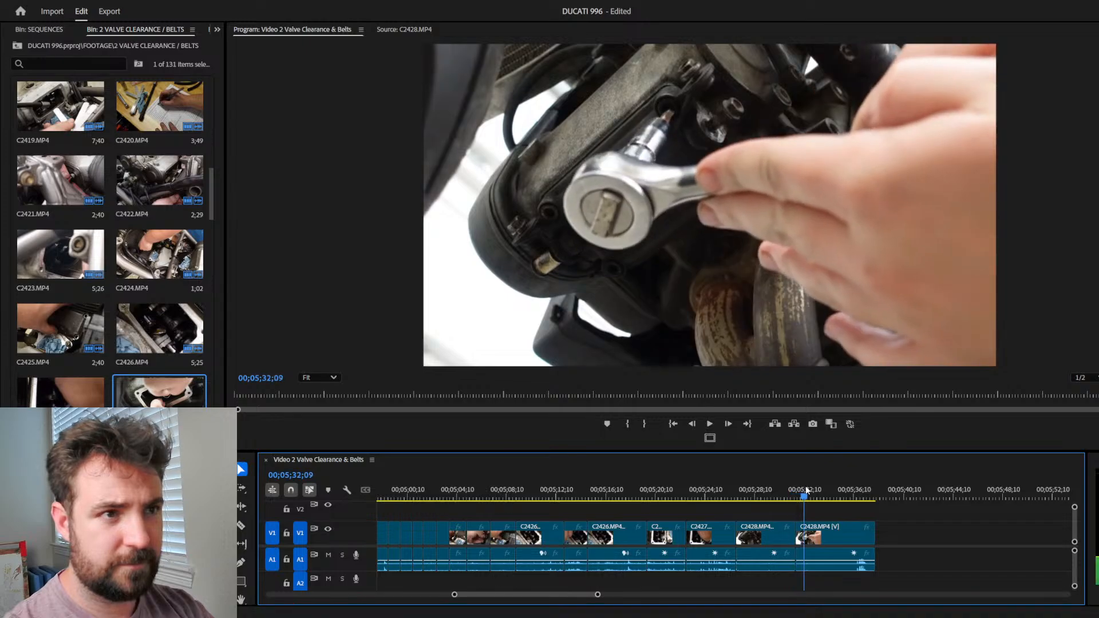
# Step: Trim the start of the second C2428.MP4 clip to 00;05;35;15 and close the gap before it
pyautogui.moveTo(805, 485); pyautogui.dragTo(843, 487)
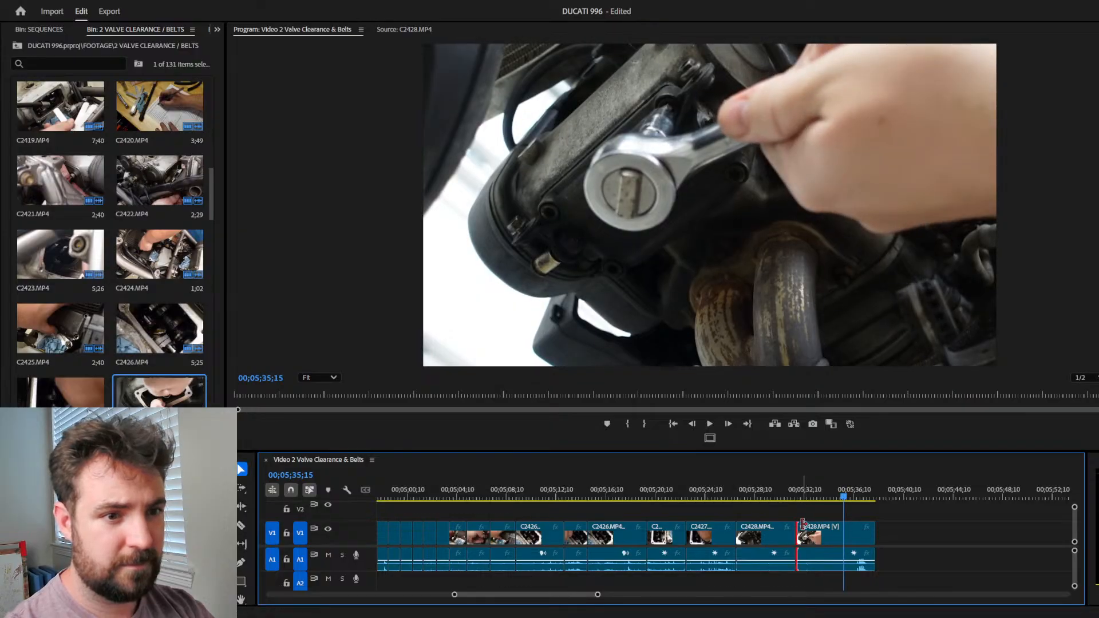
pyautogui.moveTo(799, 530); pyautogui.dragTo(843, 529)
pyautogui.click(833, 530)
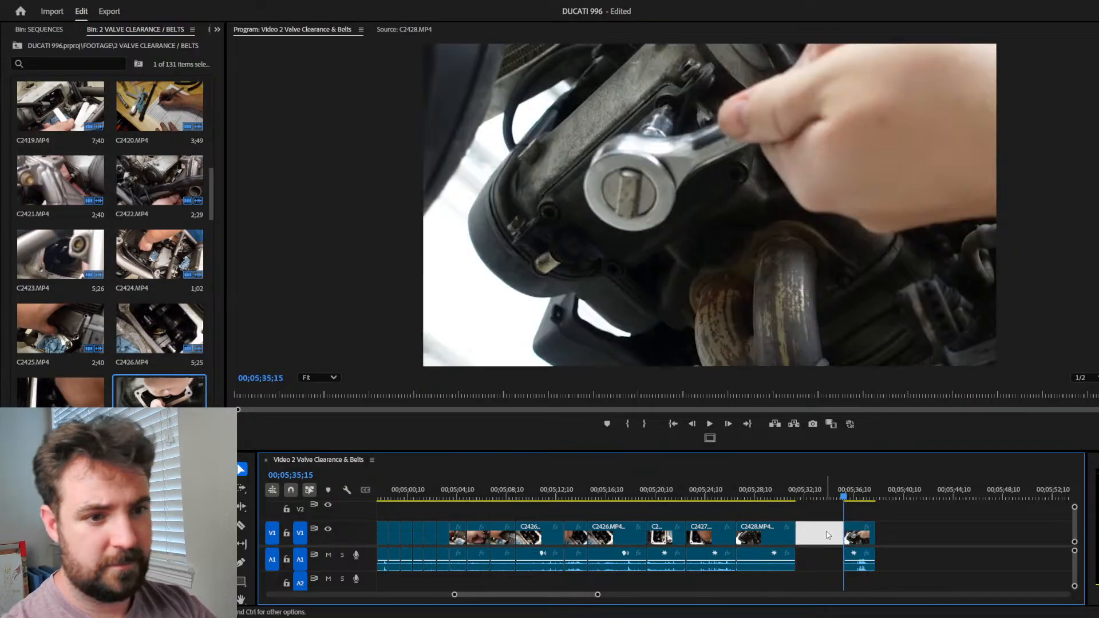
pyautogui.press('Delete')
# Step: Play back the two C2428.MP4 clips and shorten the first one so the second follows sooner
pyautogui.press('space')
pyautogui.click(732, 495)
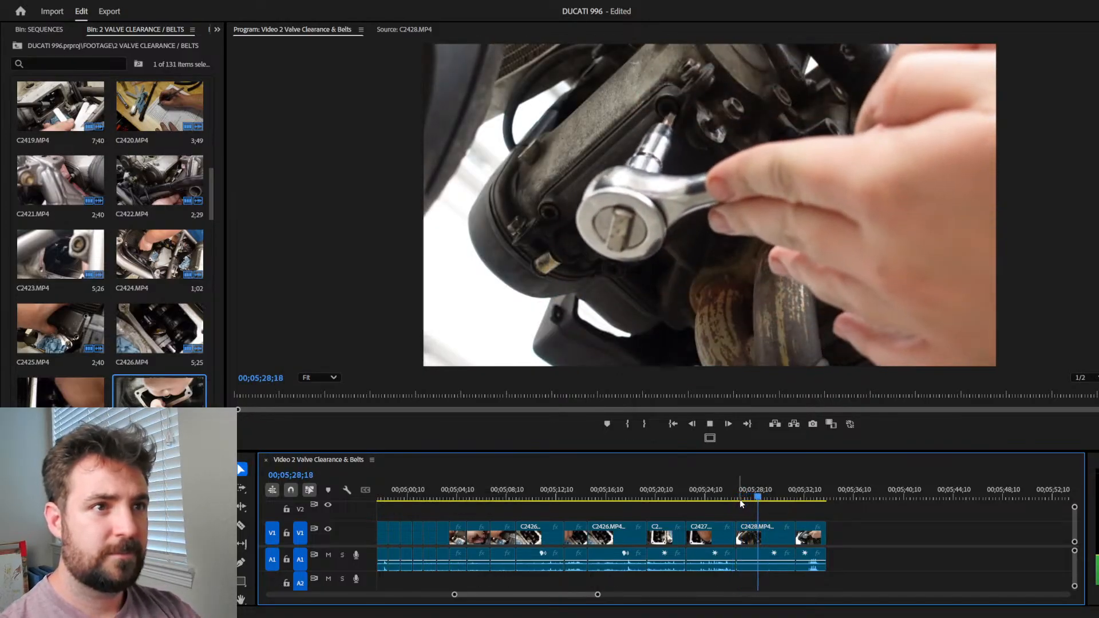
pyautogui.moveTo(767, 498); pyautogui.dragTo(757, 526)
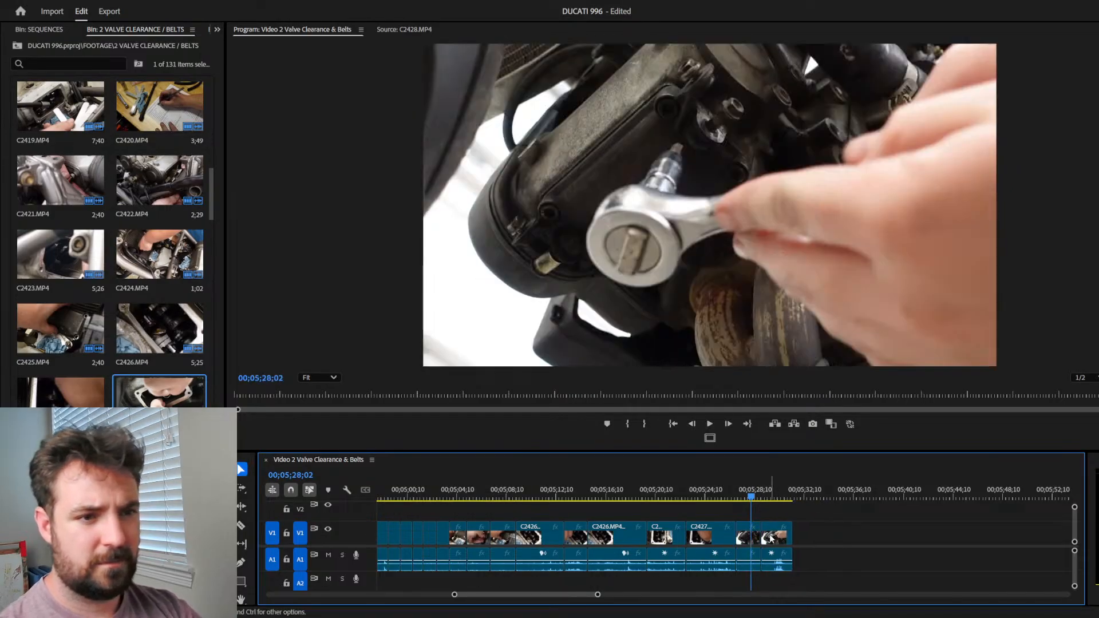
# Step: Lengthen the first C2428.MP4 clip slightly and replay the cut with both C2428.MP4 clips selected
pyautogui.press('space')
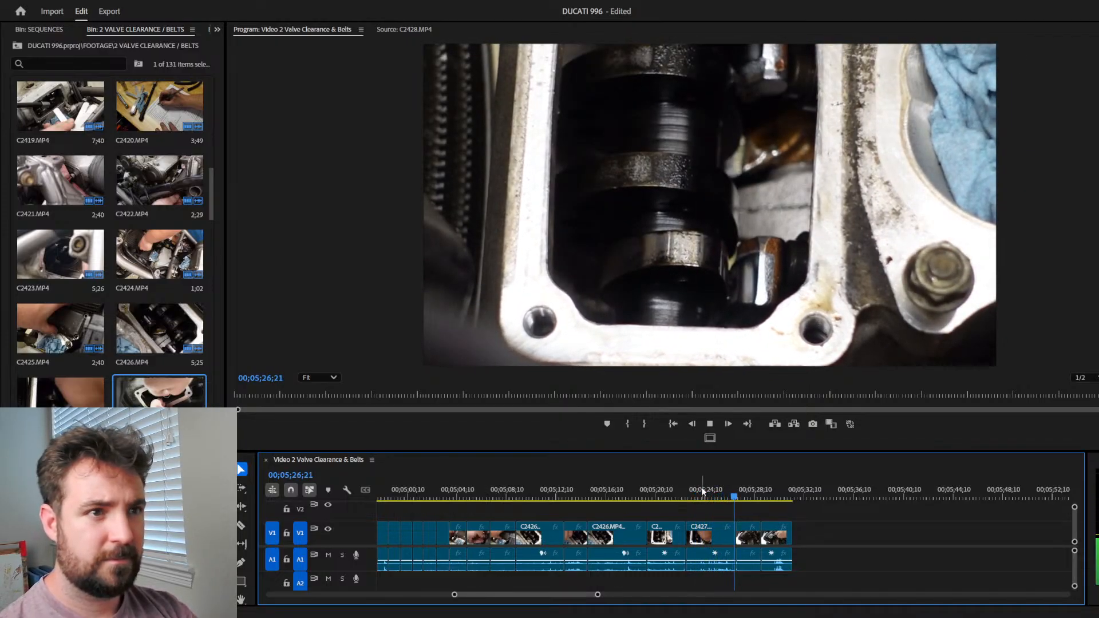
pyautogui.press('space')
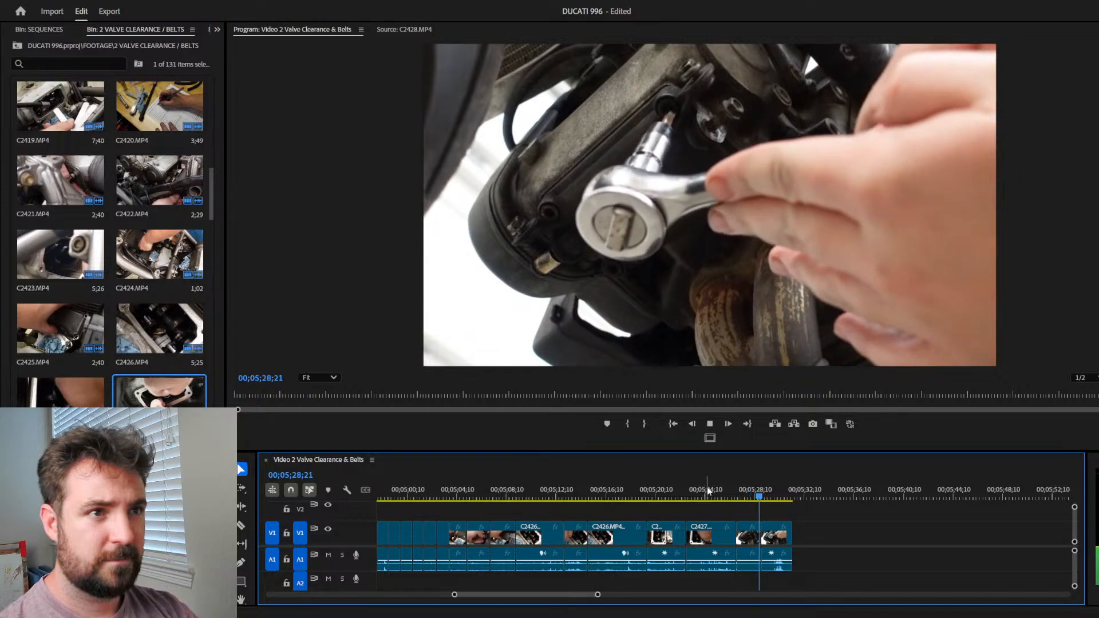
pyautogui.moveTo(783, 539); pyautogui.dragTo(737, 525)
pyautogui.click(740, 488)
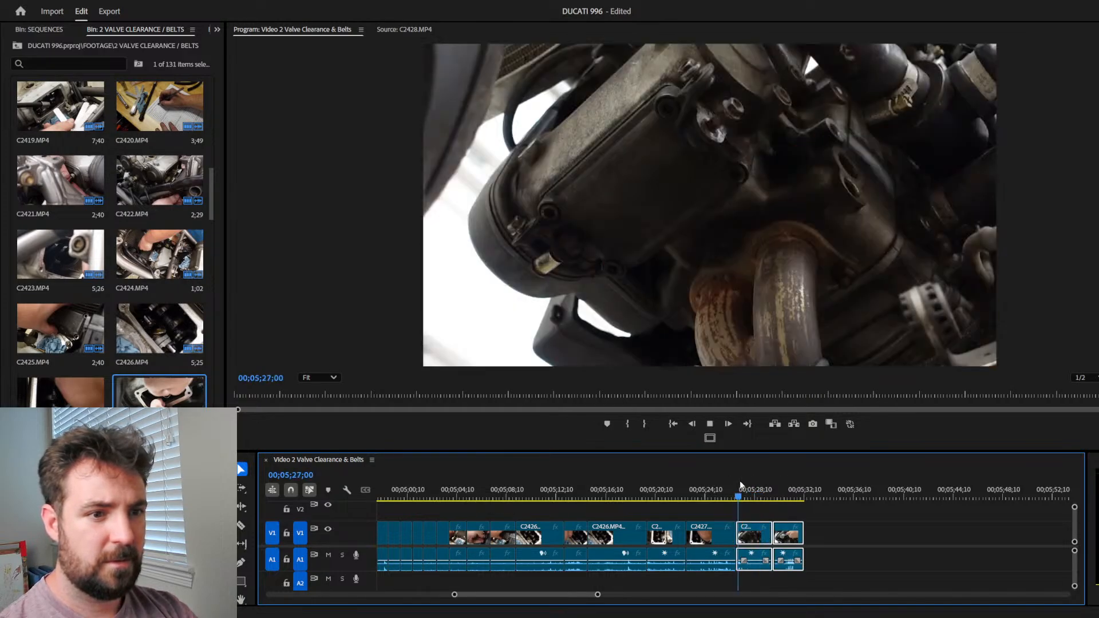
# Step: Append the C2428.MP4 section from 12;23;52;07 to 12;23;55;18, with the ratchet on the next cover bolt, to the end of the sequence
pyautogui.press('space')
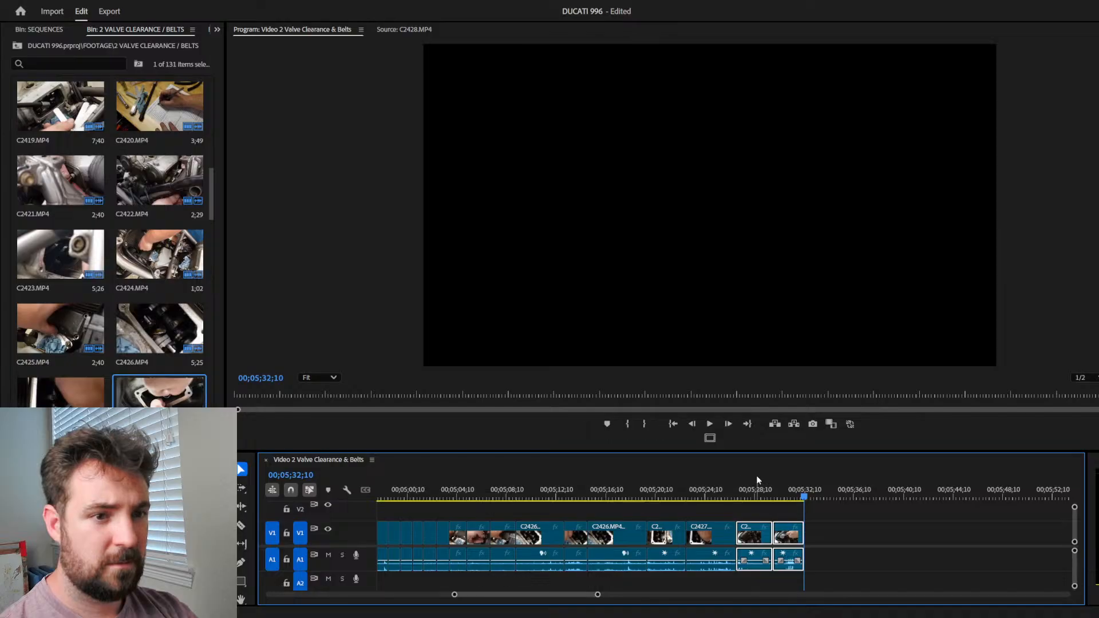
pyautogui.moveTo(765, 488); pyautogui.dragTo(812, 493)
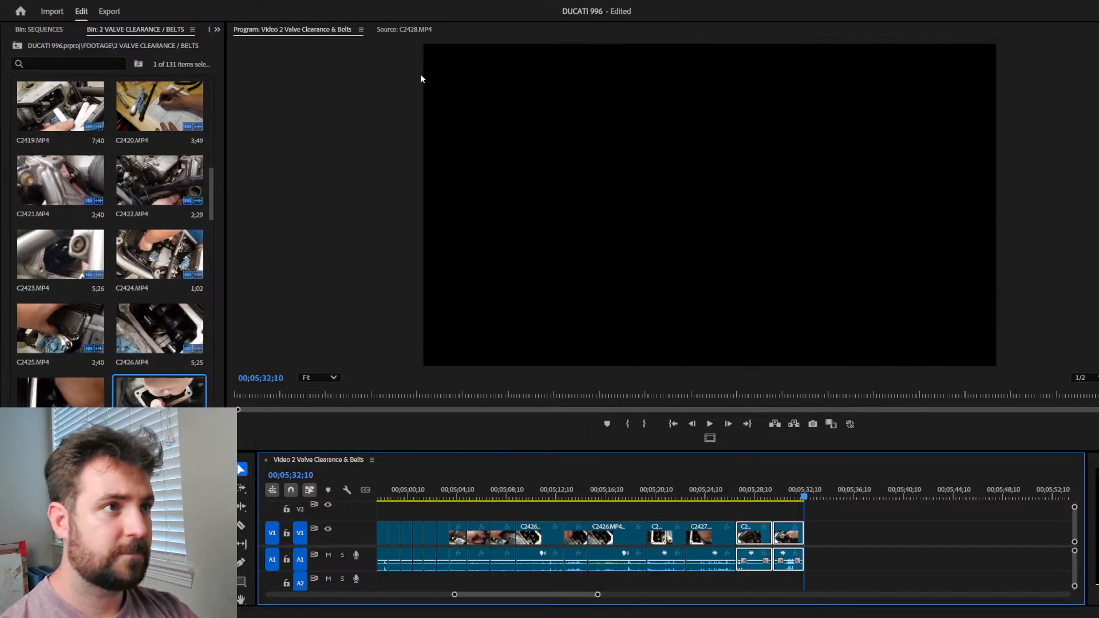
pyautogui.click(423, 29)
pyautogui.moveTo(256, 411); pyautogui.dragTo(262, 412)
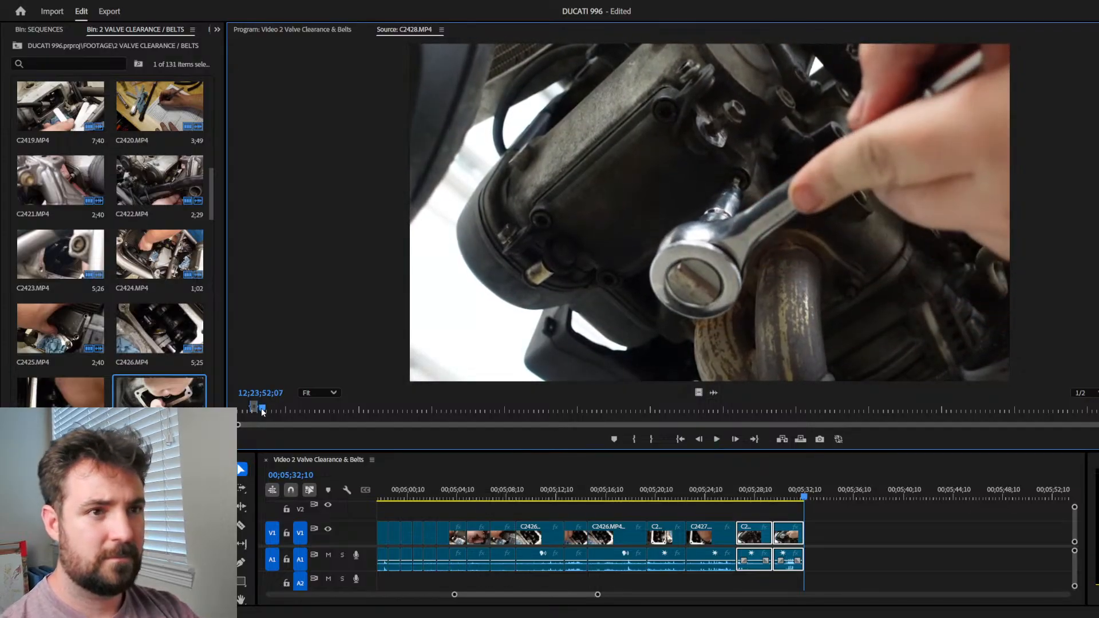
pyautogui.moveTo(263, 412); pyautogui.dragTo(263, 412)
pyautogui.press('space')
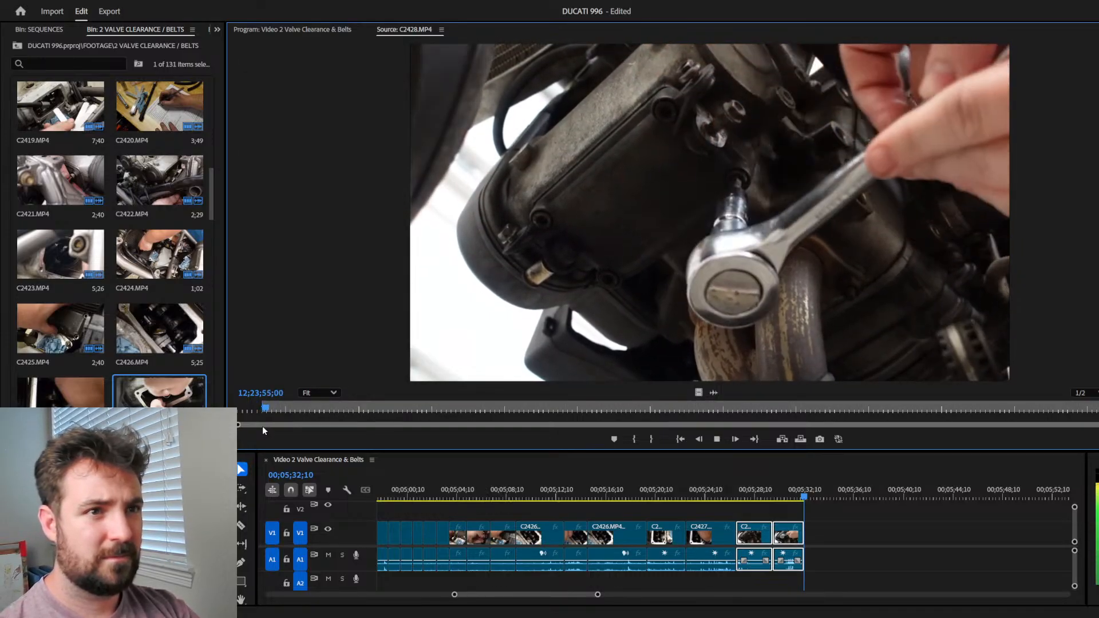
pyautogui.press('space')
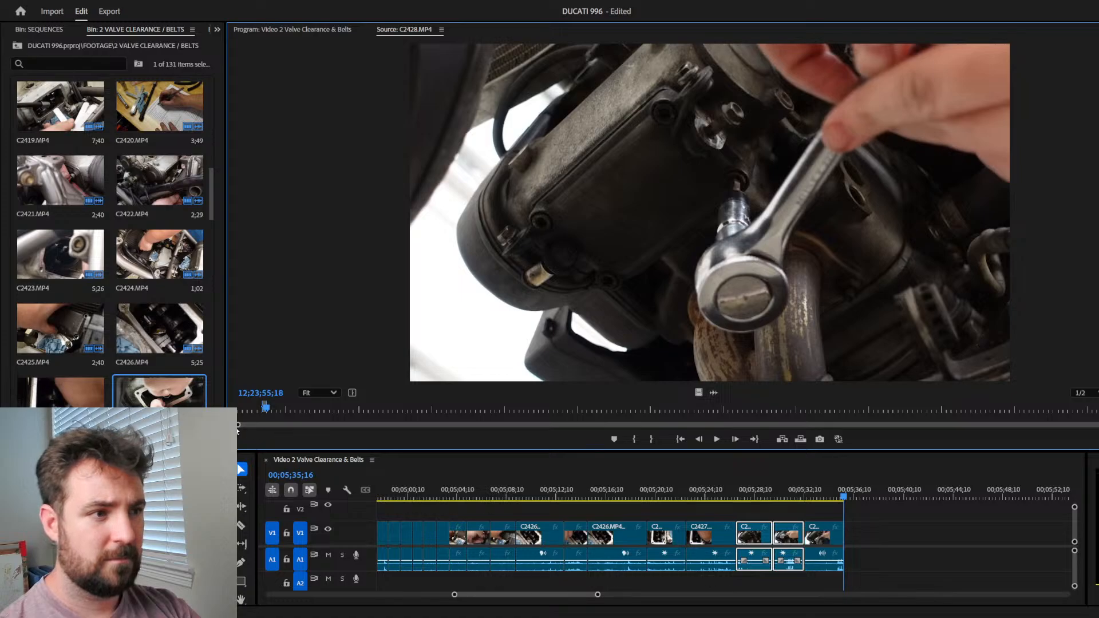
# Step: Append a short C2428.MP4 section ending at 12;24;06;29, with both hands loosening the lower cover bolt, to the sequence
pyautogui.moveTo(271, 403); pyautogui.dragTo(268, 405)
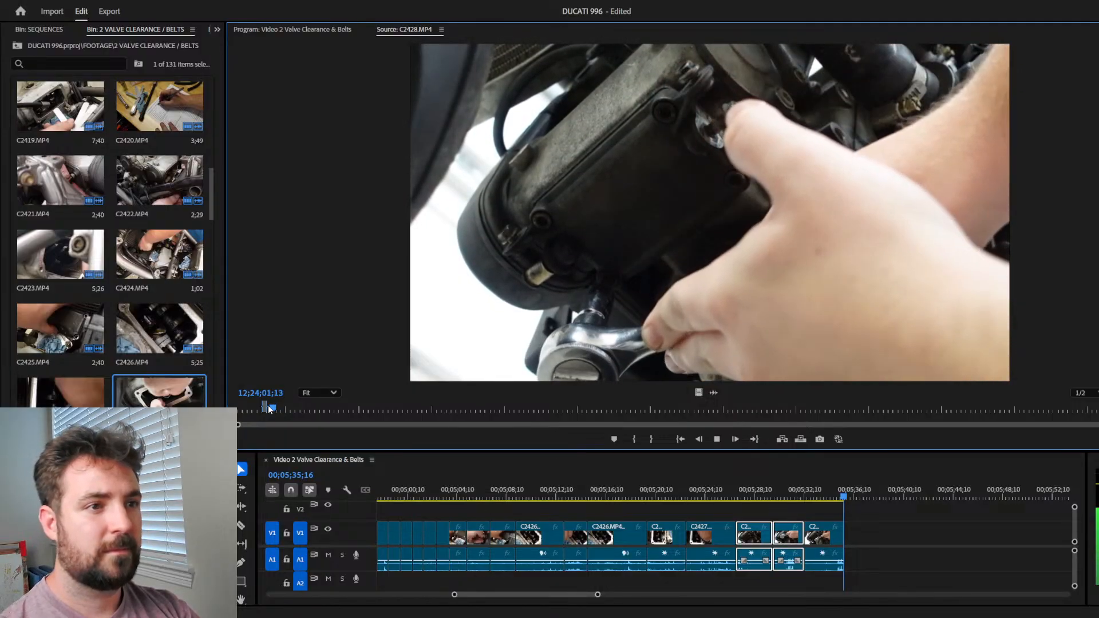
pyautogui.press('space')
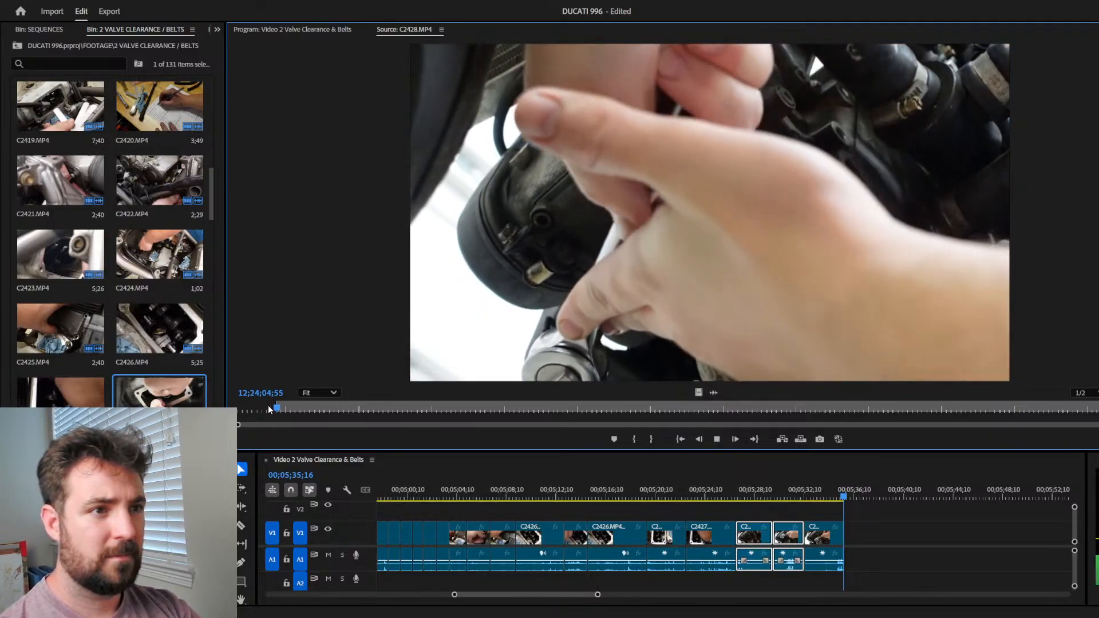
pyautogui.press('space')
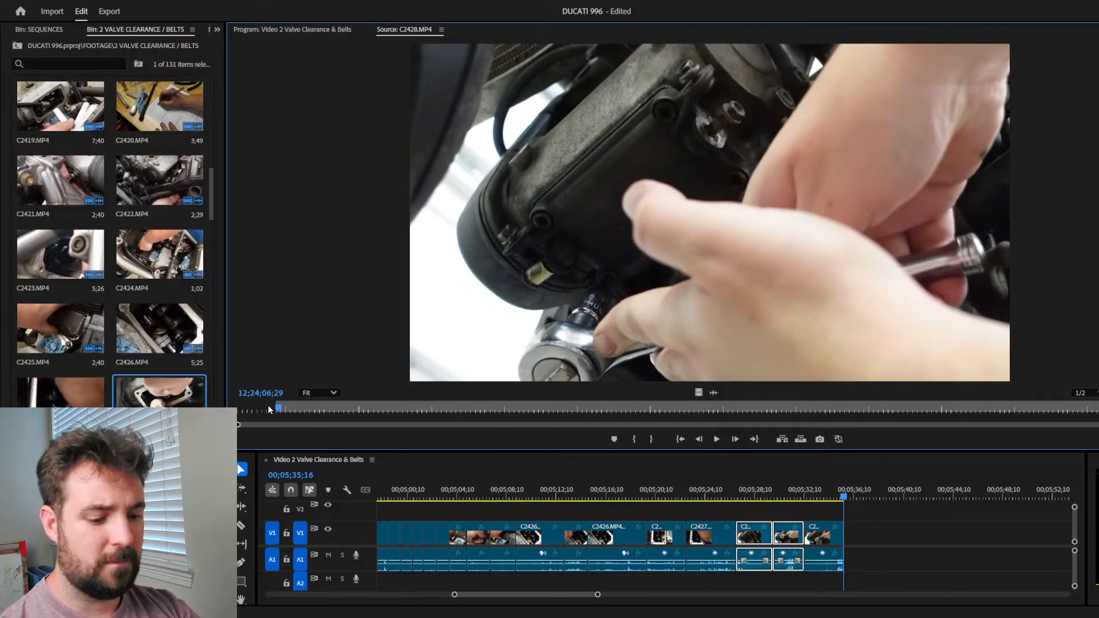
pyautogui.press('.')
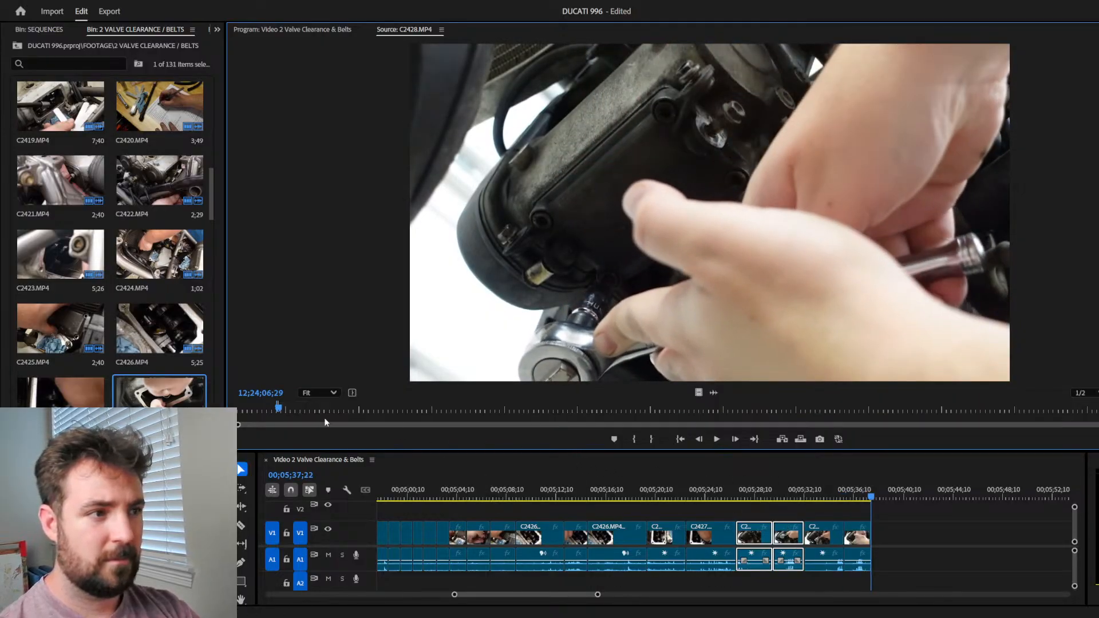
# Step: Find the oil draining from the loosened cover in C2428.MP4 and append that section, ending at 12;27;22;16, to the sequence
pyautogui.press('space')
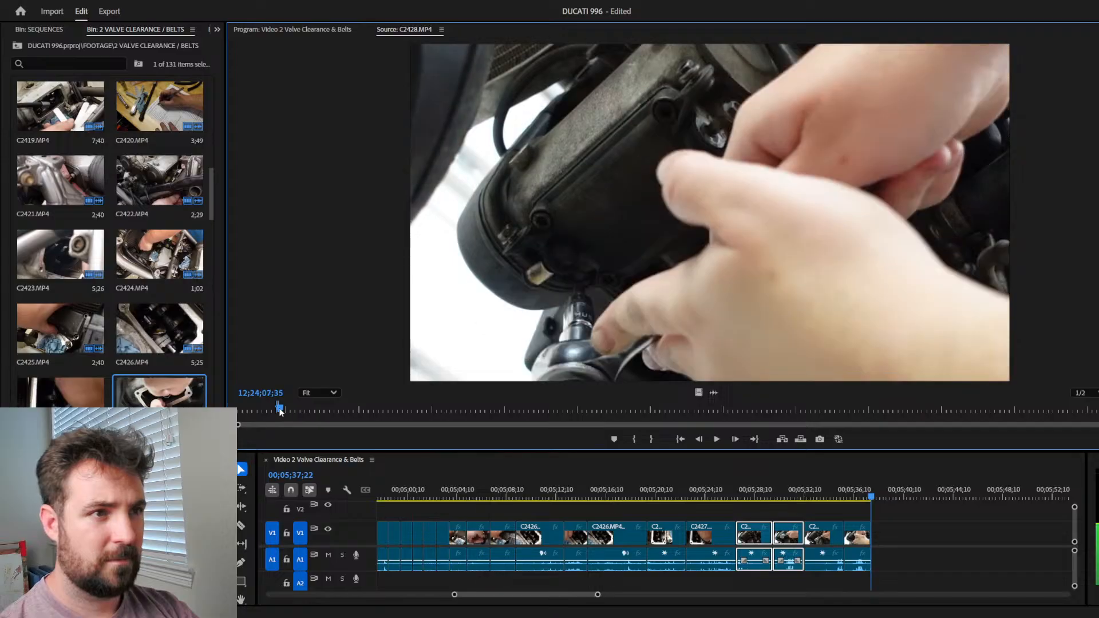
pyautogui.press('space')
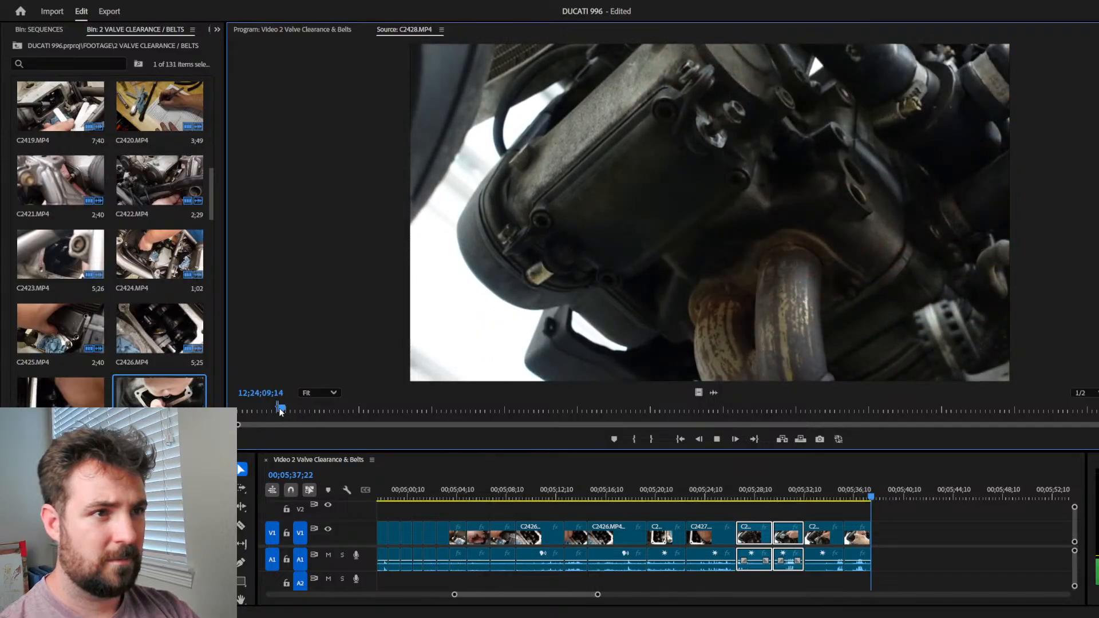
pyautogui.moveTo(287, 412); pyautogui.dragTo(491, 419)
pyautogui.press('space')
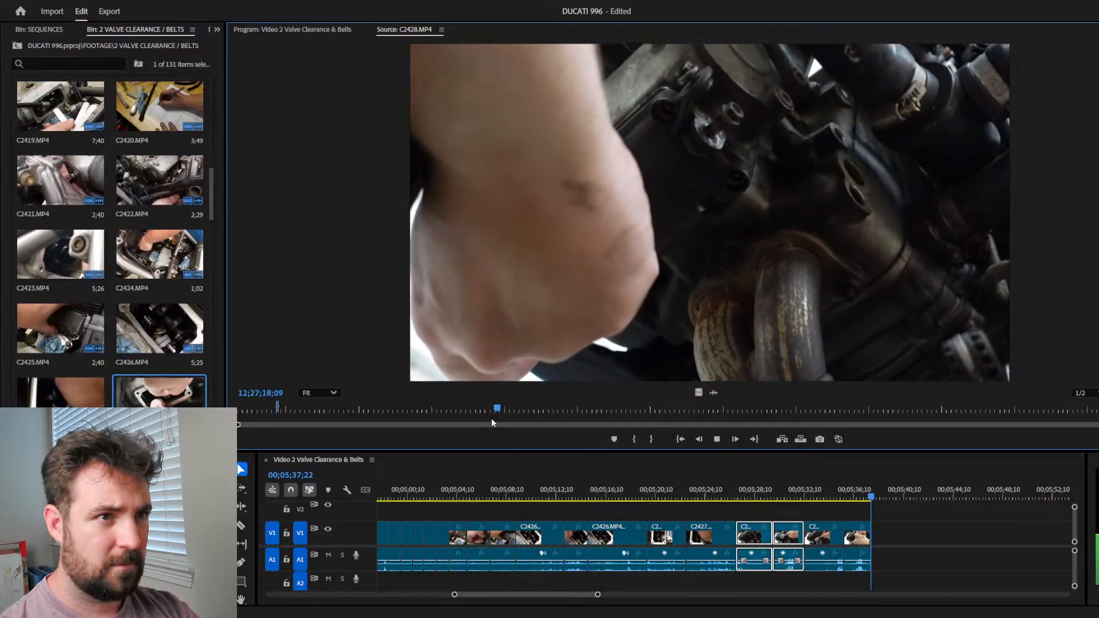
pyautogui.press('space')
pyautogui.moveTo(499, 408); pyautogui.dragTo(495, 409)
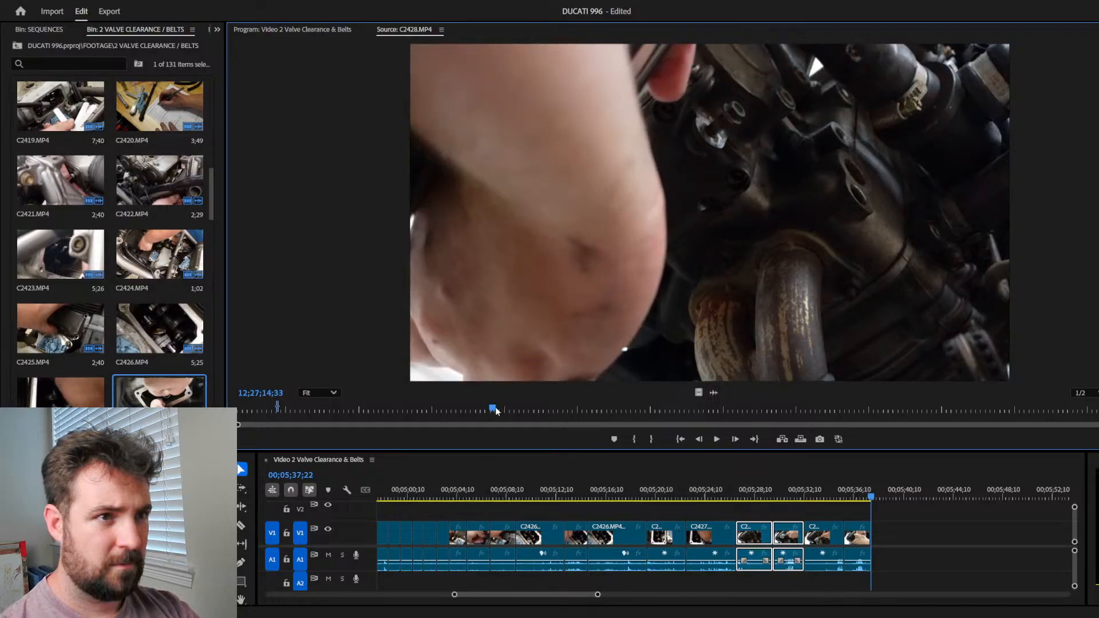
pyautogui.press('space')
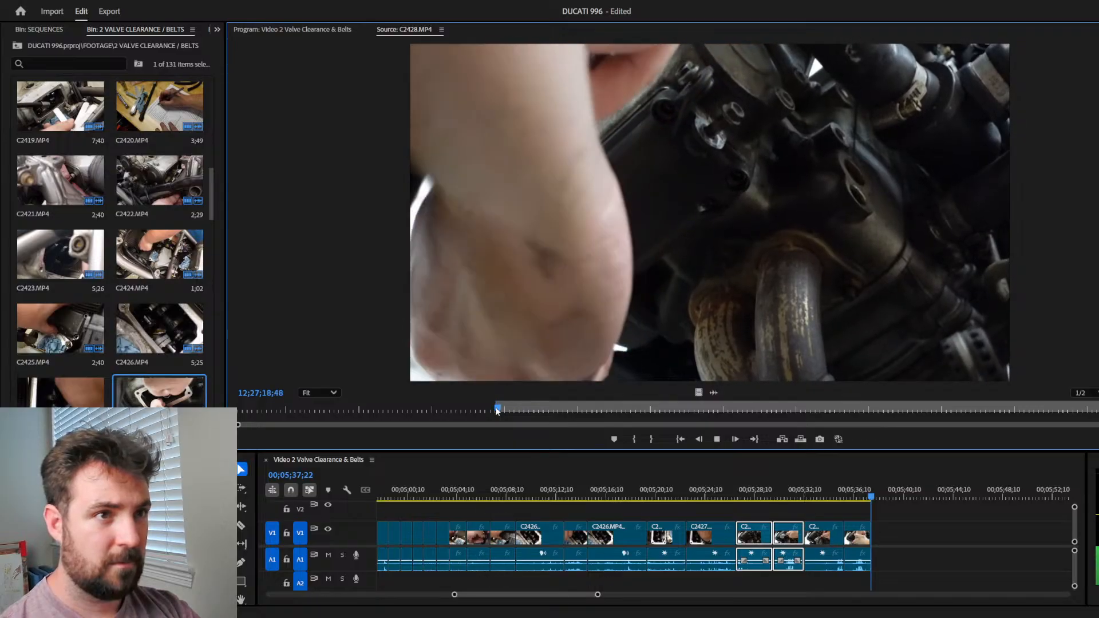
pyautogui.press('space')
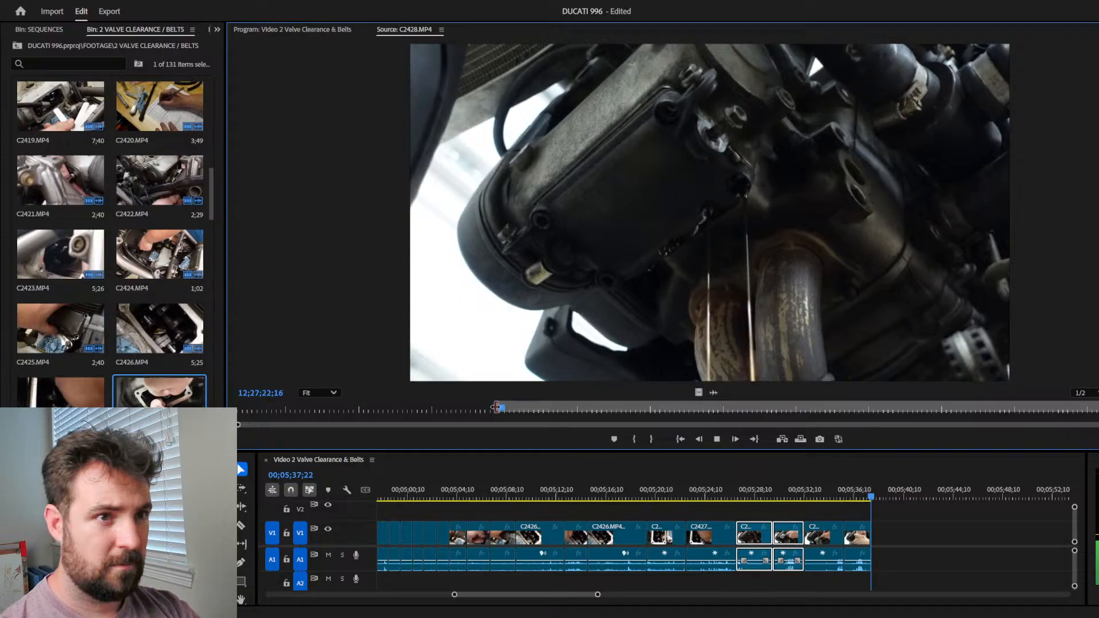
pyautogui.press('.')
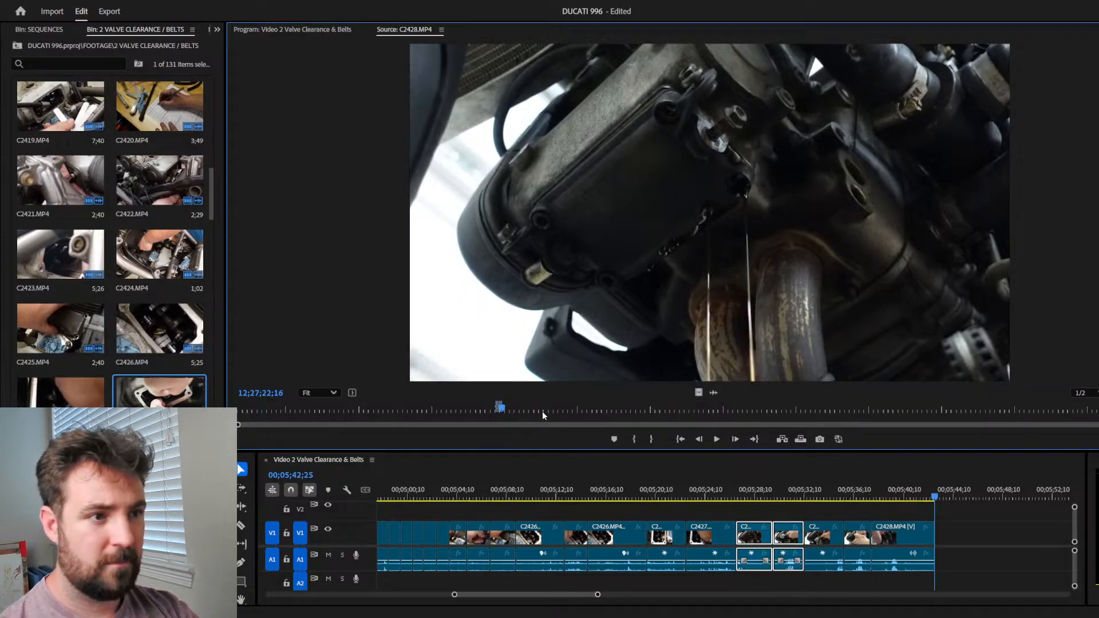
# Step: Trim the end of the third C2428.MP4 clip to 00;05;34;20 and close the gap after it
pyautogui.click(813, 498)
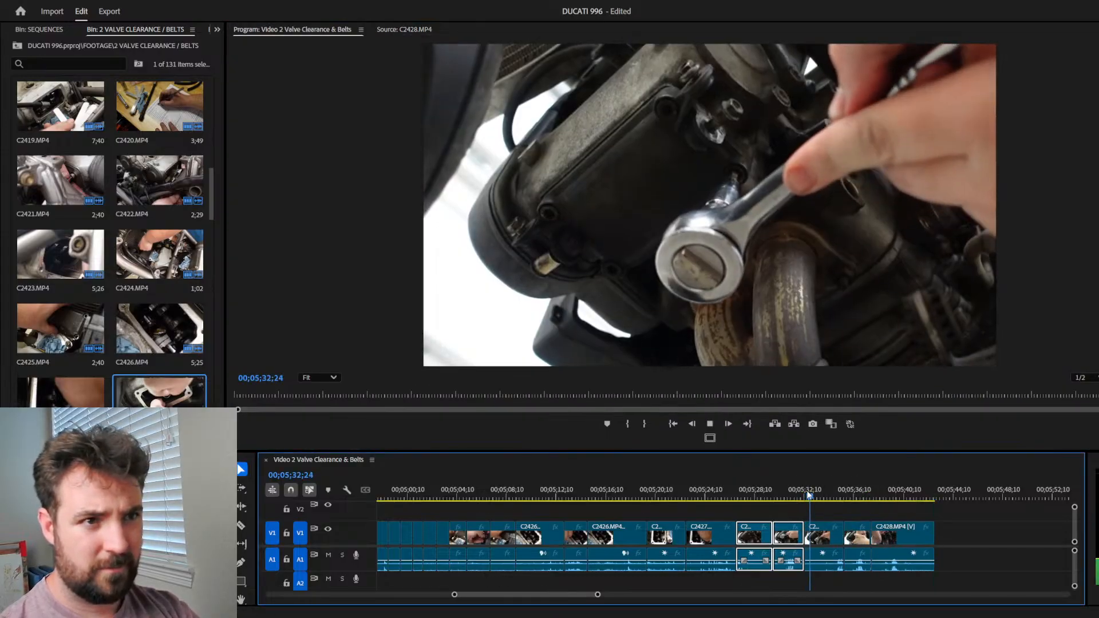
pyautogui.press('space')
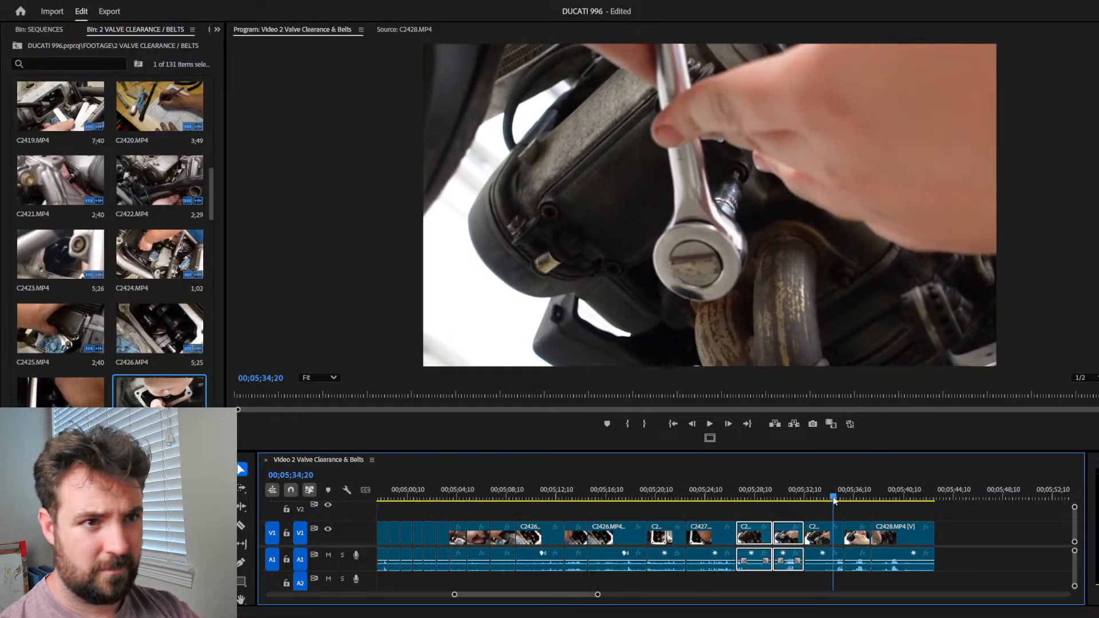
pyautogui.moveTo(842, 531); pyautogui.dragTo(830, 531)
pyautogui.press('Delete')
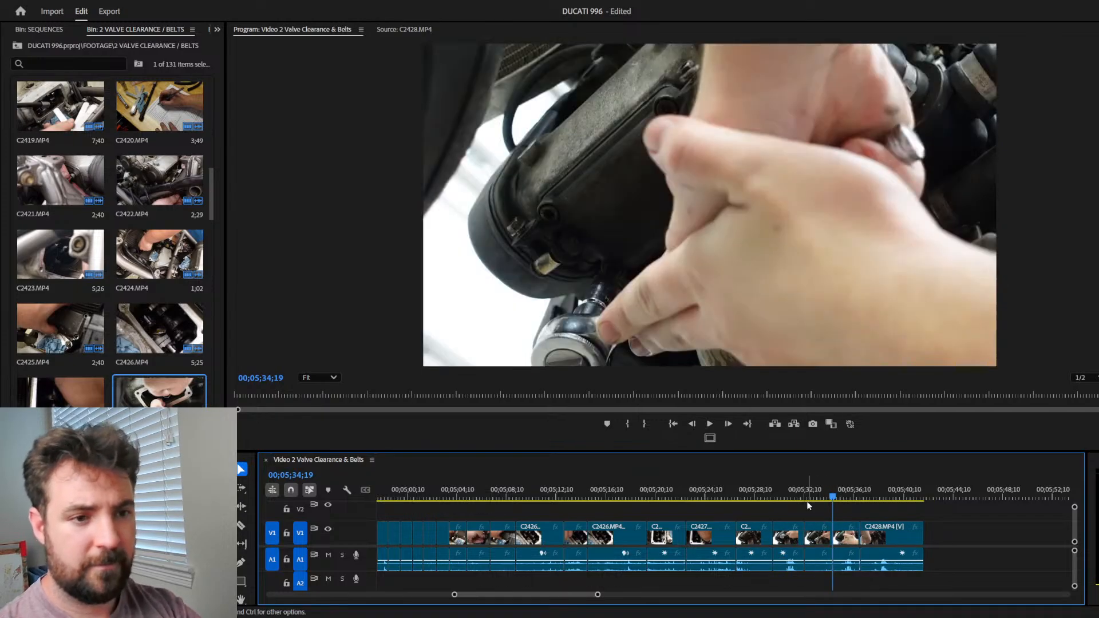
# Step: Replay the ratchet cuts, trim the end of the second C2428.MP4 clip to 00;05;31;24 and close the gap
pyautogui.click(762, 490)
pyautogui.press('space')
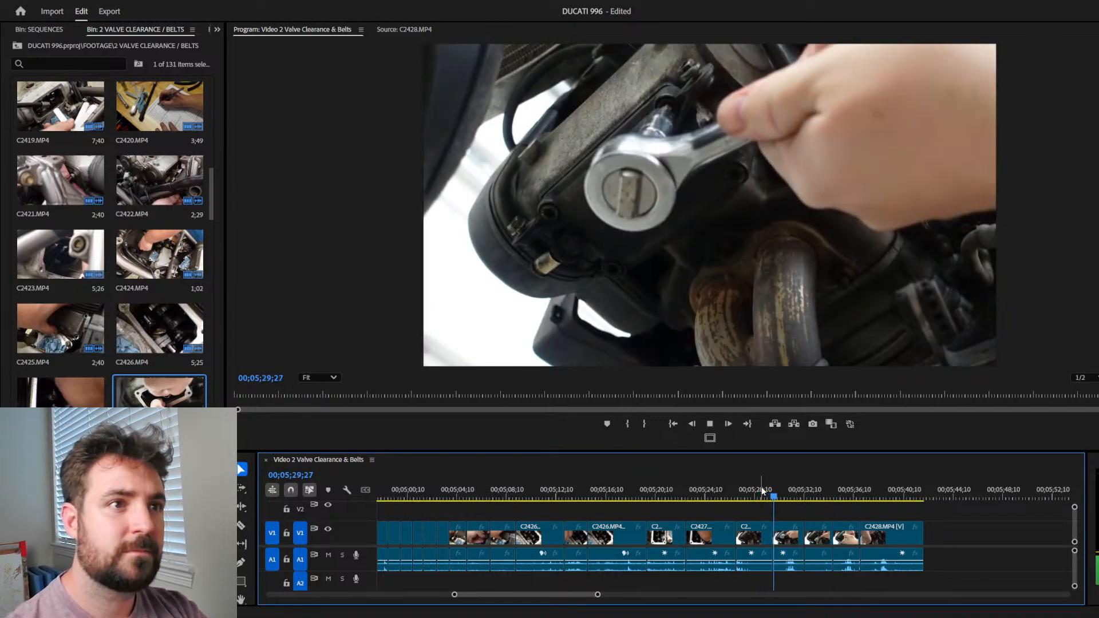
pyautogui.press('space')
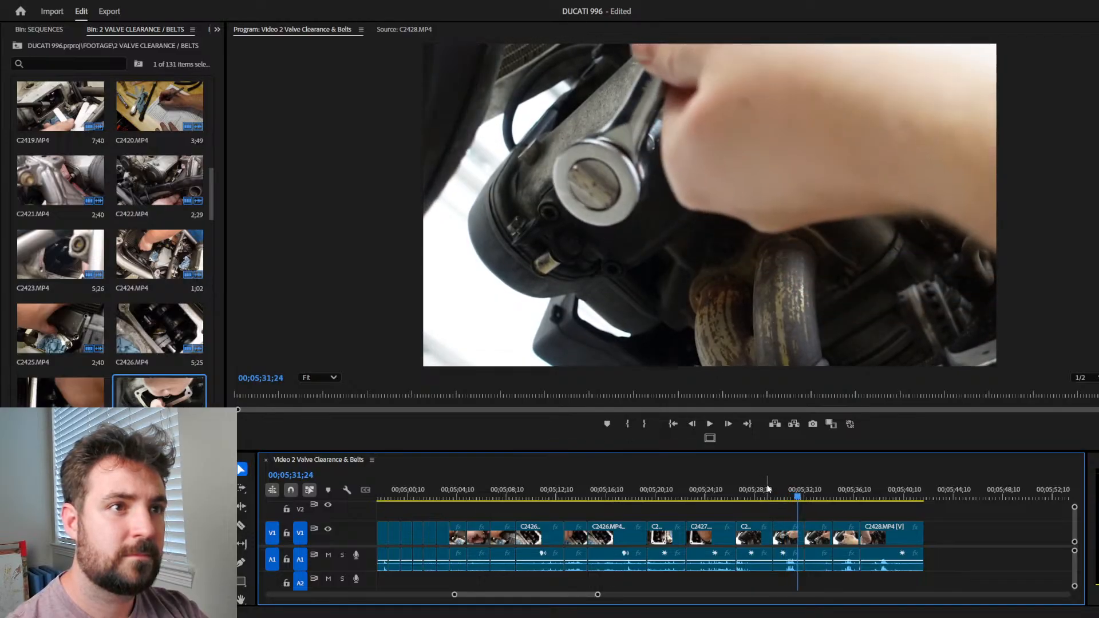
pyautogui.moveTo(797, 524); pyautogui.dragTo(792, 525)
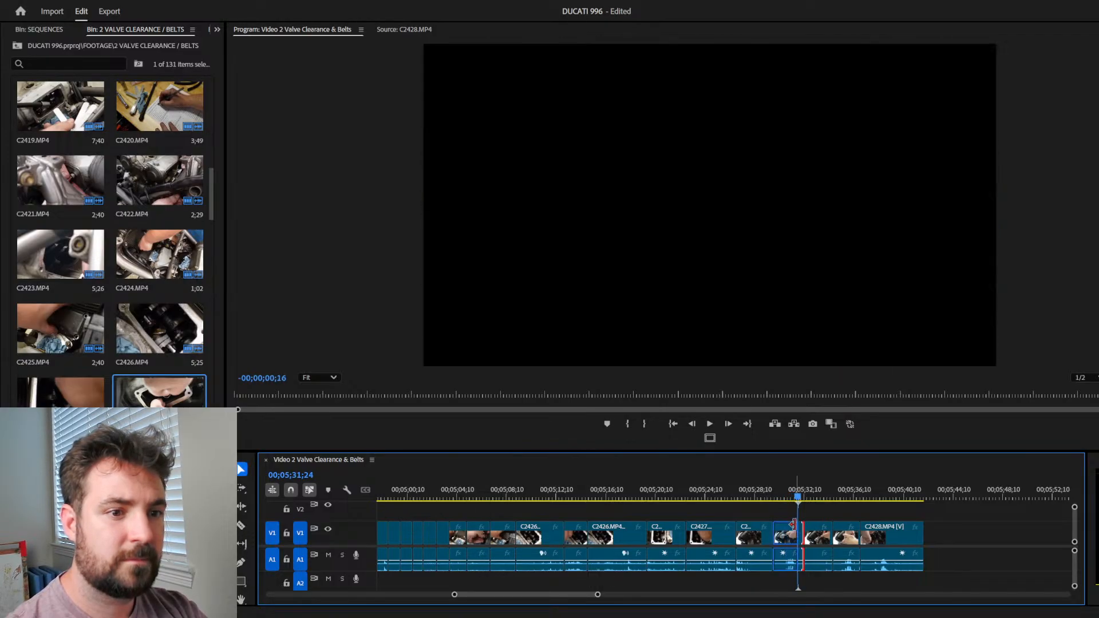
pyautogui.press('Delete')
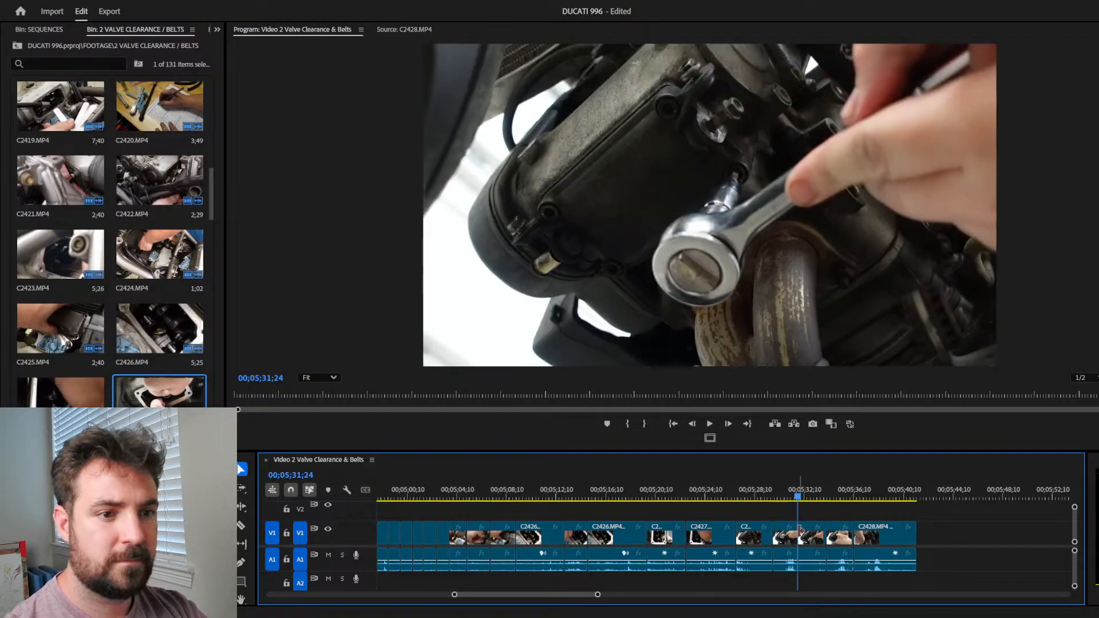
# Step: Trim the end of the fourth C2428.MP4 clip, with both hands on the ratchet, to 00;05;35;24 and close the gap
pyautogui.press('=')
pyautogui.press('space')
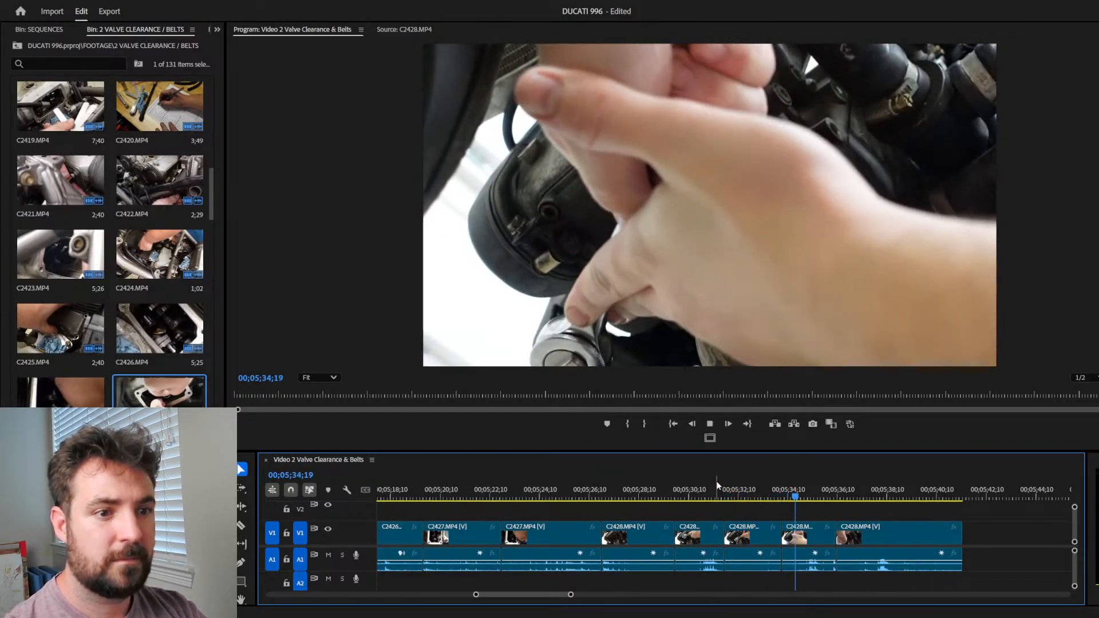
pyautogui.press('space')
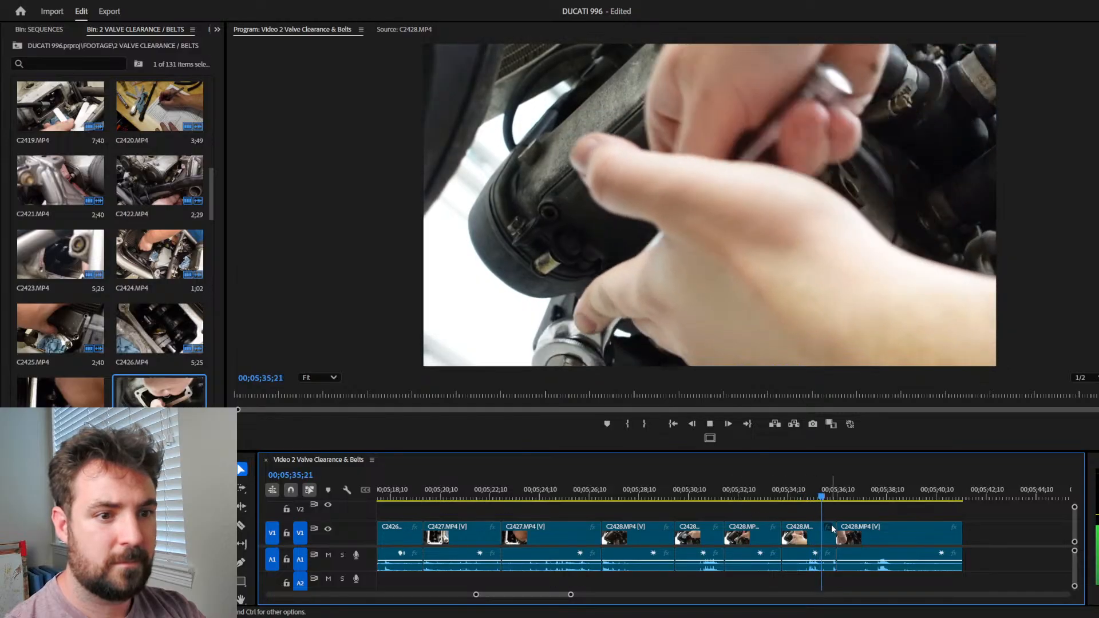
pyautogui.moveTo(831, 526); pyautogui.dragTo(827, 525)
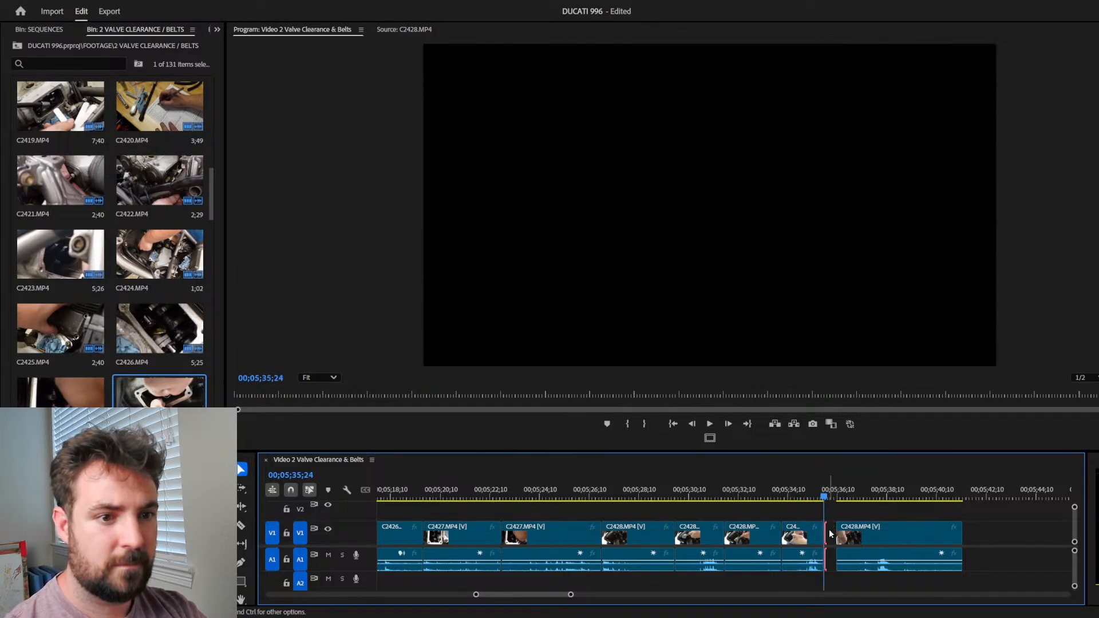
pyautogui.press('Delete')
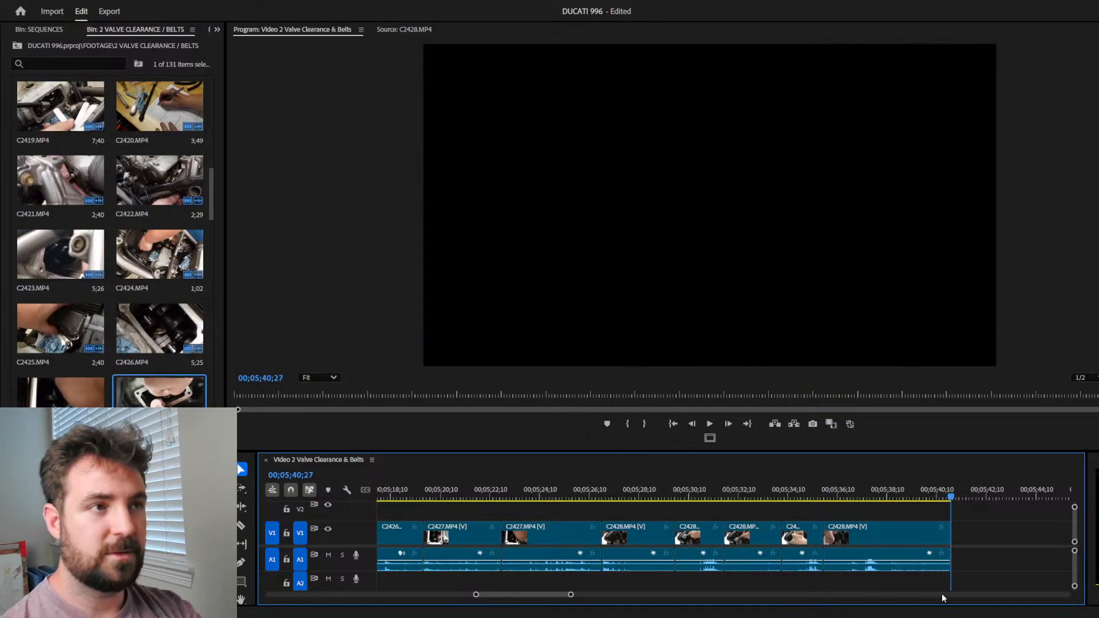
# Step: Append the C2428.MP4 section from 12;28;14;29 to 12;28;18;13, with the valve cover being pulled off, to the sequence
pyautogui.click(416, 30)
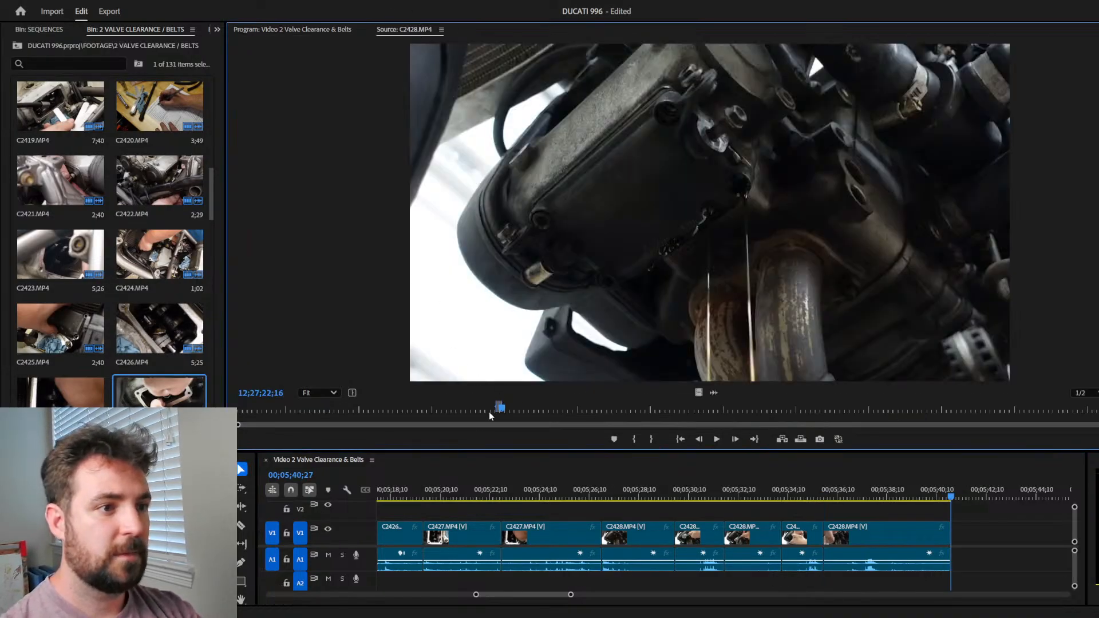
pyautogui.moveTo(505, 408); pyautogui.dragTo(562, 409)
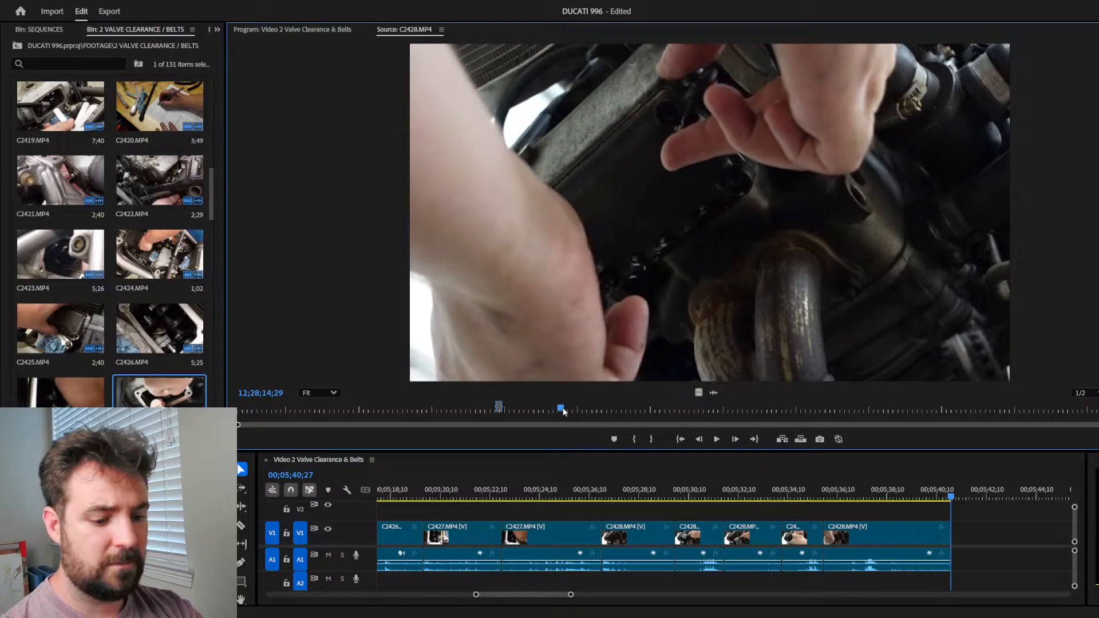
pyautogui.press('space')
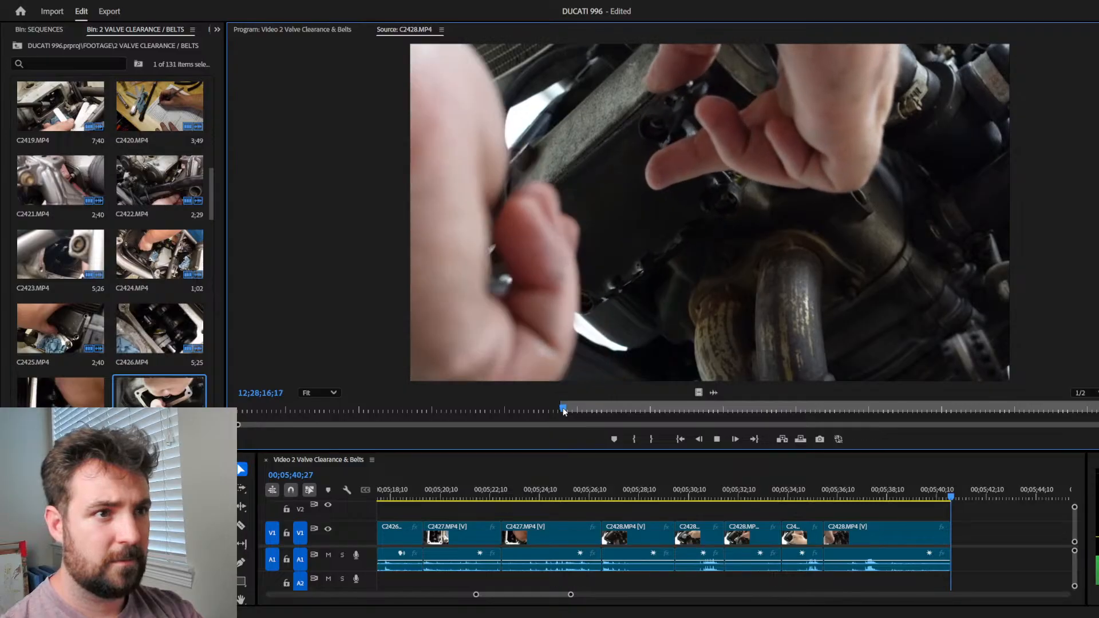
pyautogui.press('space')
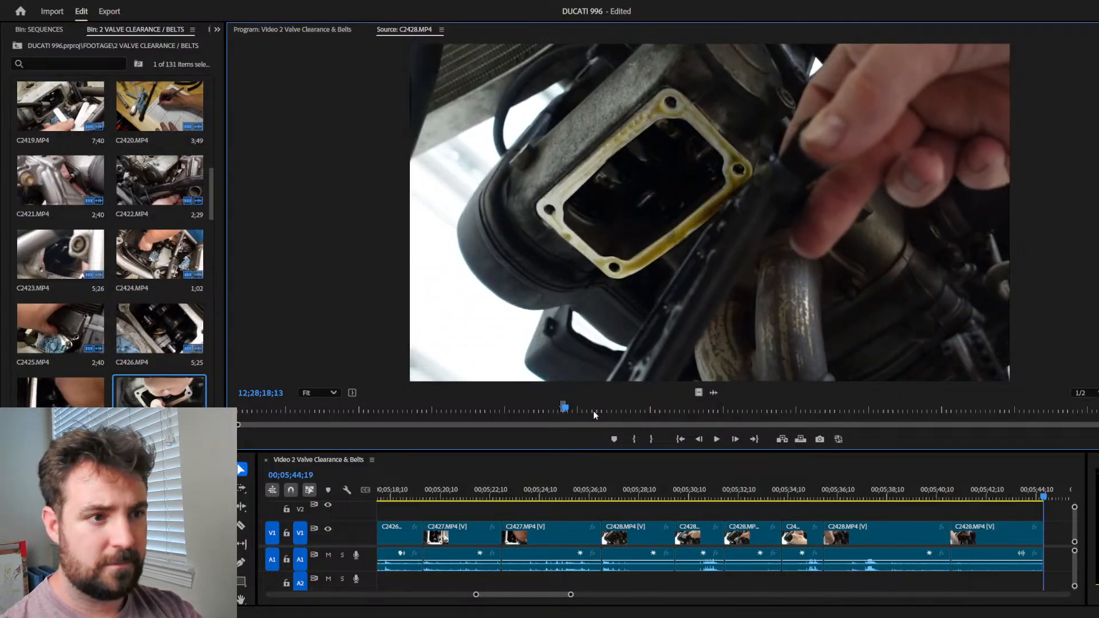
# Step: Append the close-up of the open valve chamber from C2428.MP4, 12;30;22;07 to 12;30;27;51, and go to 00;05;45;02 in the sequence
pyautogui.moveTo(564, 408); pyautogui.dragTo(707, 414)
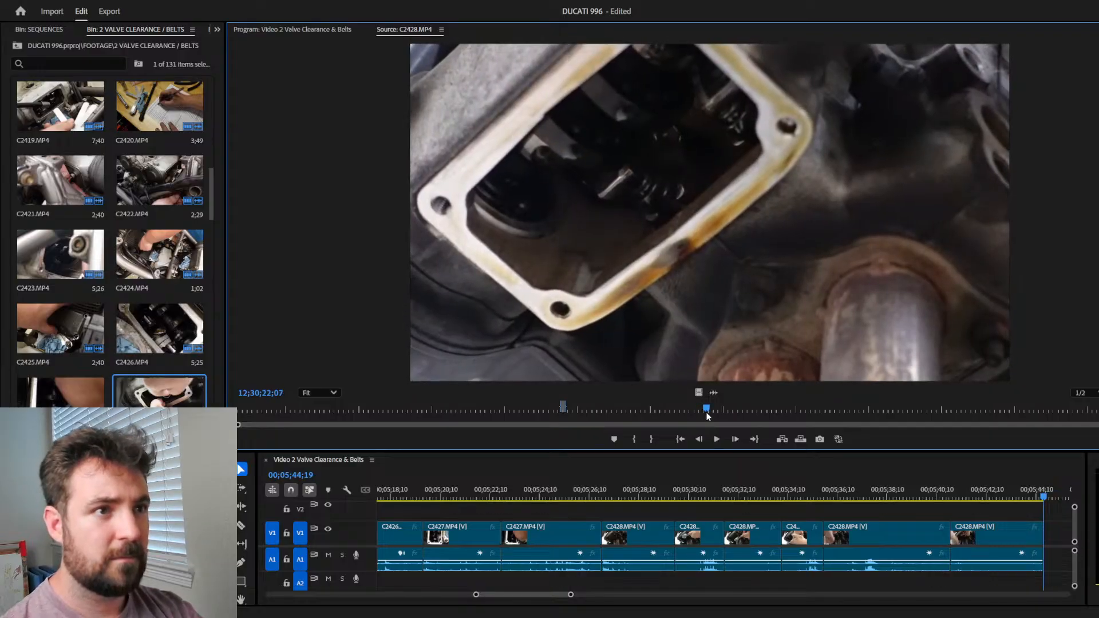
pyautogui.press('i')
pyautogui.press('space')
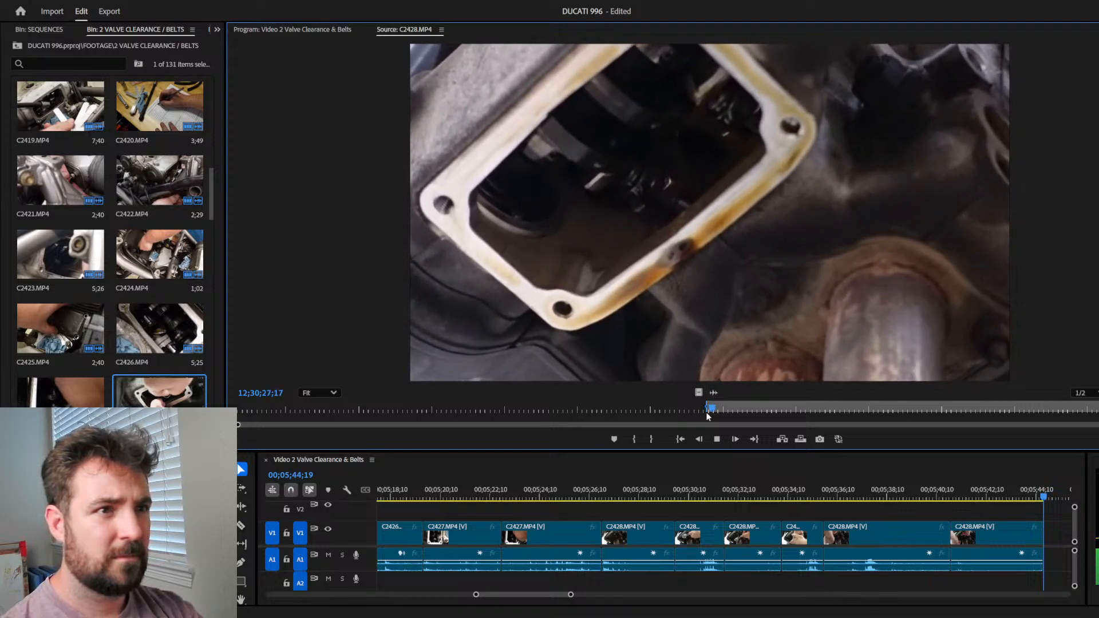
pyautogui.press('o')
pyautogui.press('.')
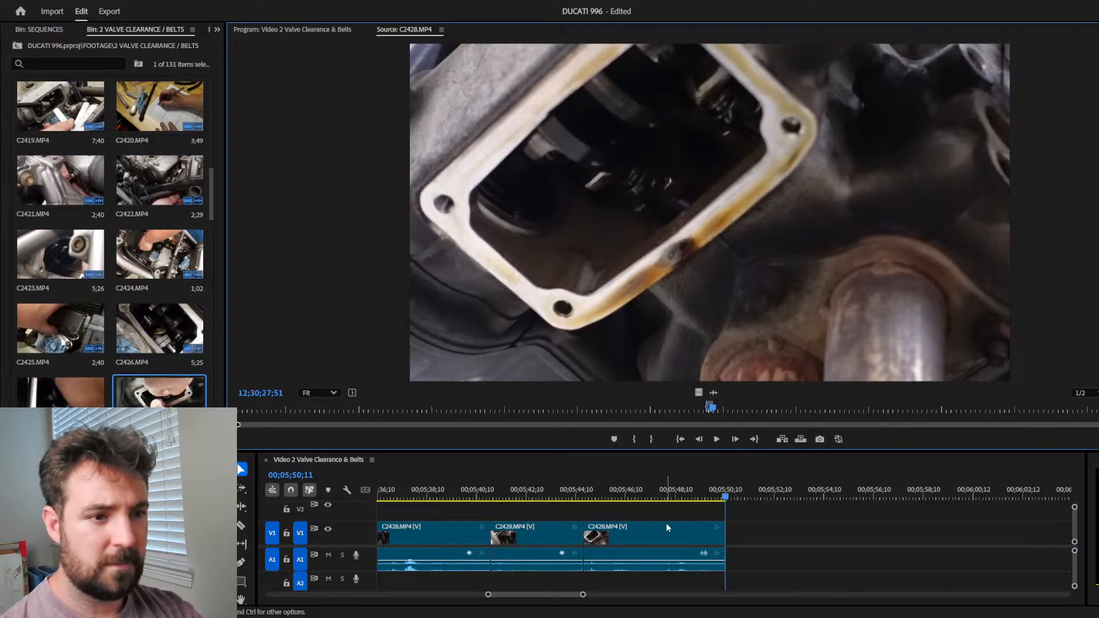
pyautogui.click(593, 496)
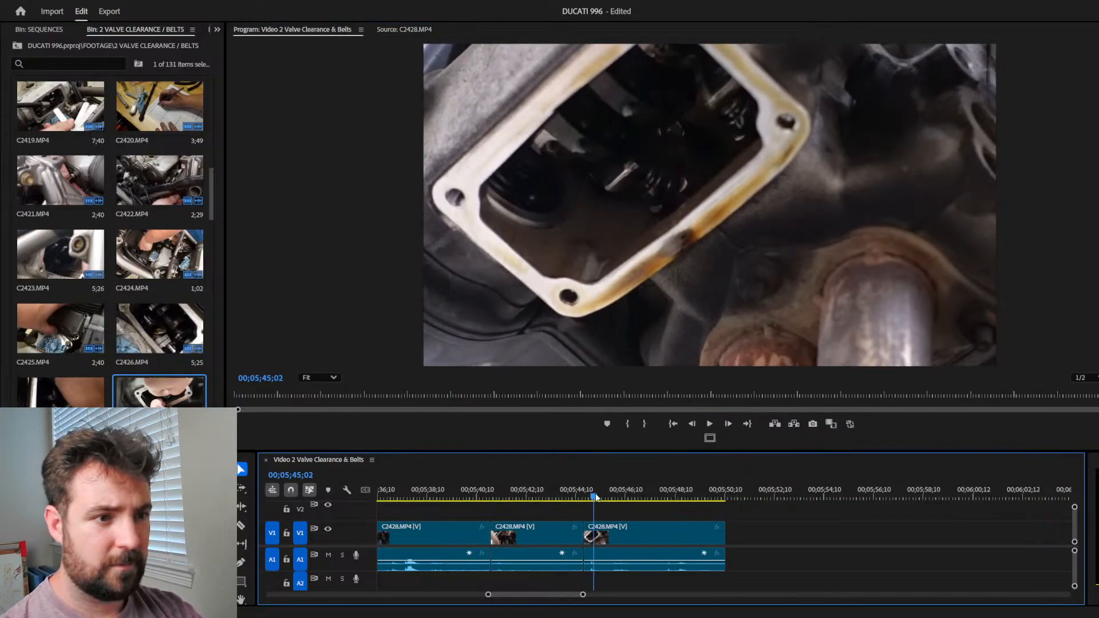
# Step: Play the open valve chamber clip at the end of the sequence and trim its start to 00;05;45;23
pyautogui.press('space')
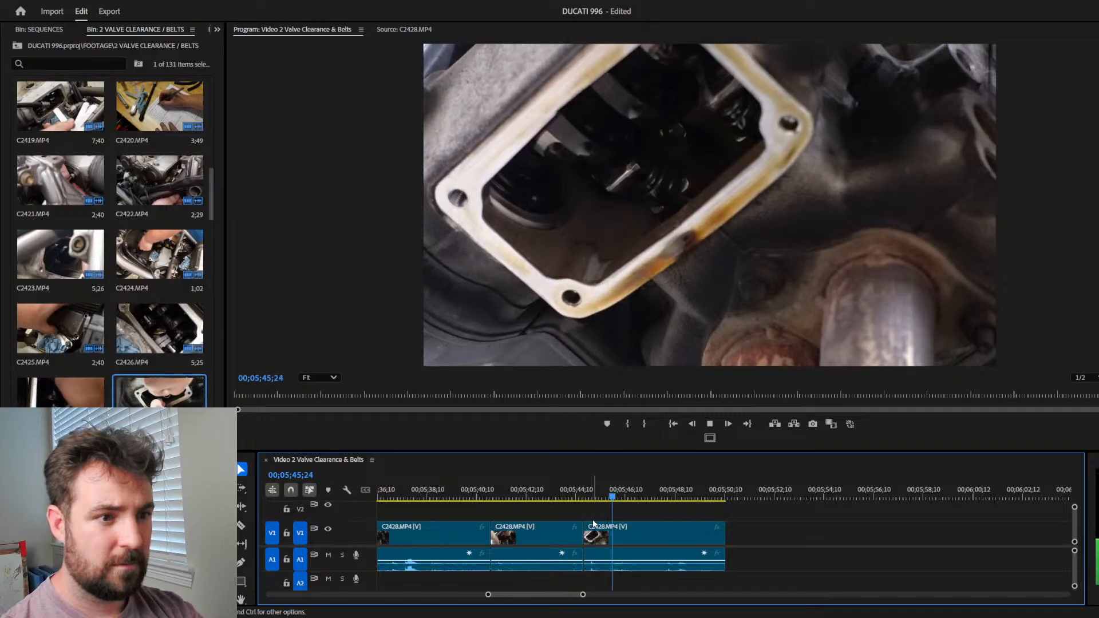
pyautogui.press('space')
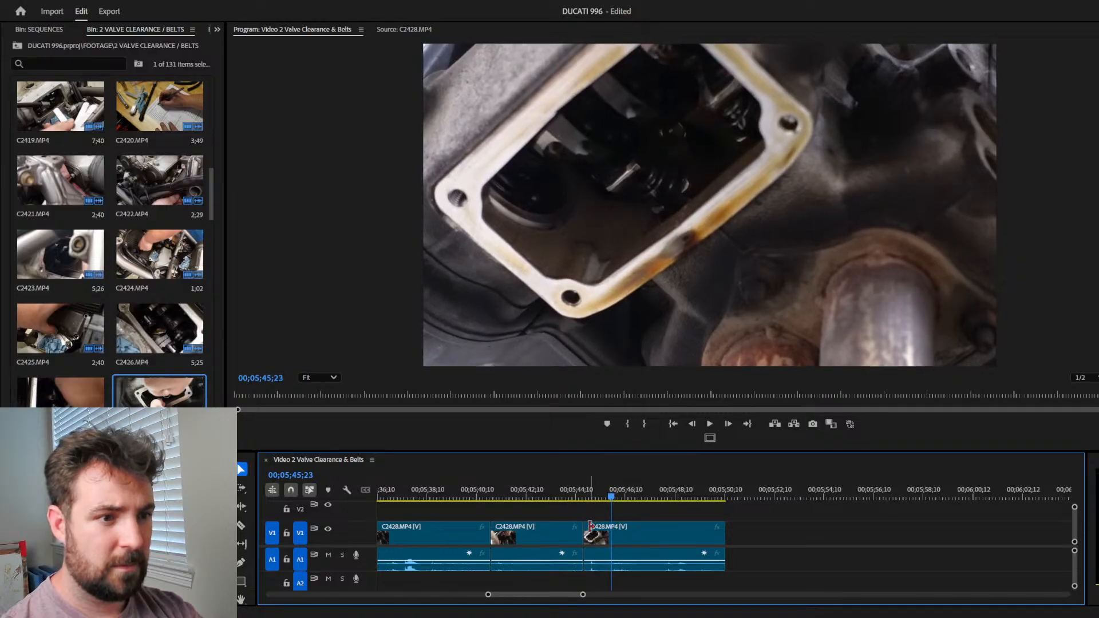
pyautogui.moveTo(591, 525); pyautogui.dragTo(615, 526)
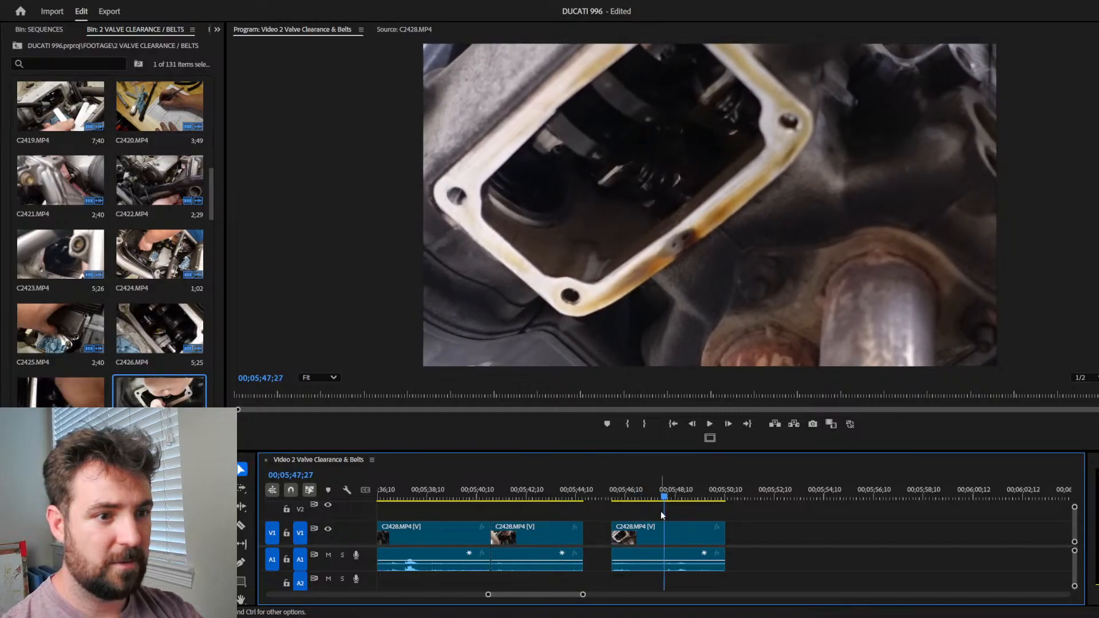
# Step: Cut the section from 00;05;46;29 to 00;05;47;28 out of the open valve chamber clip and close both gaps
pyautogui.moveTo(664, 497); pyautogui.dragTo(634, 499)
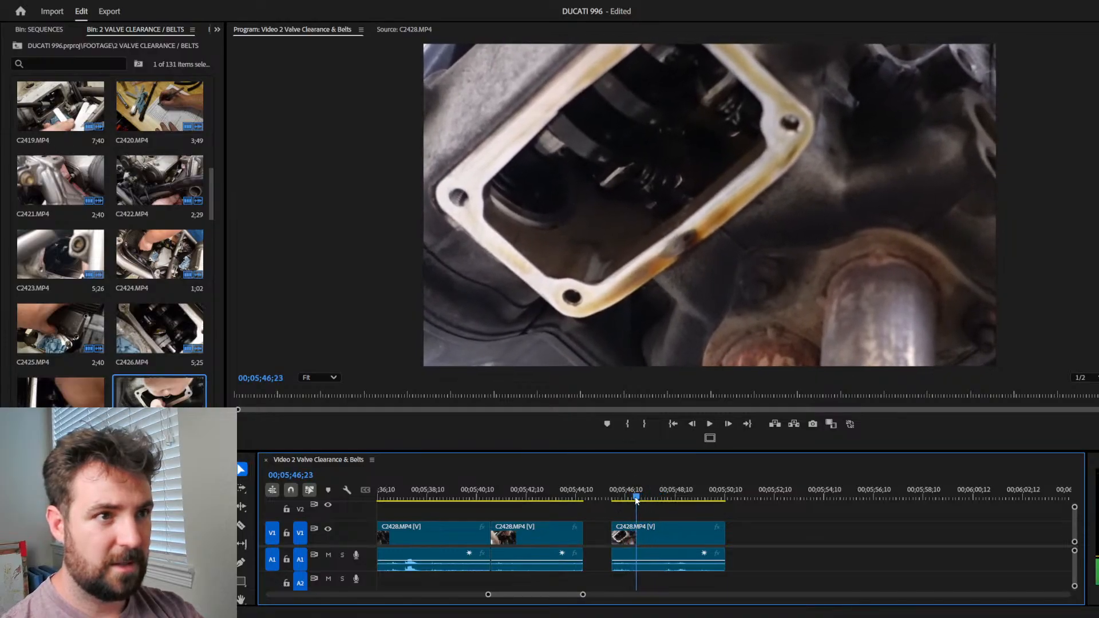
pyautogui.click(641, 532)
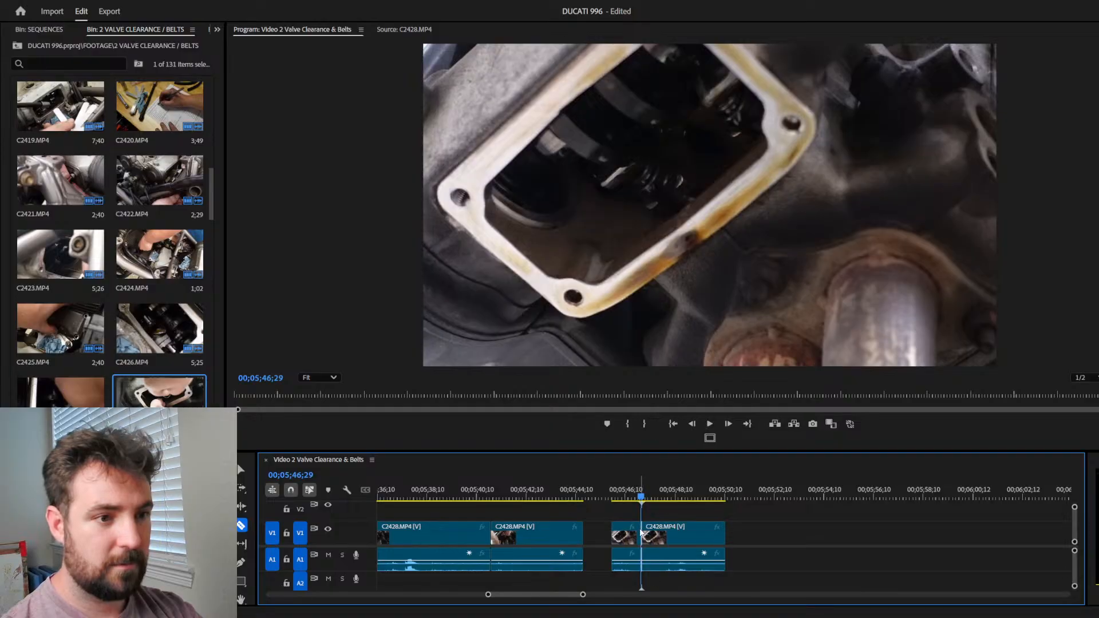
pyautogui.moveTo(641, 498); pyautogui.dragTo(664, 496)
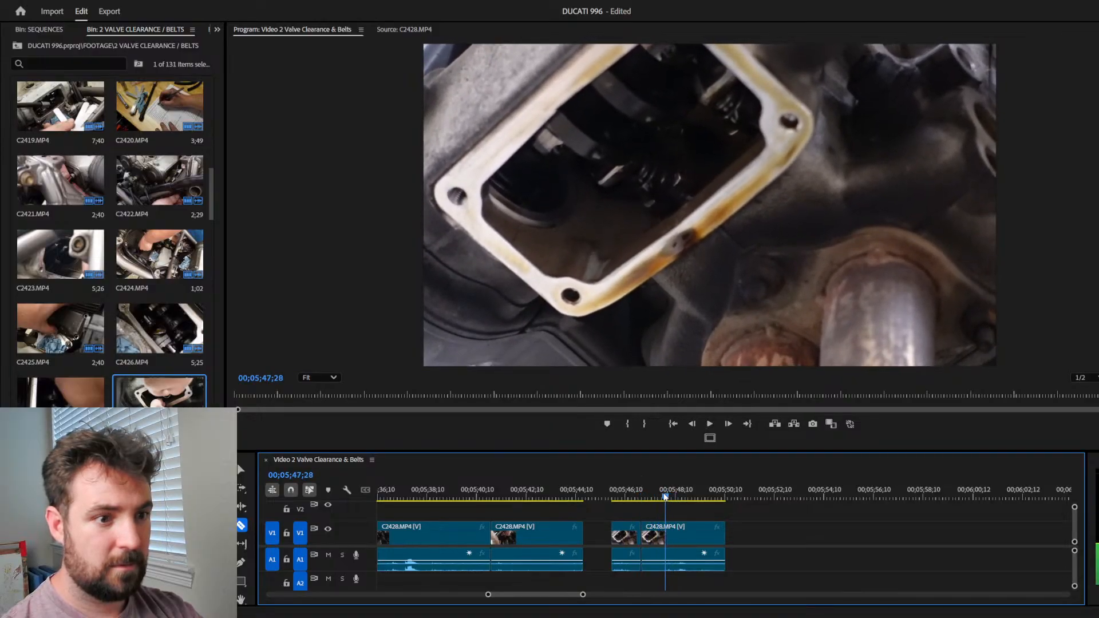
pyautogui.click(666, 535)
pyautogui.press('v')
pyautogui.click(651, 536)
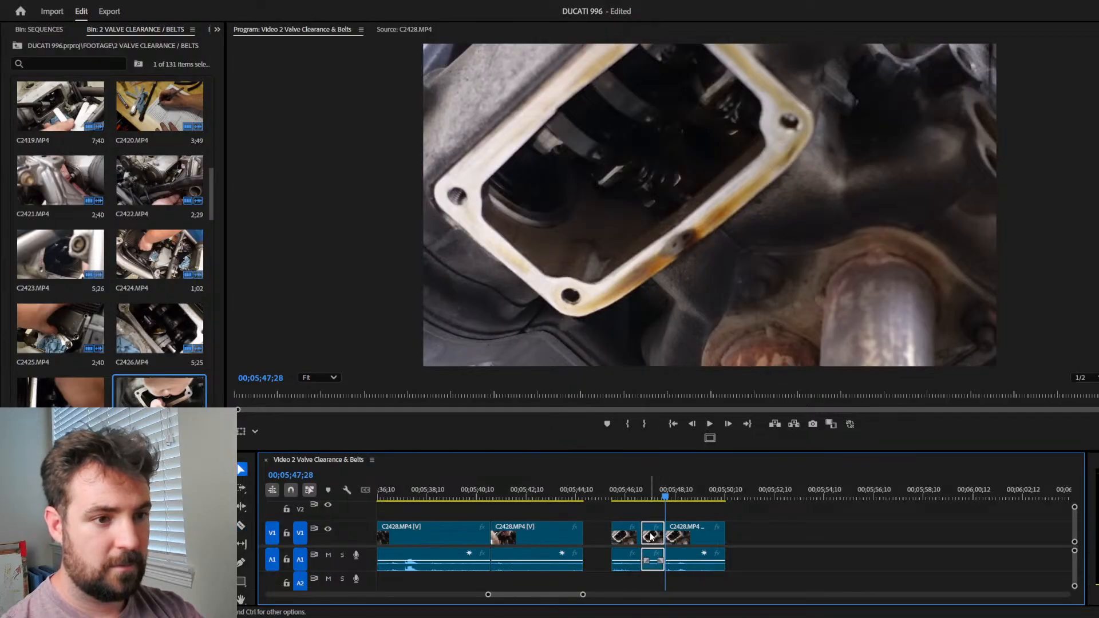
pyautogui.click(651, 532)
pyautogui.press('Delete')
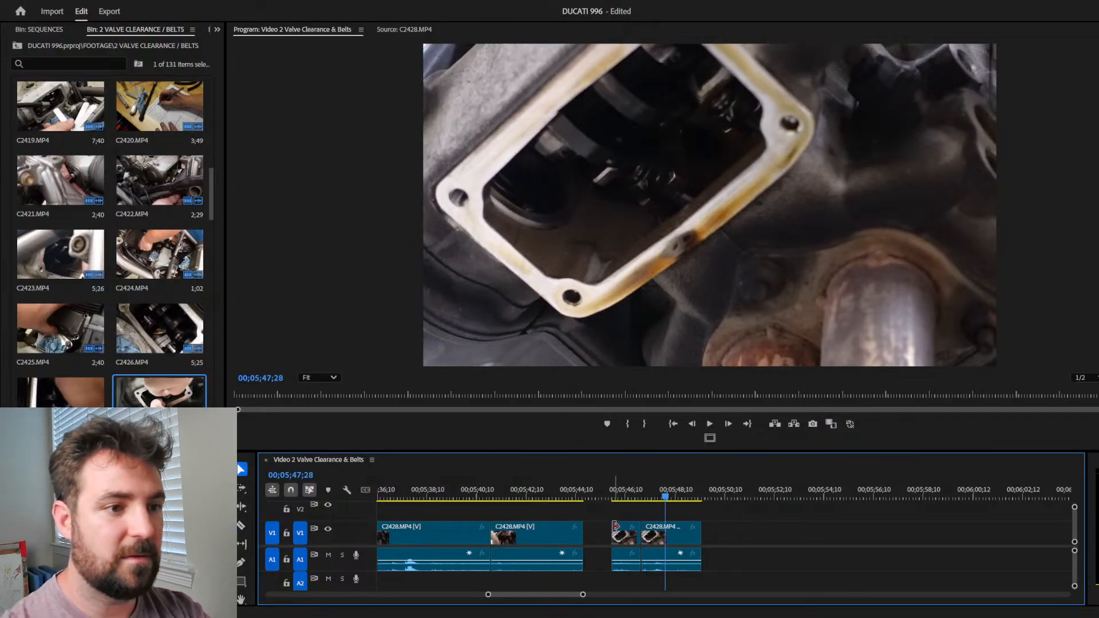
pyautogui.press('Delete')
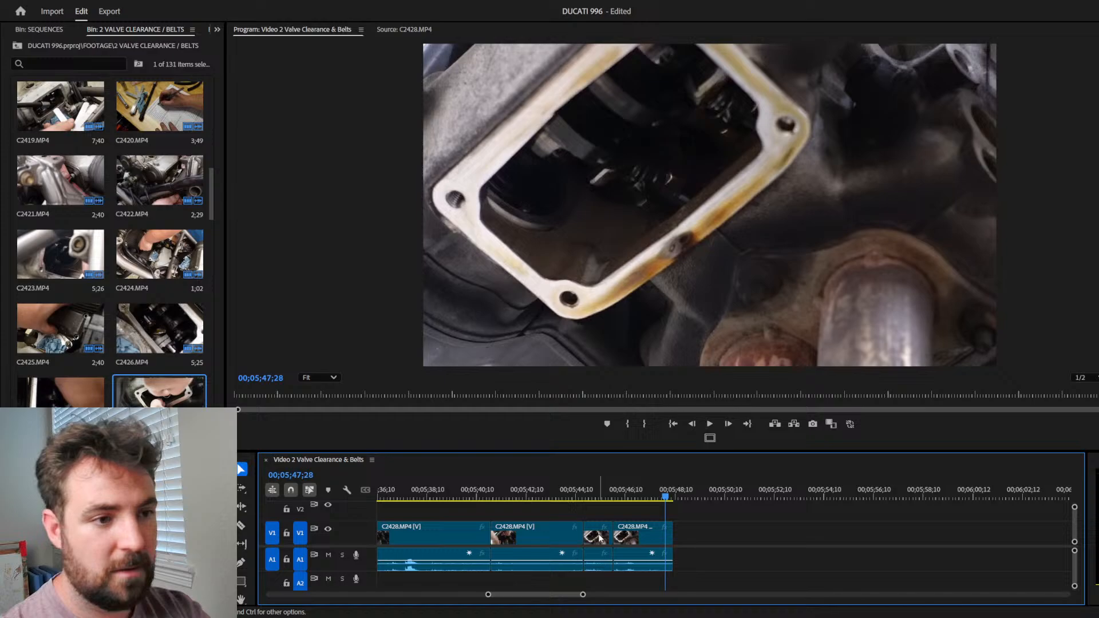
# Step: Replay the two valve chamber pieces and trim the end of the last one to 00;05;47;18
pyautogui.click(593, 491)
pyautogui.press('space')
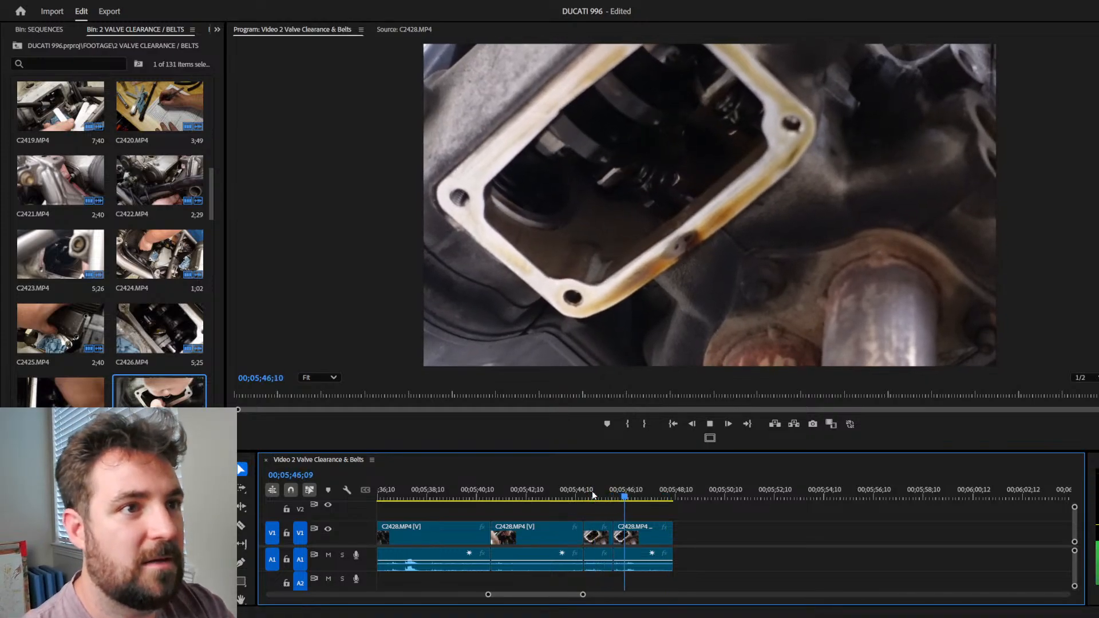
pyautogui.press('space')
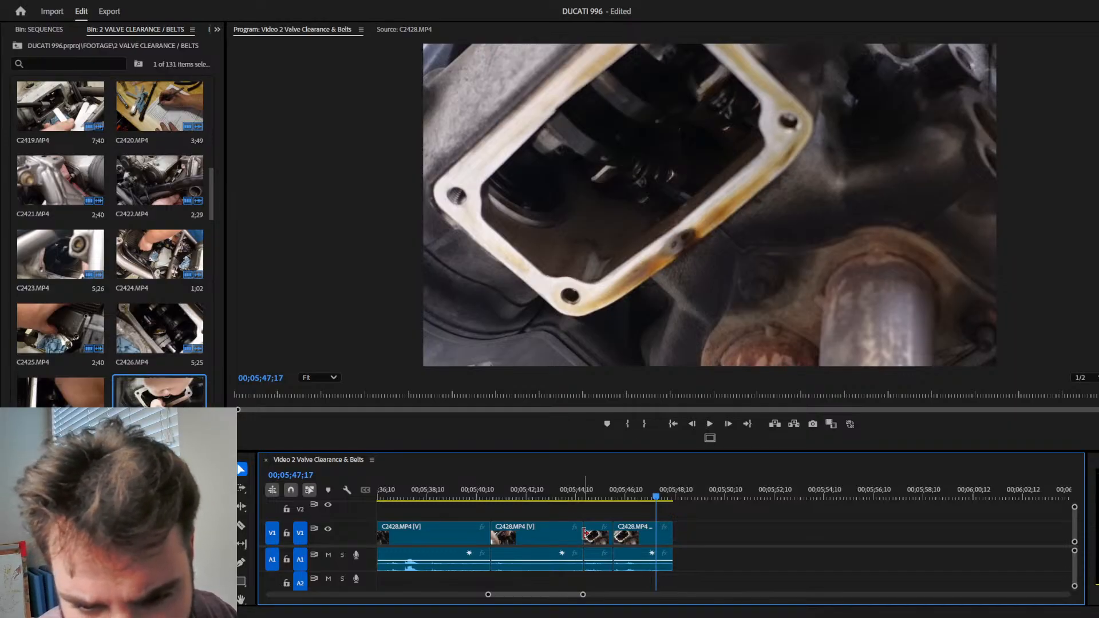
pyautogui.moveTo(637, 495); pyautogui.dragTo(668, 493)
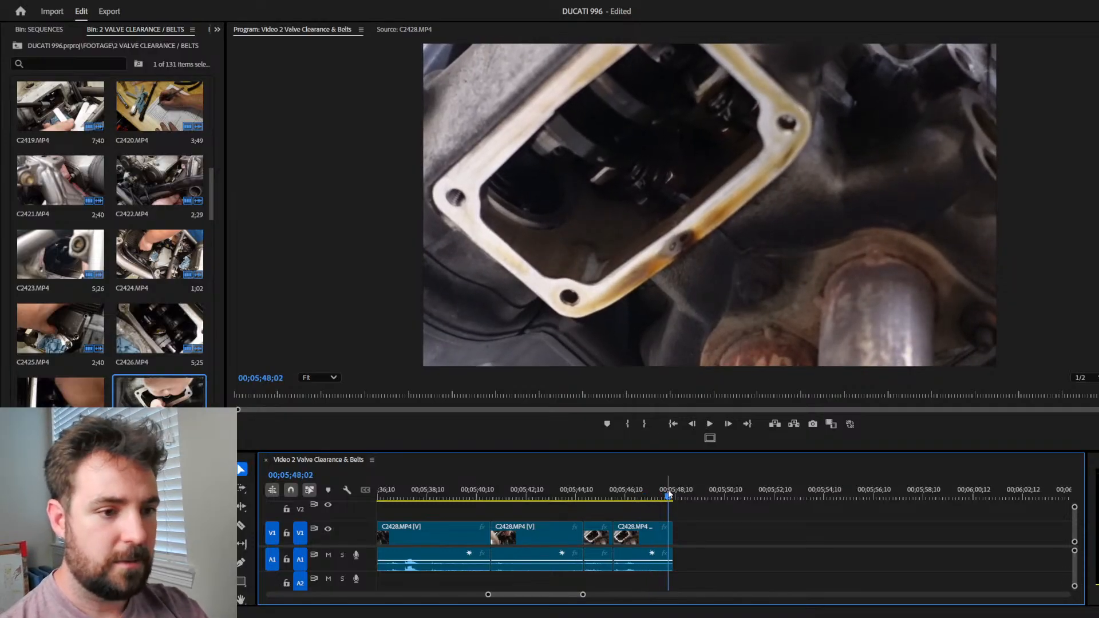
pyautogui.press('Down')
pyautogui.press('Up')
pyautogui.press('space')
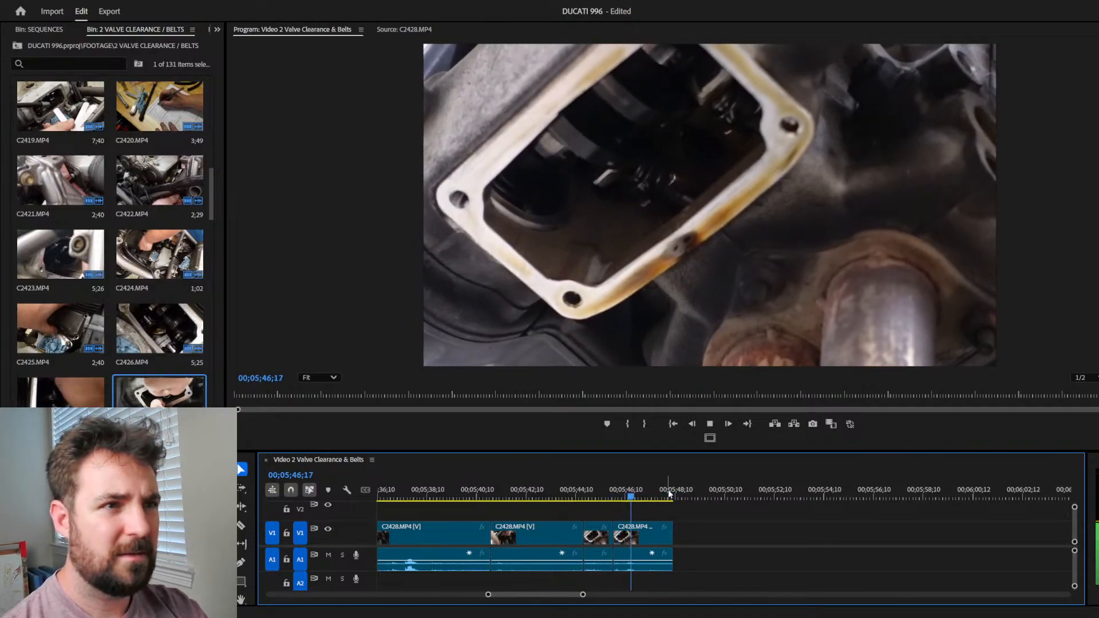
pyautogui.press('space')
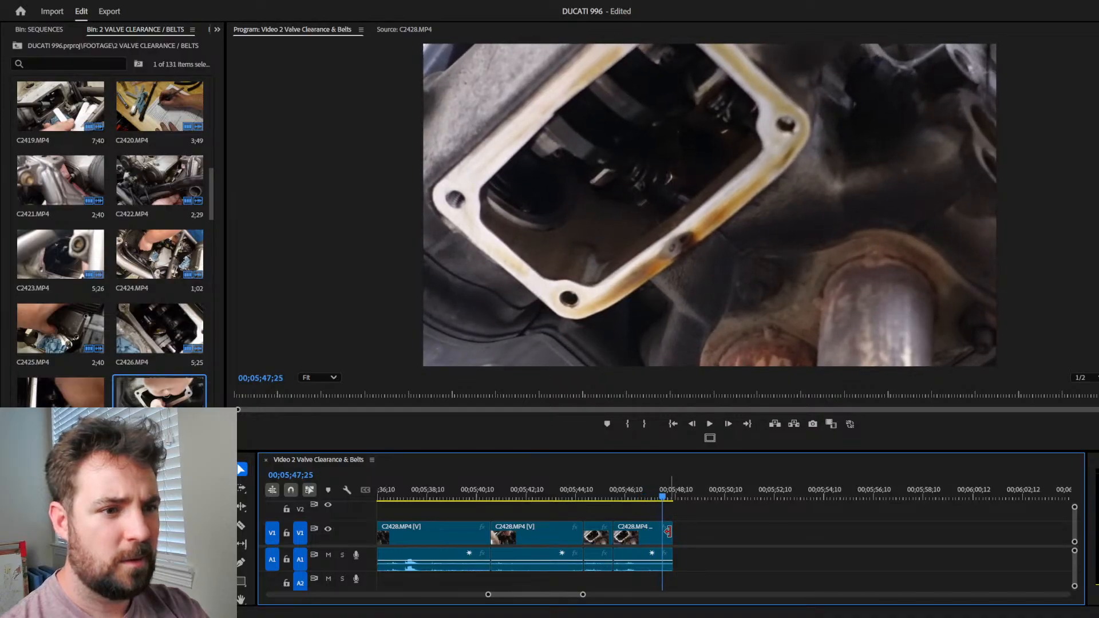
pyautogui.moveTo(668, 532); pyautogui.dragTo(646, 515)
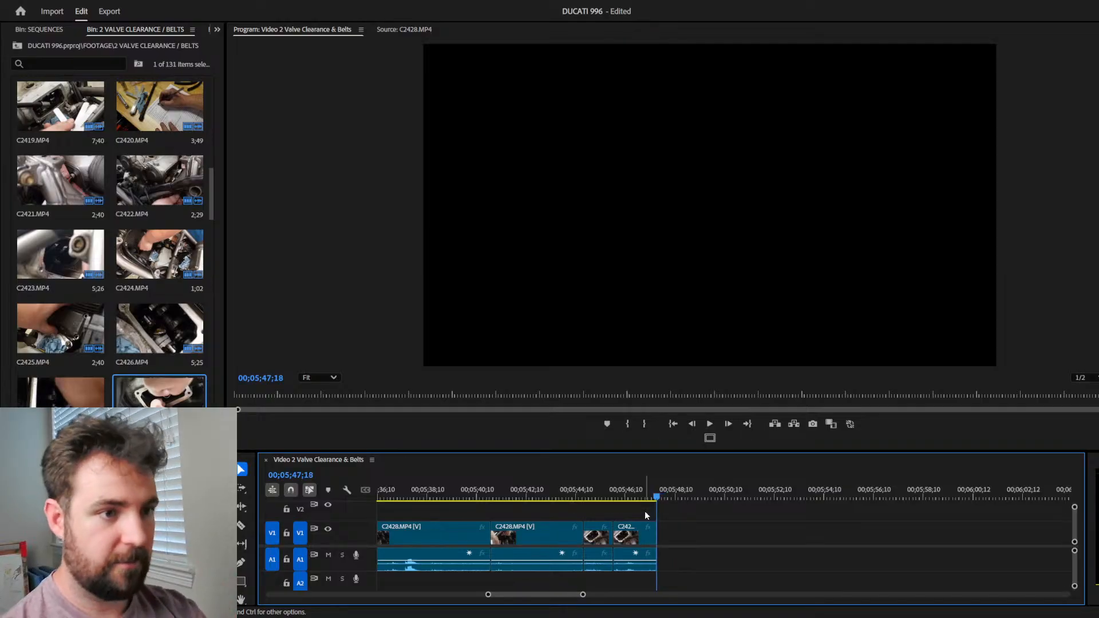
# Step: Examine the feeler gauge footage in the C2428.MP4 source between 12;31;52;36 and 12;33;37;34 for a usable section
pyautogui.click(401, 29)
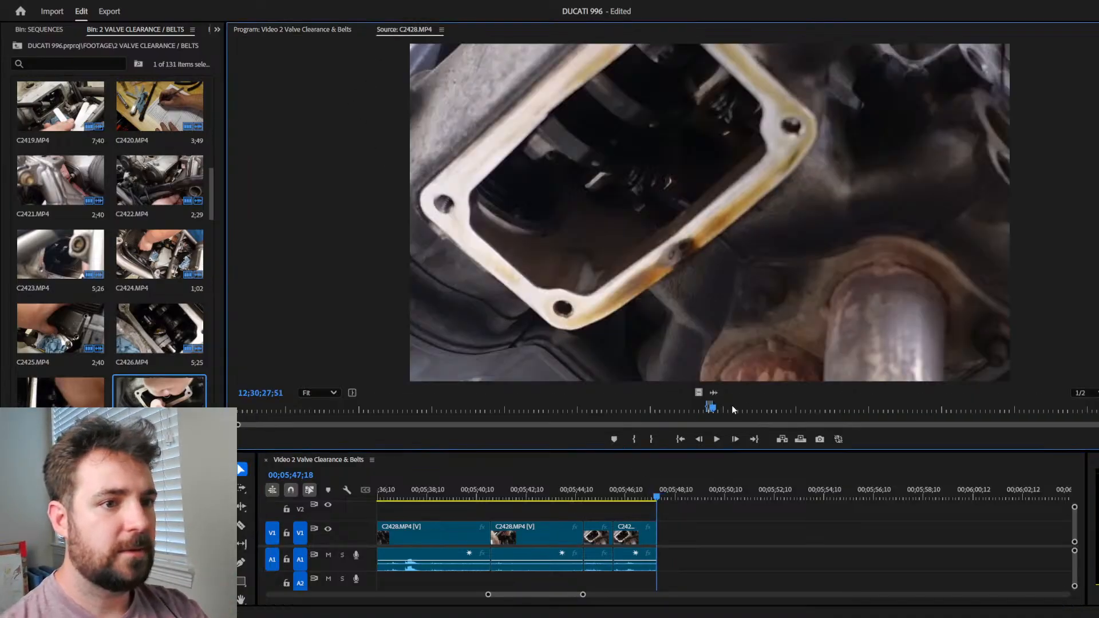
pyautogui.moveTo(711, 407); pyautogui.dragTo(809, 411)
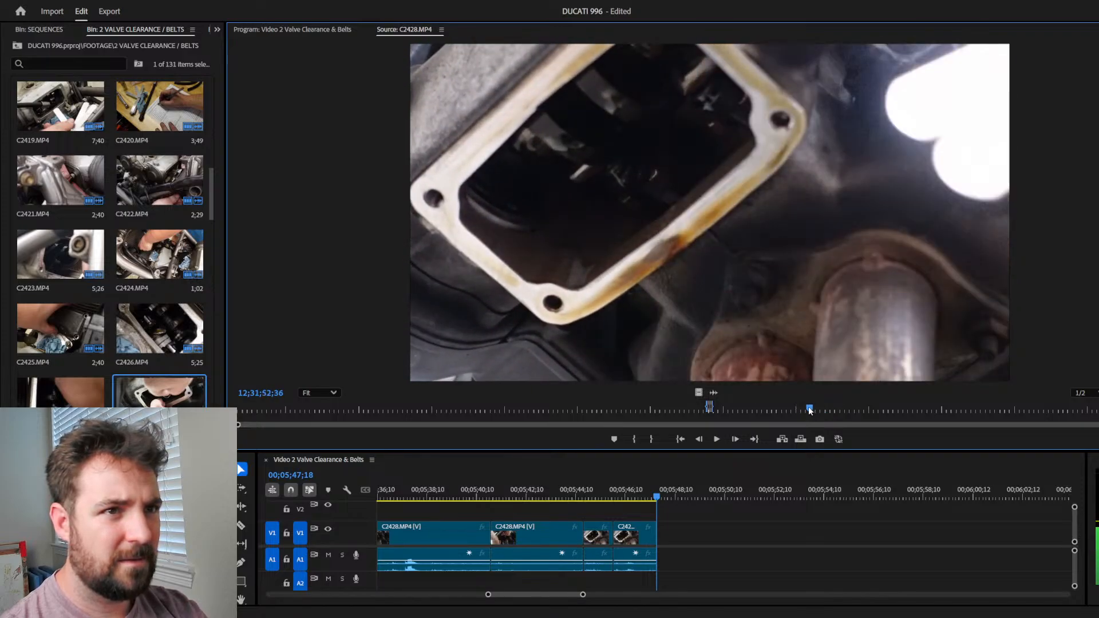
pyautogui.press('space')
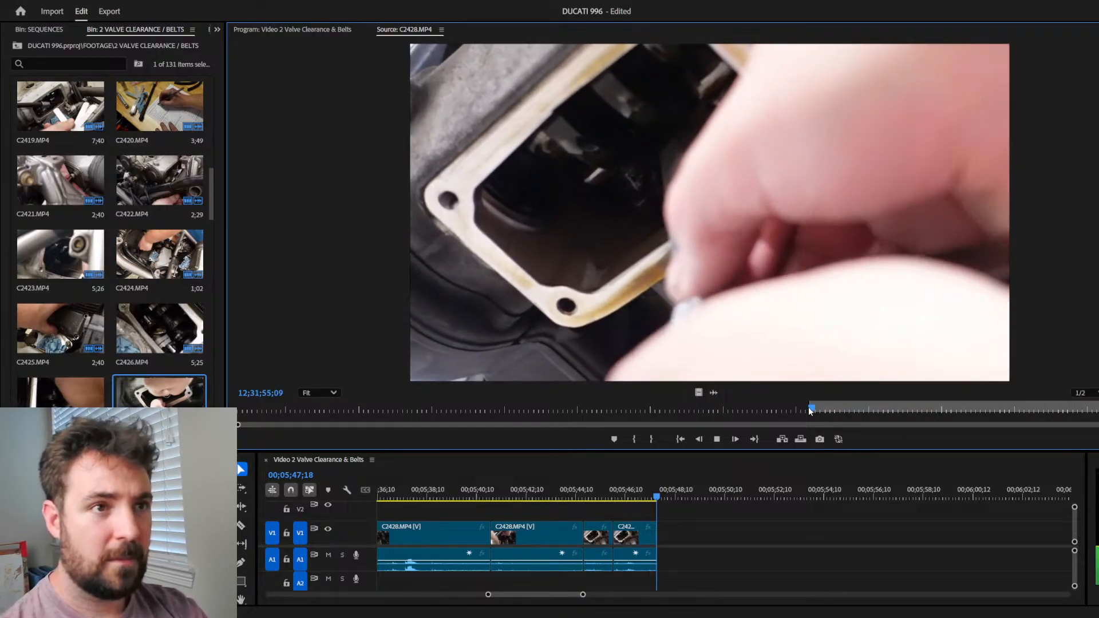
pyautogui.press('space')
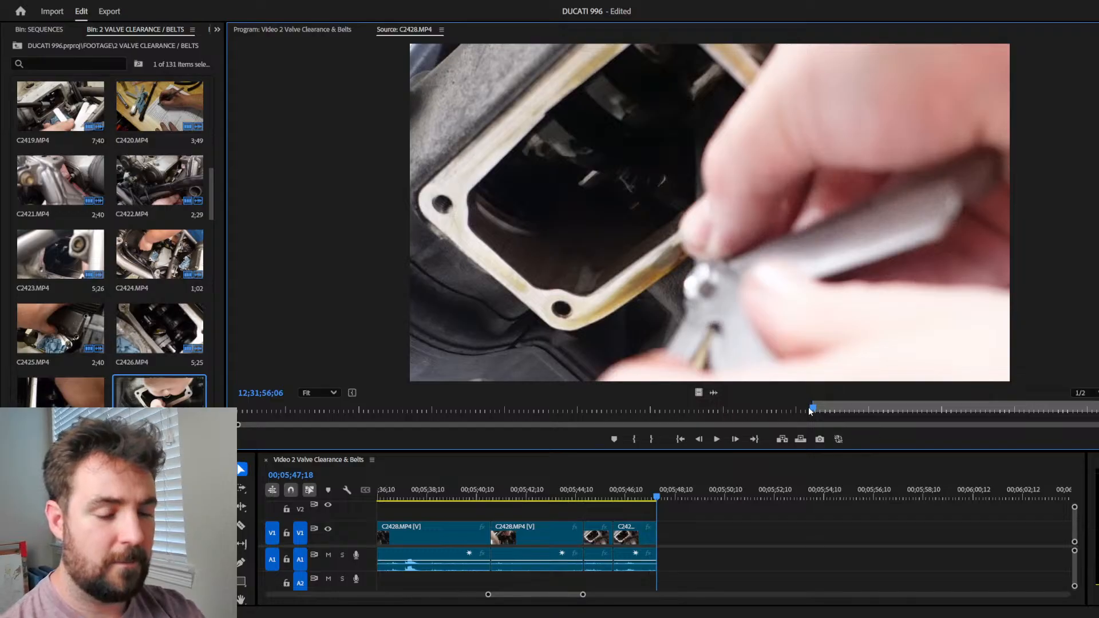
pyautogui.press('space')
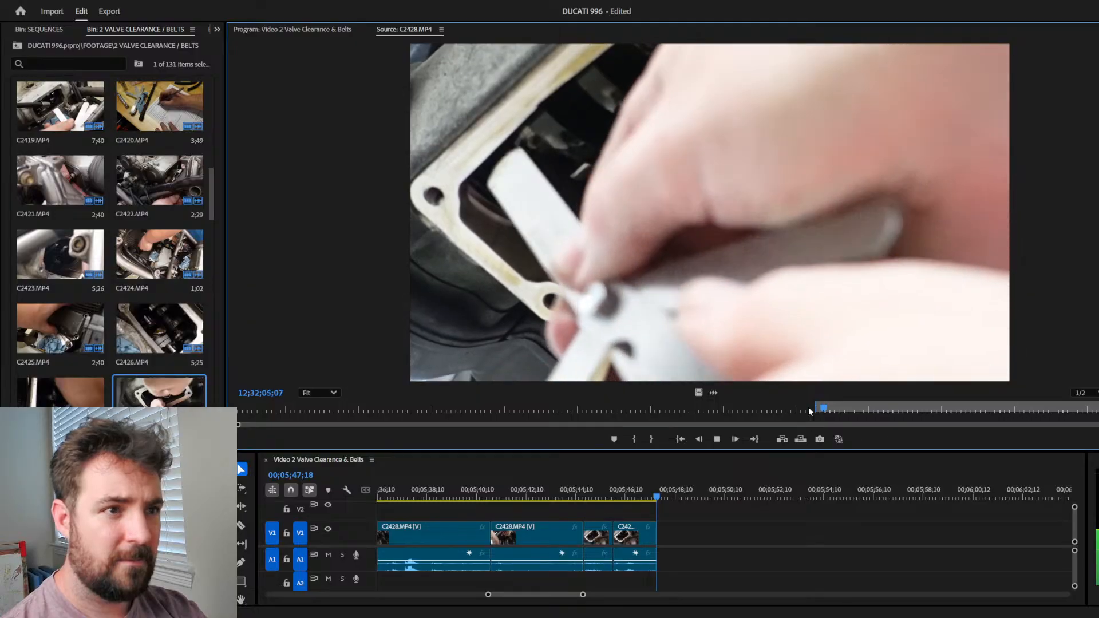
pyautogui.click(824, 409)
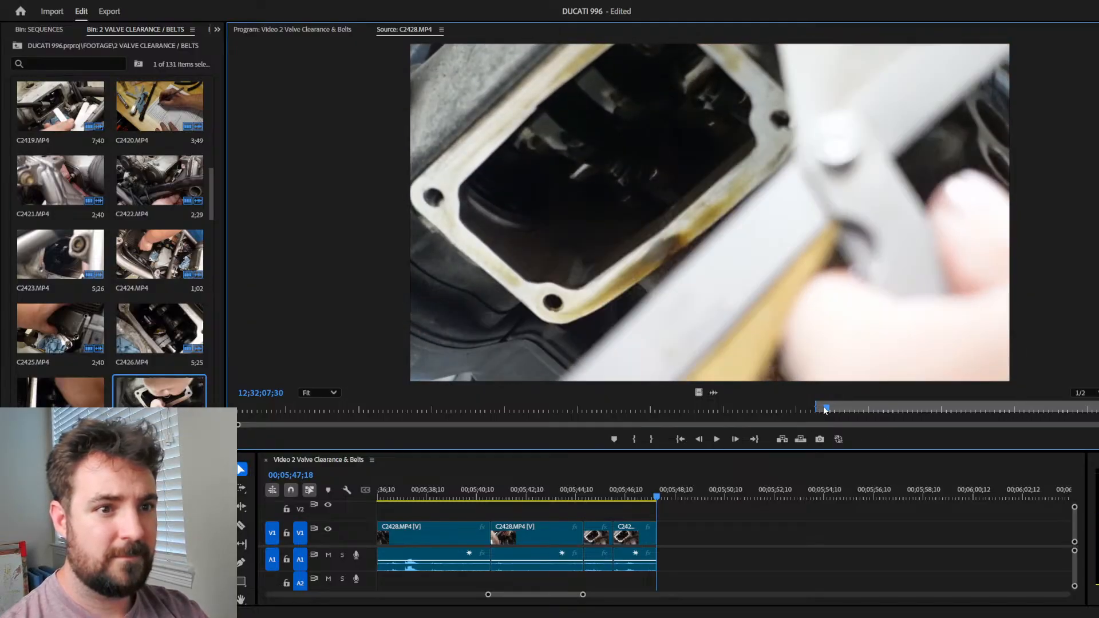
pyautogui.moveTo(824, 409); pyautogui.dragTo(828, 408)
pyautogui.press('space')
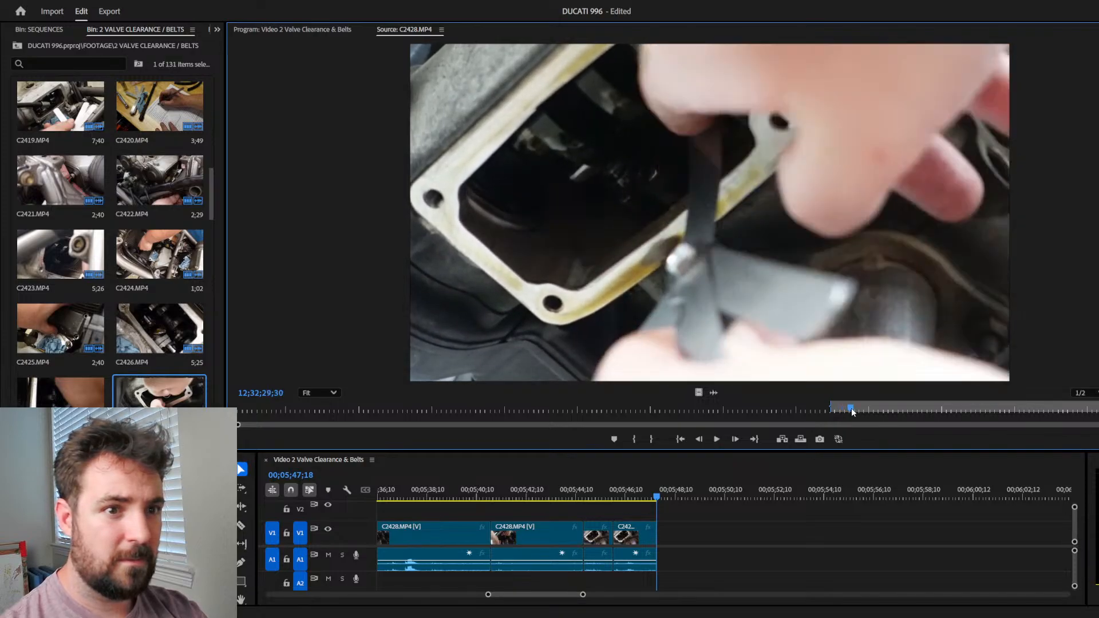
pyautogui.moveTo(848, 412); pyautogui.dragTo(858, 412)
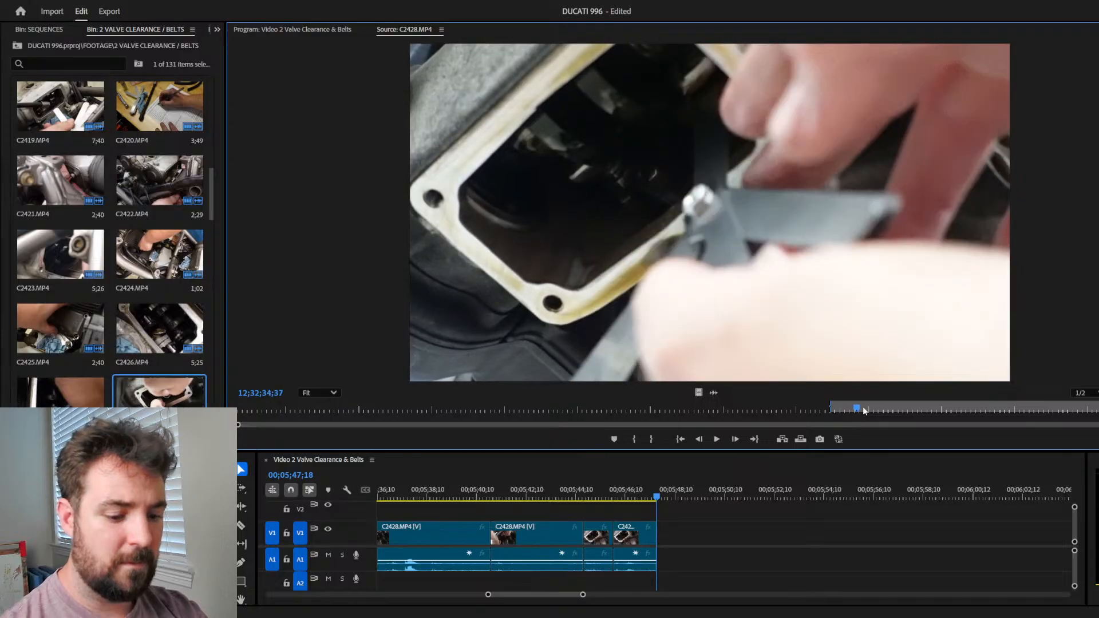
pyautogui.press('space')
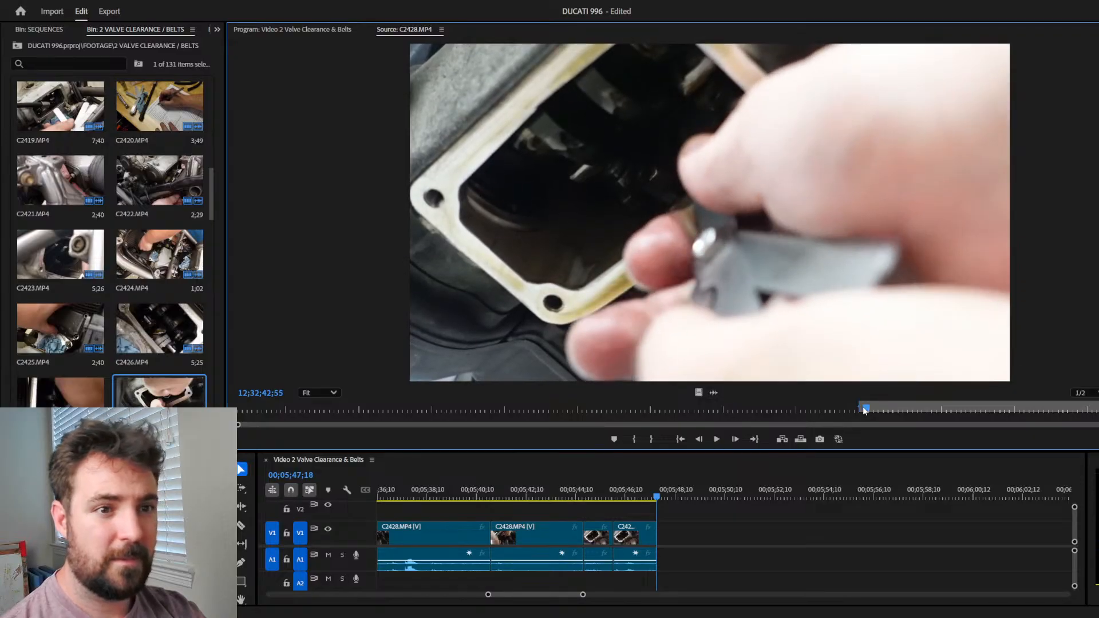
pyautogui.moveTo(864, 409); pyautogui.dragTo(875, 410)
pyautogui.press('space')
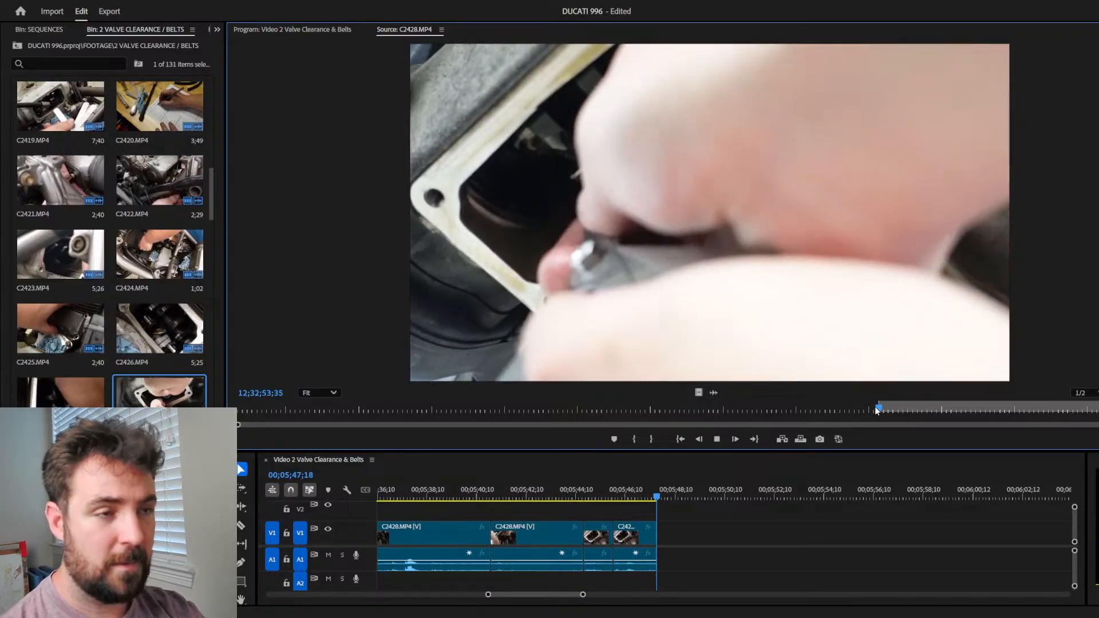
pyautogui.moveTo(876, 408); pyautogui.dragTo(924, 408)
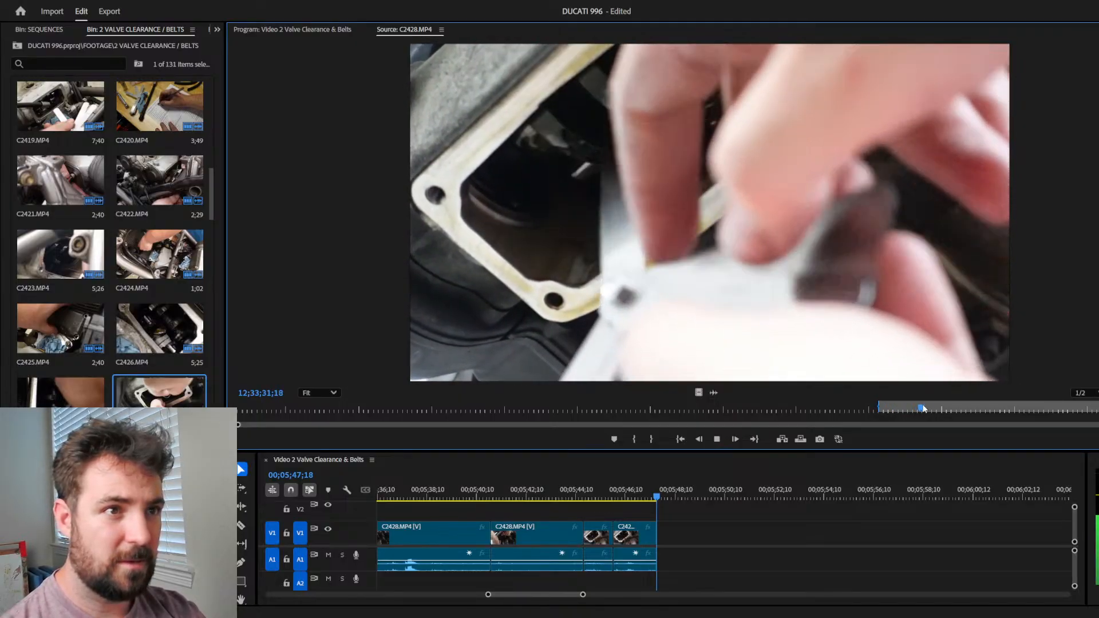
pyautogui.press('space')
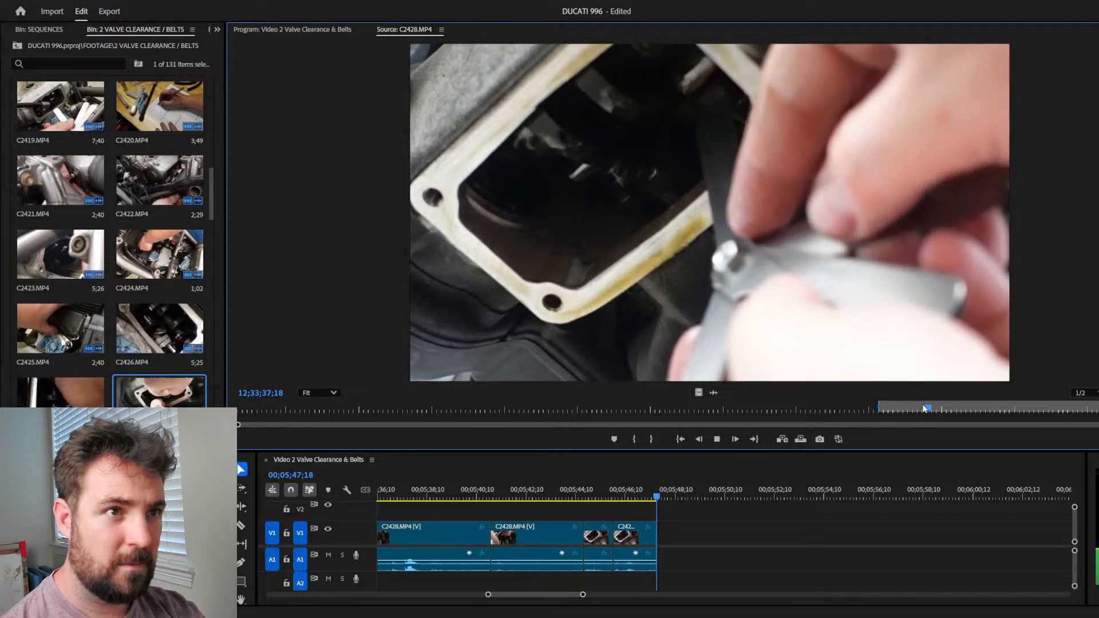
pyautogui.press('space')
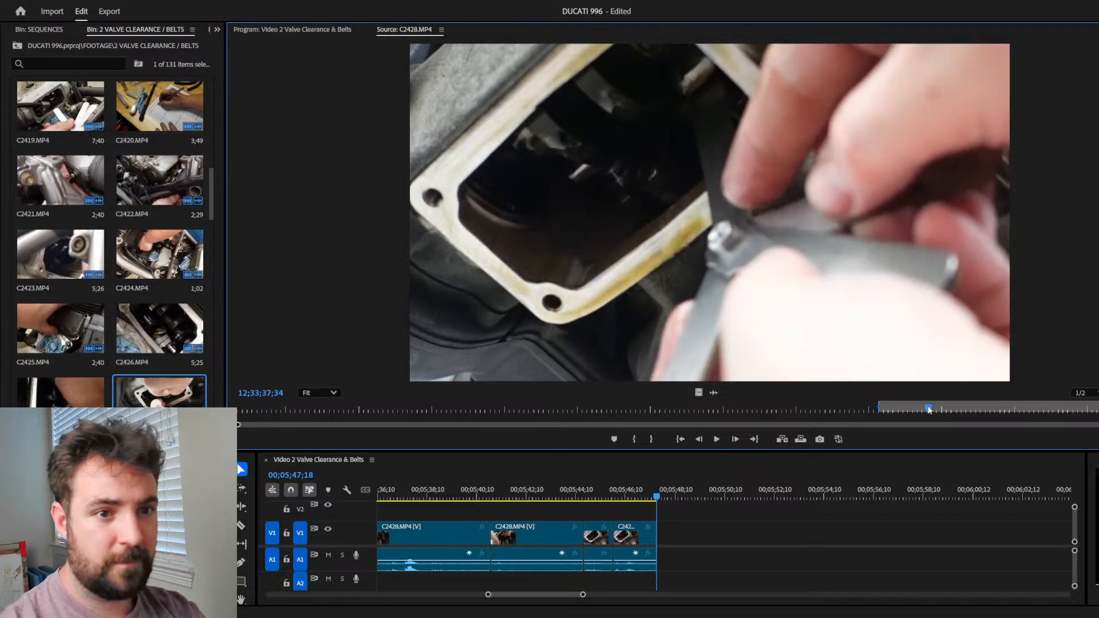
# Step: Append the C2428.MP4 feeler gauge section ending at 12;31;20;49 to the sequence and trim its end to 00;05;53;29
pyautogui.moveTo(928, 409); pyautogui.dragTo(766, 407)
pyautogui.press('space')
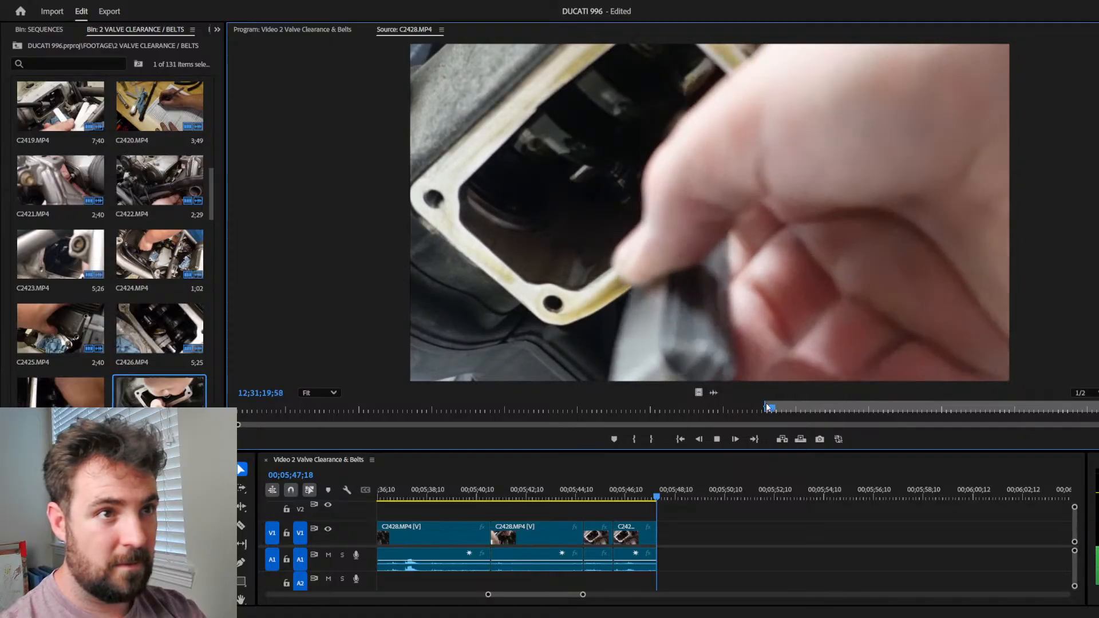
pyautogui.press('space')
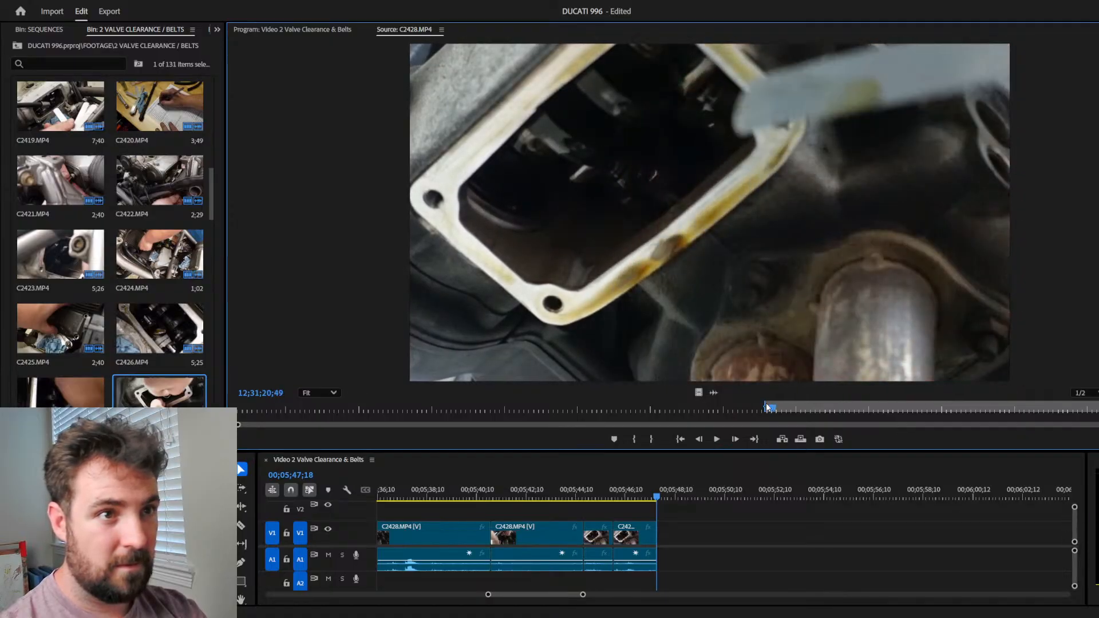
pyautogui.press('o')
pyautogui.press('.')
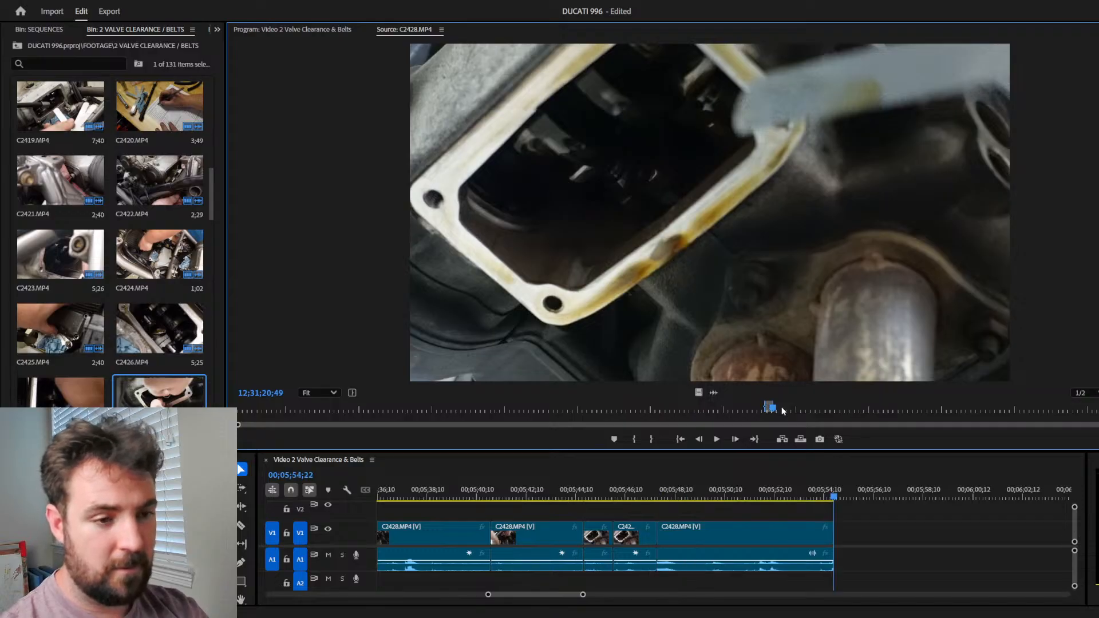
pyautogui.moveTo(830, 526); pyautogui.dragTo(814, 529)
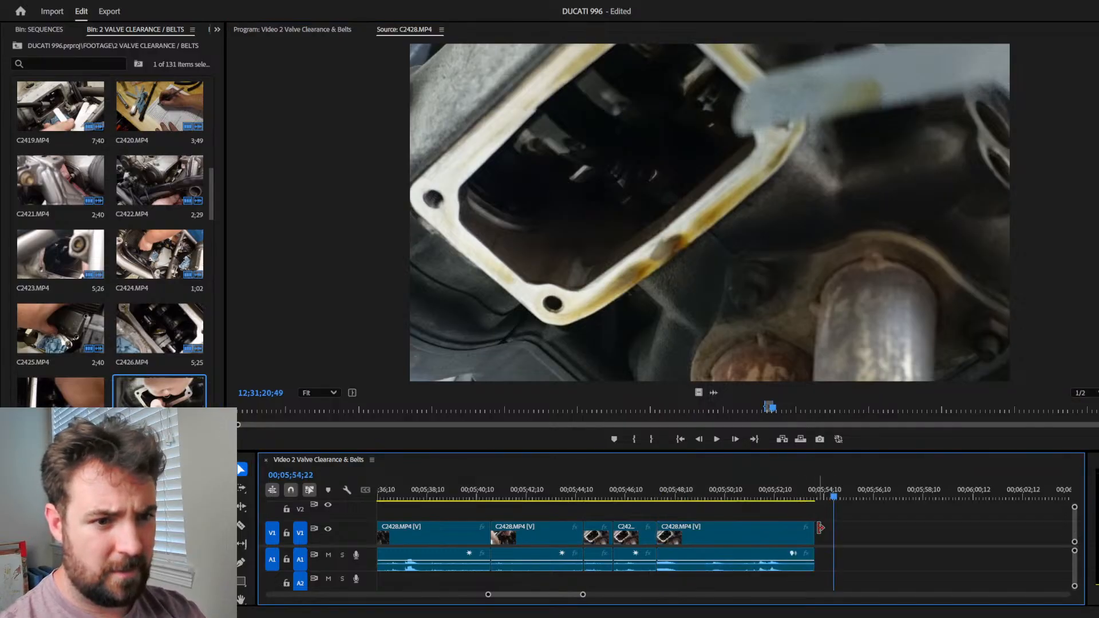
# Step: Replay the C2428.MP4 source around 12;31;20;49 and mark the start of the next section at 12;31;20;34
pyautogui.click(772, 409)
pyautogui.press('space')
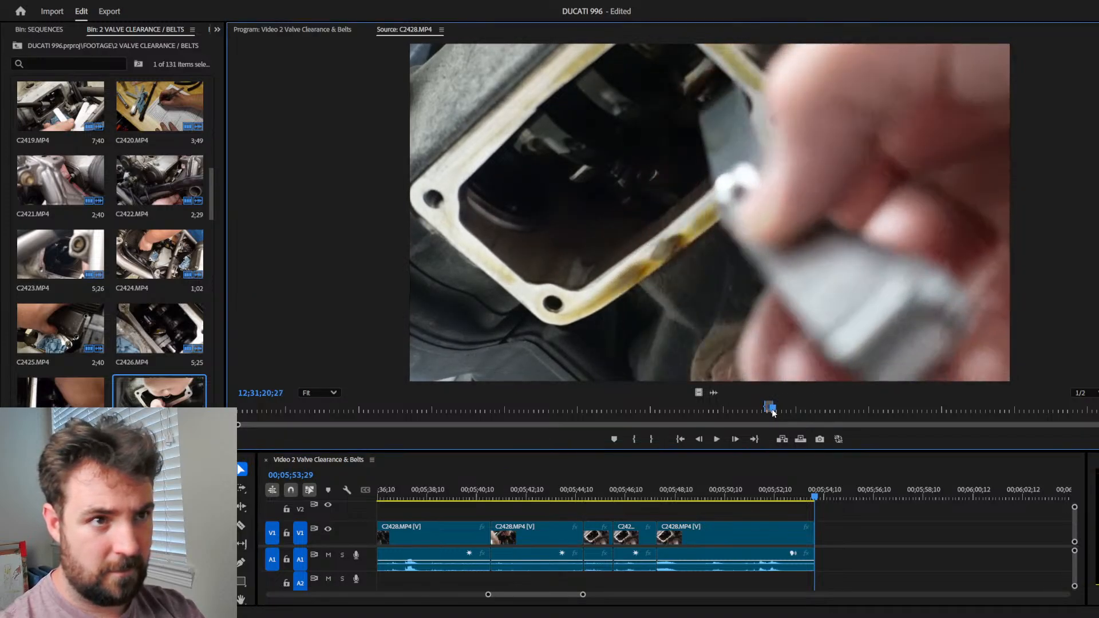
pyautogui.press('space')
pyautogui.hotkey('shift', 'Right')
pyautogui.hotkey('shift', 'Right')
pyautogui.hotkey('shift', 'Right')
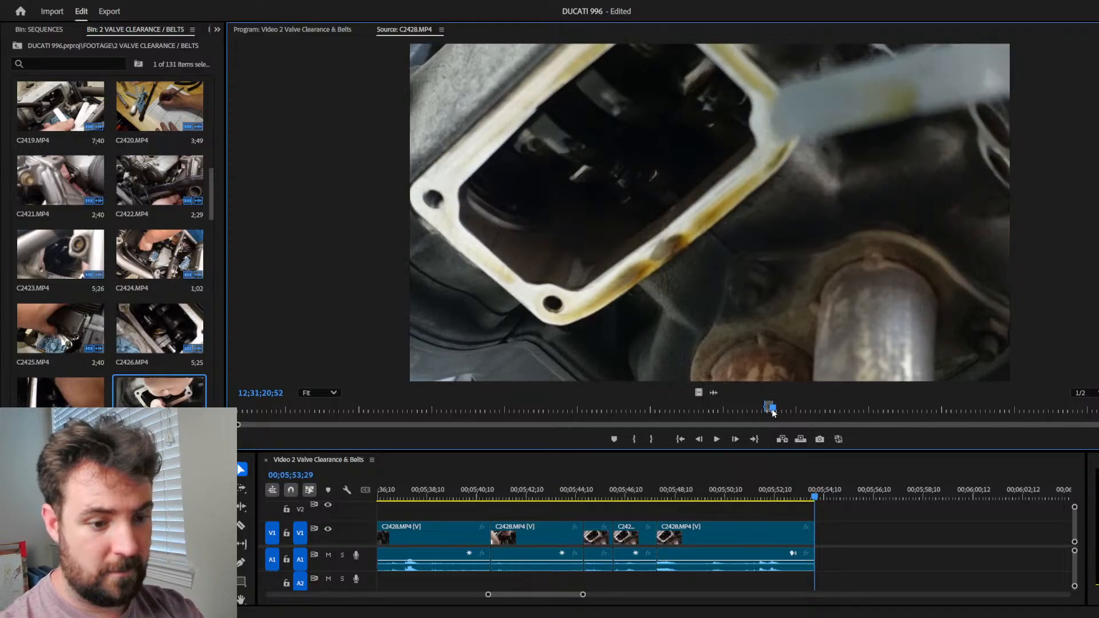
pyautogui.press('Left')
pyautogui.press('Left')
pyautogui.press('Left')
pyautogui.press('Left')
pyautogui.press('Left')
pyautogui.press('Left')
pyautogui.press('Left')
pyautogui.press('Left')
pyautogui.press('Left')
pyautogui.press('Left')
pyautogui.press('Left')
pyautogui.press('Left')
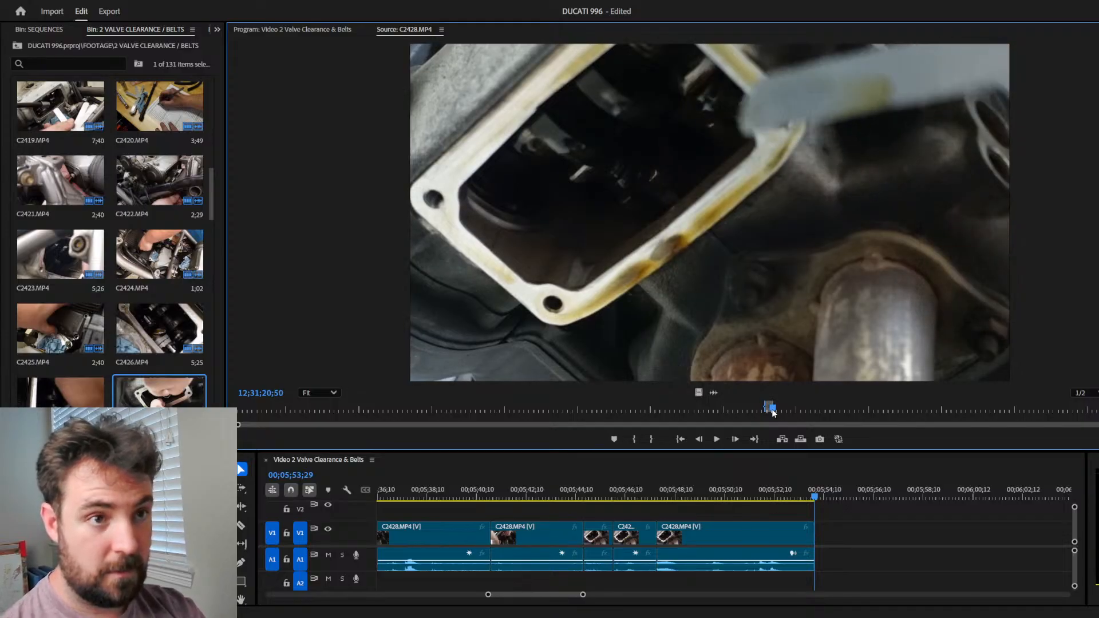
pyautogui.press('Left')
pyautogui.press('Left')
pyautogui.press('Left')
pyautogui.press('Left')
pyautogui.press('Left')
pyautogui.press('Left')
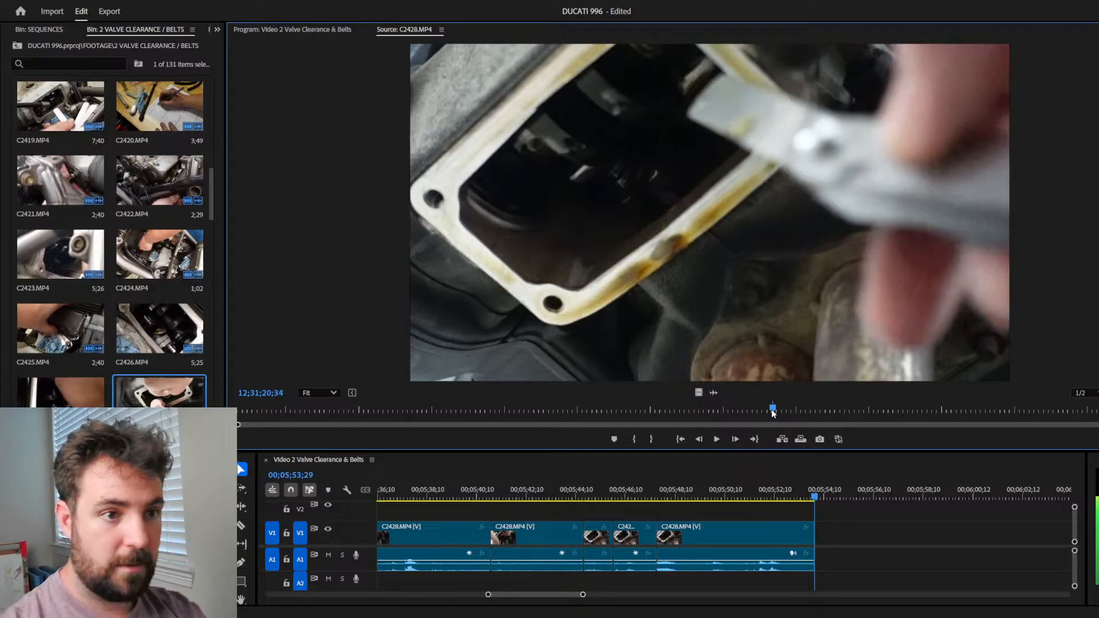
# Step: Find where the feeler gauge work ends in C2428.MP4, end the section at 12;37;11;40 and append it to the sequence
pyautogui.moveTo(772, 413); pyautogui.dragTo(1098, 405)
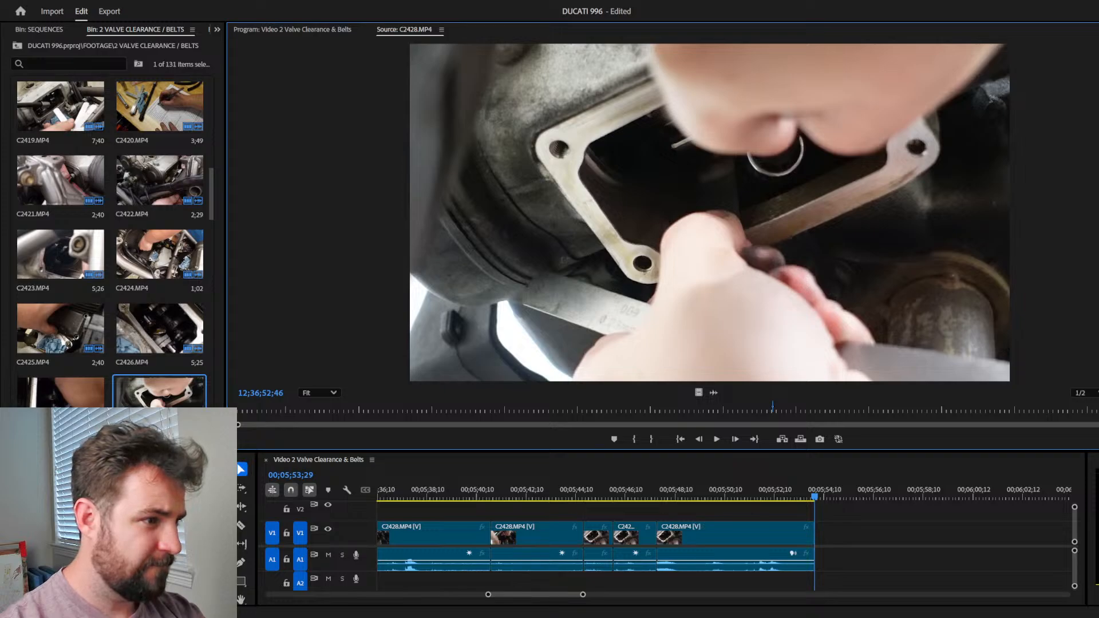
pyautogui.scroll(-1, 108, 240)
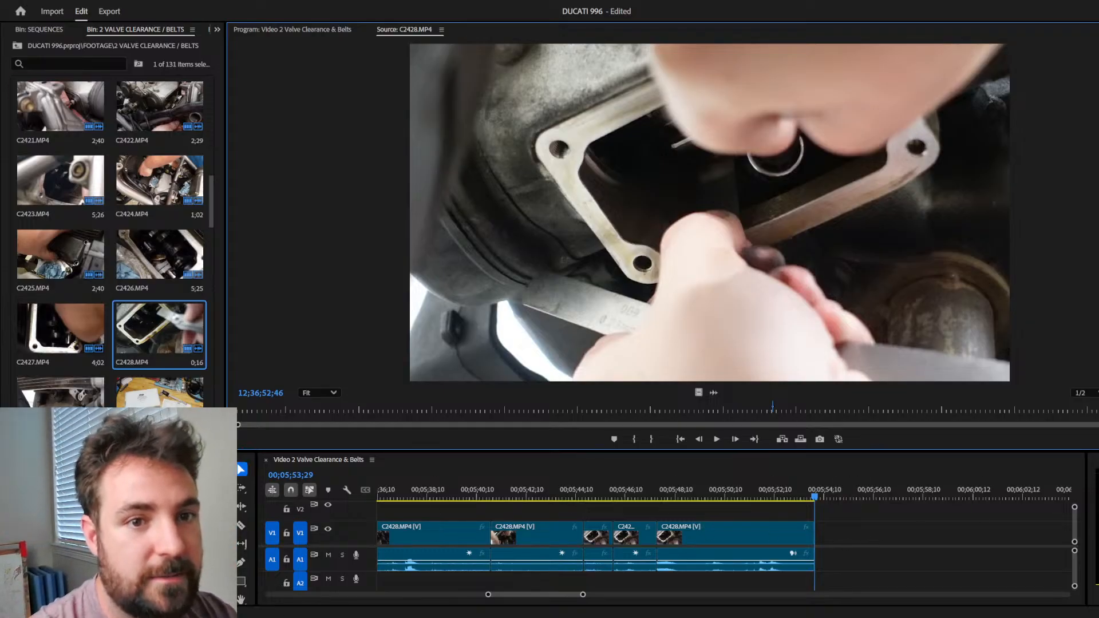
pyautogui.press('l')
pyautogui.press('l')
pyautogui.press('l')
pyautogui.press('l')
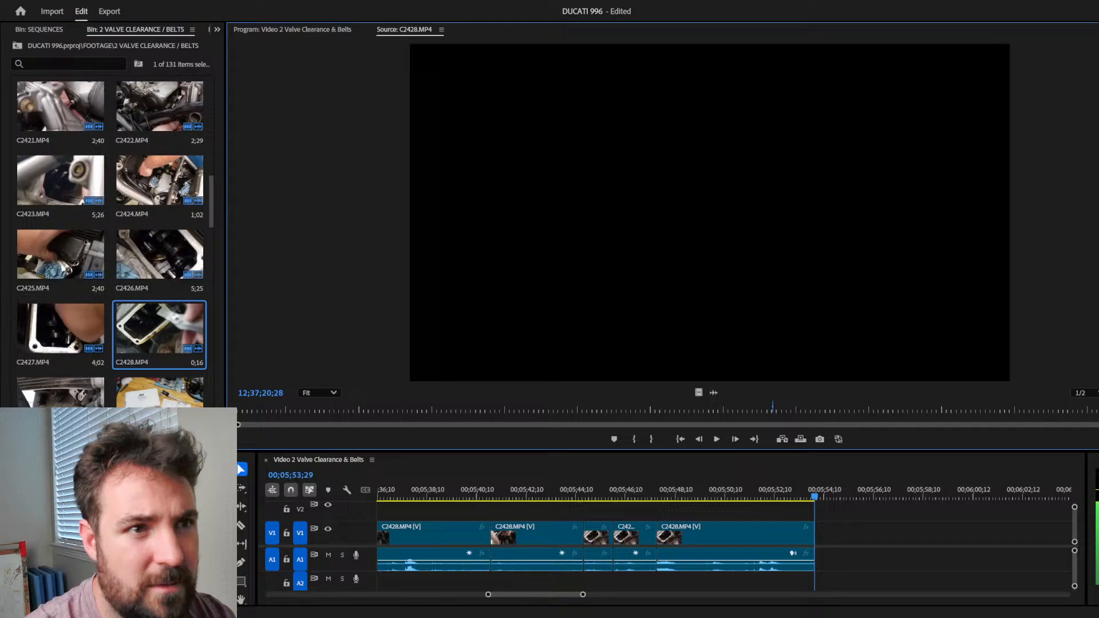
pyautogui.press('j')
pyautogui.press('j')
pyautogui.press('j')
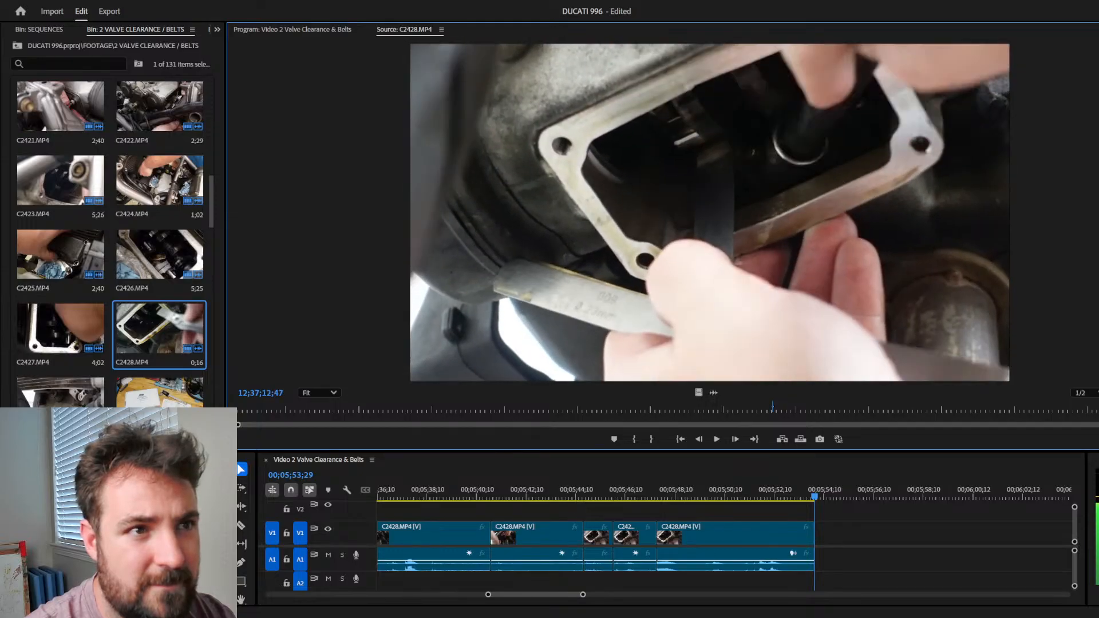
pyautogui.press('l')
pyautogui.press('l')
pyautogui.press('l')
pyautogui.press('space')
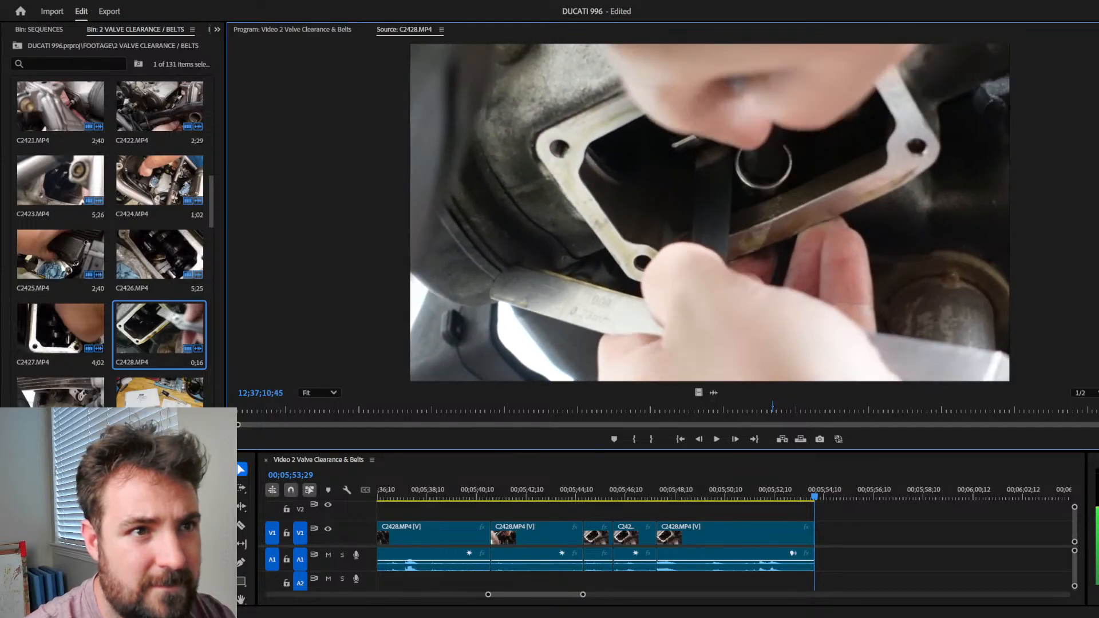
pyautogui.press('space')
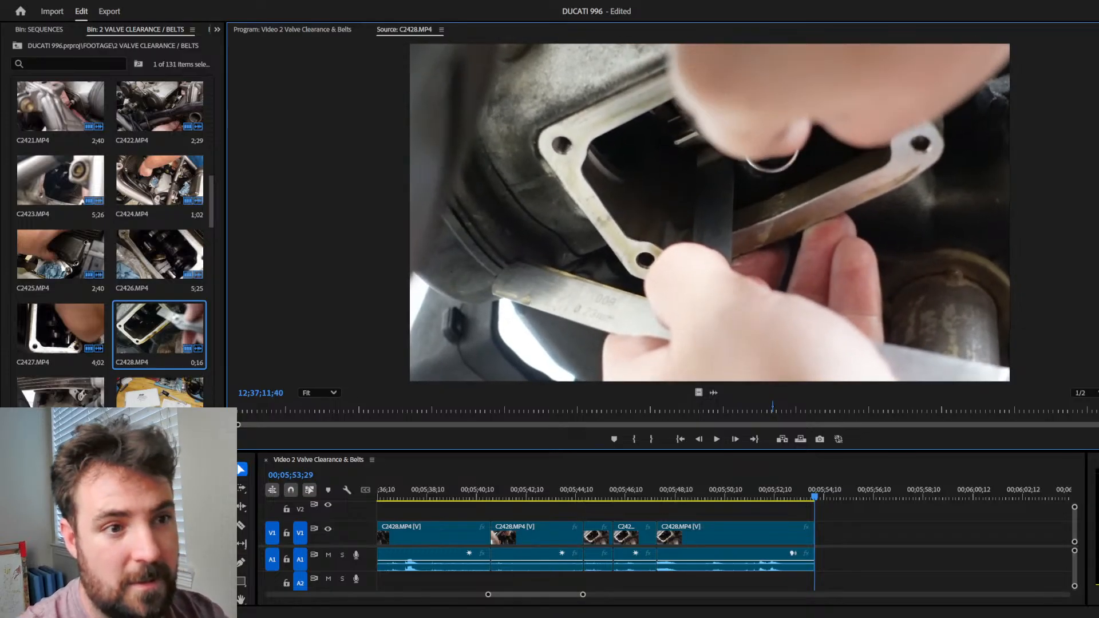
pyautogui.press('i')
pyautogui.press('.')
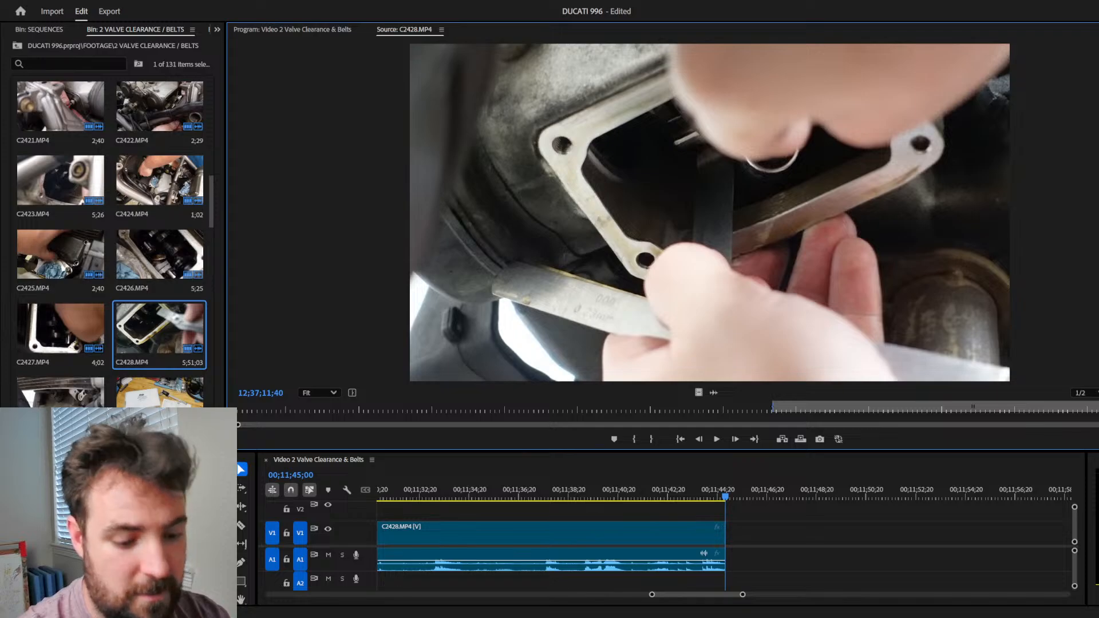
# Step: Mark the C2428.MP4 section from 12;37;11;40 to 12;37;16;25 and append it to the sequence
pyautogui.press('o')
pyautogui.press('space')
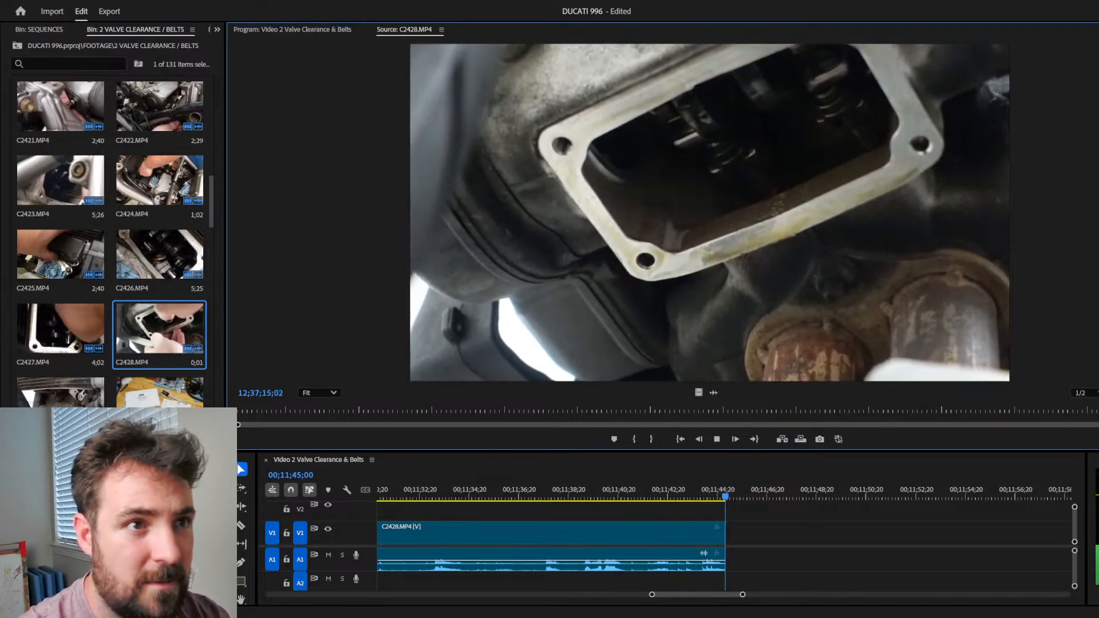
pyautogui.press('space')
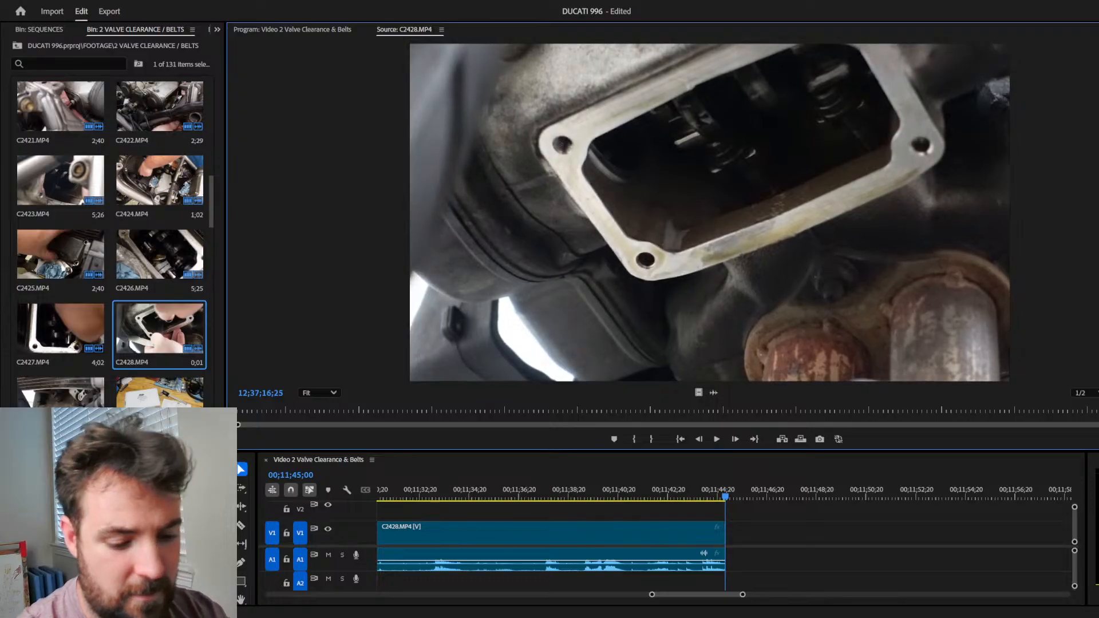
pyautogui.press('o')
pyautogui.press('.')
# Step: Speed up the long C2428.MP4 clip in the sequence and close the gap it leaves
pyautogui.click(630, 511)
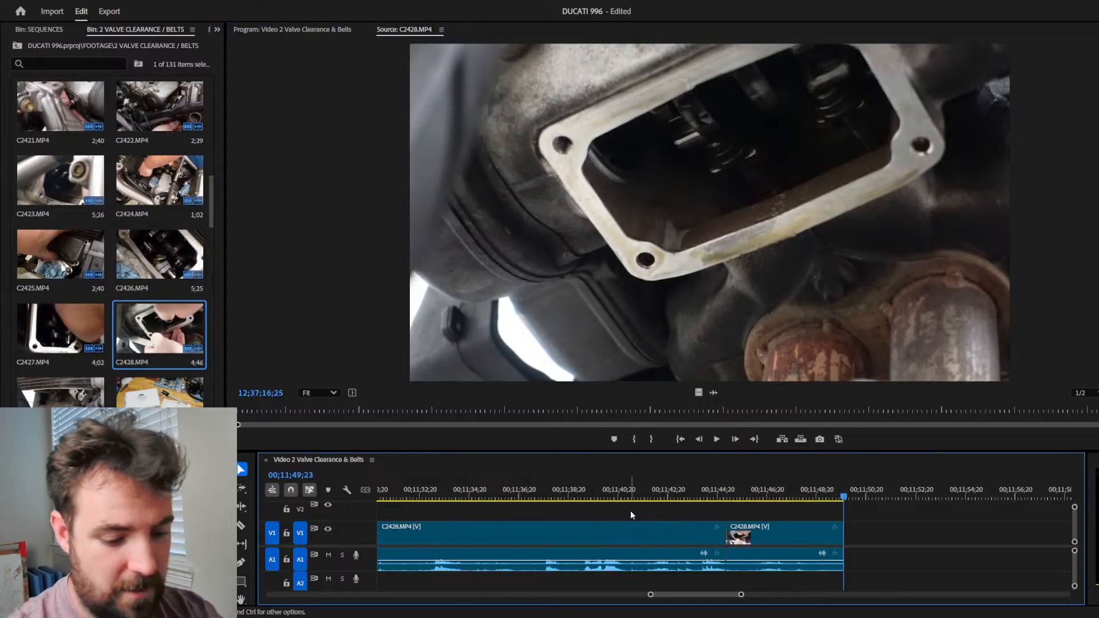
pyautogui.press('-')
pyautogui.press('-')
pyautogui.press('-')
pyautogui.press('-')
pyautogui.press('-')
pyautogui.click(597, 529)
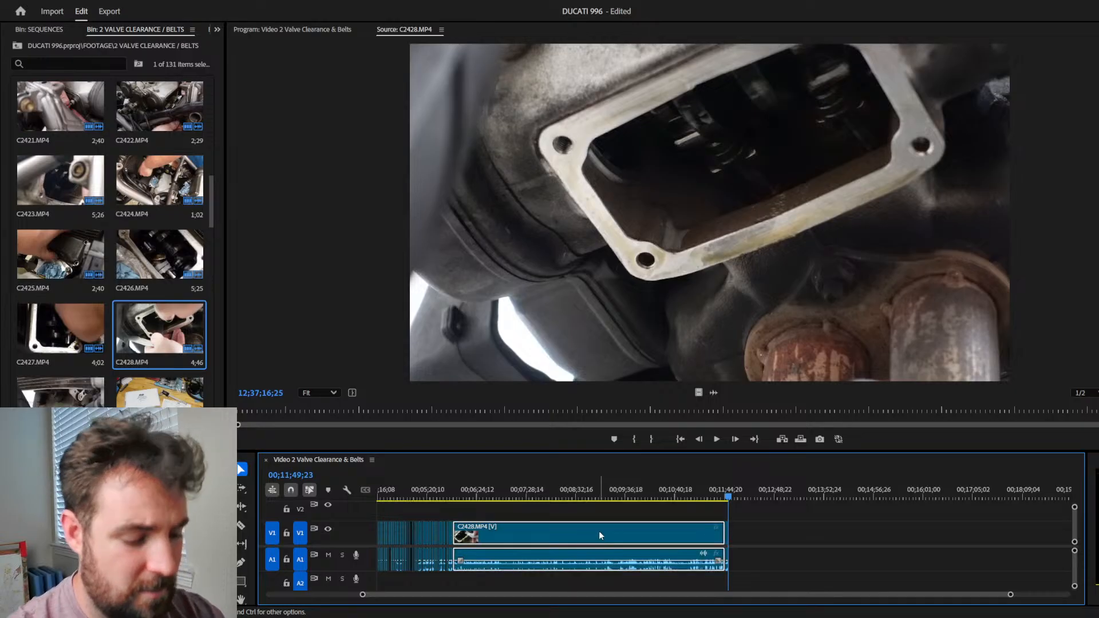
pyautogui.press('g')
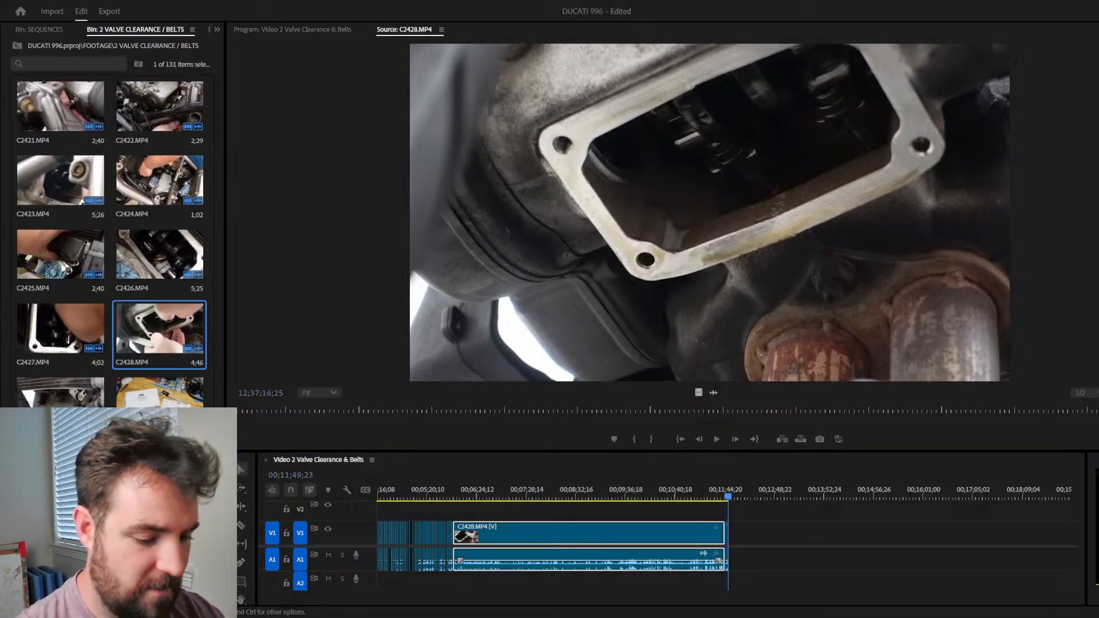
pyautogui.click(599, 533)
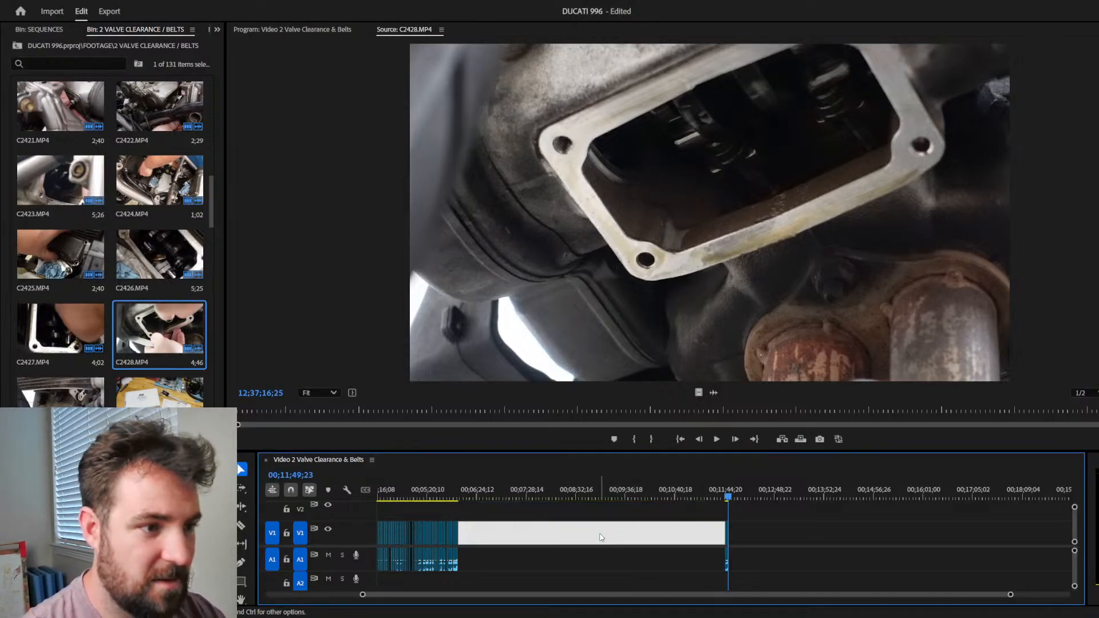
pyautogui.press('Delete')
# Step: Set the sped-up C2428.MP4 clip's speed to 6000%, close the gap behind it and replay the result
pyautogui.click(465, 492)
pyautogui.press('=')
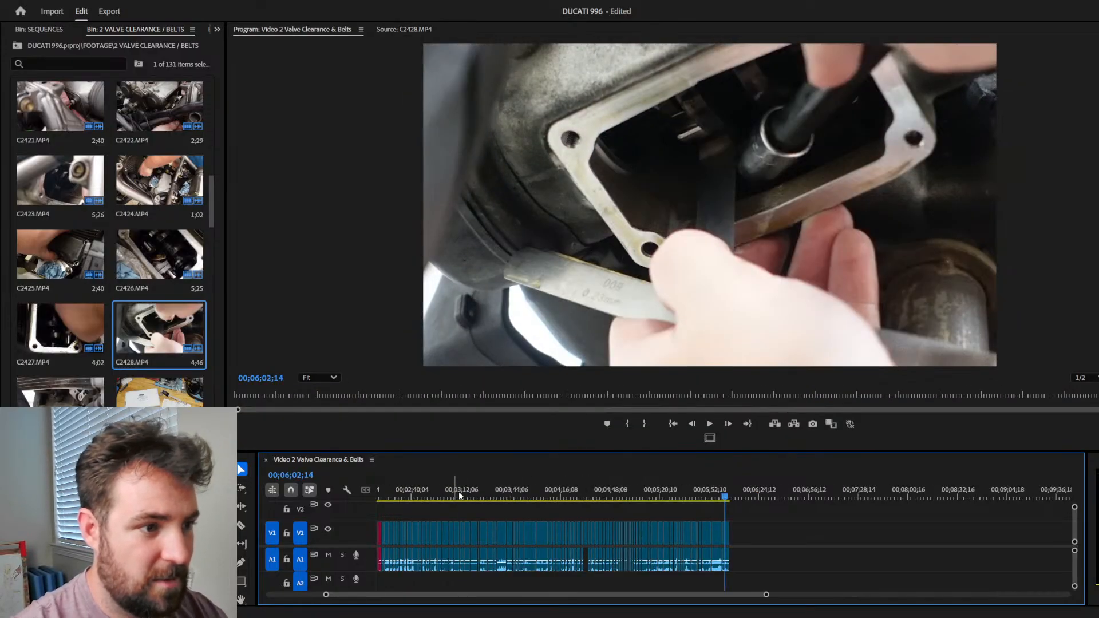
pyautogui.press('=')
pyautogui.press('=')
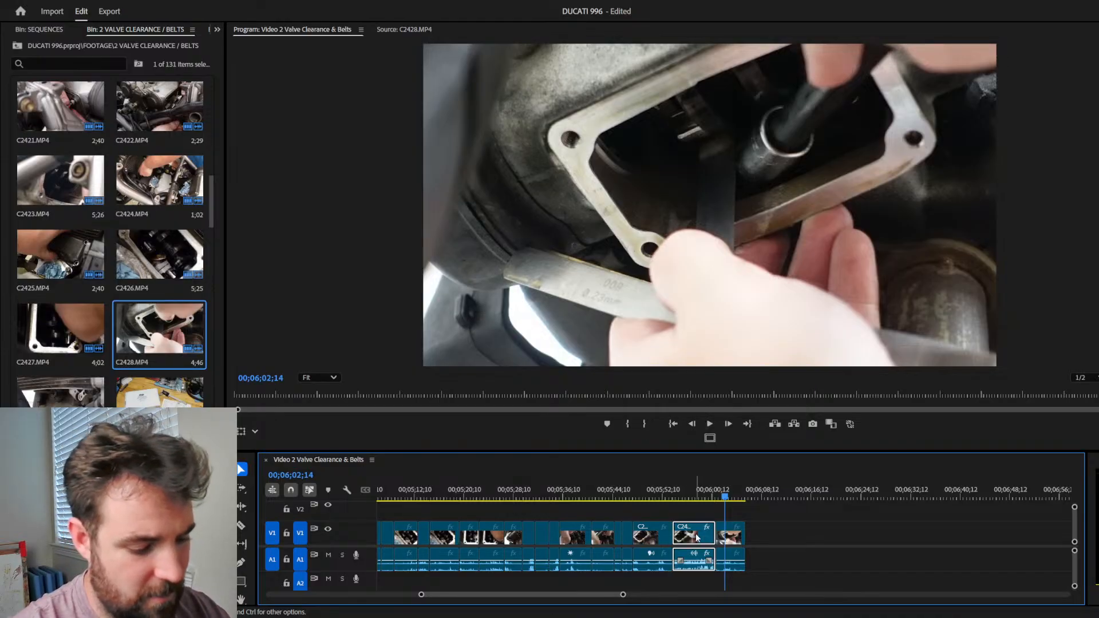
pyautogui.hotkey('ctrl', 'r')
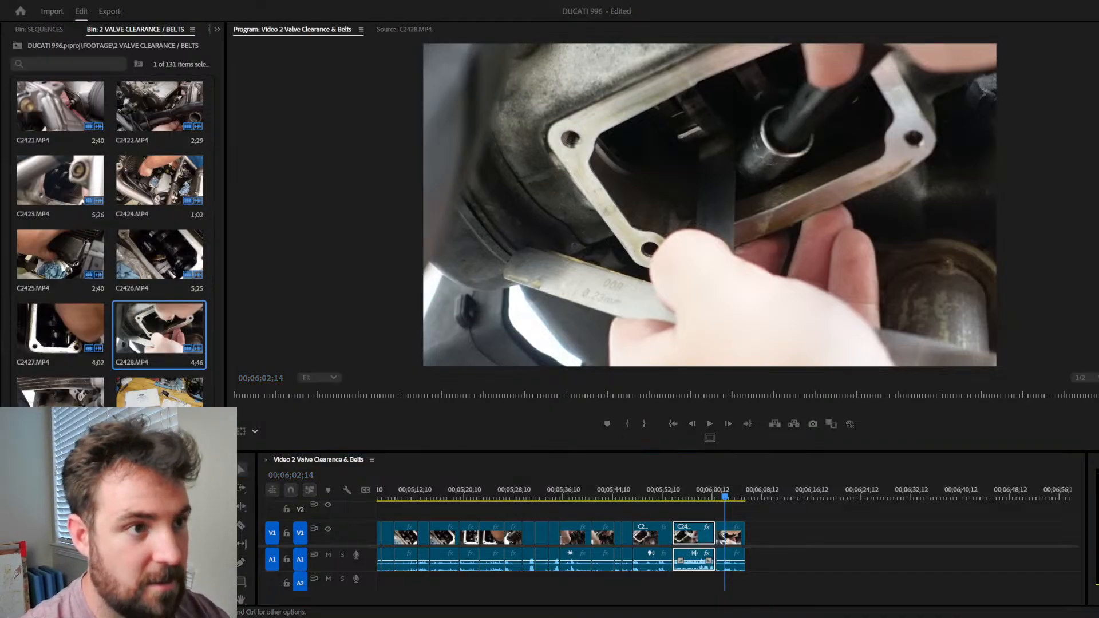
pyautogui.press('Return')
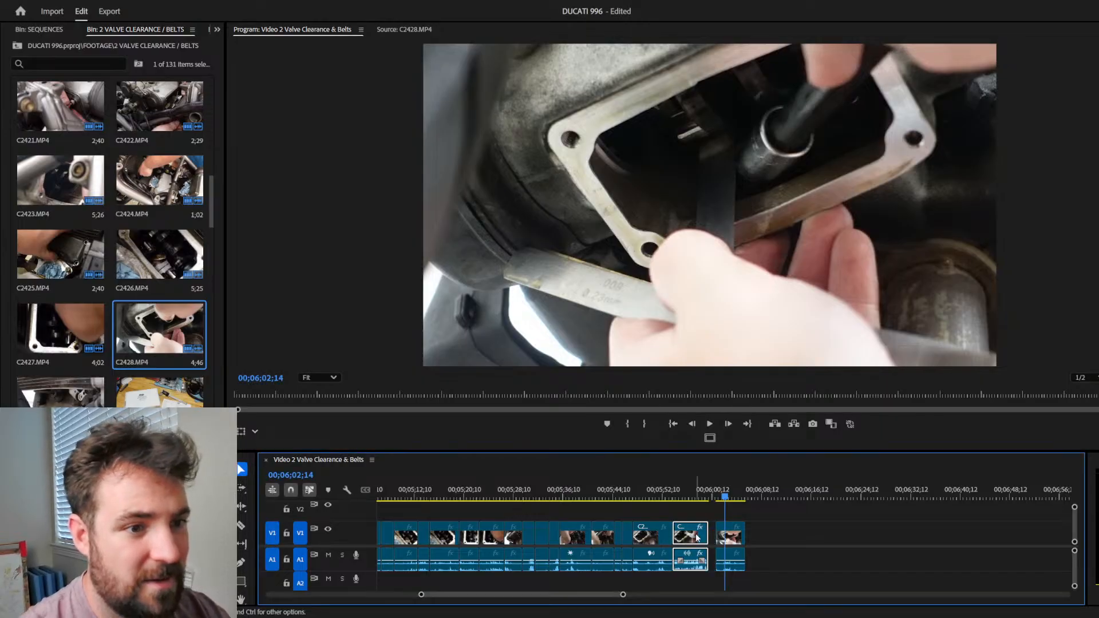
pyautogui.press('Delete')
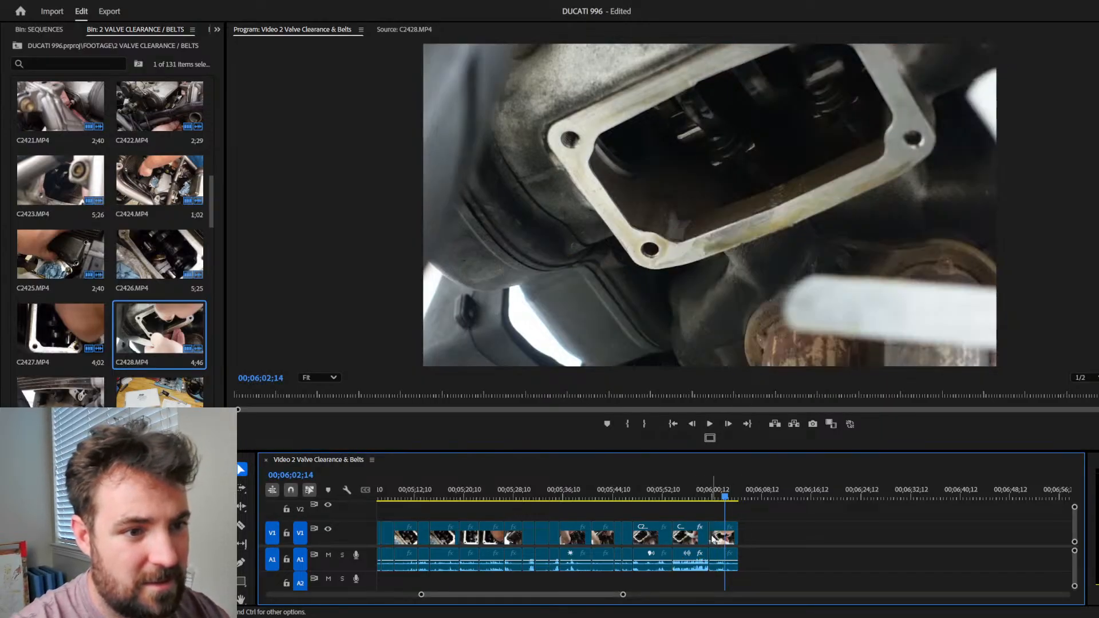
pyautogui.press('space')
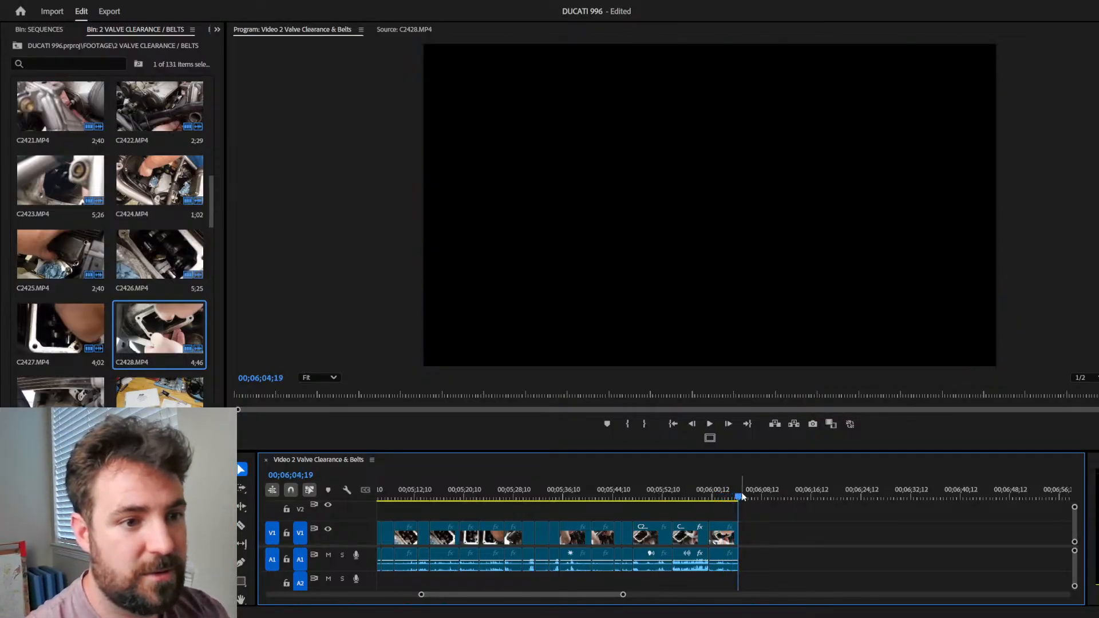
# Step: Mark a section near the start of C2429.MP4 ending at 12;37;23;04 and insert it at 00;06;04;09
pyautogui.click(736, 496)
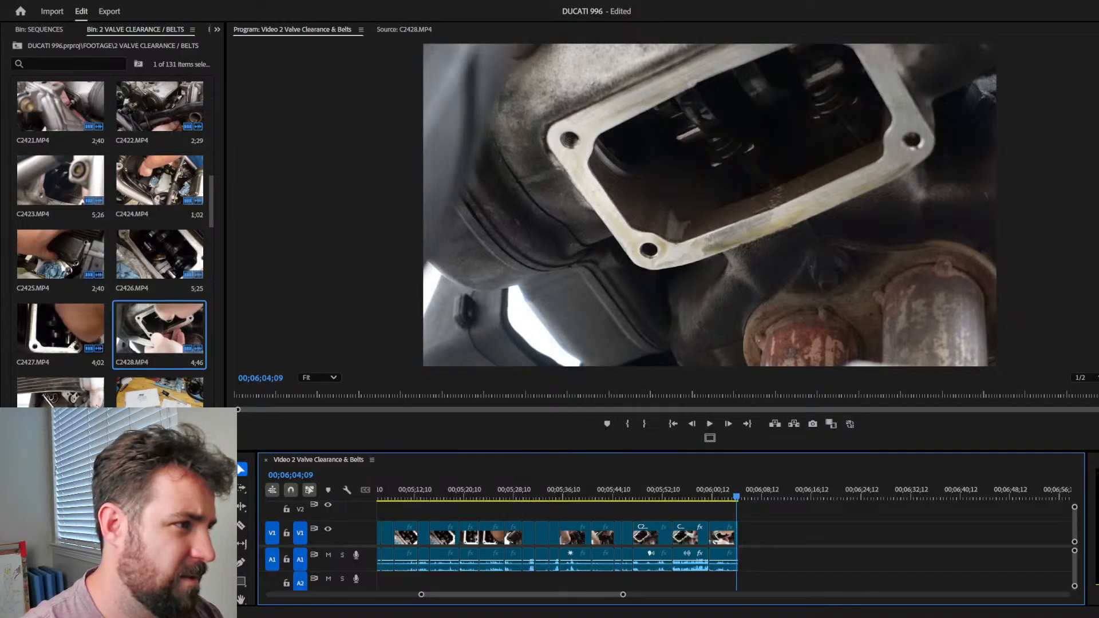
pyautogui.doubleClick(76, 401)
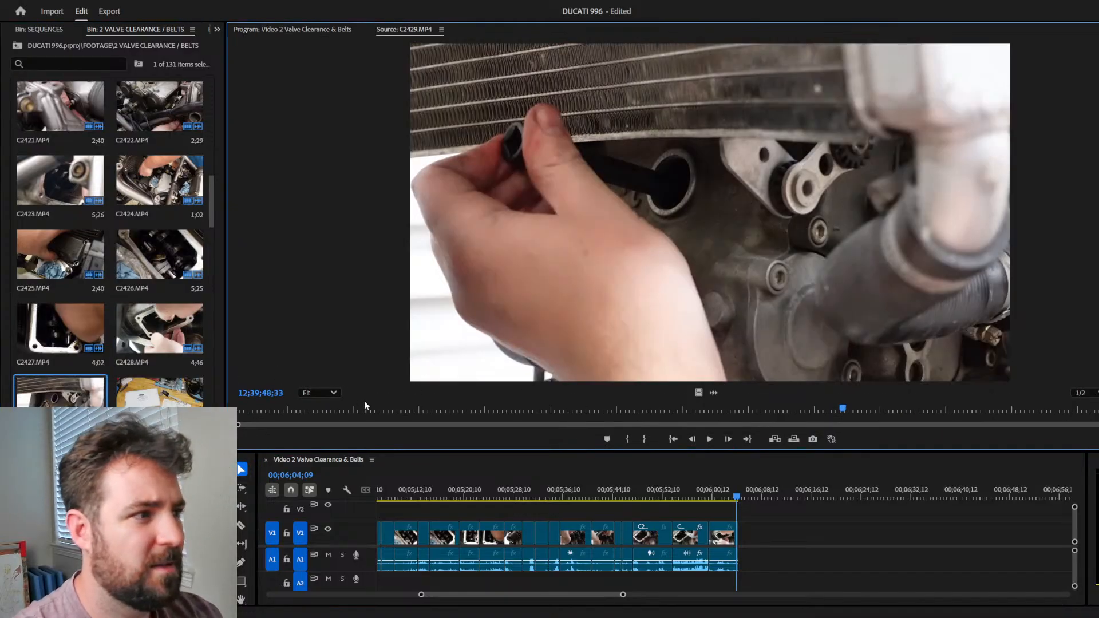
pyautogui.moveTo(256, 408); pyautogui.dragTo(238, 410)
pyautogui.press('space')
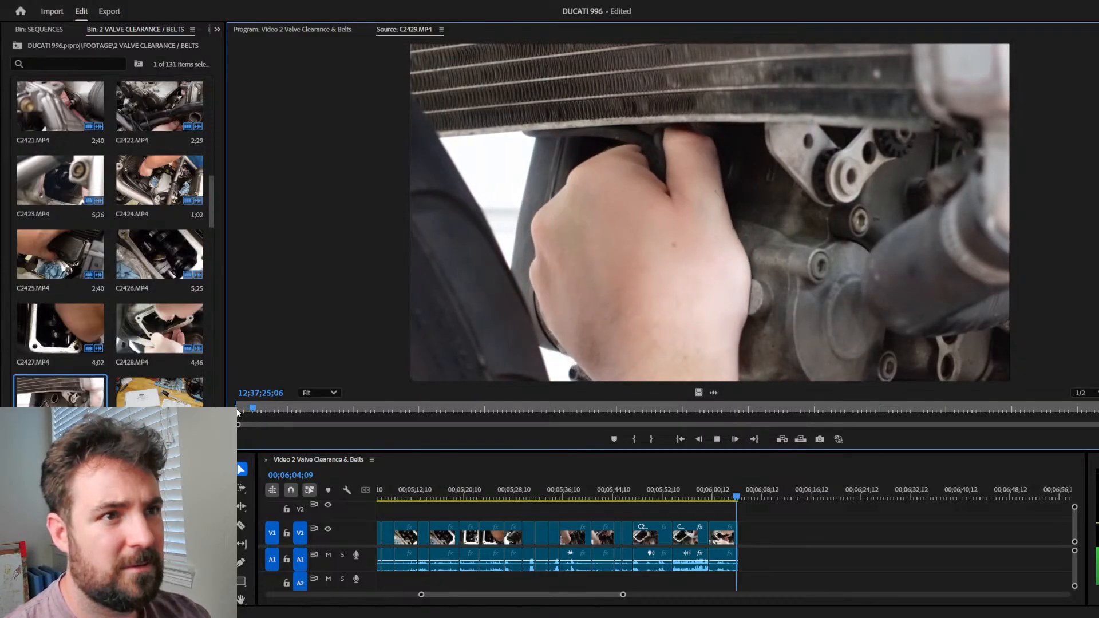
pyautogui.moveTo(252, 410); pyautogui.dragTo(235, 409)
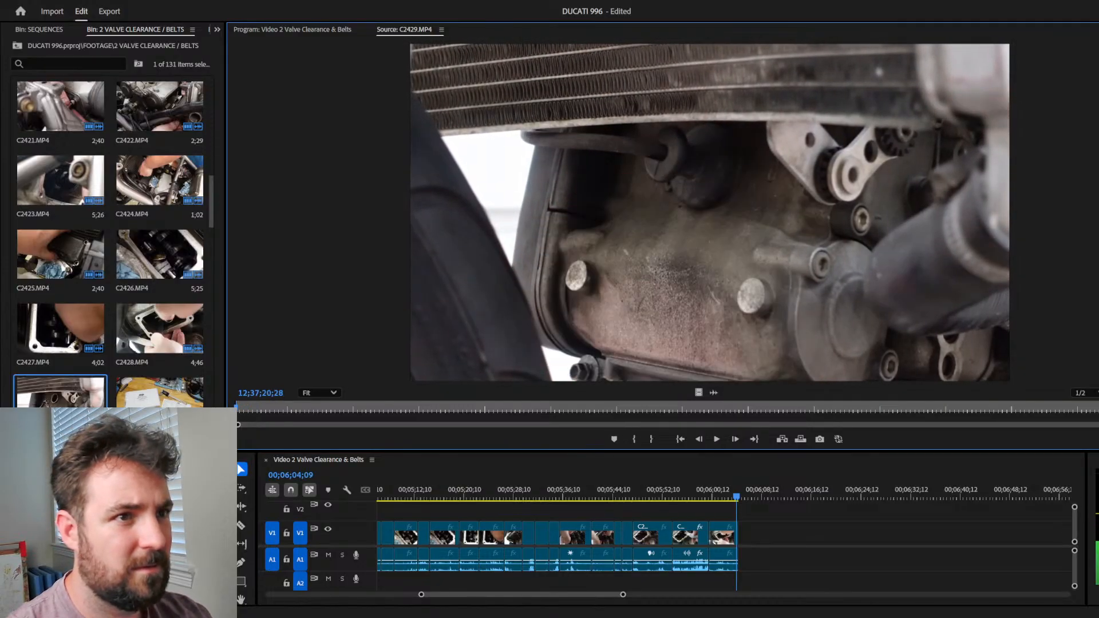
pyautogui.press('space')
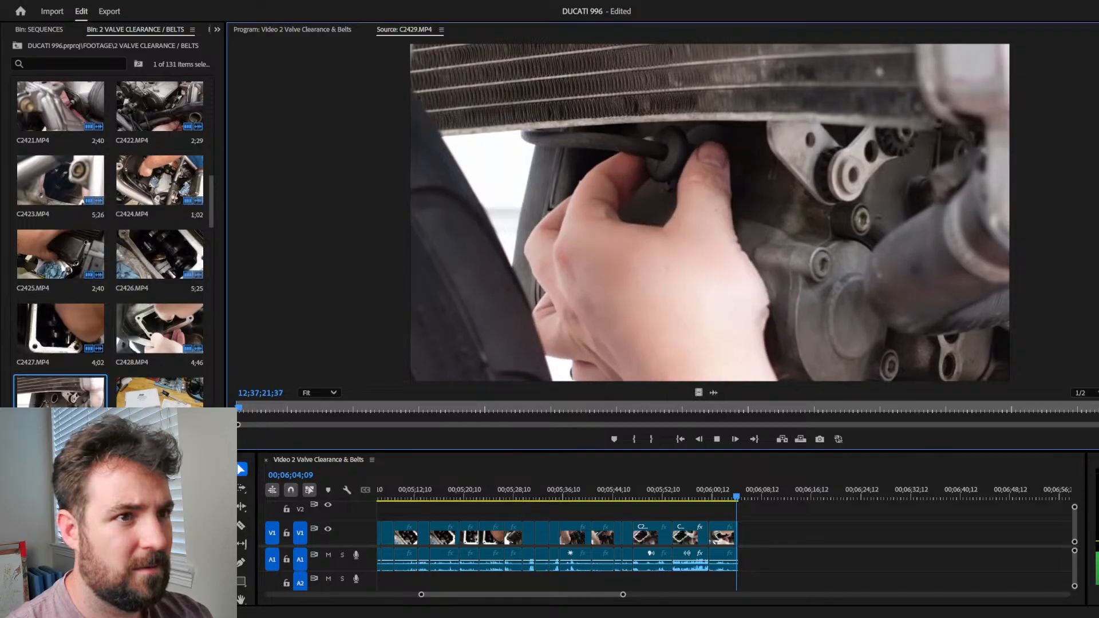
pyautogui.press('space')
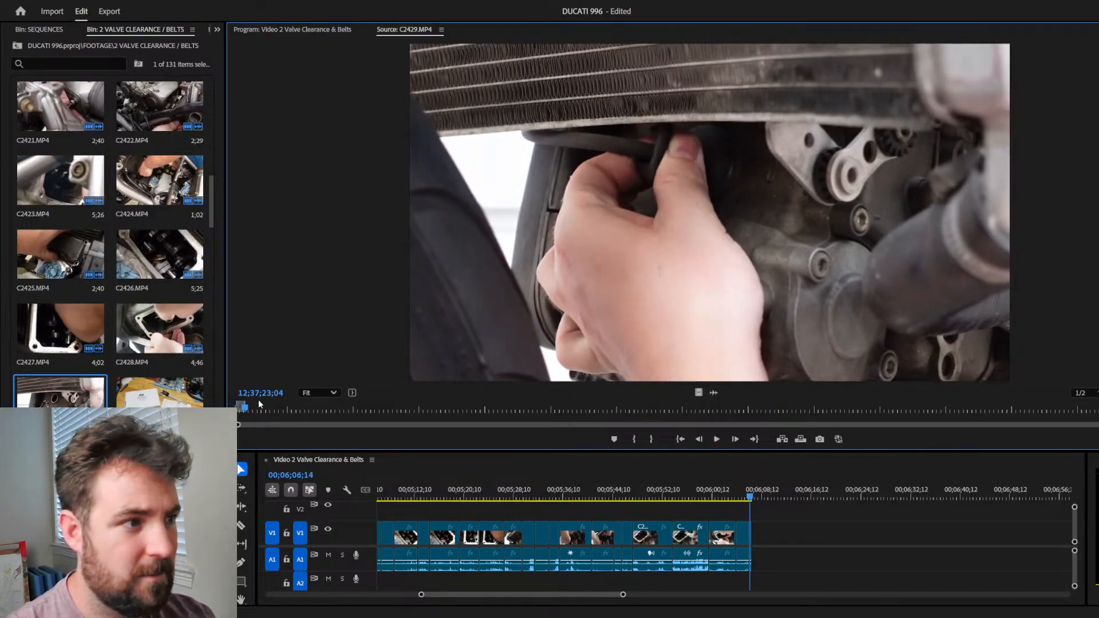
# Step: Undo the last C2429.MP4 insertion and insert the section at the sequence's end, at 00;06;04;19
pyautogui.press('=')
pyautogui.click(829, 576)
pyautogui.press('=')
pyautogui.press('=')
pyautogui.press('=')
pyautogui.press('=')
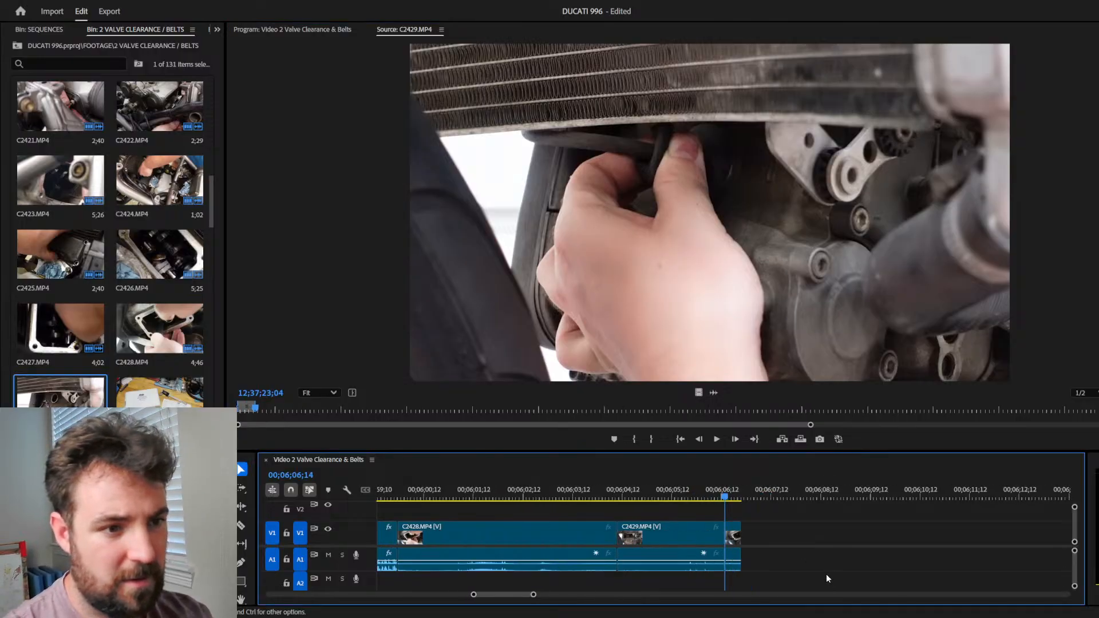
pyautogui.hotkey('ctrl', 'z')
pyautogui.press('Up')
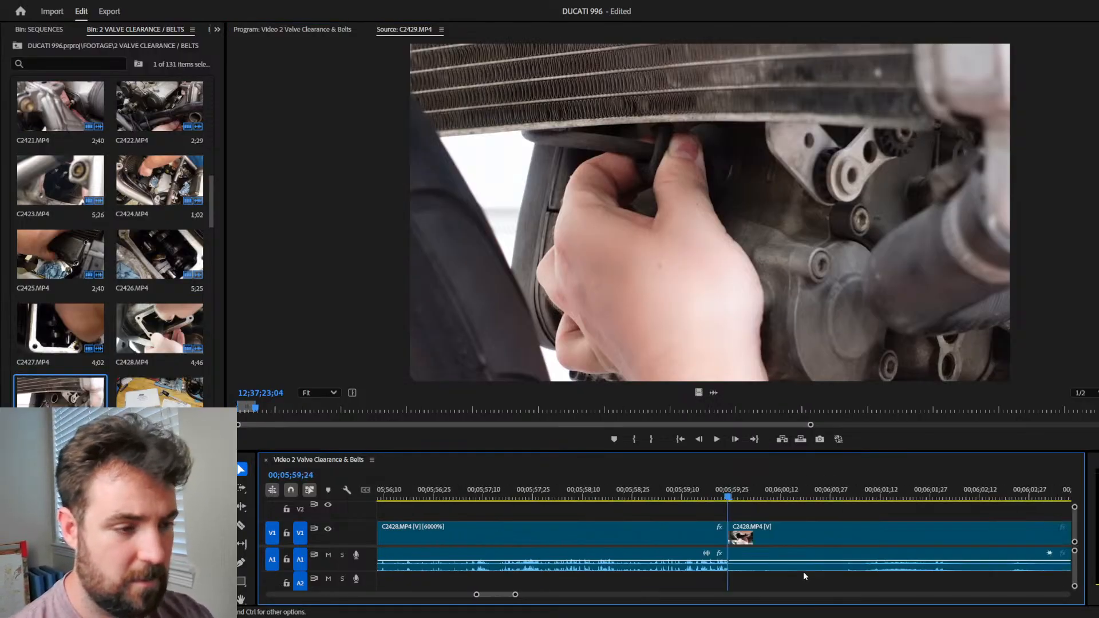
pyautogui.press('Down')
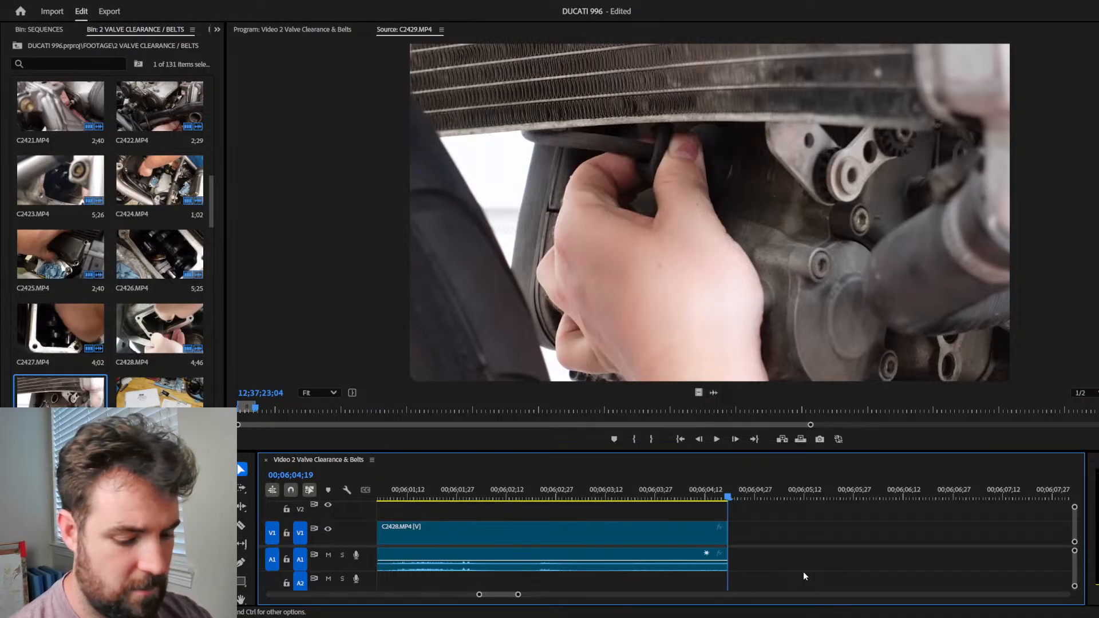
pyautogui.press(',')
# Step: Mark the C2429.MP4 section from 12;37;24;52 to 12;37;27;30 and append it to the sequence
pyautogui.moveTo(255, 409); pyautogui.dragTo(270, 408)
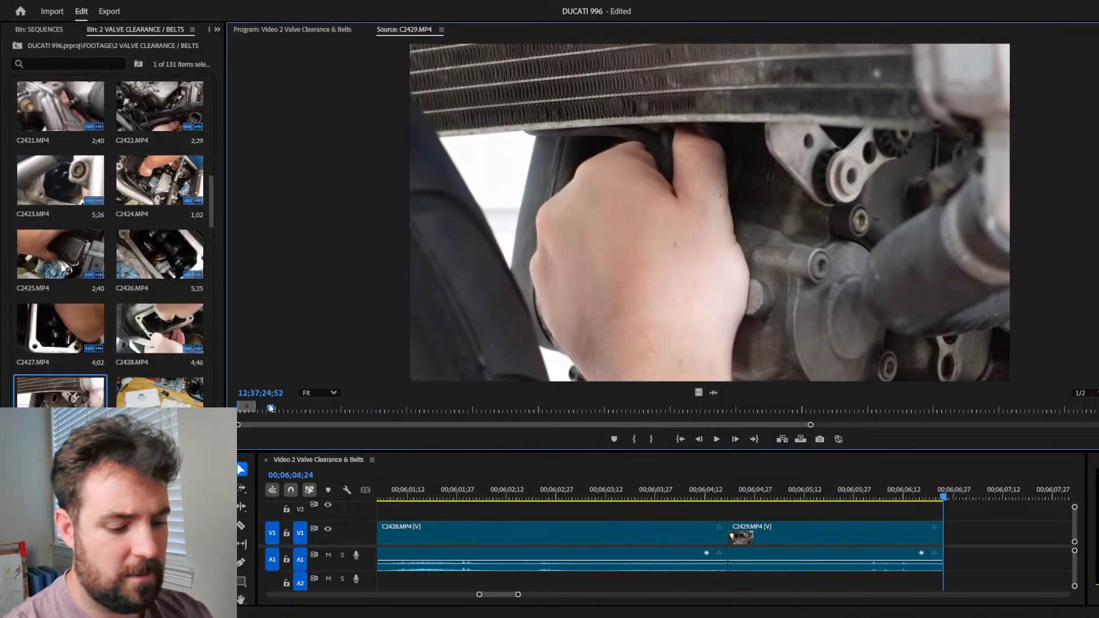
pyautogui.press('space')
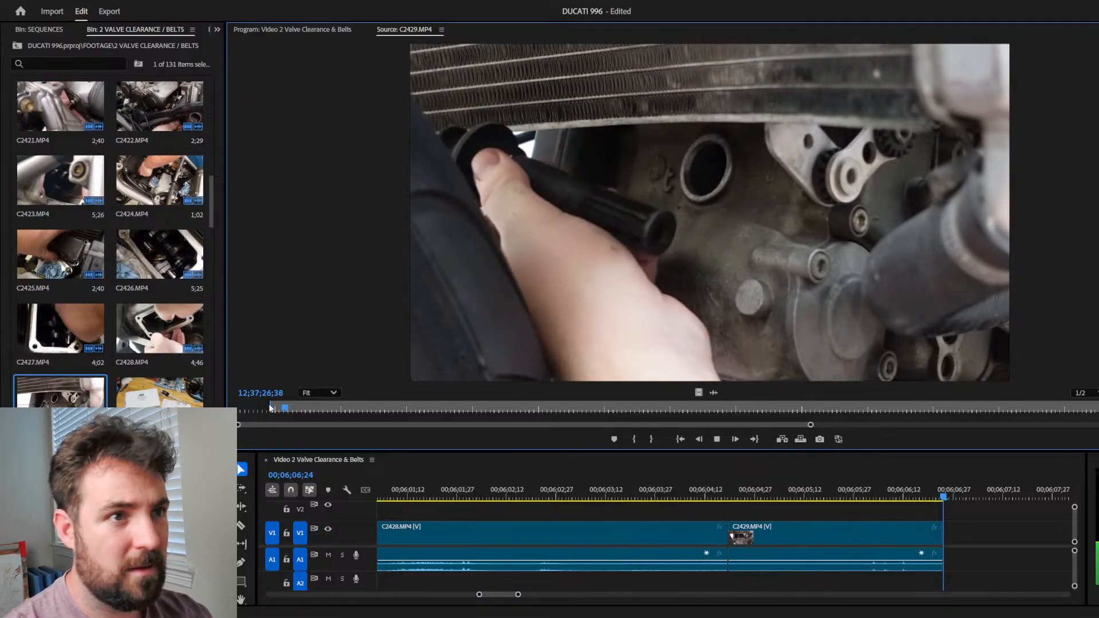
pyautogui.press('space')
pyautogui.press('o')
pyautogui.press(',')
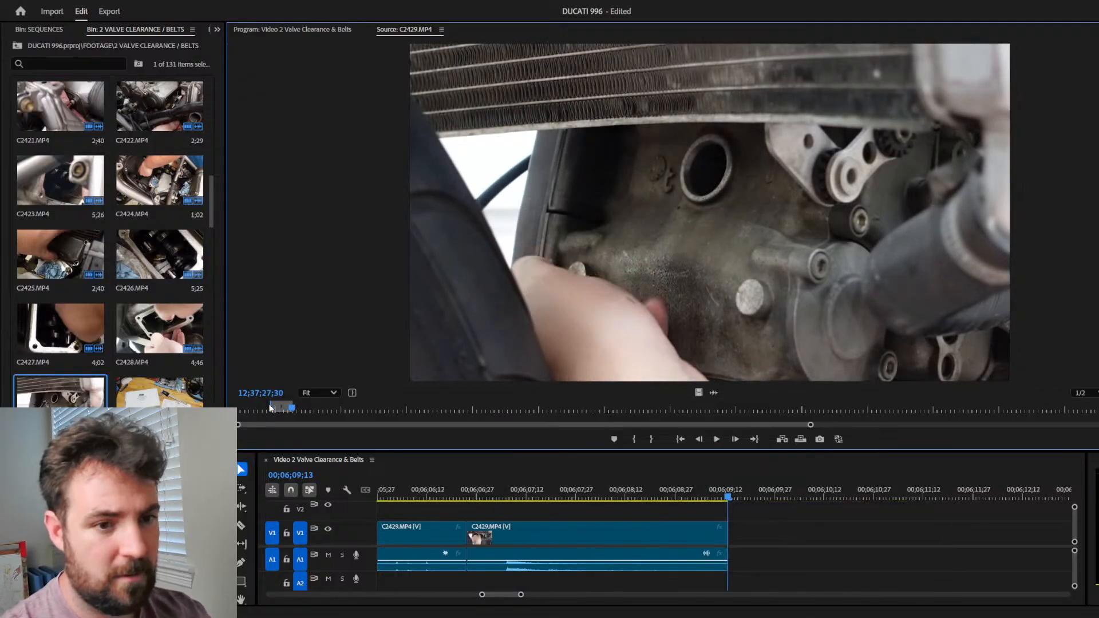
# Step: Mark a C2429.MP4 section of the ratchet turning, ending at 12;39;15;21, and append it to the sequence at 00;06;09;13
pyautogui.click(636, 520)
pyautogui.press('-')
pyautogui.press('-')
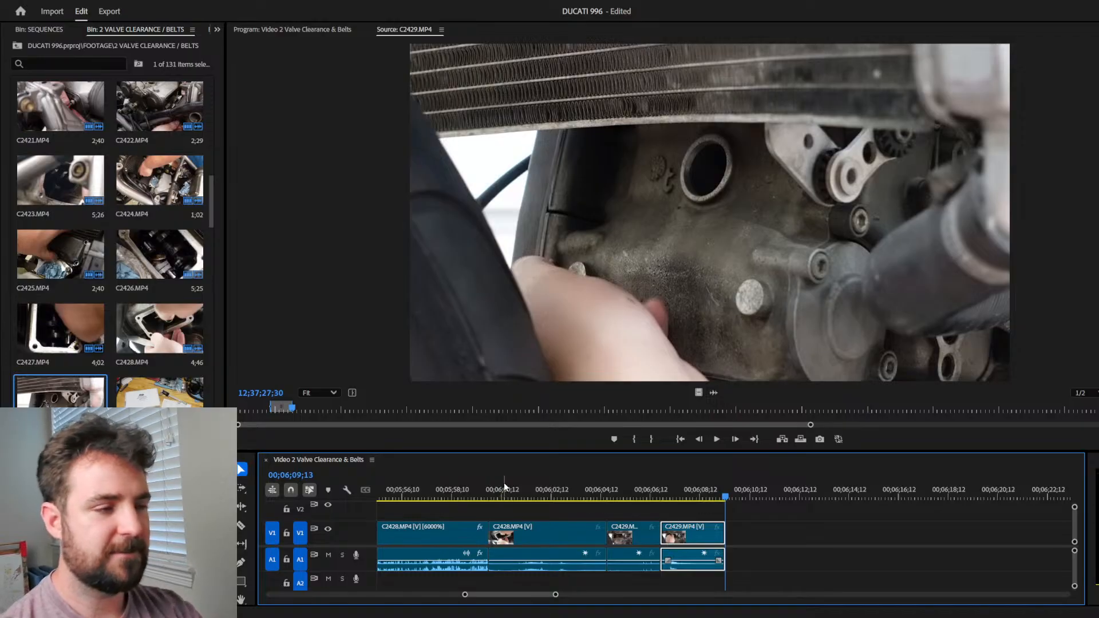
pyautogui.moveTo(290, 410); pyautogui.dragTo(1096, 392)
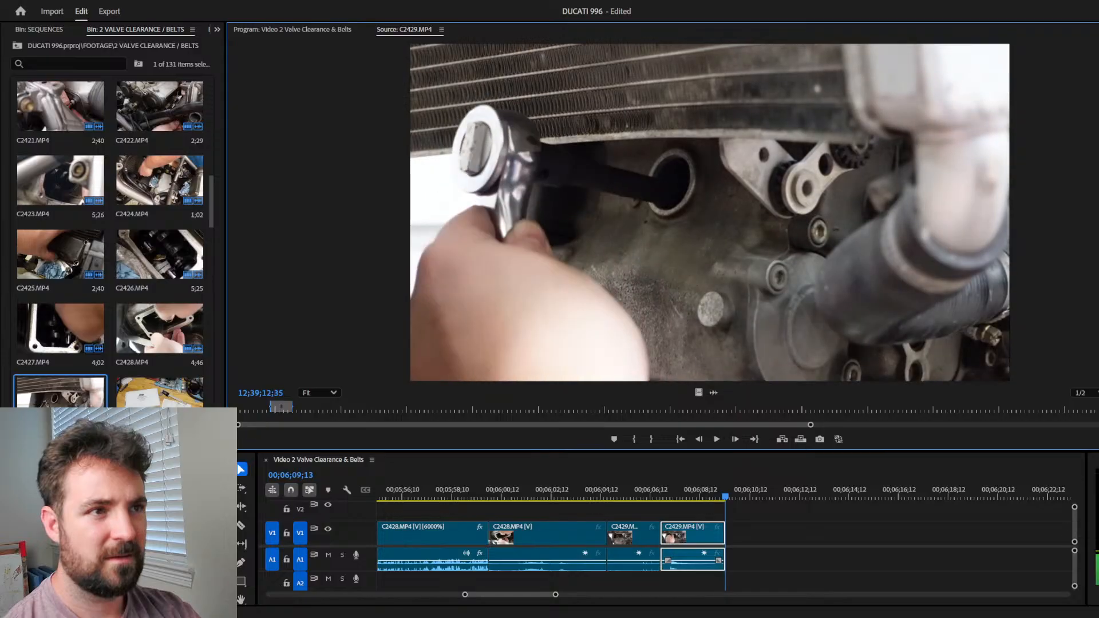
pyautogui.press('j')
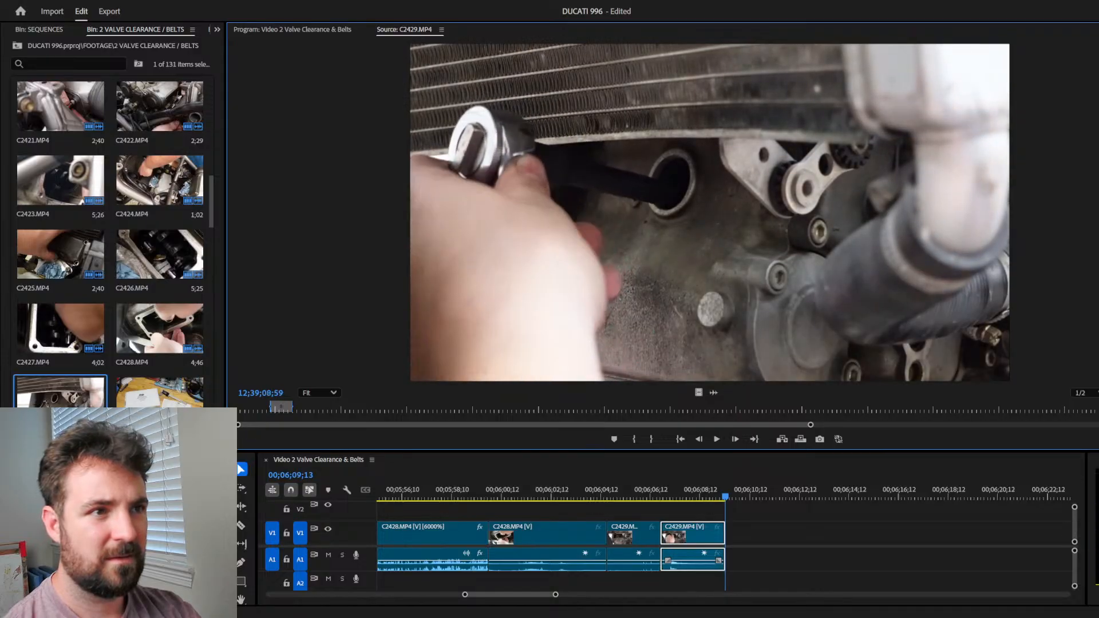
pyautogui.press('space')
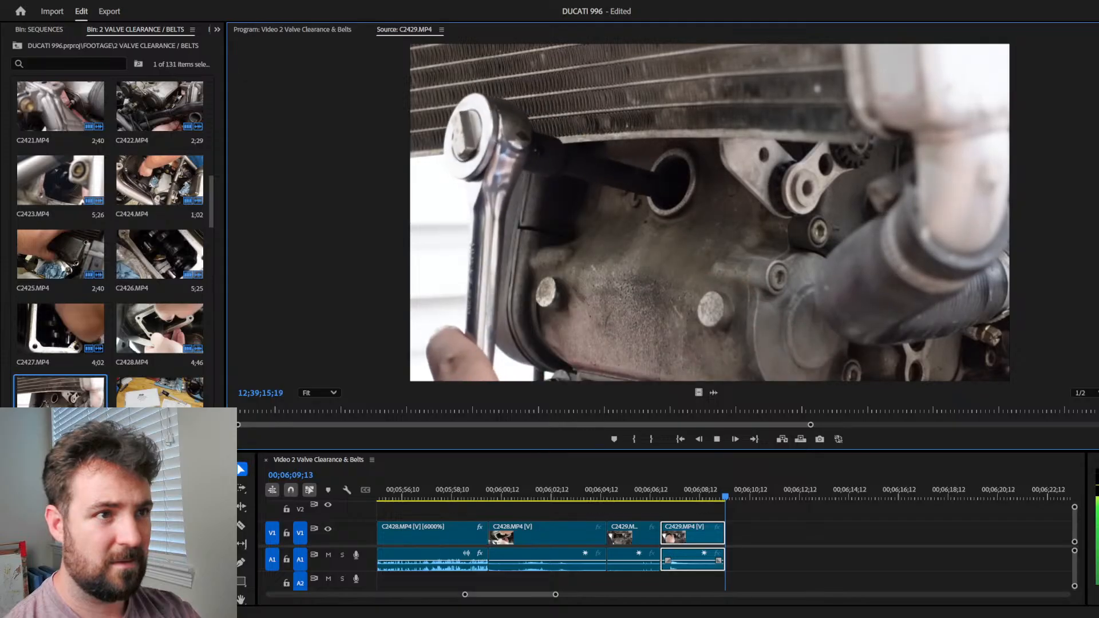
pyautogui.press('space')
pyautogui.press('.')
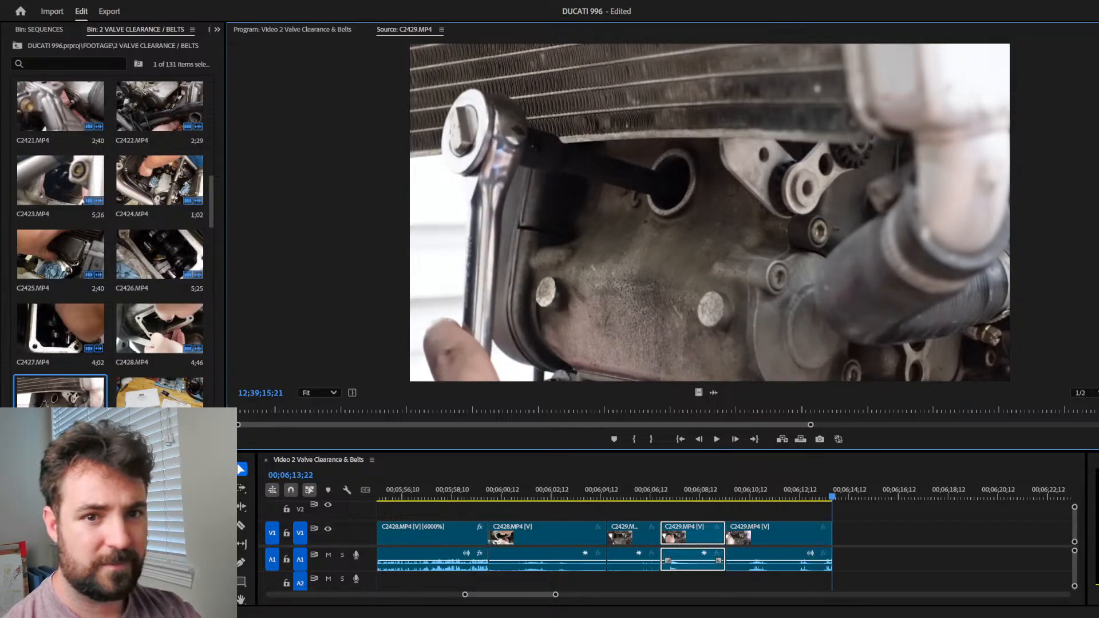
# Step: Mark the short C2429.MP4 section of unscrewing by hand, ending at 12;39;57;24, and append it at 00;06;13;22
pyautogui.moveTo(1076, 410); pyautogui.dragTo(1097, 410)
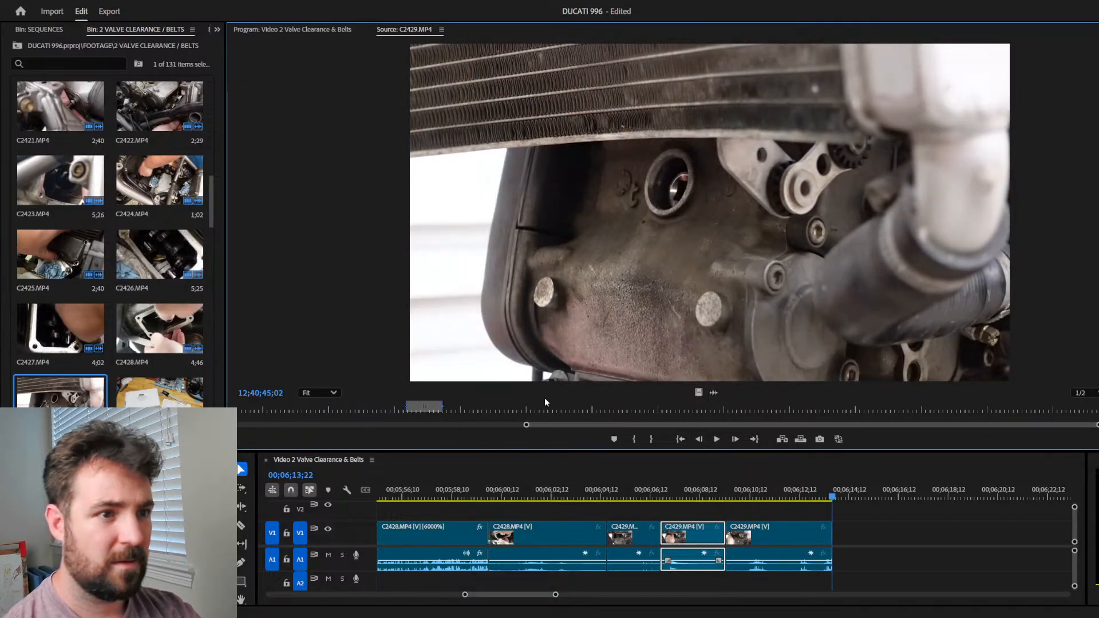
pyautogui.press('-')
pyautogui.moveTo(698, 410); pyautogui.dragTo(871, 407)
pyautogui.press('space')
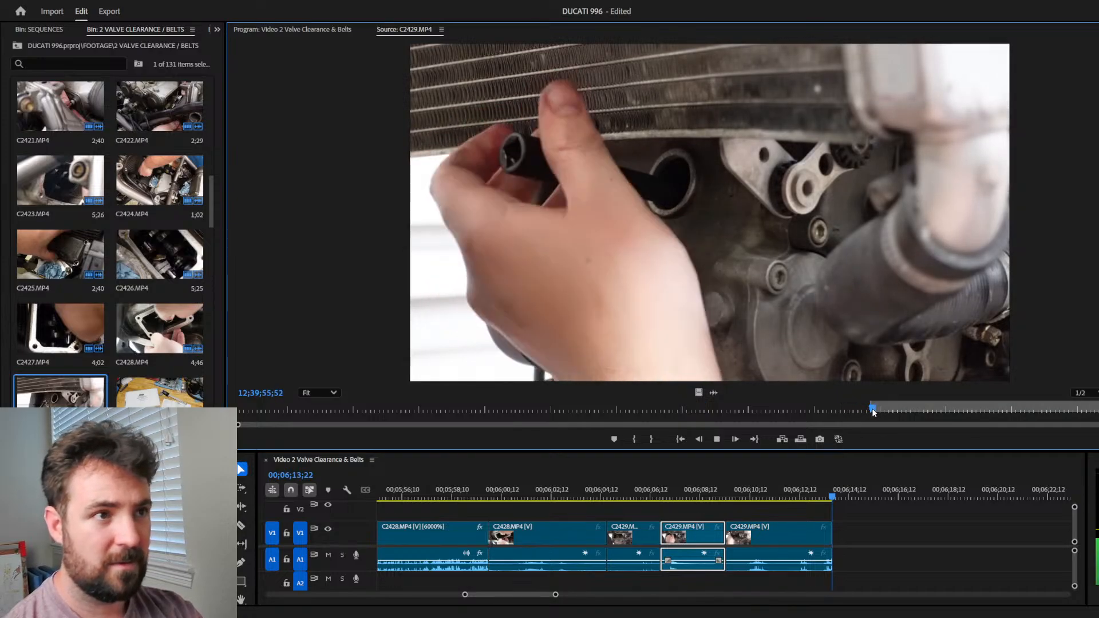
pyautogui.press('o')
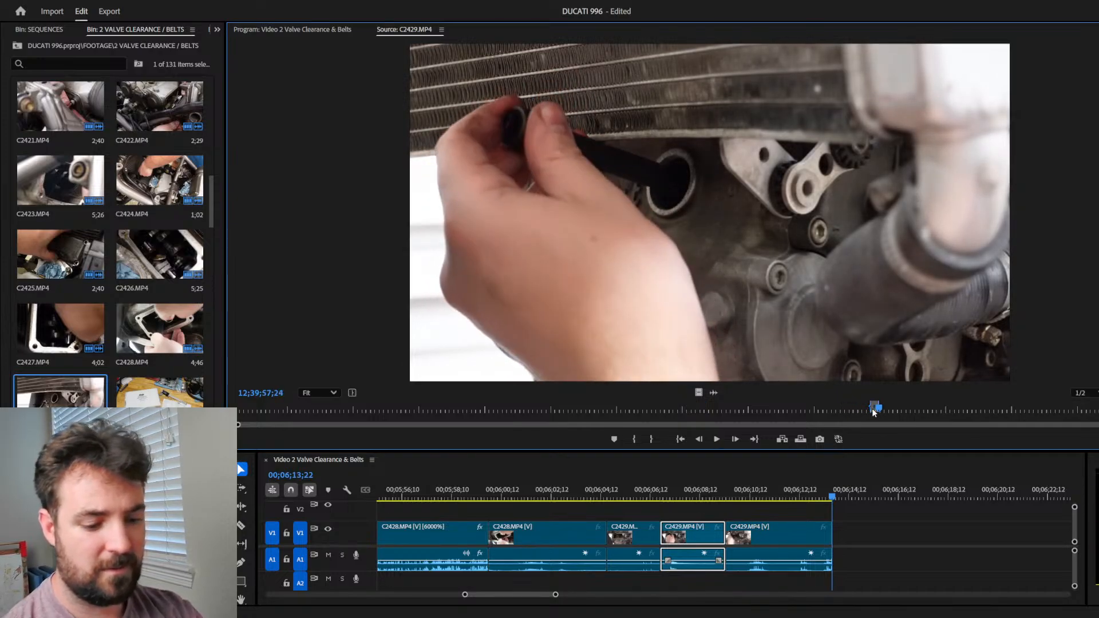
pyautogui.press('.')
# Step: Mark the C2429.MP4 section of the tool being pulled out, ending at 12;40;08;54, and append it at 00;06;15;25
pyautogui.click(934, 407)
pyautogui.moveTo(934, 409)
pyautogui.mouseDown()
pyautogui.moveTo(1098, 406)
pyautogui.moveTo(920, 416)
pyautogui.mouseUp()
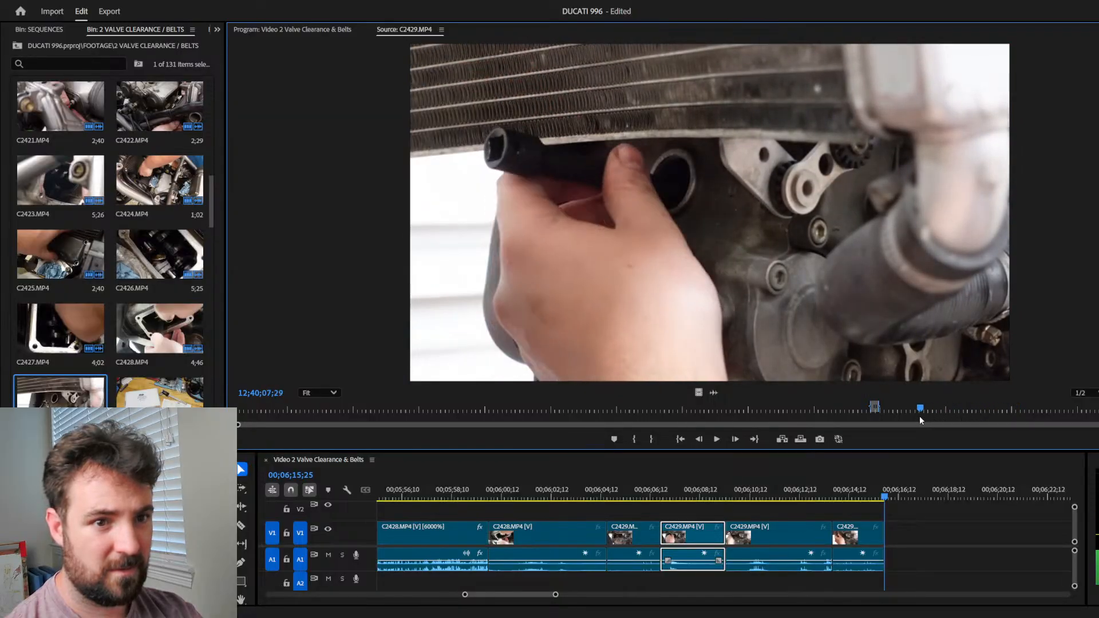
pyautogui.press('space')
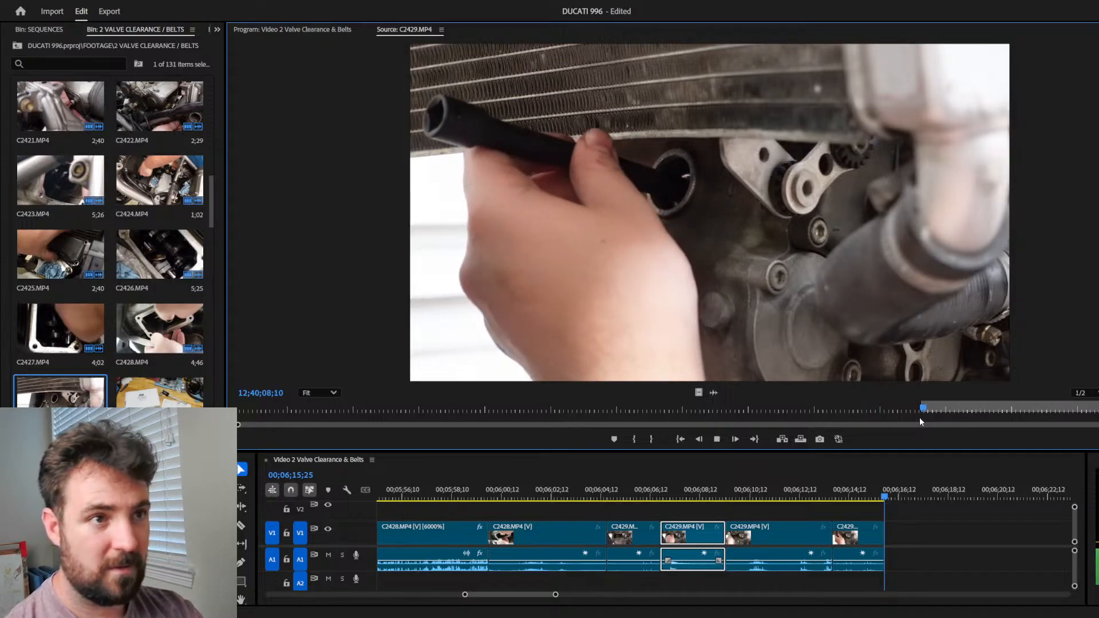
pyautogui.press('space')
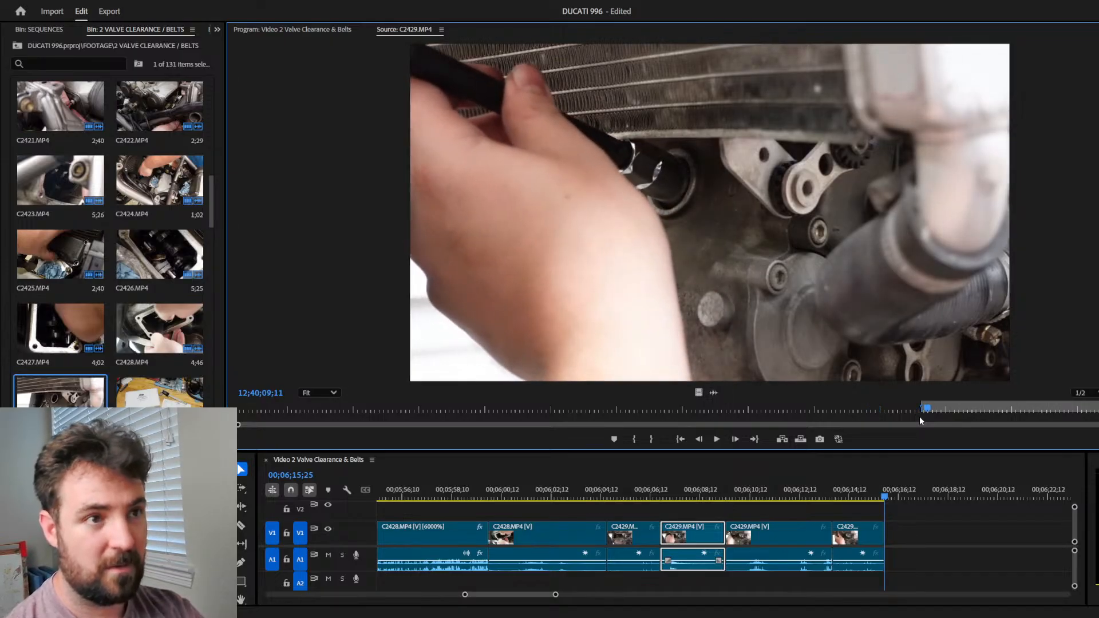
pyautogui.press('Left')
pyautogui.press('Left')
pyautogui.press('Left')
pyautogui.press('Left')
pyautogui.press('Left')
pyautogui.press('Left')
pyautogui.press('Left')
pyautogui.press('Left')
pyautogui.press('Left')
pyautogui.press('Left')
pyautogui.press('Left')
pyautogui.press('Left')
pyautogui.press('Left')
pyautogui.press('Left')
pyautogui.press('Left')
pyautogui.press('Left')
pyautogui.press('Left')
pyautogui.press('Left')
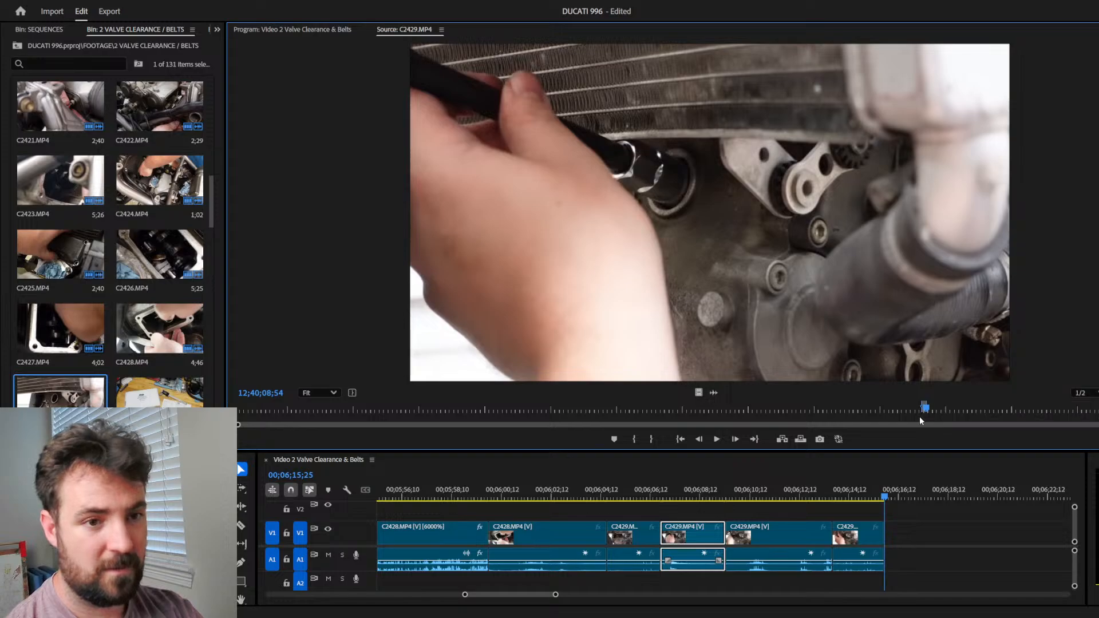
pyautogui.press('.')
# Step: Find the spark plug removal near the end of C2429.MP4 and append that closing section at 00;06;17;02
pyautogui.moveTo(925, 408); pyautogui.dragTo(1094, 409)
pyautogui.press('space')
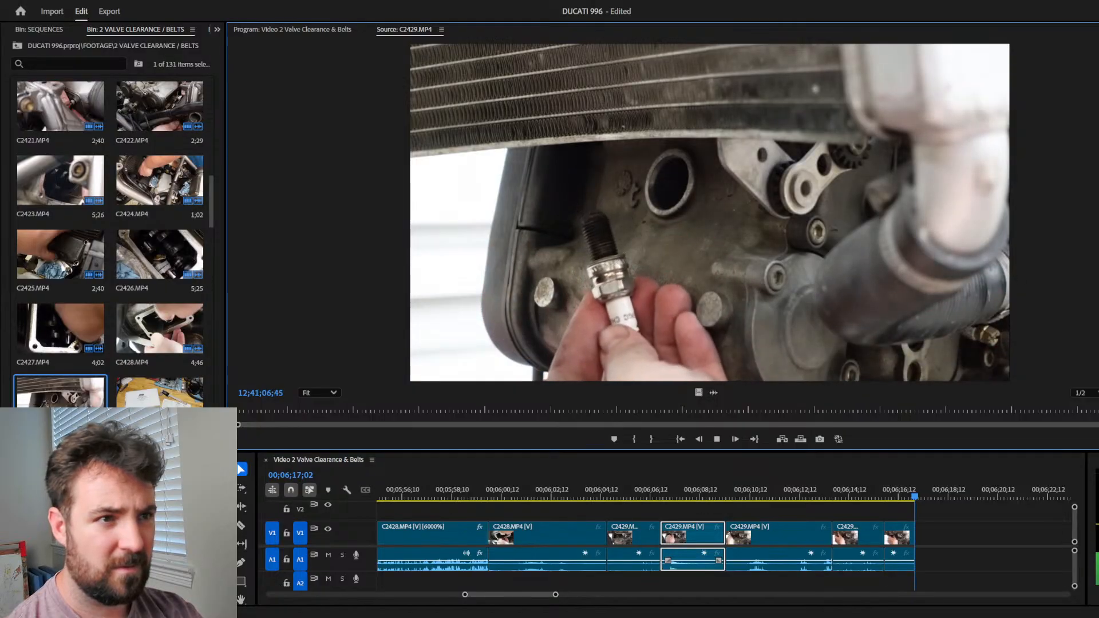
pyautogui.press('space')
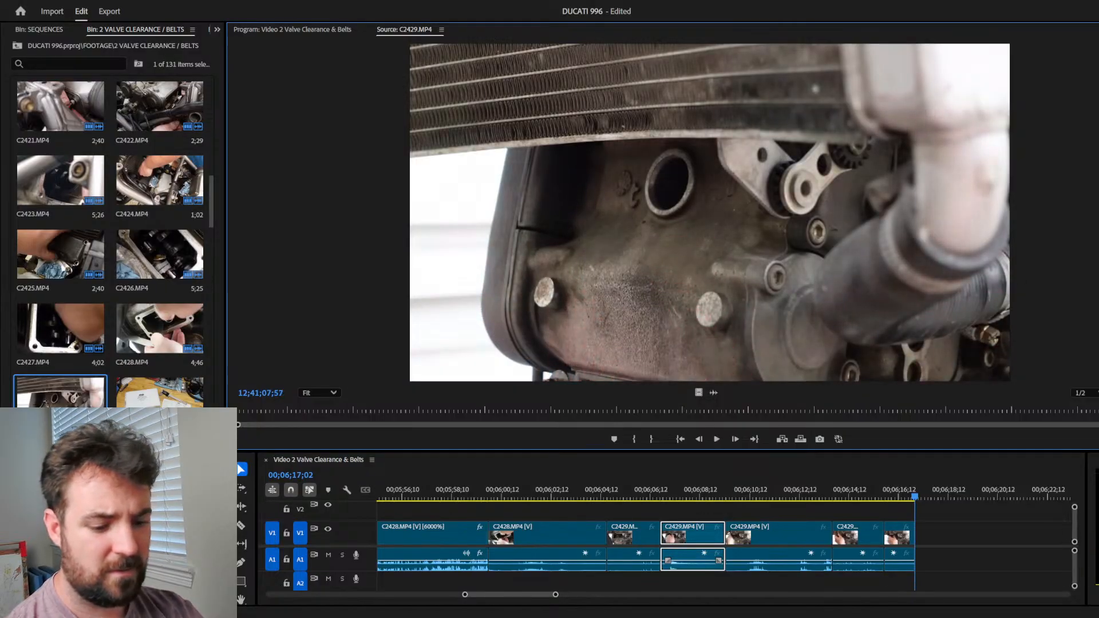
pyautogui.press('End')
pyautogui.press('End')
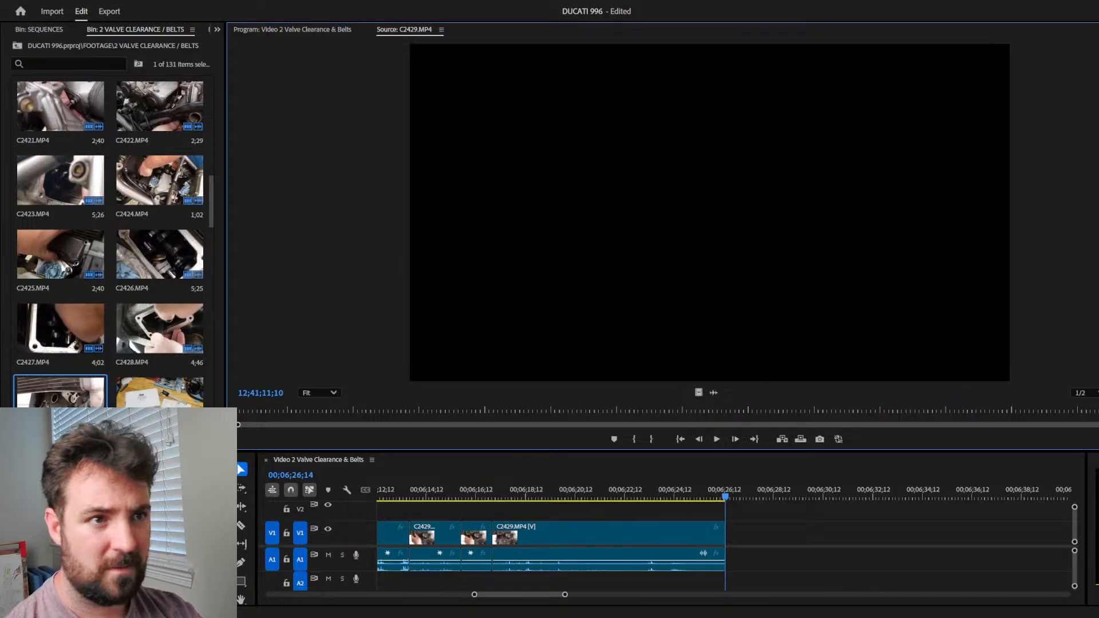
# Step: Split the last C2429.MP4 clip at 00;06;19;00 and 00;06;22;28, delete the middle piece and close the gap
pyautogui.moveTo(610, 497); pyautogui.dragTo(541, 497)
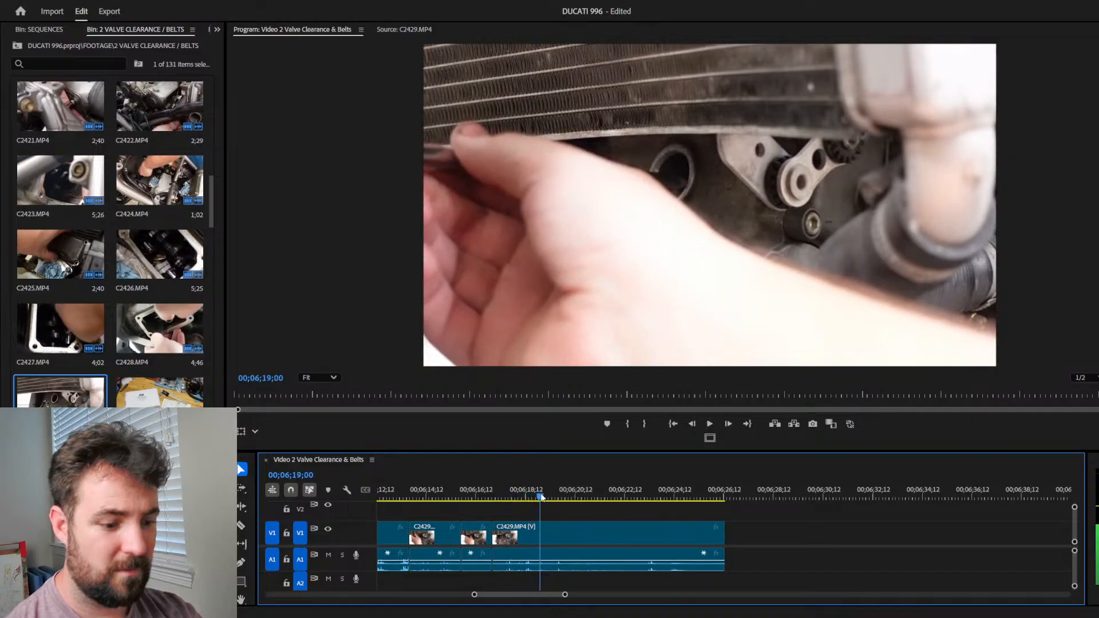
pyautogui.press('c')
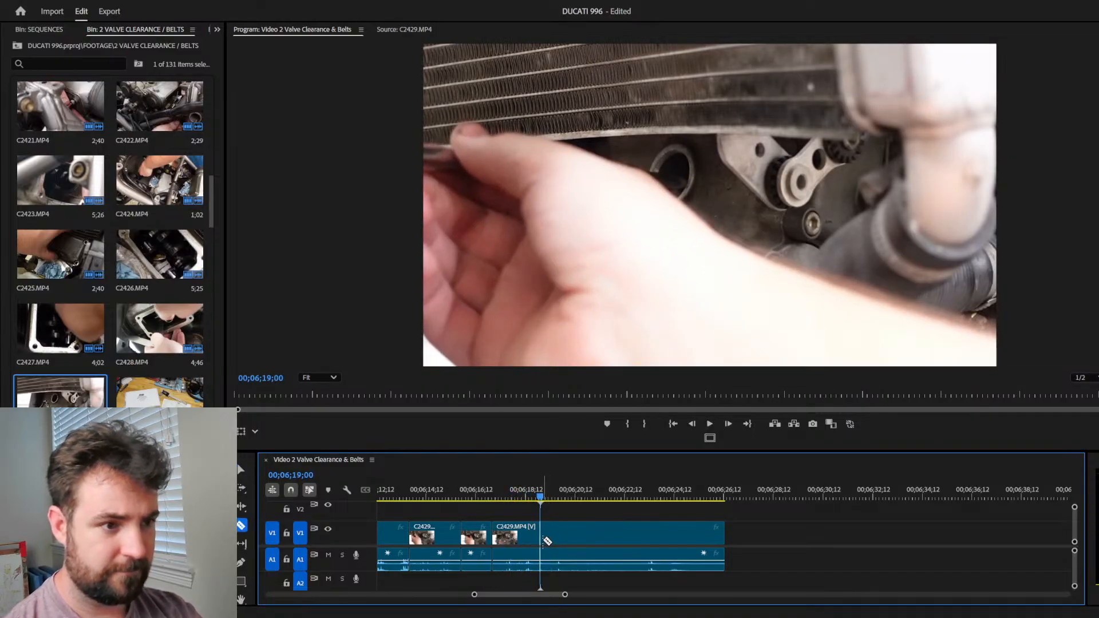
pyautogui.moveTo(541, 497); pyautogui.dragTo(638, 491)
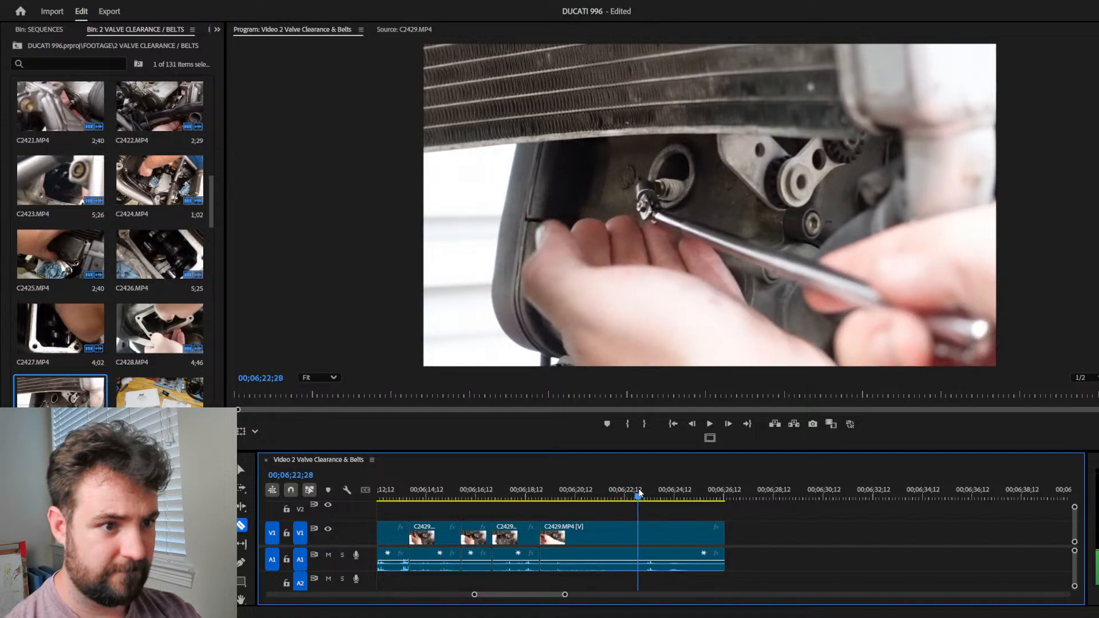
pyautogui.click(608, 532)
pyautogui.press('Delete')
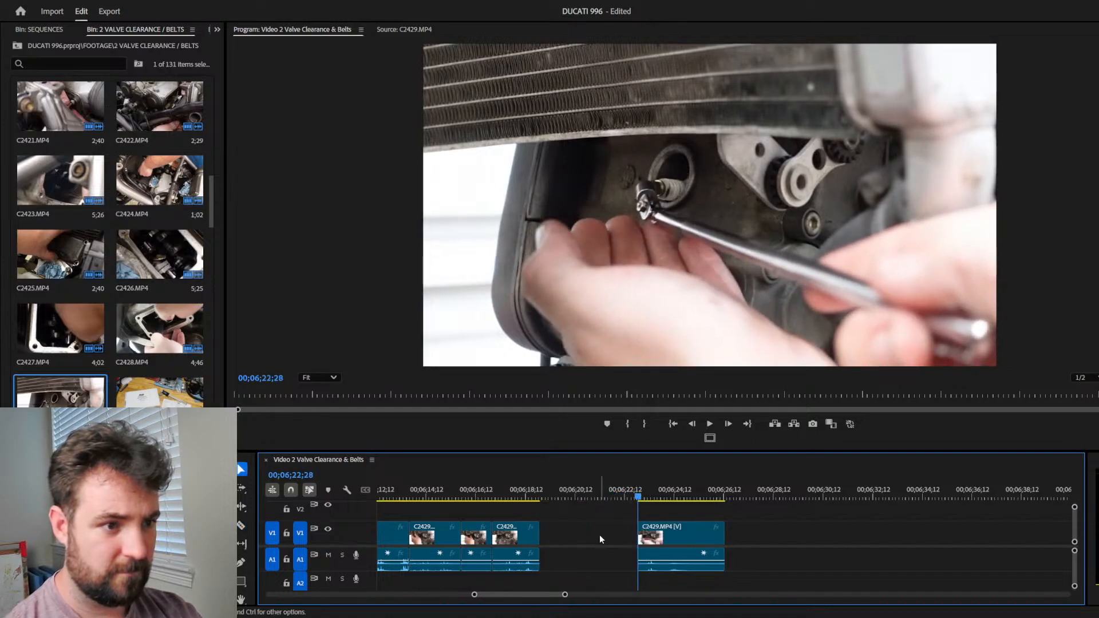
pyautogui.click(598, 534)
pyautogui.press('Delete')
# Step: Replay the shortened spark plug section and extend the last clip's end slightly, to 00;06;22;21
pyautogui.moveTo(618, 496); pyautogui.dragTo(484, 496)
pyautogui.press('space')
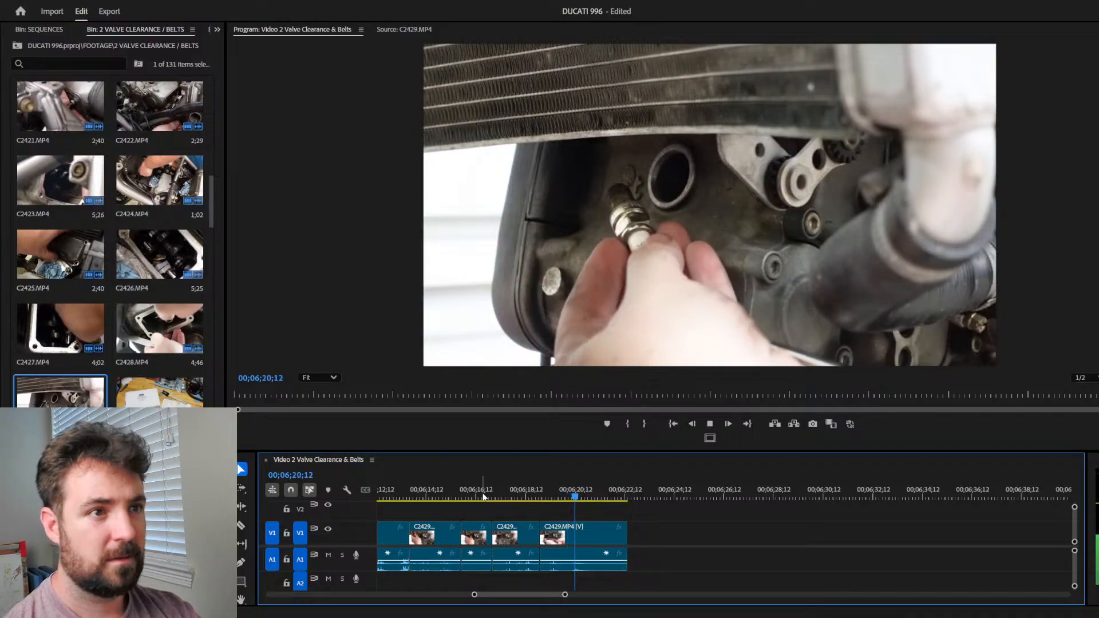
pyautogui.press('space')
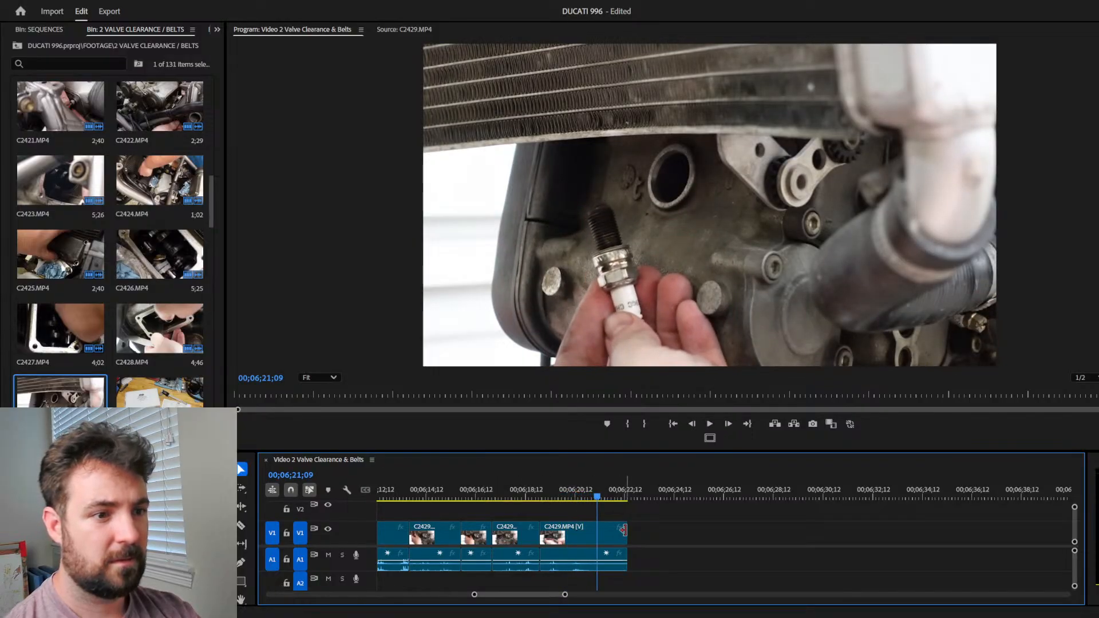
pyautogui.click(617, 493)
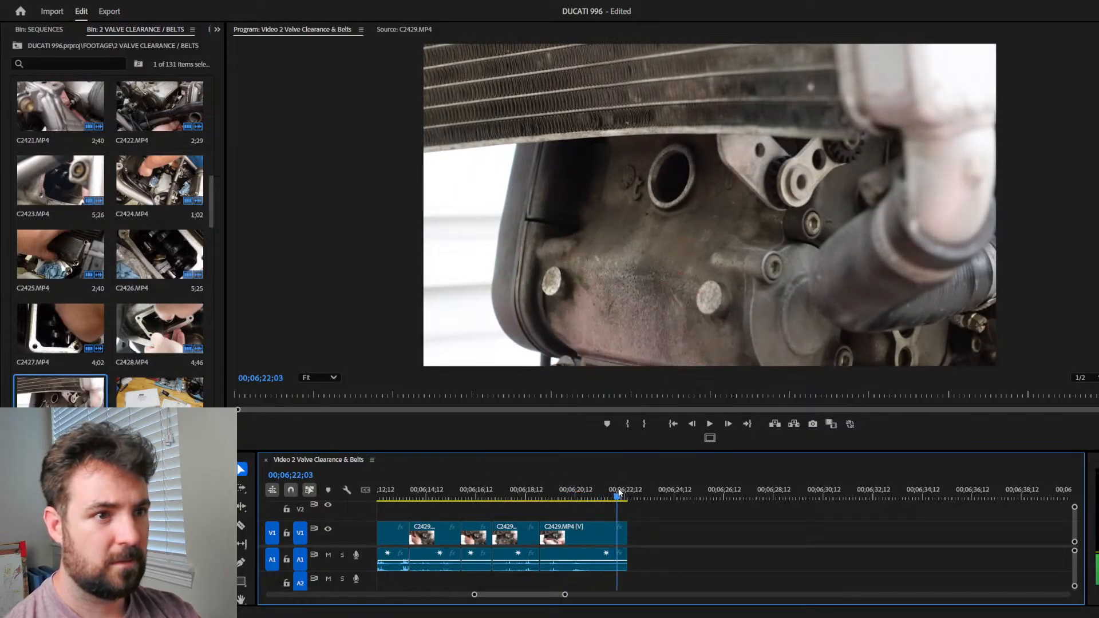
pyautogui.moveTo(627, 527); pyautogui.dragTo(632, 527)
pyautogui.click(627, 498)
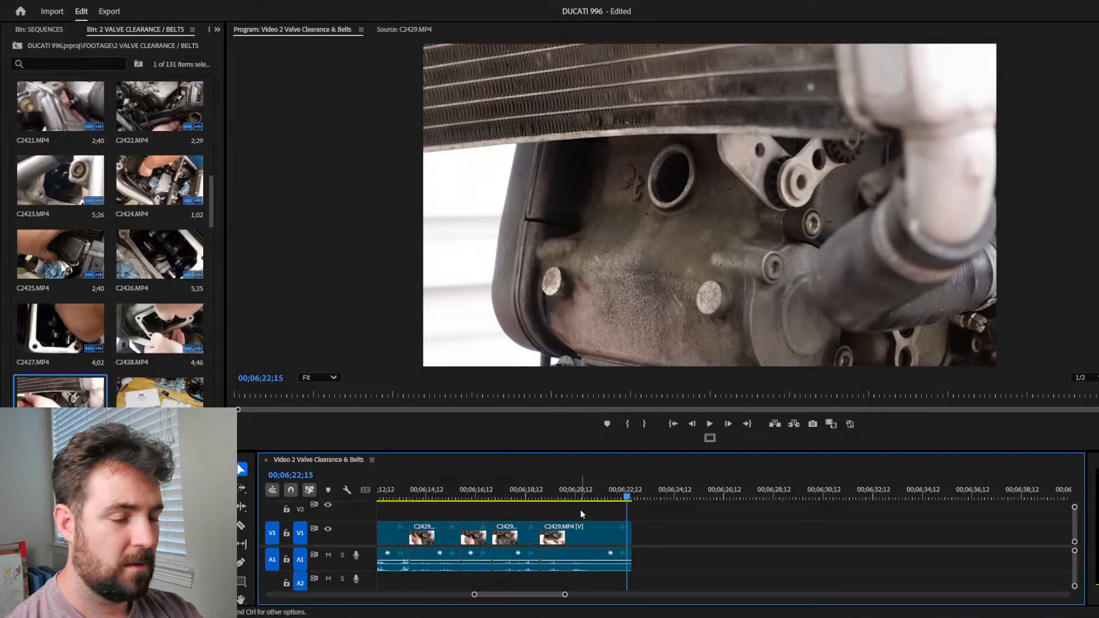
# Step: Look over the whole sequence and examine how far the assembled rough cut extends
pyautogui.click(581, 533)
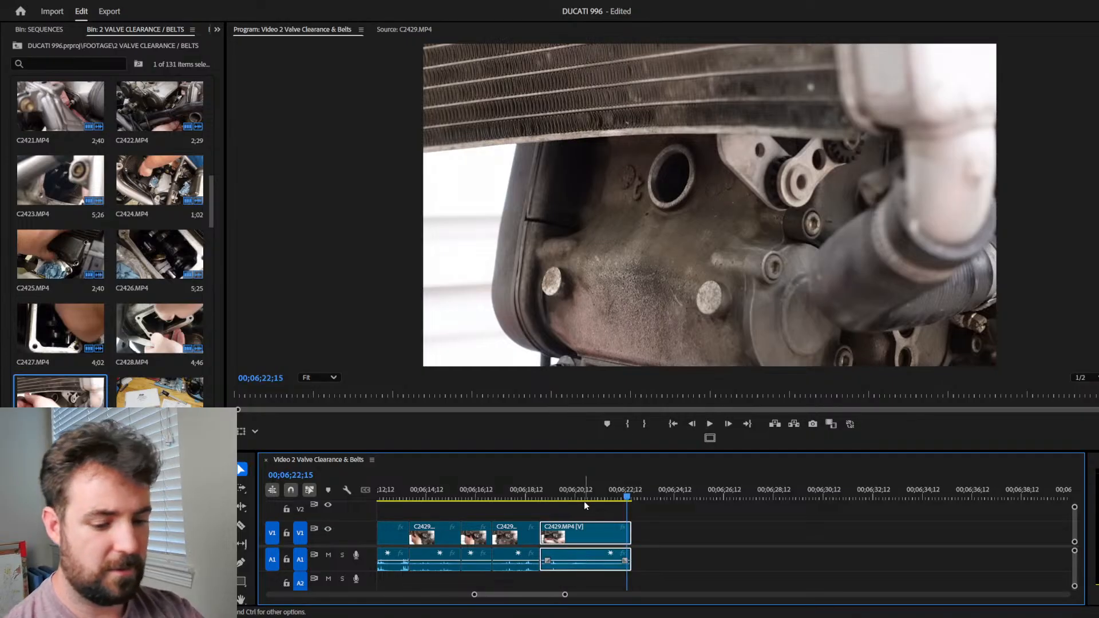
pyautogui.press('-')
pyautogui.press('-')
pyautogui.press('-')
pyautogui.press('-')
pyautogui.press('-')
pyautogui.press('-')
pyautogui.moveTo(472, 485); pyautogui.dragTo(646, 493)
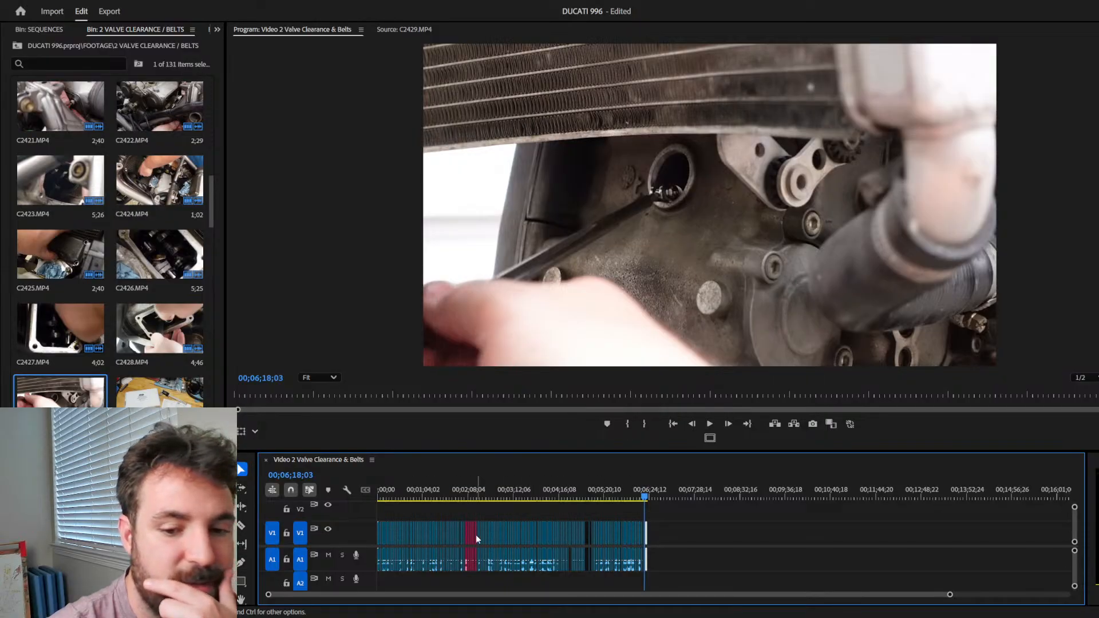
pyautogui.click(679, 493)
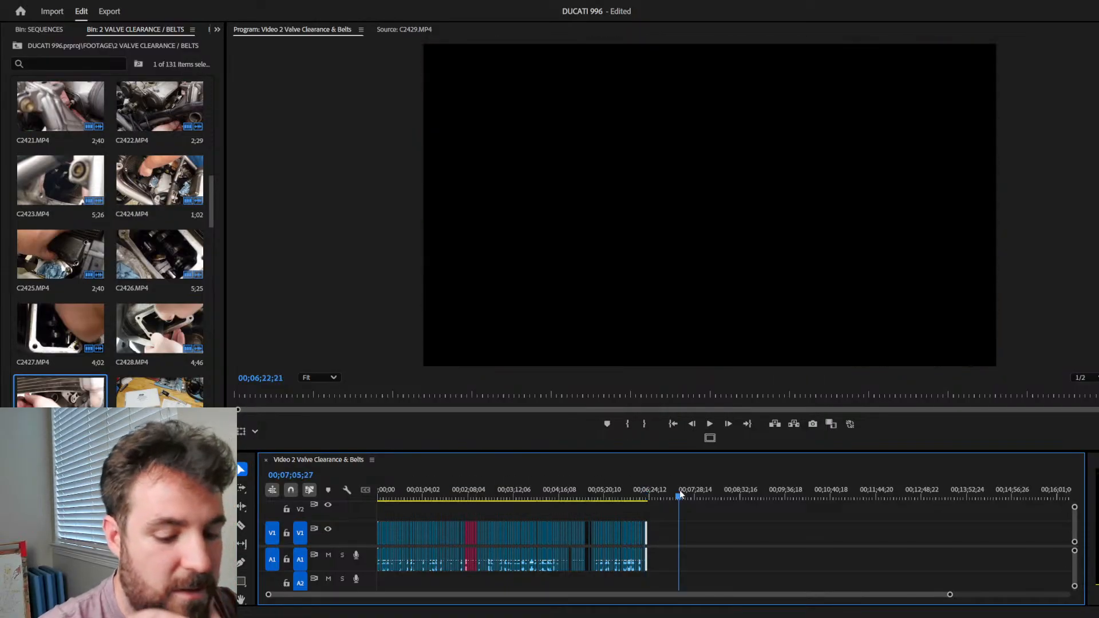
pyautogui.press('=')
pyautogui.press('=')
pyautogui.press('=')
pyautogui.press('=')
pyautogui.press('-')
pyautogui.press('-')
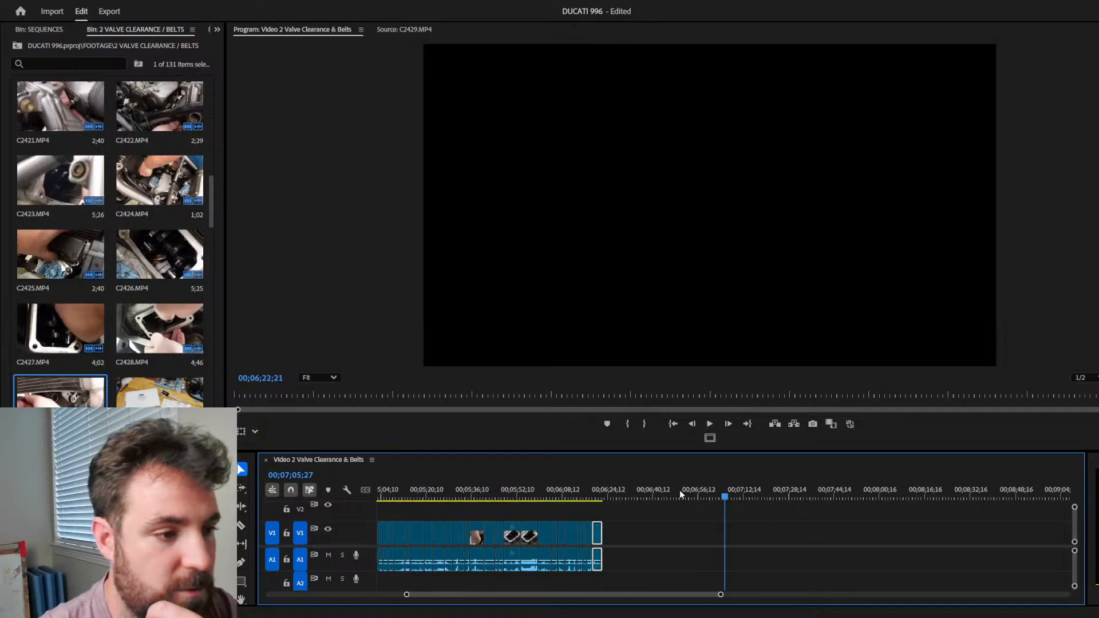
# Step: Review the last C2429.MP4 clip from 00;06;19;00 to the sequence's end and return to the C2429.MP4 source footage
pyautogui.moveTo(587, 489); pyautogui.dragTo(605, 491)
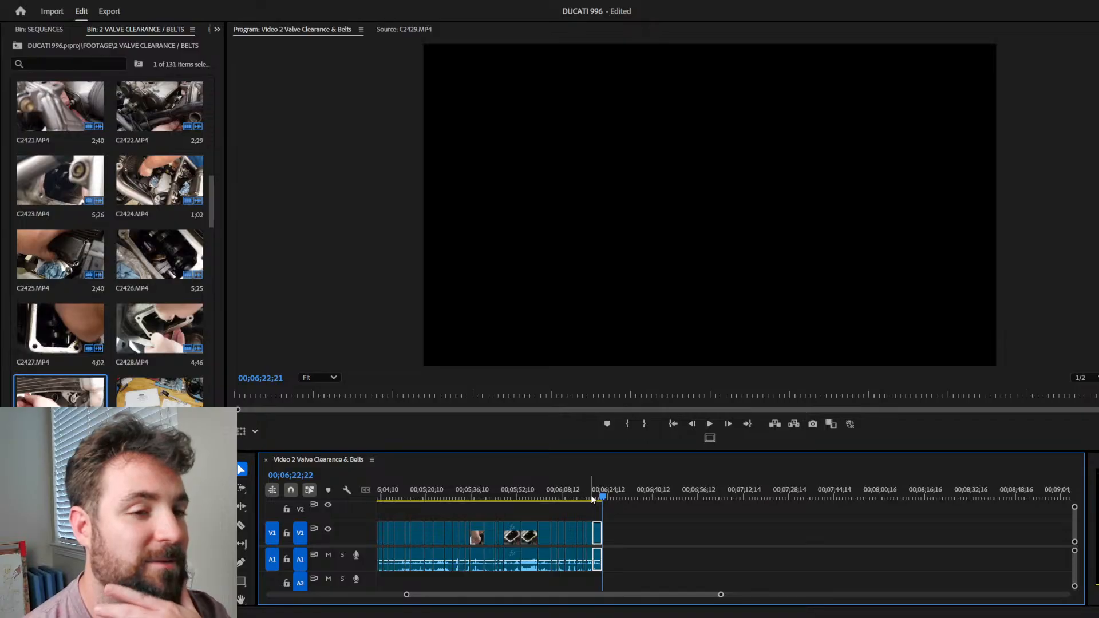
pyautogui.moveTo(593, 498); pyautogui.dragTo(598, 500)
pyautogui.press('Down')
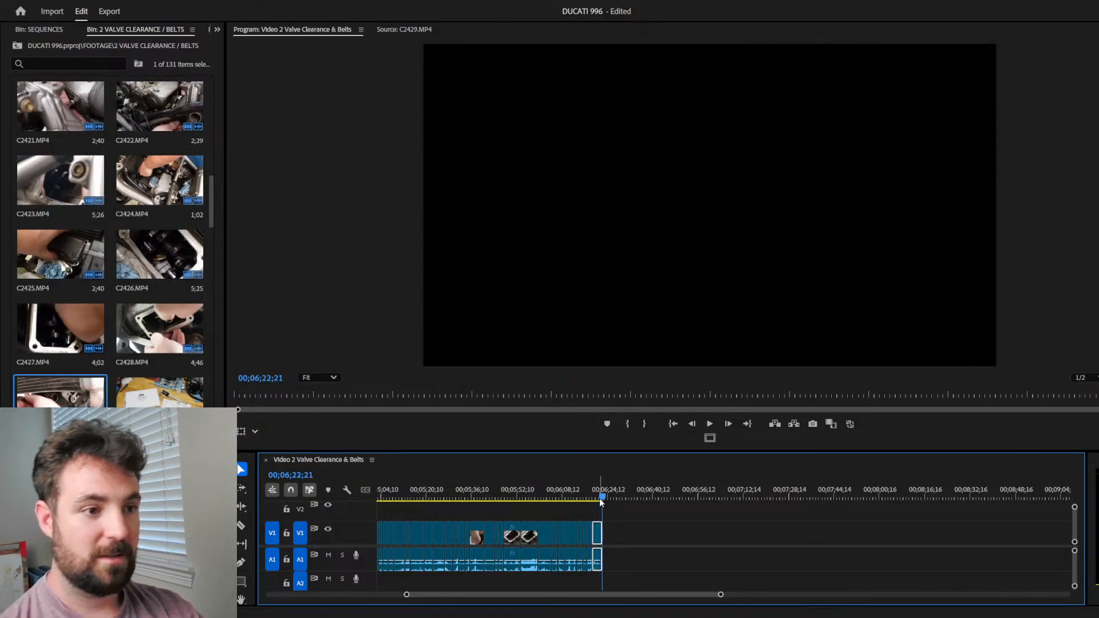
pyautogui.press('Up')
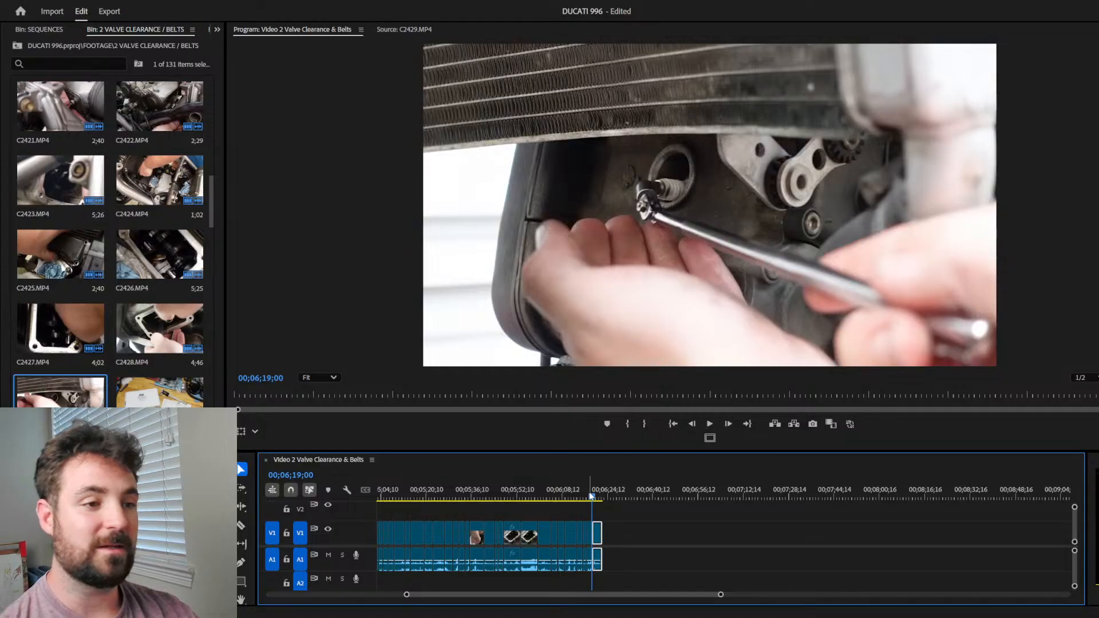
pyautogui.moveTo(594, 497); pyautogui.dragTo(604, 500)
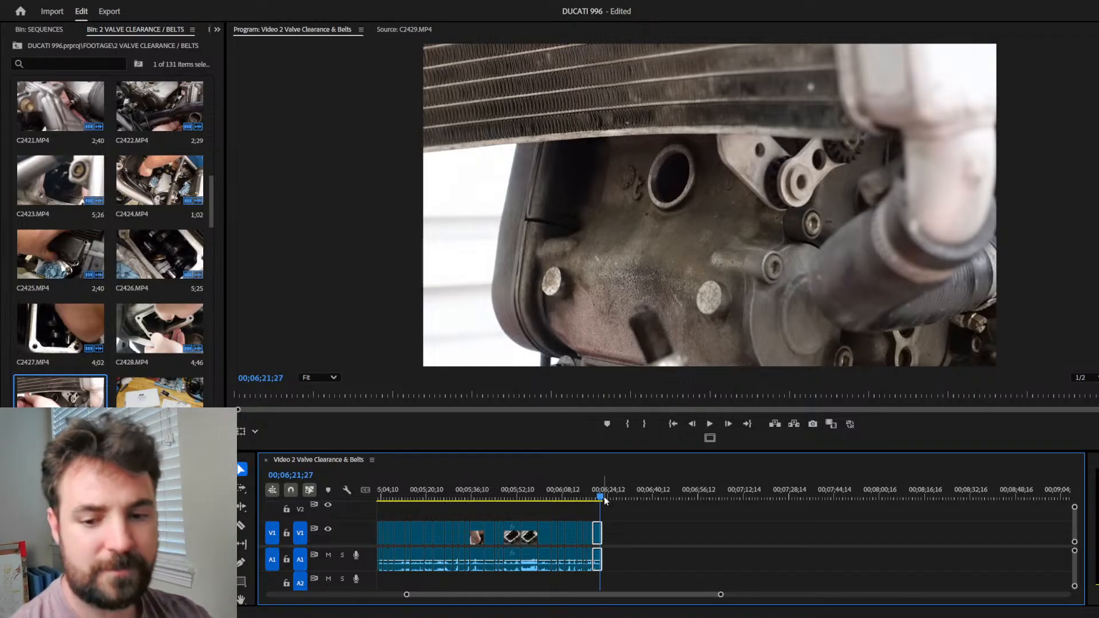
pyautogui.press('space')
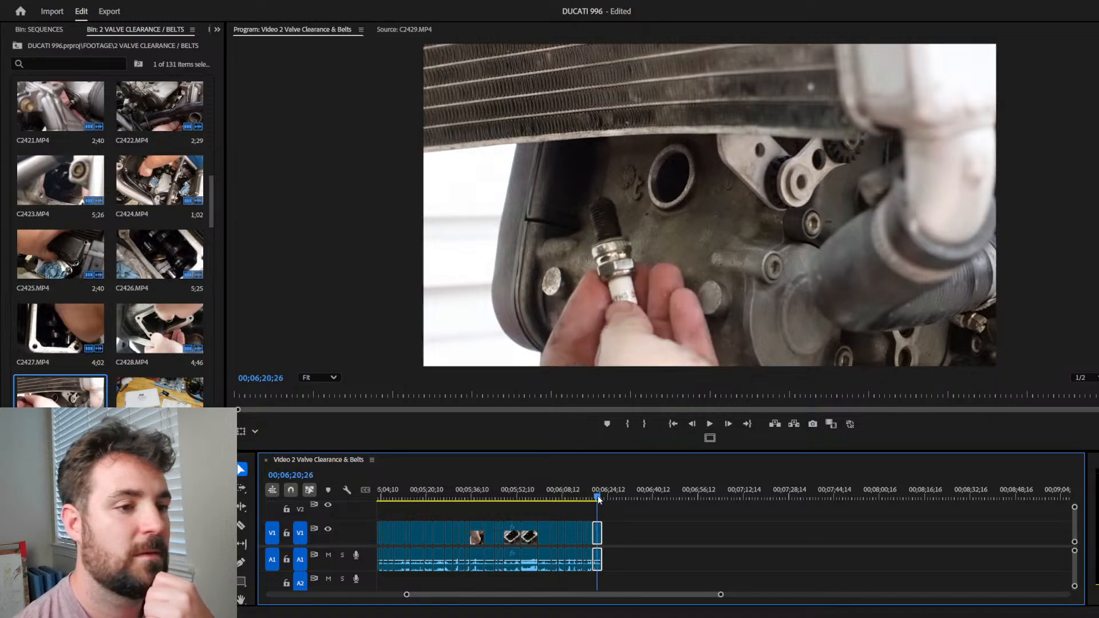
pyautogui.moveTo(604, 500); pyautogui.dragTo(601, 501)
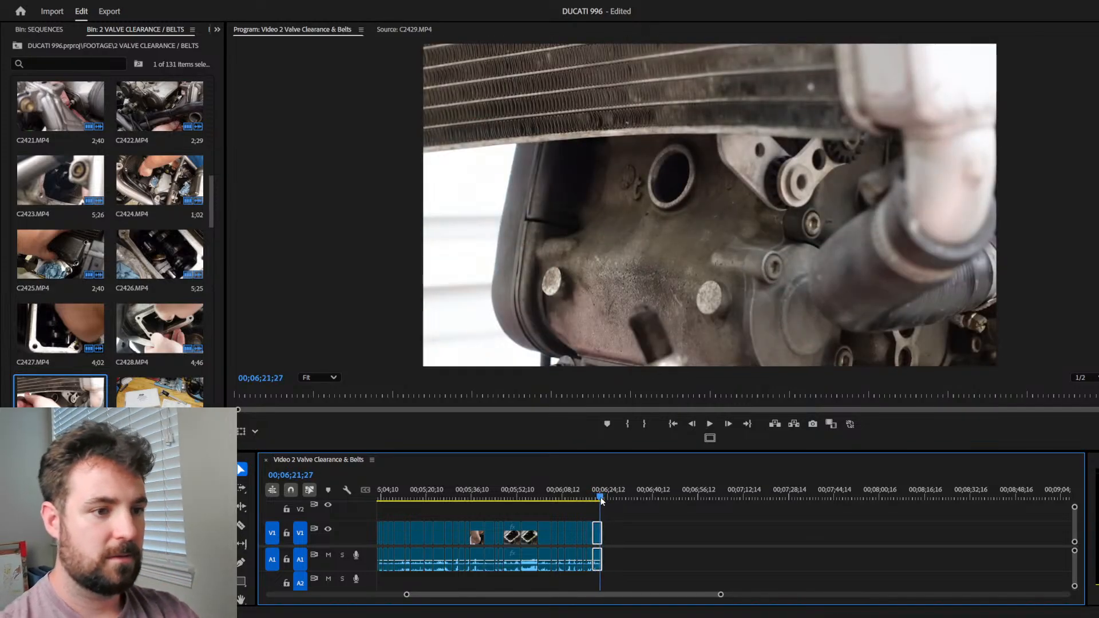
pyautogui.press('space')
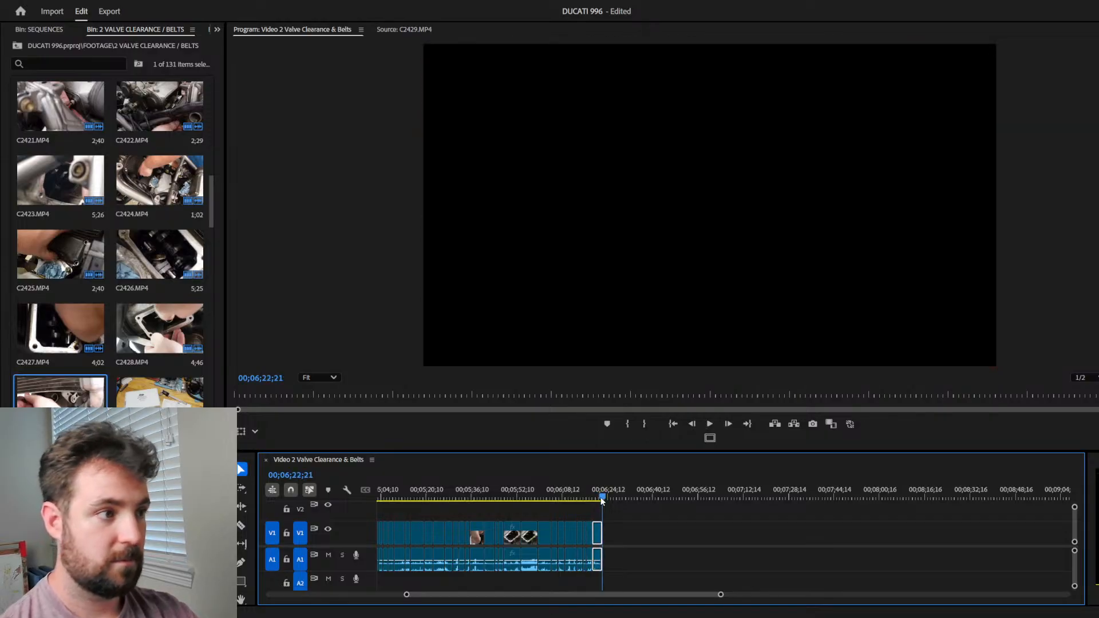
pyautogui.click(405, 29)
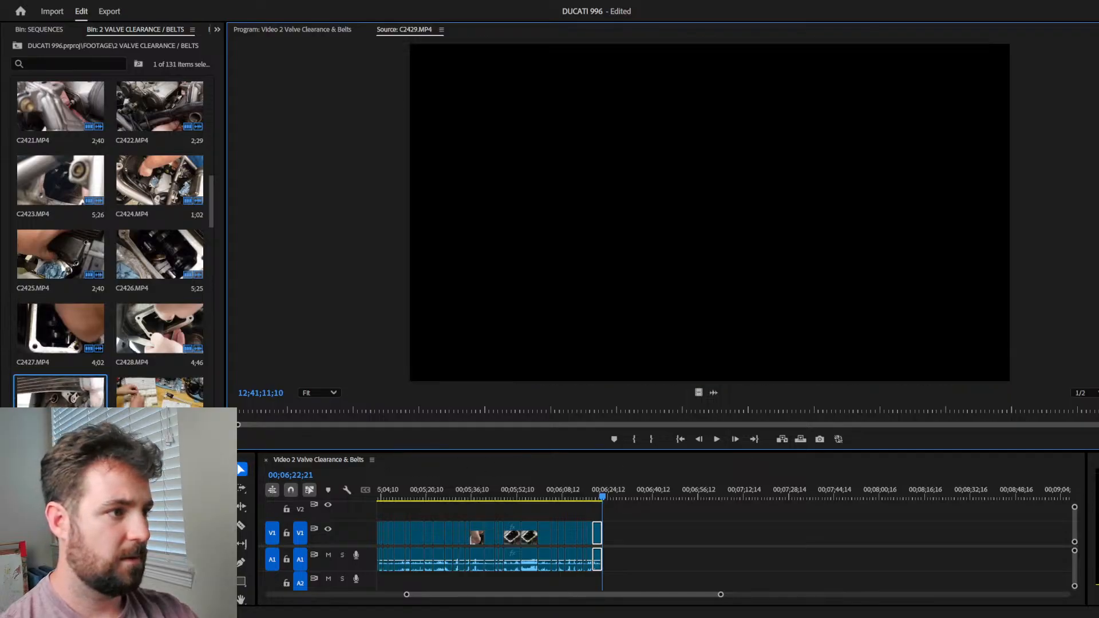
# Step: Open the C2476.MP4 source clip, mark an in point at about 00;30;58;41 and preview the shim kit footage
pyautogui.doubleClick(162, 406)
pyautogui.moveTo(285, 414); pyautogui.dragTo(250, 408)
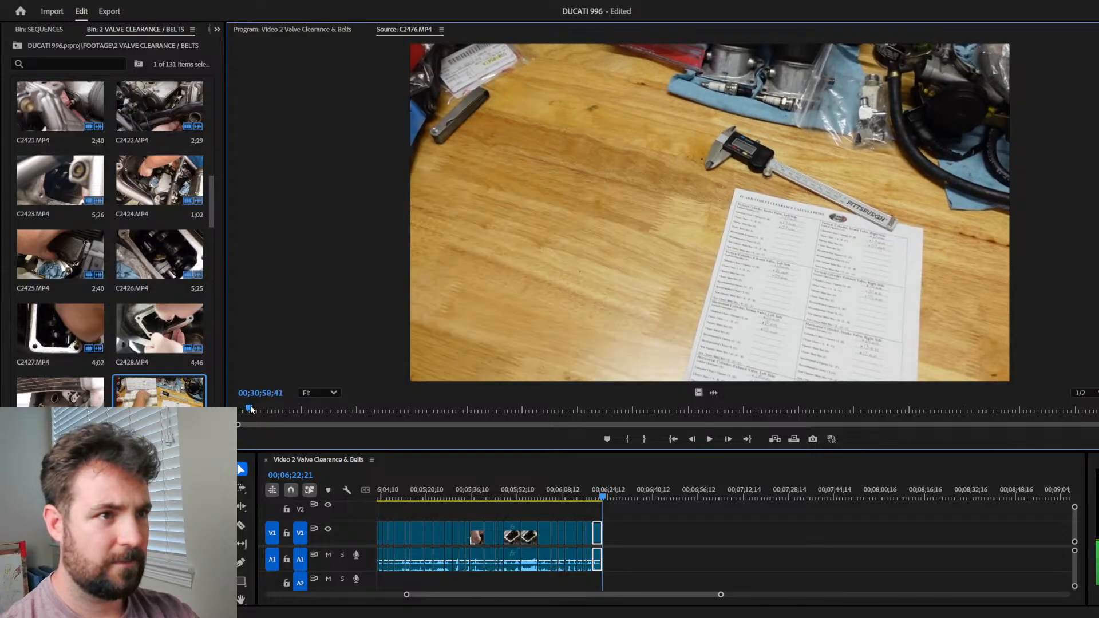
pyautogui.press('space')
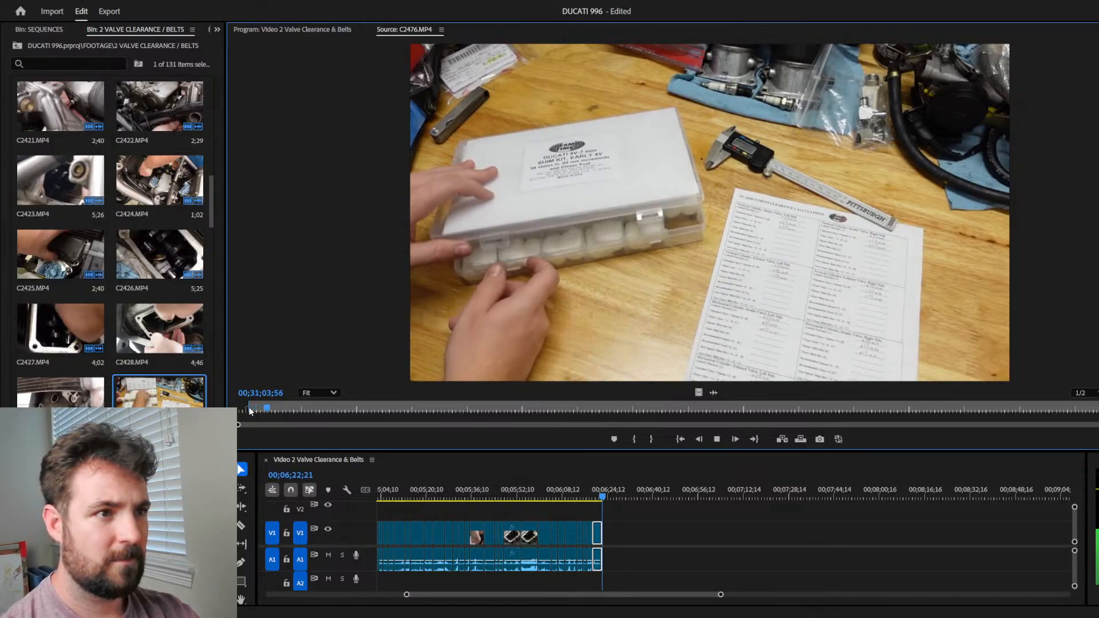
pyautogui.press('space')
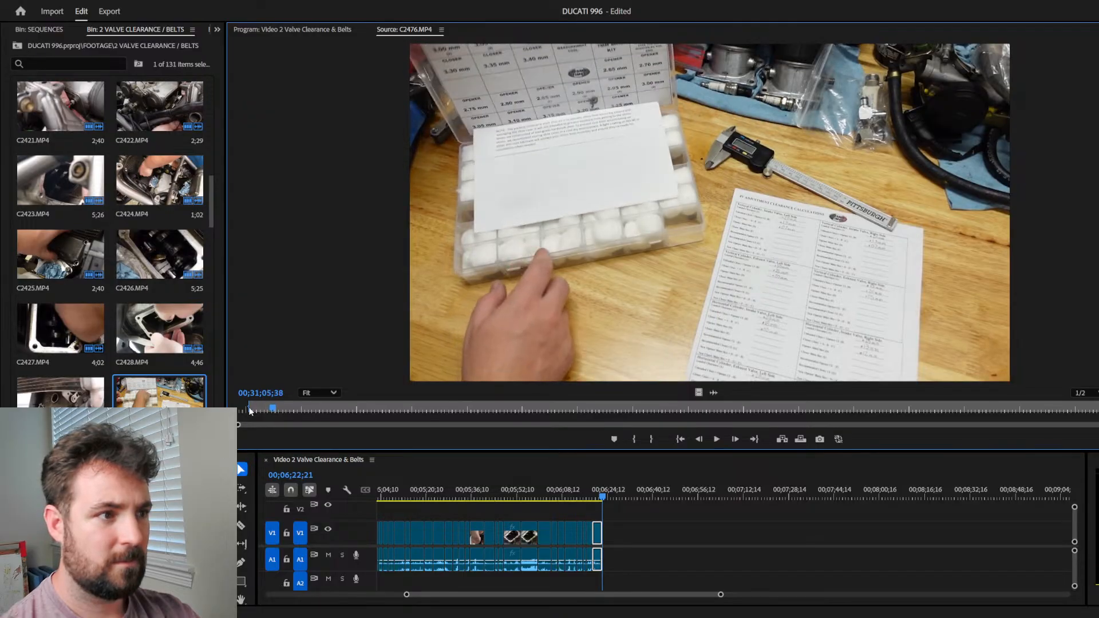
# Step: Mark the out point of the shim kit's arrival in C2476.MP4 at 00;31;00;27 and append the section to the sequence's end
pyautogui.moveTo(263, 405); pyautogui.dragTo(246, 405)
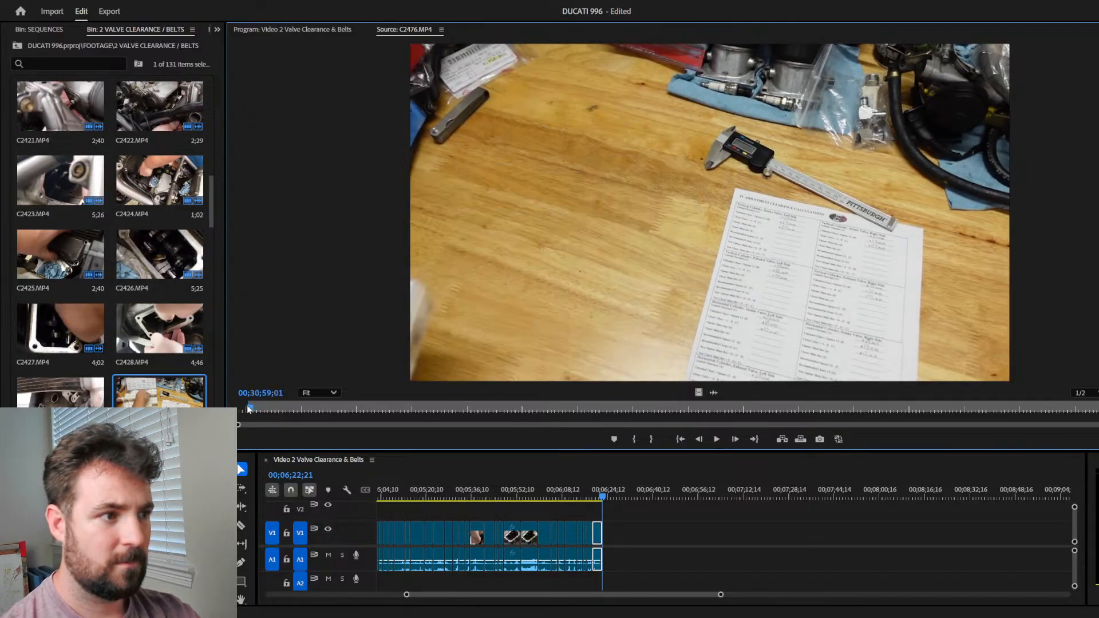
pyautogui.press('space')
pyautogui.press('space')
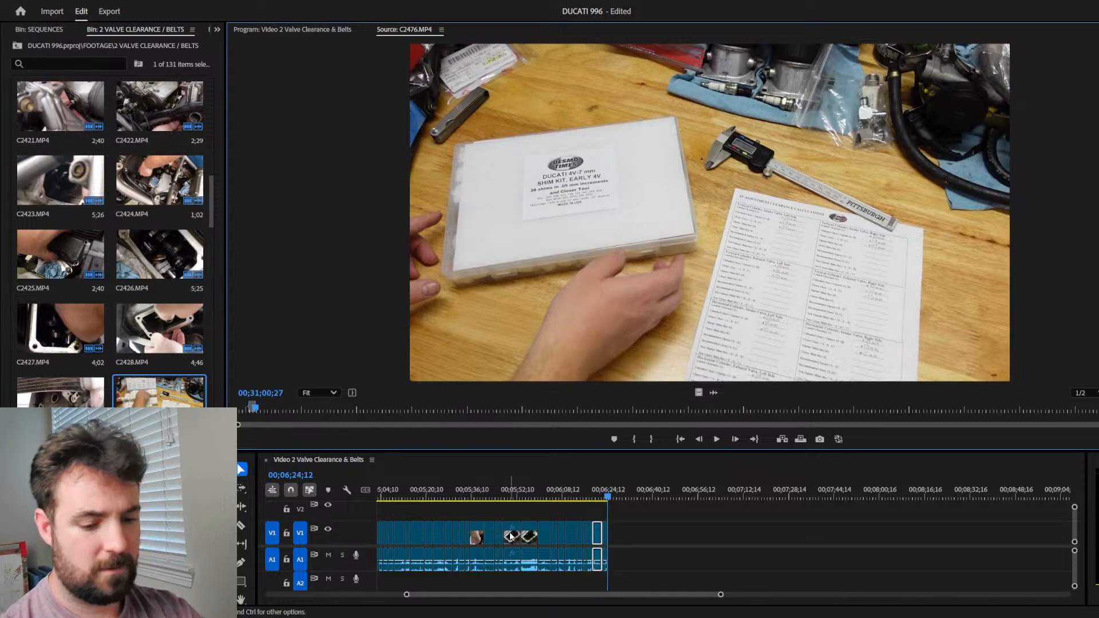
pyautogui.press('=')
pyautogui.click(646, 549)
pyautogui.press('=')
pyautogui.click(520, 386)
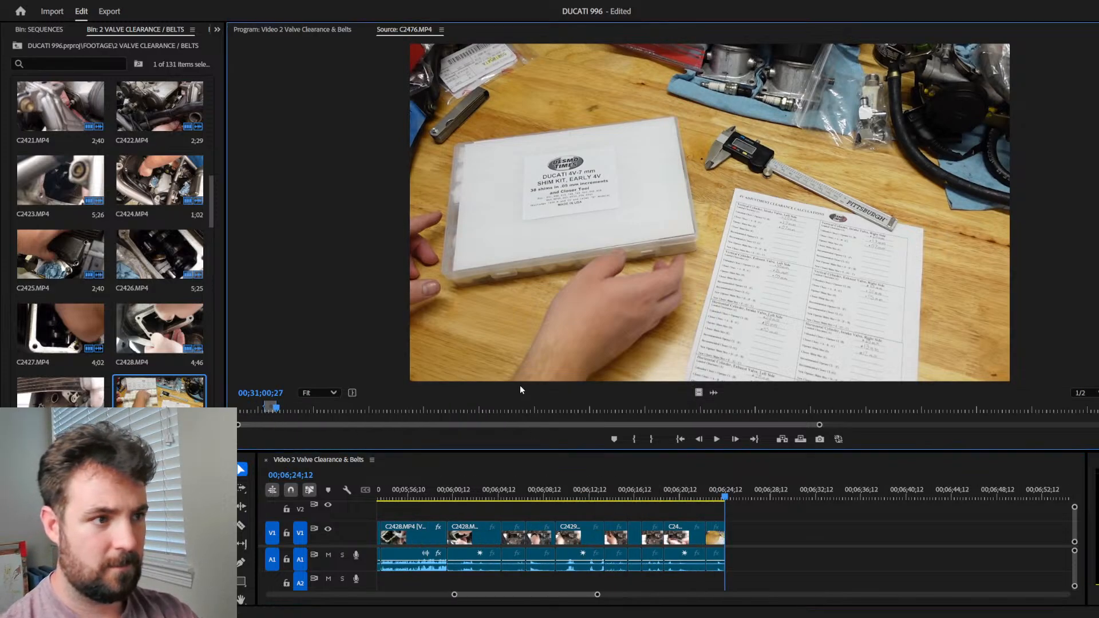
pyautogui.press('-')
pyautogui.click(735, 525)
pyautogui.press('=')
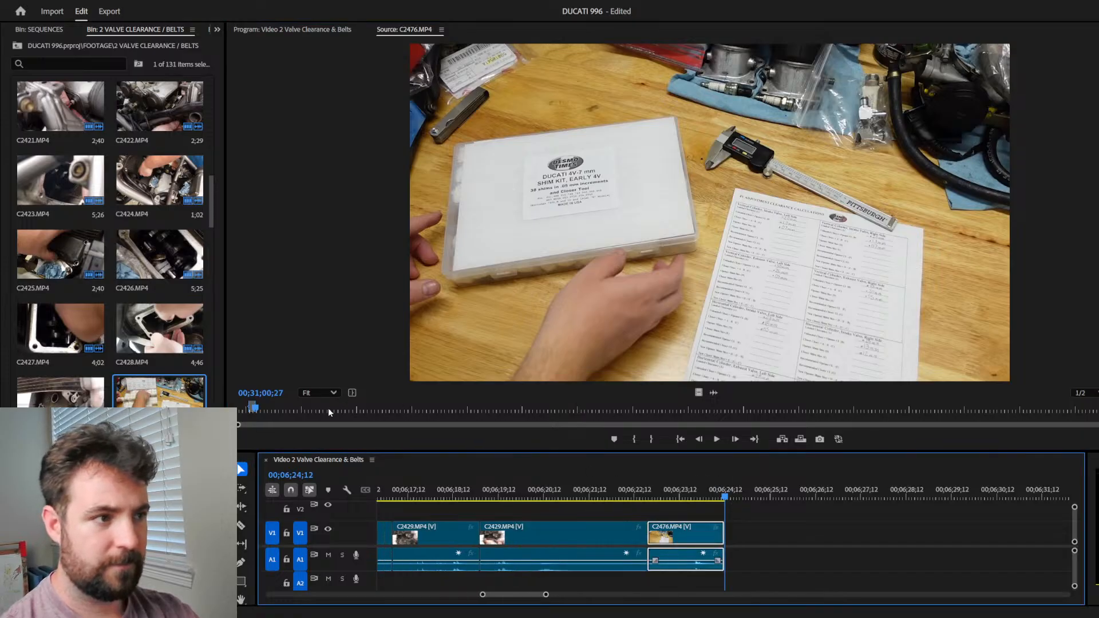
# Step: Append a short C2476.MP4 section with both hands on the closed shim kit, ending at source time 00;31;03;39
pyautogui.moveTo(257, 410); pyautogui.dragTo(263, 411)
pyautogui.press('space')
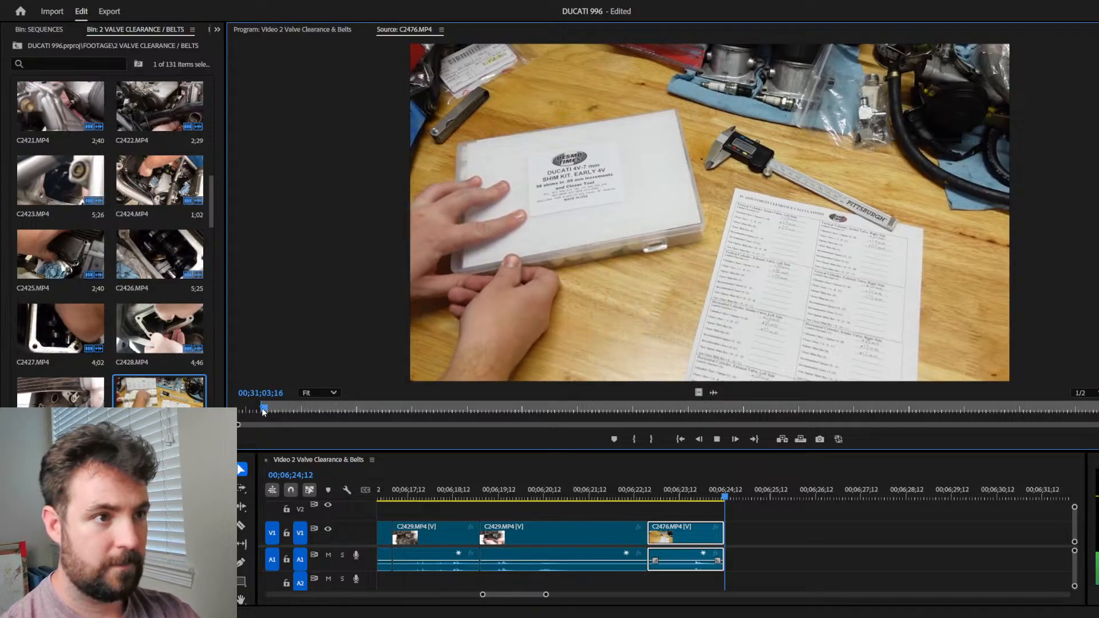
pyautogui.press('o')
pyautogui.press('.')
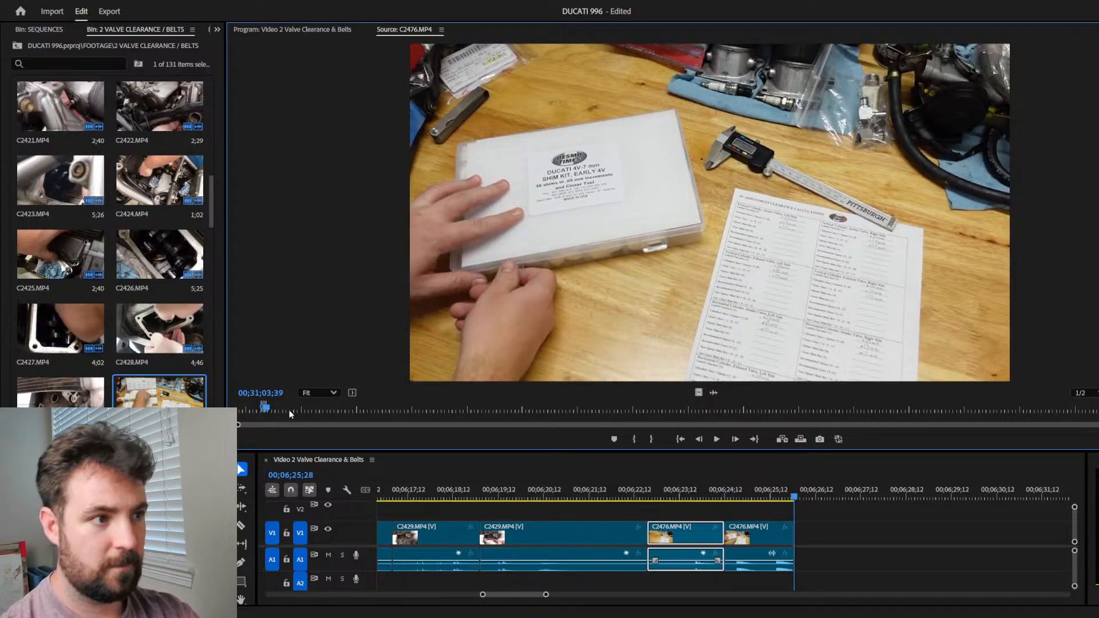
# Step: Append the C2476.MP4 section of the shim kit's lid being opened, ending at source time 00;31;21;45
pyautogui.moveTo(268, 408); pyautogui.dragTo(324, 409)
pyautogui.press('i')
pyautogui.press('space')
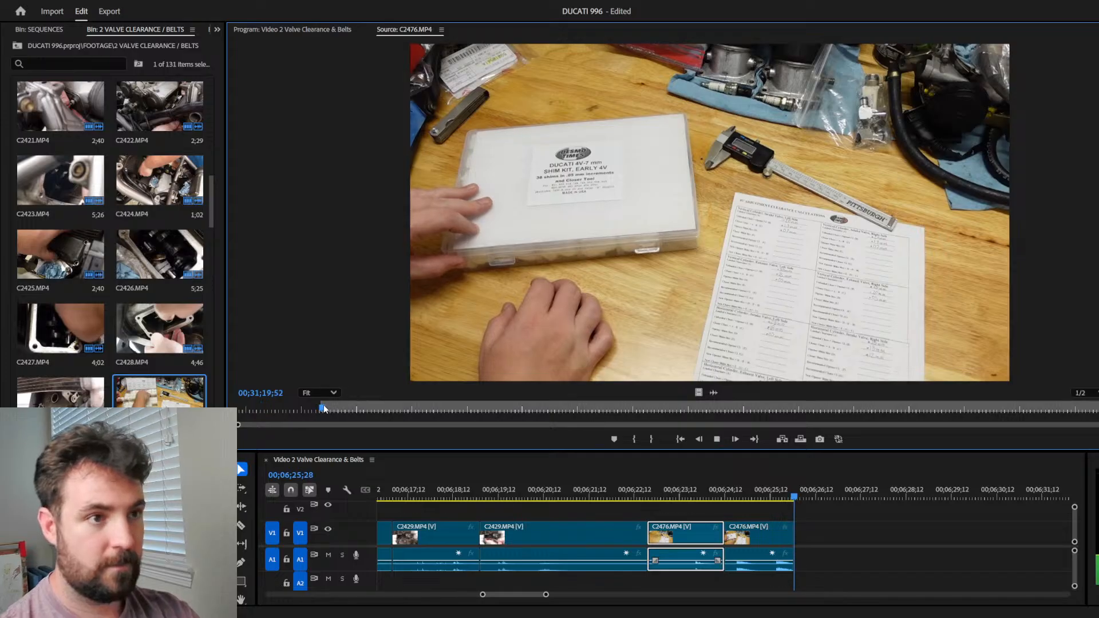
pyautogui.press('space')
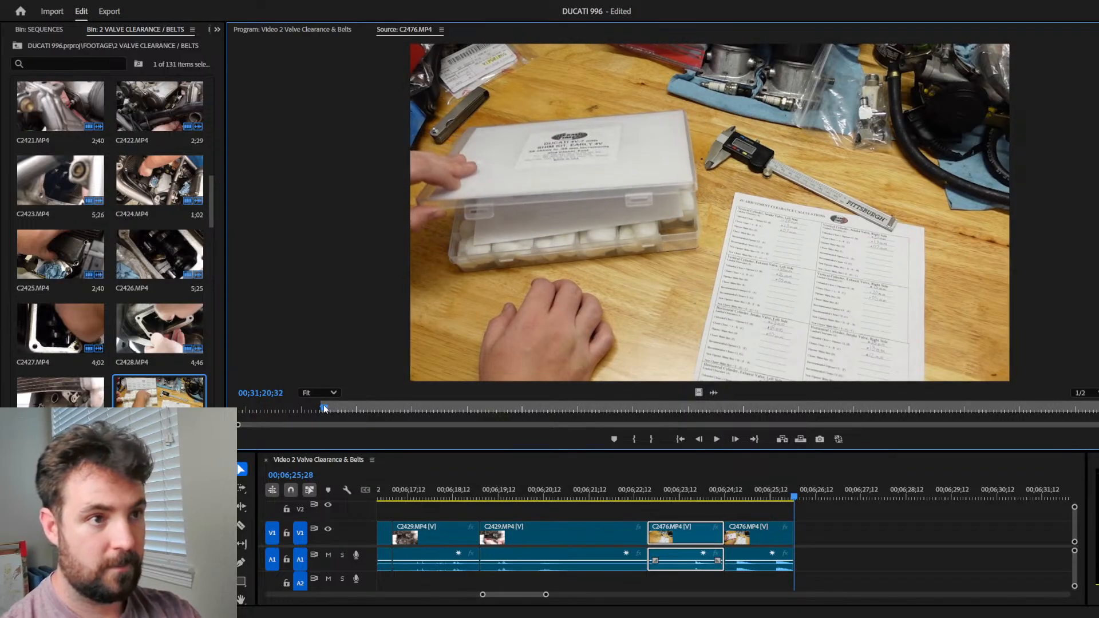
pyautogui.click(323, 408)
pyautogui.press('space')
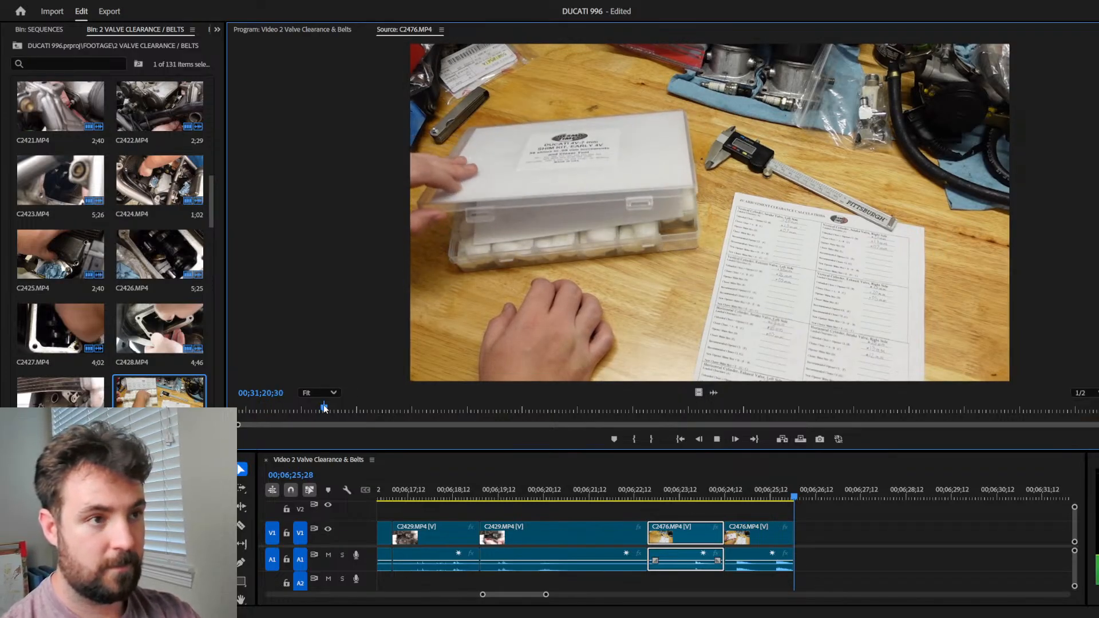
pyautogui.press('space')
pyautogui.press('o')
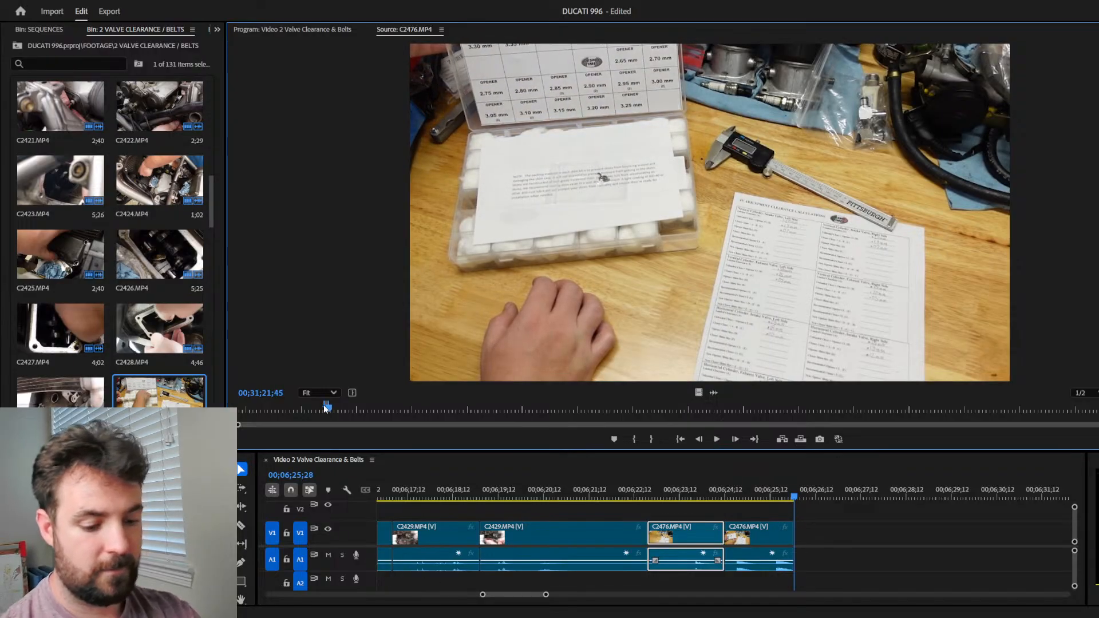
pyautogui.press(',')
# Step: Append the C2476.MP4 section of the small bag being picked up, from 00;31;23;23 to 00;31;25;36
pyautogui.moveTo(331, 409); pyautogui.dragTo(337, 408)
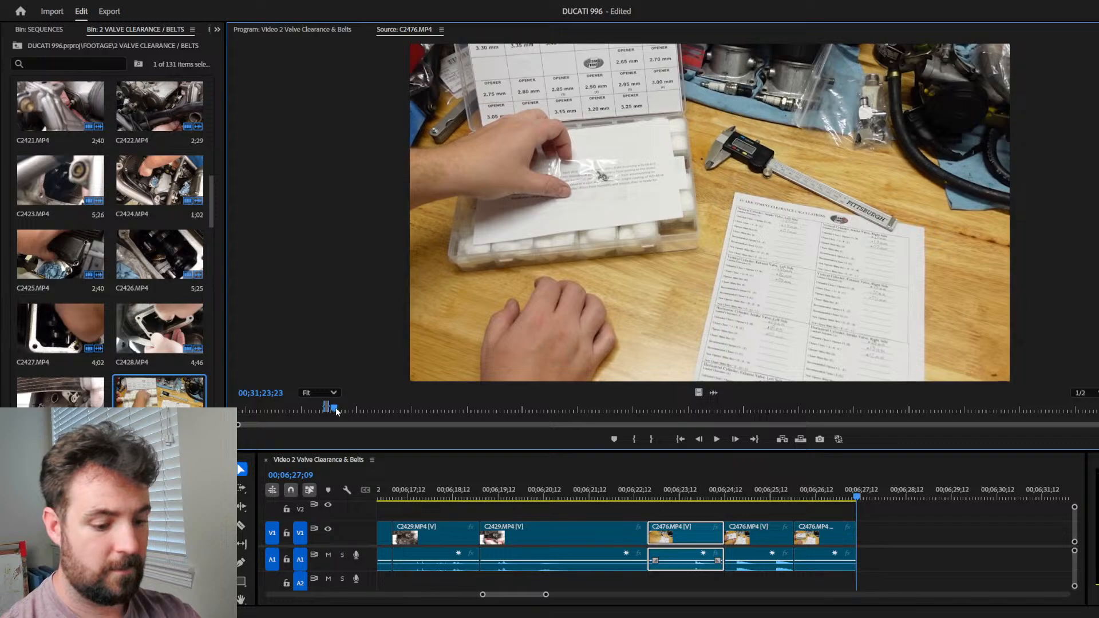
pyautogui.press('space')
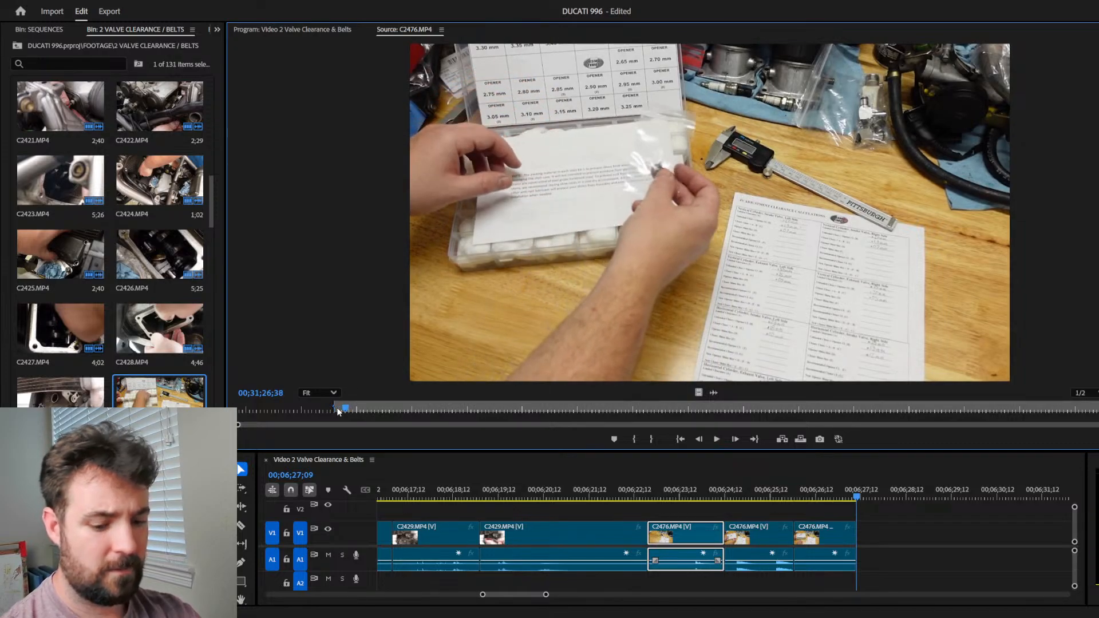
pyautogui.press('space')
pyautogui.press('Left')
pyautogui.press('Left')
pyautogui.press('Left')
pyautogui.press('Left')
pyautogui.press('Left')
pyautogui.press('Left')
pyautogui.press('Left')
pyautogui.press('Left')
pyautogui.press('Left')
pyautogui.press('Left')
pyautogui.press('Left')
pyautogui.press('Left')
pyautogui.press('Left')
pyautogui.press('Left')
pyautogui.press('Left')
pyautogui.press('Left')
pyautogui.press('Left')
pyautogui.press('Left')
pyautogui.press('Left')
pyautogui.press('Left')
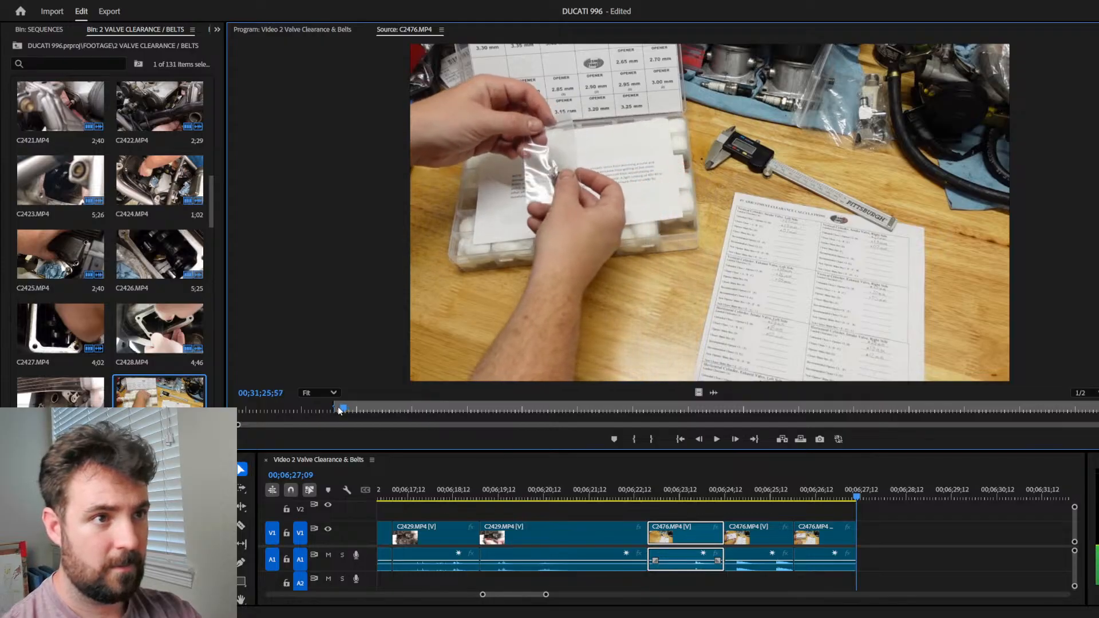
pyautogui.press('Left')
pyautogui.press('Left')
pyautogui.press('Left')
pyautogui.press('Left')
pyautogui.press('Left')
pyautogui.press('Left')
pyautogui.press('o')
pyautogui.press('.')
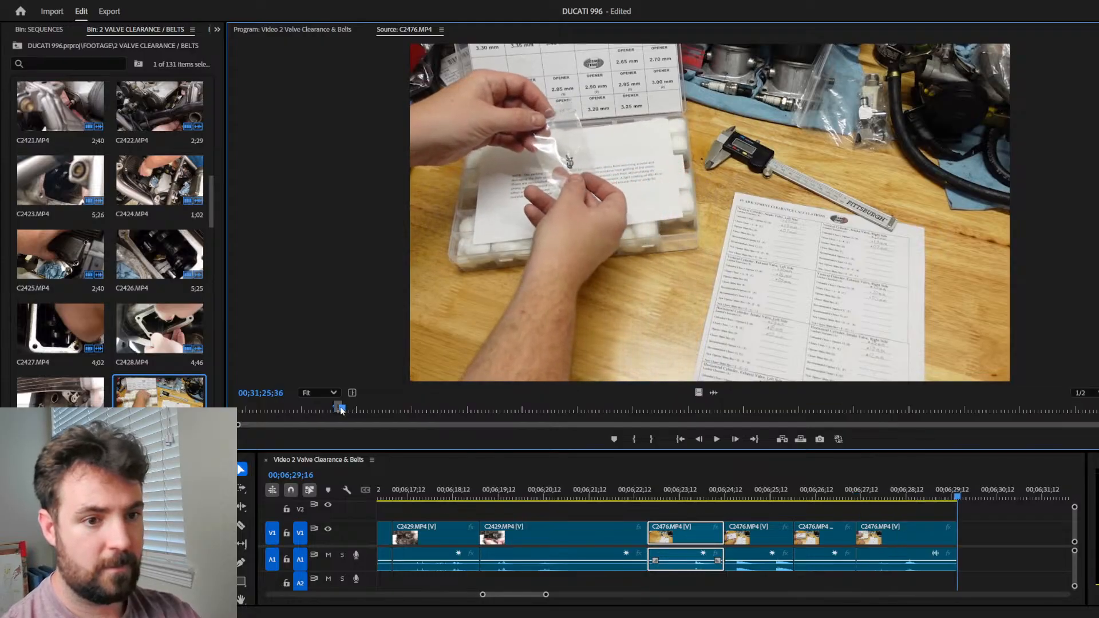
# Step: Append the C2476.MP4 section of the instruction sheet being lifted out, ending at source time 00;31;36;23
pyautogui.moveTo(344, 410); pyautogui.dragTo(369, 409)
pyautogui.press('i')
pyautogui.press('space')
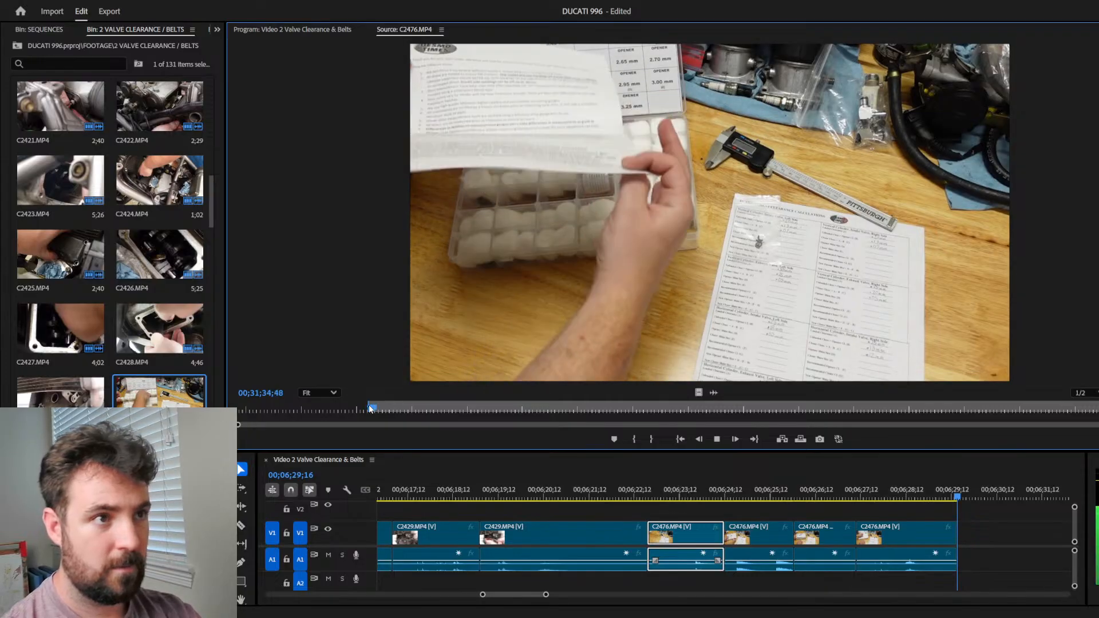
pyautogui.press('space')
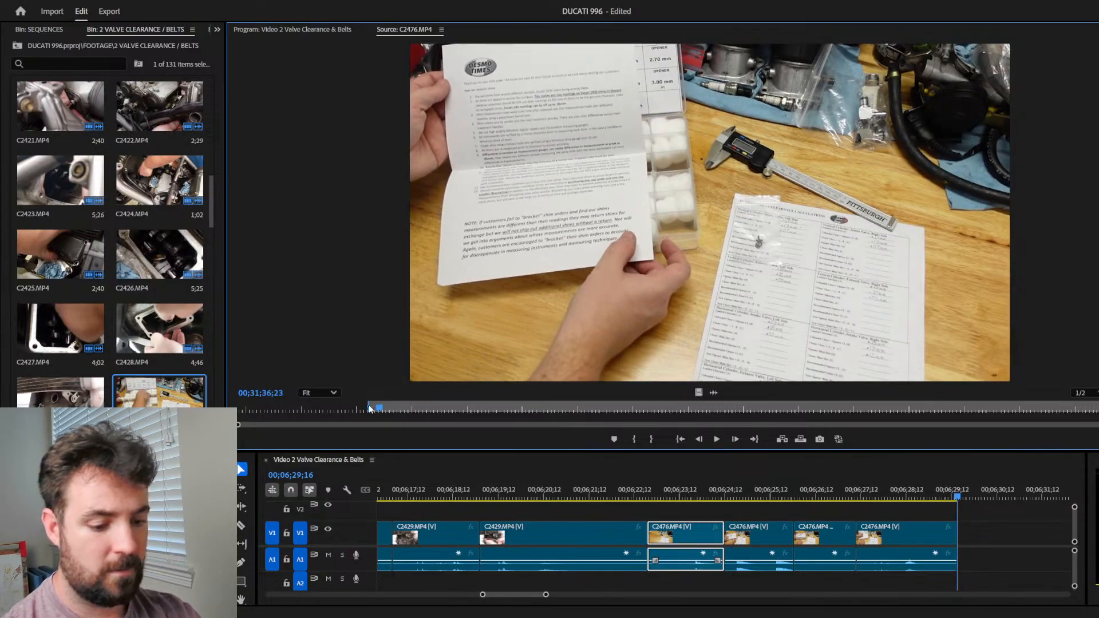
pyautogui.press('o')
pyautogui.press('.')
# Step: Append the C2476.MP4 section of a shim bag being taken from the kit, ending at source time 00;31;46;03
pyautogui.moveTo(381, 411); pyautogui.dragTo(405, 413)
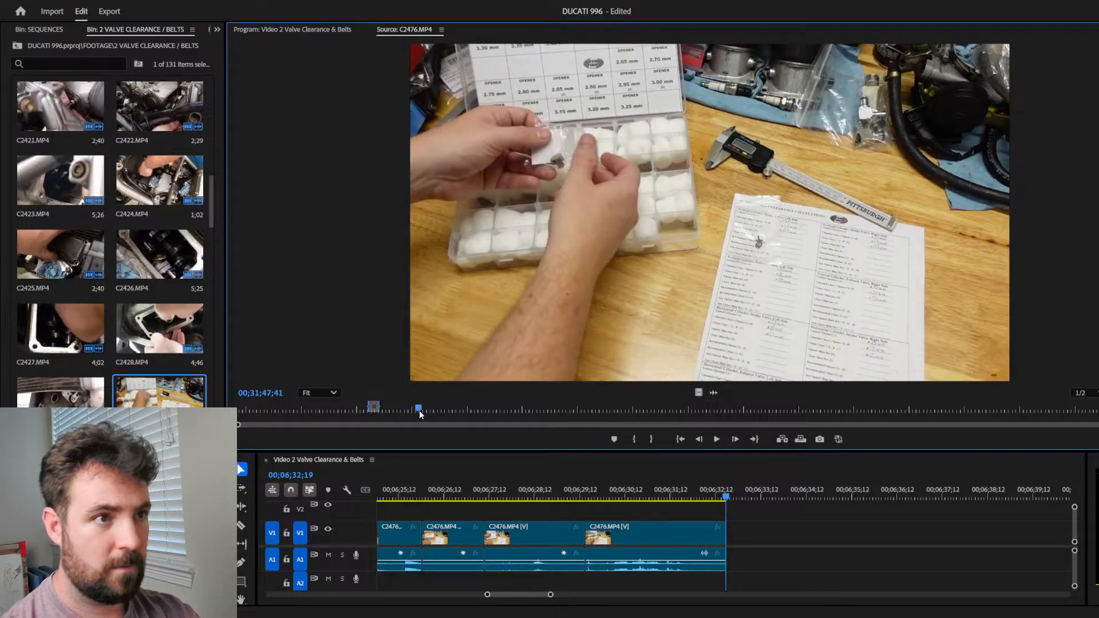
pyautogui.press('space')
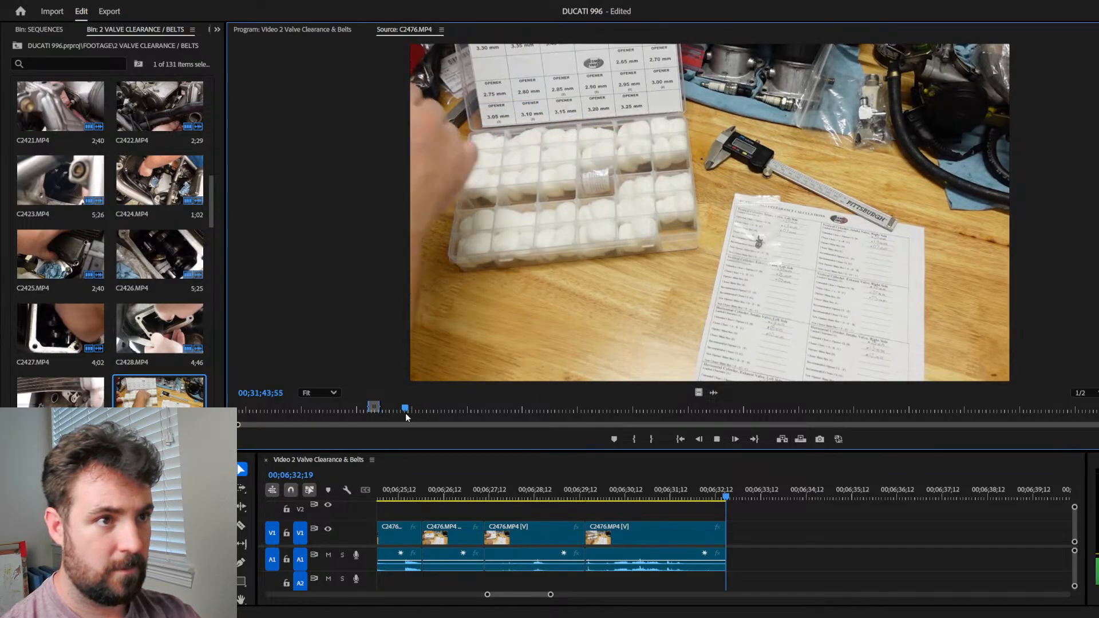
pyautogui.press('i')
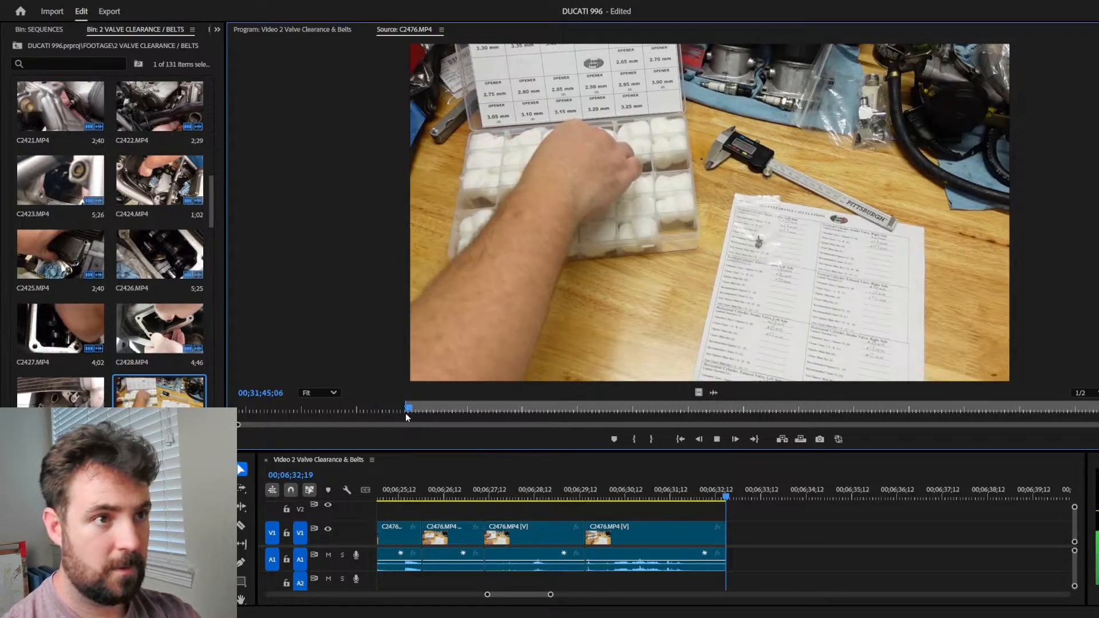
pyautogui.press('space')
pyautogui.press('o')
pyautogui.press('.')
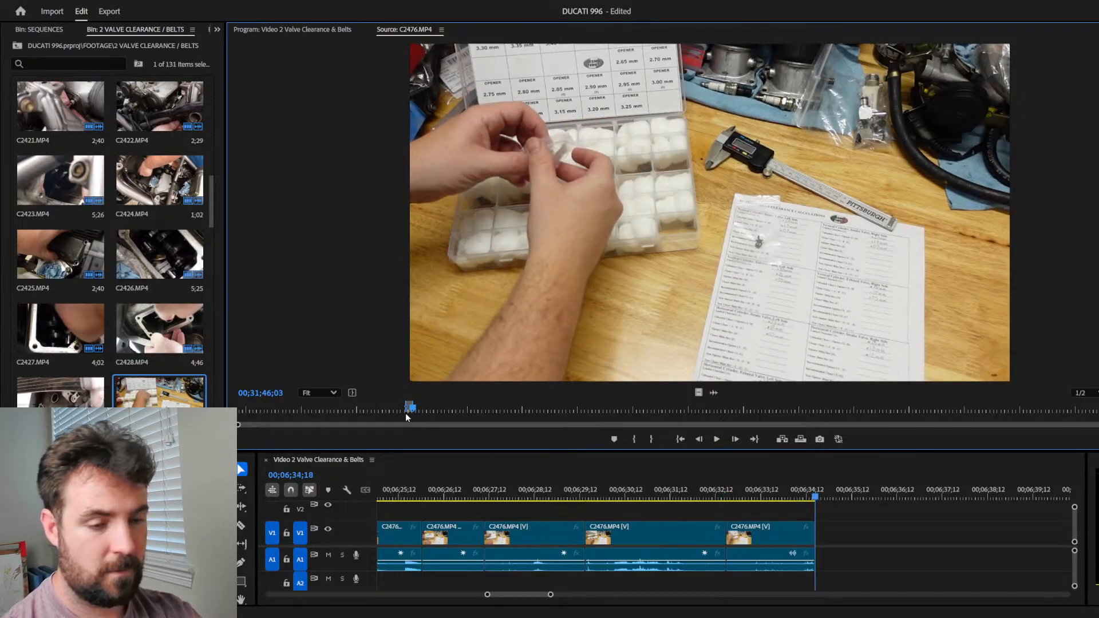
# Step: Append the C2476.MP4 section of the shim bag being handled, from about 00;31;46;40 to 00;31;48;53
pyautogui.press('space')
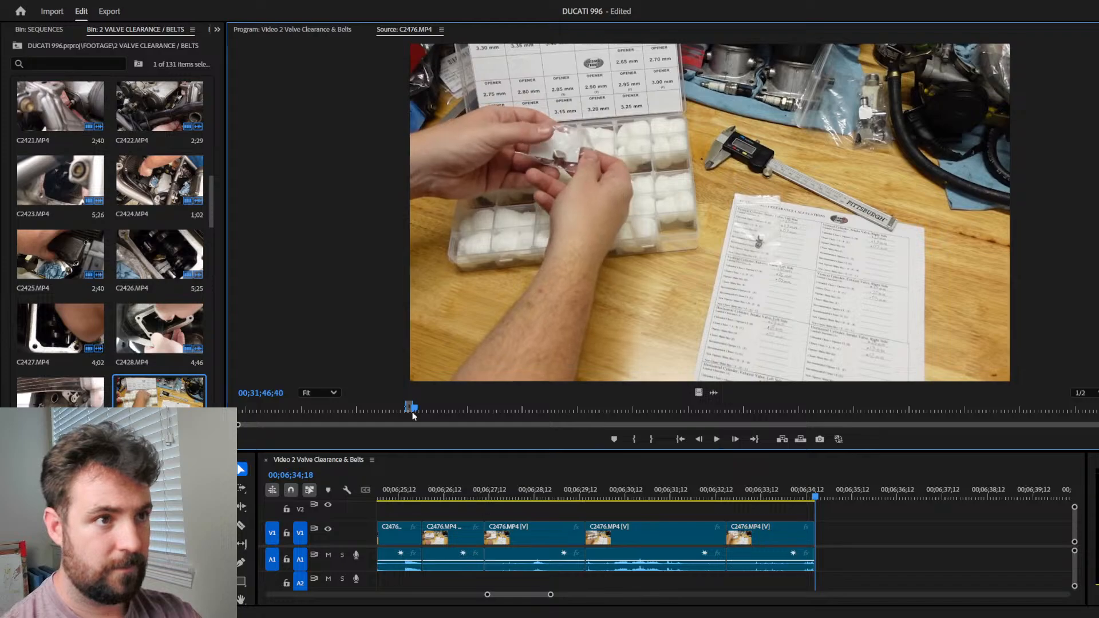
pyautogui.press('i')
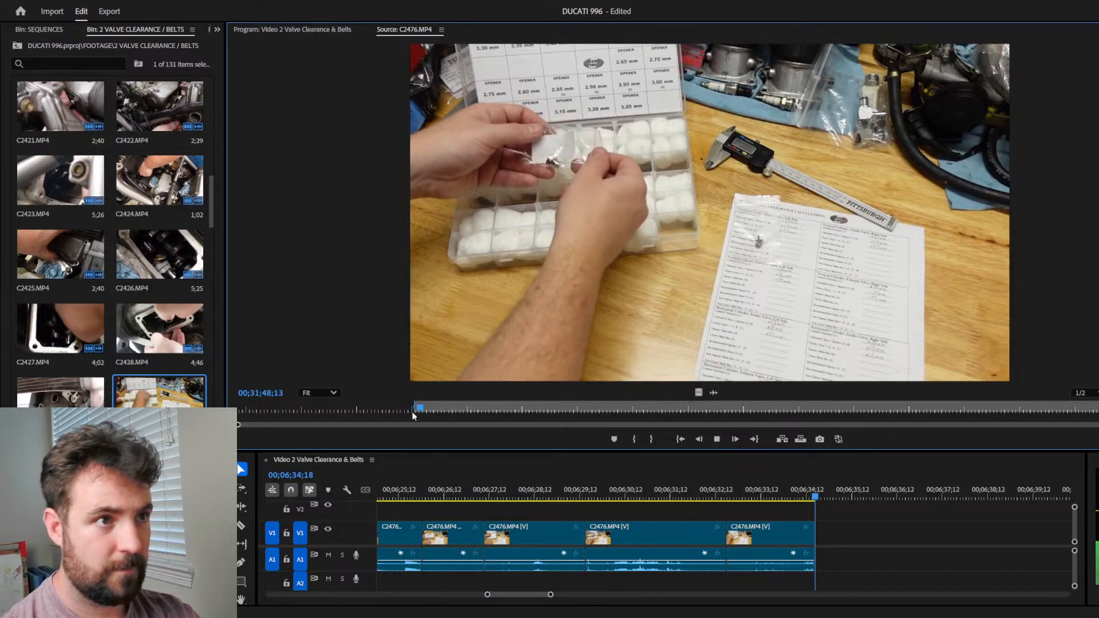
pyautogui.press('space')
pyautogui.press('o')
pyautogui.press('.')
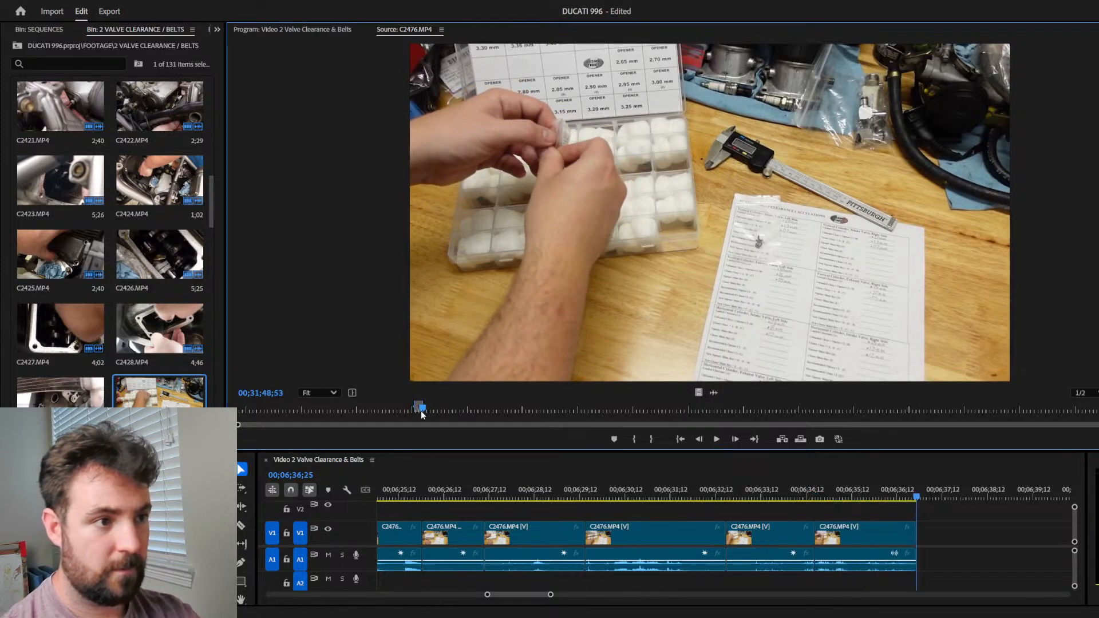
# Step: Append the next C2476.MP4 section of the shim bag, from 00;31;50;13 to 00;31;51;56
pyautogui.moveTo(424, 411)
pyautogui.mouseDown()
pyautogui.moveTo(483, 410)
pyautogui.moveTo(427, 413)
pyautogui.mouseUp()
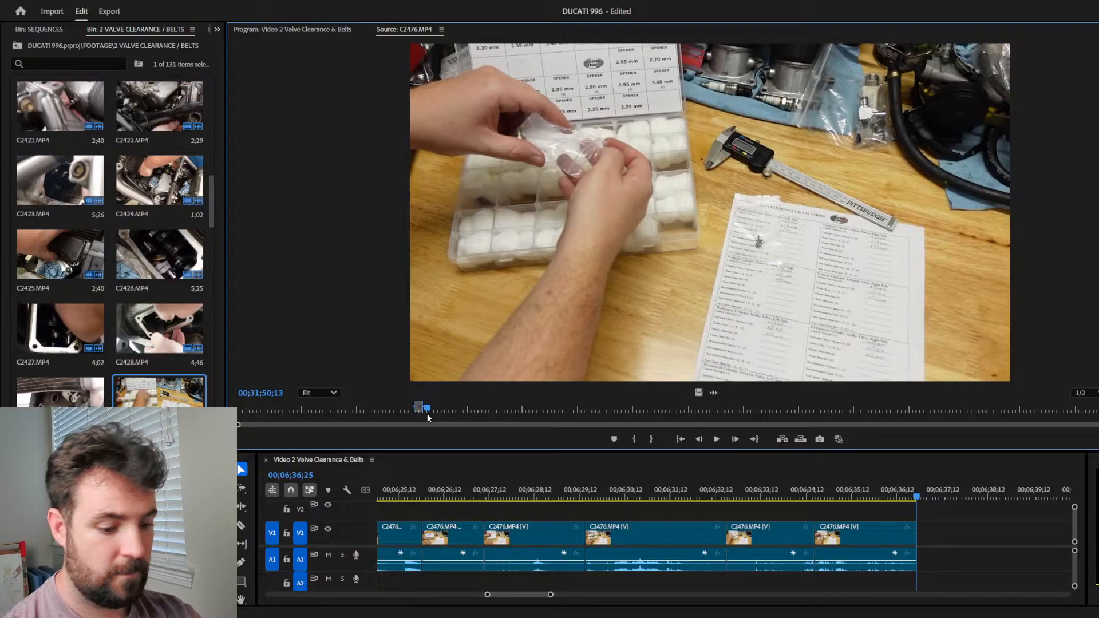
pyautogui.press('space')
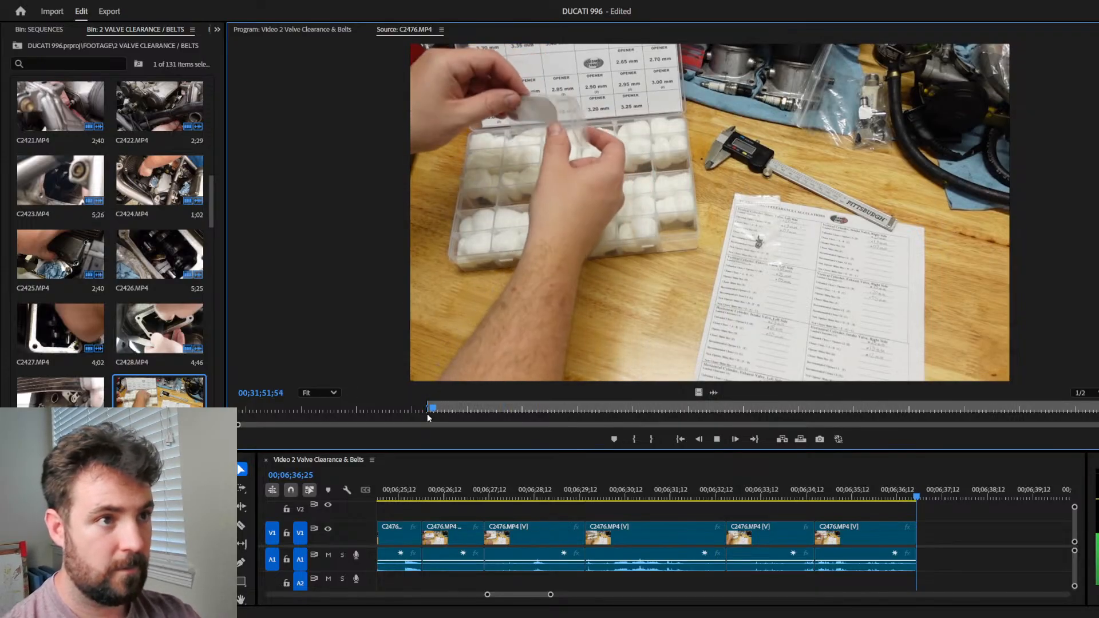
pyautogui.press('space')
pyautogui.press('o')
pyautogui.press('.')
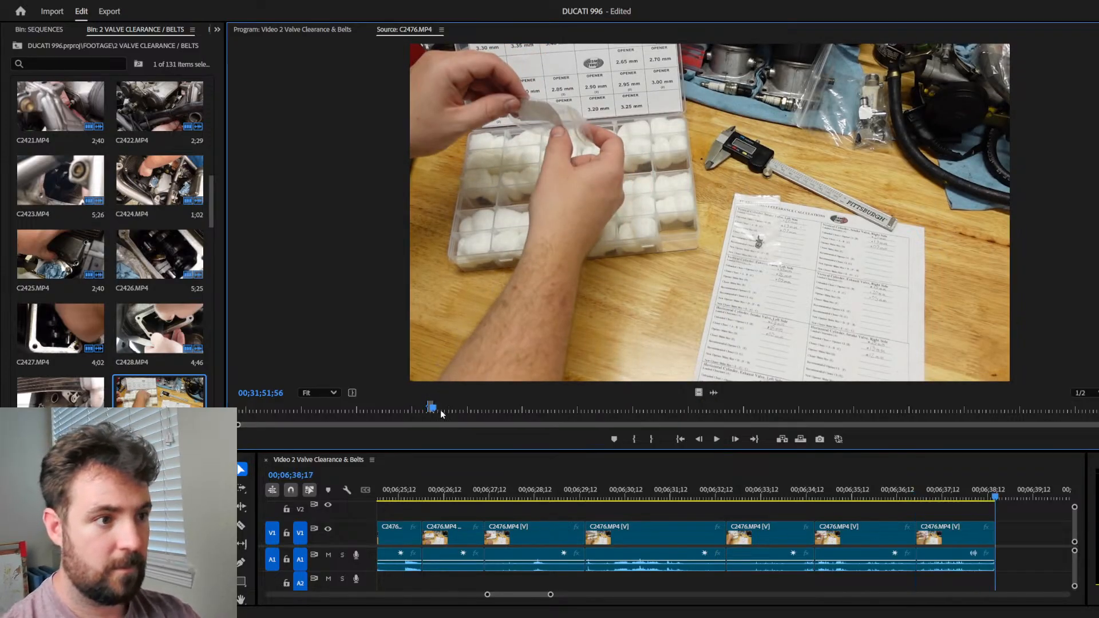
# Step: Append the C2476.MP4 section of the shim being measured with the caliper, from 00;32;36;30 to 00;32;40;24
pyautogui.click(442, 408)
pyautogui.moveTo(443, 410); pyautogui.dragTo(587, 411)
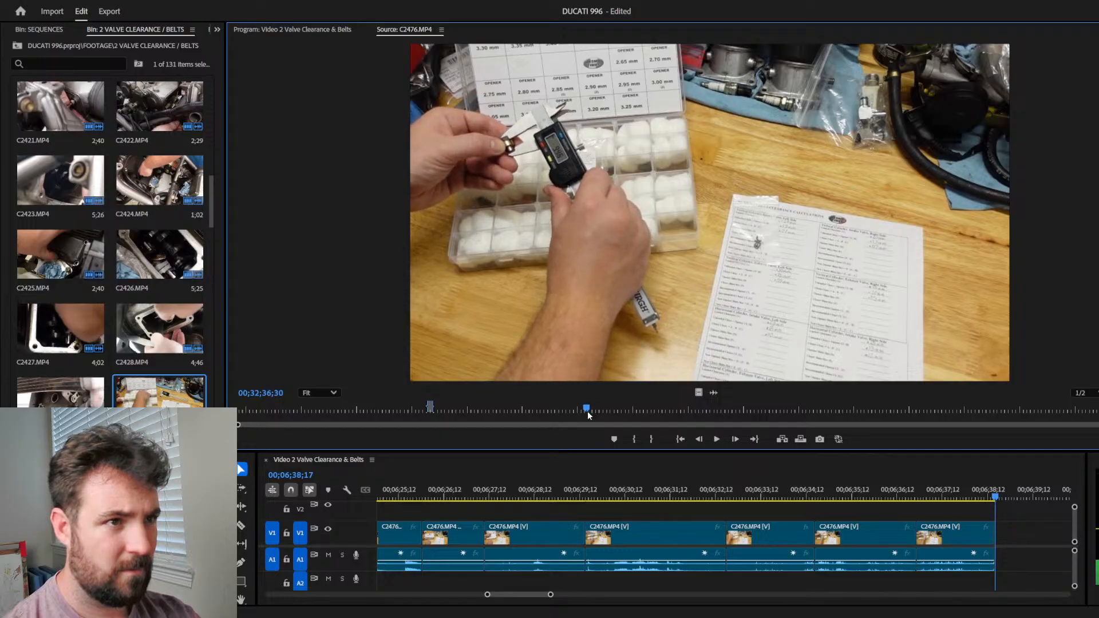
pyautogui.press('space')
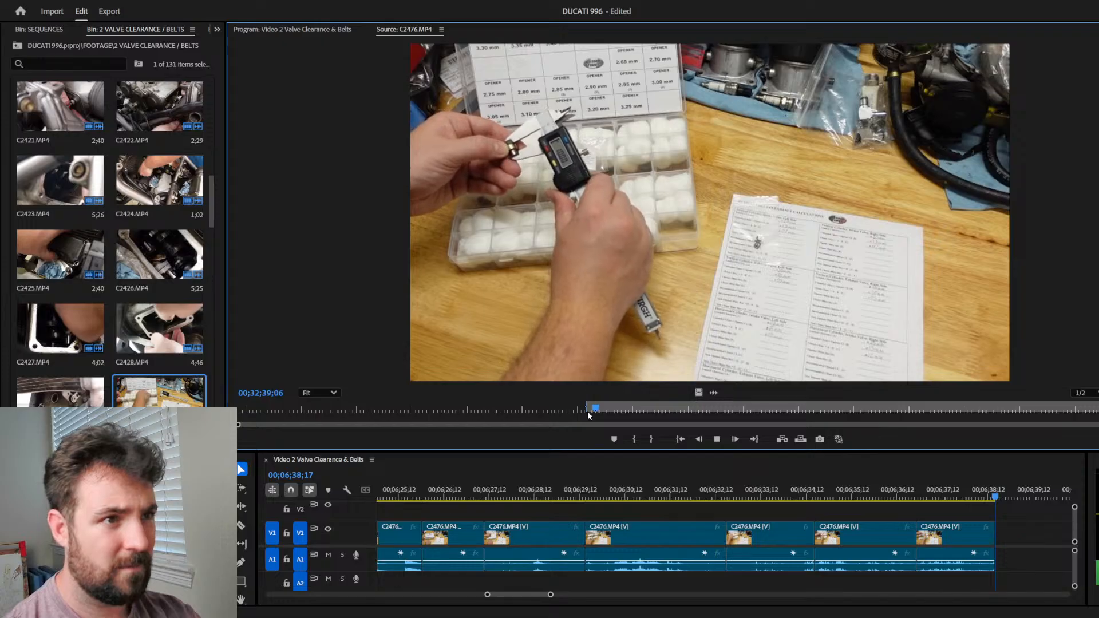
pyautogui.press('space')
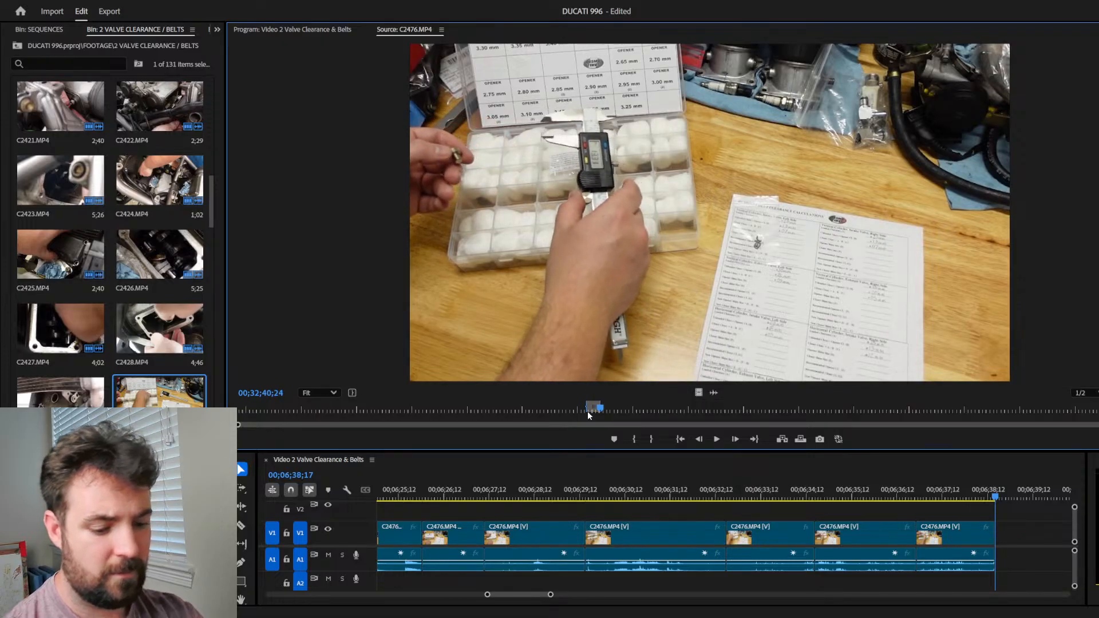
pyautogui.press('.')
# Step: Trim the start of the last C2476.MP4 caliper clip to sequence time 00;06;39;19 and close the gap before it
pyautogui.click(600, 493)
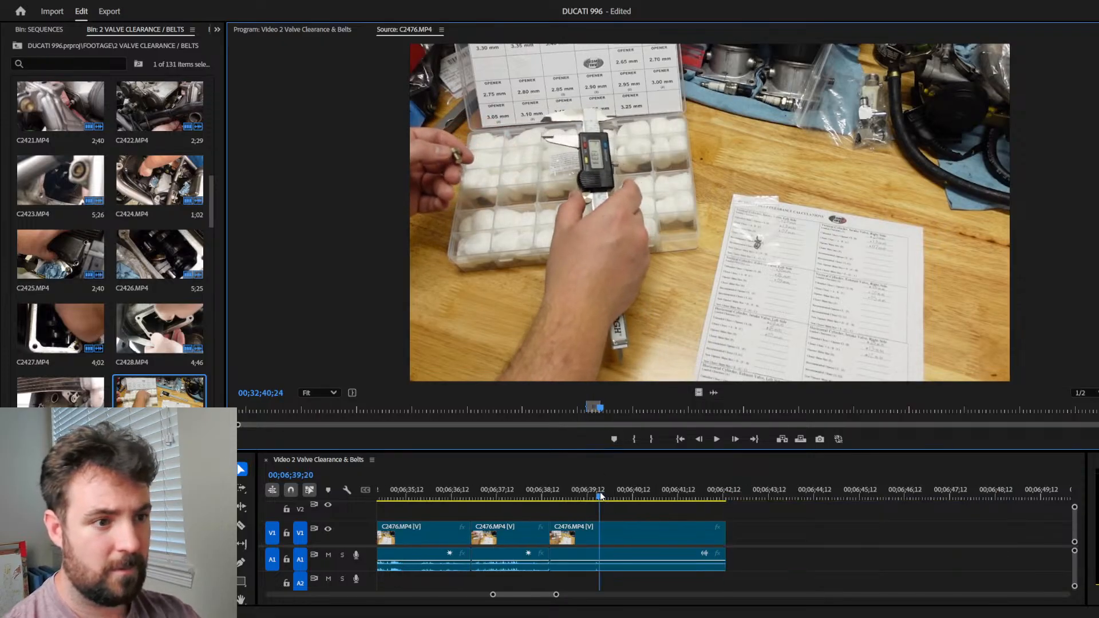
pyautogui.moveTo(600, 494); pyautogui.dragTo(556, 498)
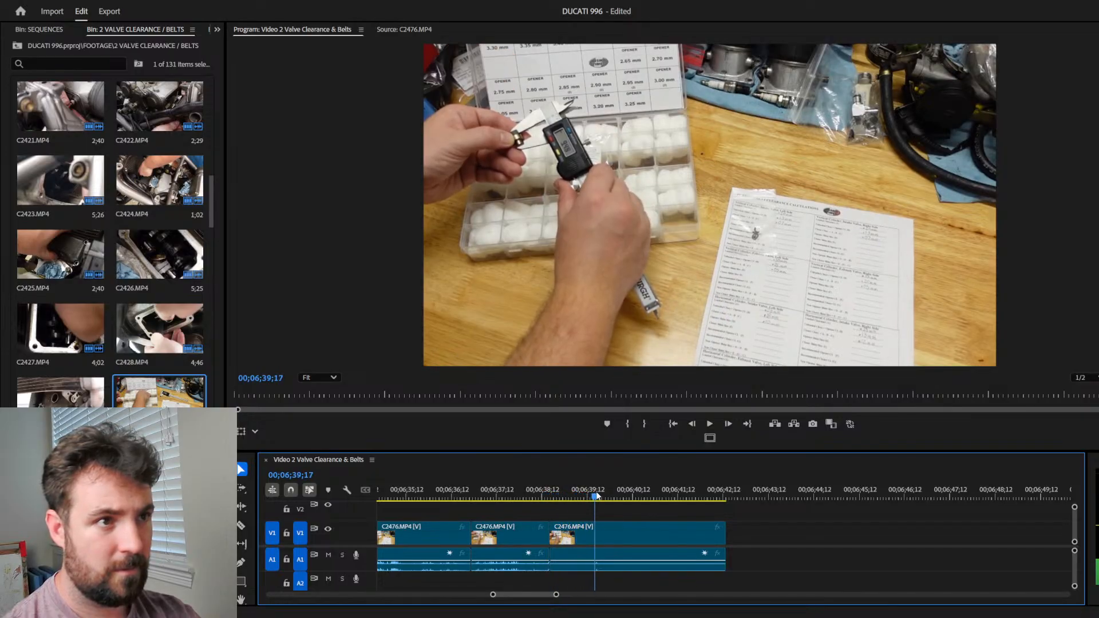
pyautogui.moveTo(606, 492)
pyautogui.mouseDown()
pyautogui.moveTo(589, 491)
pyautogui.moveTo(626, 483)
pyautogui.moveTo(598, 476)
pyautogui.mouseUp()
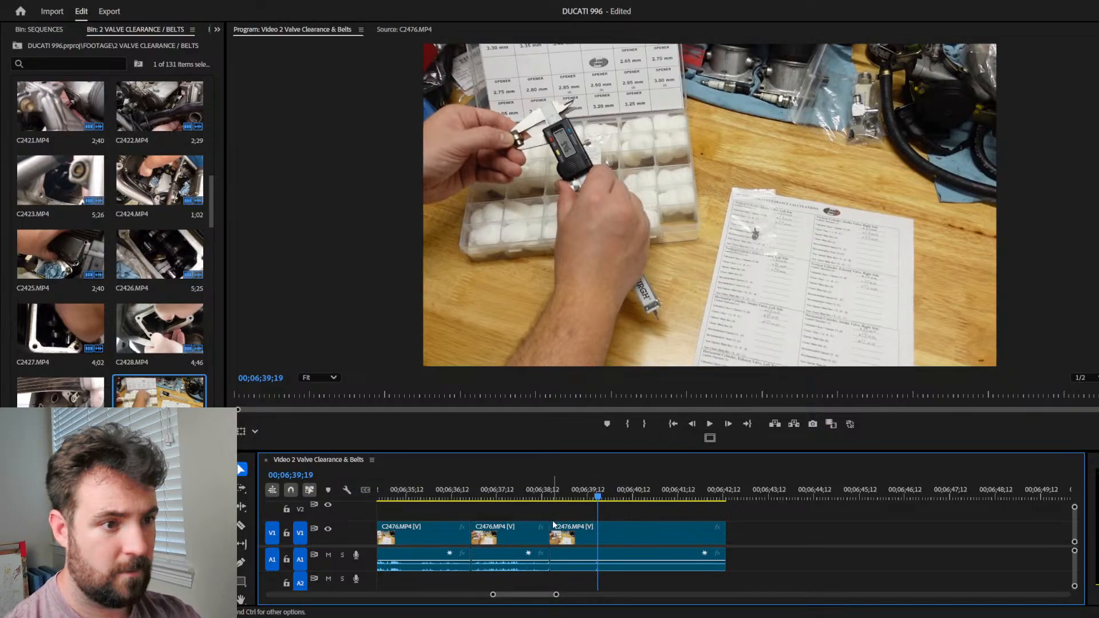
pyautogui.moveTo(552, 522); pyautogui.dragTo(598, 522)
pyautogui.click(582, 532)
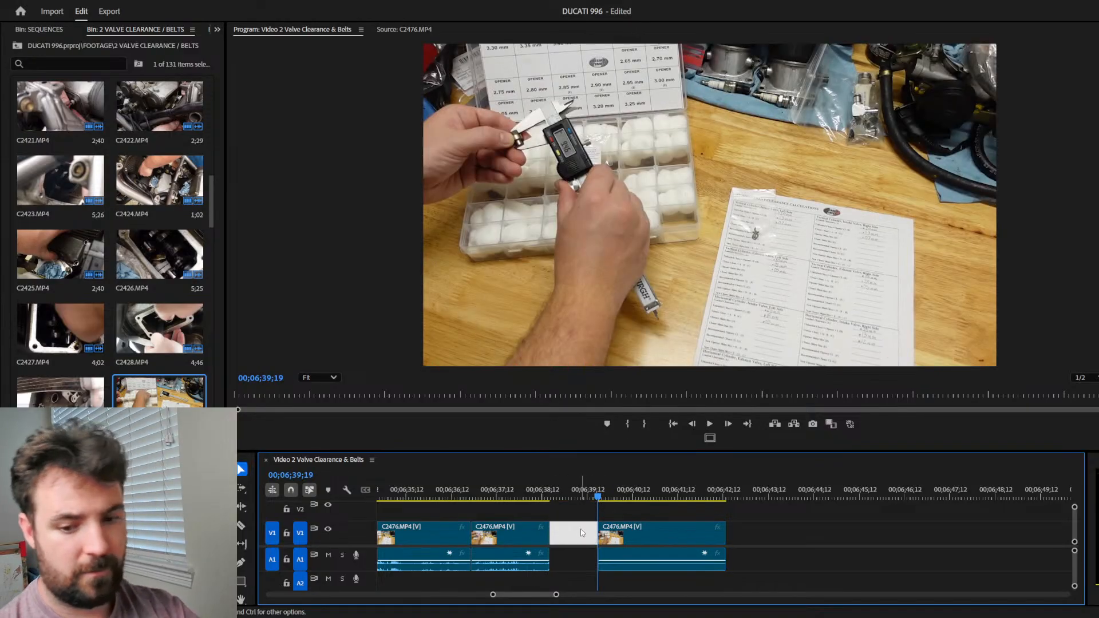
pyautogui.press('Delete')
pyautogui.click(542, 489)
pyautogui.press('space')
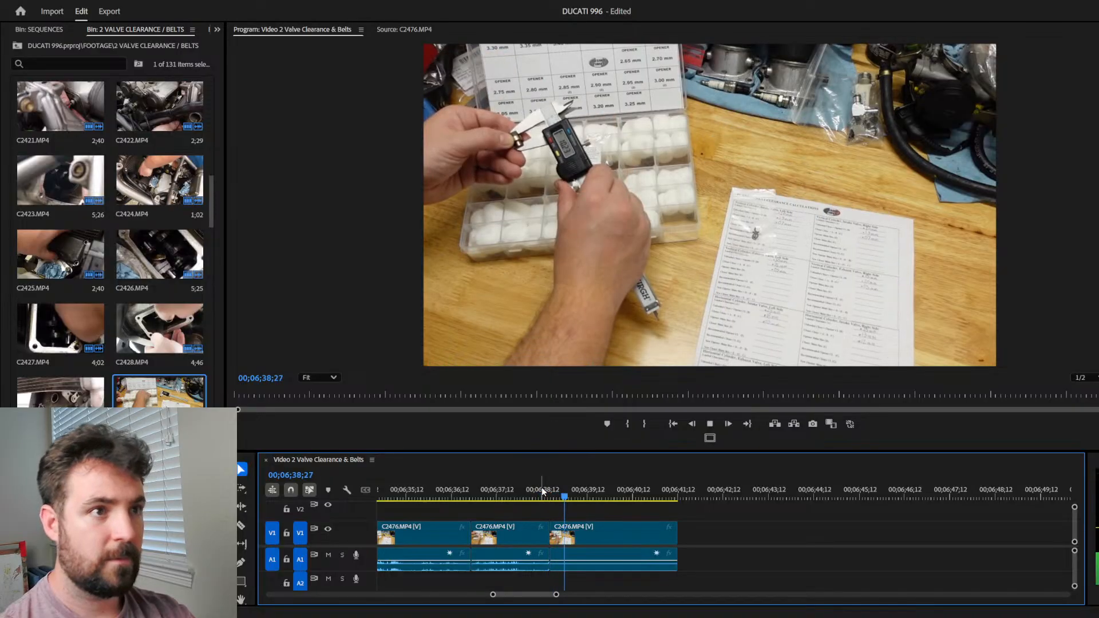
# Step: Restore a few frames at the caliper clip's start and trim its end to sequence time 00;06;40;15
pyautogui.click(533, 489)
pyautogui.press('space')
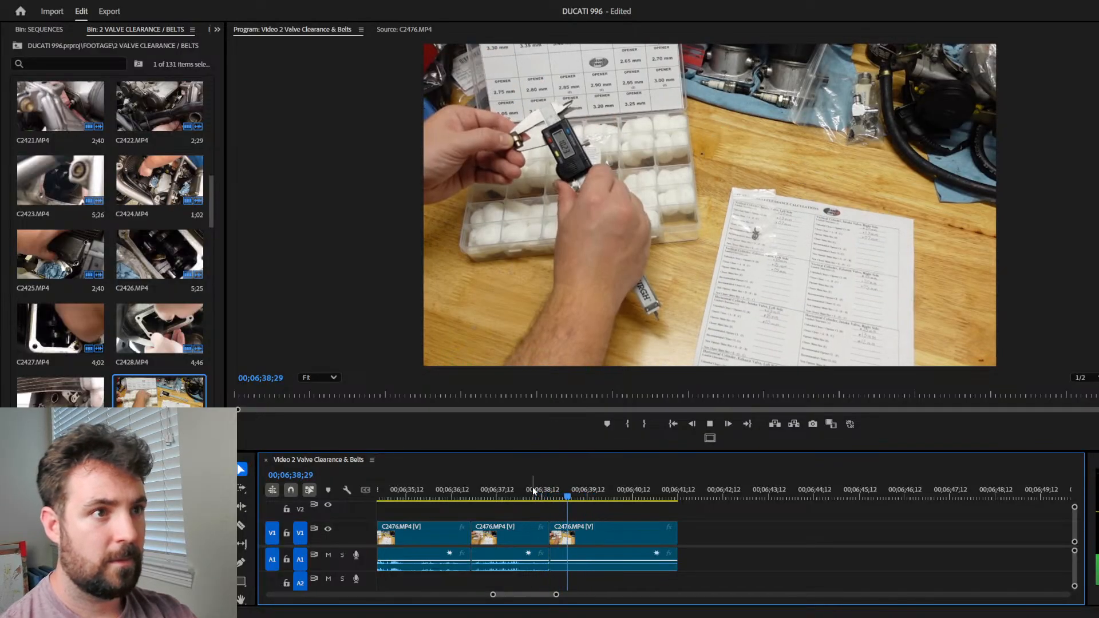
pyautogui.press('space')
pyautogui.click(556, 527)
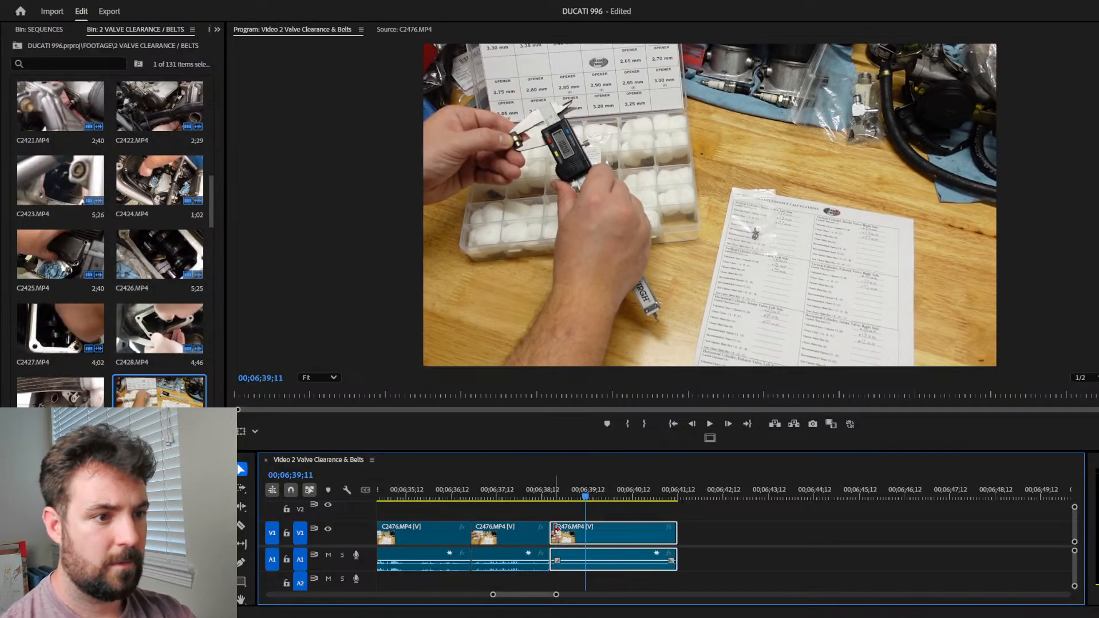
pyautogui.moveTo(585, 543); pyautogui.dragTo(552, 527)
pyautogui.click(532, 488)
pyautogui.press('space')
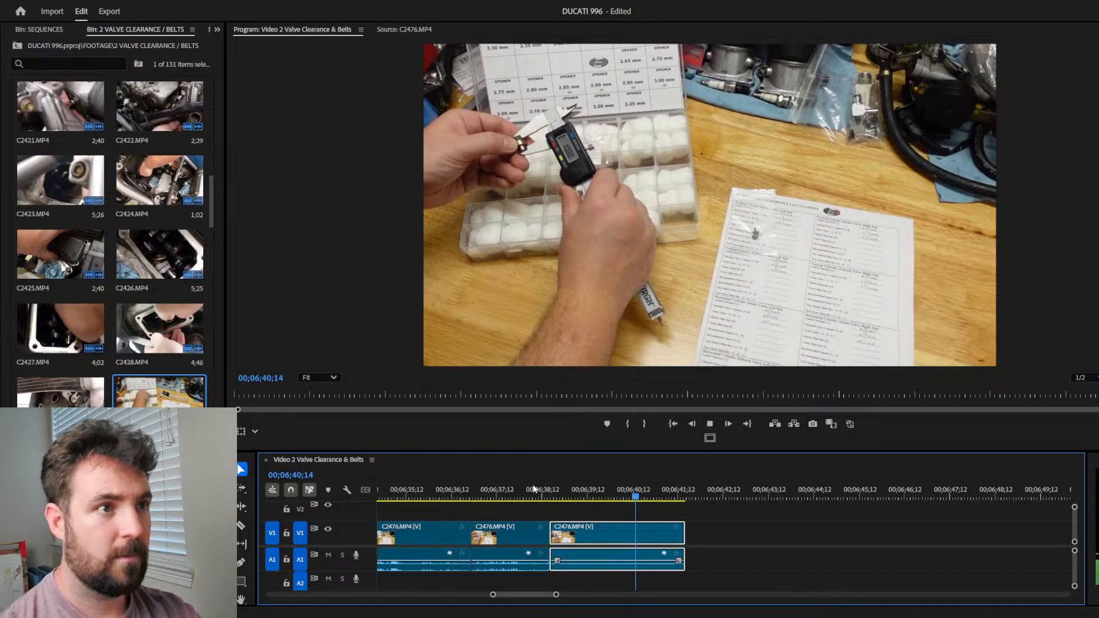
pyautogui.press('space')
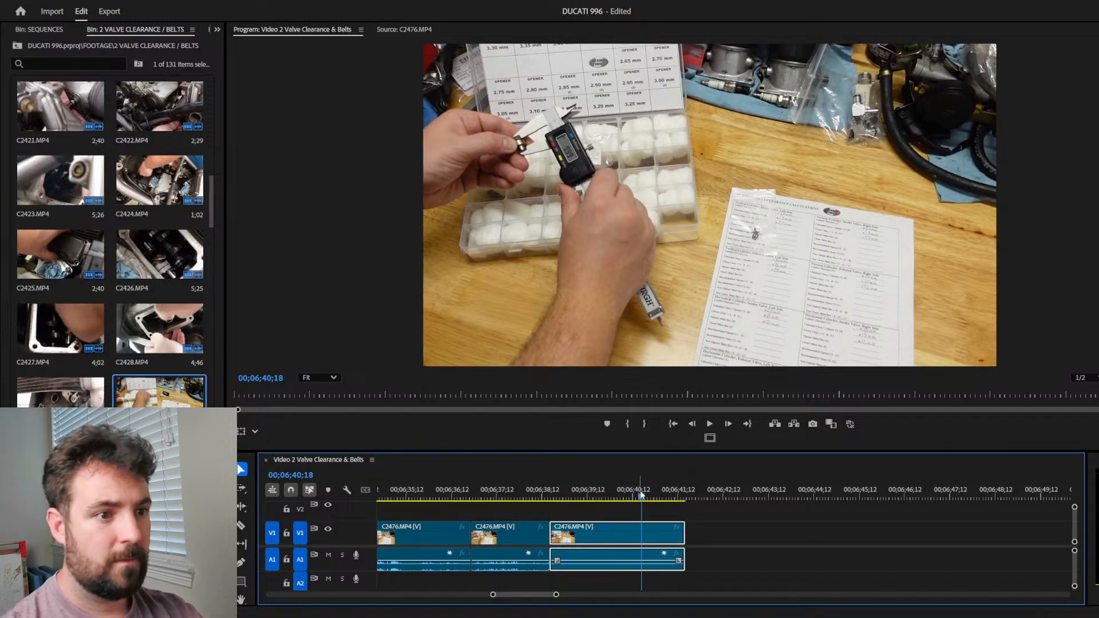
pyautogui.moveTo(683, 528); pyautogui.dragTo(635, 528)
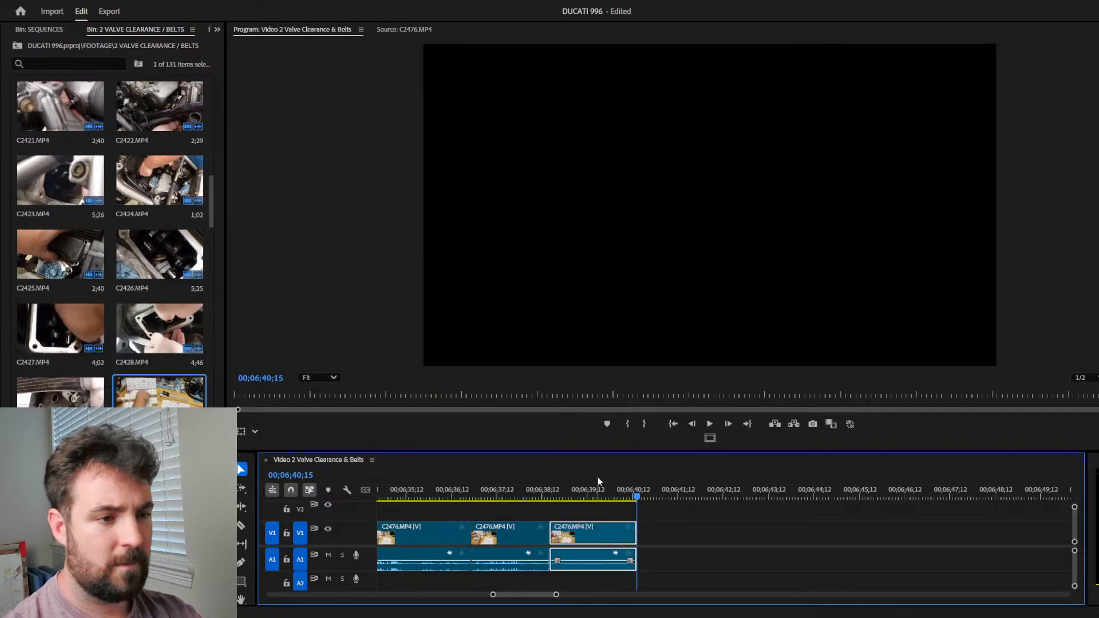
# Step: Append a short C2476.MP4 section of the shim bag beside the kit, around source time 00;33;18;25
pyautogui.click(399, 31)
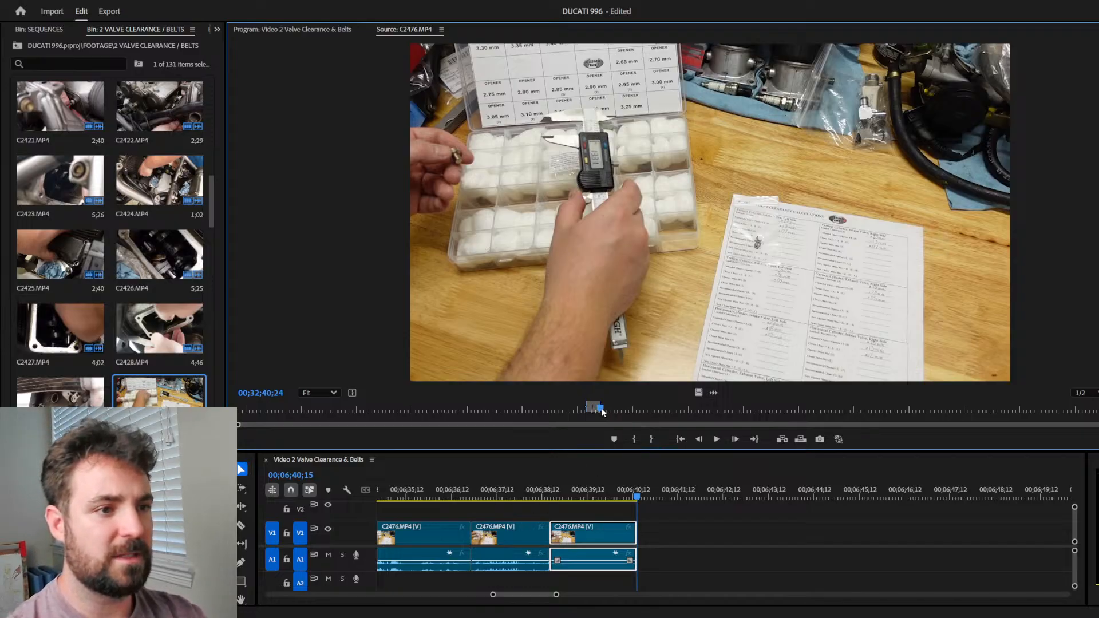
pyautogui.moveTo(602, 411); pyautogui.dragTo(726, 395)
pyautogui.press('space')
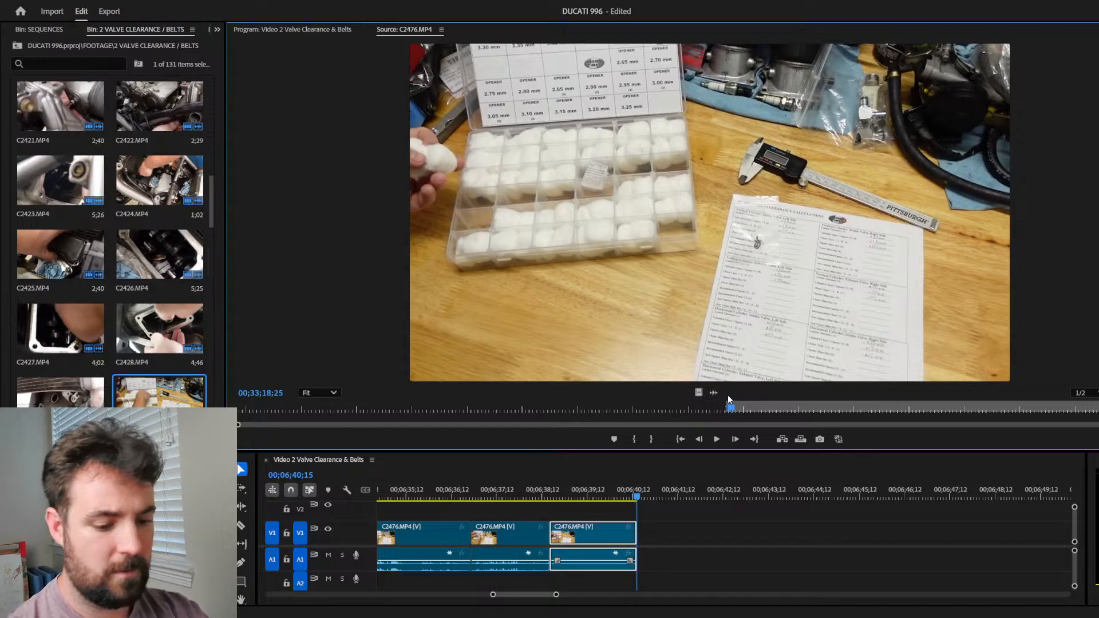
pyautogui.press('o')
pyautogui.press('.')
# Step: Append the C2476.MP4 section of the hands beside the shim kit, from 00;33;22;08 to 00;33;22;54
pyautogui.moveTo(731, 410); pyautogui.dragTo(745, 407)
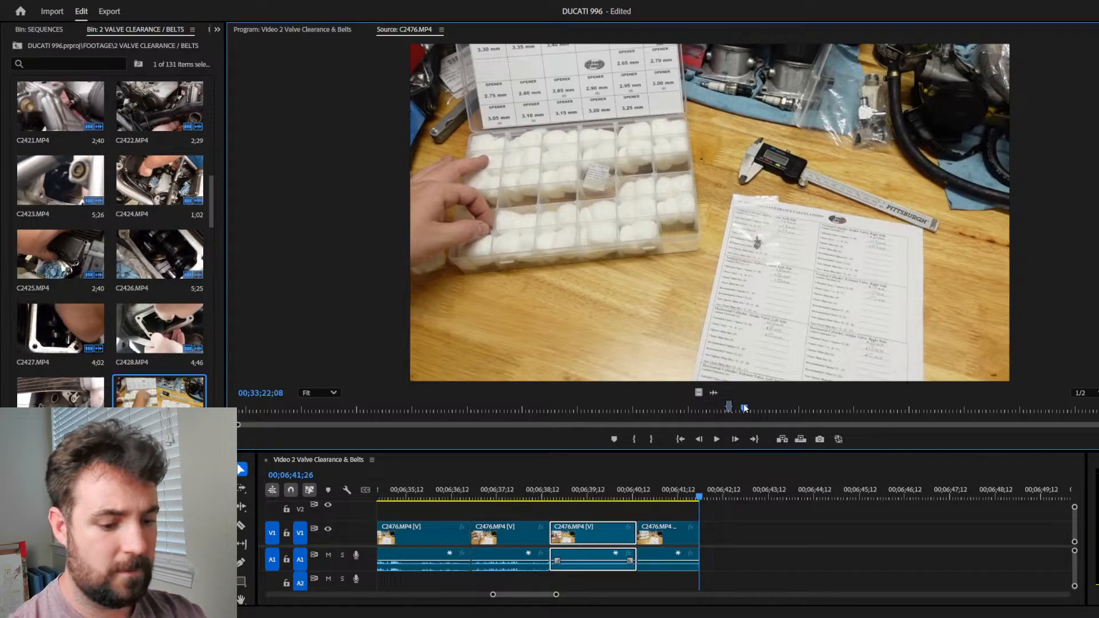
pyautogui.press('i')
pyautogui.press('space')
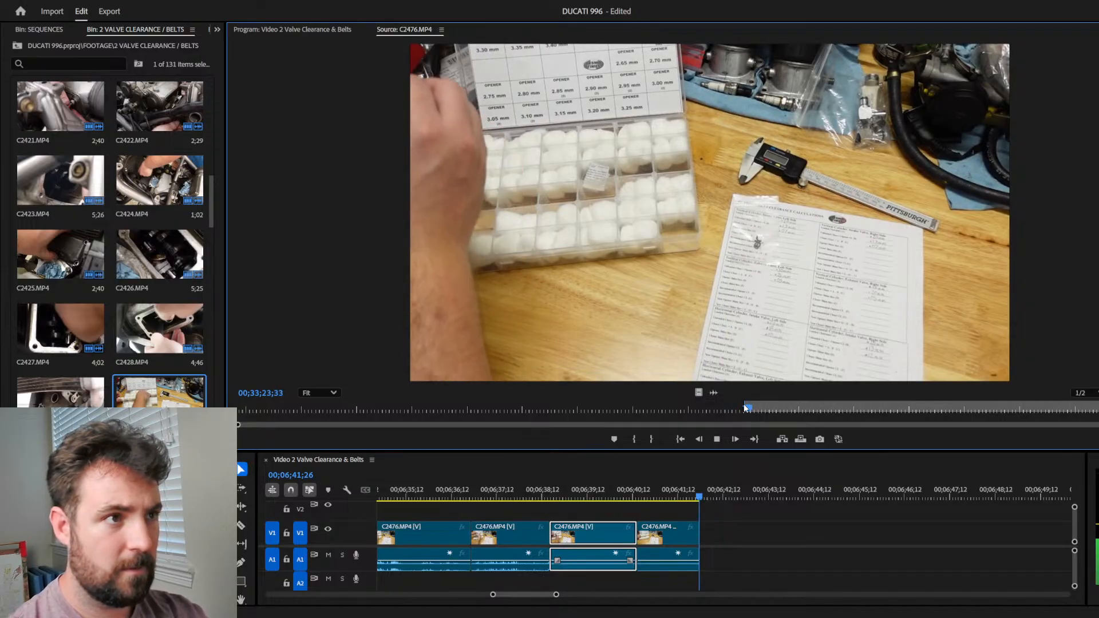
pyautogui.press('space')
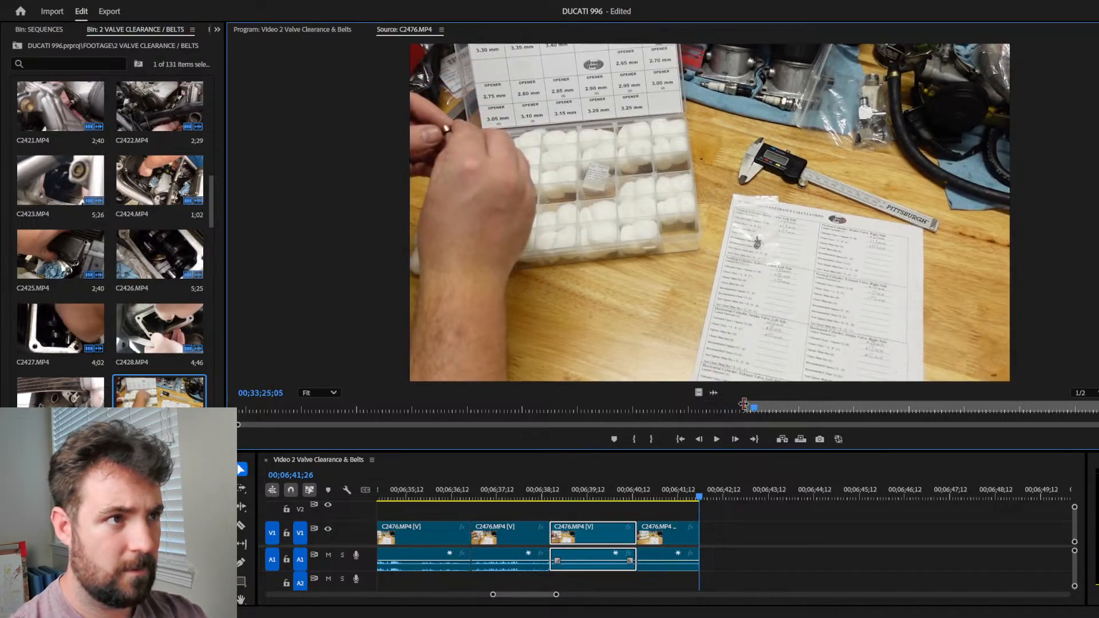
pyautogui.moveTo(754, 408); pyautogui.dragTo(745, 408)
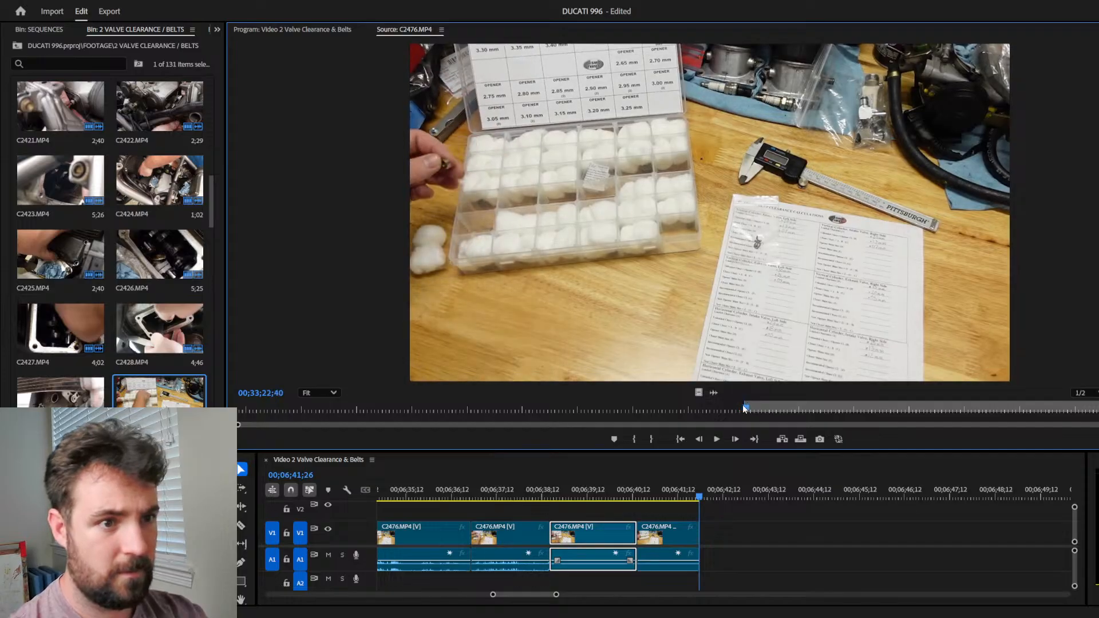
pyautogui.press('space')
pyautogui.press('o')
pyautogui.press('.')
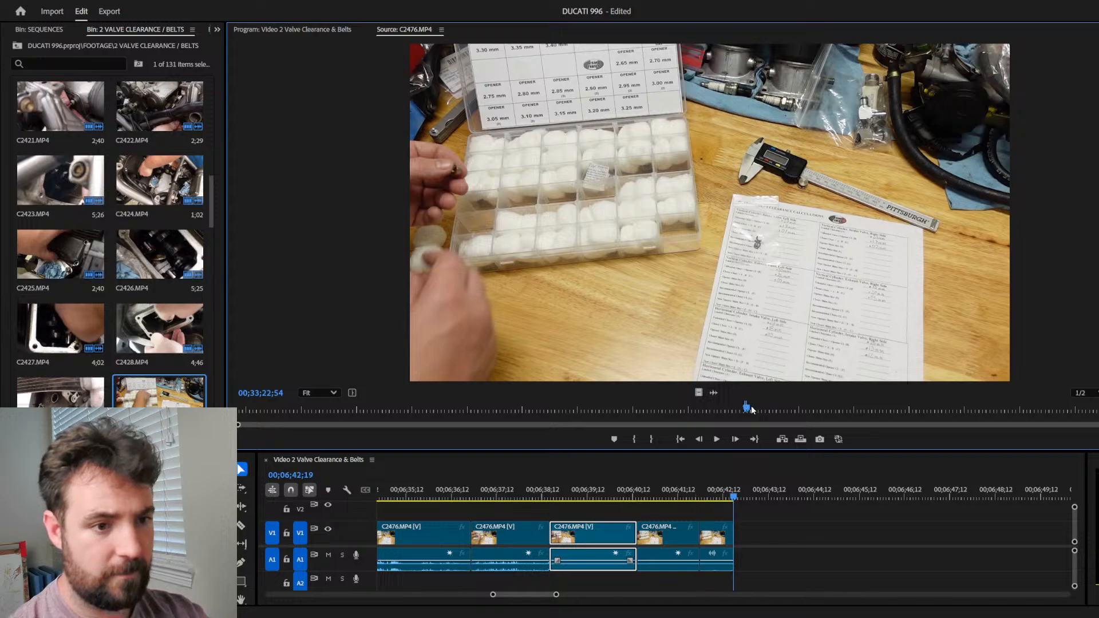
# Step: Append the C2476.MP4 section of the shim held in both hands over the kit, ending at source time 00;33;28;56
pyautogui.moveTo(747, 408)
pyautogui.mouseDown()
pyautogui.moveTo(783, 410)
pyautogui.moveTo(757, 410)
pyautogui.mouseUp()
pyautogui.press('space')
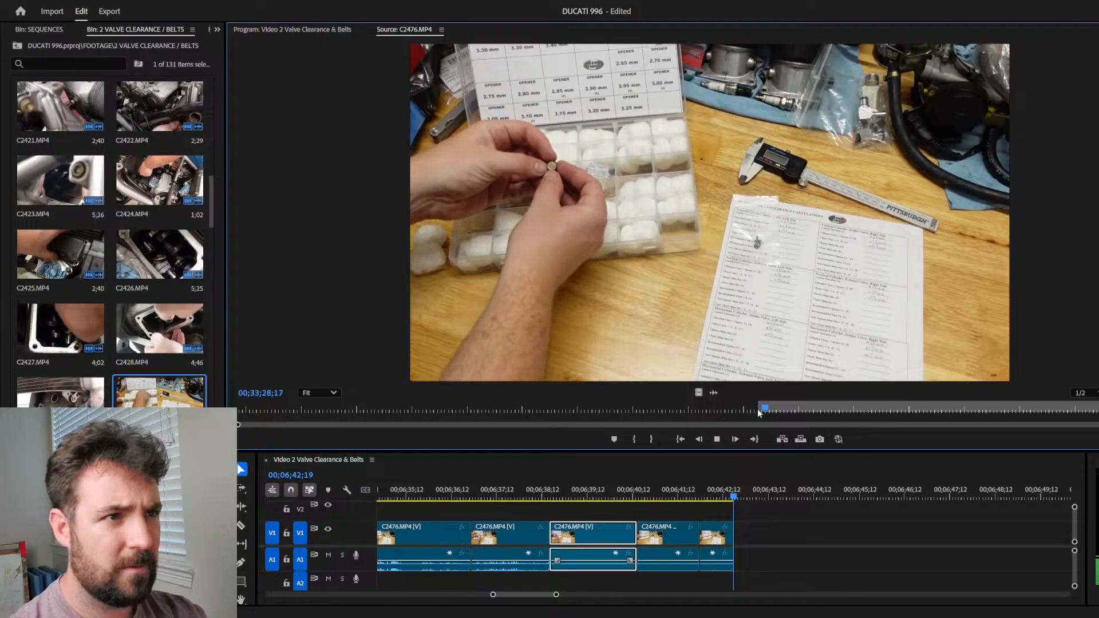
pyautogui.press('space')
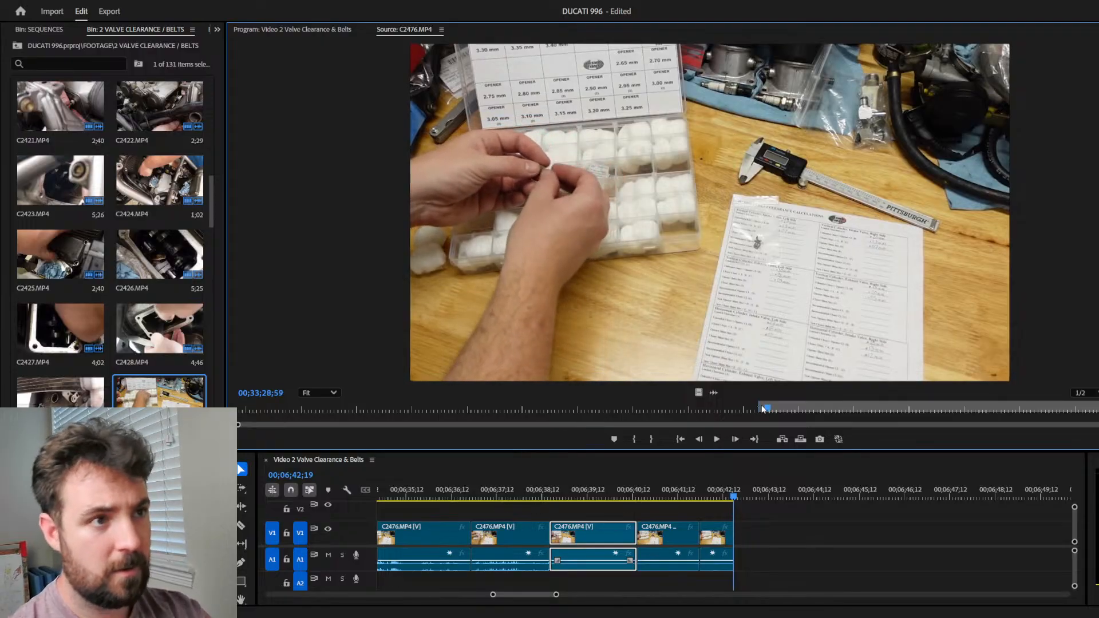
pyautogui.press('.')
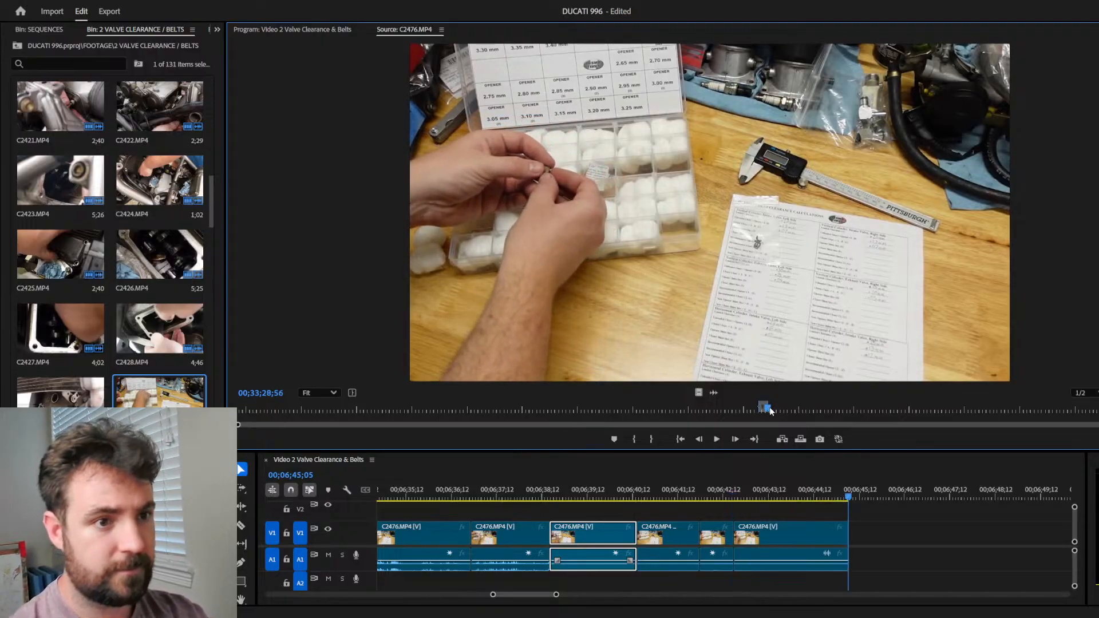
# Step: Append the C2476.MP4 section of the shim being measured with the caliper, from 00;33;34;06 to 00;33;39;51
pyautogui.moveTo(769, 407); pyautogui.dragTo(787, 408)
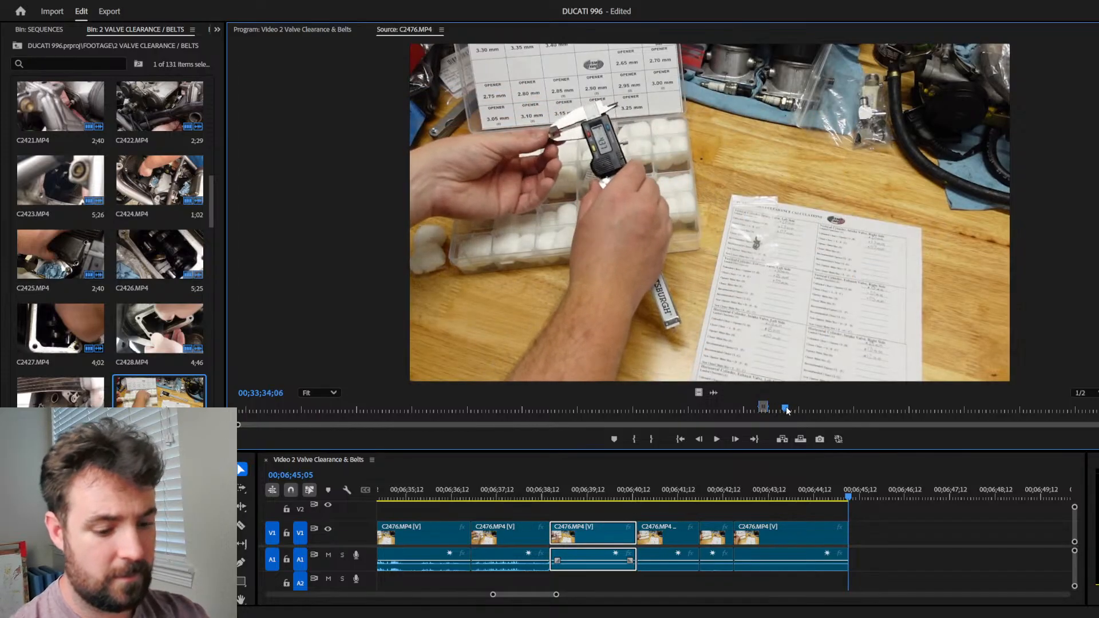
pyautogui.press('i')
pyautogui.press('space')
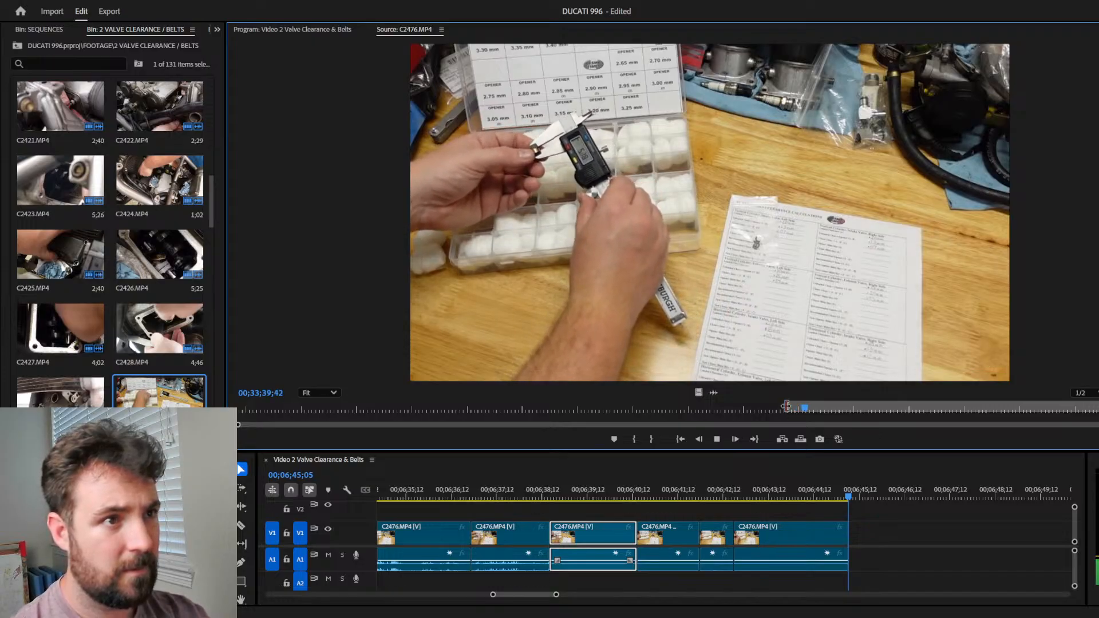
pyautogui.press('space')
pyautogui.press('.')
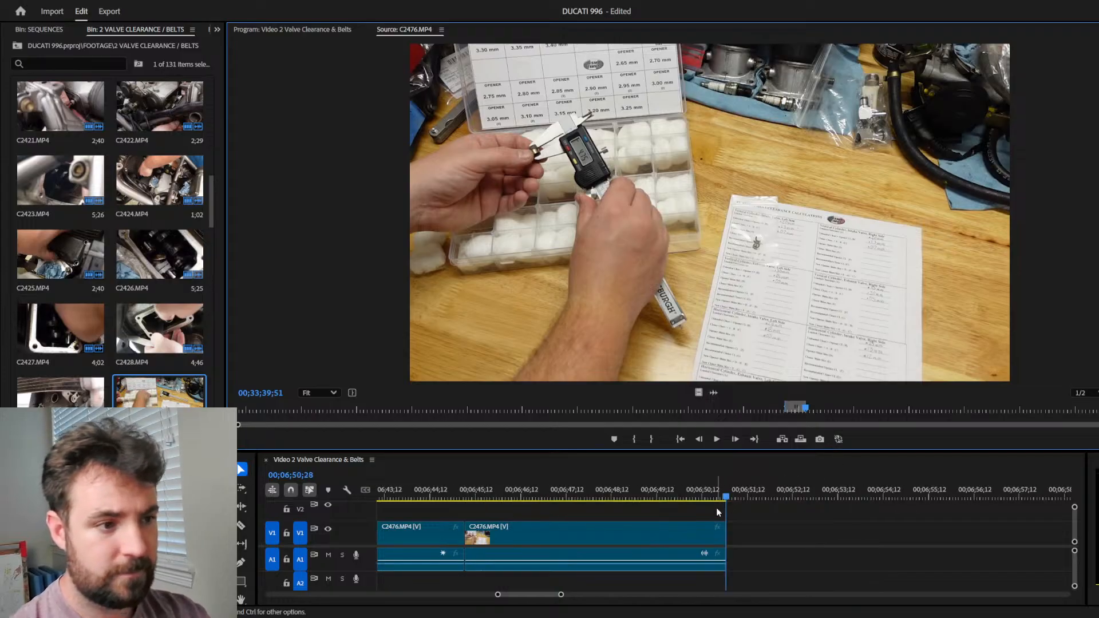
# Step: Shorten the new caliper clip at both its end and its start, and close the gap before it
pyautogui.moveTo(719, 521); pyautogui.dragTo(641, 532)
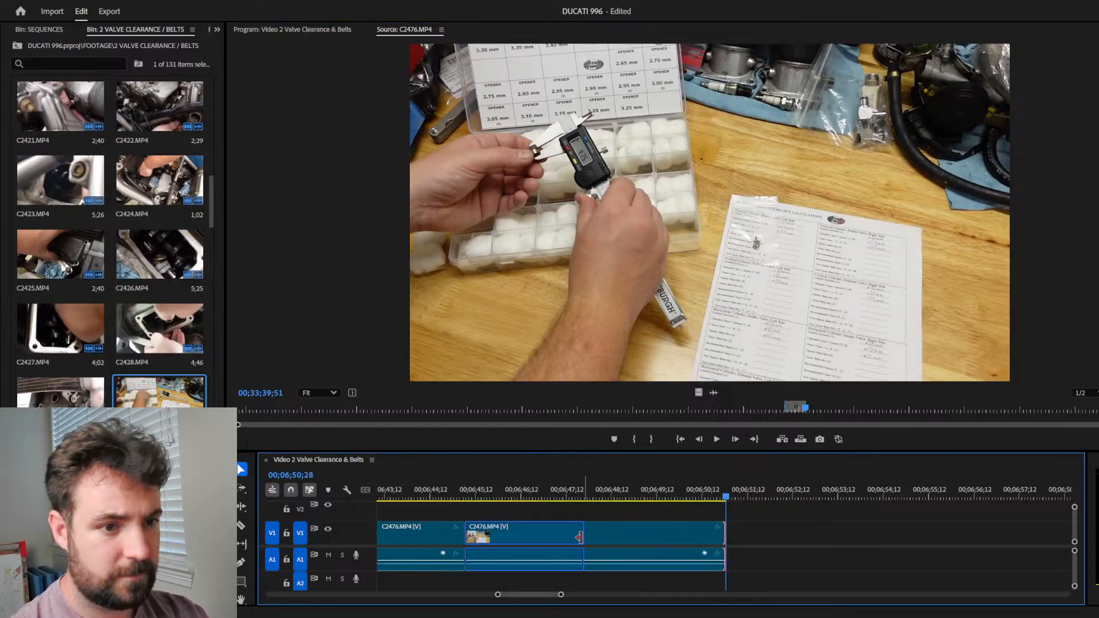
pyautogui.moveTo(560, 538); pyautogui.dragTo(565, 538)
pyautogui.click(474, 489)
pyautogui.press('space')
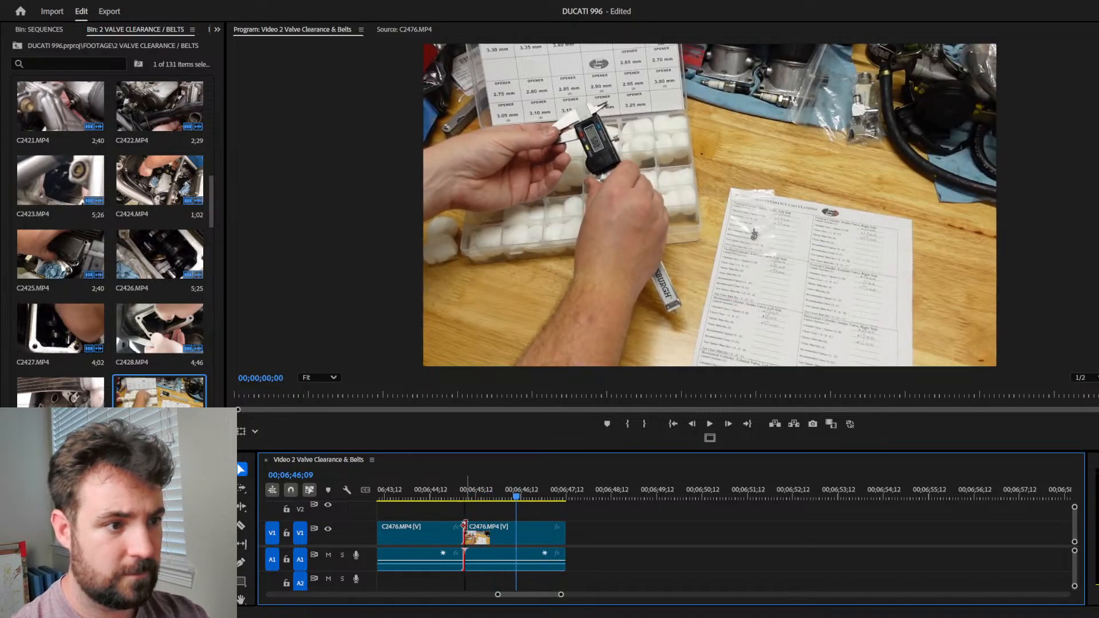
pyautogui.moveTo(469, 524); pyautogui.dragTo(574, 524)
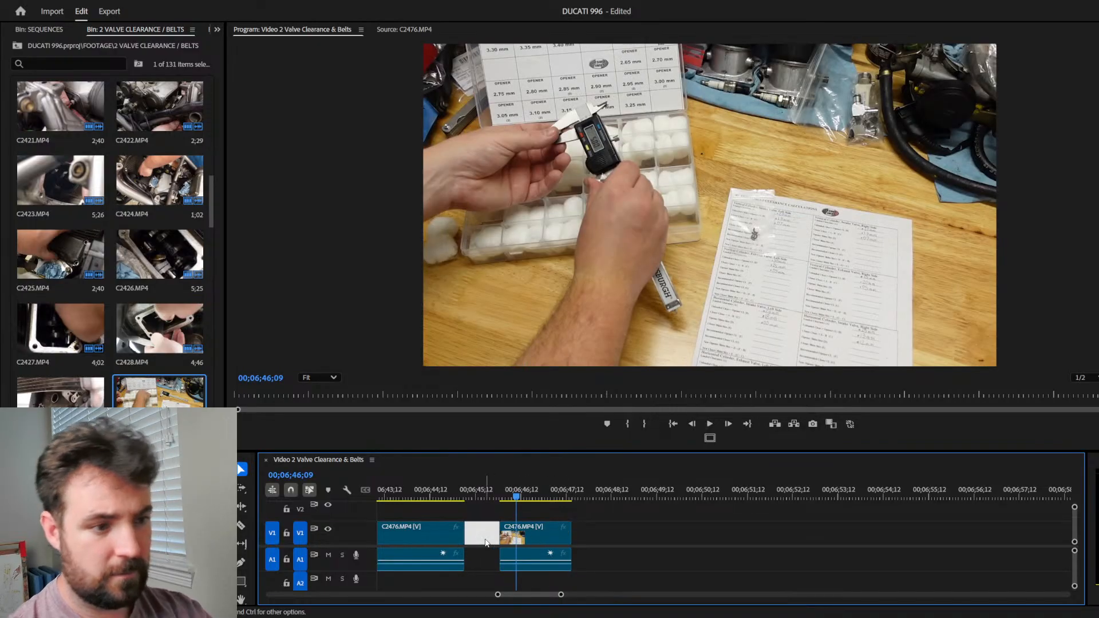
pyautogui.press('Delete')
# Step: Play back the shortened caliper clip and extend its end to sequence time 00;06;47;05
pyautogui.click(436, 499)
pyautogui.press('space')
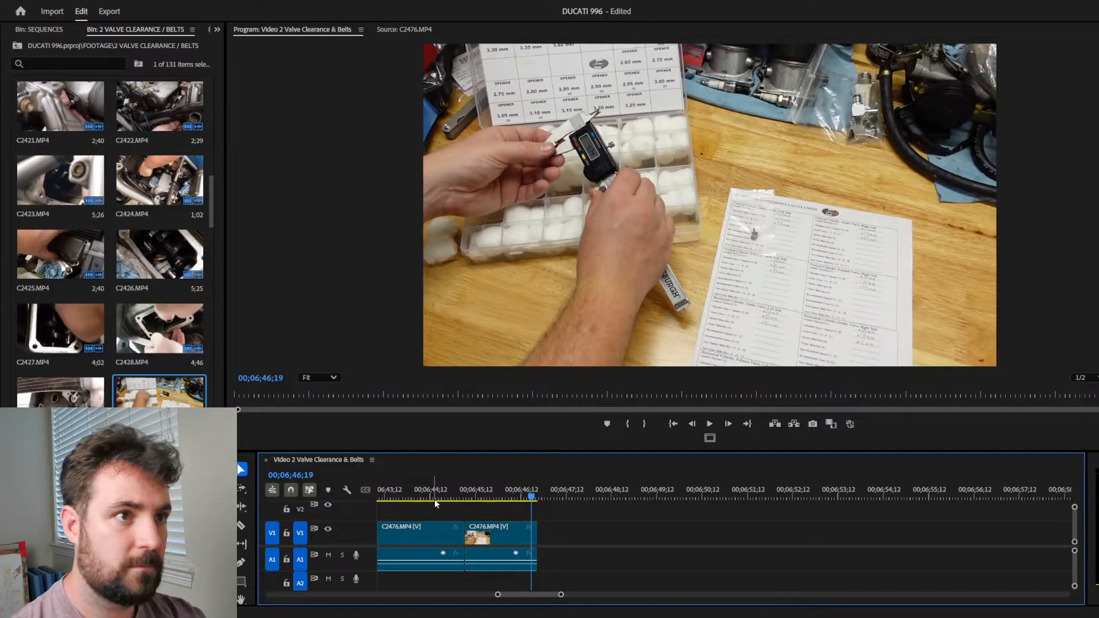
pyautogui.click(465, 496)
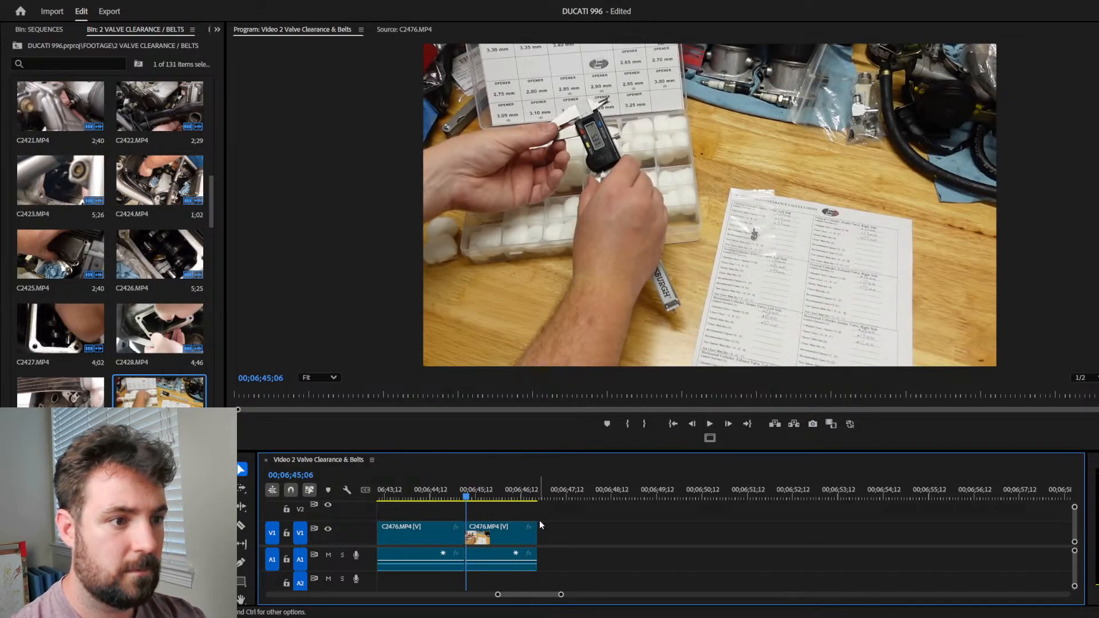
pyautogui.moveTo(539, 520); pyautogui.dragTo(558, 526)
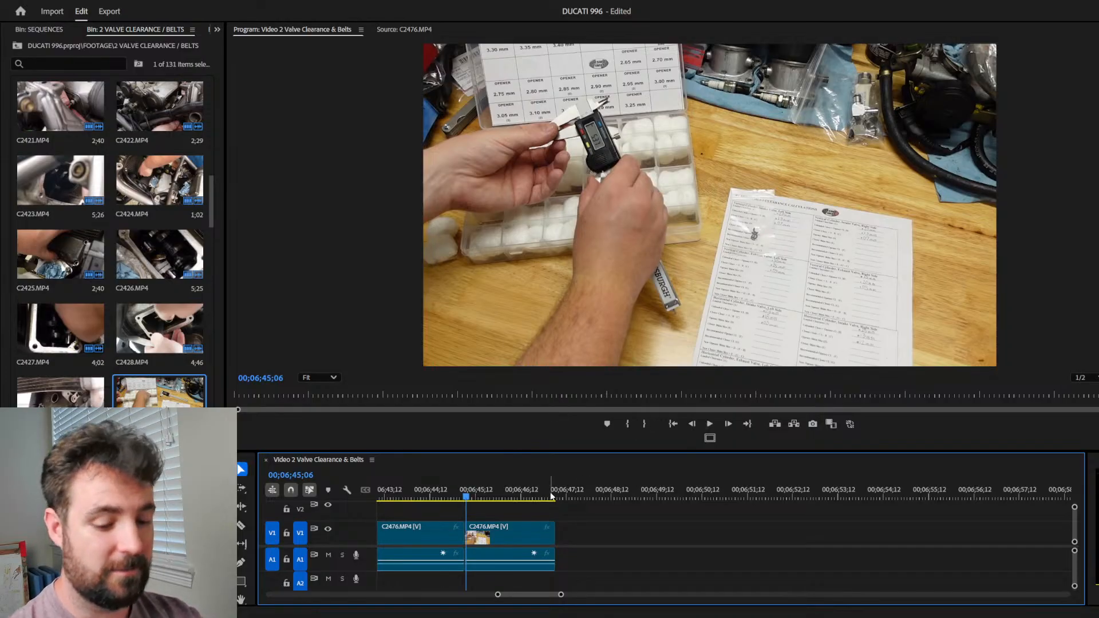
pyautogui.press('Left')
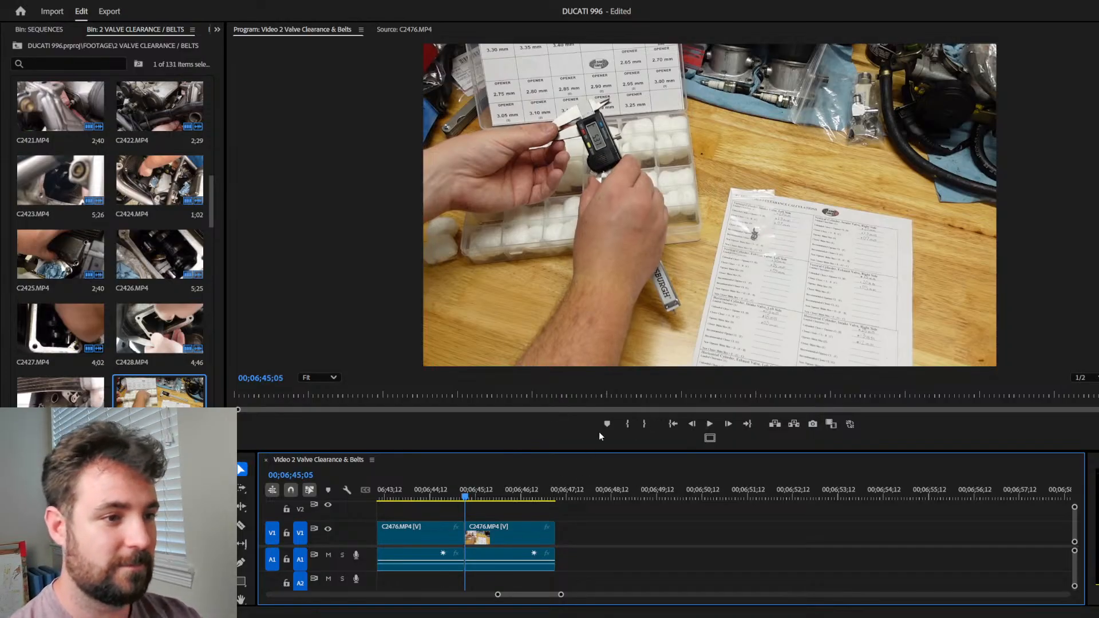
pyautogui.press('Down')
# Step: Append the C2476.MP4 section of the caliper being put aside by the kit, ending at source time 00;34;11;18
pyautogui.click(416, 31)
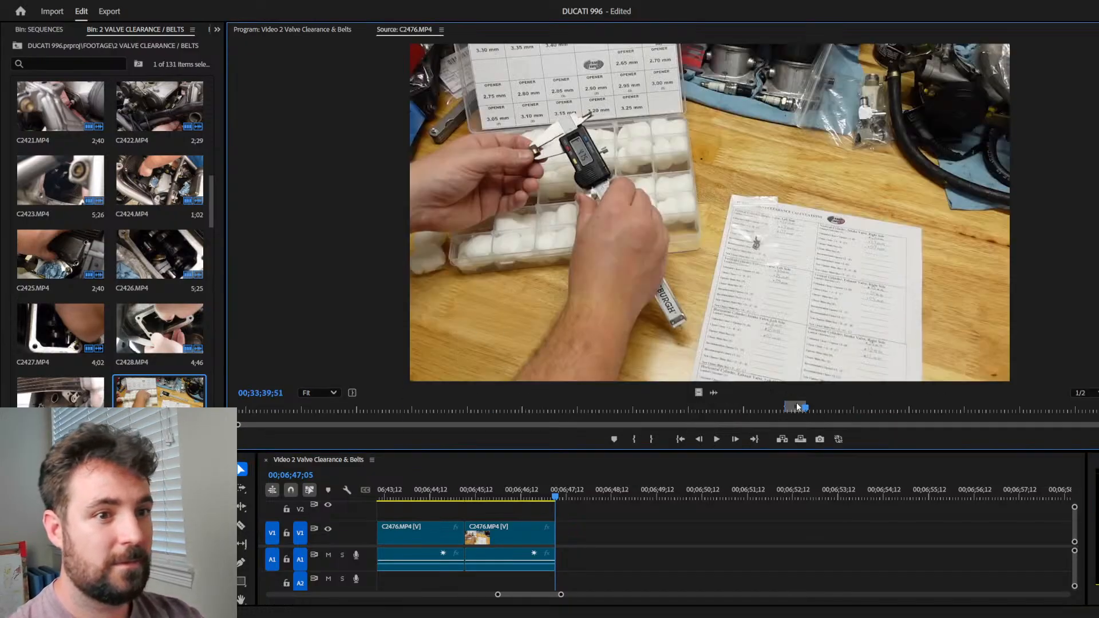
pyautogui.moveTo(809, 411); pyautogui.dragTo(827, 409)
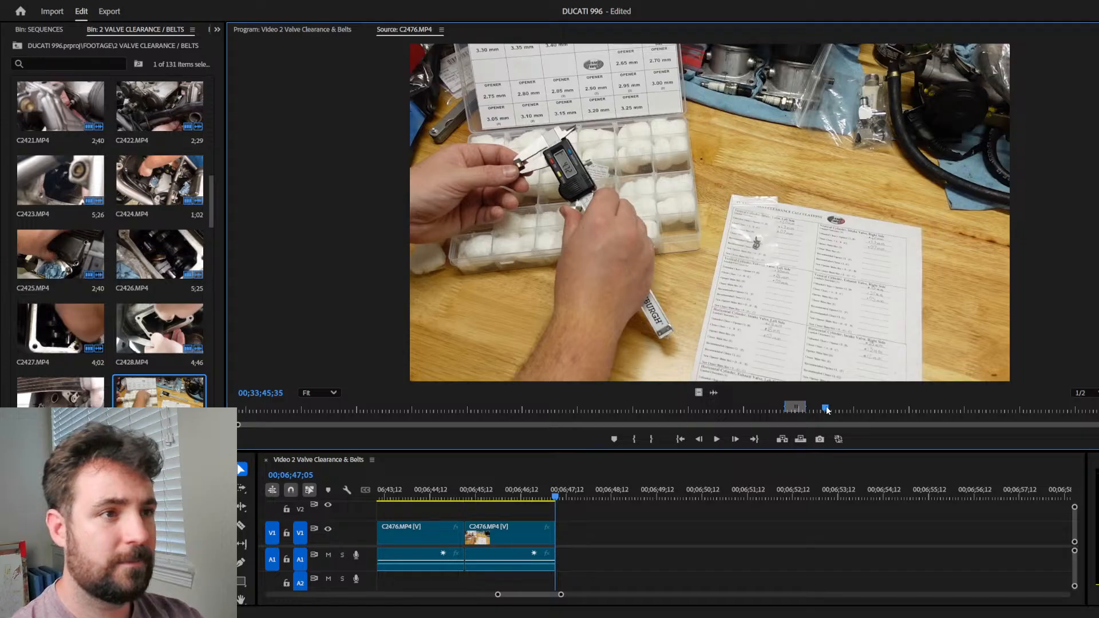
pyautogui.moveTo(826, 410)
pyautogui.mouseDown()
pyautogui.moveTo(924, 407)
pyautogui.moveTo(899, 408)
pyautogui.moveTo(911, 411)
pyautogui.mouseUp()
pyautogui.press('i')
pyautogui.press('space')
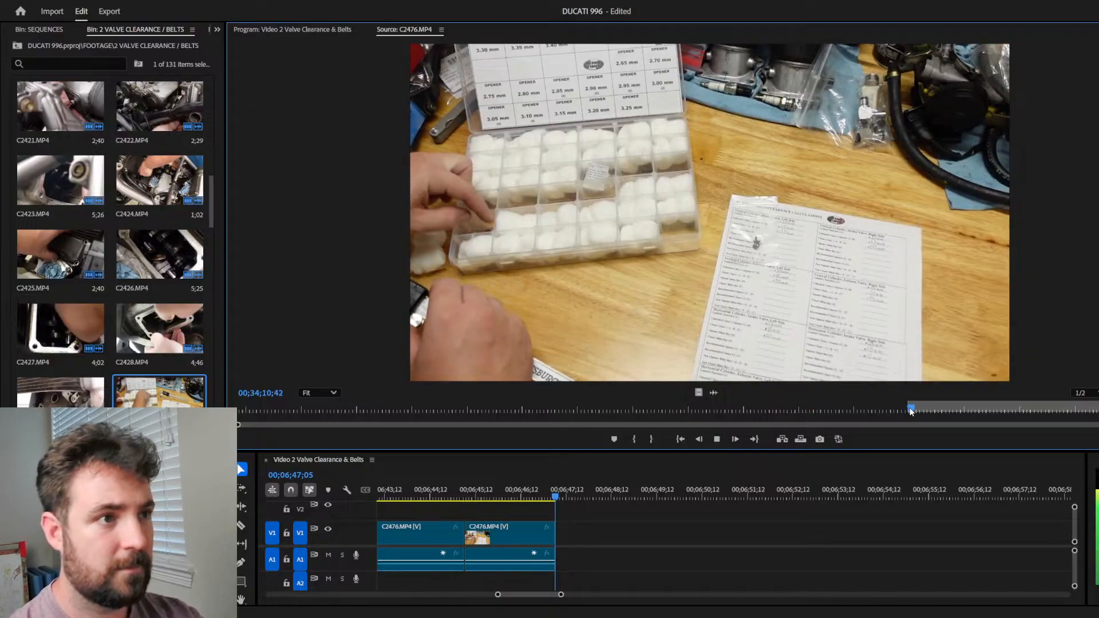
pyautogui.press('o')
pyautogui.press('.')
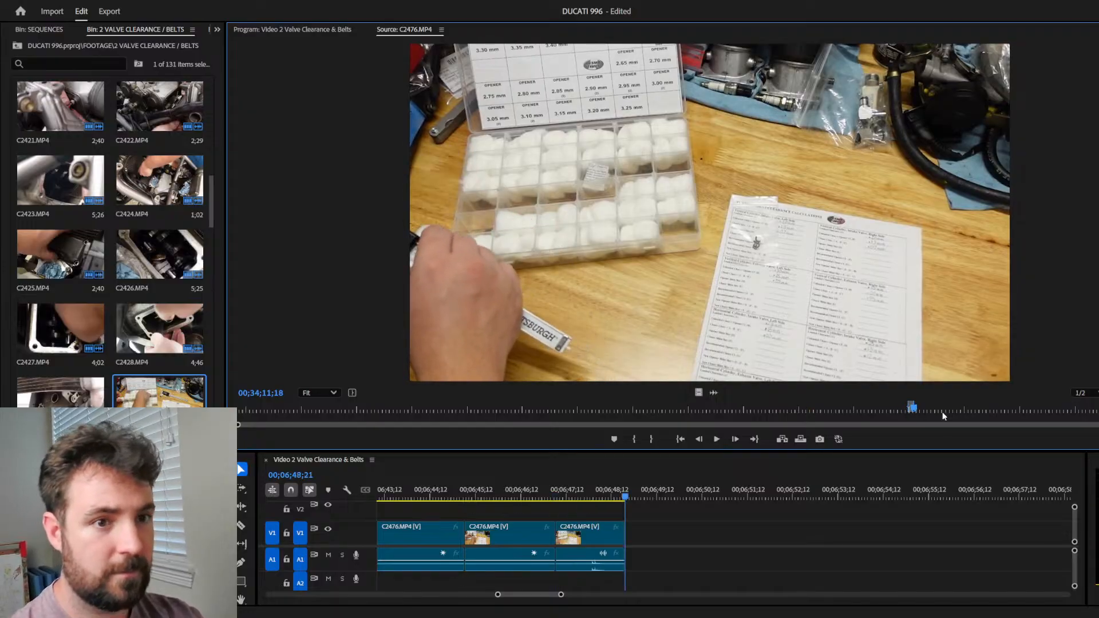
# Step: Append the C2476.MP4 section of the shim being handled over the kit with the caliper lying aside, ending at source time 00;34;39;05
pyautogui.moveTo(912, 409); pyautogui.dragTo(1000, 412)
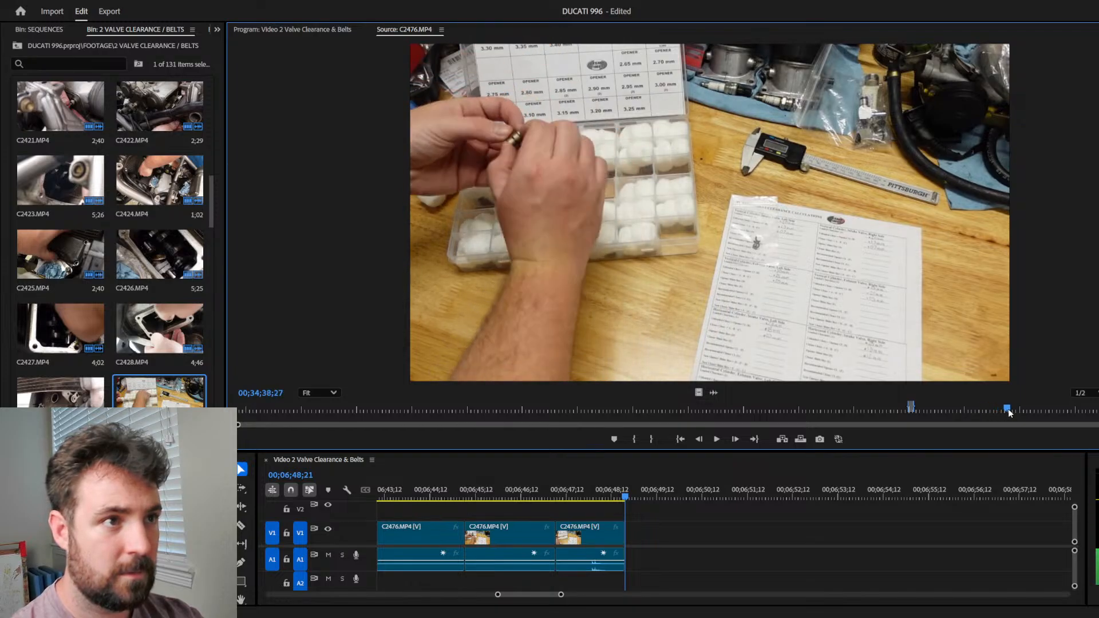
pyautogui.press('i')
pyautogui.press('space')
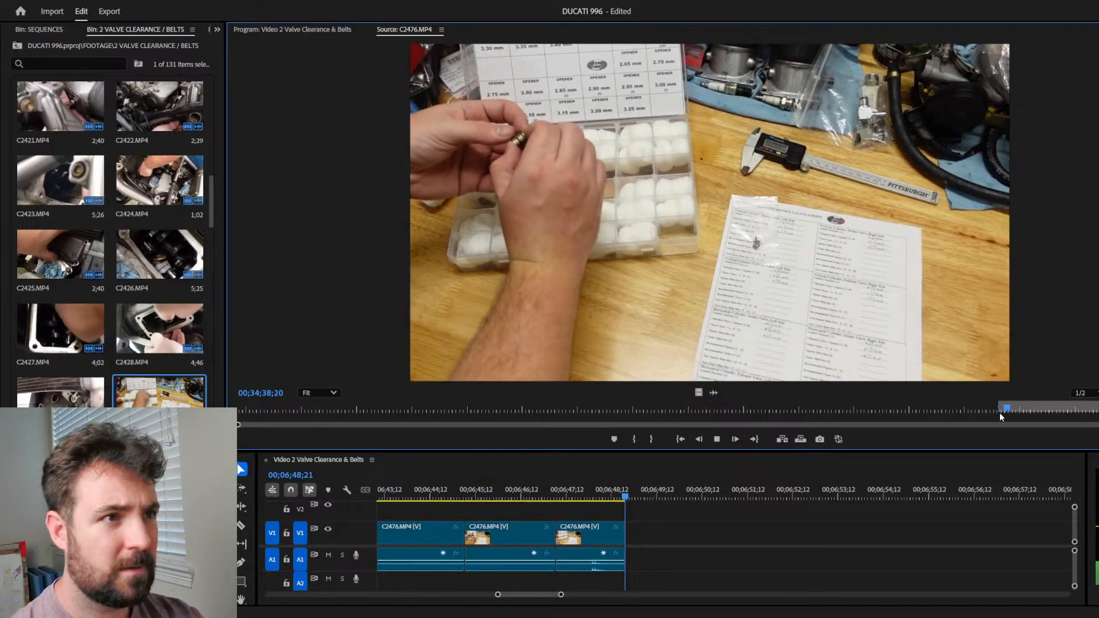
pyautogui.press('space')
pyautogui.press('o')
pyautogui.press('.')
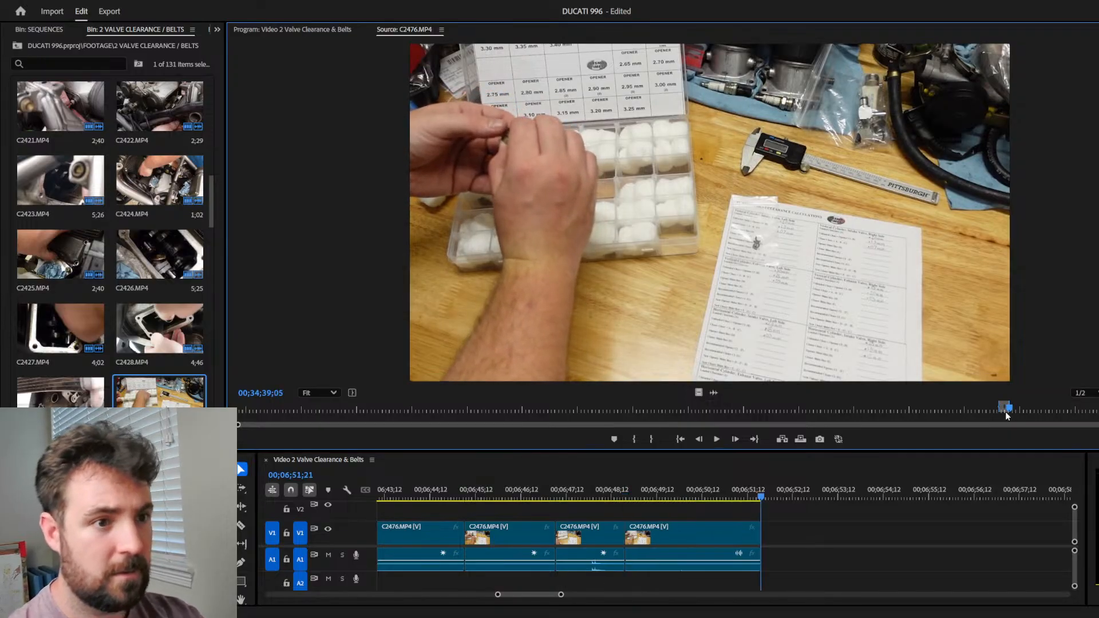
# Step: Append the short C2476.MP4 section of the caliper measuring the shim, from 00;34;50;36 to 00;34;51;41
pyautogui.moveTo(1009, 409); pyautogui.dragTo(1050, 411)
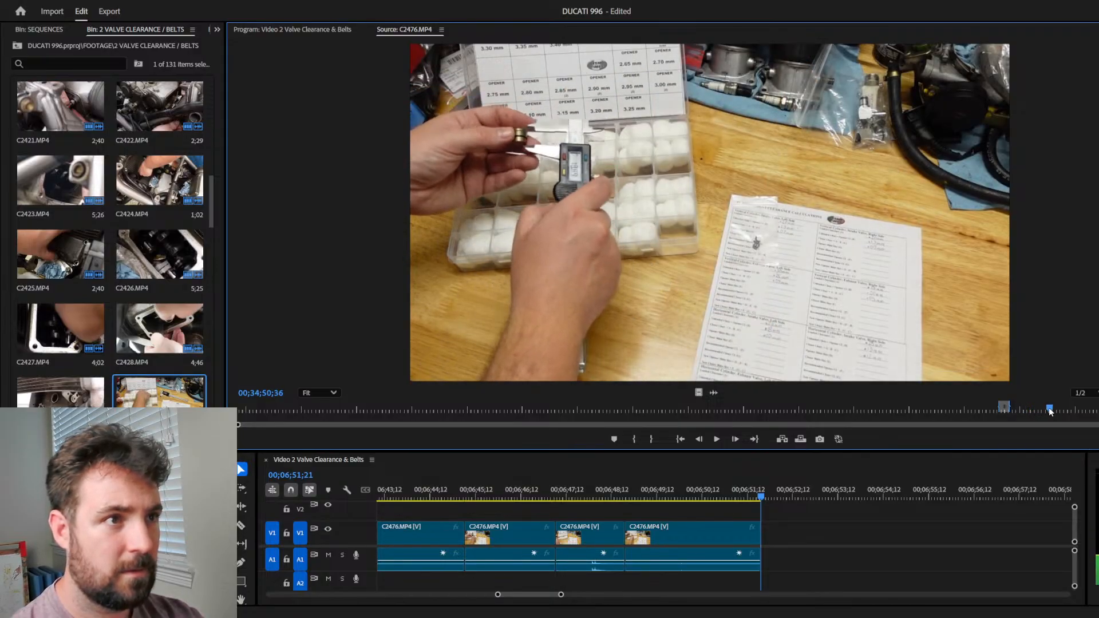
pyautogui.press('i')
pyautogui.press('space')
pyautogui.press('space')
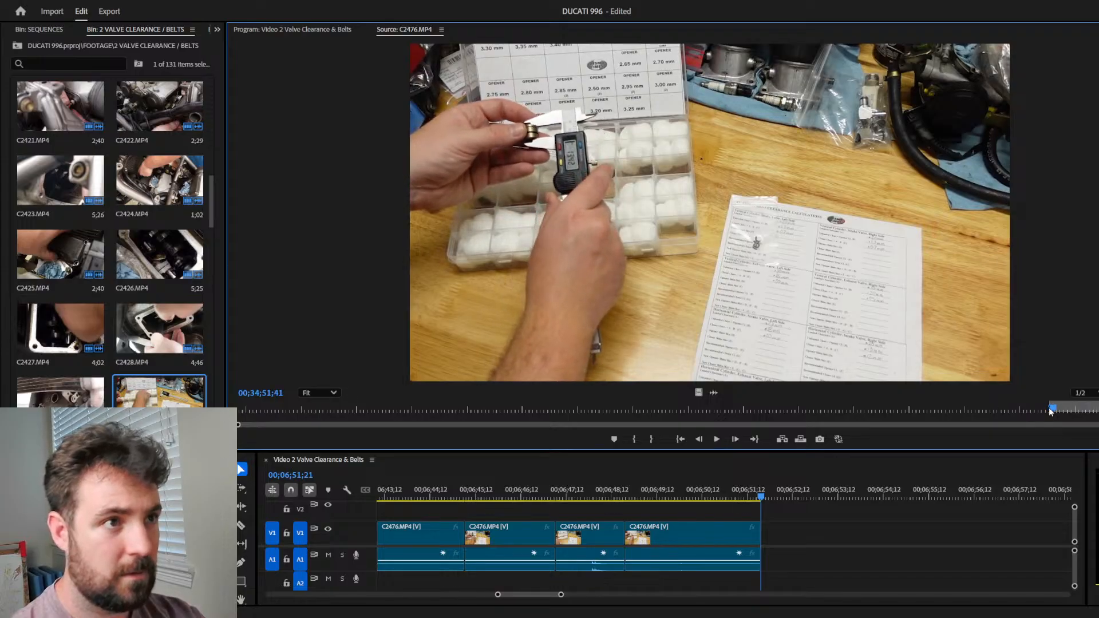
pyautogui.press('o')
pyautogui.press('.')
# Step: Append the following C2476.MP4 section of the shim held in the caliper, ending at source time 00;34;58;05
pyautogui.moveTo(1058, 409); pyautogui.dragTo(1078, 410)
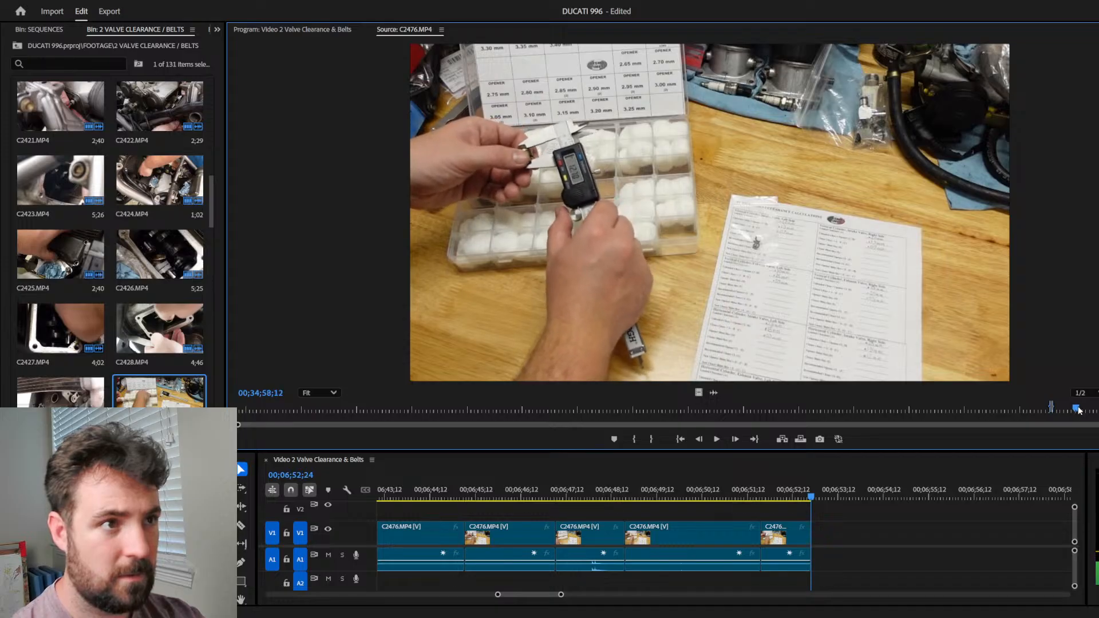
pyautogui.press('i')
pyautogui.press('space')
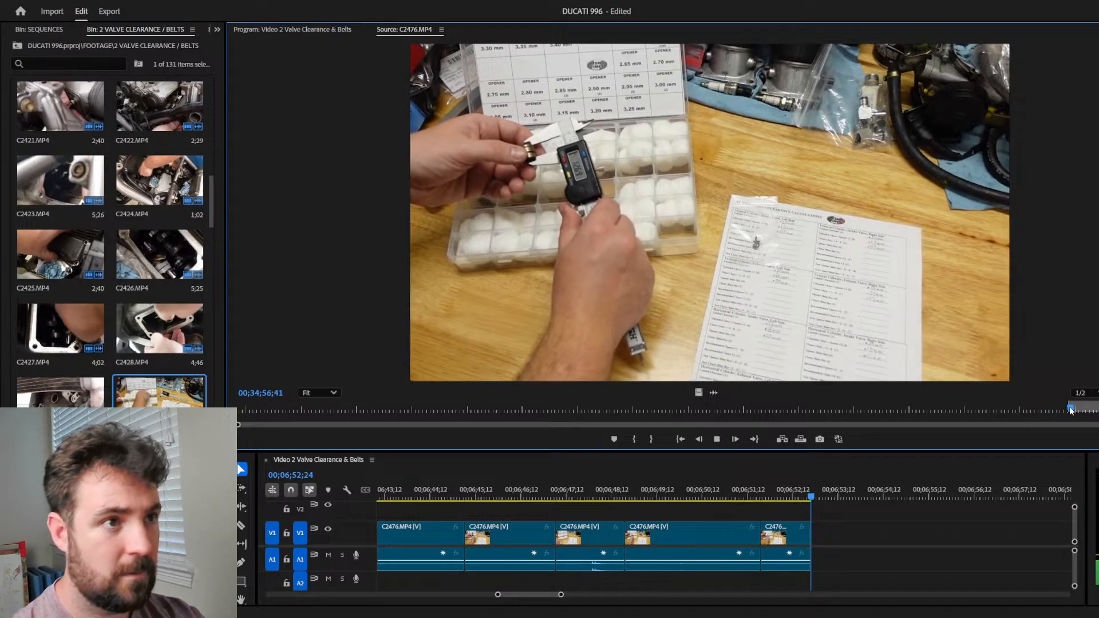
pyautogui.press('space')
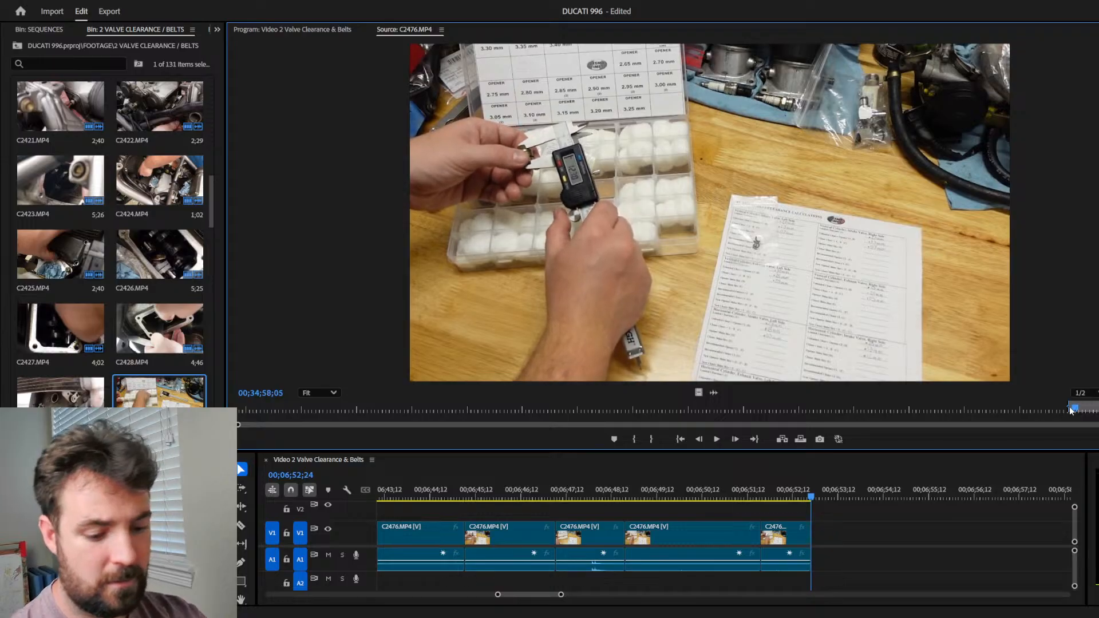
pyautogui.press('o')
pyautogui.press('.')
# Step: Append the C2476.MP4 section of the hands picking up the small plastic bag over the kit, ending at source time 00;35;12;50
pyautogui.moveTo(1077, 409); pyautogui.dragTo(1098, 410)
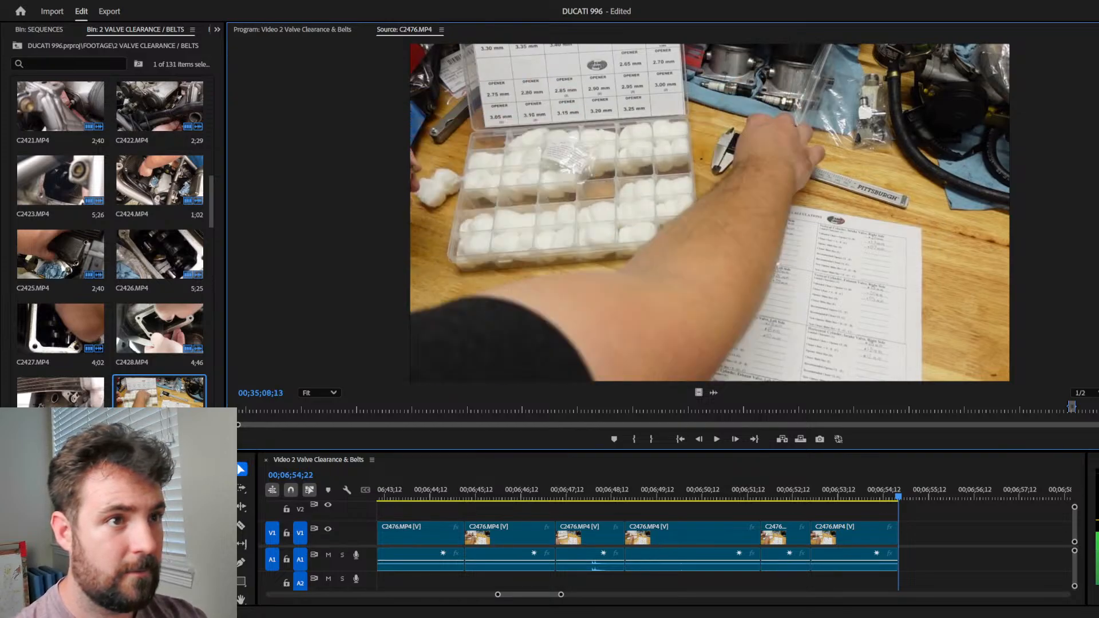
pyautogui.press('space')
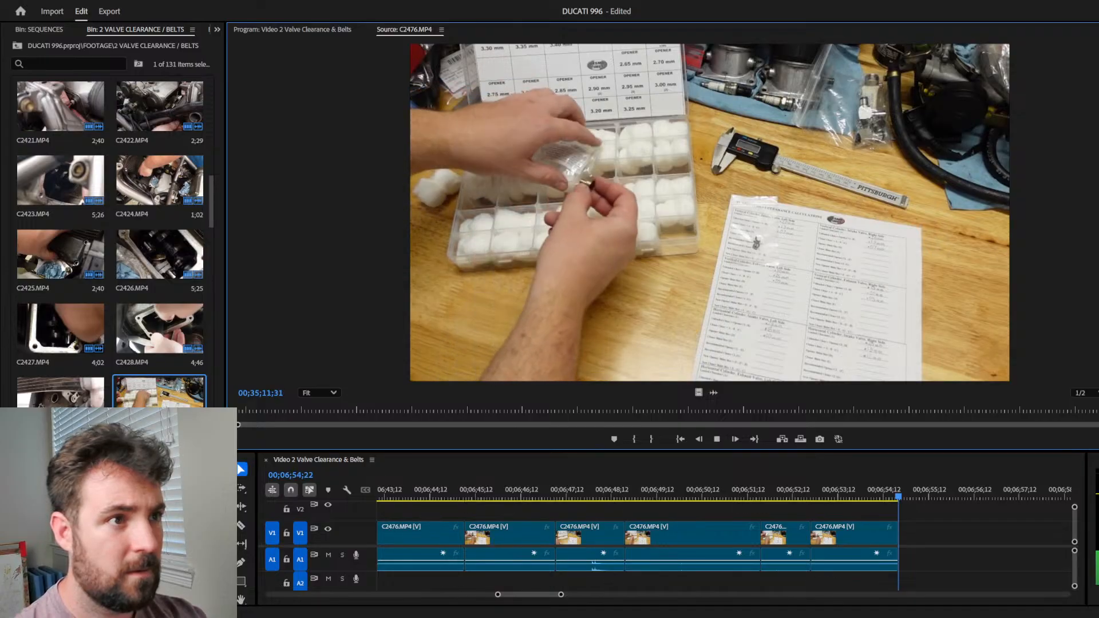
pyautogui.press('space')
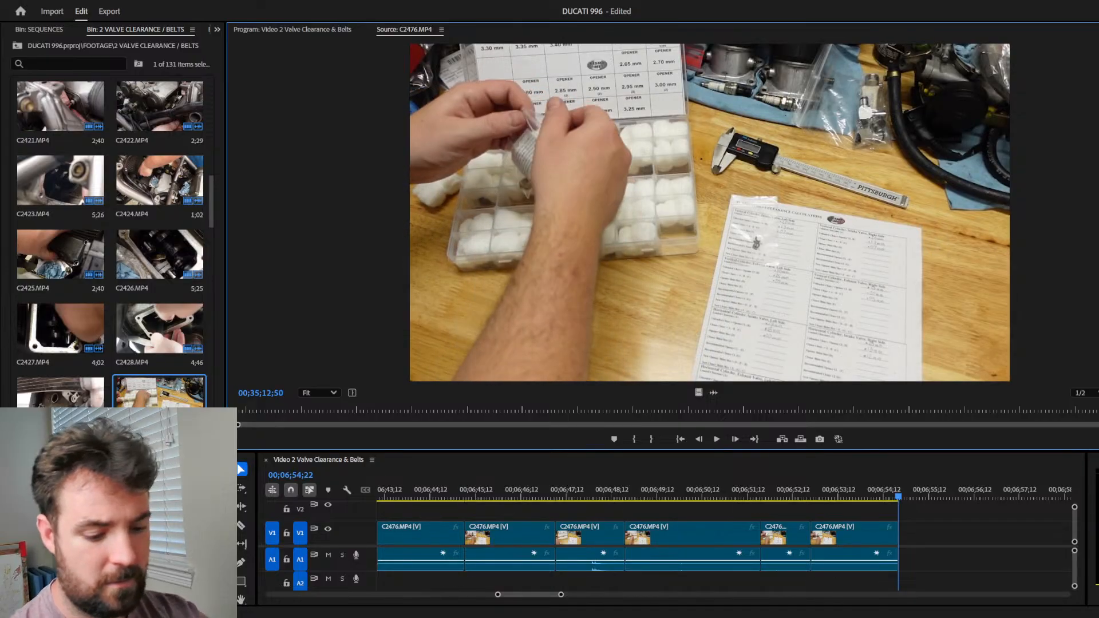
pyautogui.press('.')
# Step: Append the C2476.MP4 section of the small plastic bag being handled beside the worksheet, from 00;35;23;14 to 00;35;25;58
pyautogui.press('l')
pyautogui.press('l')
pyautogui.press('l')
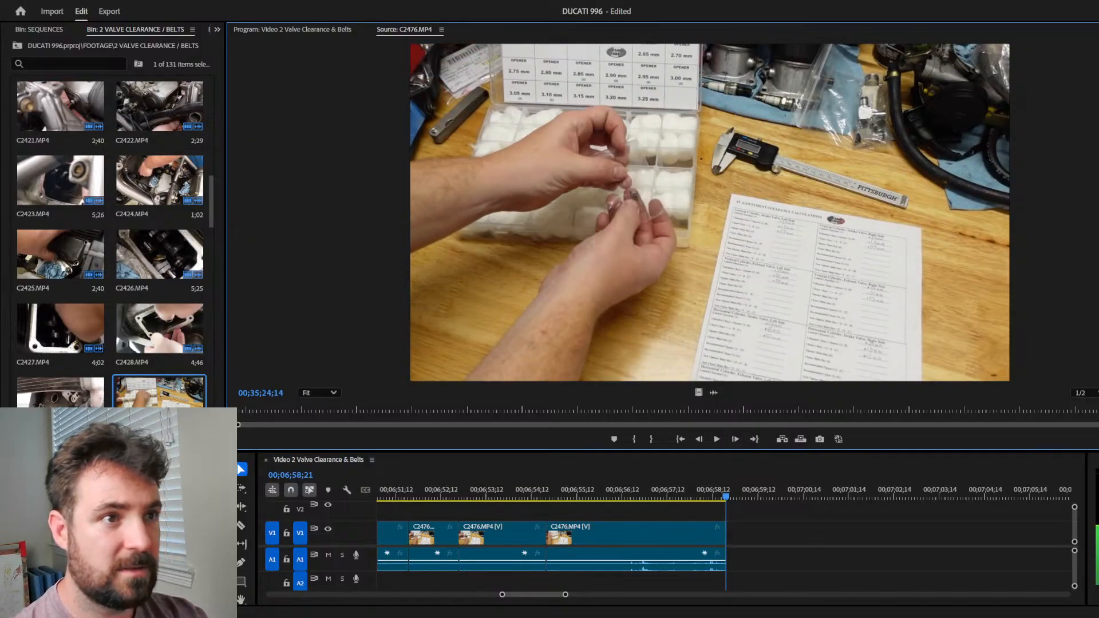
pyautogui.hotkey('shift', 'Left')
pyautogui.hotkey('shift', 'Left')
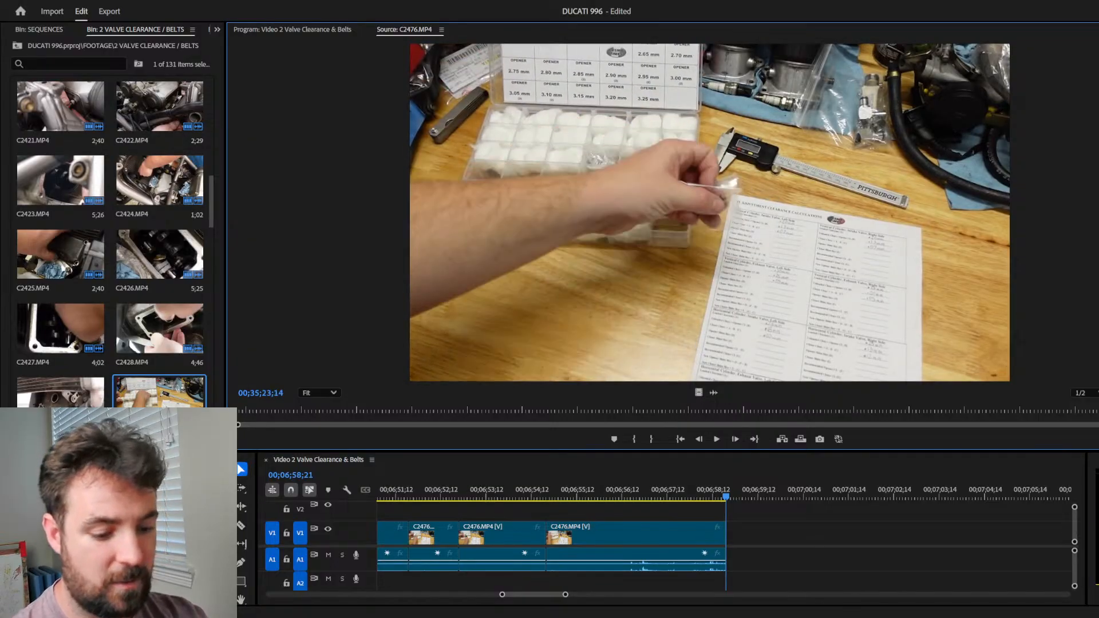
pyautogui.press('space')
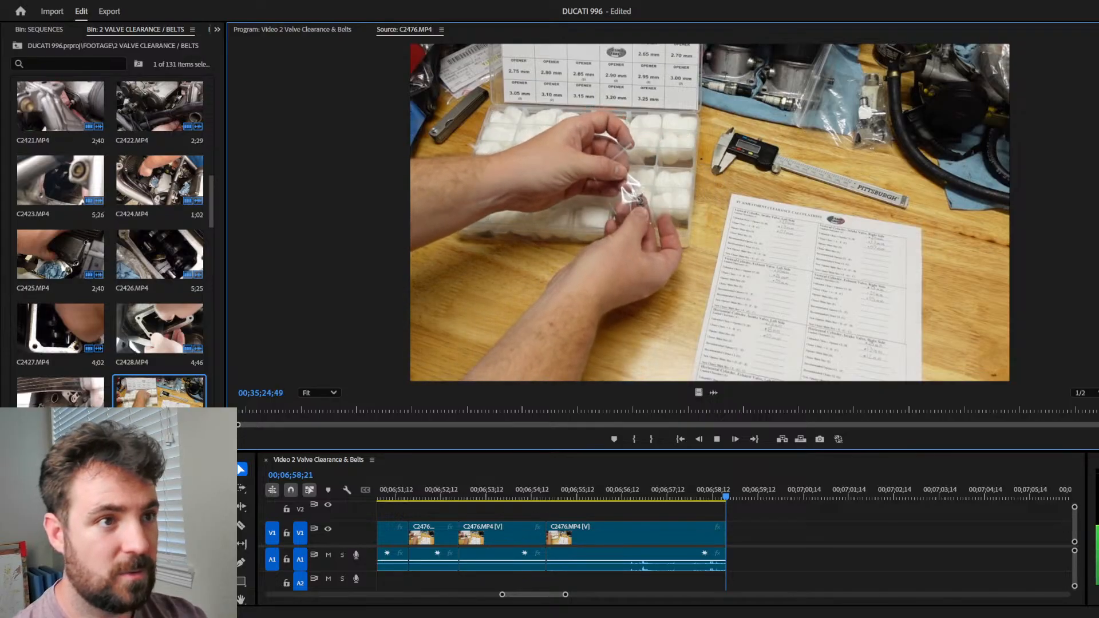
pyautogui.press('space')
pyautogui.press('.')
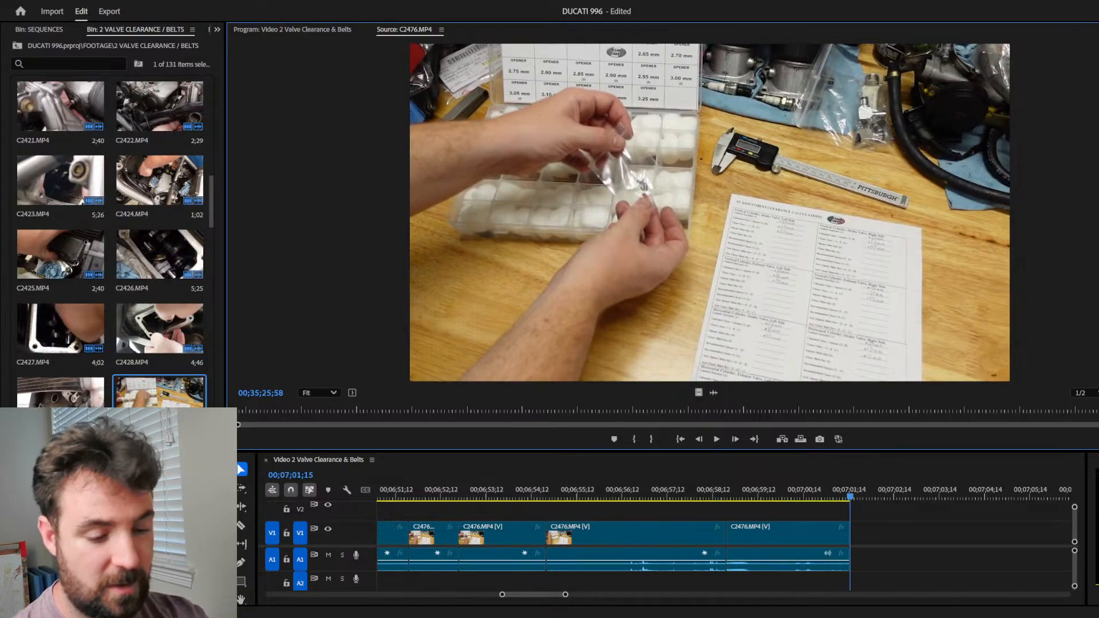
# Step: Step through the remainder of C2476.MP4 to its end to check for more usable footage
pyautogui.hotkey('shift', 'Right')
pyautogui.hotkey('shift', 'Right')
pyautogui.hotkey('shift', 'Right')
pyautogui.hotkey('shift', 'Right')
pyautogui.hotkey('shift', 'Right')
pyautogui.hotkey('shift', 'Right')
pyautogui.hotkey('shift', 'Right')
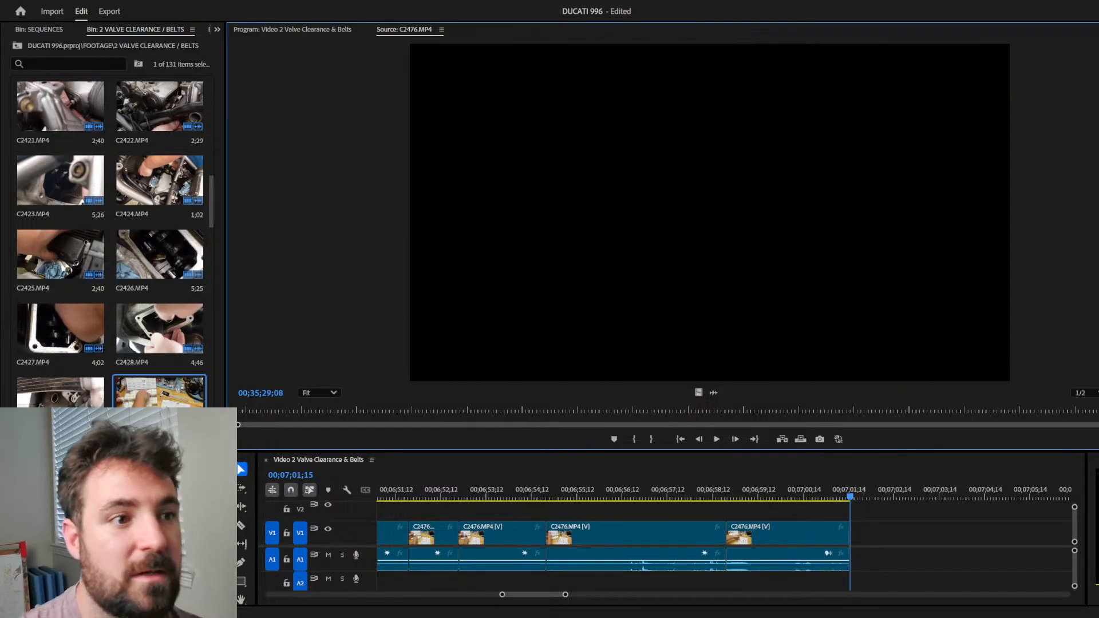
# Step: Examine the thumbnails of the clips following C2476.MP4 in the footage bin to find what comes next in the story
pyautogui.scroll(-3, 115, 243)
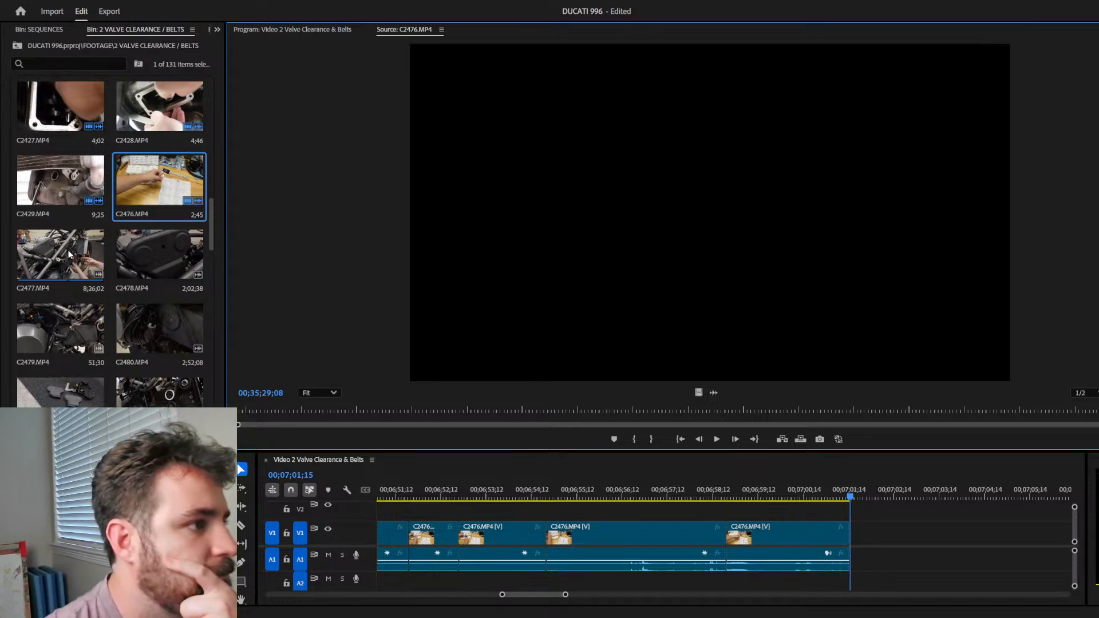
pyautogui.scroll(-4, 69, 255)
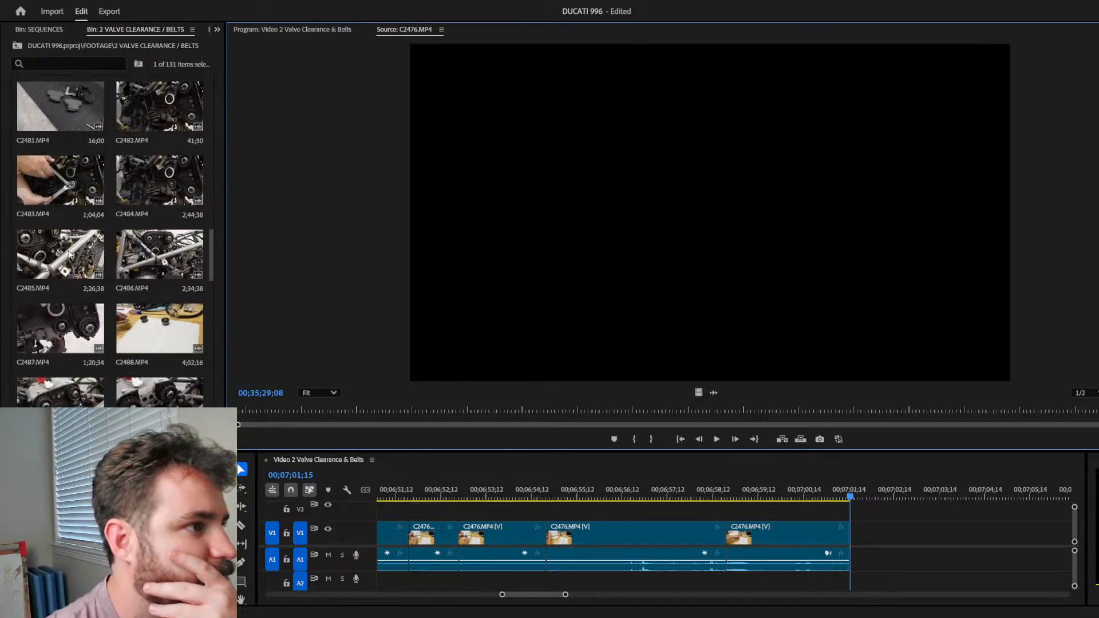
pyautogui.scroll(-1, 68, 254)
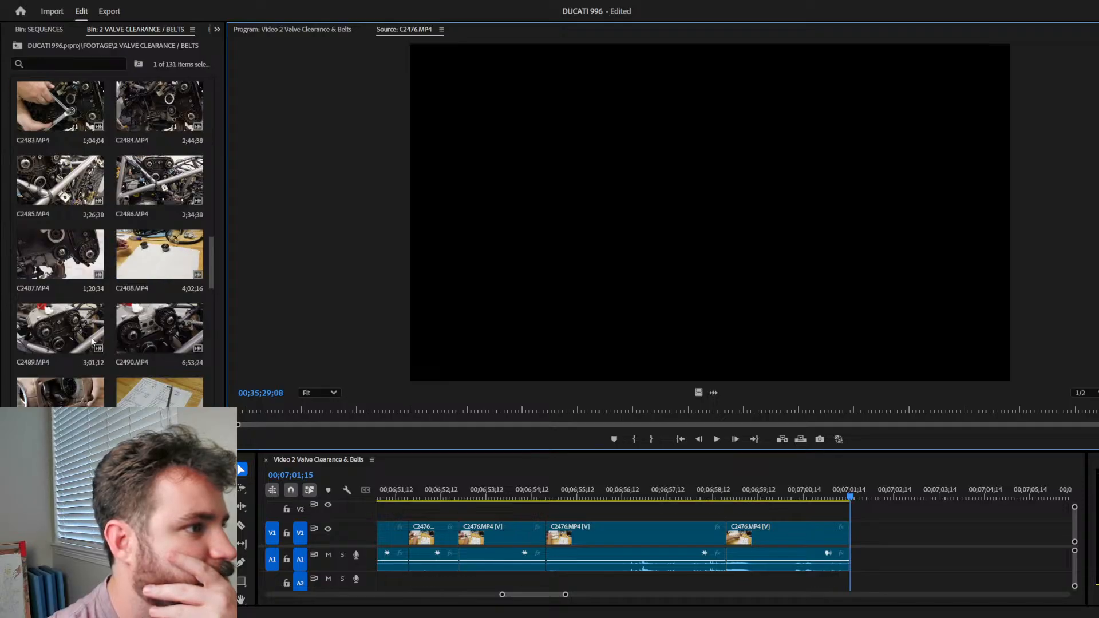
pyautogui.scroll(-1, 188, 234)
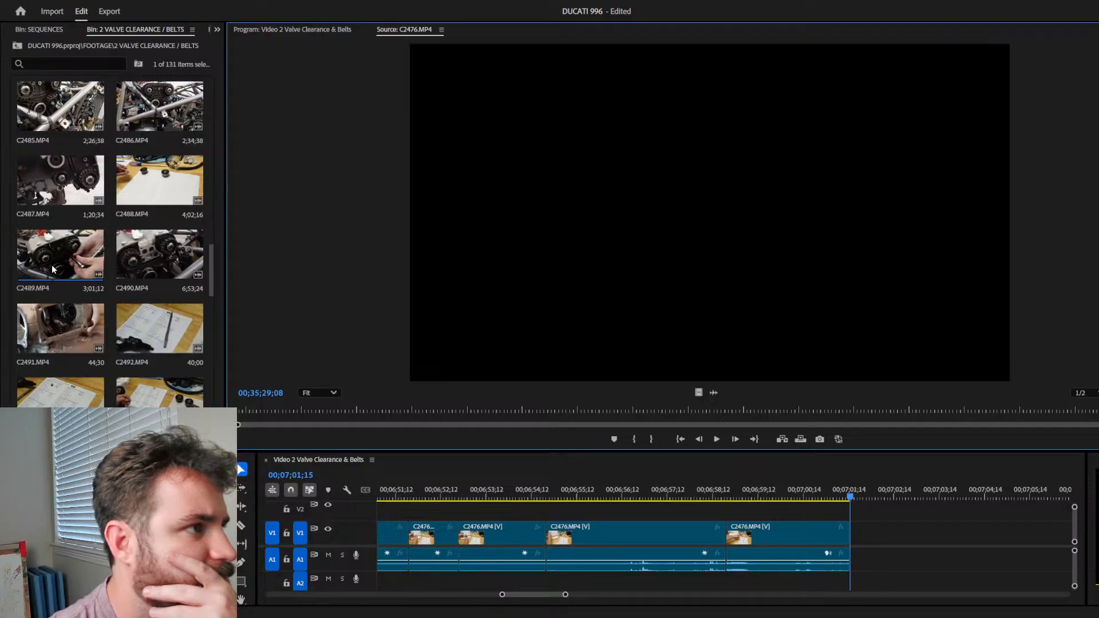
pyautogui.scroll(1, 54, 263)
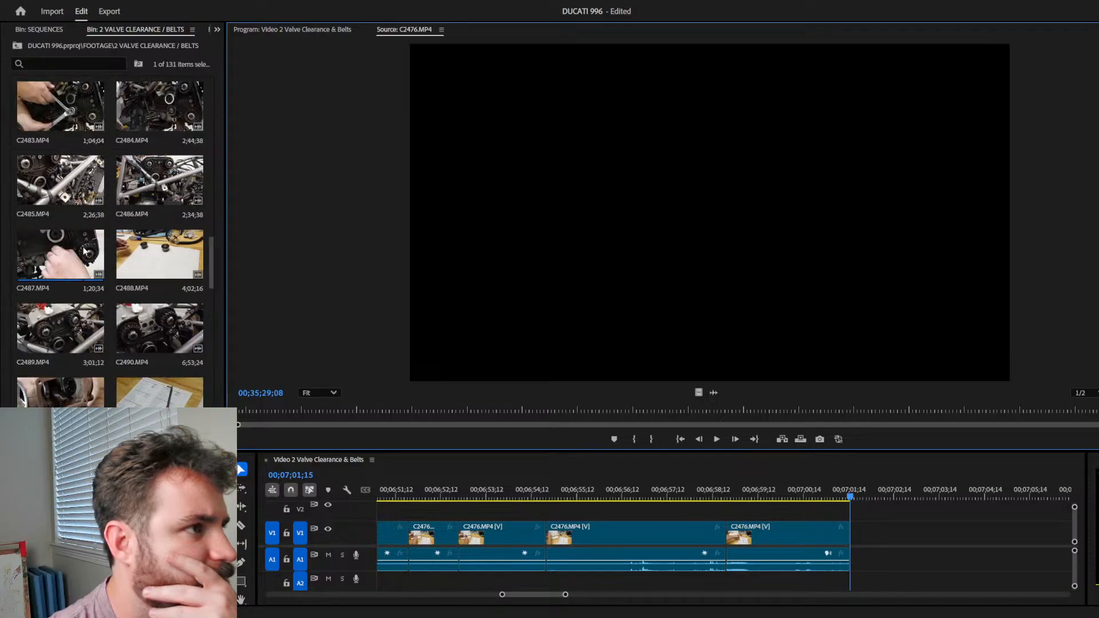
pyautogui.scroll(5, 54, 272)
pyautogui.scroll(1, 64, 282)
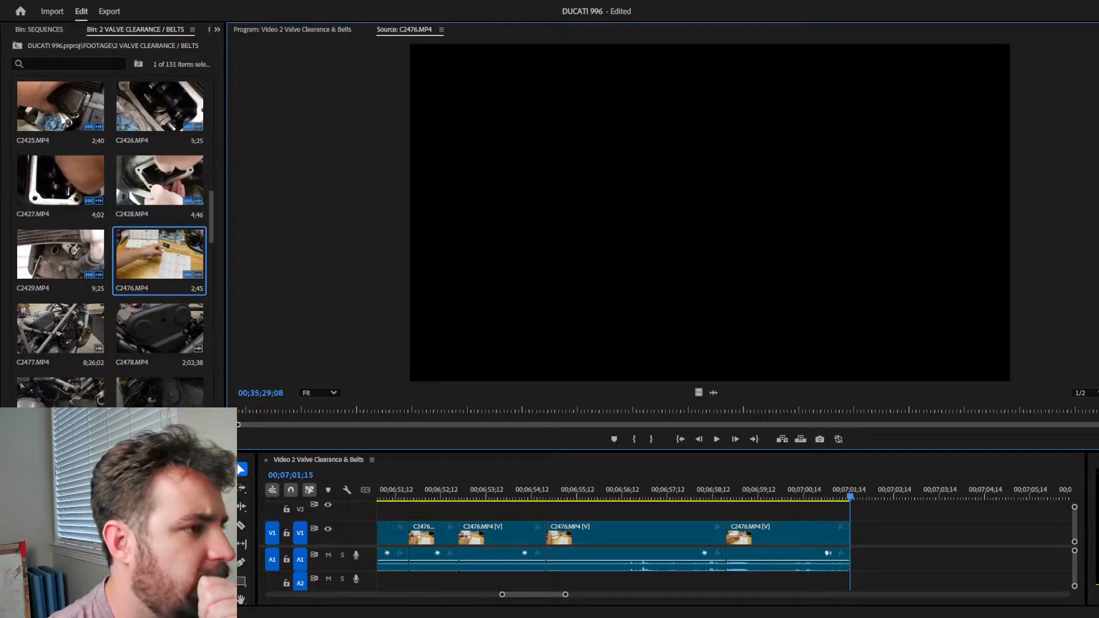
pyautogui.scroll(-1, 114, 246)
pyautogui.scroll(-1, 165, 394)
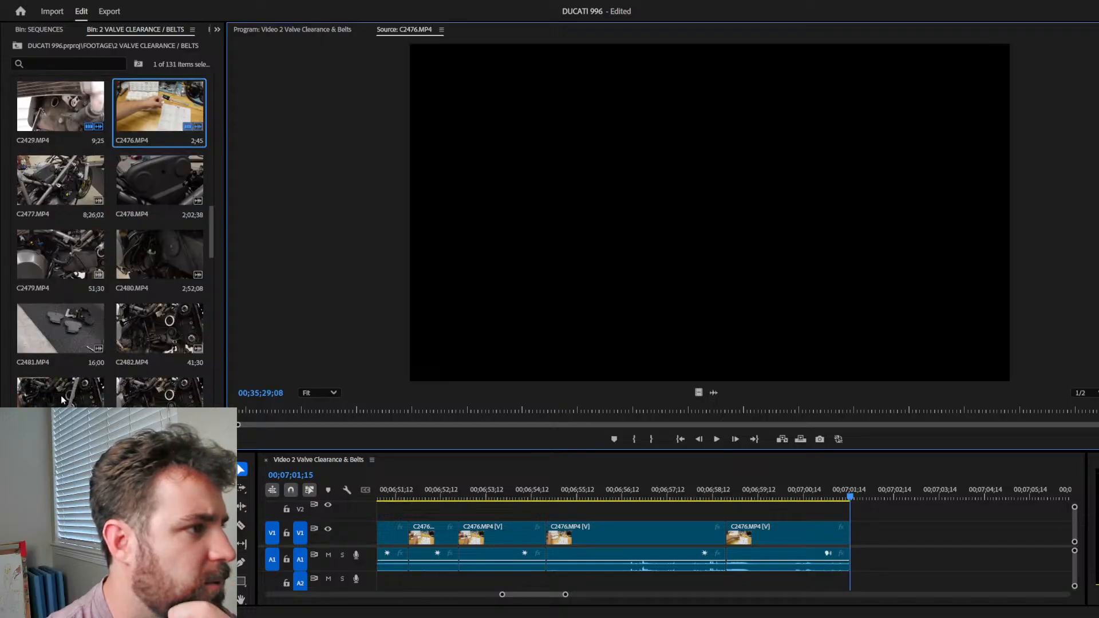
pyautogui.scroll(-1, 164, 394)
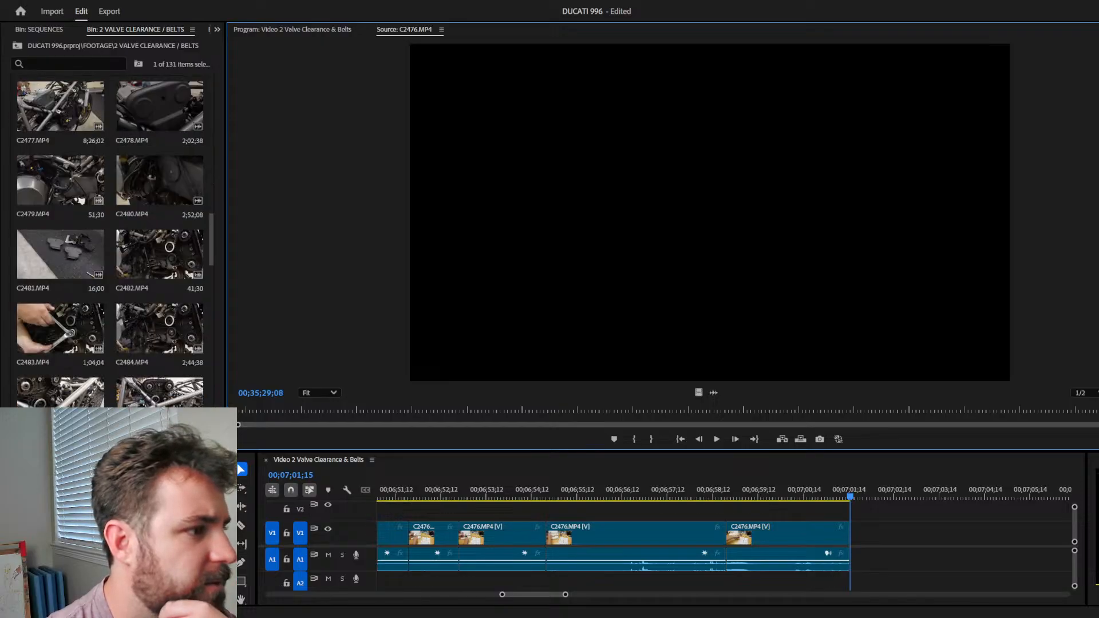
# Step: Open C2488.MP4 as the source, skim it up to 01;03;49;47, and look over the neighbouring clips in the bin
pyautogui.doubleClick(159, 476)
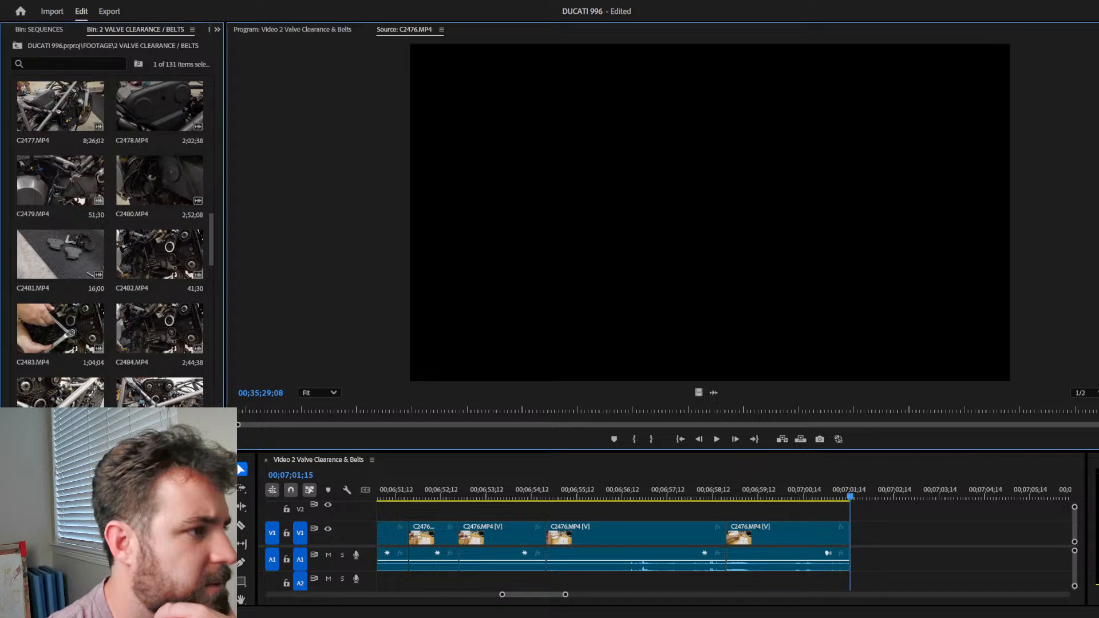
pyautogui.click(497, 408)
pyautogui.moveTo(497, 408); pyautogui.dragTo(939, 410)
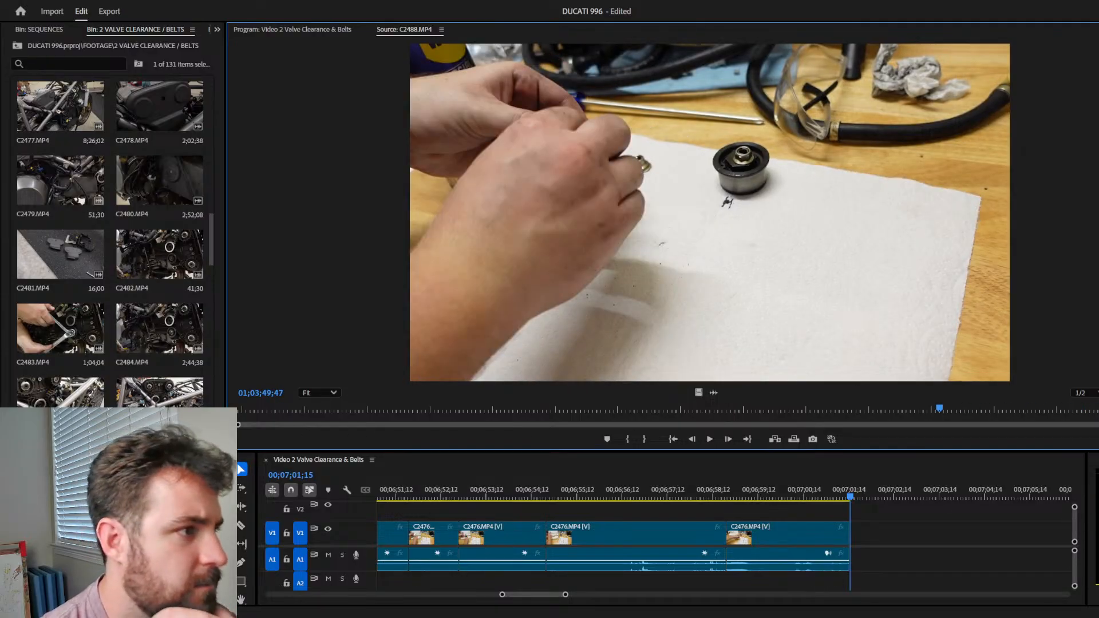
pyautogui.scroll(-3, 86, 389)
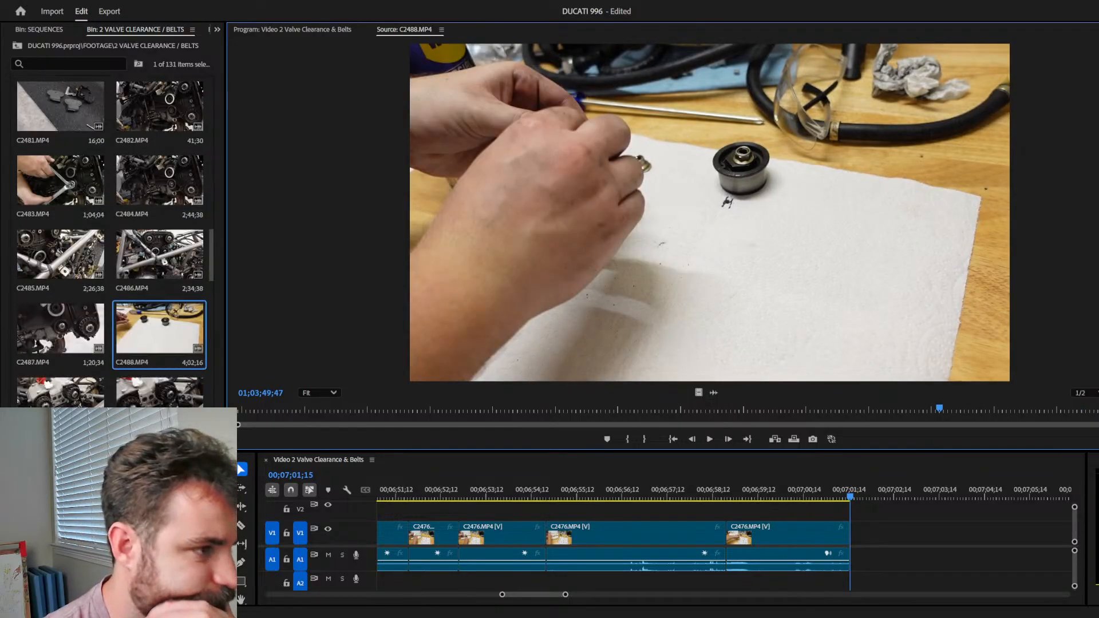
pyautogui.scroll(-2, 166, 393)
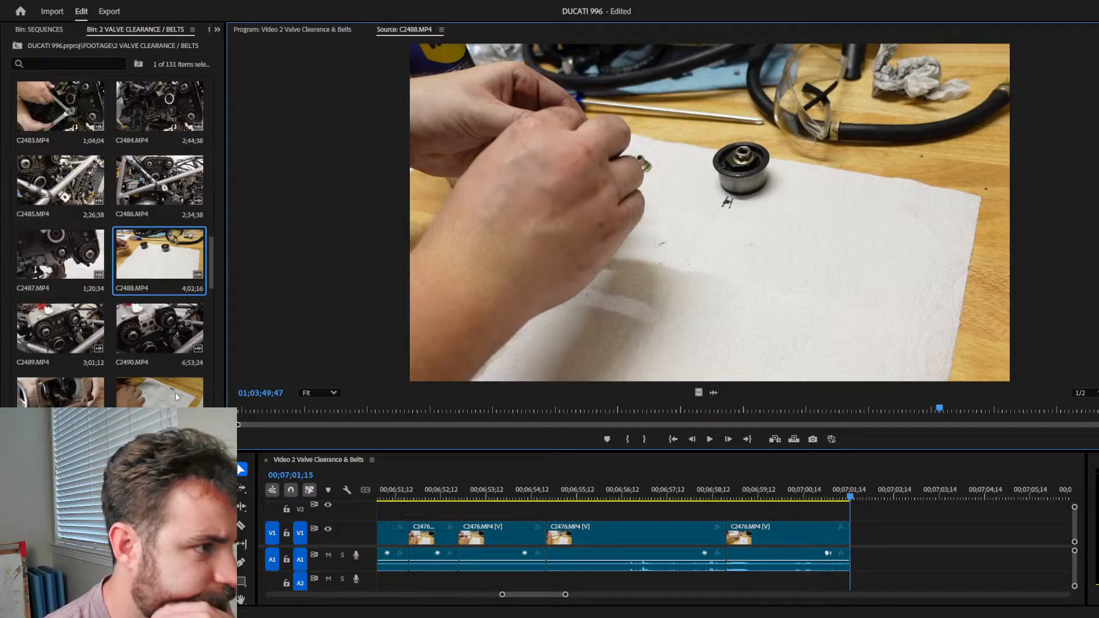
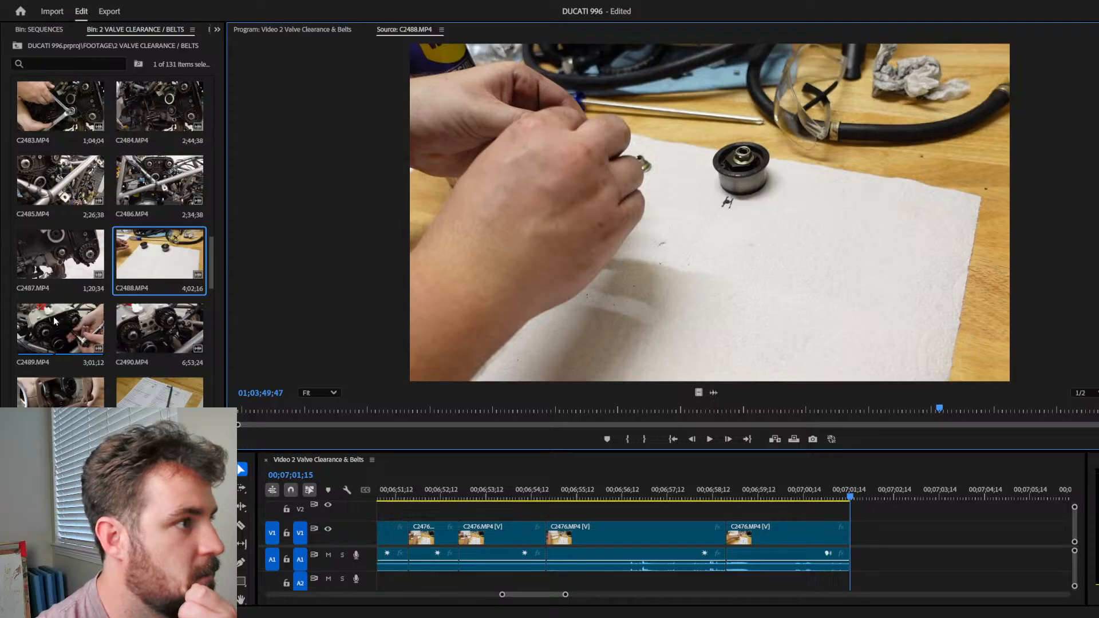
pyautogui.scroll(4, 57, 286)
pyautogui.scroll(3, 57, 280)
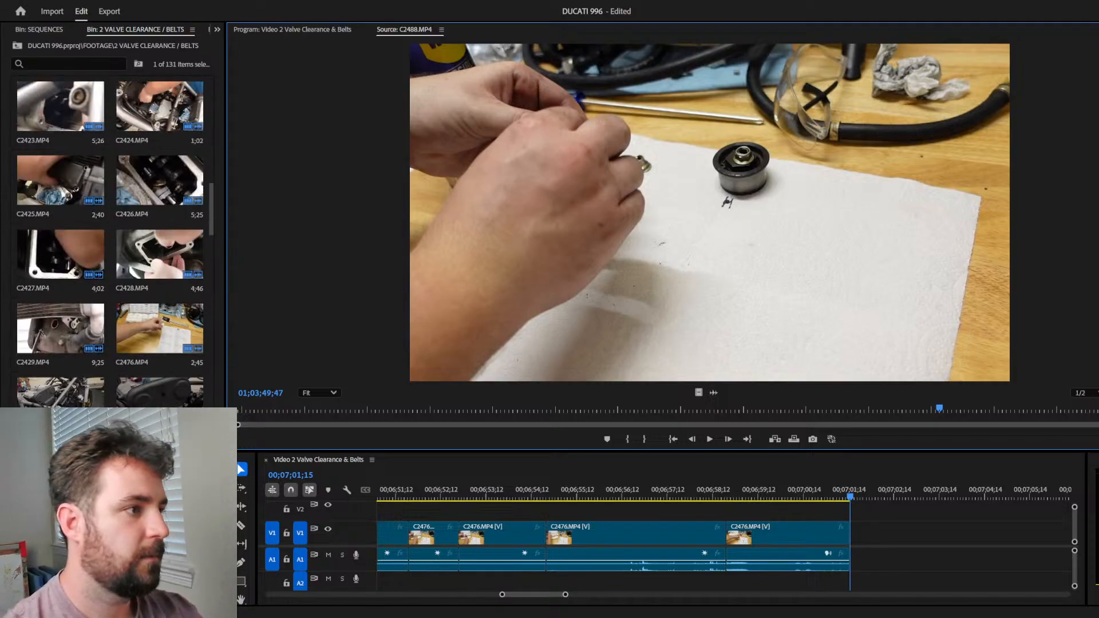
# Step: Open C2477.MP4 as the source and mark a section start near its beginning, around source time 00;35;35
pyautogui.doubleClick(60, 392)
pyautogui.moveTo(243, 410); pyautogui.dragTo(241, 410)
pyautogui.moveTo(245, 410); pyautogui.dragTo(246, 409)
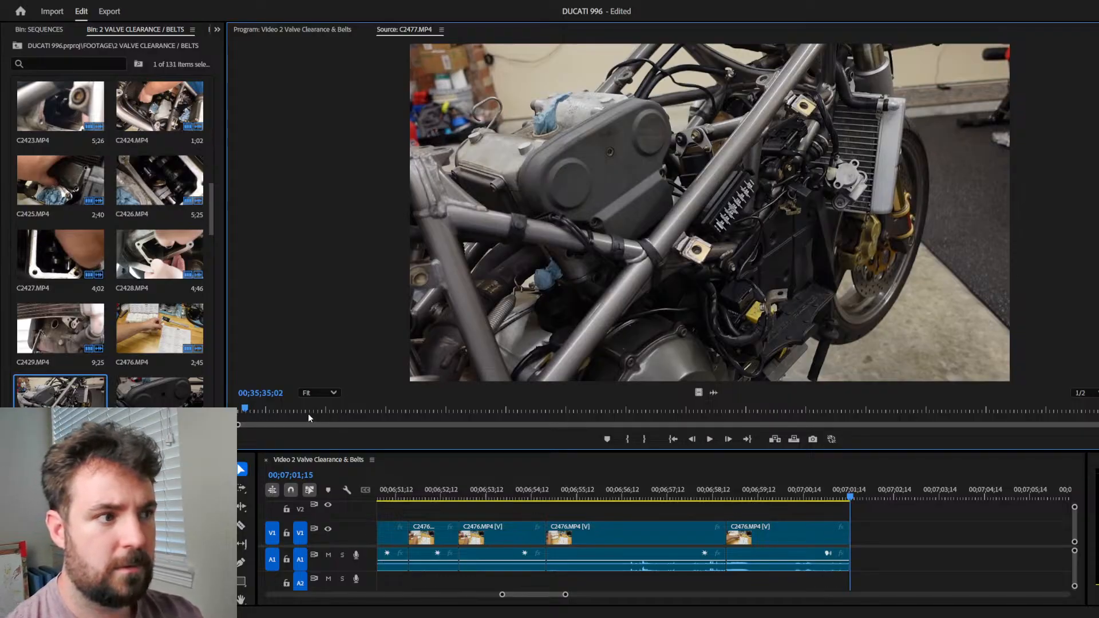
pyautogui.press('space')
pyautogui.press('Left')
pyautogui.press('Left')
pyautogui.press('Left')
pyautogui.press('Left')
pyautogui.press('Left')
pyautogui.press('Left')
pyautogui.press('Left')
pyautogui.press('Left')
pyautogui.press('Left')
pyautogui.press('Left')
pyautogui.press('Left')
pyautogui.press('Left')
pyautogui.press('Left')
pyautogui.press('Left')
pyautogui.press('Left')
pyautogui.press('Left')
pyautogui.press('Left')
pyautogui.press('Left')
pyautogui.press('Left')
pyautogui.press('Left')
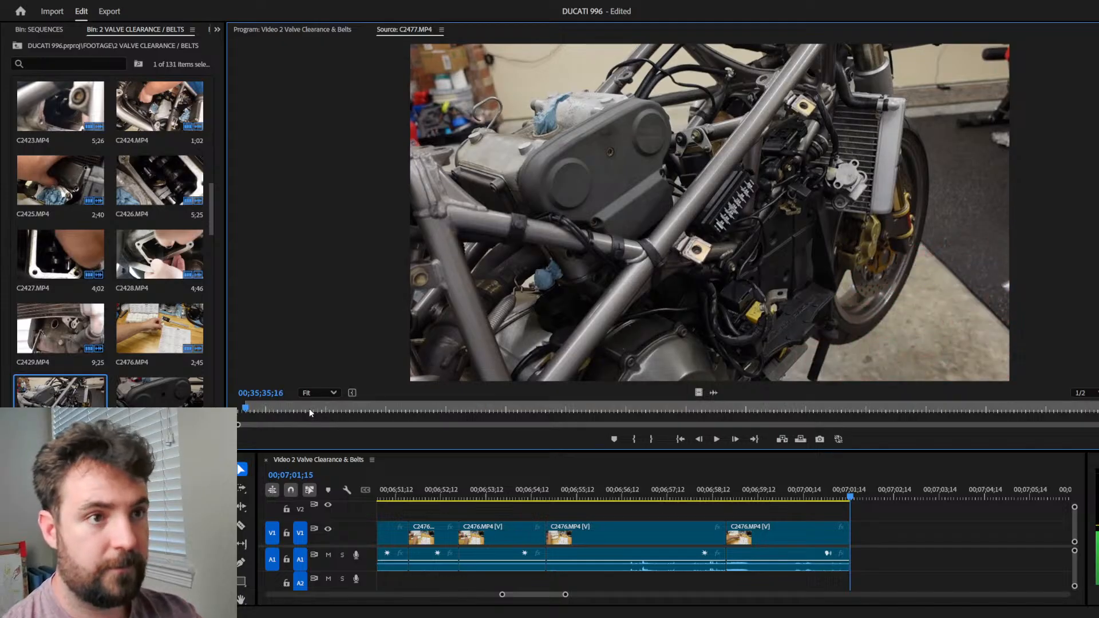
# Step: Play the start of C2477.MP4 and append the section from 00;35;47;55 to 00;35;51;23 to the end of the timeline
pyautogui.press('space')
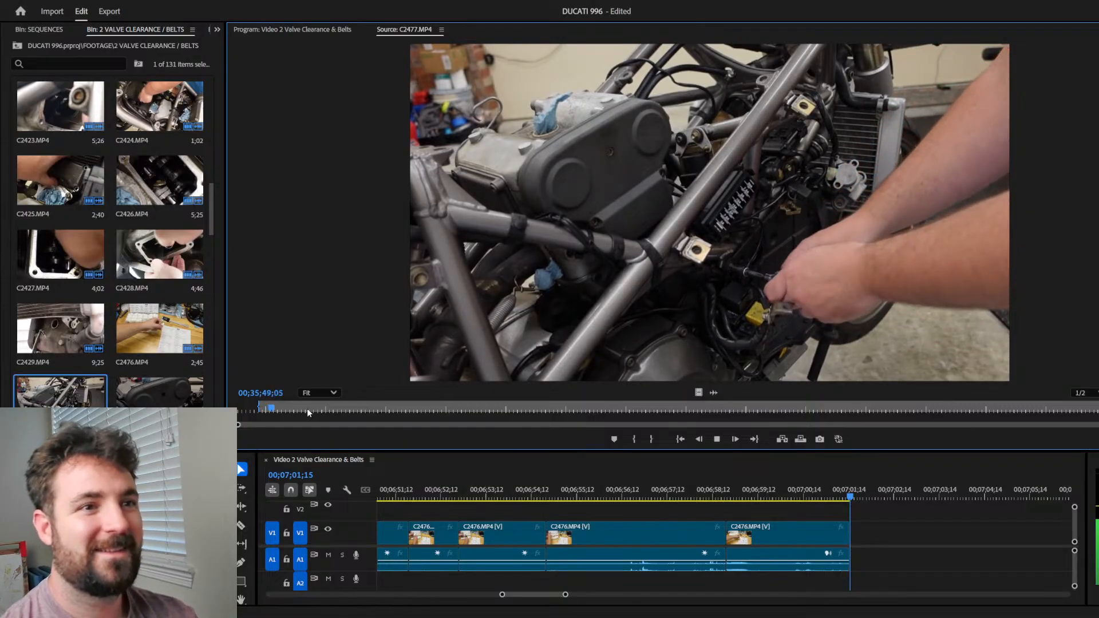
pyautogui.press('space')
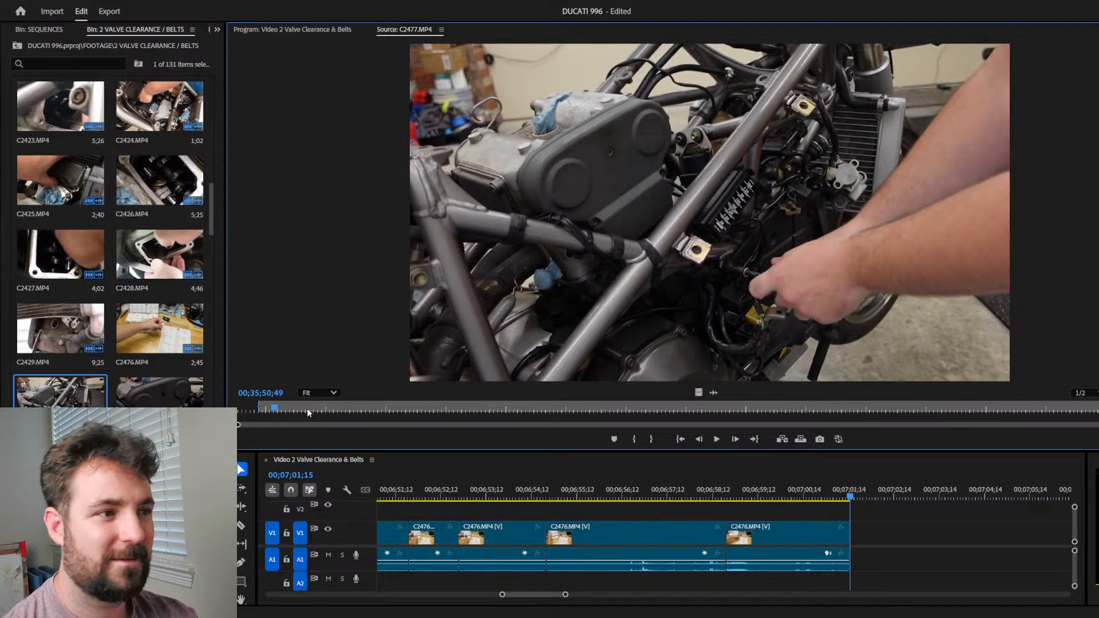
pyautogui.click(273, 409)
pyautogui.moveTo(273, 410); pyautogui.dragTo(267, 411)
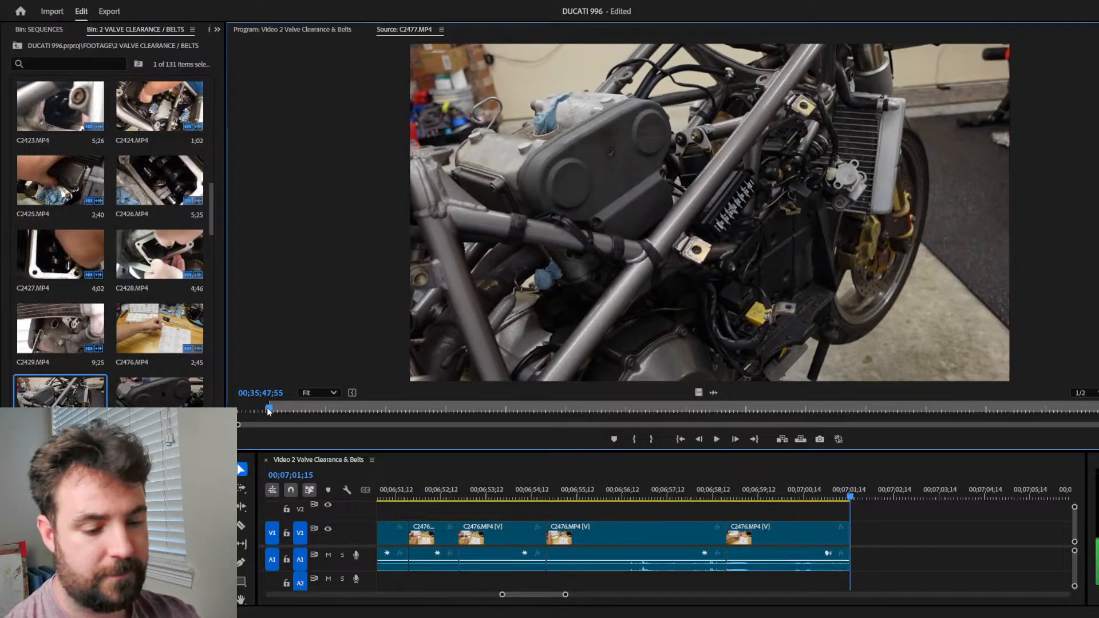
pyautogui.press('space')
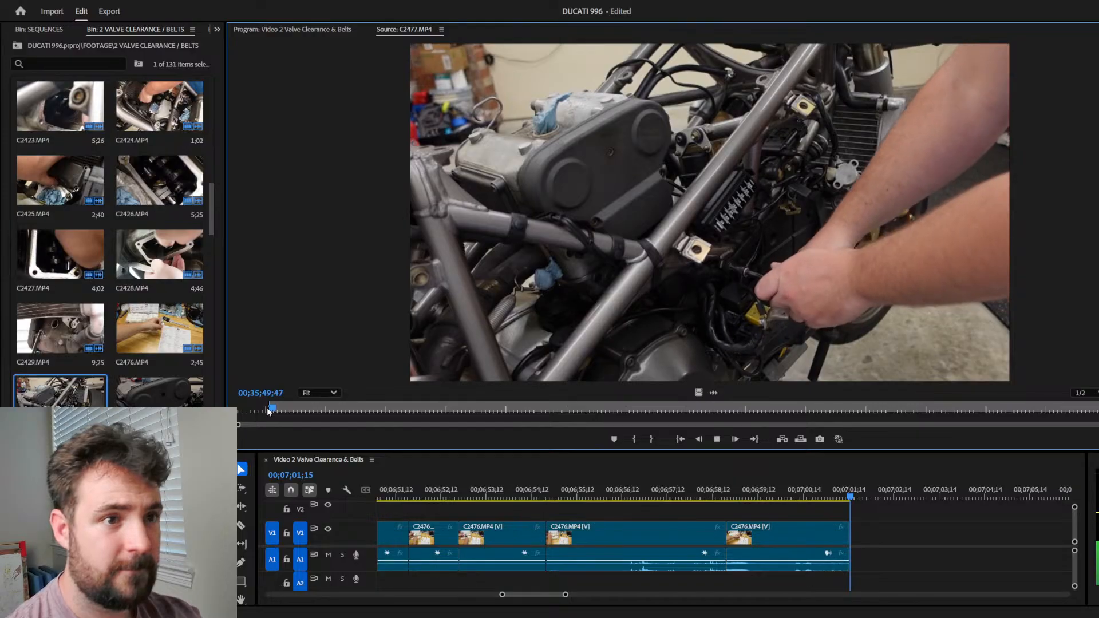
pyautogui.press('space')
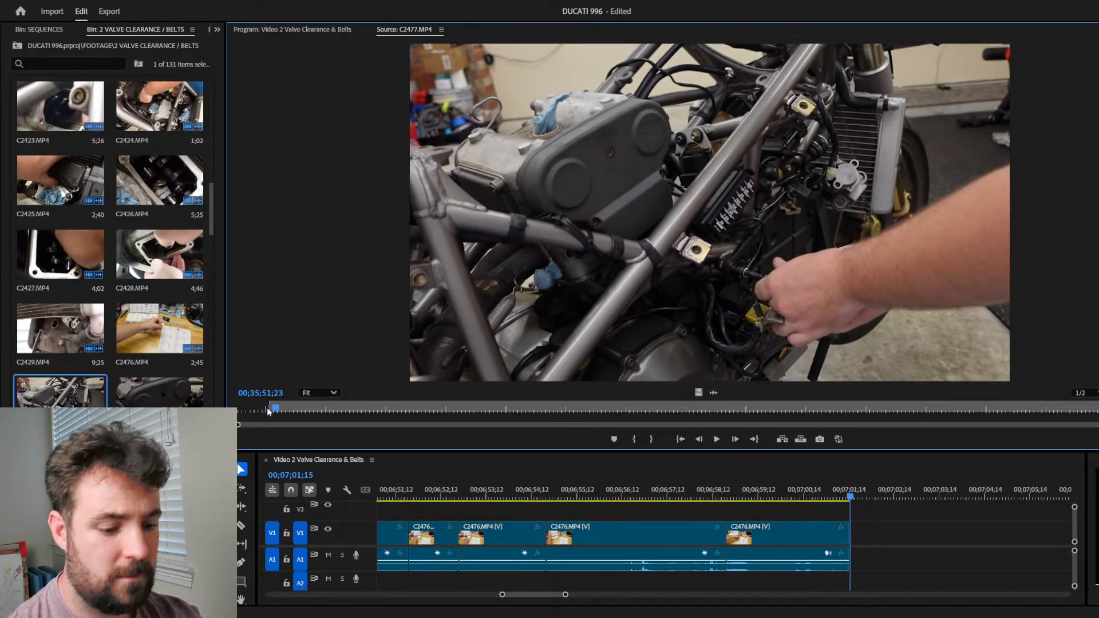
pyautogui.press('.')
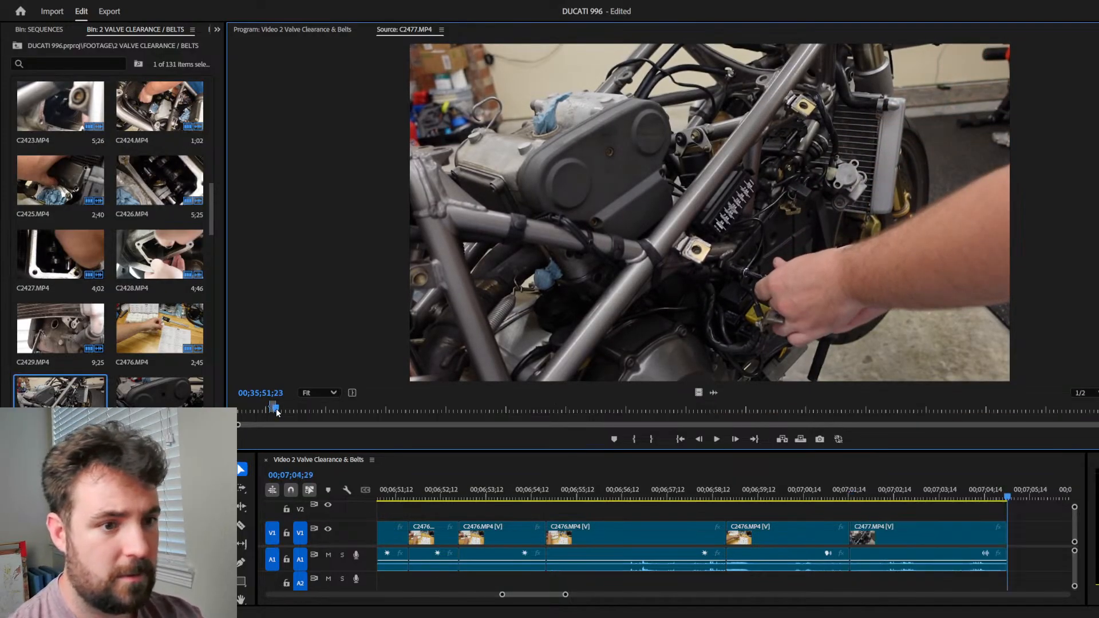
# Step: Mark the following C2477.MP4 section so that it ends at 00;36;00;07 and append it to the timeline
pyautogui.moveTo(276, 407); pyautogui.dragTo(286, 411)
pyautogui.press('space')
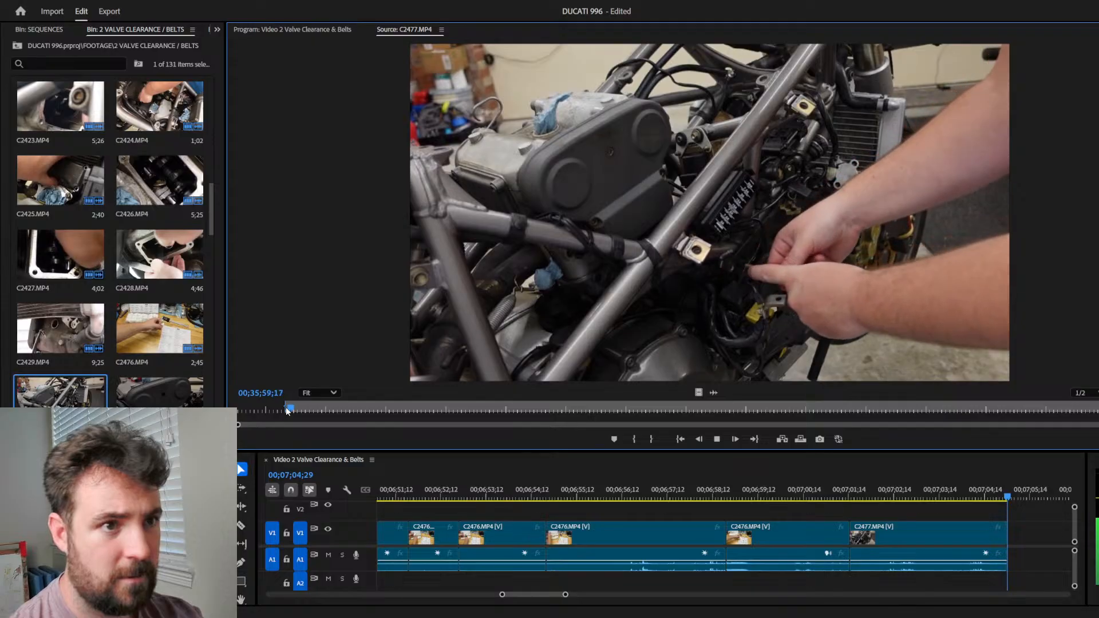
pyautogui.press('space')
pyautogui.press('o')
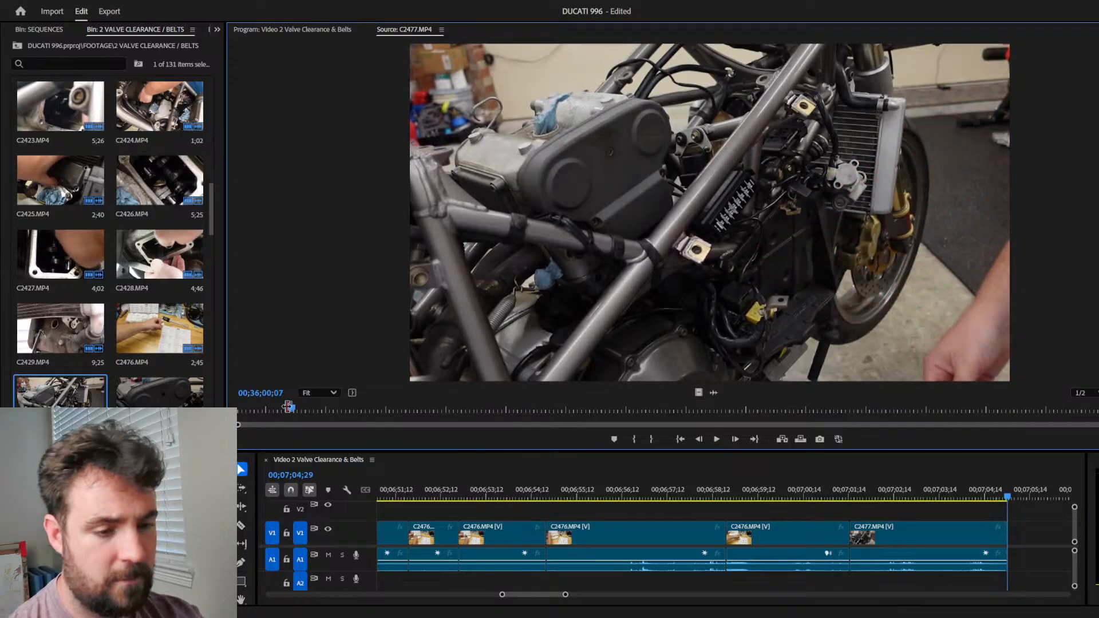
pyautogui.press('.')
# Step: Trim the opening of the last C2477.MP4 clip on the timeline and close the gap before it
pyautogui.moveTo(564, 529); pyautogui.dragTo(643, 518)
pyautogui.click(621, 534)
pyautogui.press('Delete')
# Step: Play back the cut into the last C2477.MP4 clip and shorten that clip's end to 00;07;06;18
pyautogui.click(548, 496)
pyautogui.press('space')
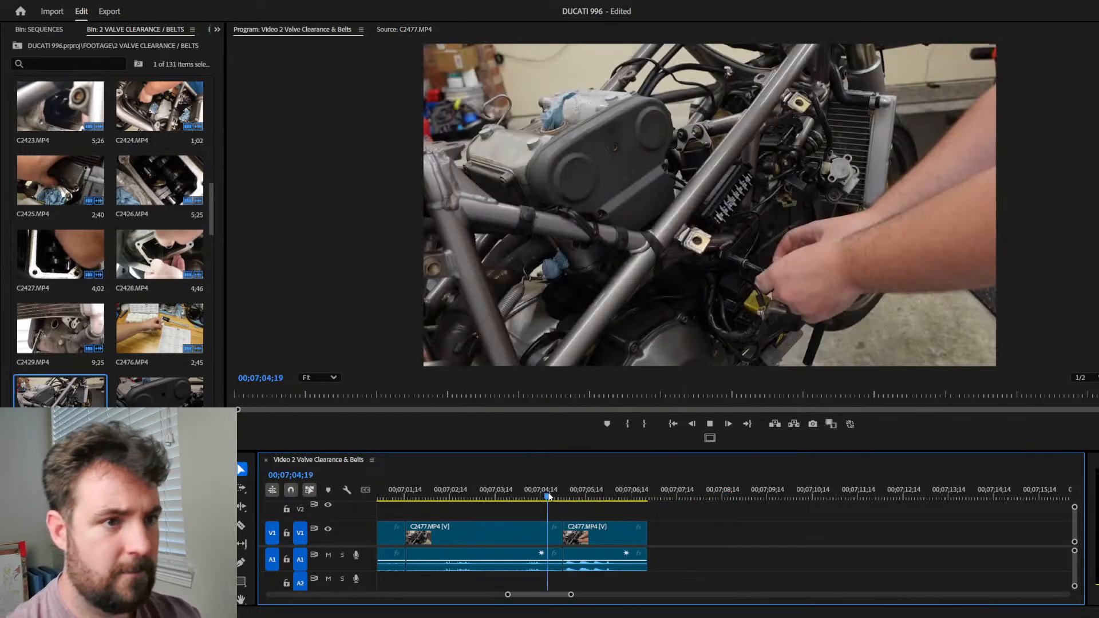
pyautogui.press('space')
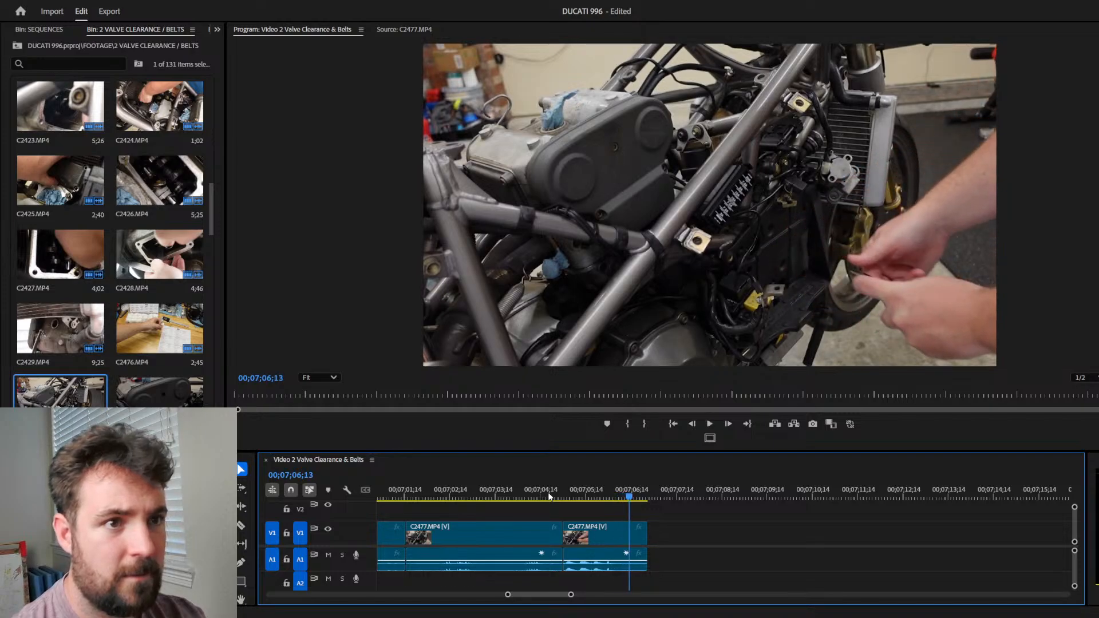
pyautogui.hotkey('shift', 'Right')
pyautogui.moveTo(641, 530); pyautogui.dragTo(635, 531)
pyautogui.click(589, 530)
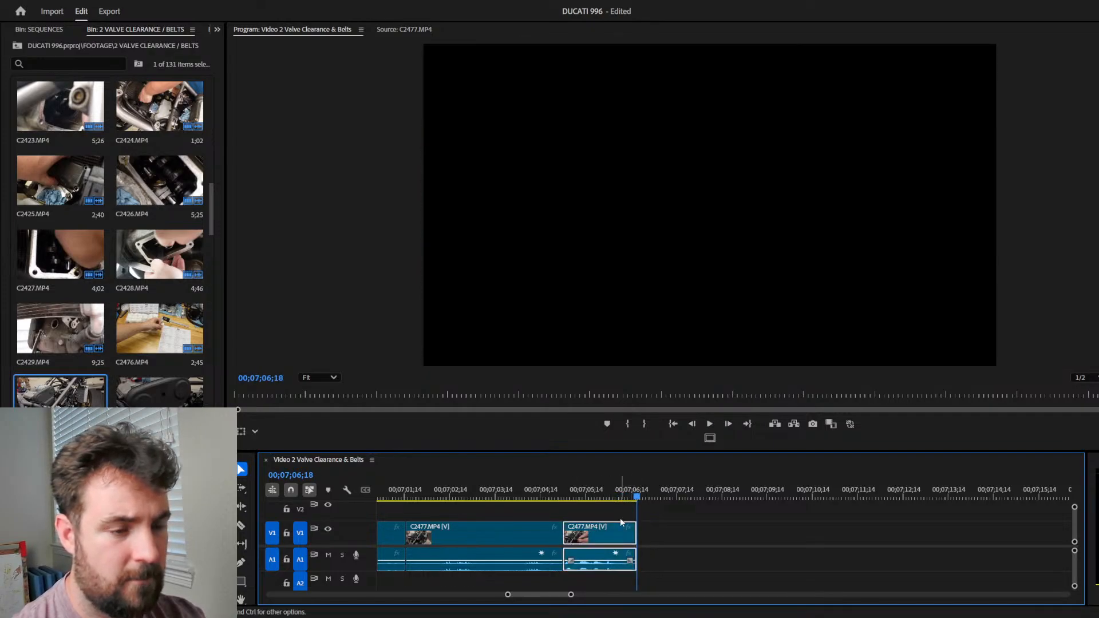
# Step: Return to the C2477.MP4 source and add its section from 00;36;03;23 to 00;36;05;31 at the timeline's end
pyautogui.click(398, 29)
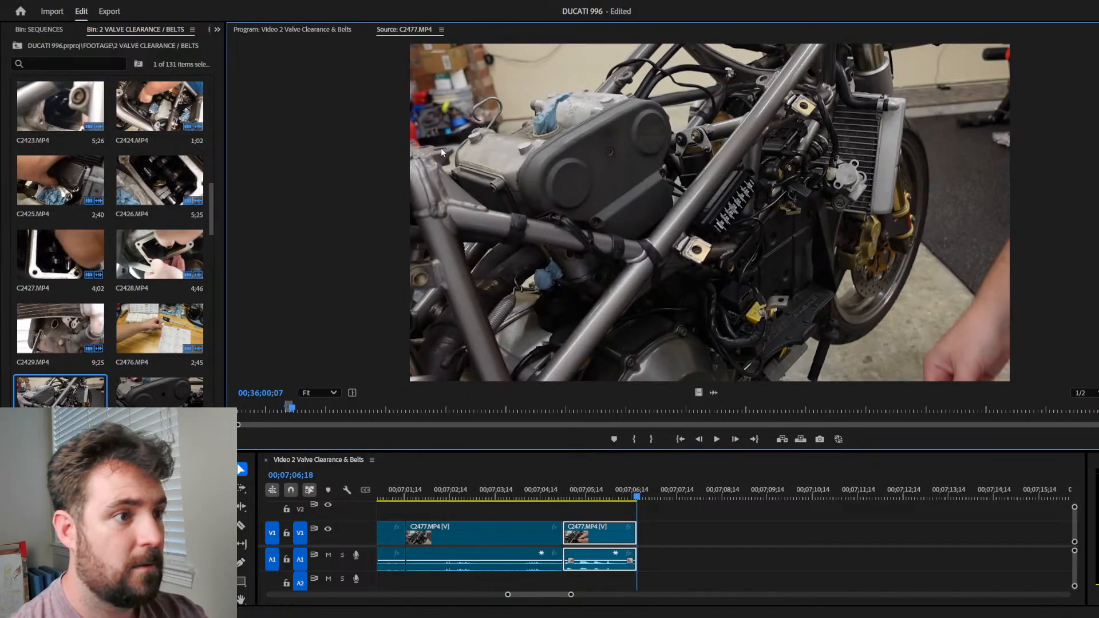
pyautogui.moveTo(293, 407); pyautogui.dragTo(300, 409)
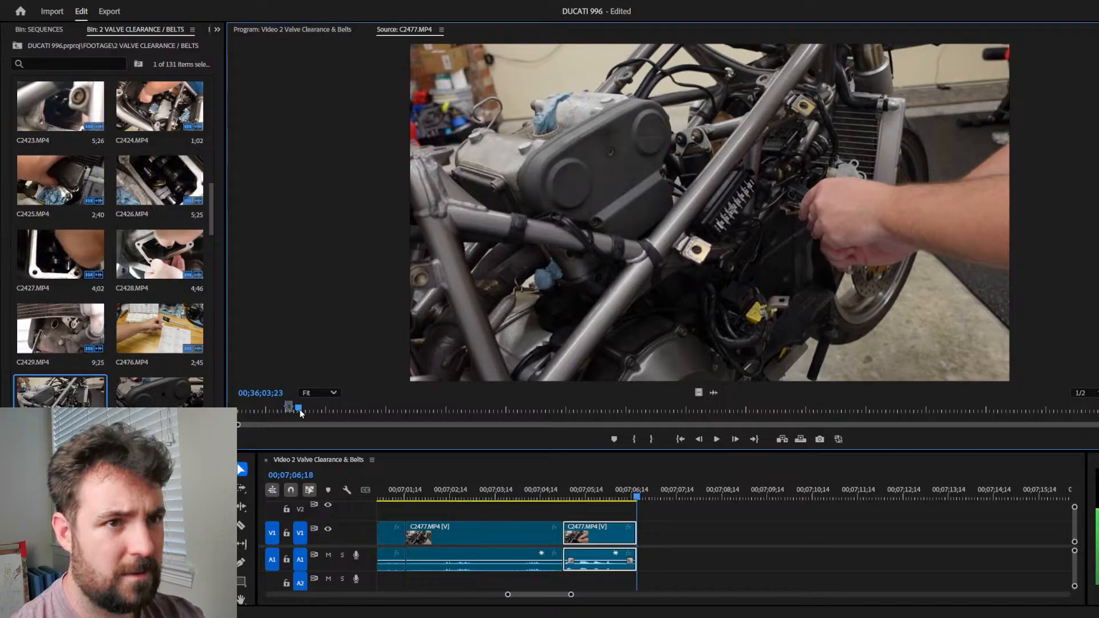
pyautogui.press('space')
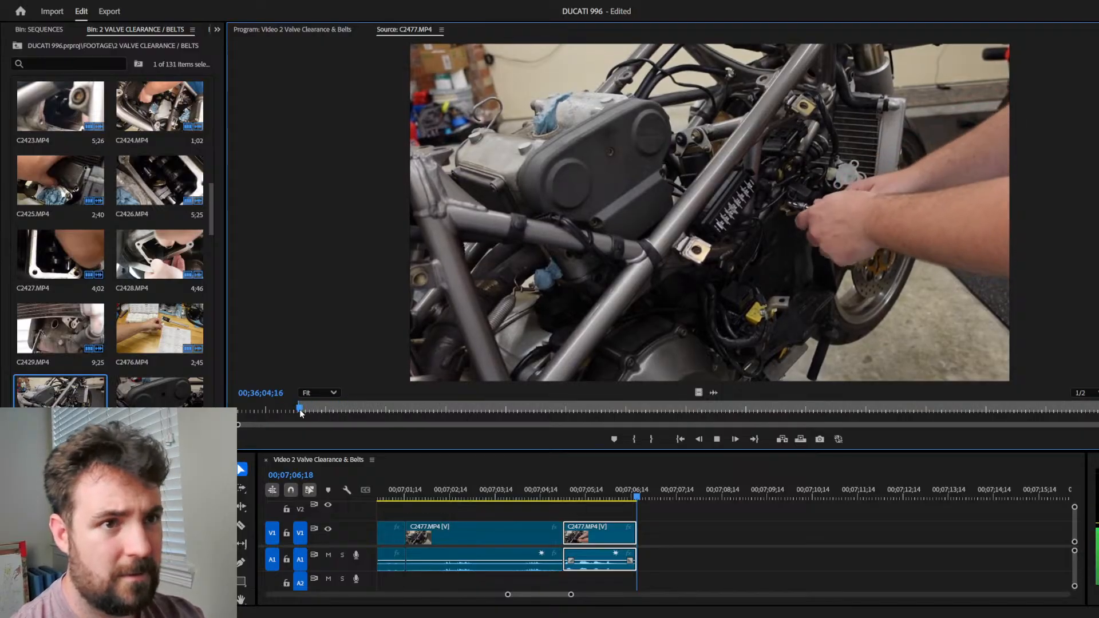
pyautogui.press('space')
pyautogui.press('o')
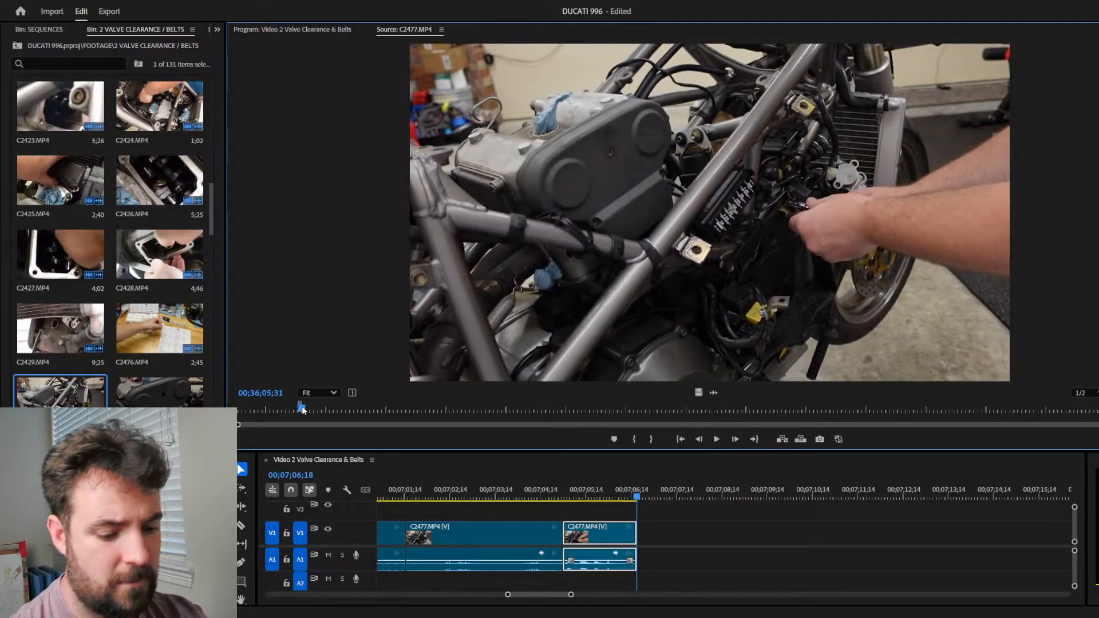
pyautogui.press(',')
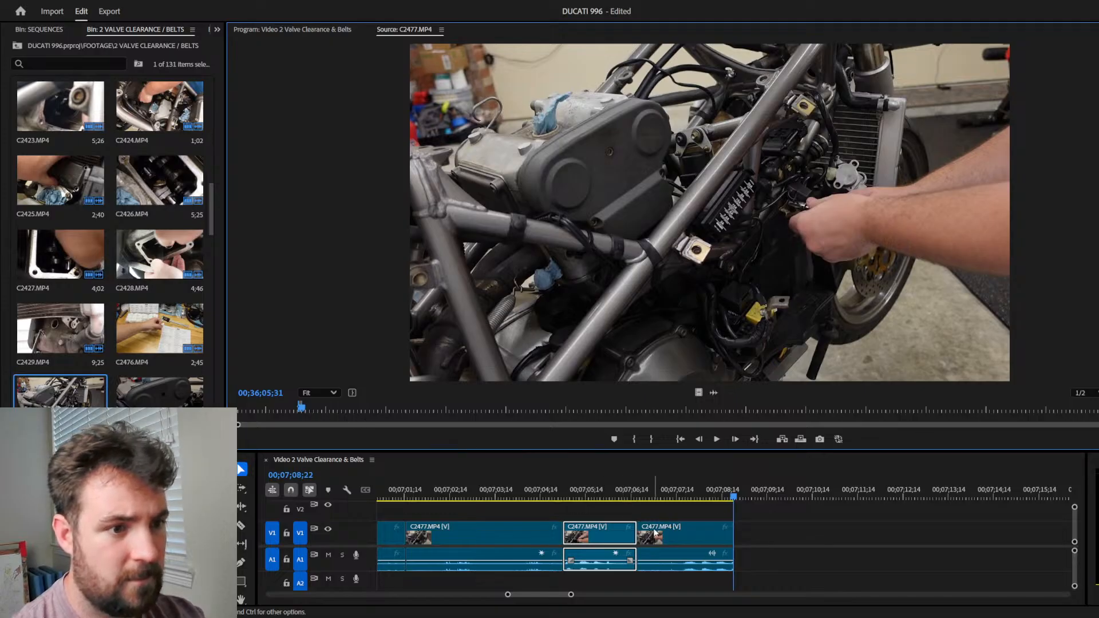
# Step: Extend the last clip's end to include more footage, trim its start to timeline position 00;07;12;18, and close the gap before it
pyautogui.moveTo(640, 524); pyautogui.dragTo(1010, 532)
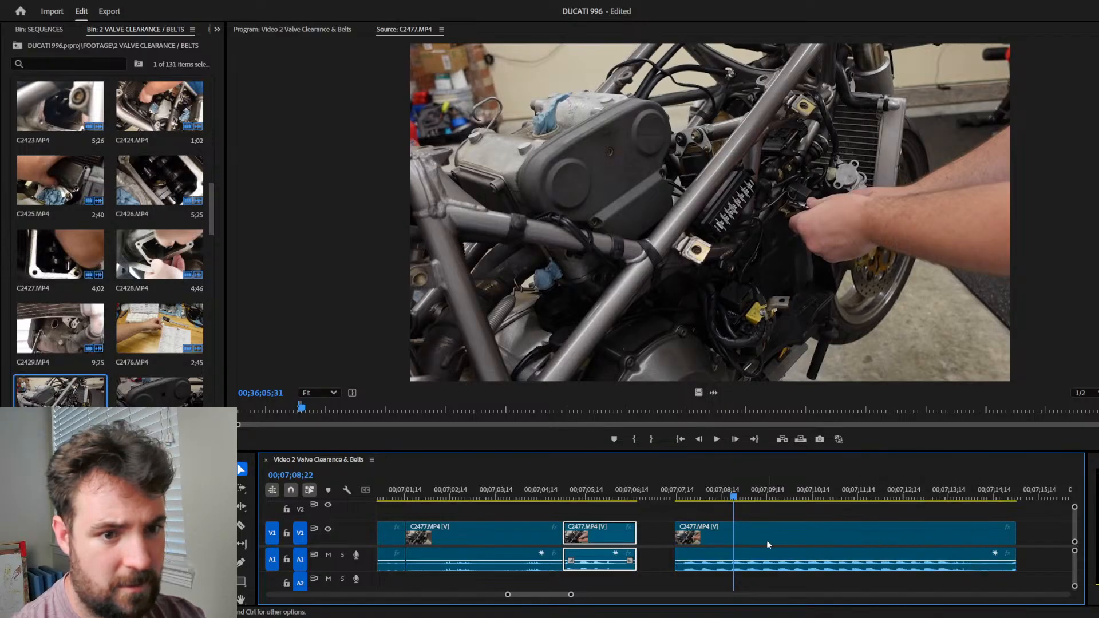
pyautogui.moveTo(727, 497); pyautogui.dragTo(909, 498)
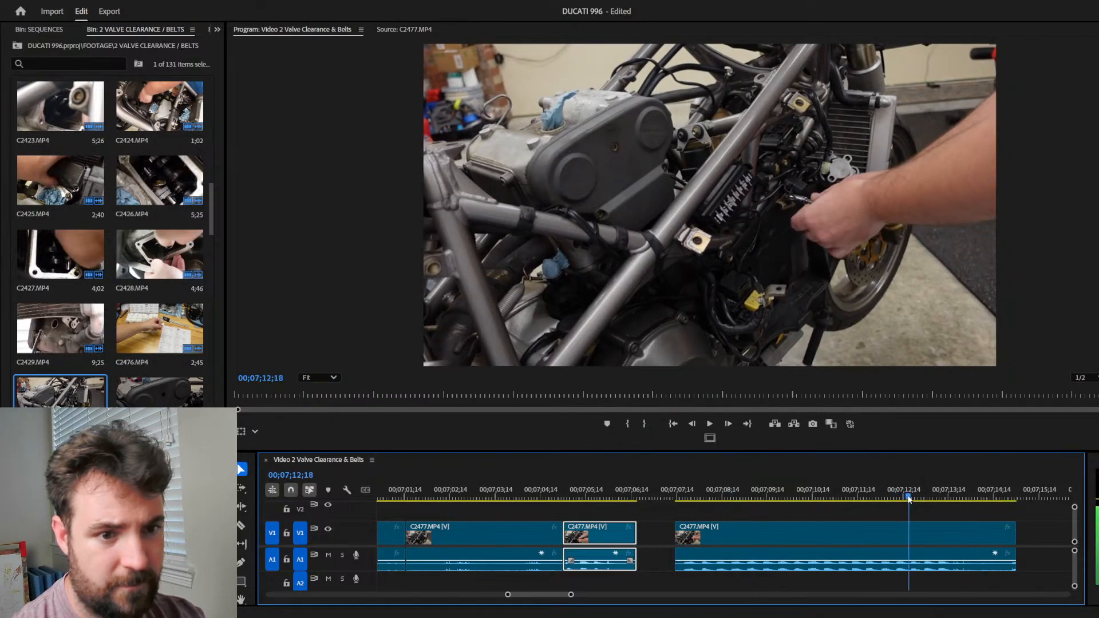
pyautogui.moveTo(677, 522); pyautogui.dragTo(909, 524)
pyautogui.click(806, 541)
pyautogui.press('Delete')
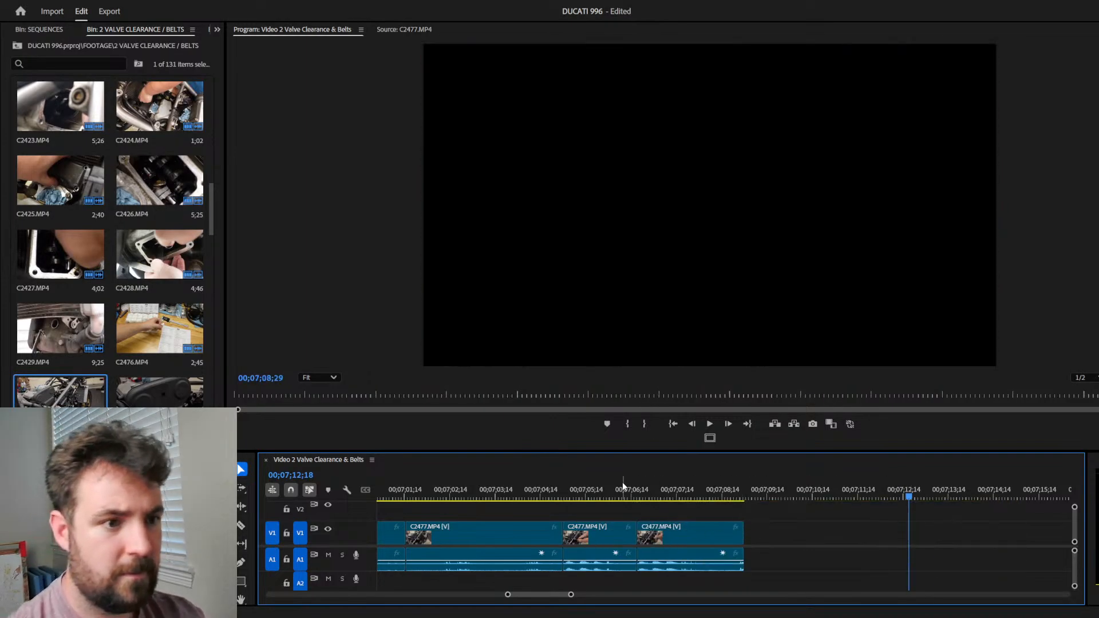
# Step: Play back the last two C2477.MP4 clips and trim the end of the final one to 00;07;08;17
pyautogui.click(588, 487)
pyautogui.press('space')
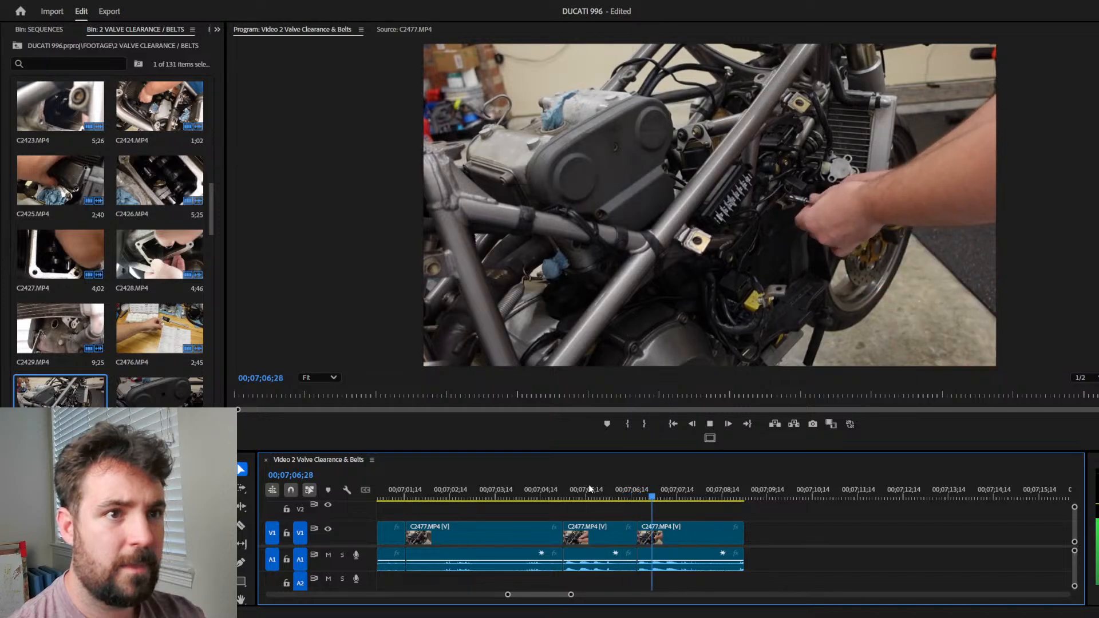
pyautogui.press('space')
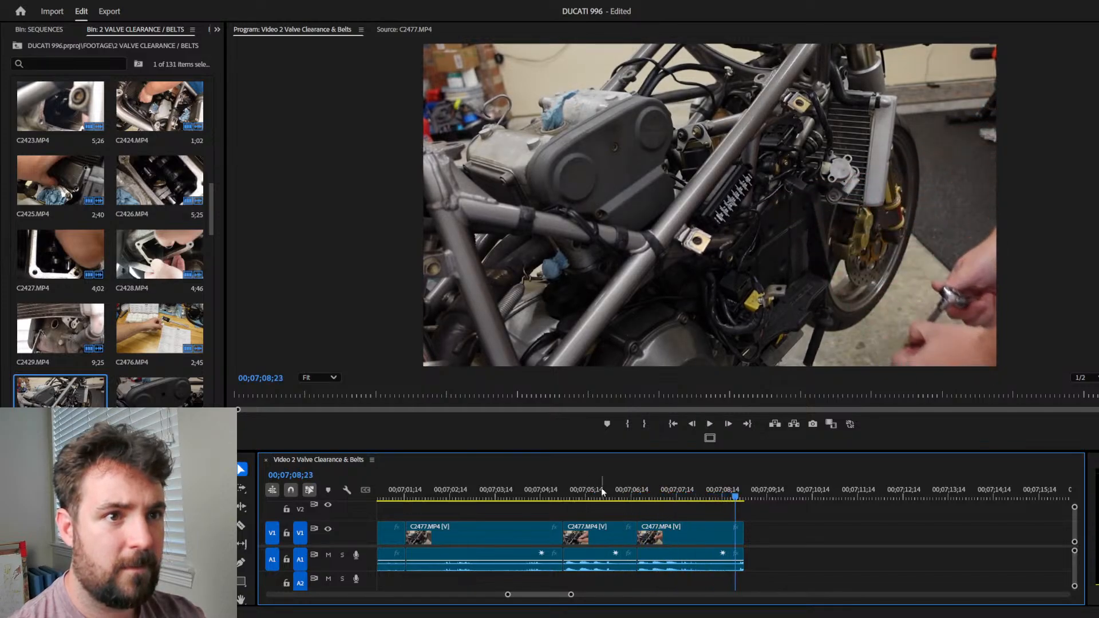
pyautogui.moveTo(734, 536); pyautogui.dragTo(723, 529)
pyautogui.press('Up')
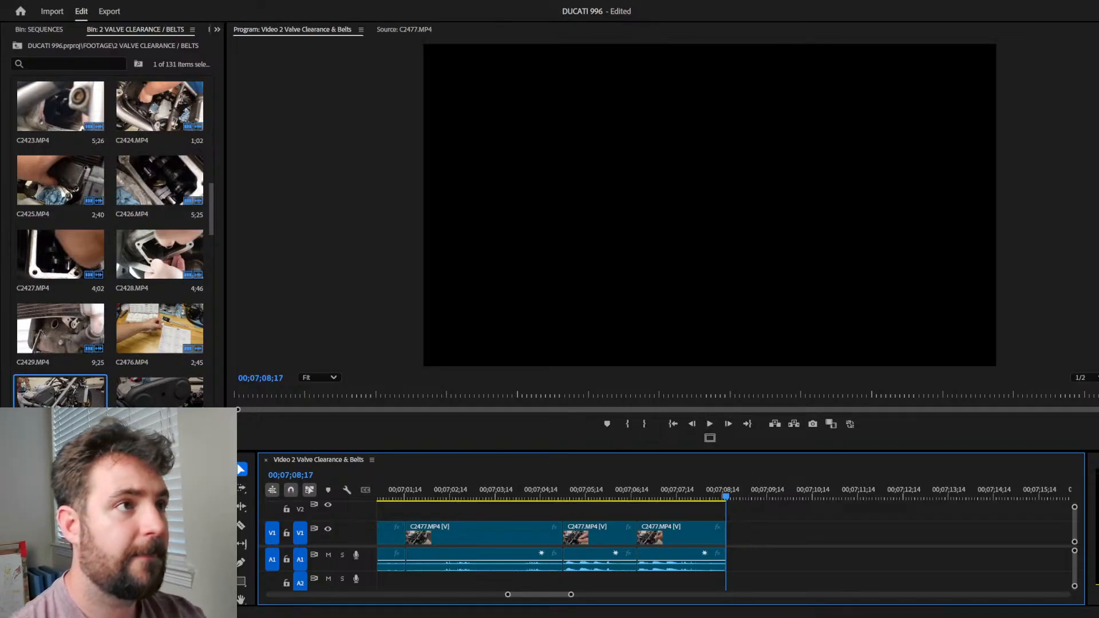
# Step: Skim ahead in the C2477.MP4 source and mark a new section start around 00;36;43
pyautogui.click(403, 32)
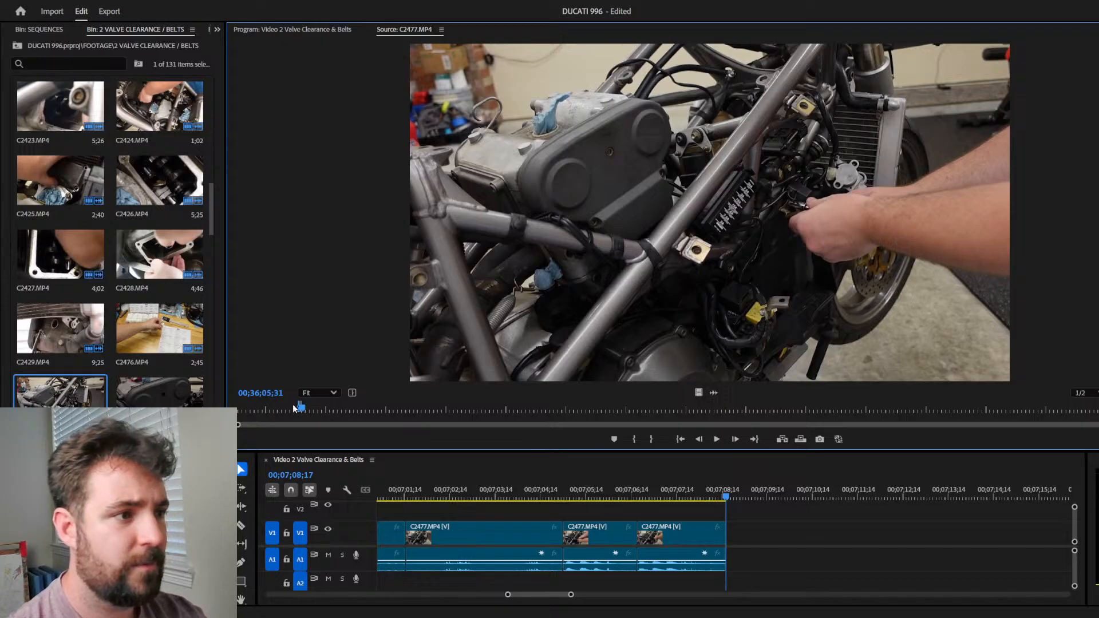
pyautogui.moveTo(293, 406); pyautogui.dragTo(372, 408)
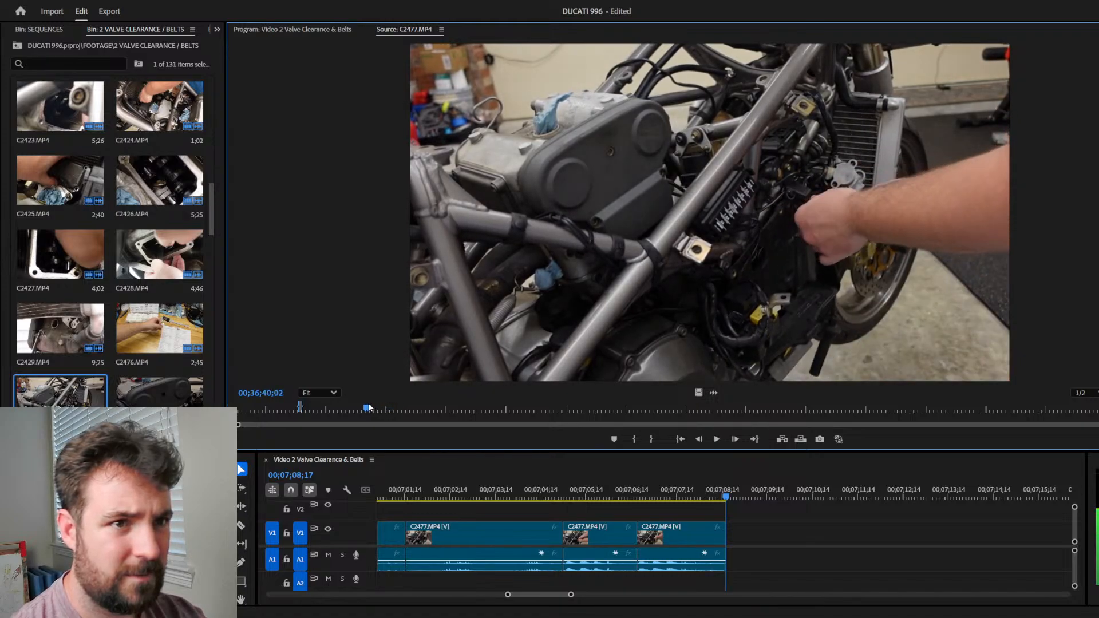
pyautogui.press('i')
pyautogui.press('space')
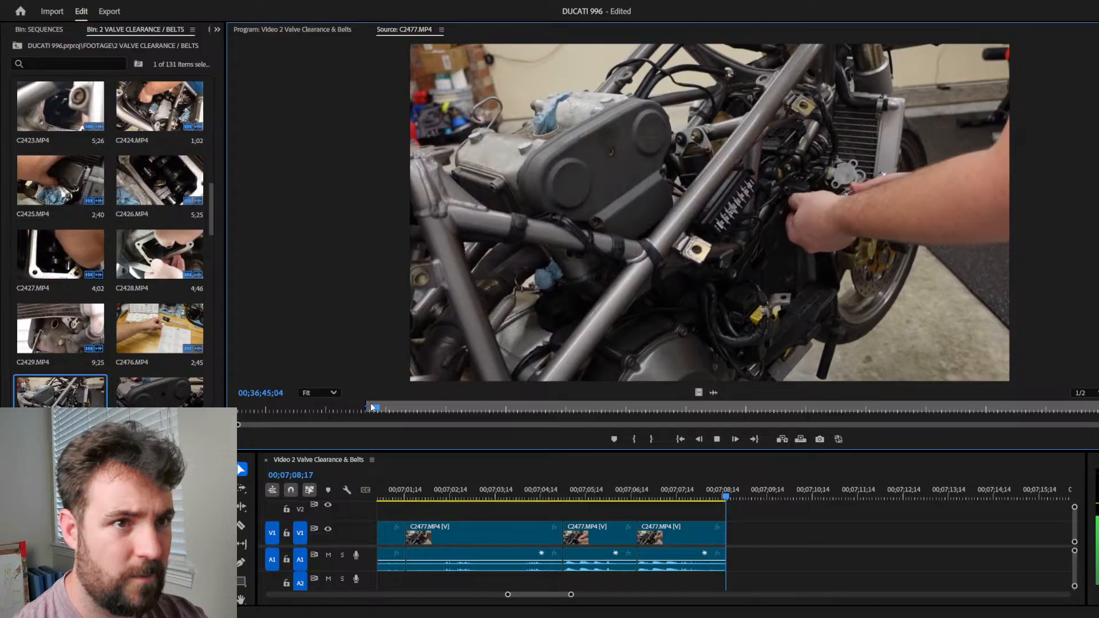
pyautogui.press('space')
pyautogui.moveTo(371, 406); pyautogui.dragTo(372, 406)
pyautogui.press('space')
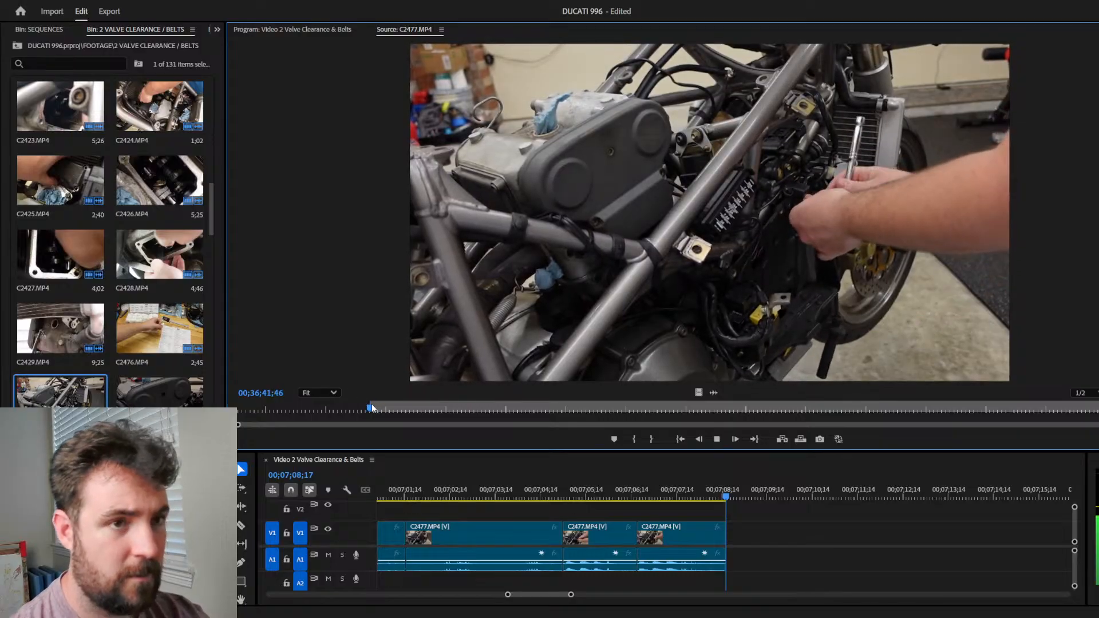
pyautogui.press('space')
pyautogui.press('i')
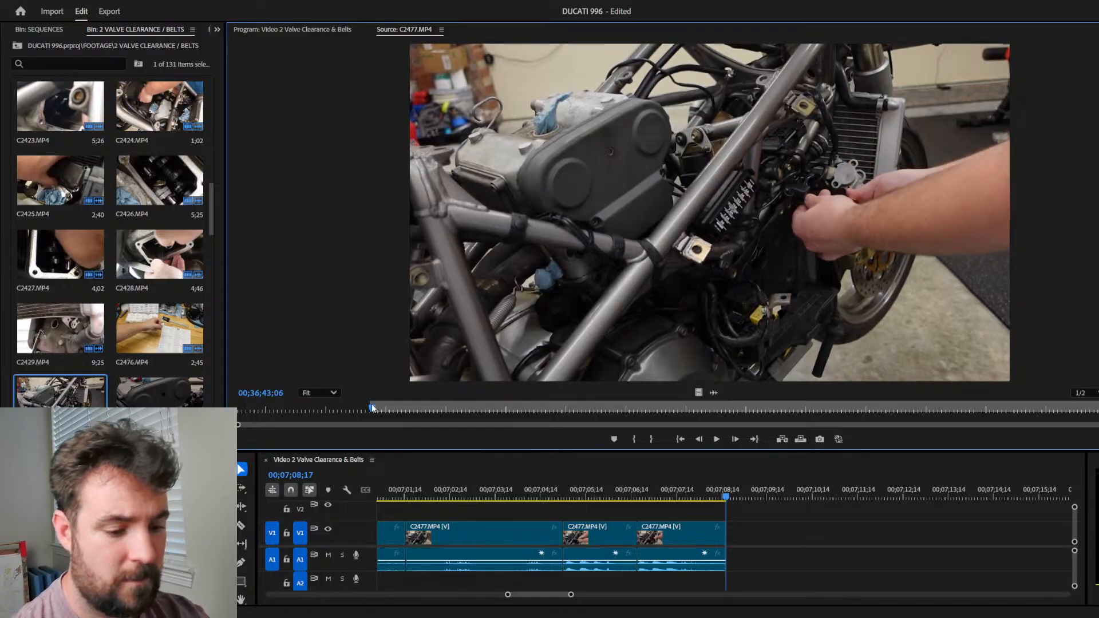
# Step: Mark the C2477.MP4 section's end at 00;36;45;08 and append the section to the timeline
pyautogui.press('space')
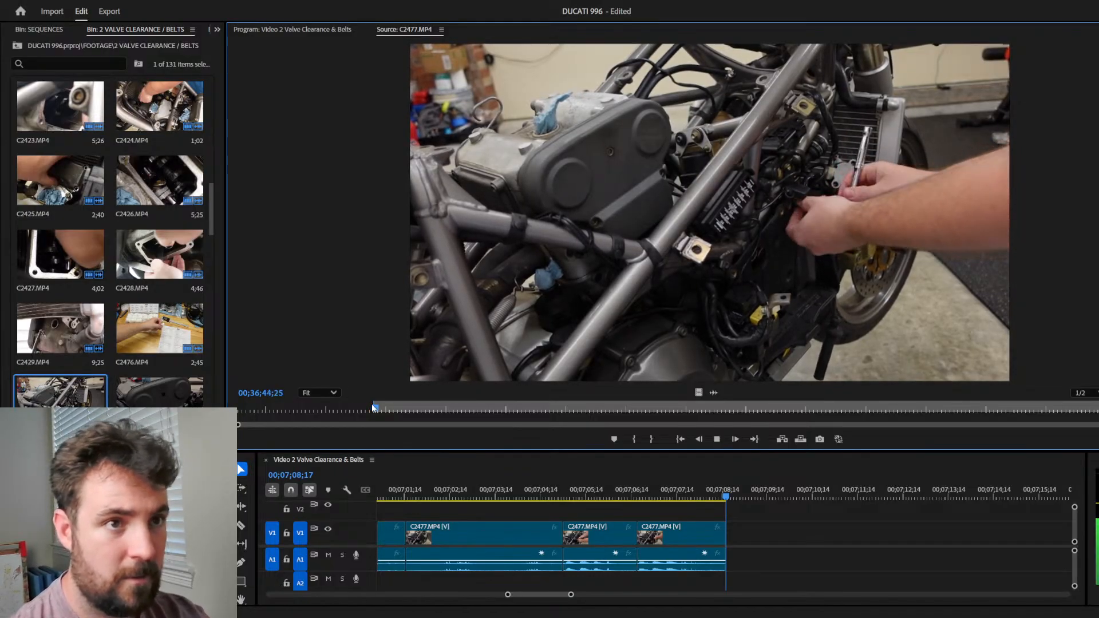
pyautogui.press('space')
pyautogui.press('o')
pyautogui.press('.')
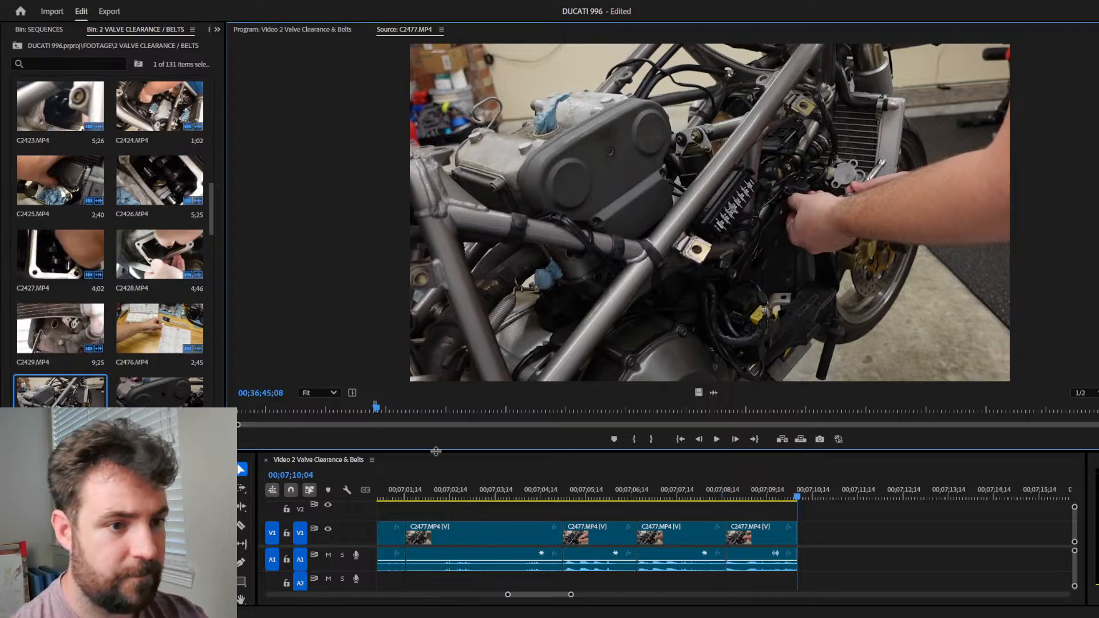
# Step: Review the next moments of C2477.MP4 and append the section from 00;36;46;04 to 00;36;47;31 to the timeline
pyautogui.press('space')
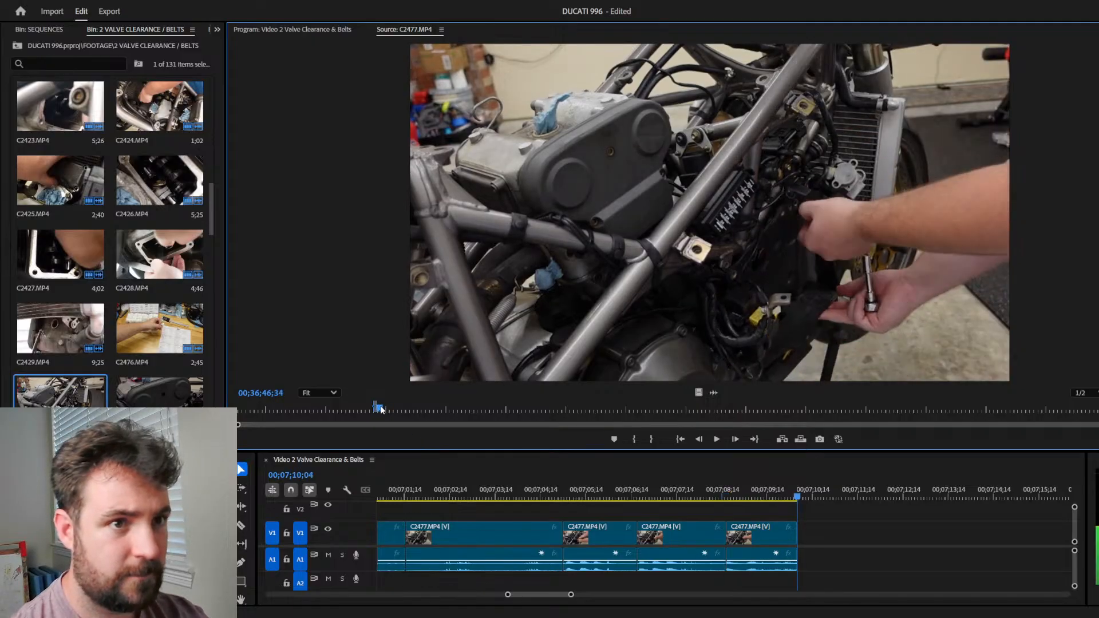
pyautogui.press('space')
pyautogui.press('space')
pyautogui.press('space')
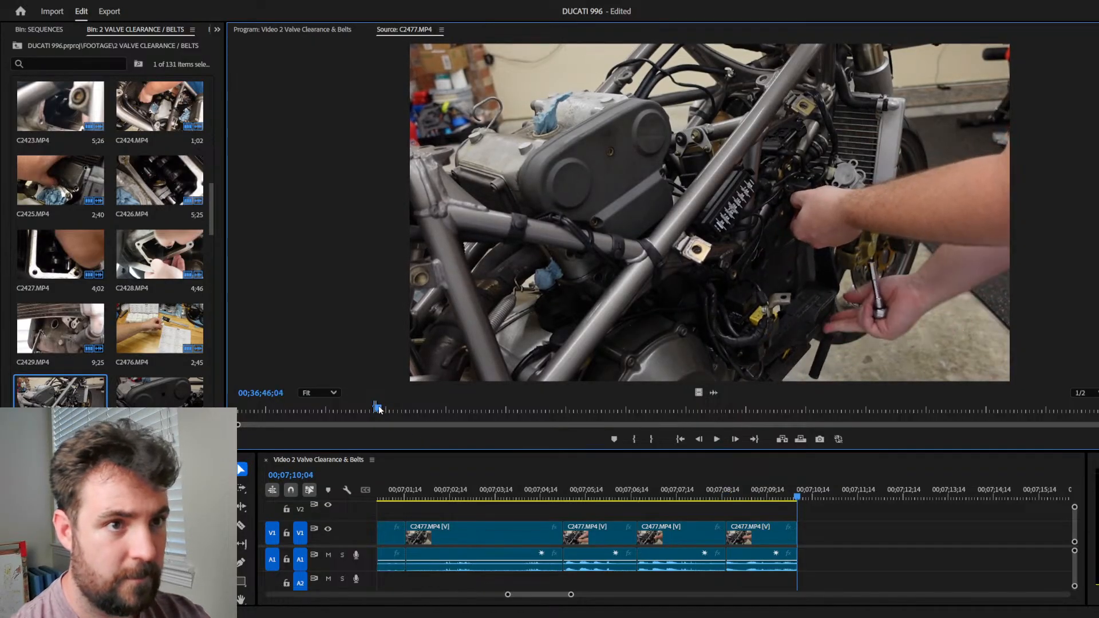
pyautogui.press('space')
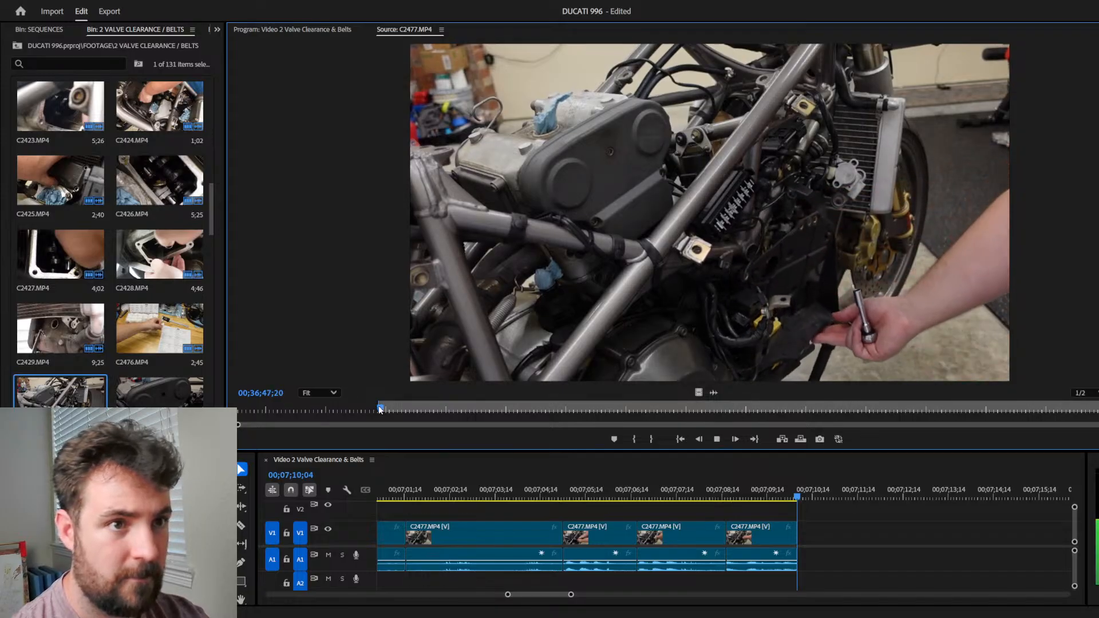
pyautogui.press('space')
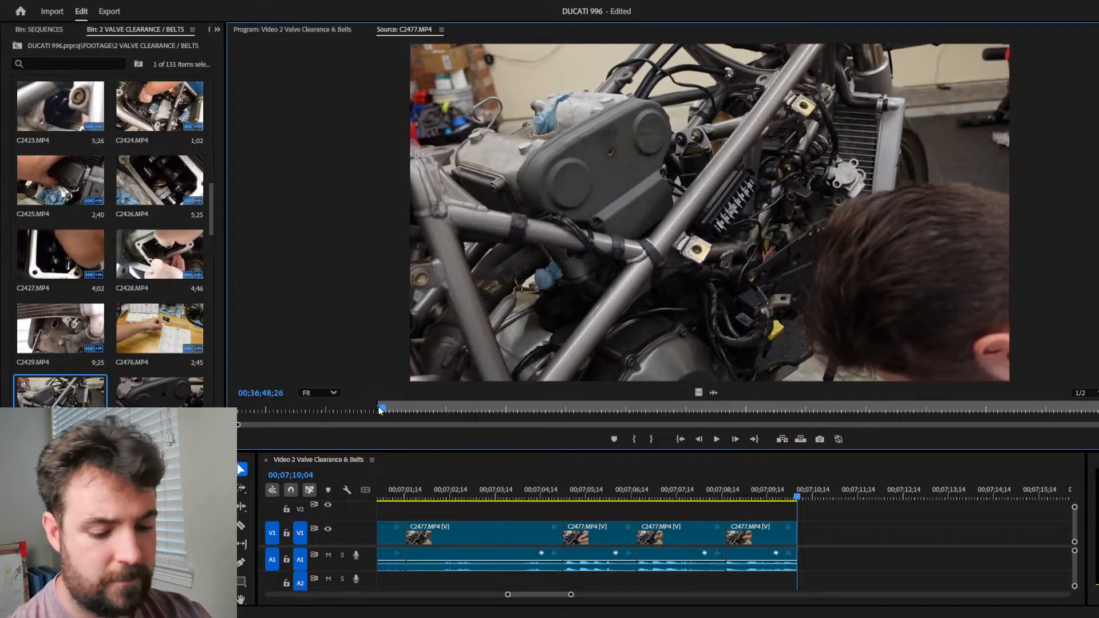
pyautogui.press('j')
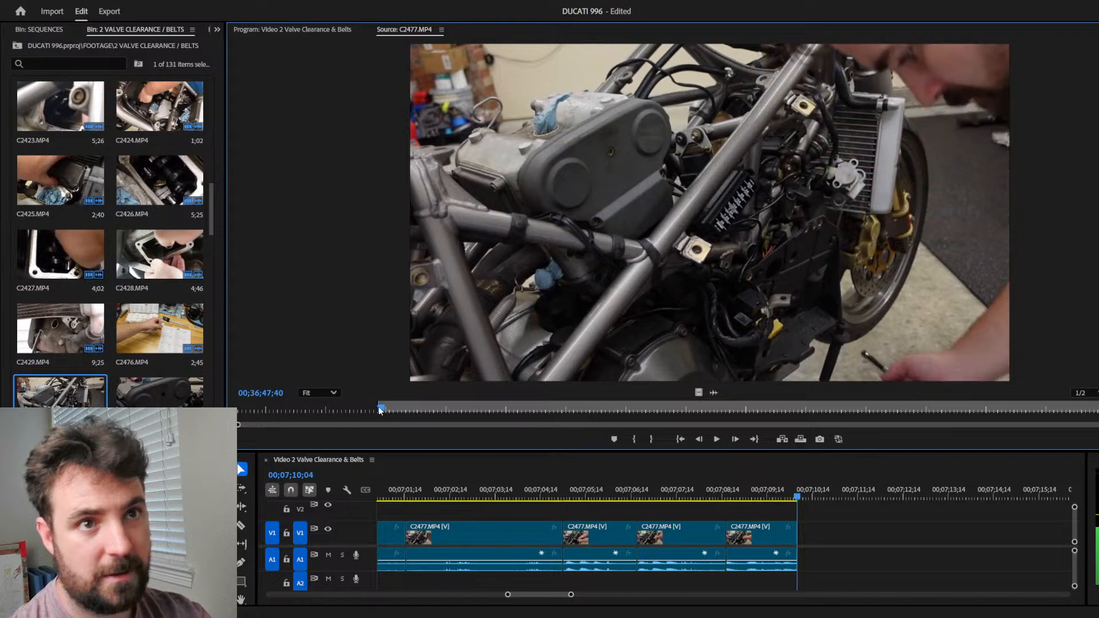
pyautogui.press('.')
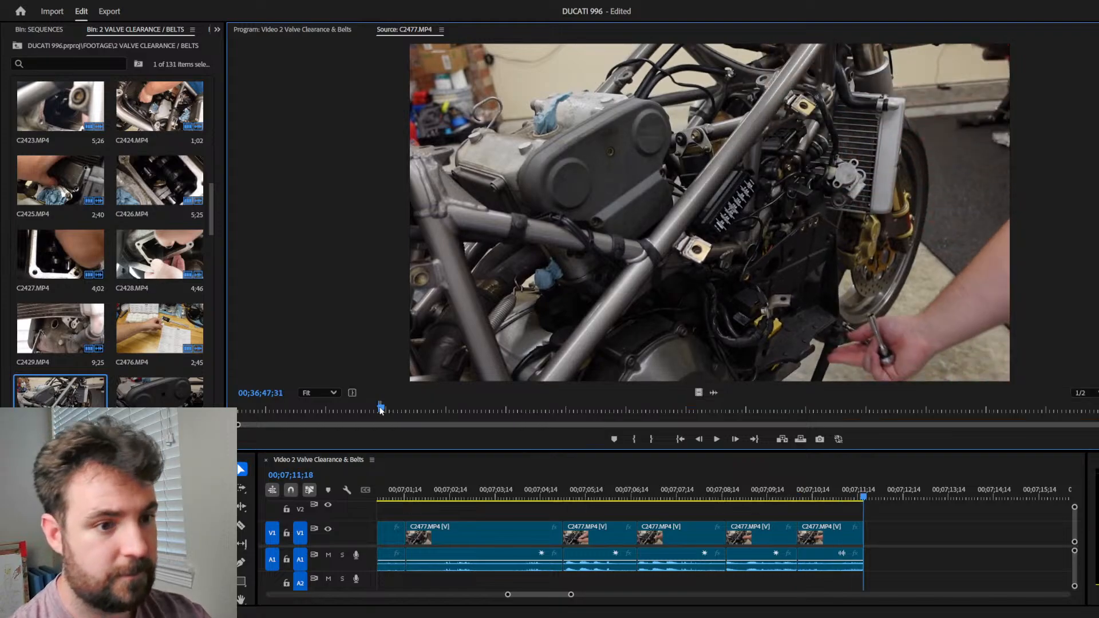
# Step: Skim ahead in C2477.MP4 and append the section from about 00;37;15 to 00;37;16;44 to the timeline
pyautogui.moveTo(379, 410); pyautogui.dragTo(399, 412)
pyautogui.press('space')
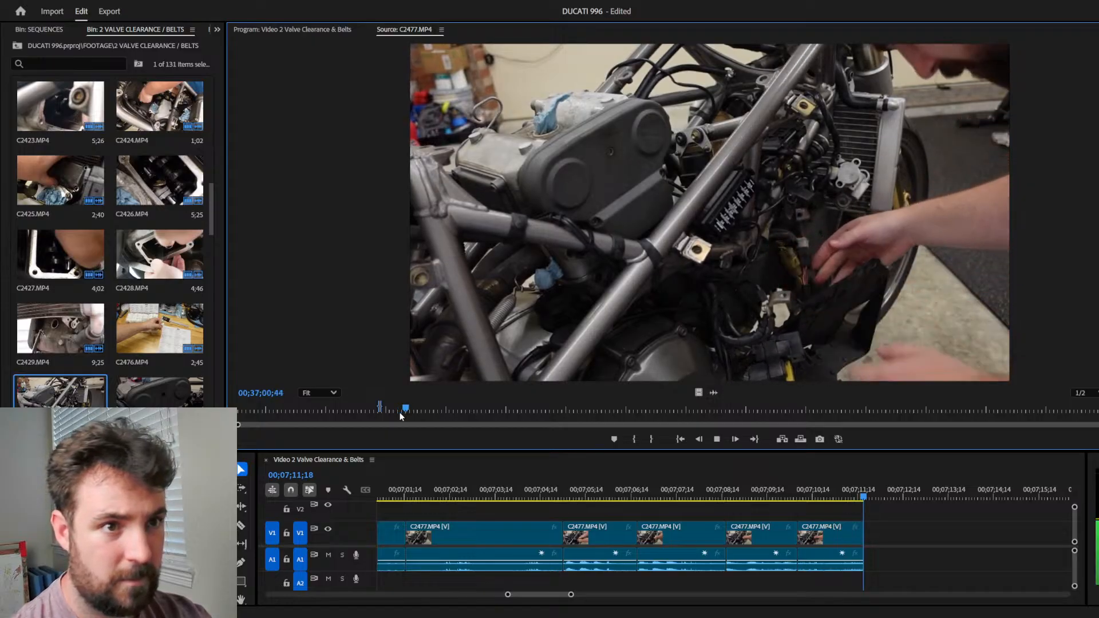
pyautogui.click(410, 410)
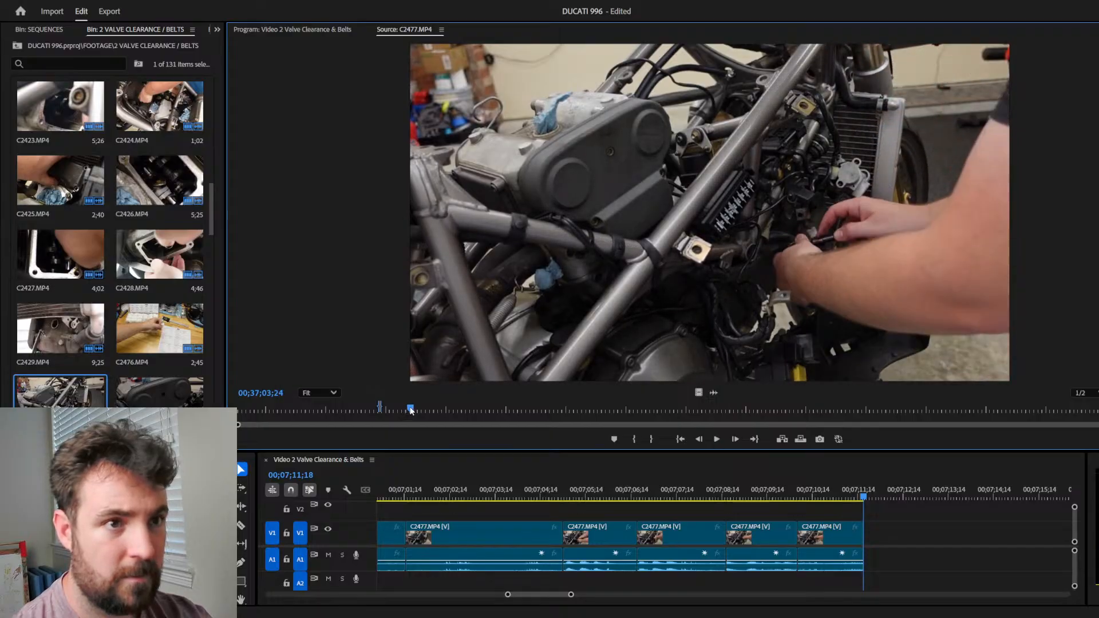
pyautogui.moveTo(413, 410)
pyautogui.mouseDown()
pyautogui.moveTo(432, 414)
pyautogui.moveTo(425, 421)
pyautogui.mouseUp()
pyautogui.press('space')
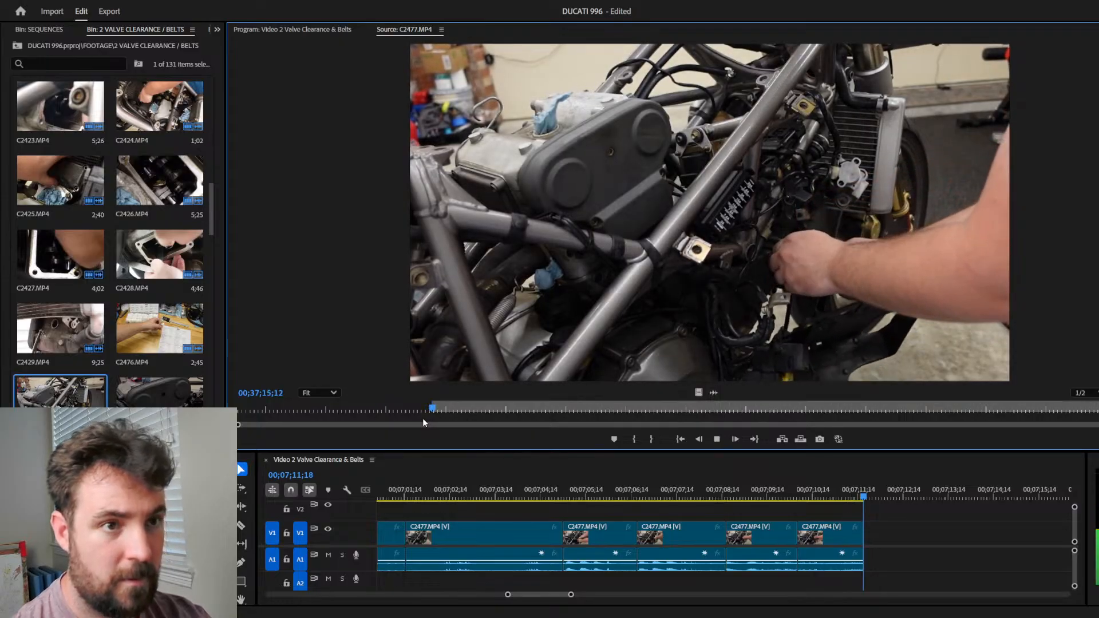
pyautogui.press('space')
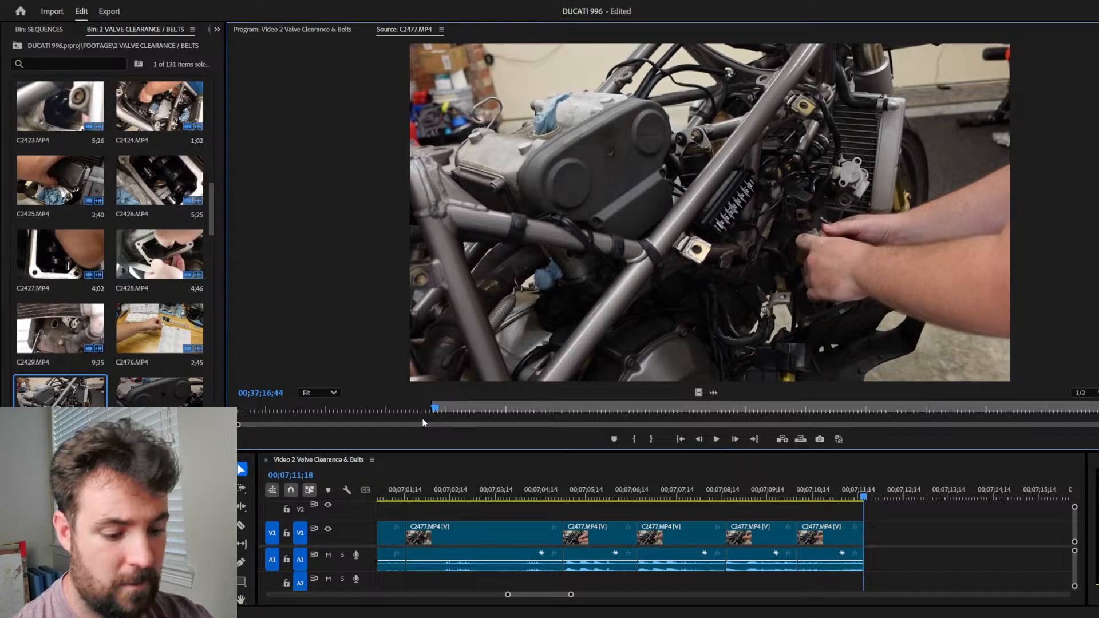
pyautogui.press('o')
pyautogui.press(',')
# Step: Mark the next C2477.MP4 section from about 00;37;23 to 00;37;25;09 and append it to the timeline
pyautogui.moveTo(437, 414)
pyautogui.mouseDown()
pyautogui.moveTo(455, 415)
pyautogui.moveTo(445, 415)
pyautogui.mouseUp()
pyautogui.press('i')
pyautogui.press('space')
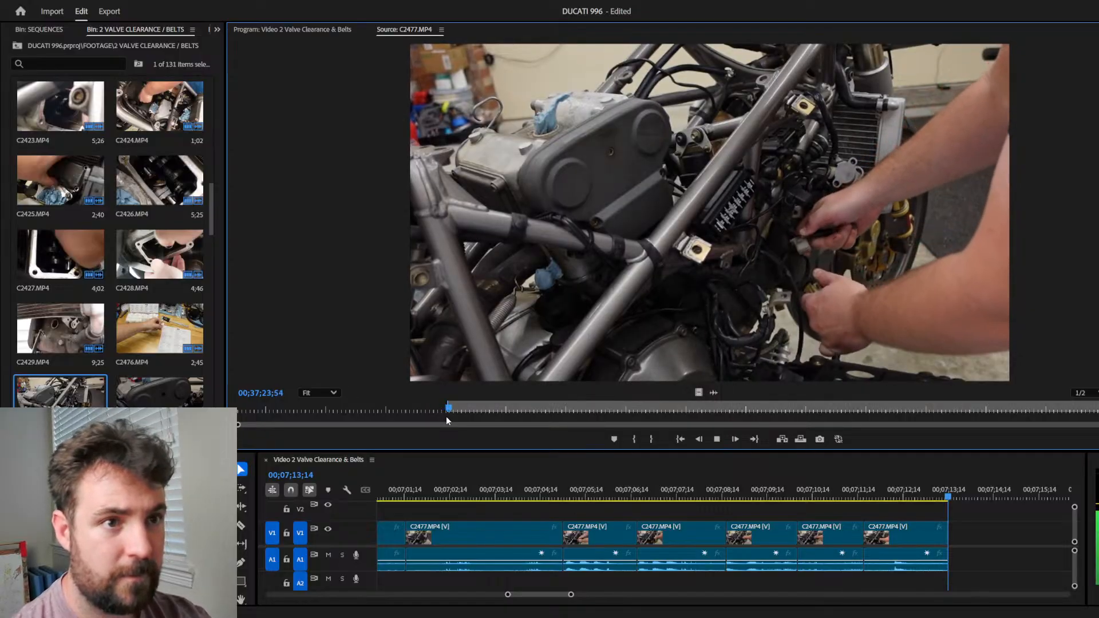
pyautogui.press('space')
pyautogui.press('o')
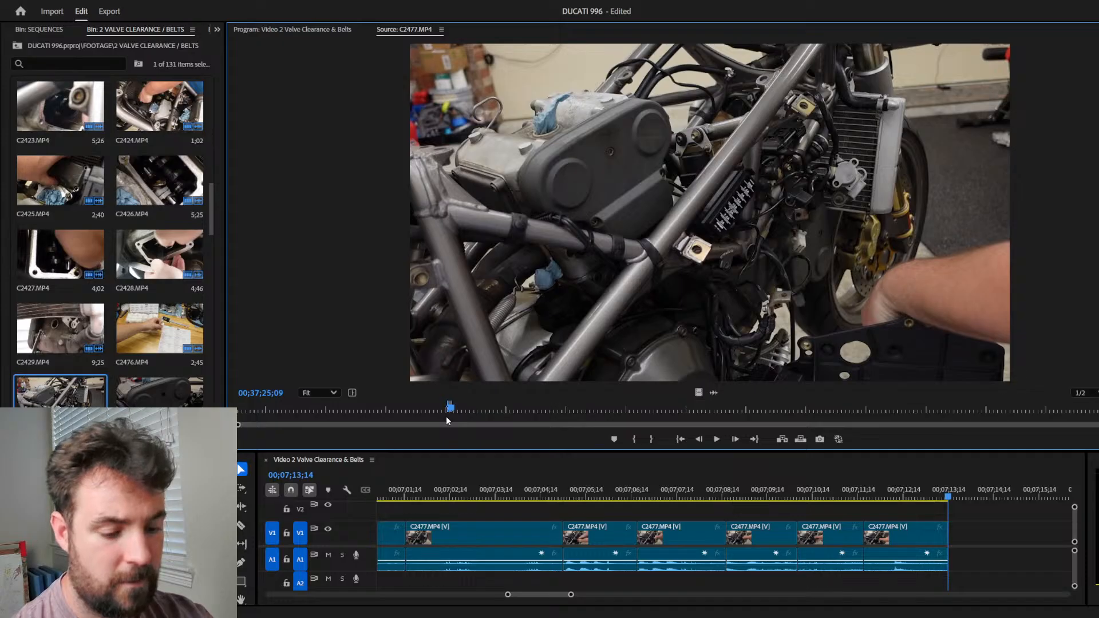
pyautogui.press('.')
# Step: Skim forward in the C2477.MP4 source to around 00;37;32 to find the next section
pyautogui.moveTo(451, 408); pyautogui.dragTo(466, 408)
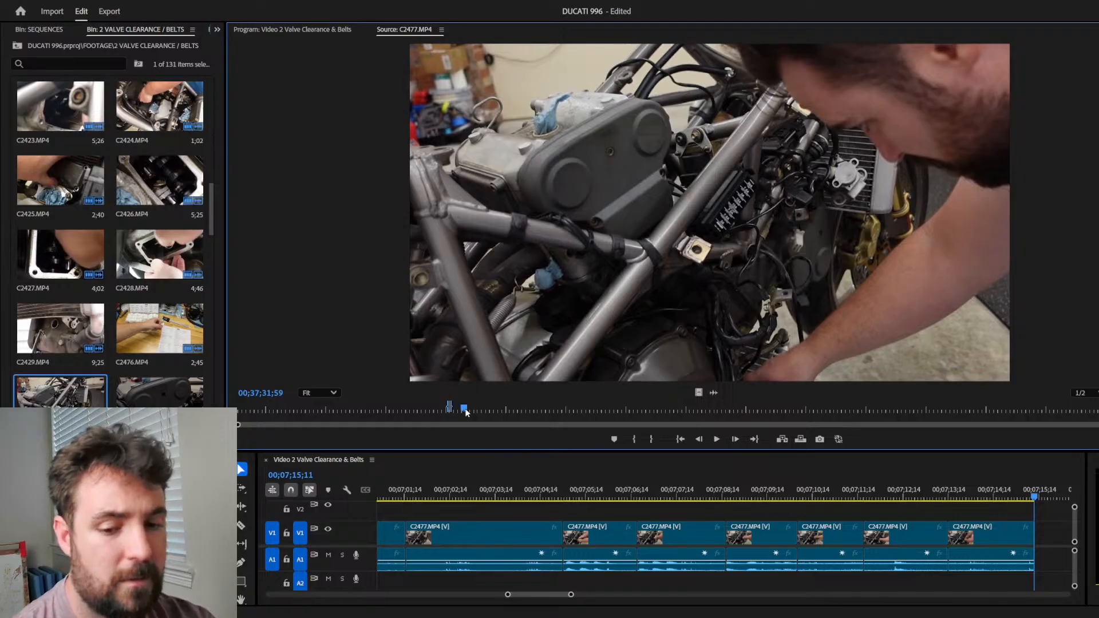